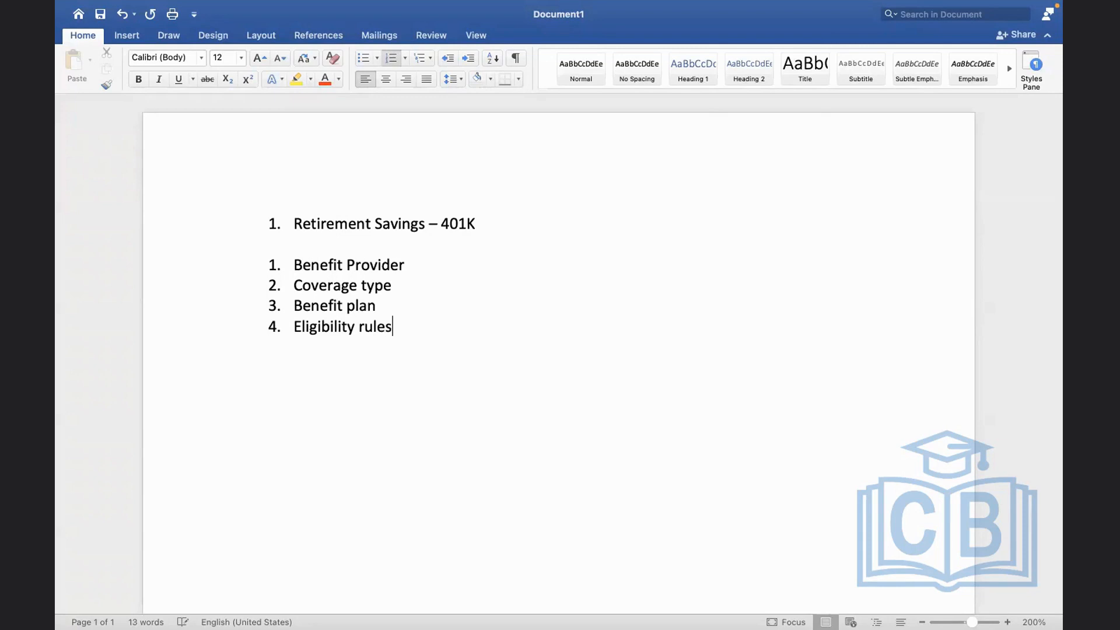
Complete list item 4 as "Eligibility rule If EE Age > 60 years Employee is not eligible for this plan"
type("If")
type("E")
double_click(426, 330)
left_click(426, 330)
type("EE")
key("BackSpace")
type("Age > 60 years Employee is not eligible for this plan")
Add list item 5 with the text "Employer Amounts"
key("Return")
type("Employer")
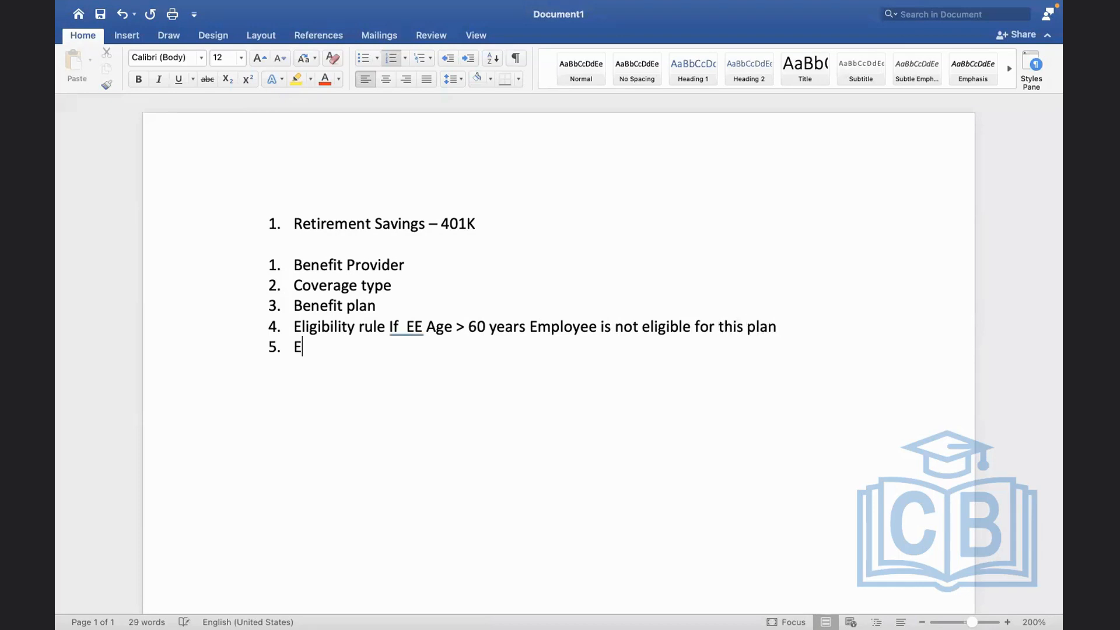
type(" Contr")
key("BackSpace")
key("BackSpace")
key("BackSpace")
key("BackSpace")
key("BackSpace")
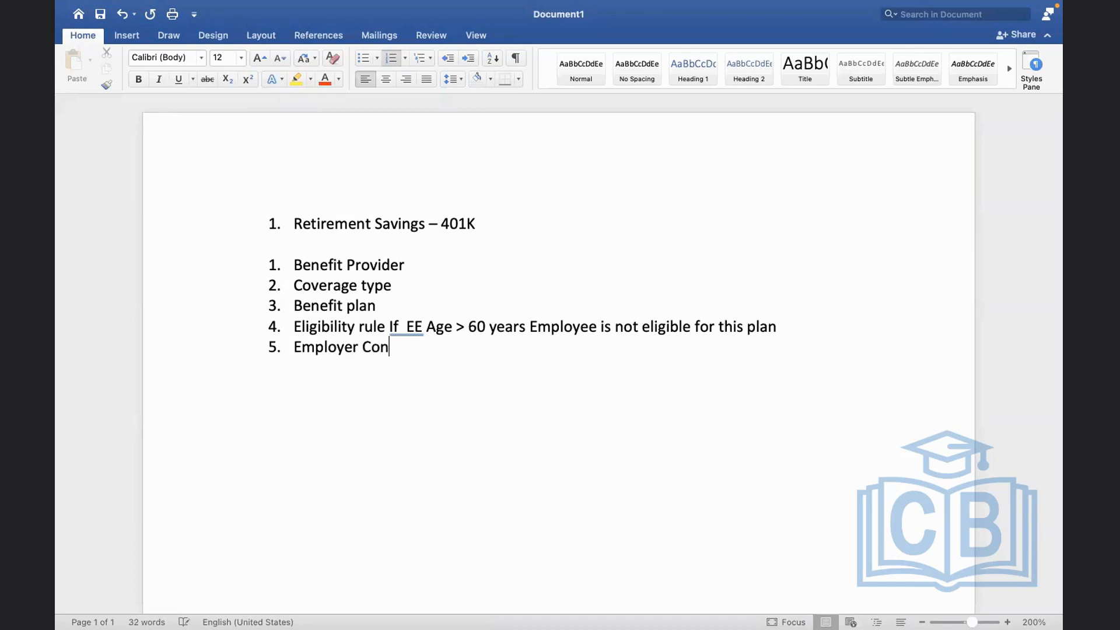
type("Amoun")
key("BackSpace")
key("BackSpace")
key("BackSpace")
key("BackSpace")
type("mounts")
type(" - Min ")
type("- 0 ")
type("Max ")
type("up to ")
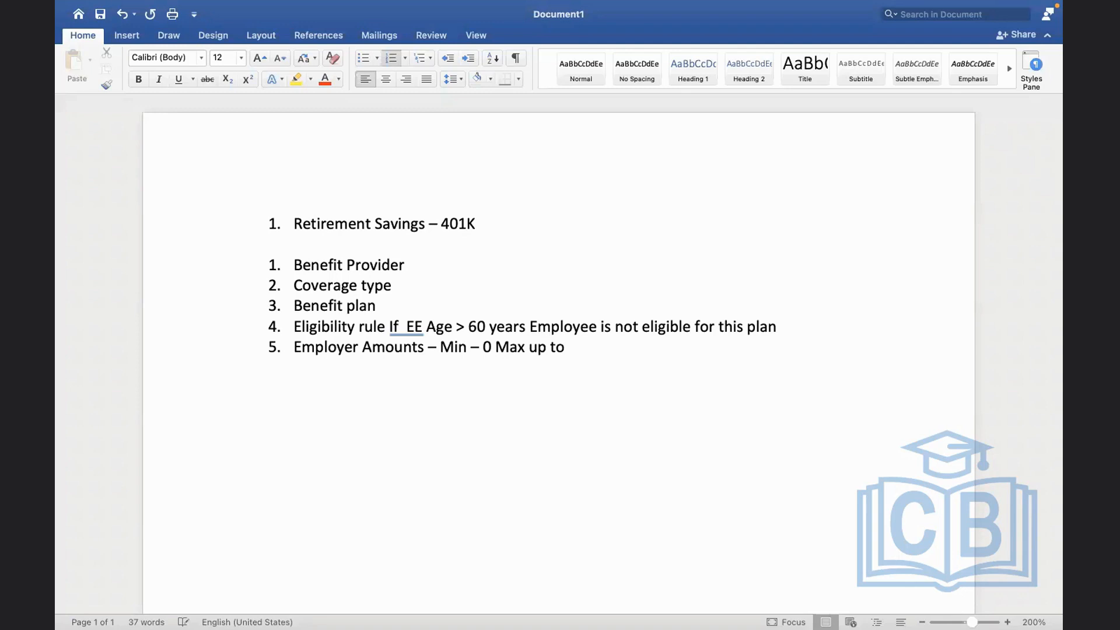
type("18500 USD")
Leave a gap below the Employer Amounts item and add numbered item 6, "Create benefit event"
key("Return")
key("Return")
key("Return")
key("Return")
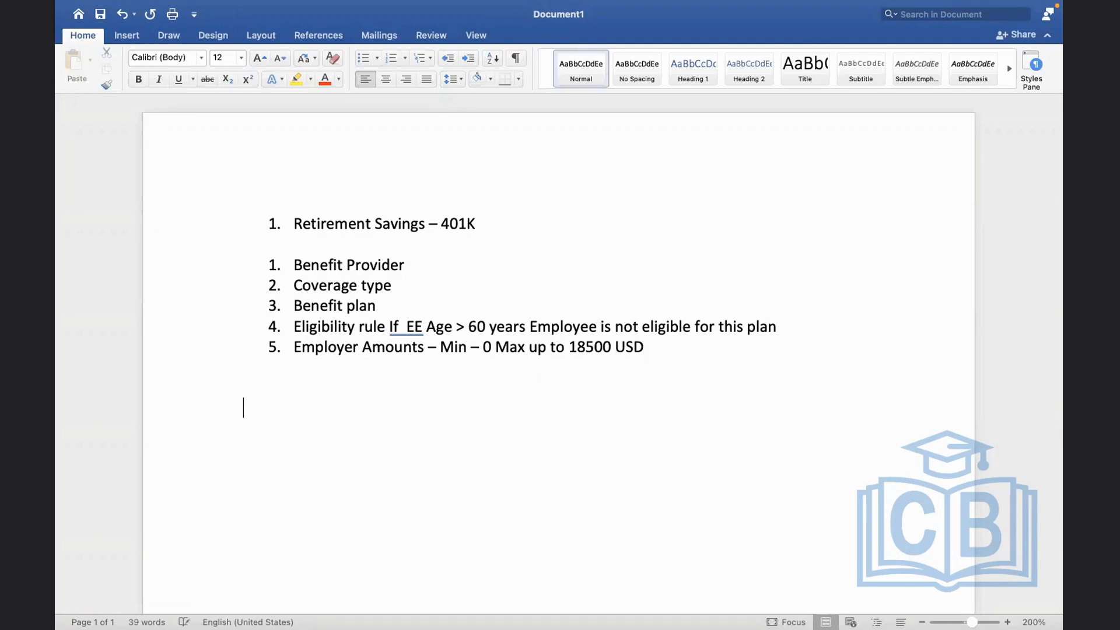
type("6. ")
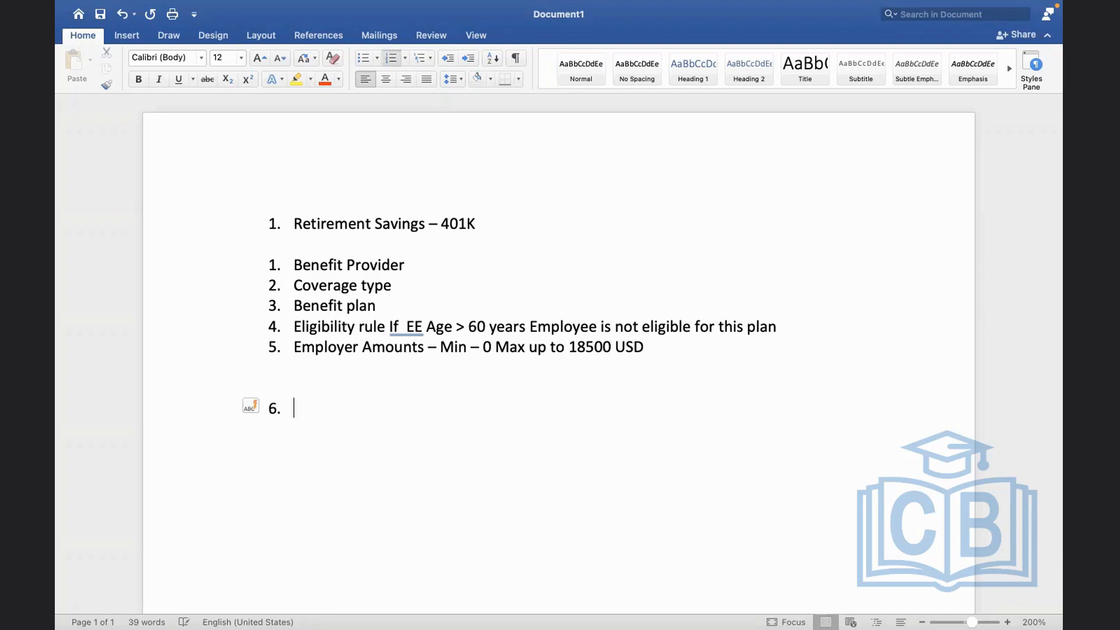
type("Create bene")
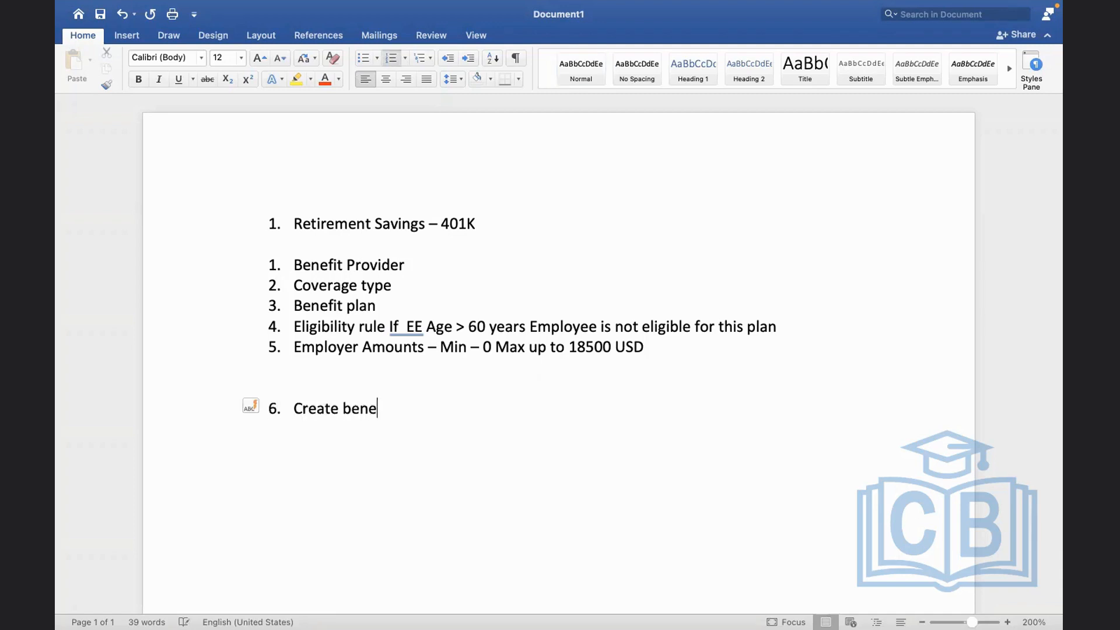
type("fit event")
key("Return")
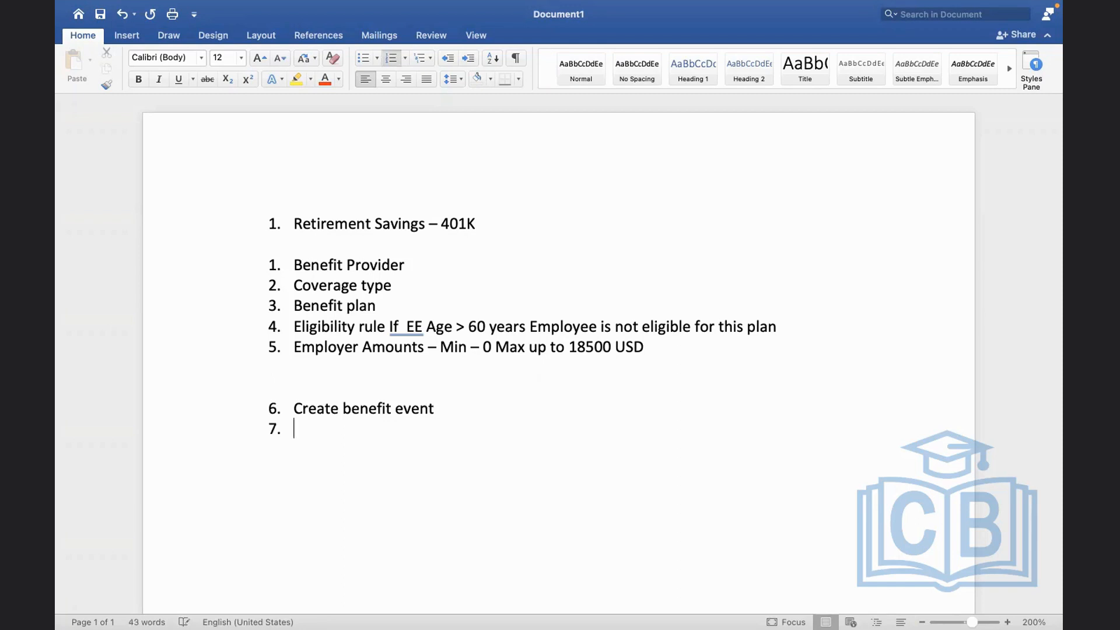
Add list item 7 with the text "Create enrollment event rule"
type("Create")
type("enrollment event rule")
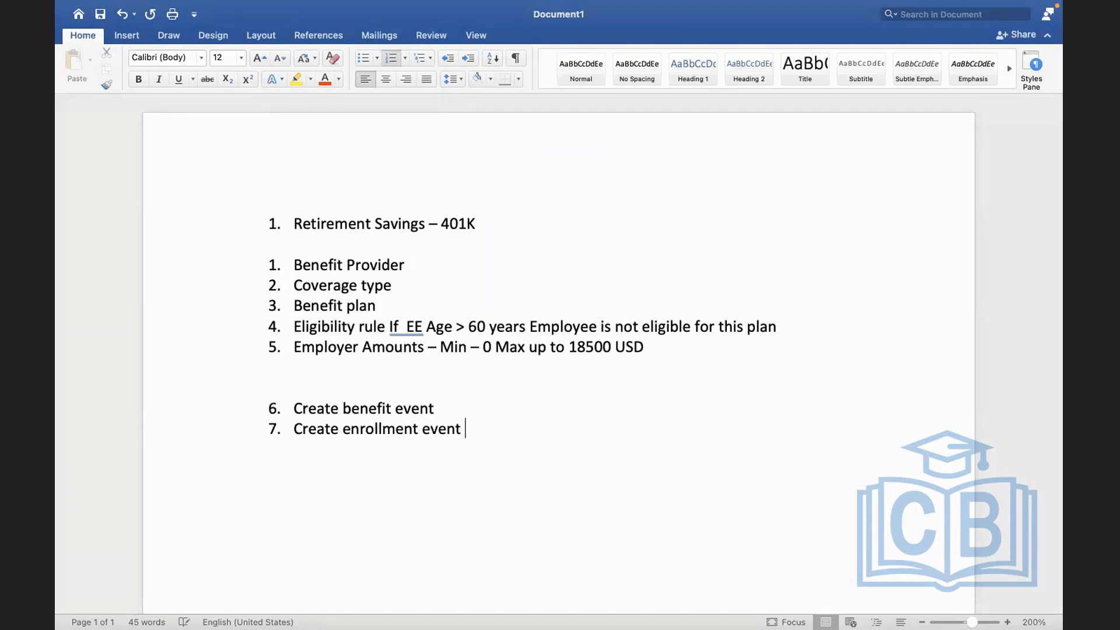
key("Return")
Replace the word "Create" in item 7 so it reads "Existing enrollment event rule"
left_click(350, 429)
key("BackSpace")
key("BackSpace")
key("BackSpace")
key("BackSpace")
key("BackSpace")
key("BackSpace")
key("BackSpace")
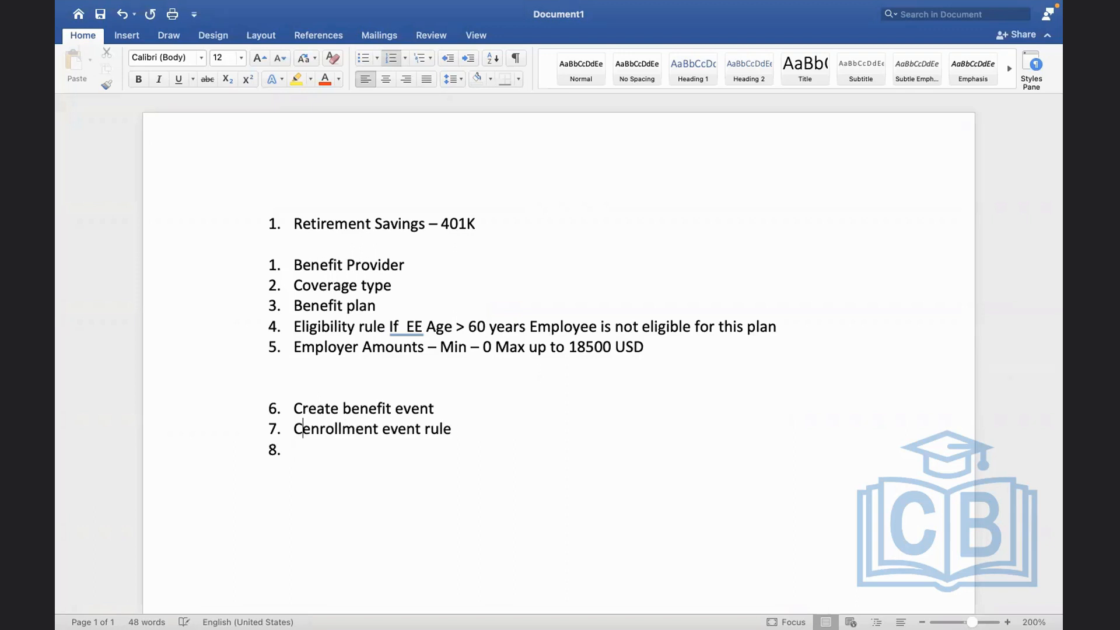
type("existing")
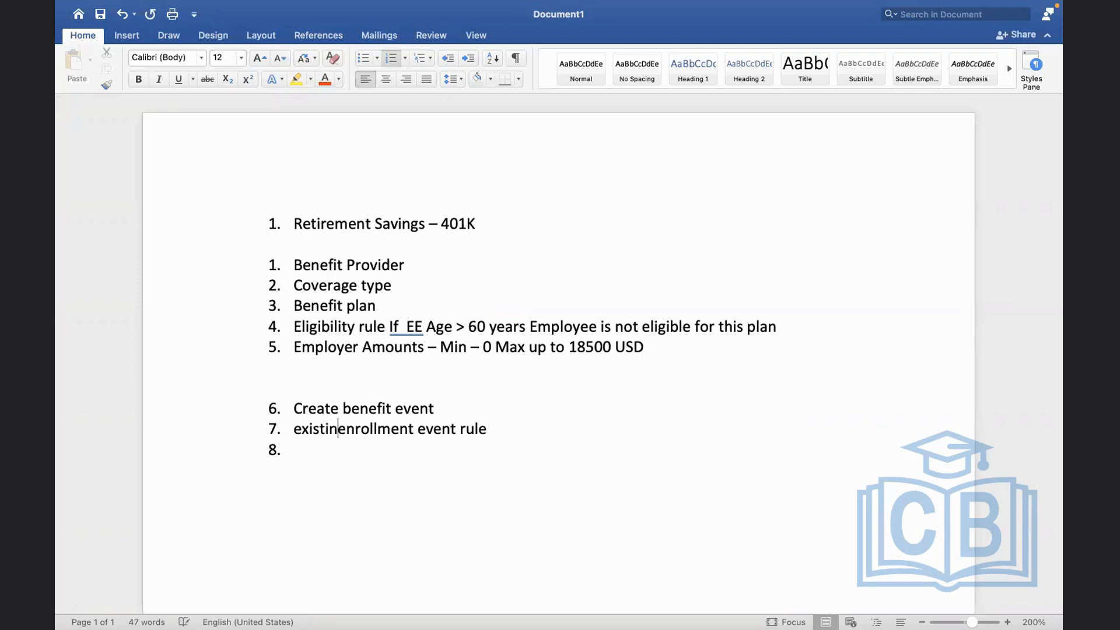
Fill in list item 8 with "Benefit plan year definition"
left_click(301, 451)
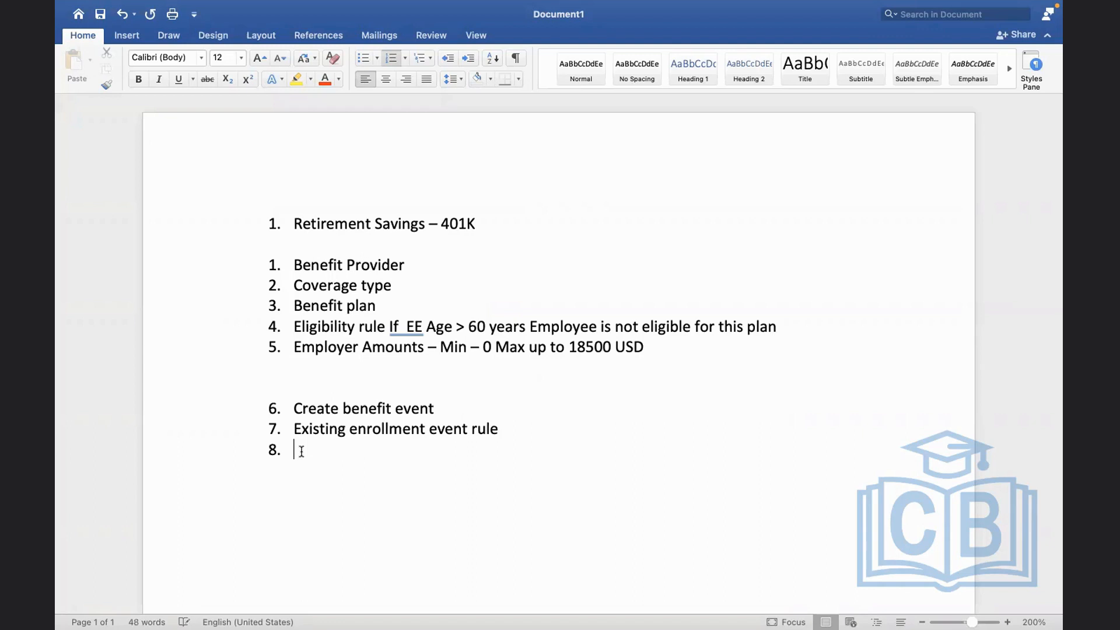
type("Benefit plan year de")
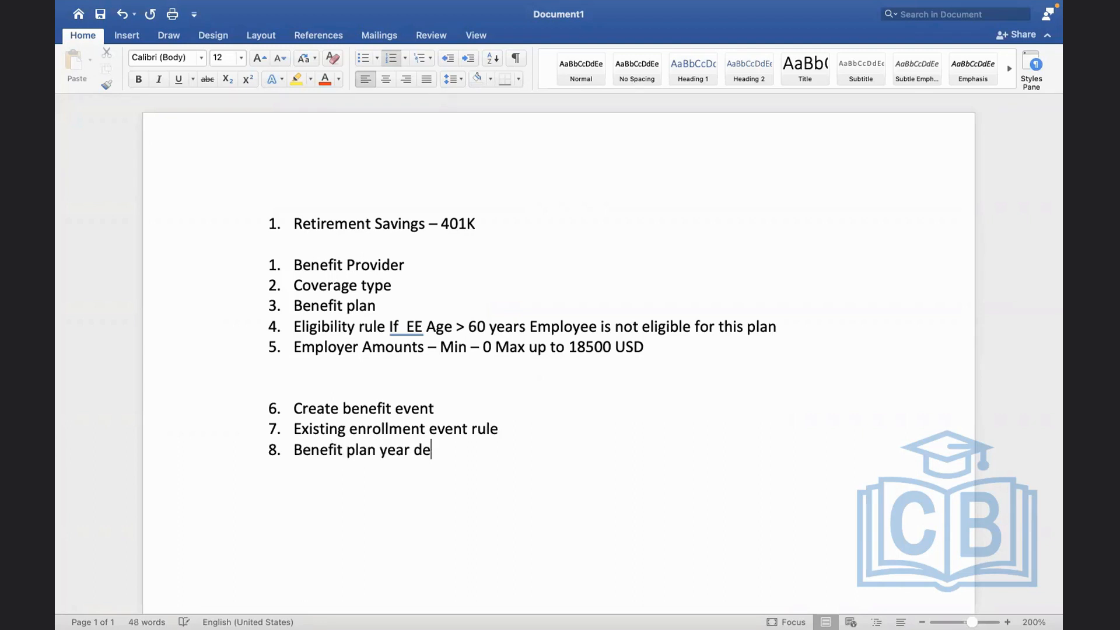
type("finition")
key("Return")
Add "Earning/deductions mapping" as item 9 and "Cross plan dependencies" as item 10
type("Earnin")
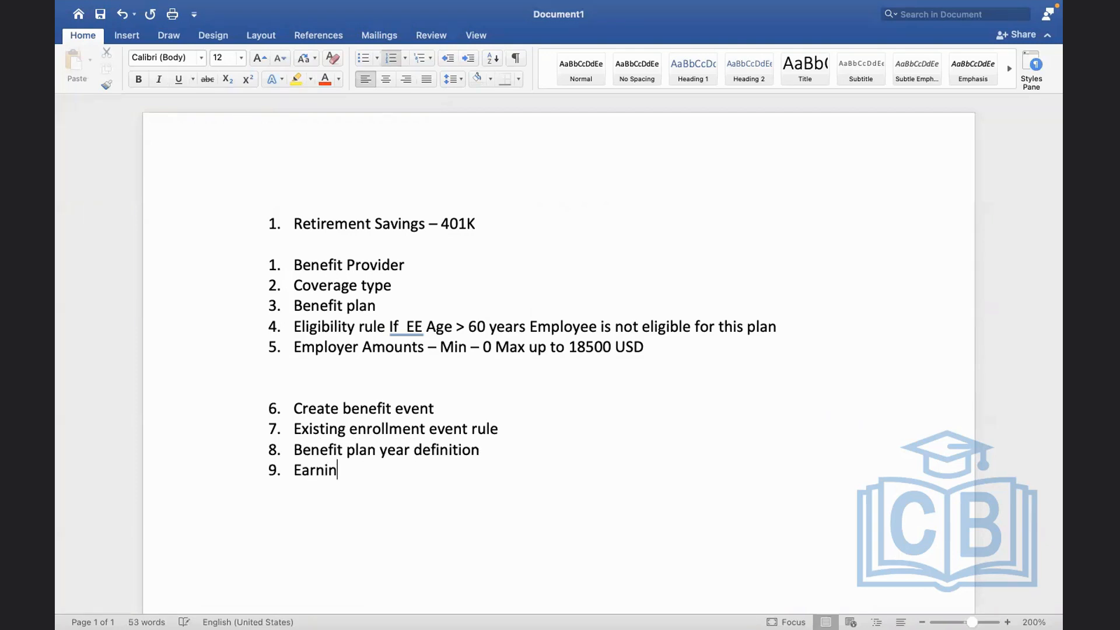
type("g/deductions mapping")
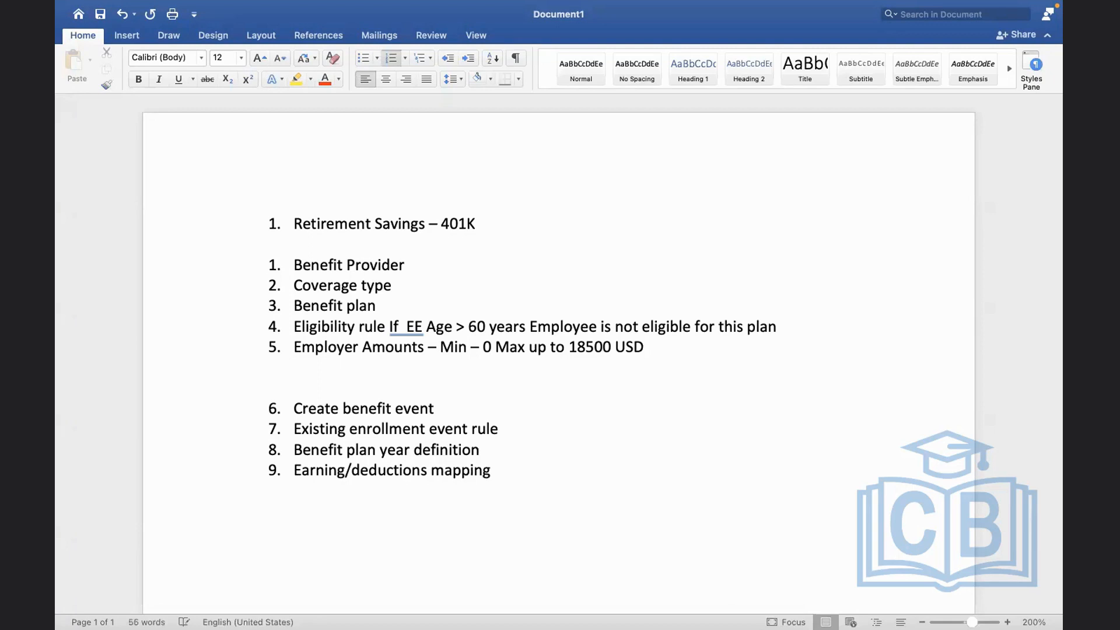
key("Return")
type("Cross plan depende")
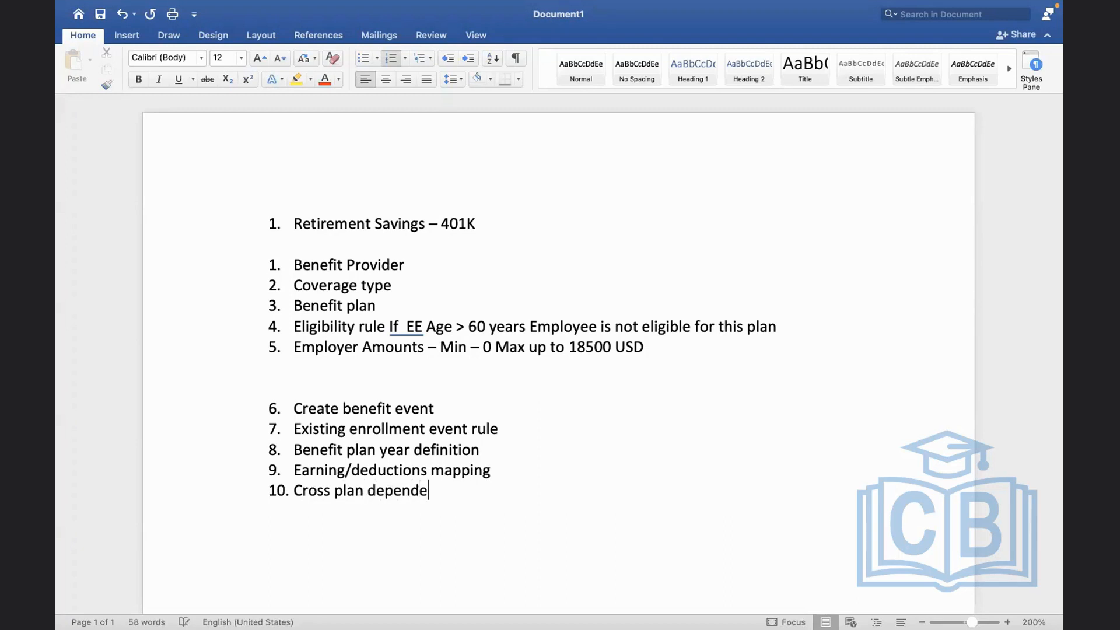
type("ncies")
Switch to Workday and examine the Retirement Savings Plans with their providers, types and eligibility rules
key("ctrl+Right")
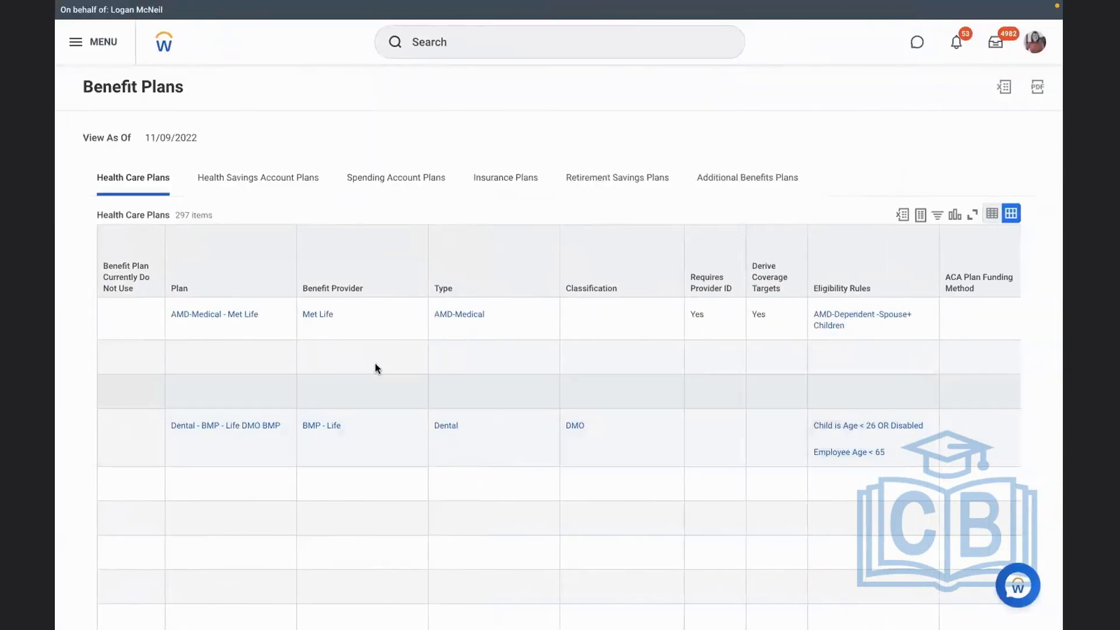
left_click(558, 198)
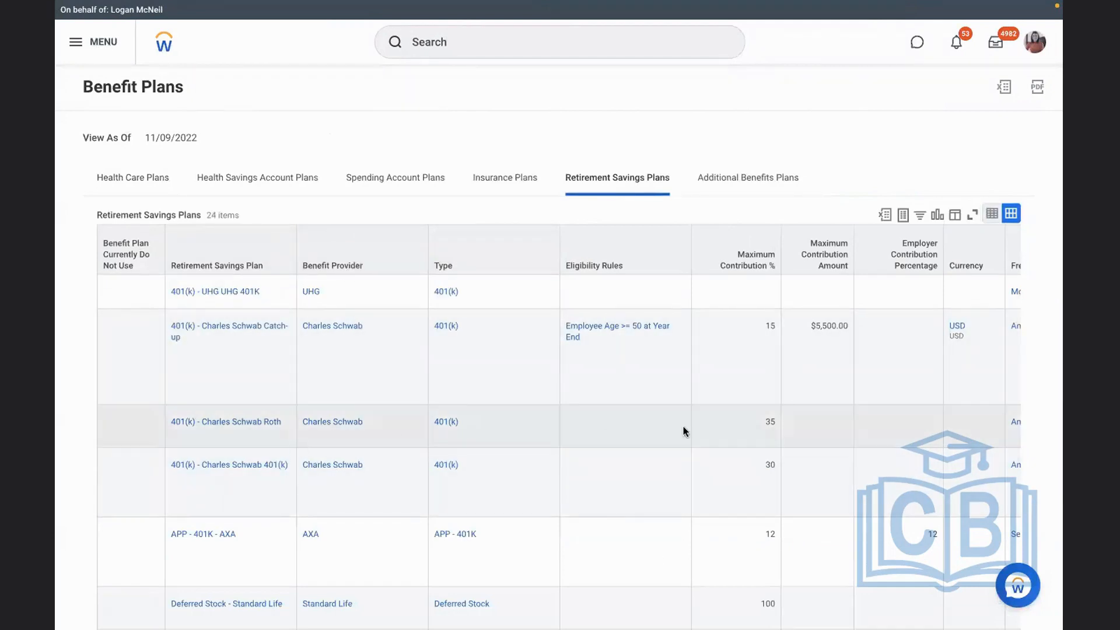
scroll(658, 435, "down", 2)
scroll(659, 435, "down", 1)
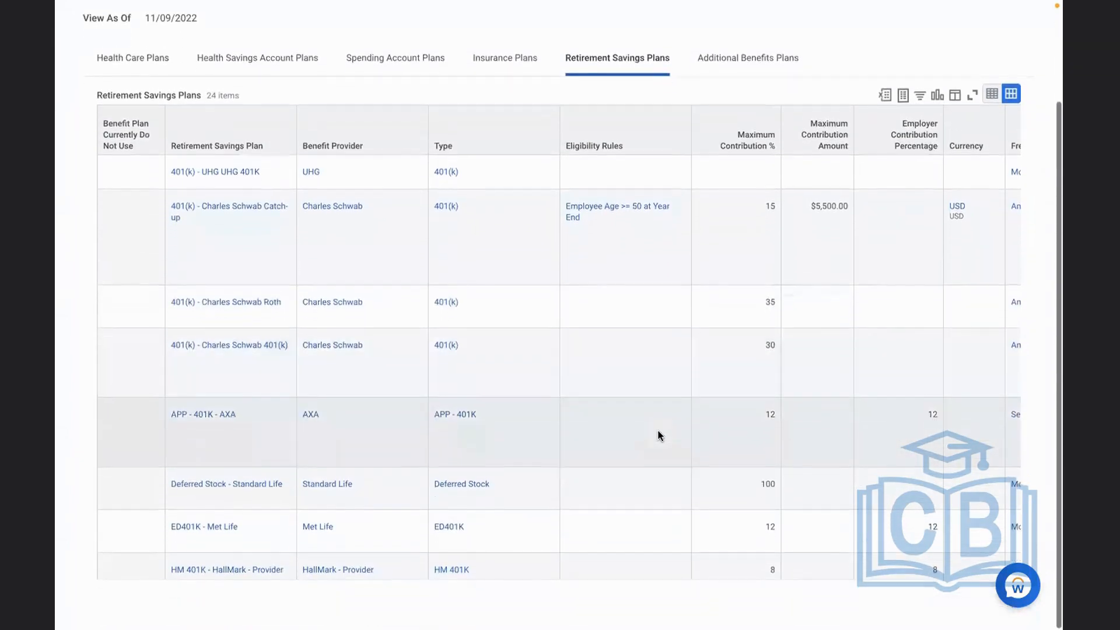
mouse_move(484, 419)
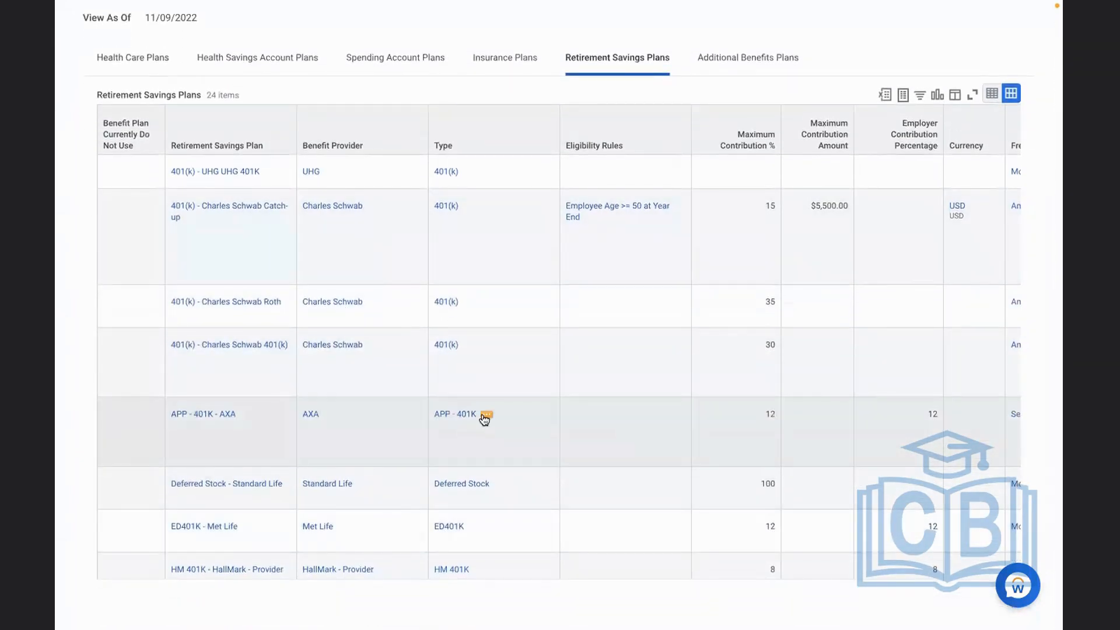
left_click(618, 336)
scroll(619, 339, "up", 1)
scroll(619, 335, "up", 3)
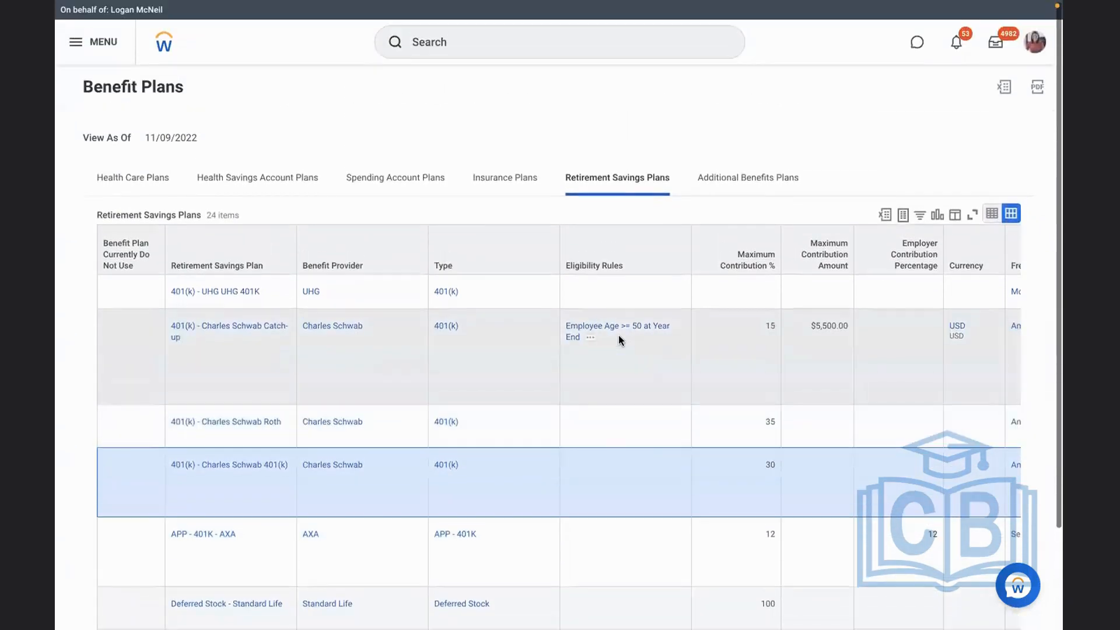
Check the Benefit Provider item in the Word checklist and return to the Workday Benefit Plans report
key("ctrl+Left")
left_click(447, 276)
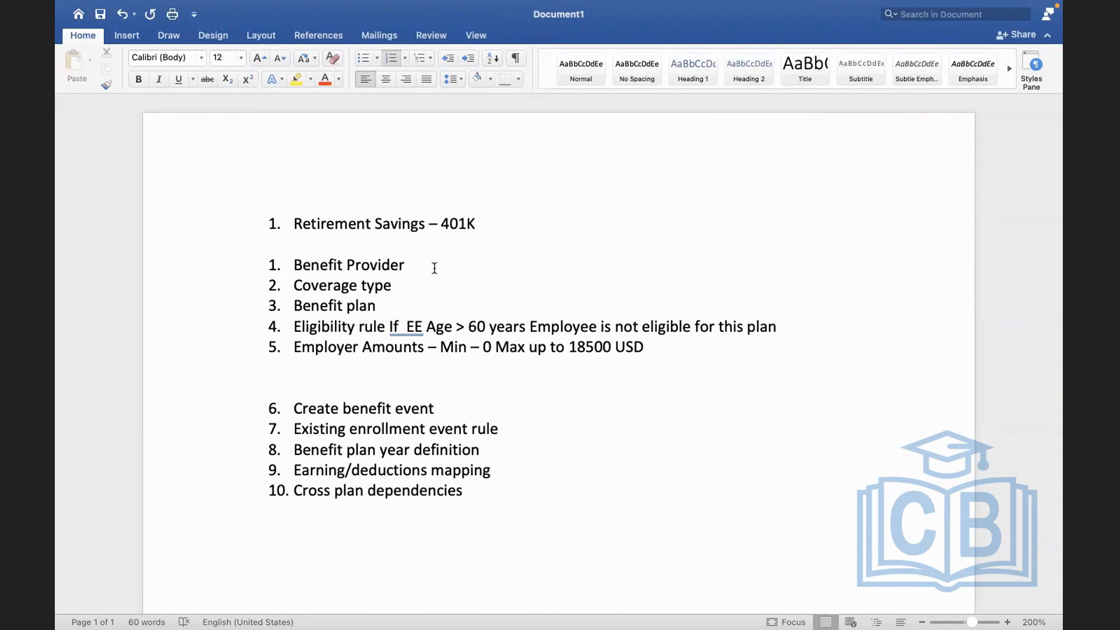
key("ctrl+Right")
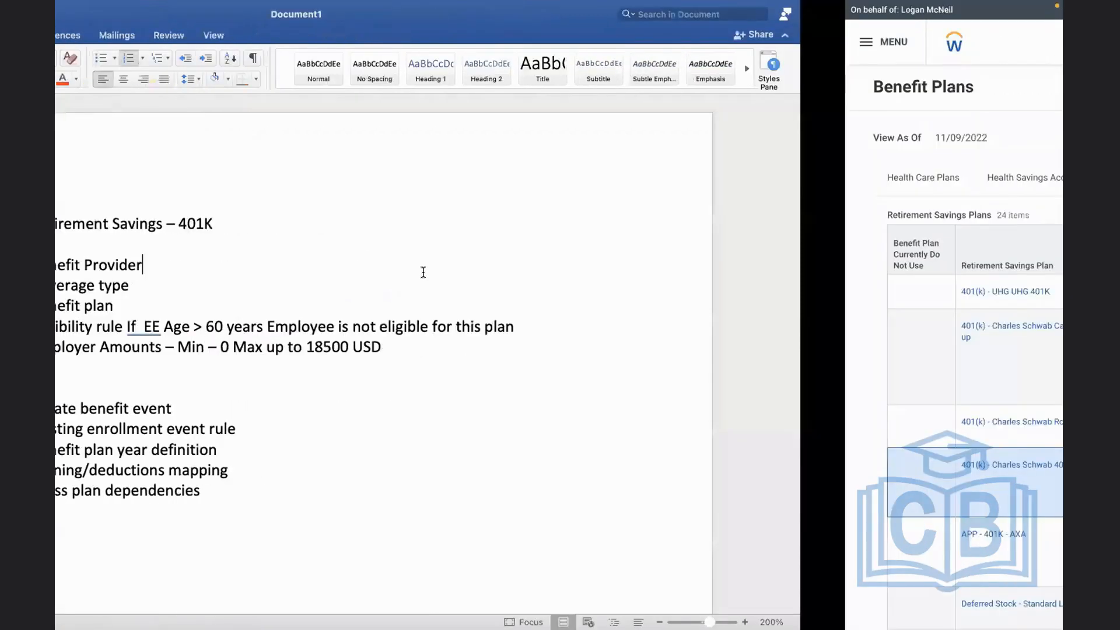
Search Workday for "create ben provider" and open the Create Benefit Provider task
left_click(443, 43)
type("create ben ")
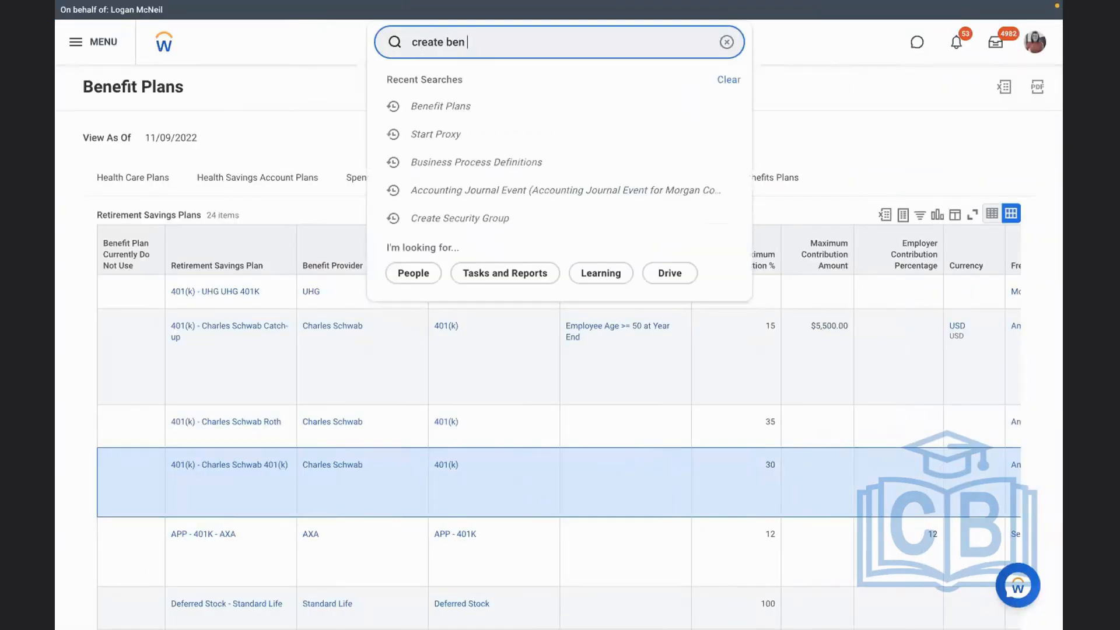
type("provider")
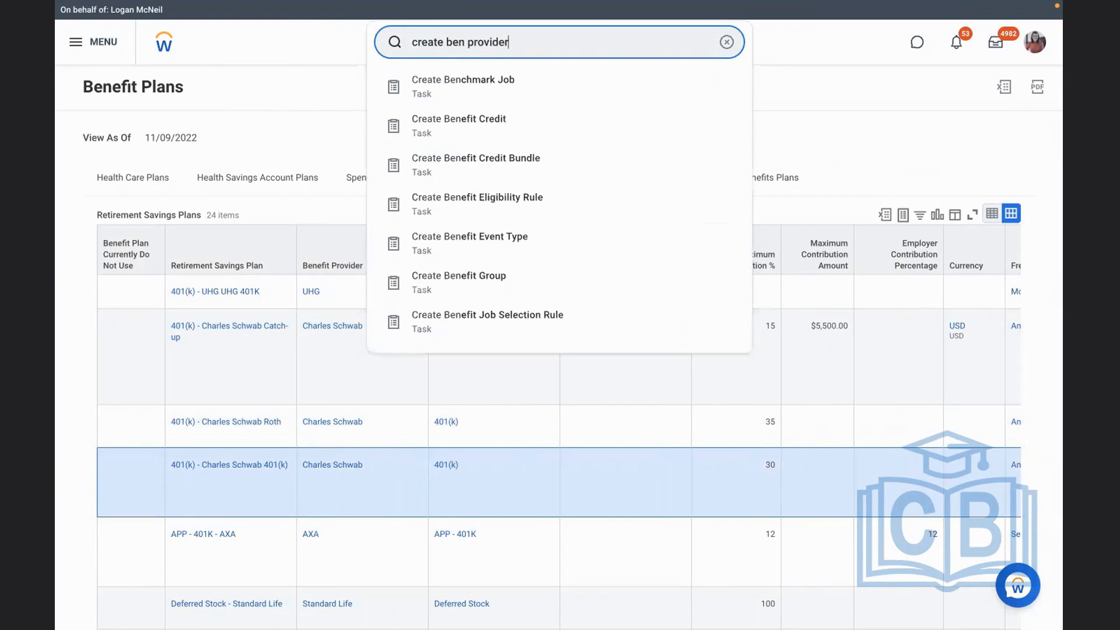
left_click(454, 83)
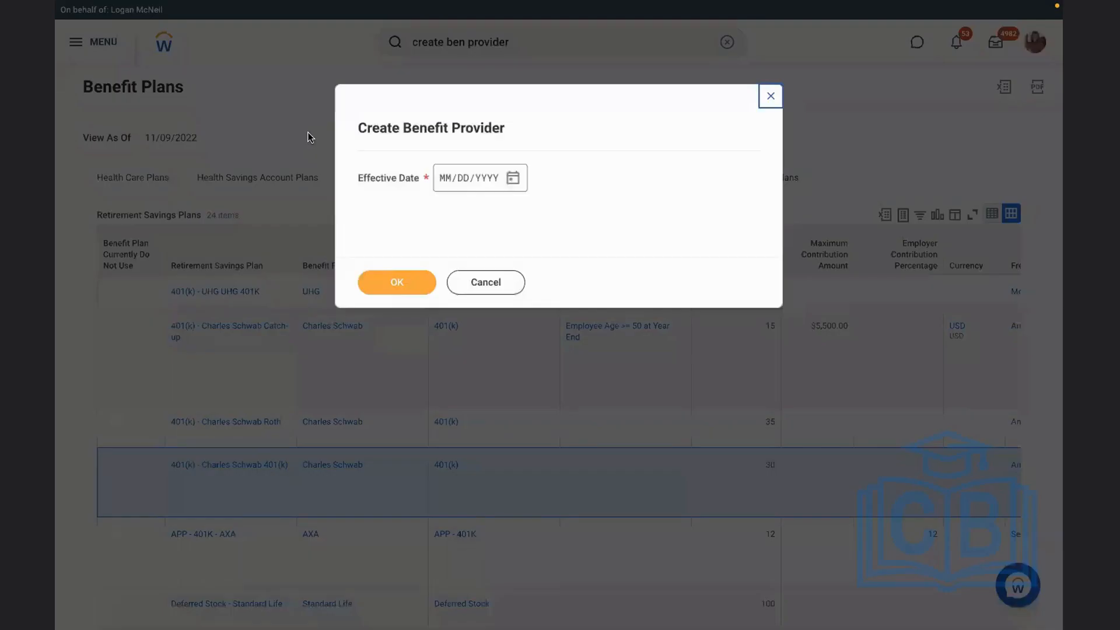
Set the new benefit provider's effective date to 01/01/2022 and proceed to its details form
left_click(443, 177)
type("01/01/2022")
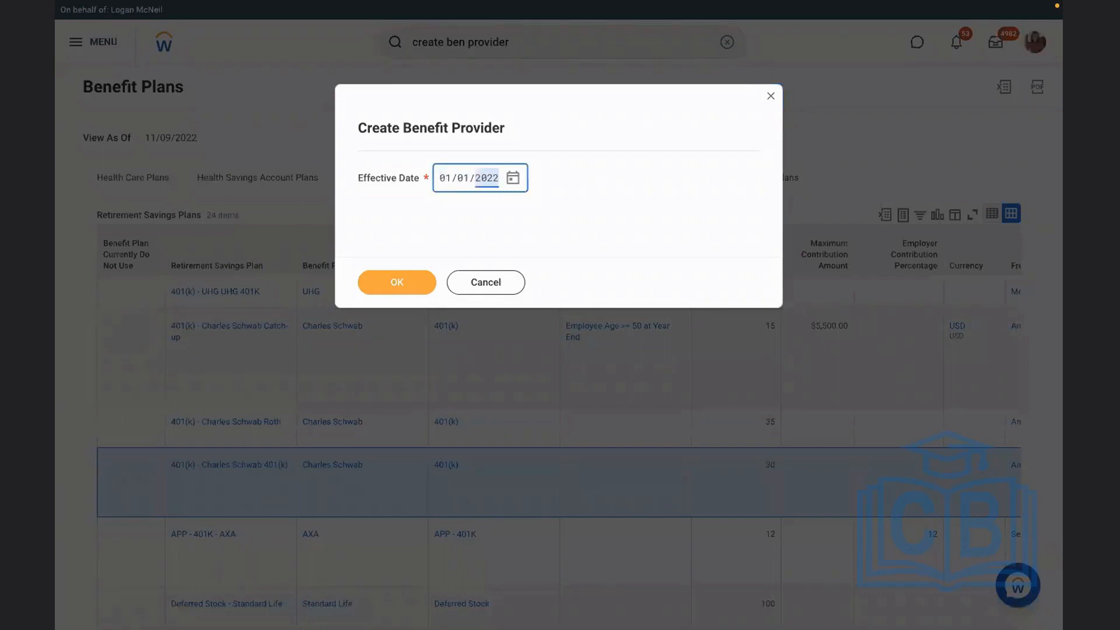
left_click(380, 284)
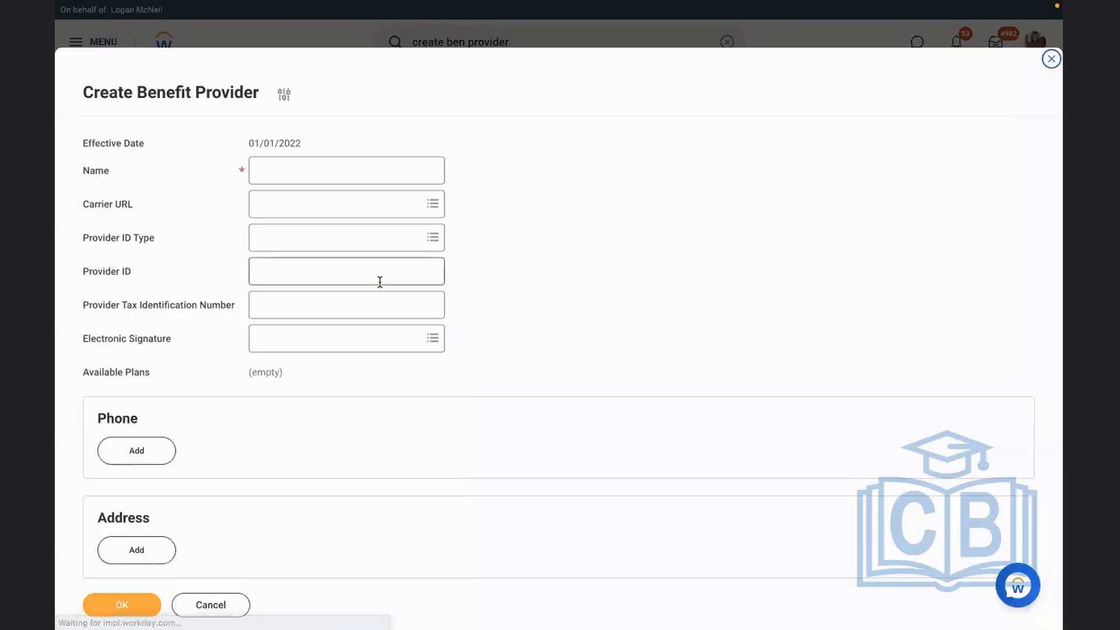
Name the benefit provider "ED - Met Life"
left_click(301, 180)
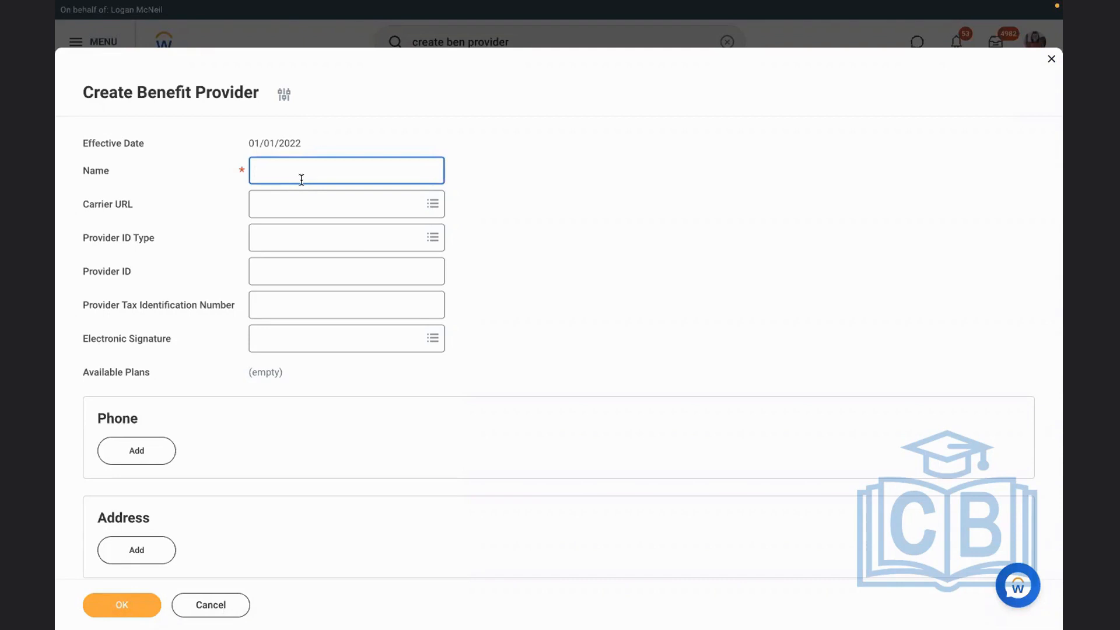
type("ED - Met Life")
left_click(513, 303)
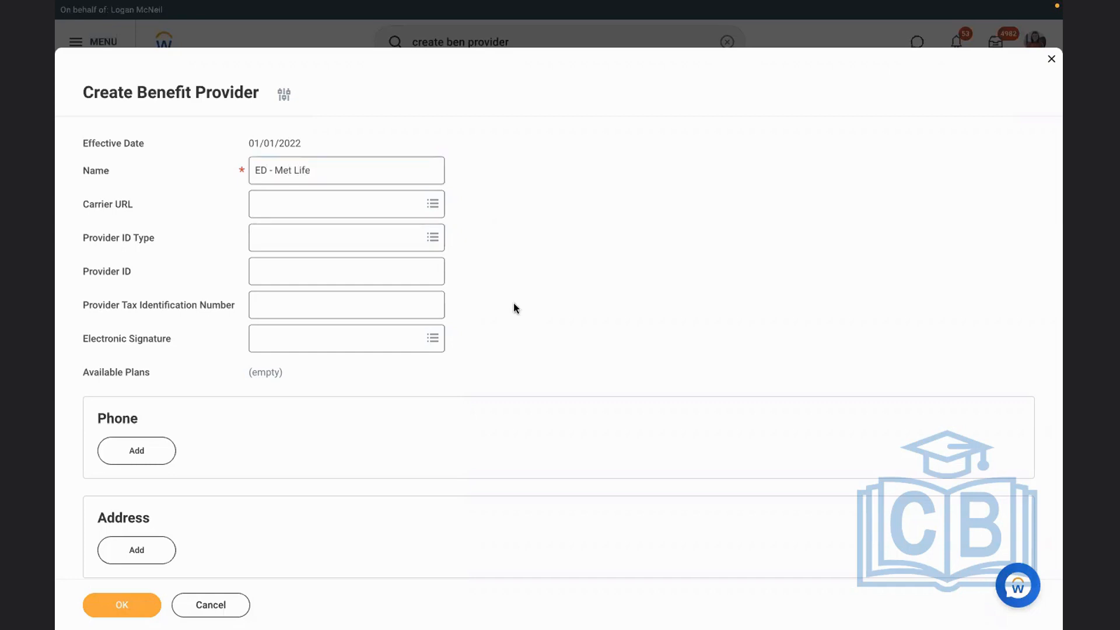
left_click(301, 206)
left_click(309, 274)
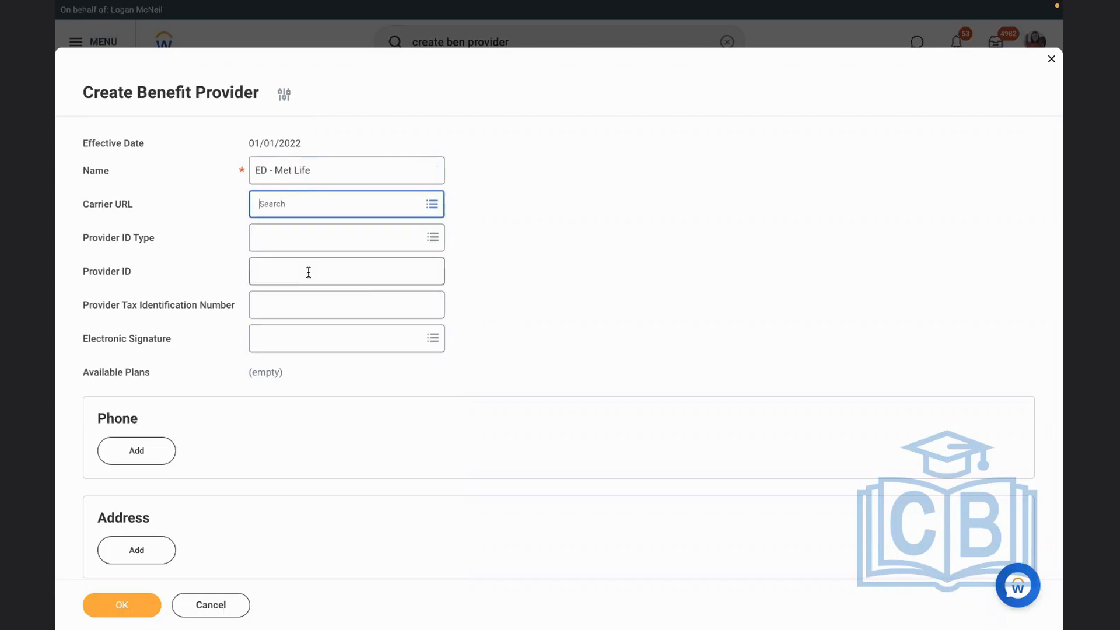
type("met")
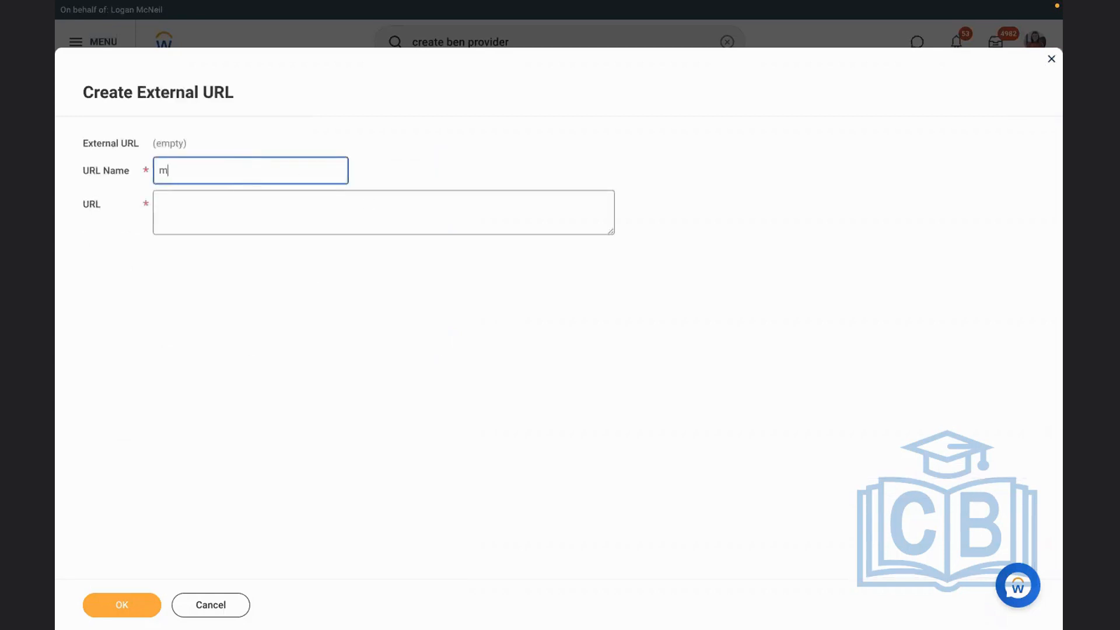
type("ife")
left_click(229, 207)
type("http")
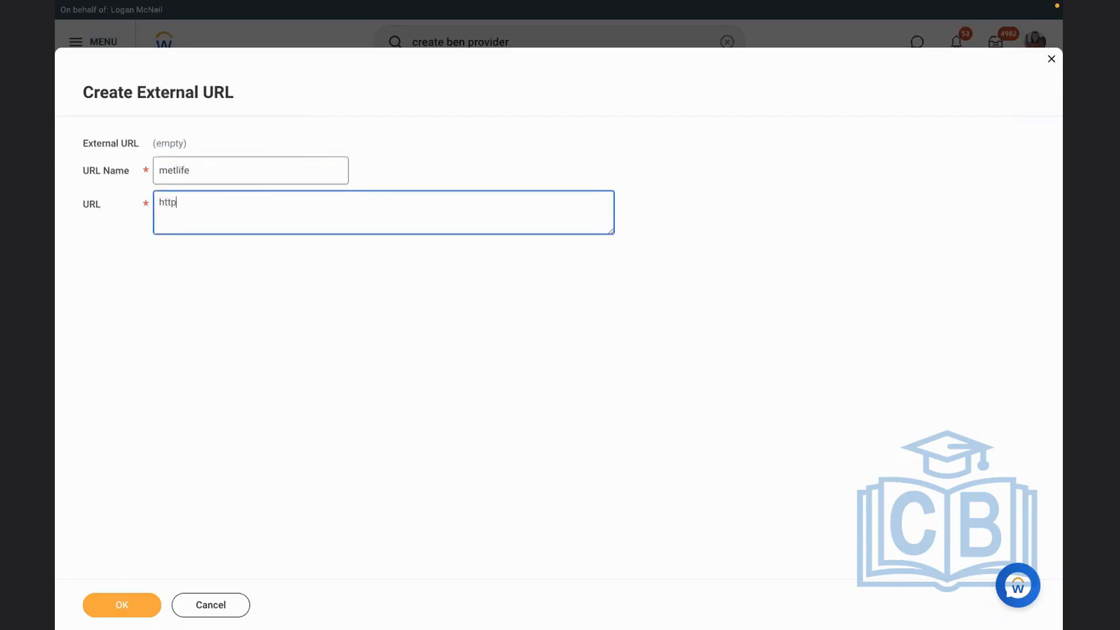
type("://metlife.com")
left_click(93, 606)
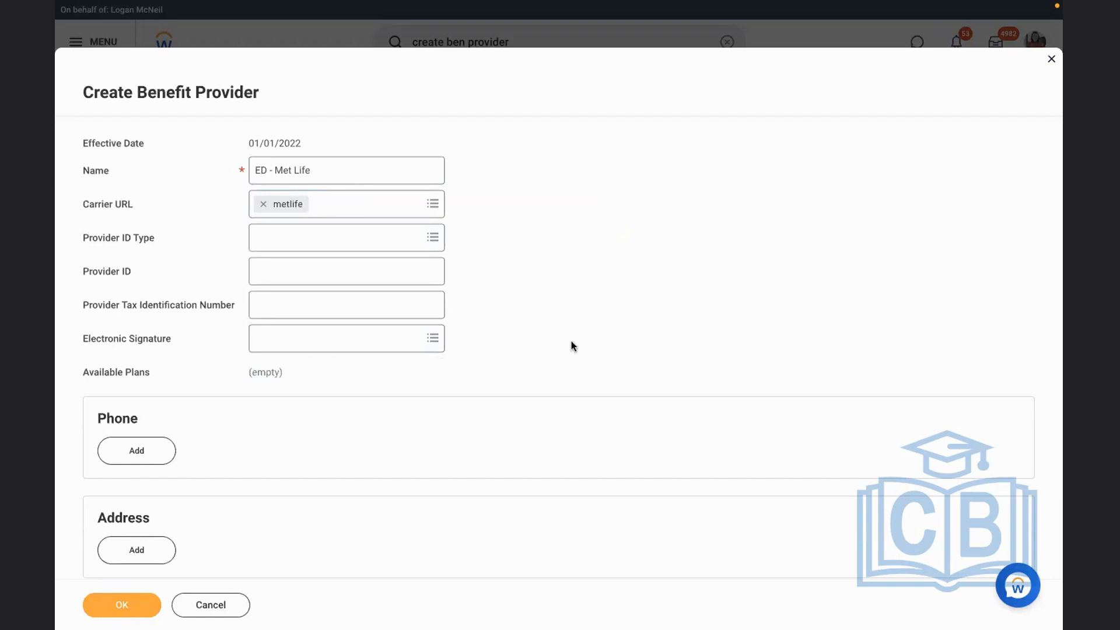
Save the ED - Met Life benefit provider, leaving its provider ID type, provider ID and tax identification number blank
left_click(312, 308)
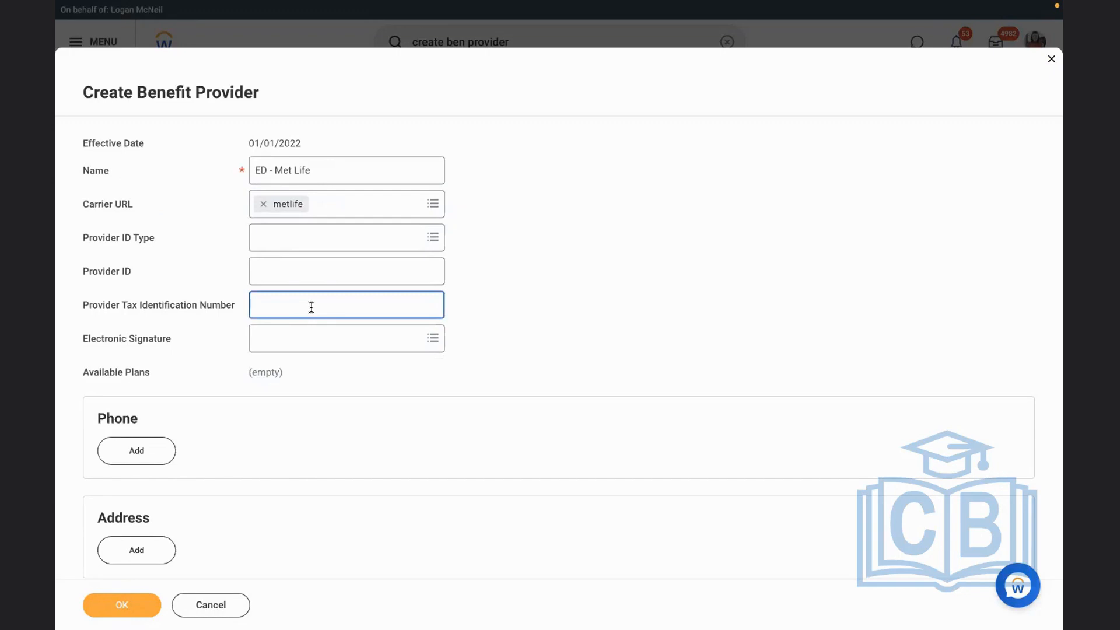
left_click(388, 236)
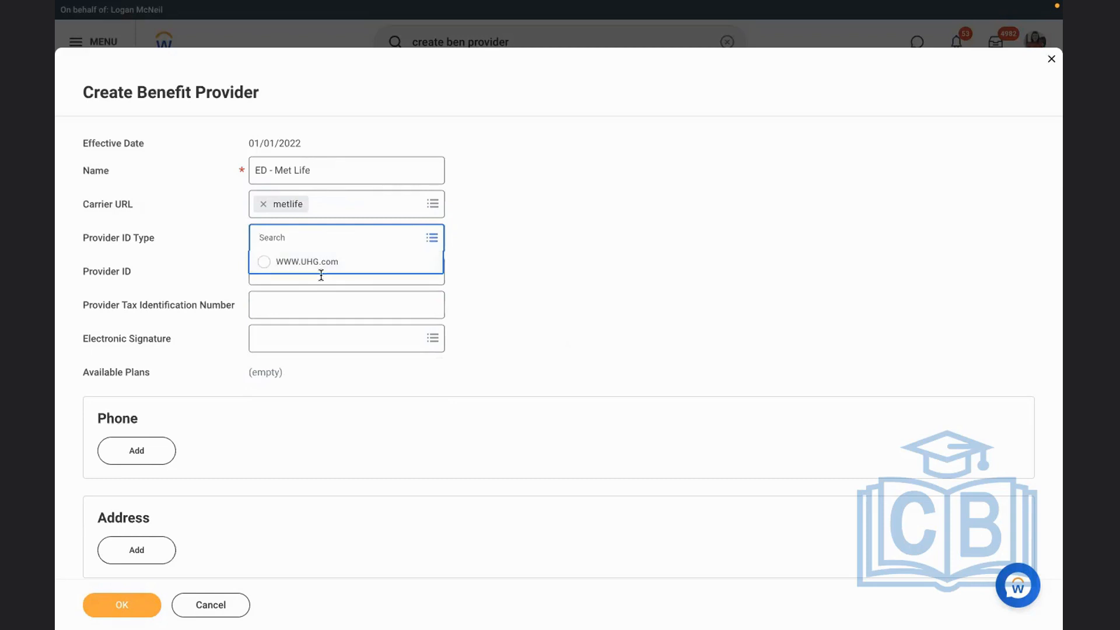
left_click(510, 265)
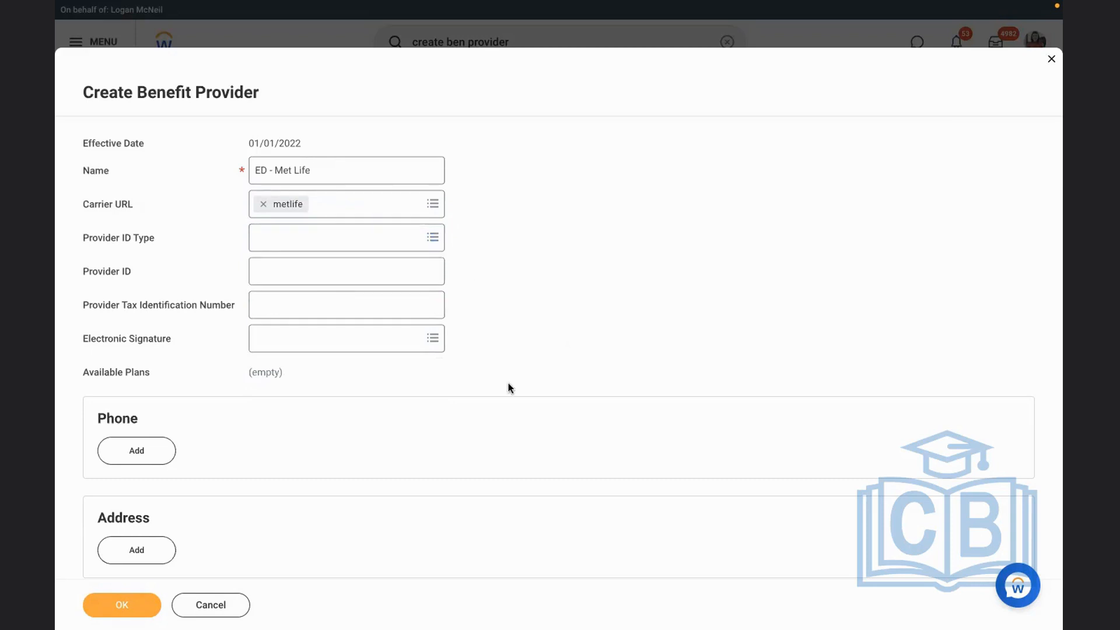
scroll(508, 382, "down", 4)
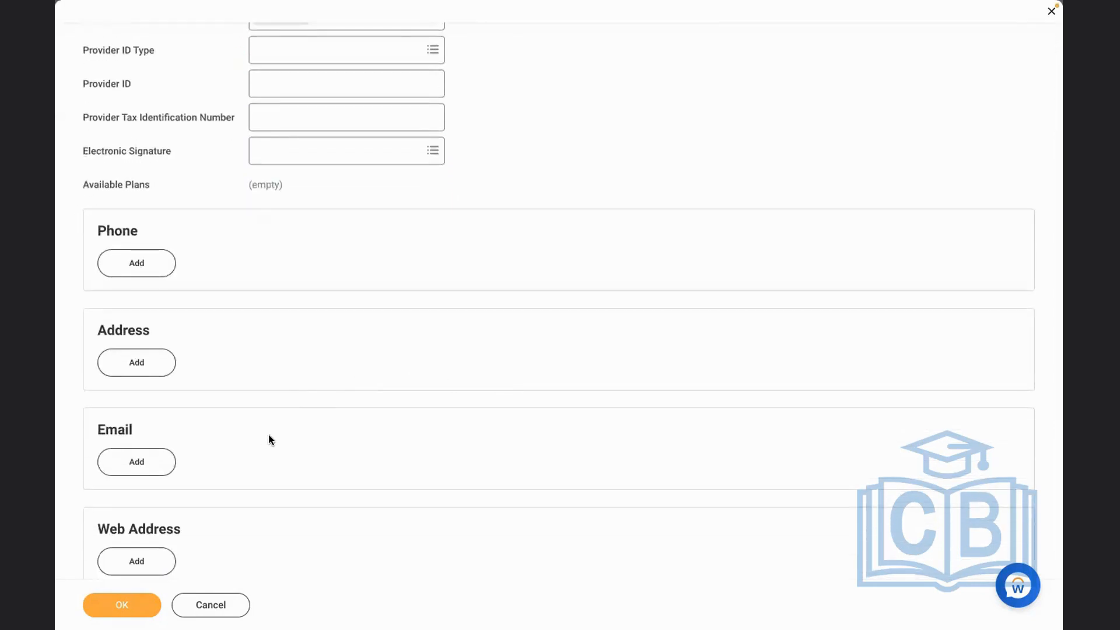
scroll(273, 436, "up", 2)
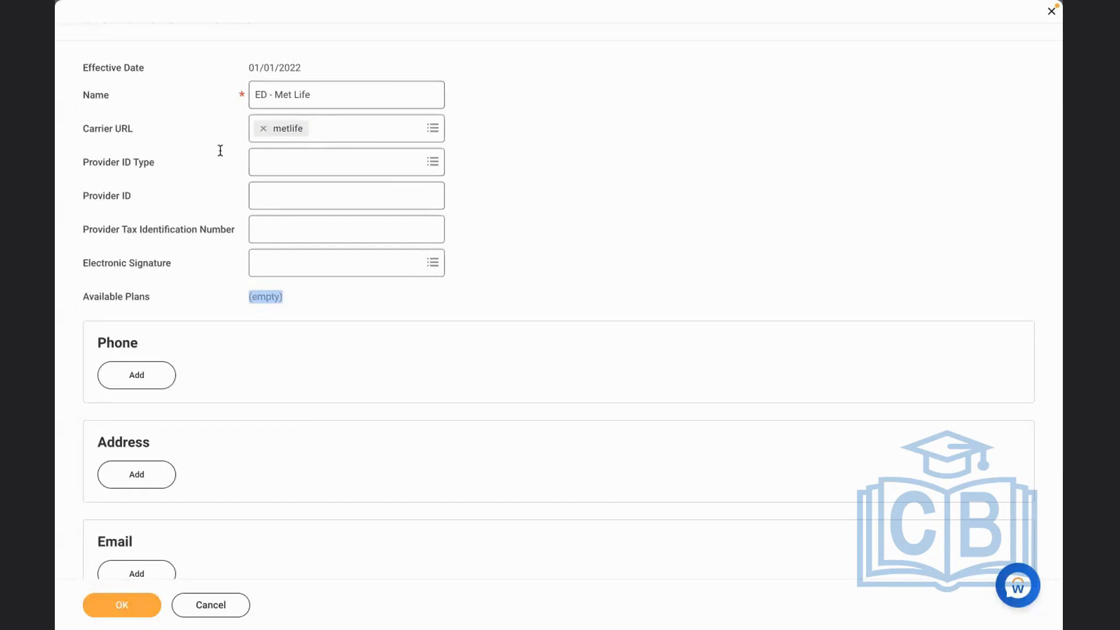
left_click(324, 301)
left_click(327, 309)
left_click(116, 609)
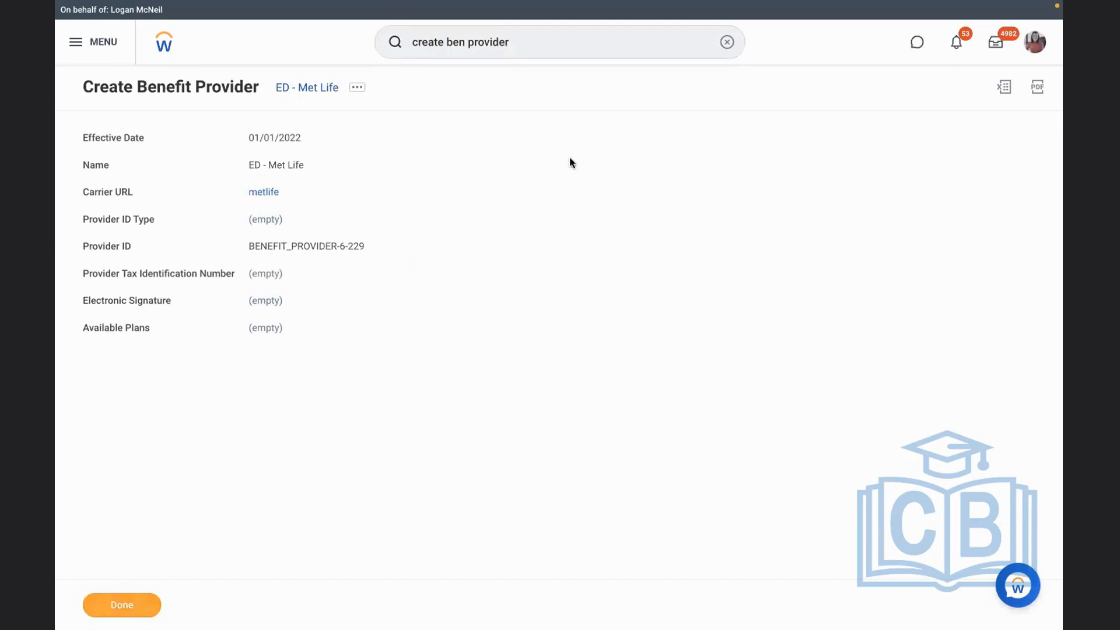
Switch to the Word setup list and review the Benefit Provider and Coverage type items
key("ctrl+Left")
left_click(408, 267)
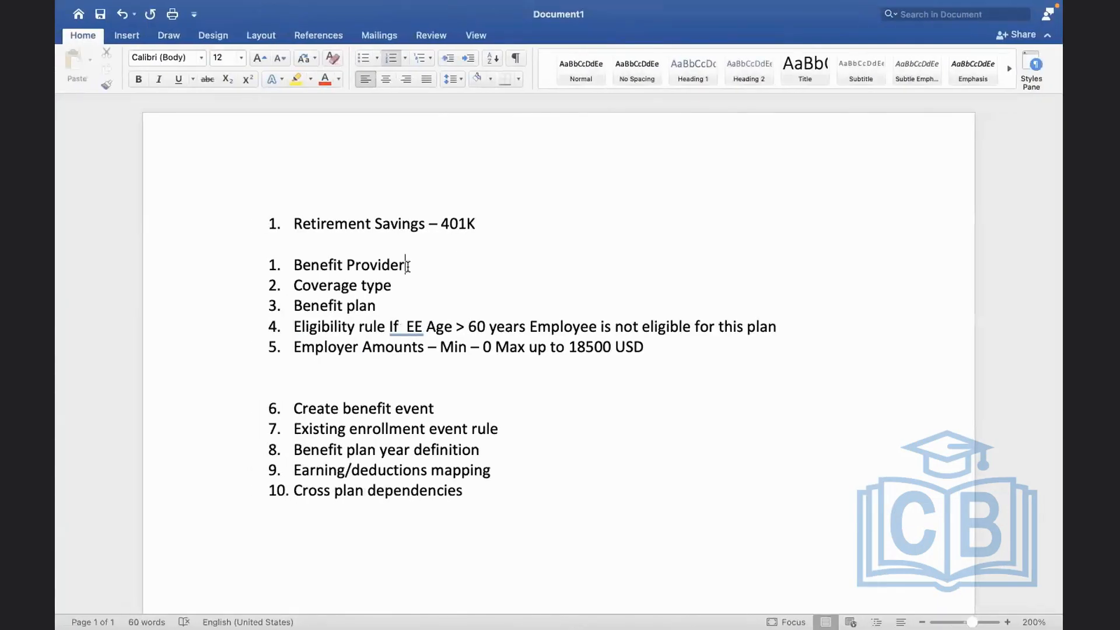
left_click_drag(408, 266, 294, 266)
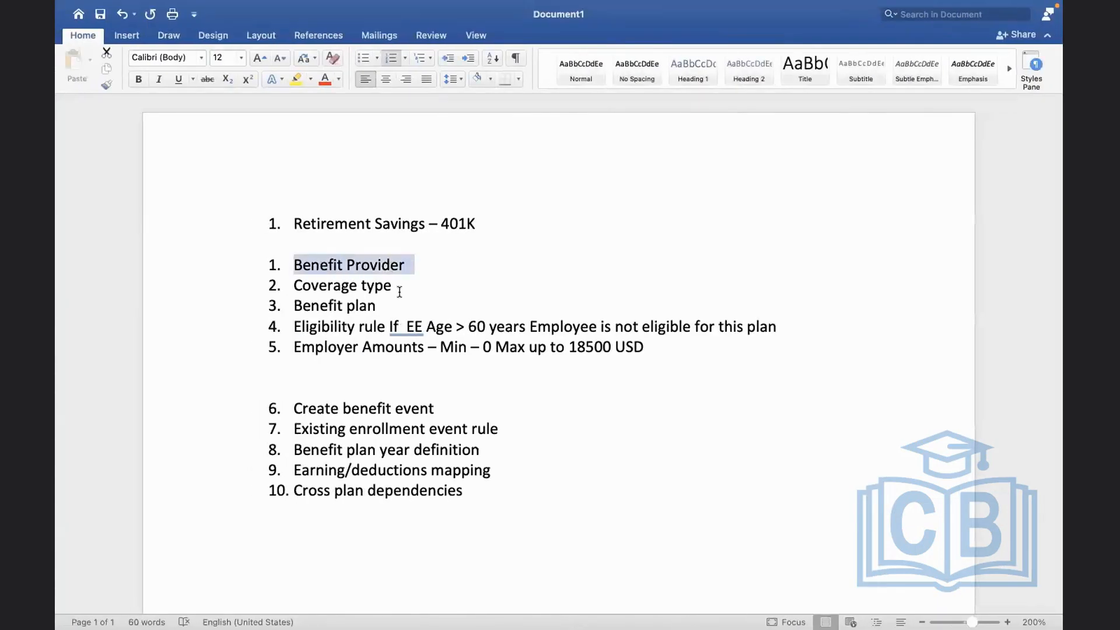
left_click_drag(400, 287, 331, 288)
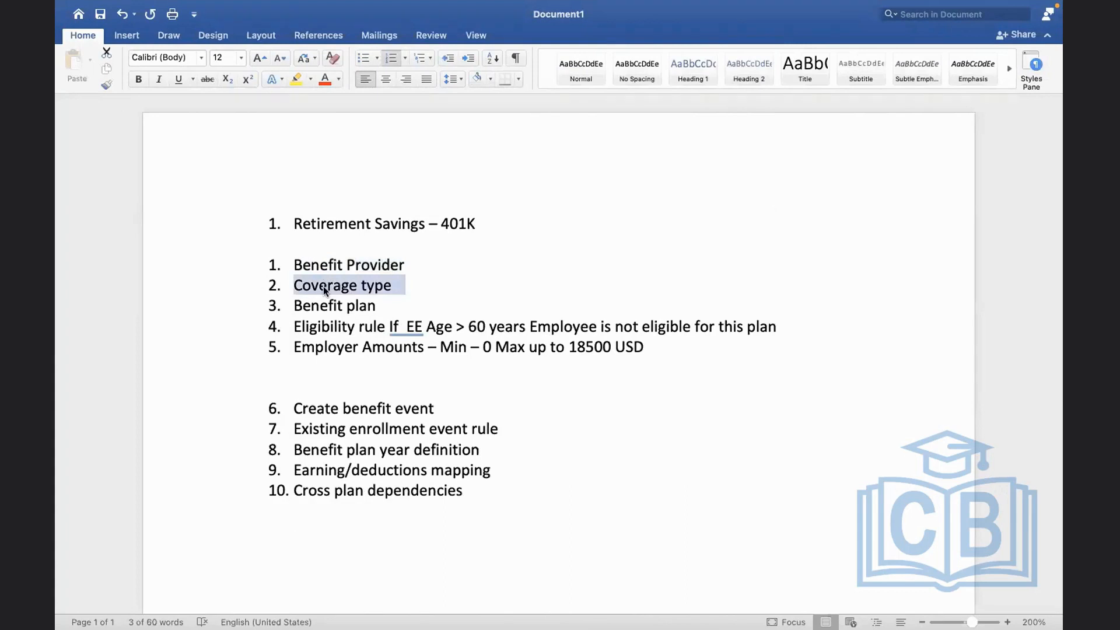
Switch back to Workday, search for "maintain ben cov" and open the Maintain Benefit Coverage Types task
key("ctrl+Right")
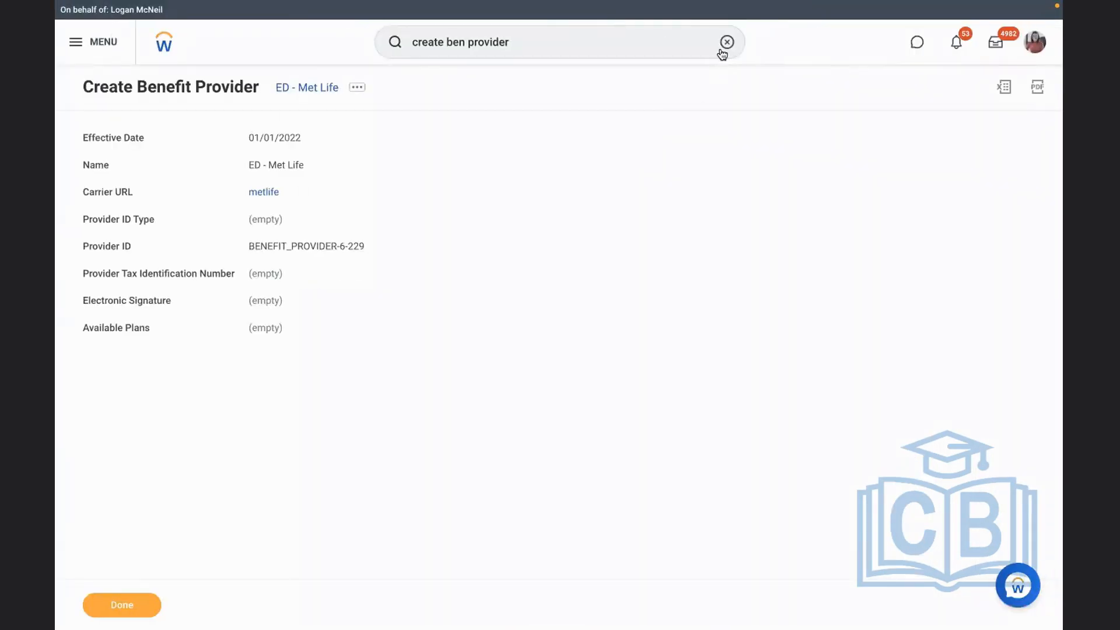
left_click(725, 43)
type("mai")
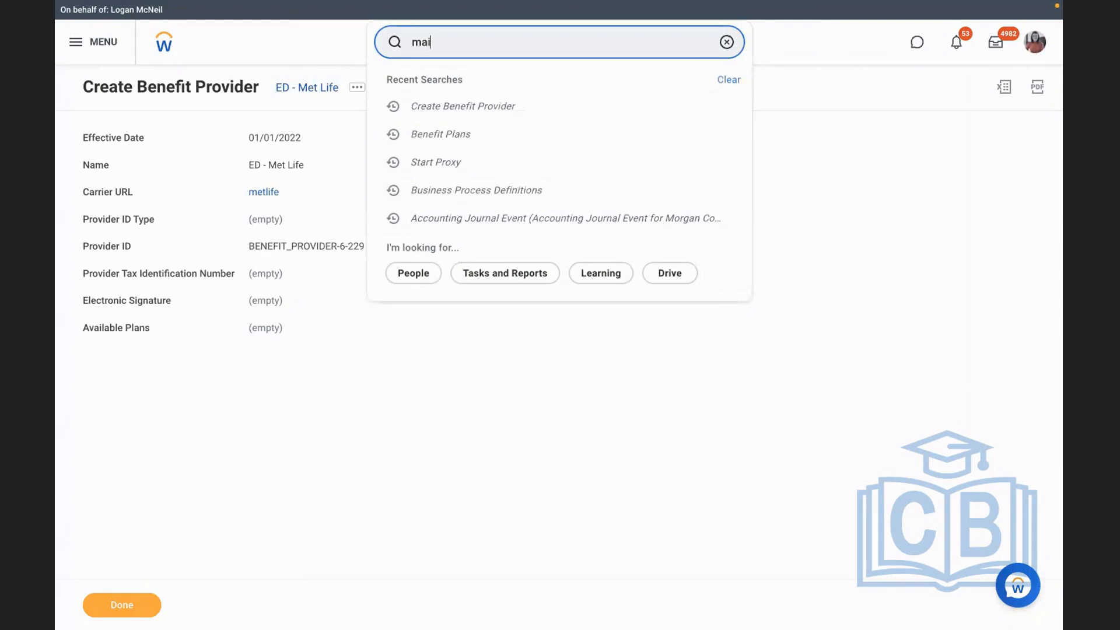
type("ntain ben cov")
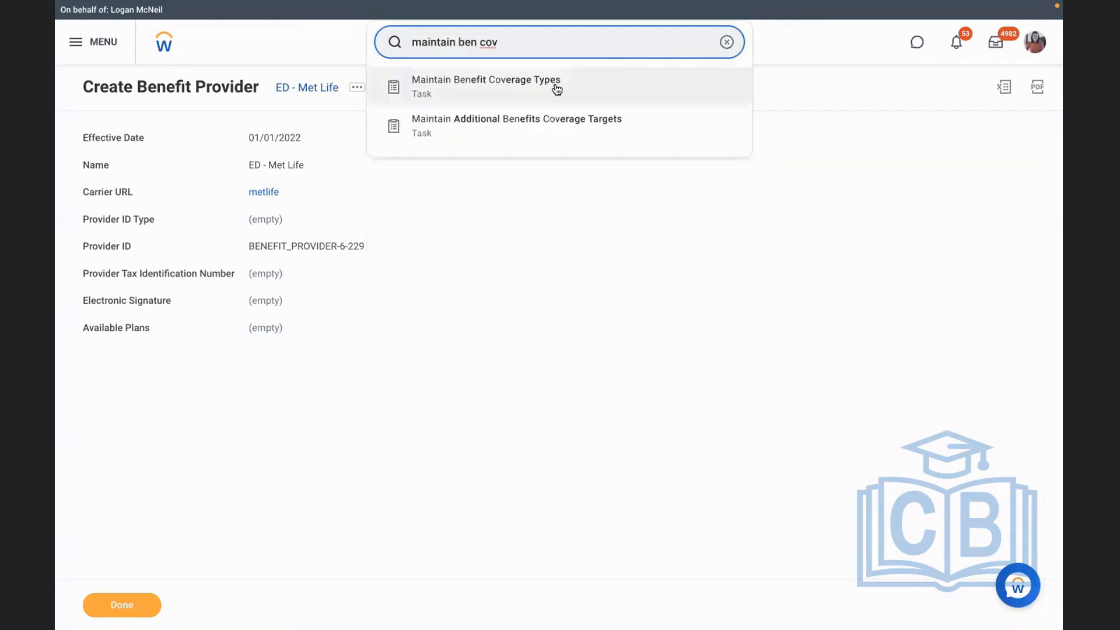
left_click(552, 86)
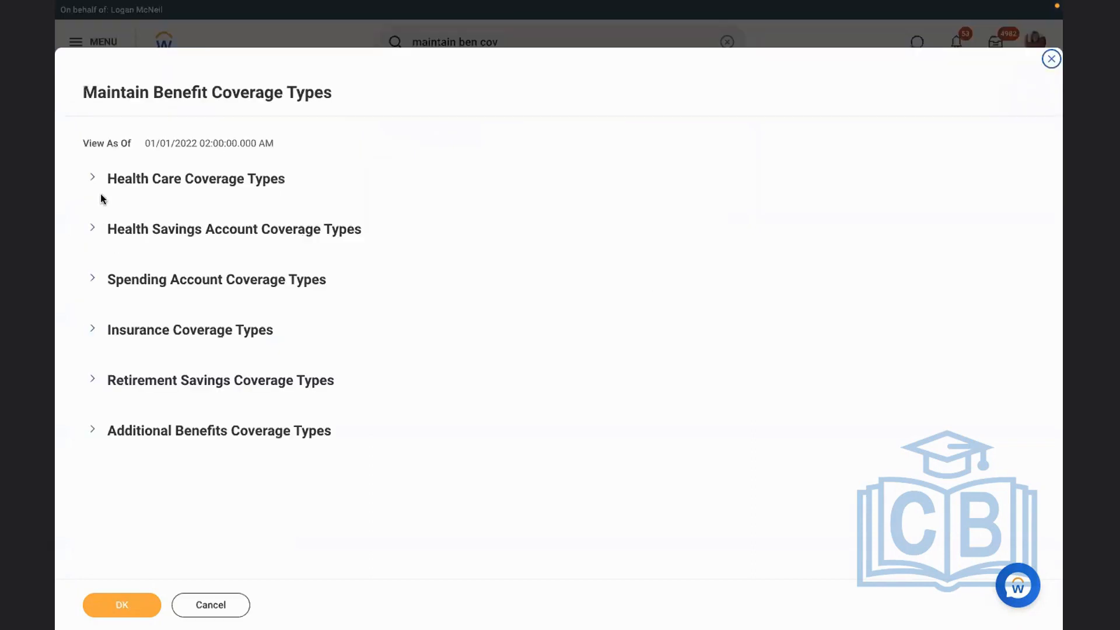
Add a new retirement savings coverage type with display order 1 and the name "ED 401K"
left_click(93, 381)
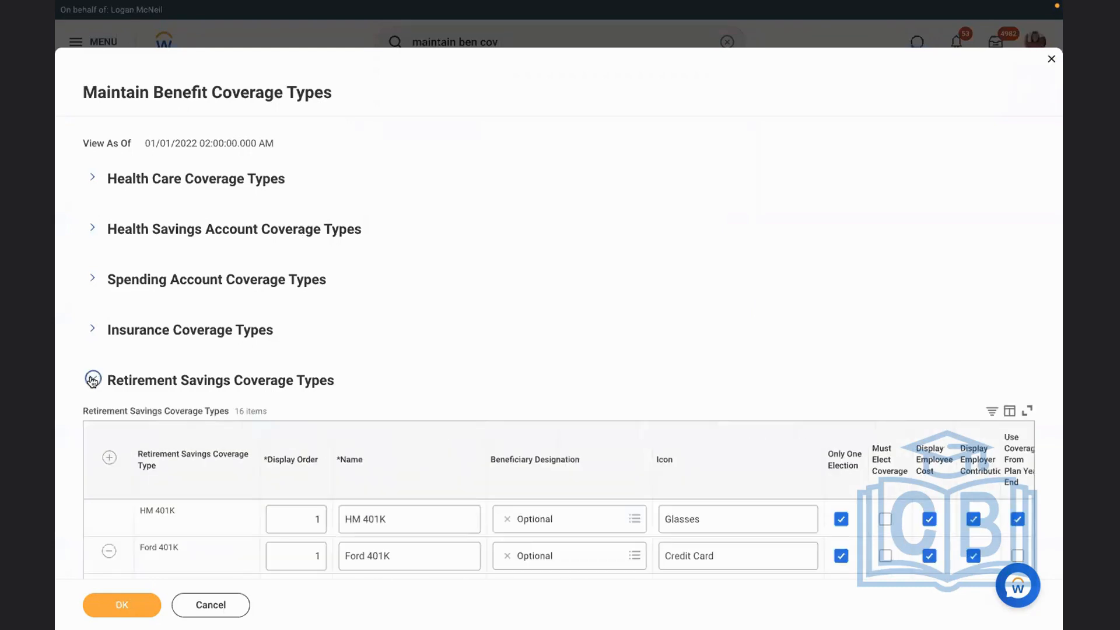
scroll(484, 315, "down", 2)
scroll(484, 317, "down", 4)
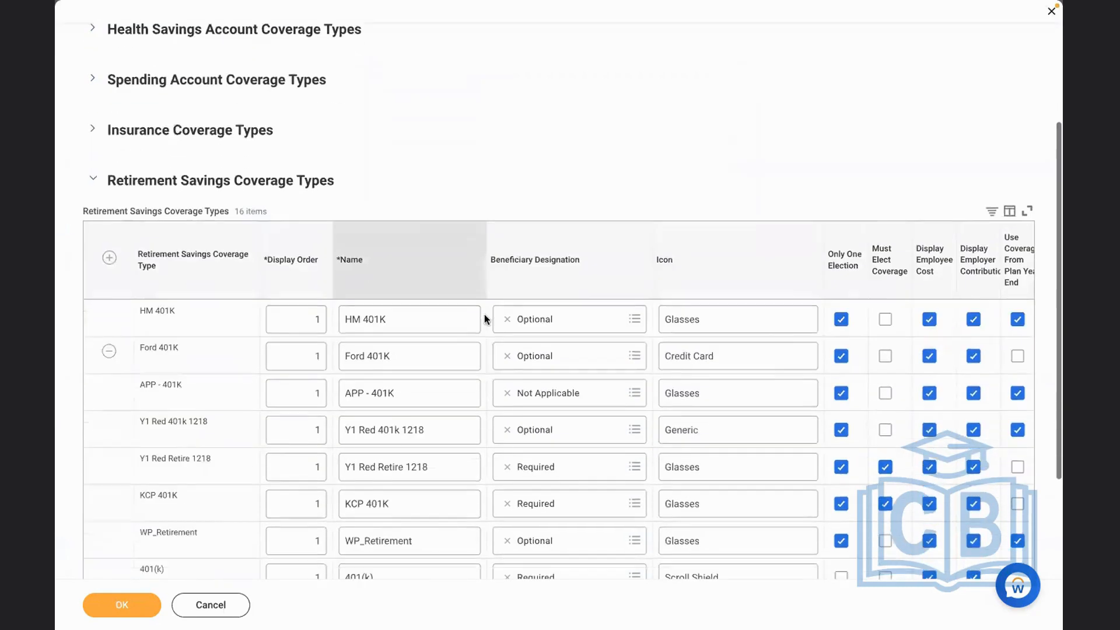
left_click(107, 215)
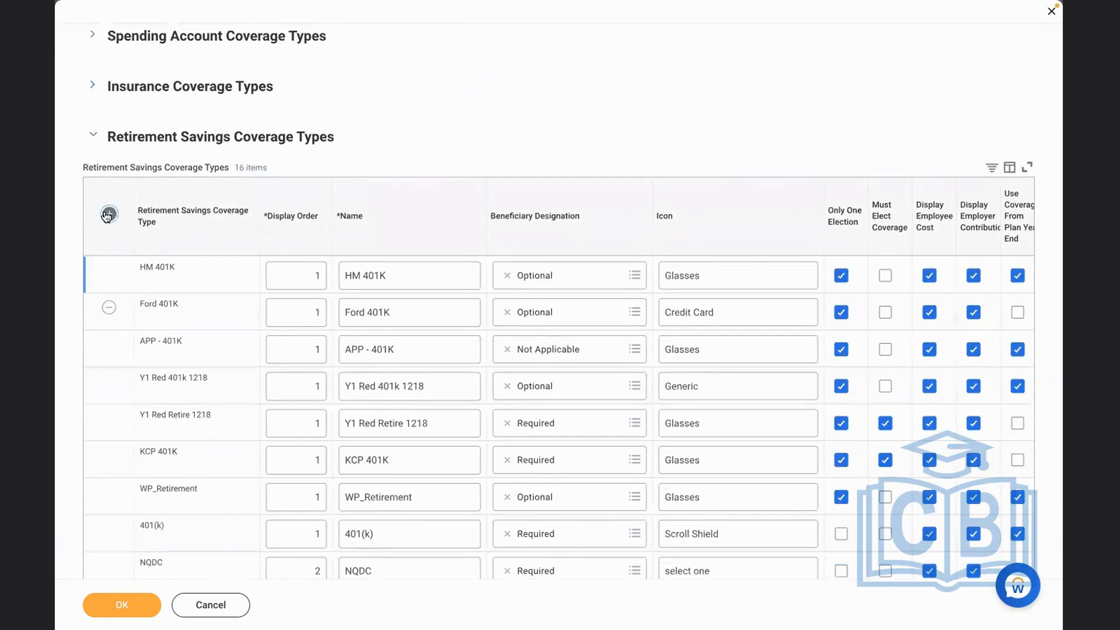
left_click(294, 274)
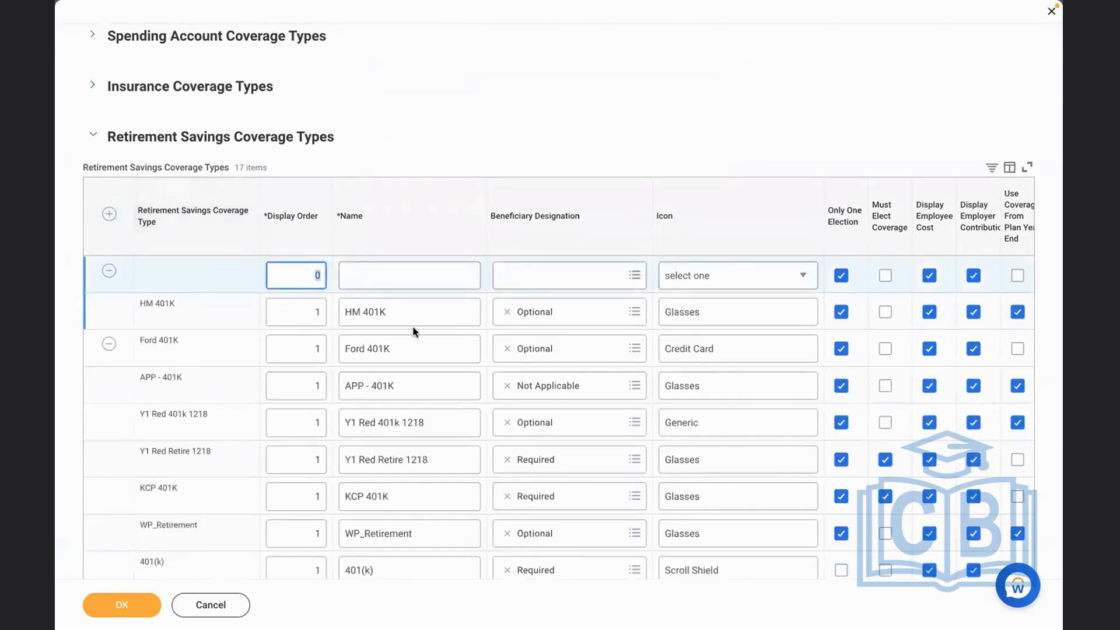
type("1")
left_click(393, 276)
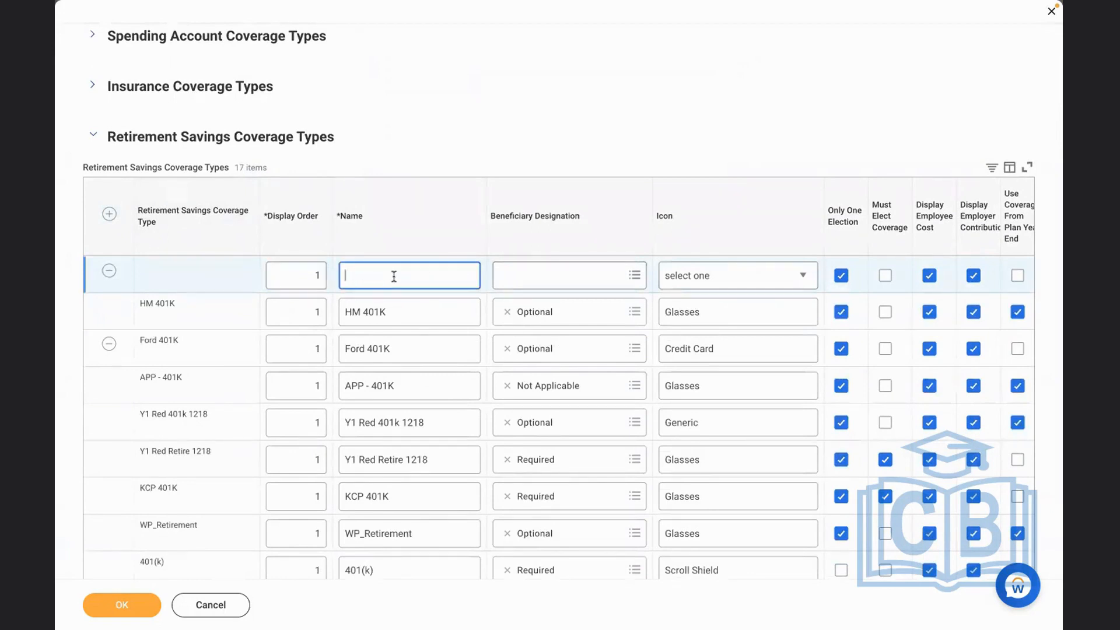
type("ED 401K")
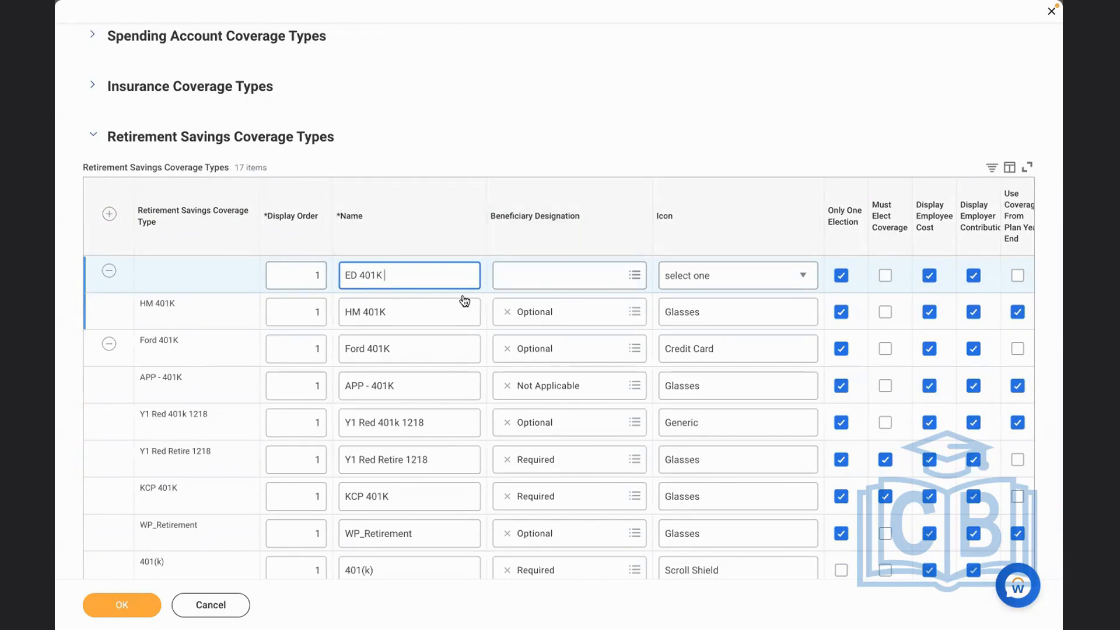
left_click(515, 134)
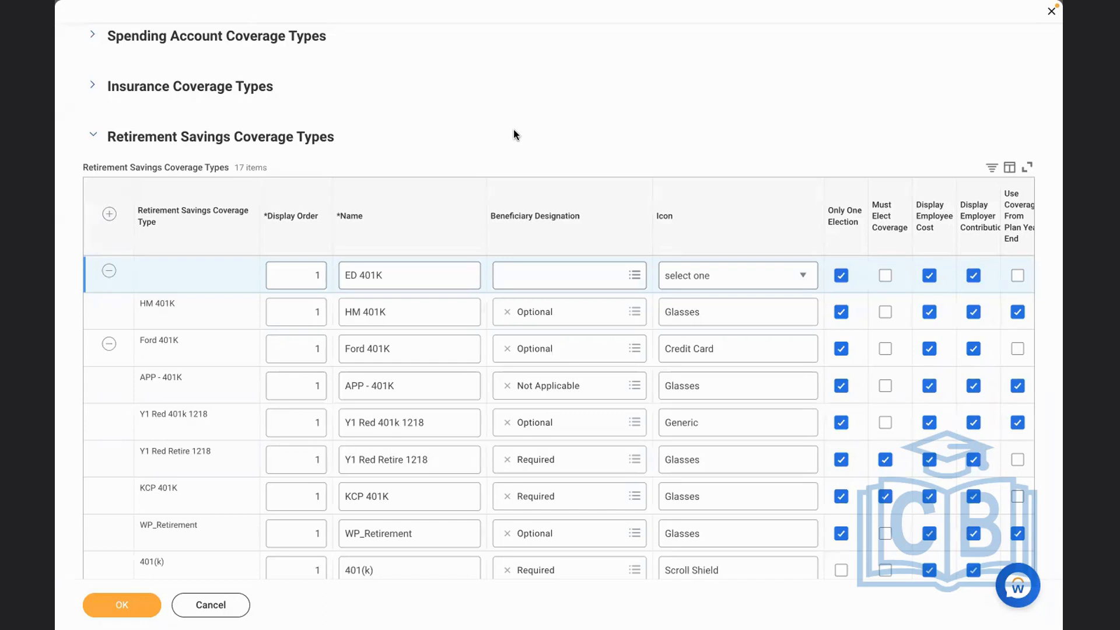
Set the beneficiary designation of the ED 401K coverage type to Required
left_click(560, 277)
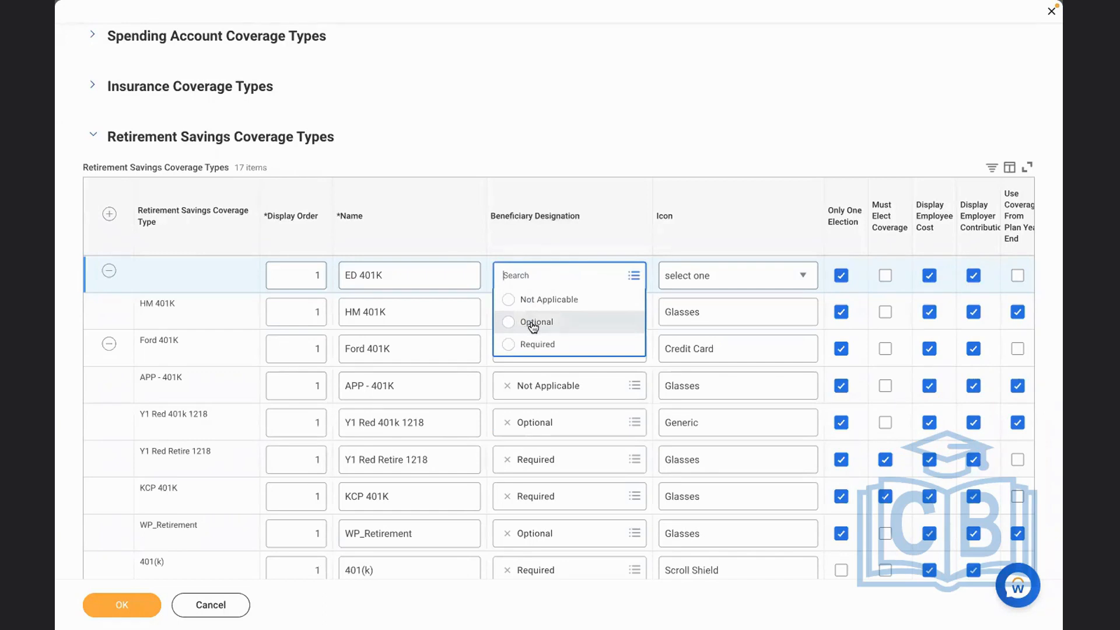
left_click(548, 300)
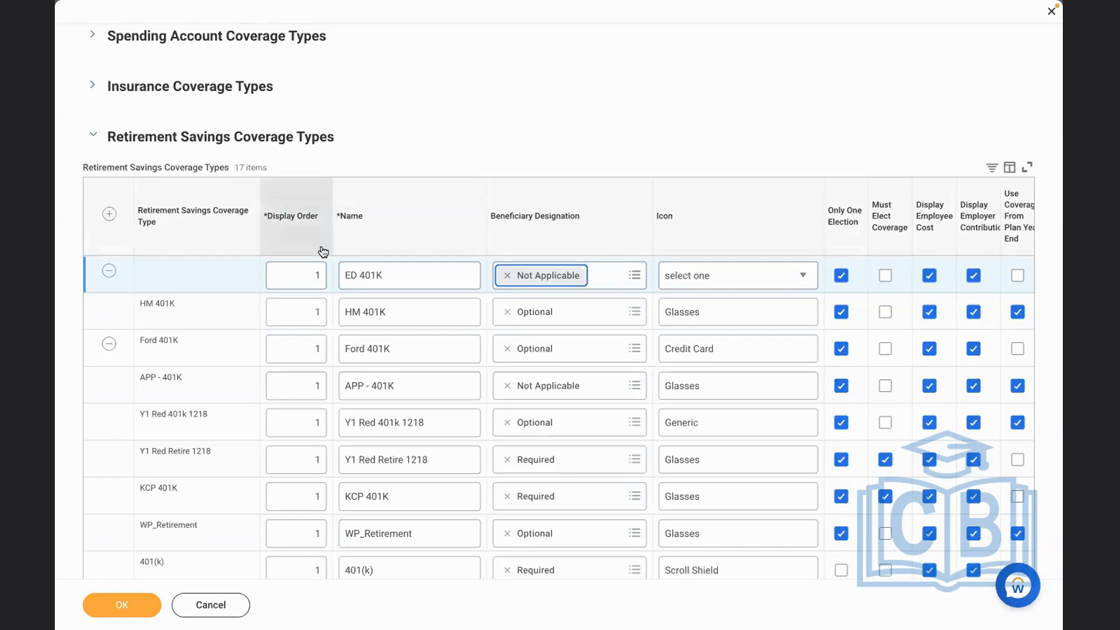
left_click(507, 275)
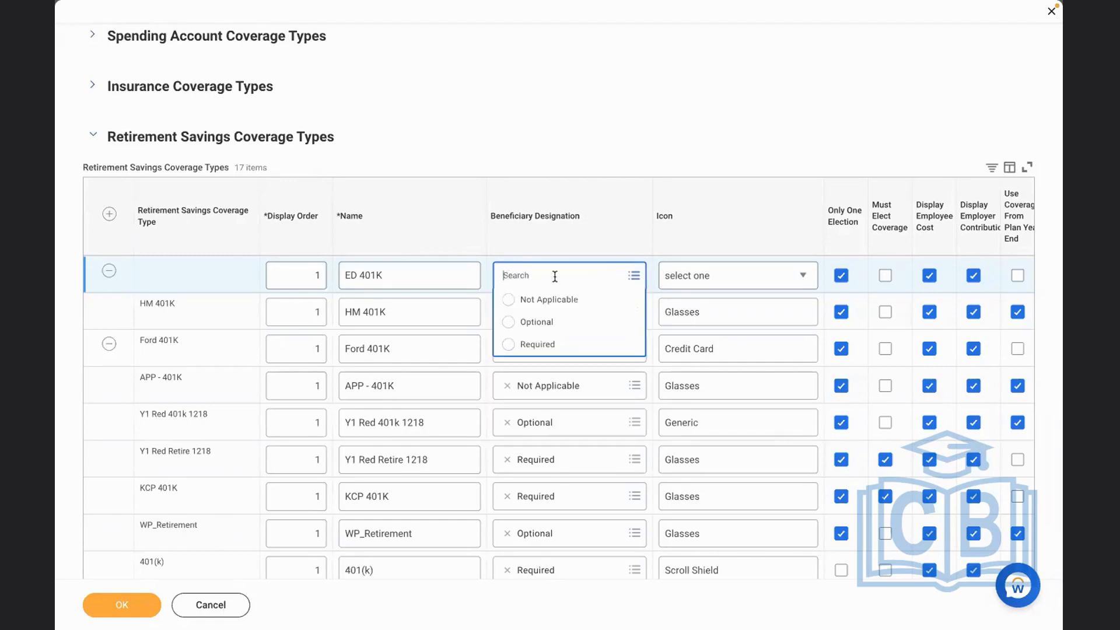
left_click(533, 322)
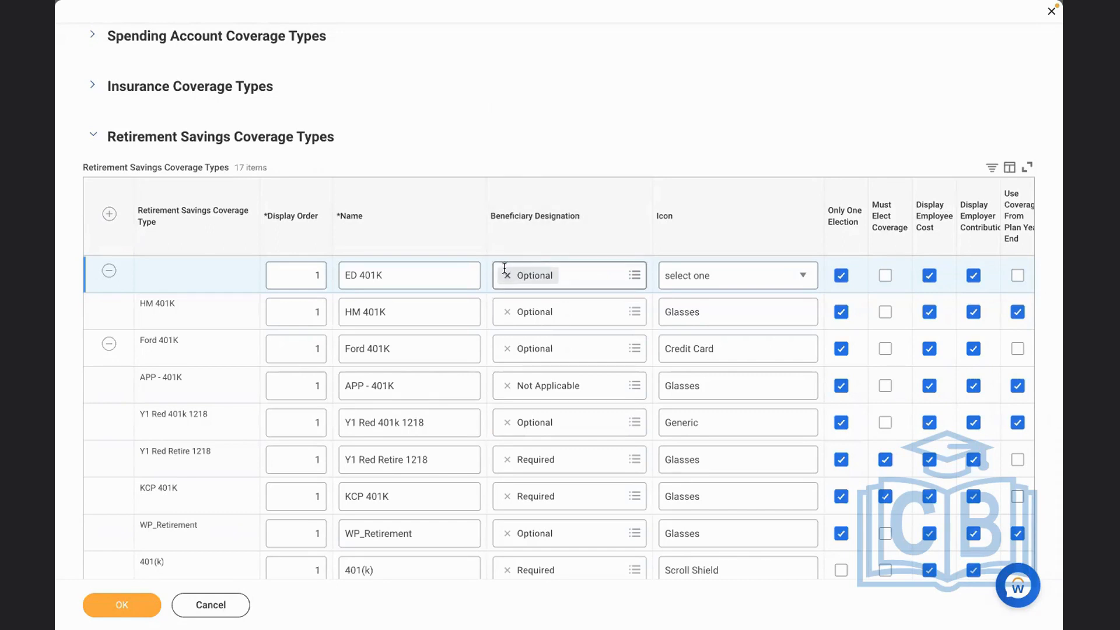
left_click(506, 272)
left_click(517, 344)
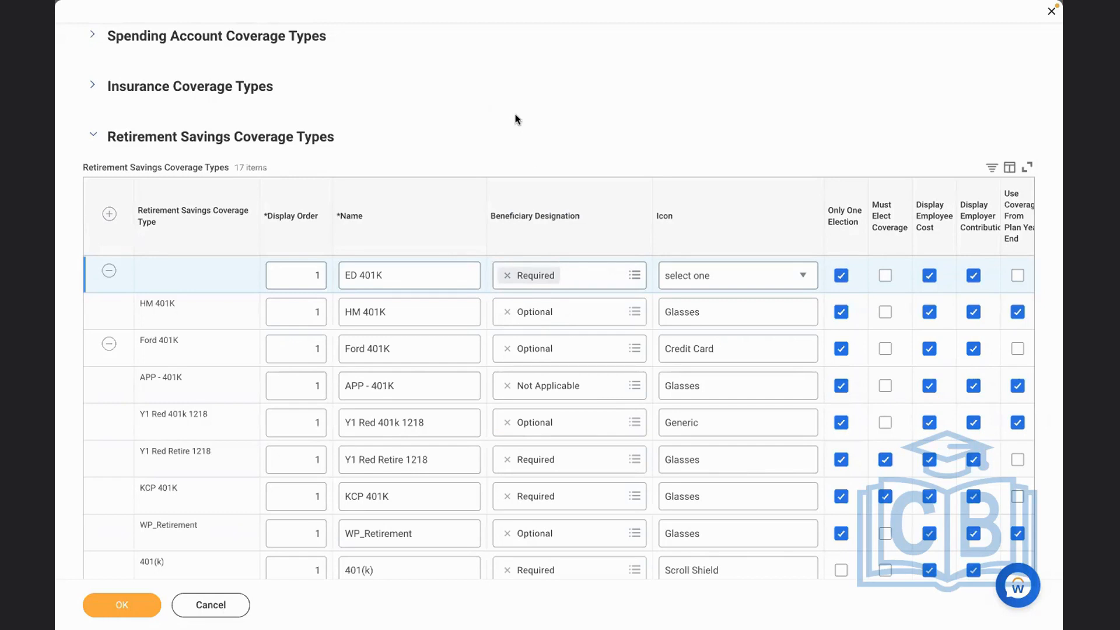
Look through the available icons and assign the Glasses icon to the ED 401K coverage type
left_click(708, 283)
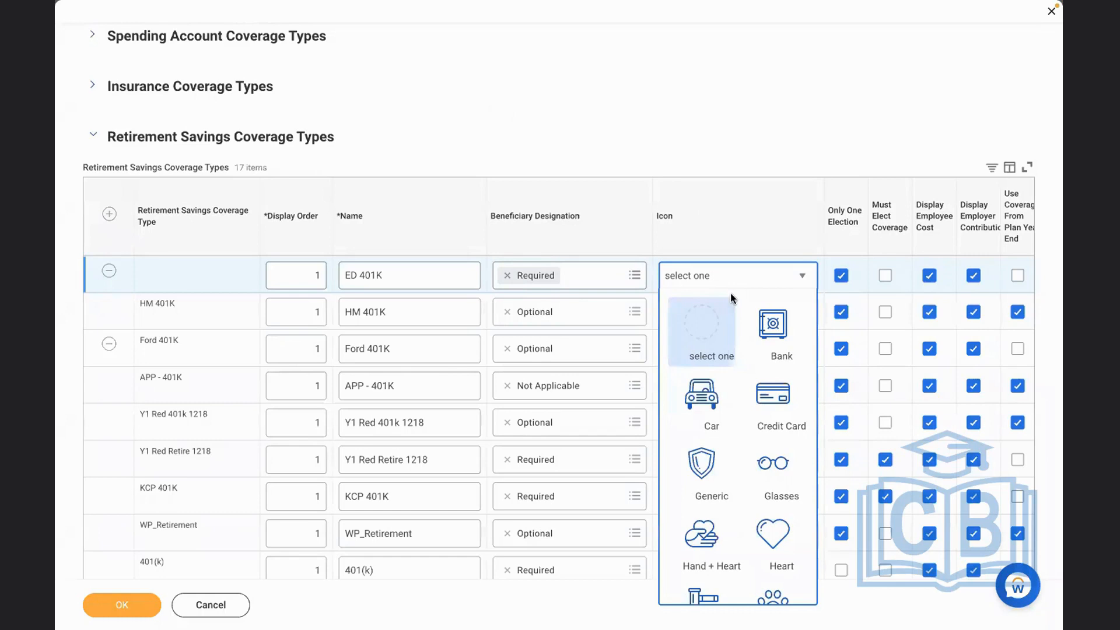
key("Down")
key("Down")
key("Down")
key("Down")
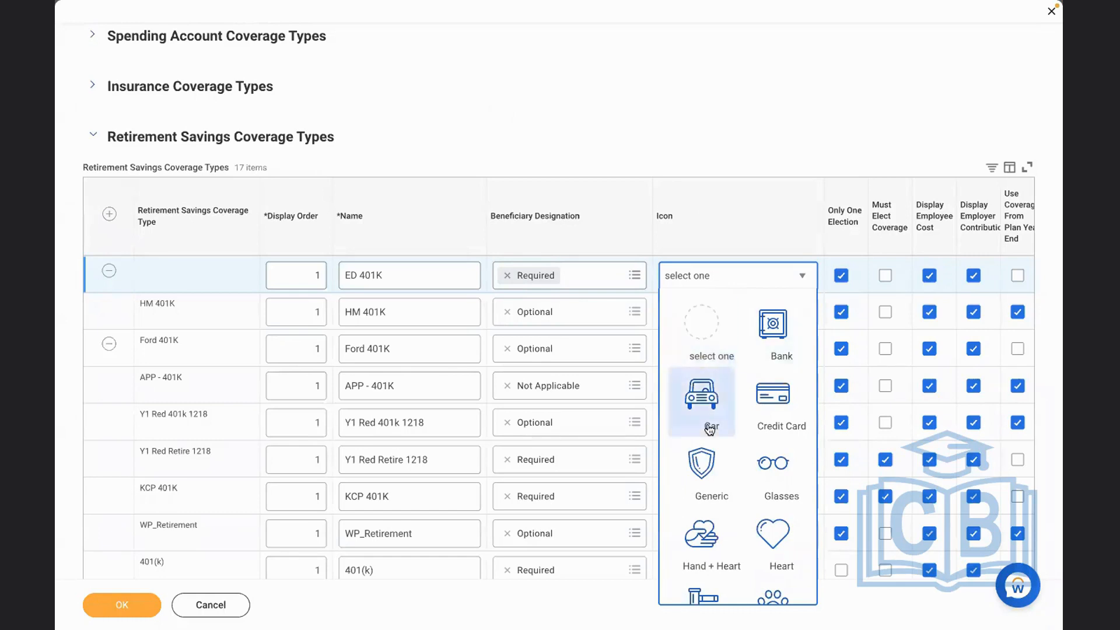
key("Down")
key("Down")
key("Down")
key("Down")
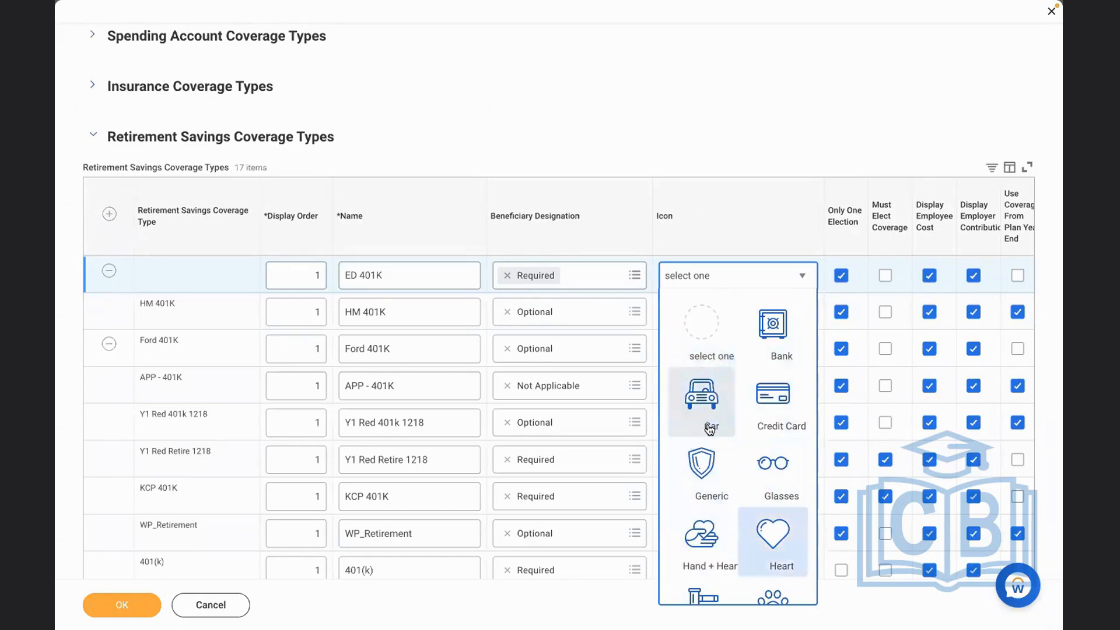
key("Down")
key("Down")
key("Down")
key("Down")
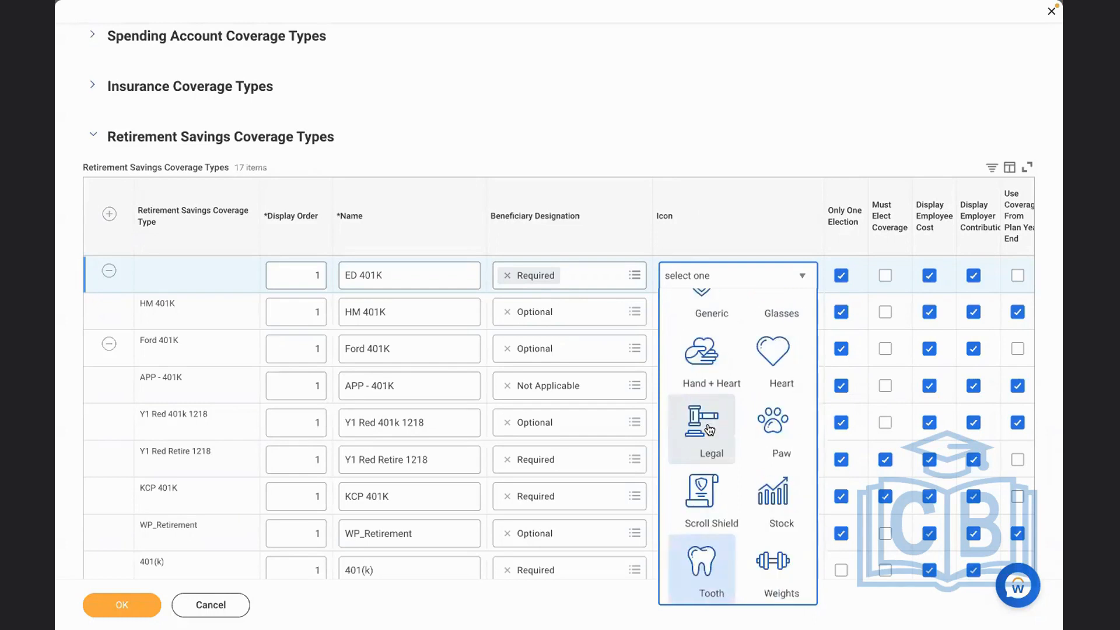
key("Down")
key("Down")
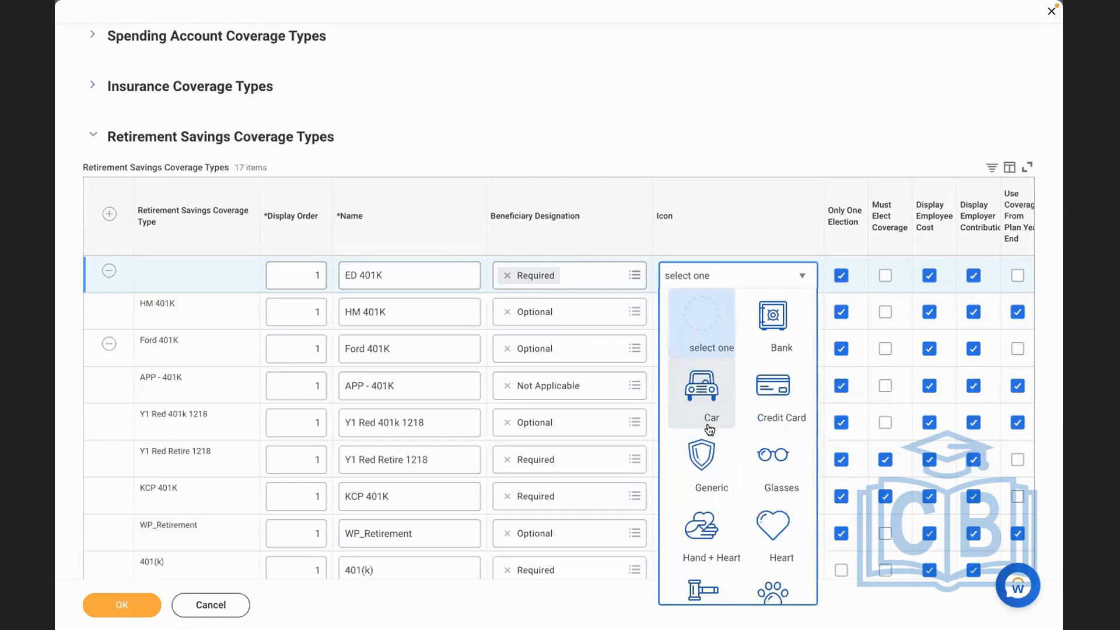
key("Up")
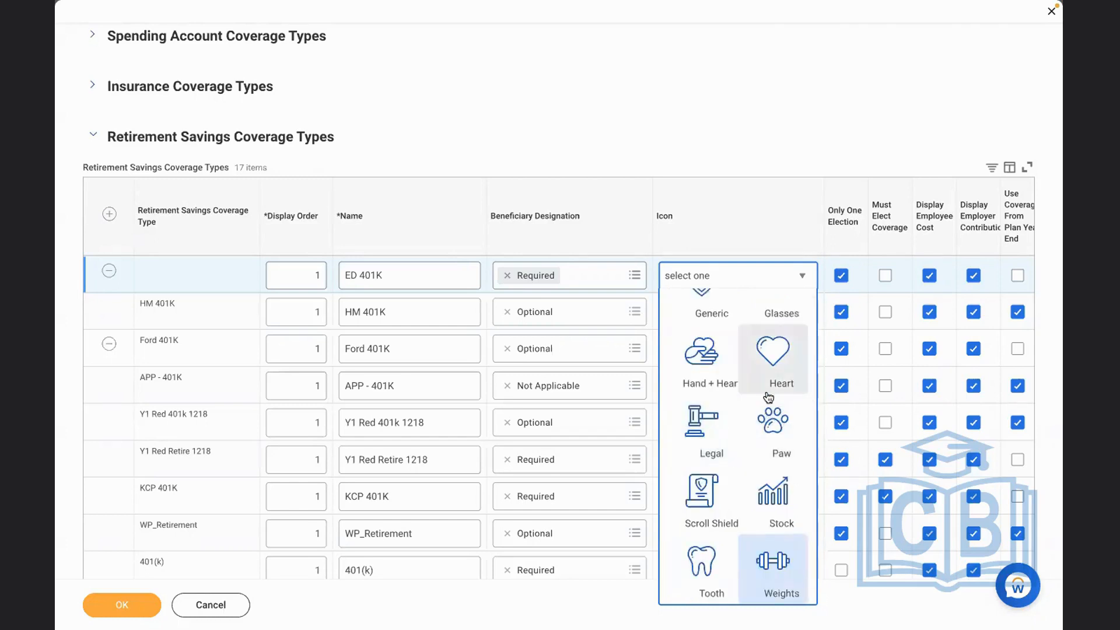
key("Up")
key("Up")
key("Up")
key("Up")
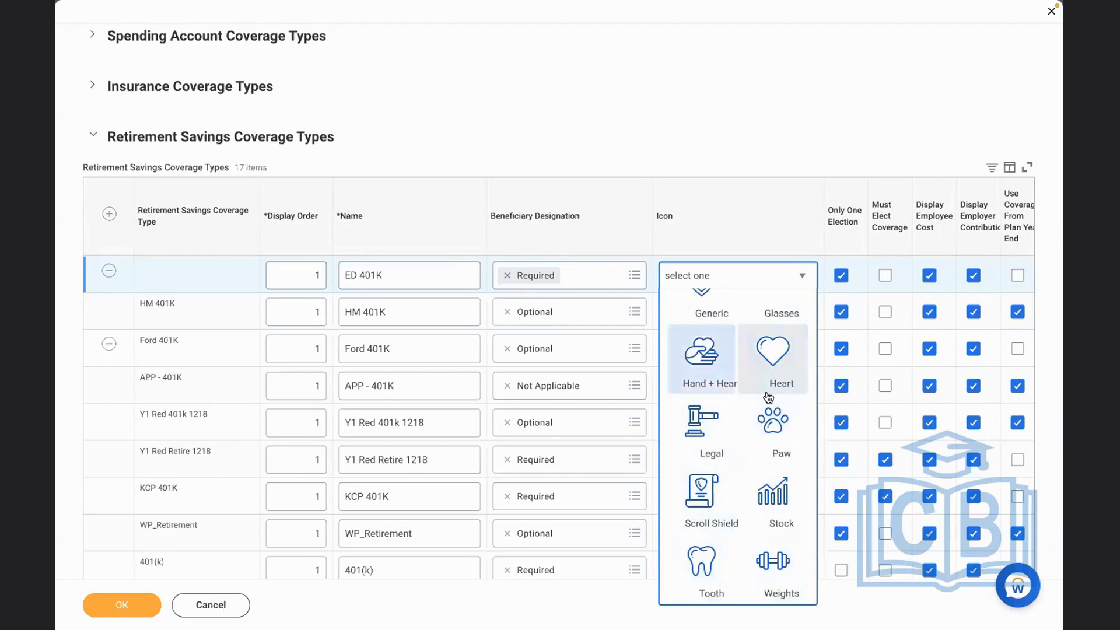
key("Up")
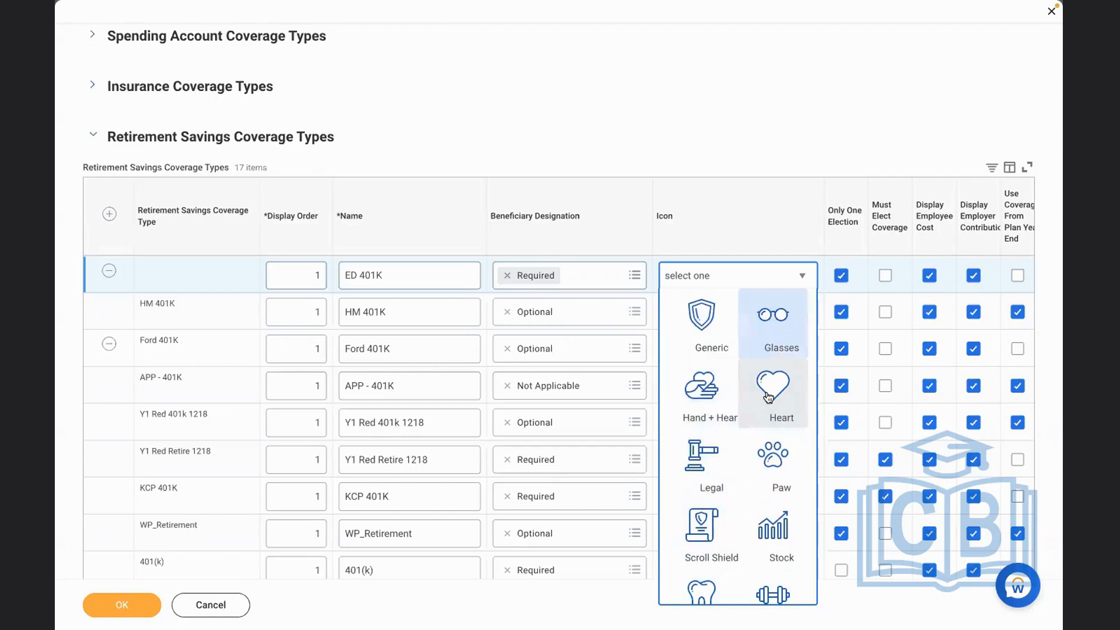
key("Down")
key("Right")
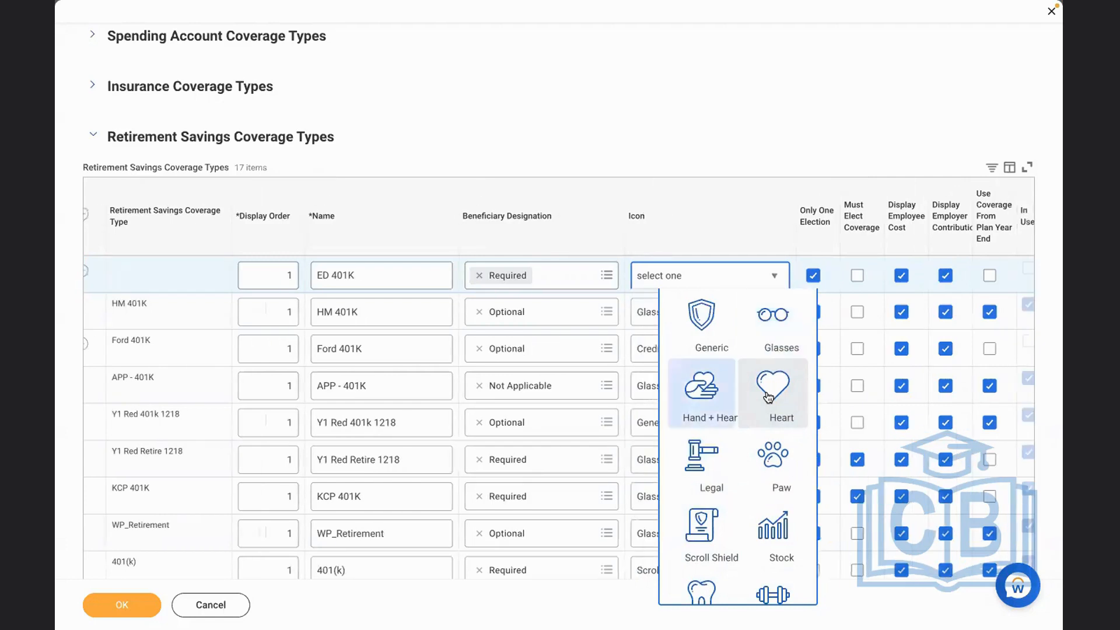
left_click(771, 326)
left_click(540, 88)
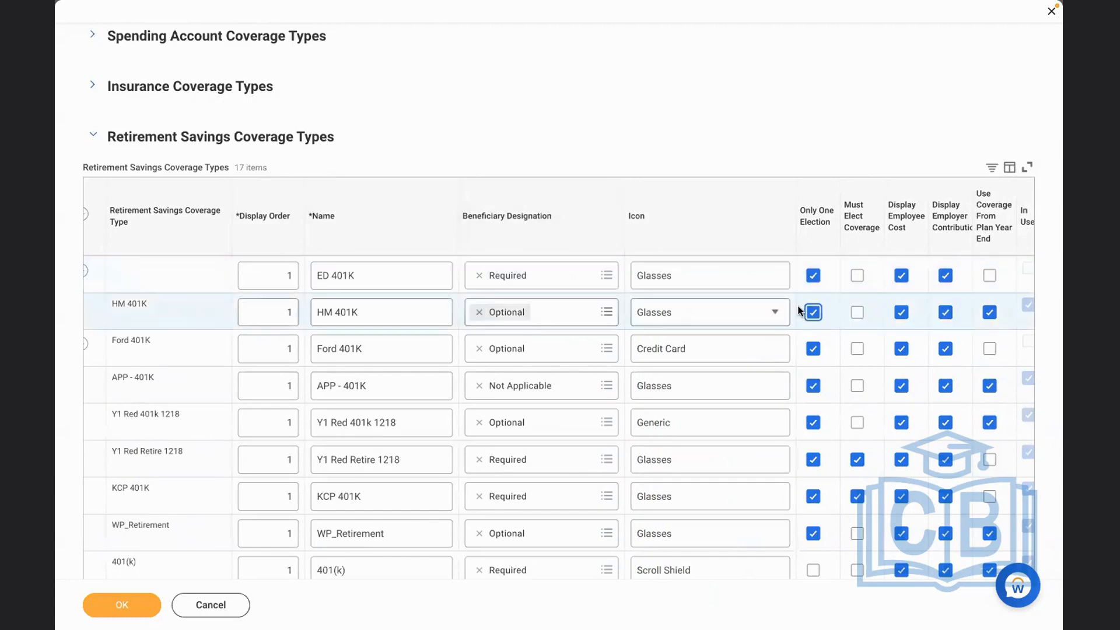
Tick Must Elect Coverage for the ED 401K coverage type, keep Only One Election ticked, and save the coverage types
scroll(799, 293, "right", 1)
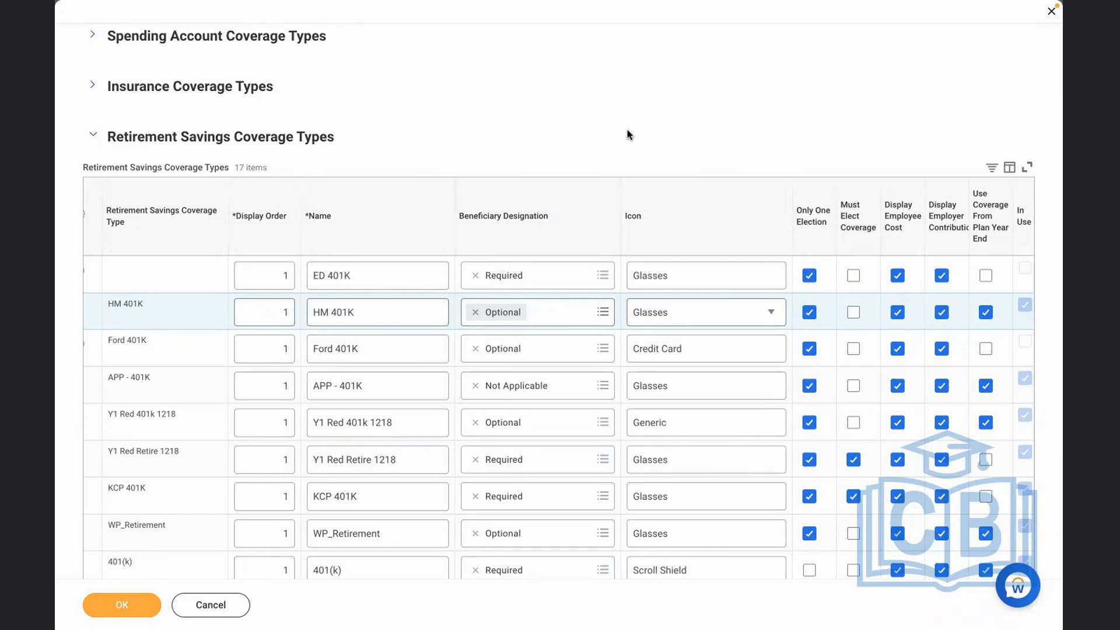
left_click(809, 276)
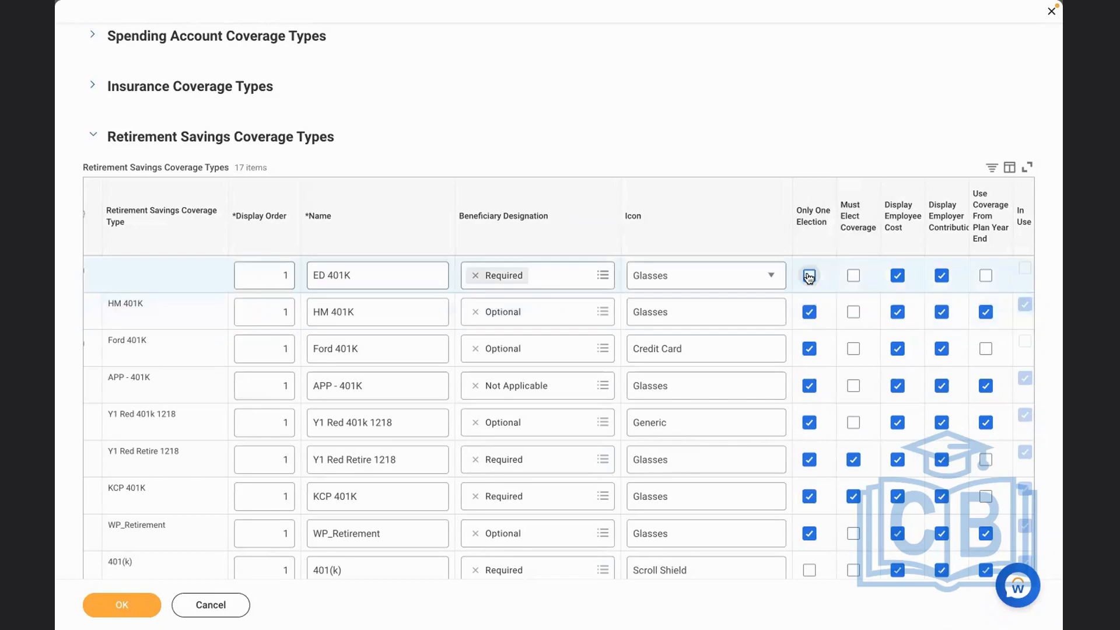
left_click(809, 275)
left_click(852, 277)
left_click(117, 599)
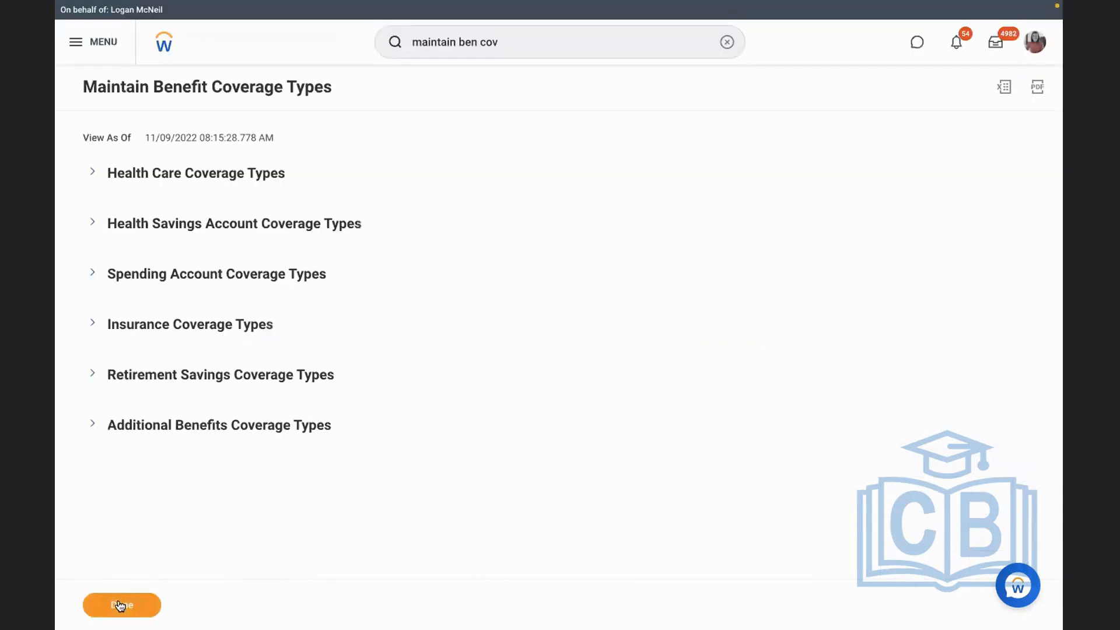
Switch to the Word outline and review the remaining setup items, especially the eligibility rule's age condition and the benefit plan
key("ctrl+Left")
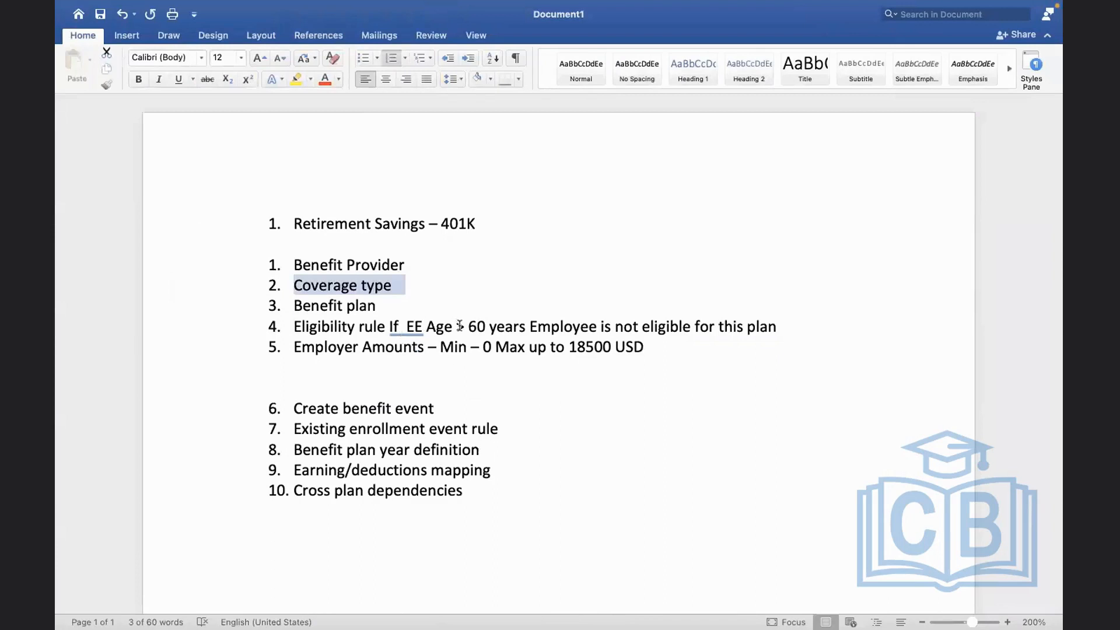
left_click(463, 327)
left_click_drag(457, 326, 719, 324)
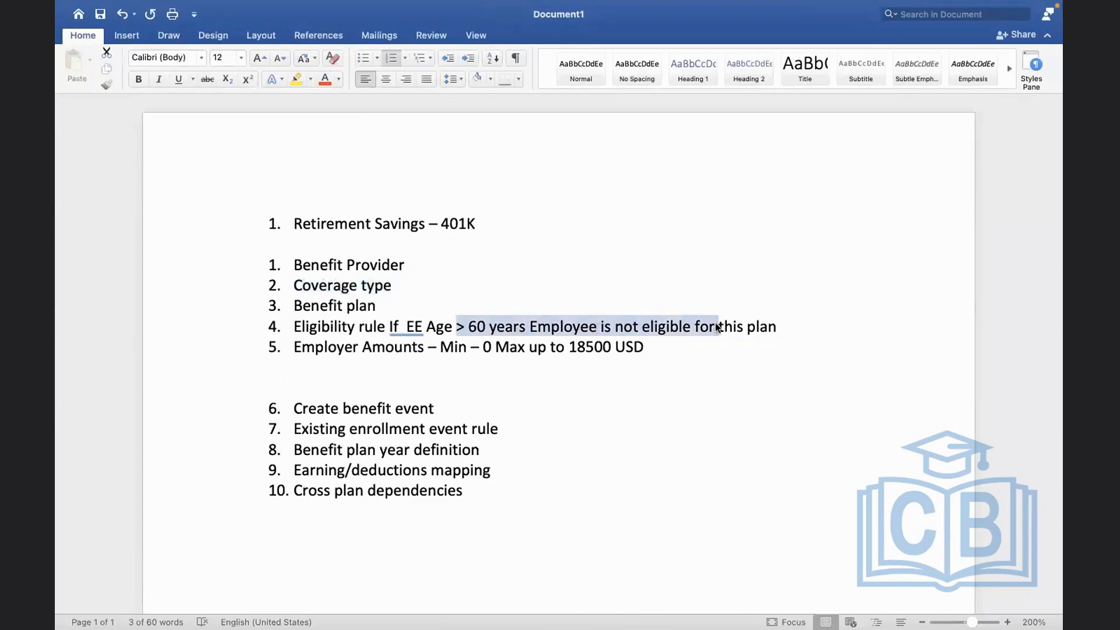
left_click(433, 330)
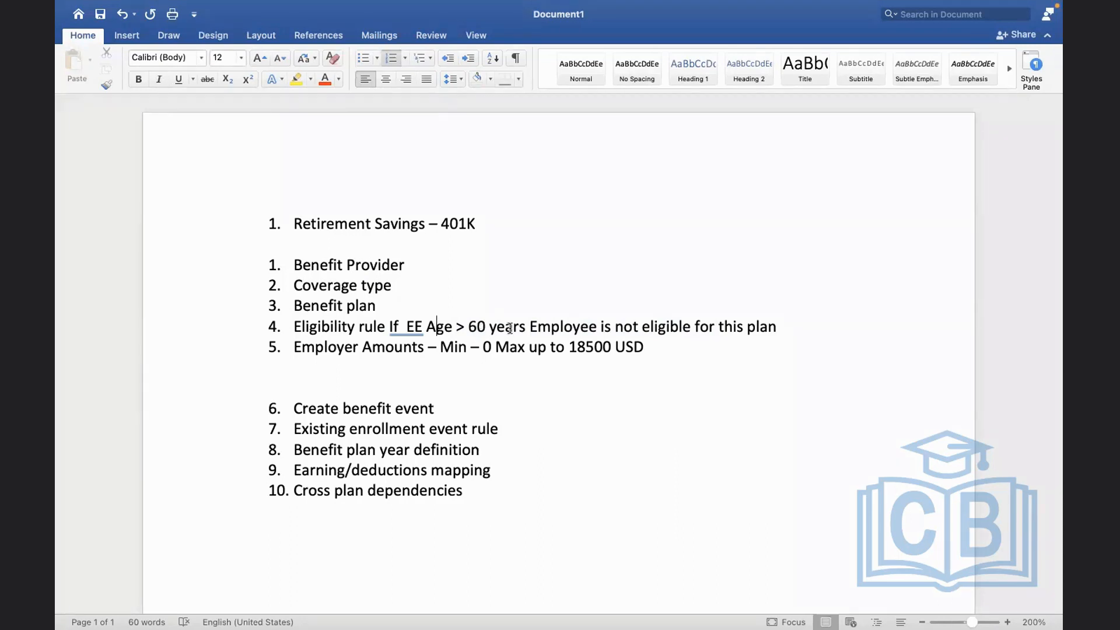
left_click(506, 222)
left_click(579, 263)
left_click_drag(389, 308, 300, 309)
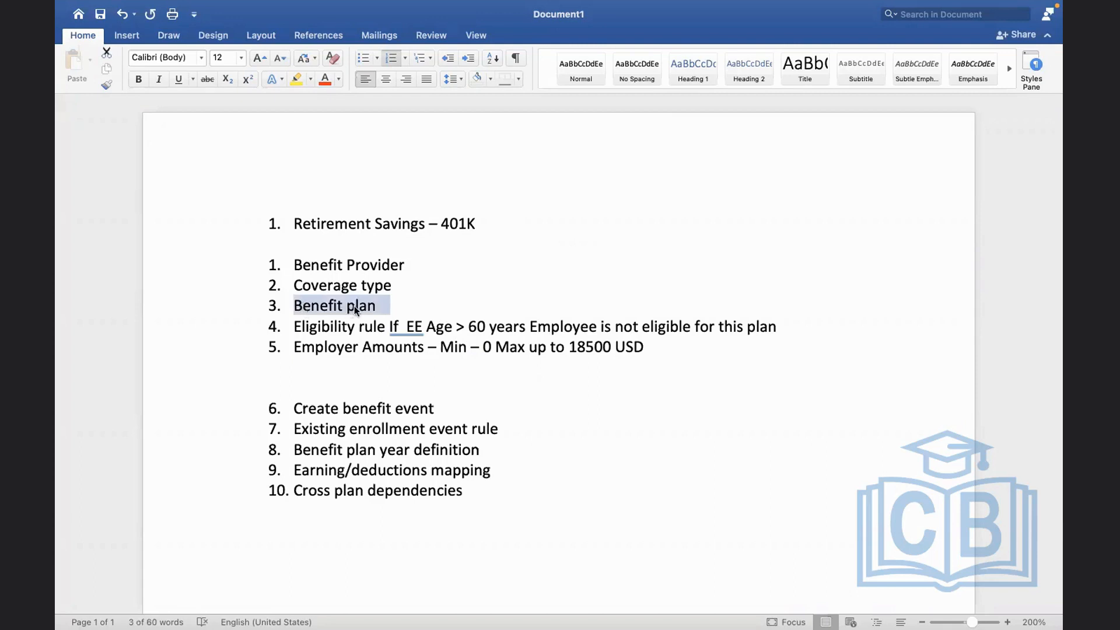
Insert a new numbered item "Benefit group – USA & SALARIED" after the Benefit plan item in the outline
left_click(401, 306)
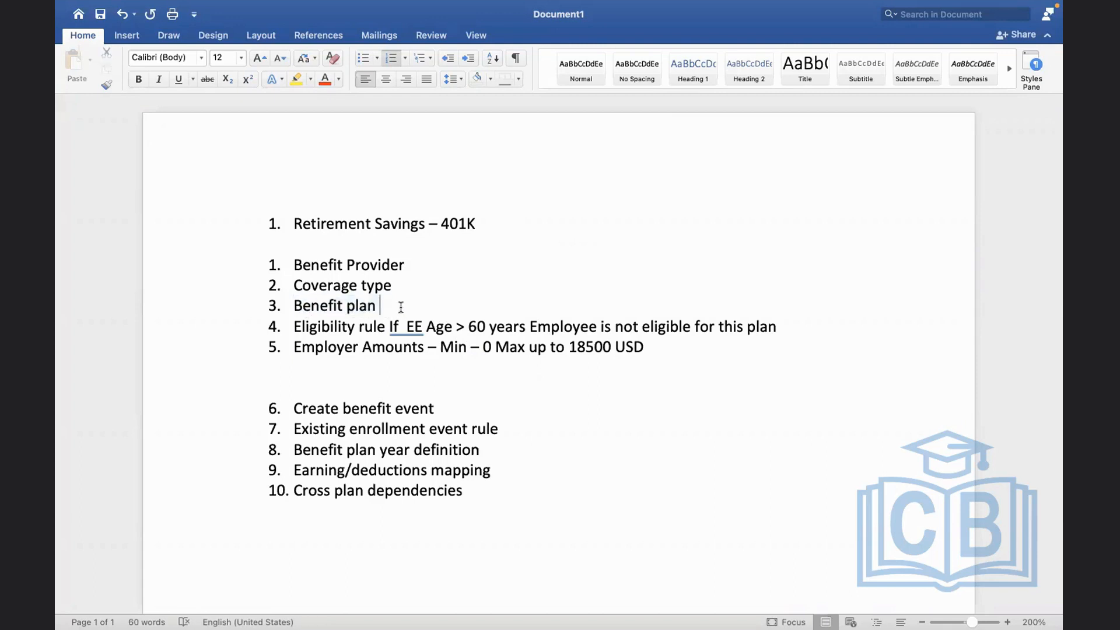
key("Return")
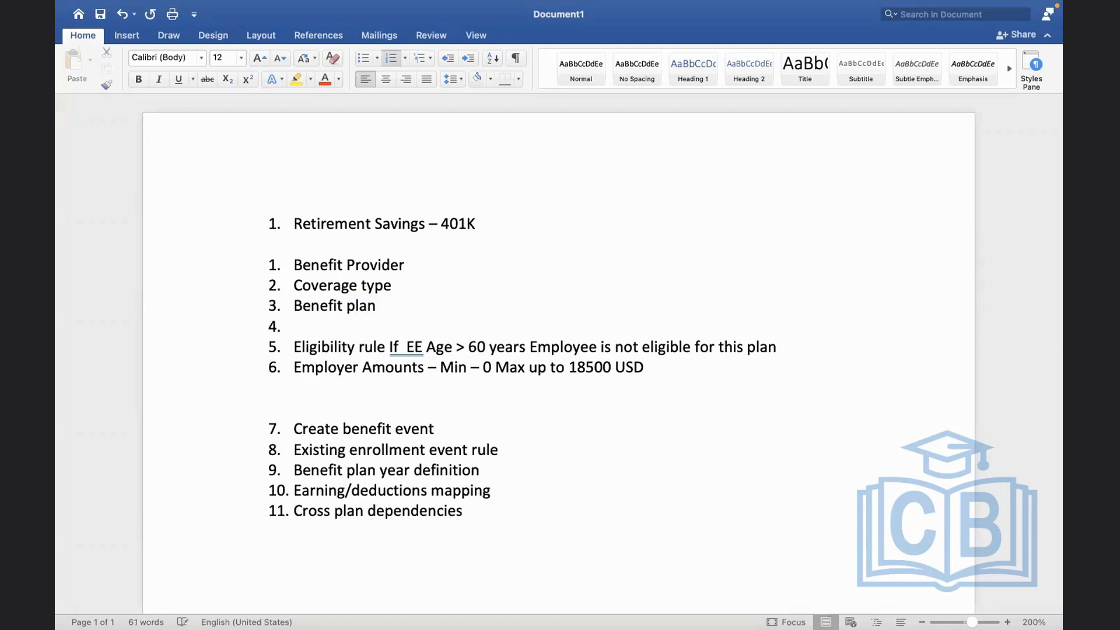
type("Benf")
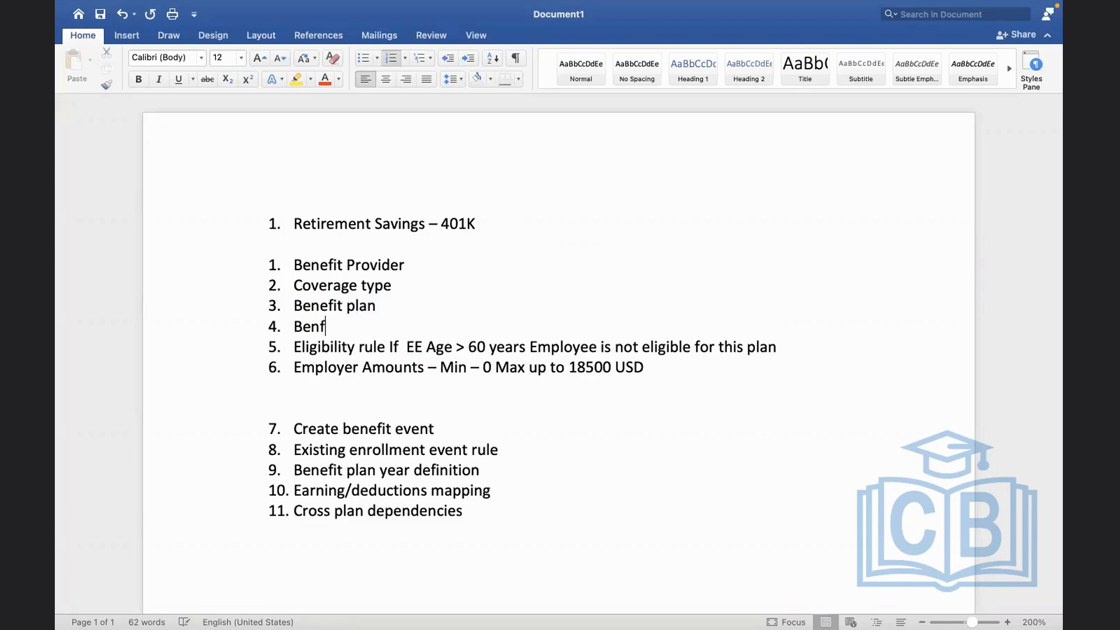
key("BackSpace")
type("efit group -")
type(" USA ")
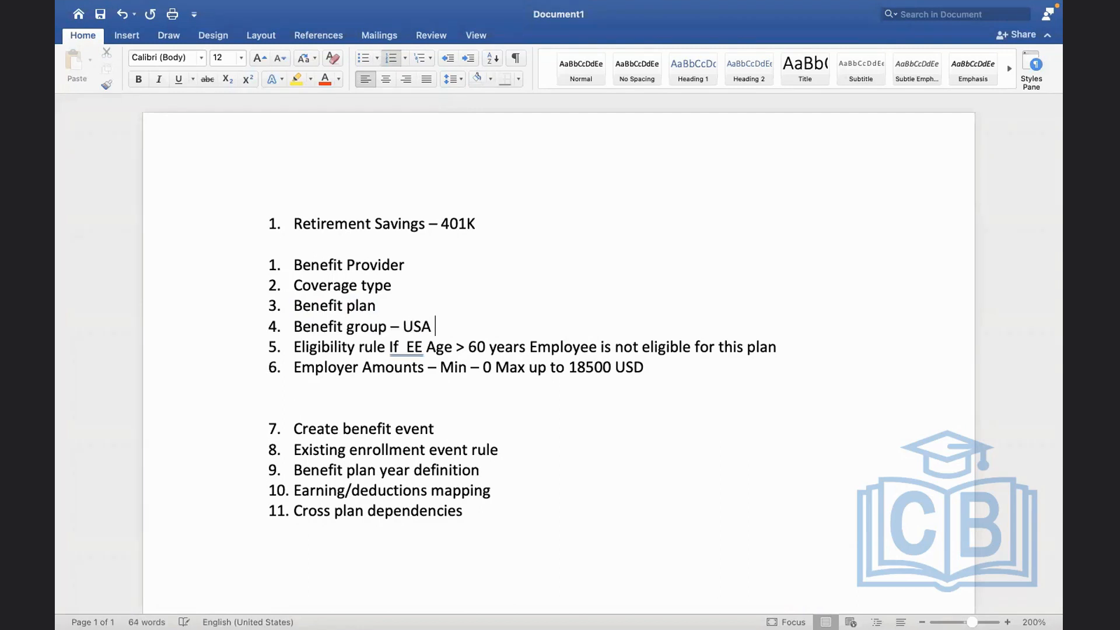
type("& SALARIED")
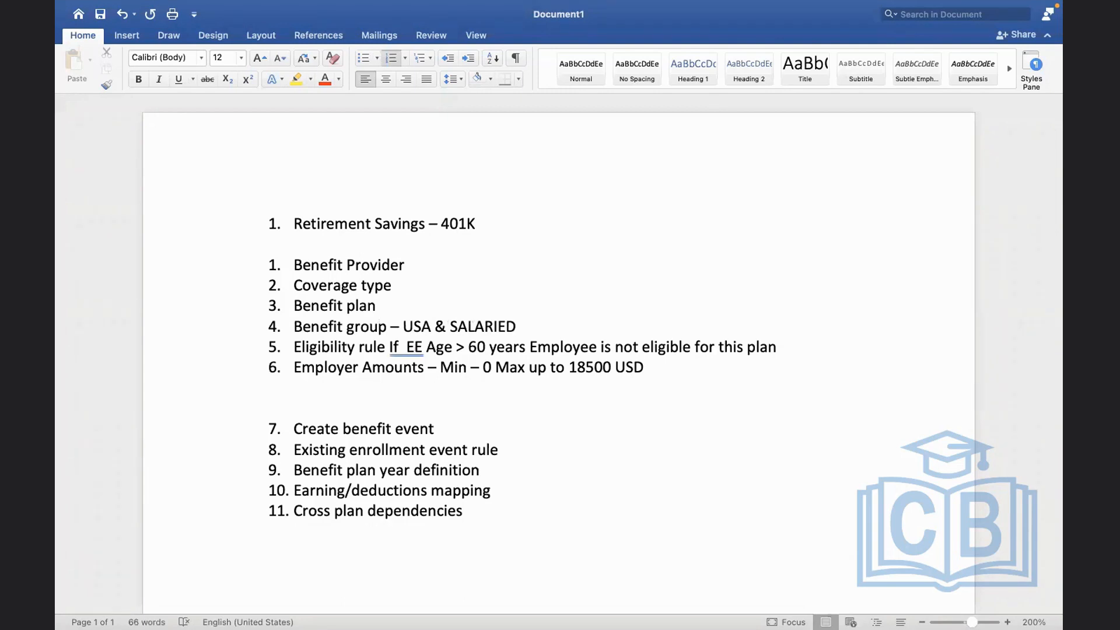
Switch back to Workday, search for "create ben eli" and open the Create Benefit Eligibility Rule task
left_click_drag(380, 344, 482, 348)
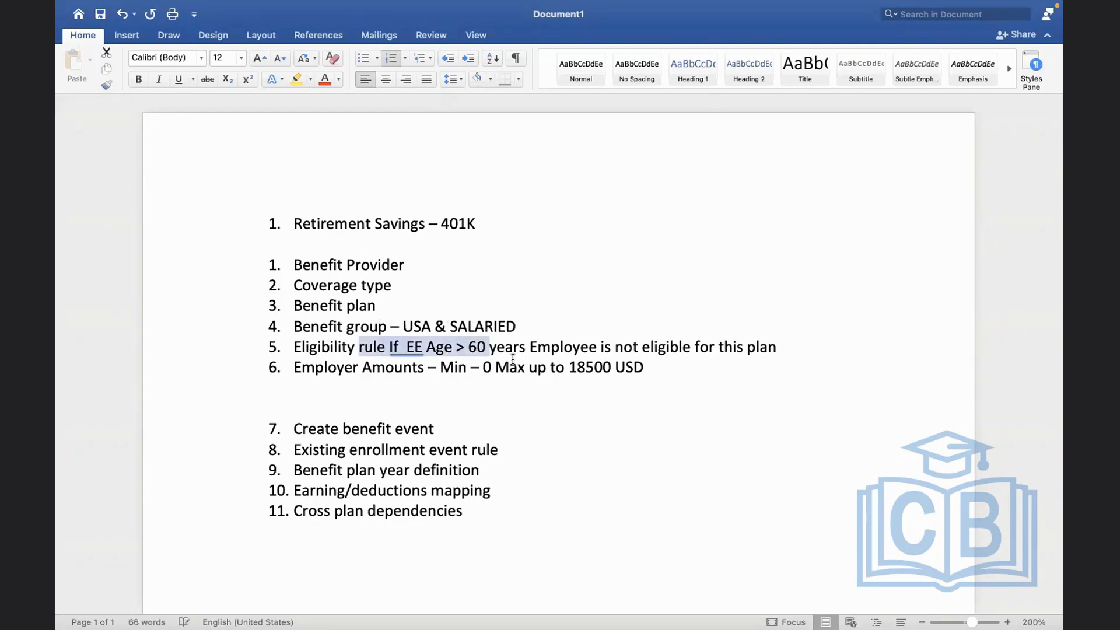
key("ctrl+Right")
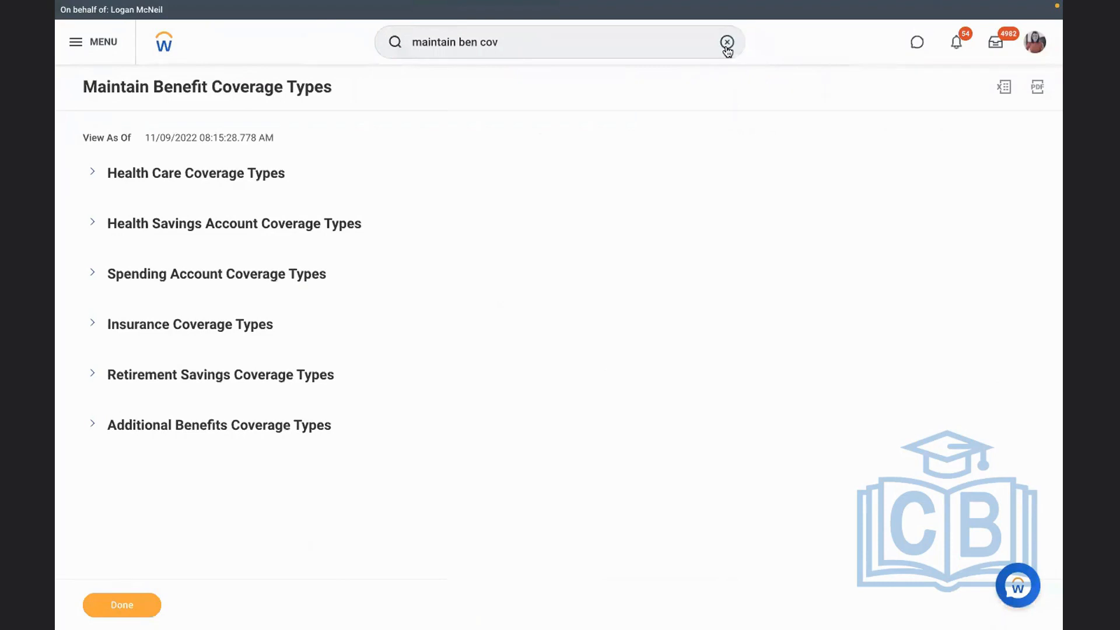
left_click(96, 604)
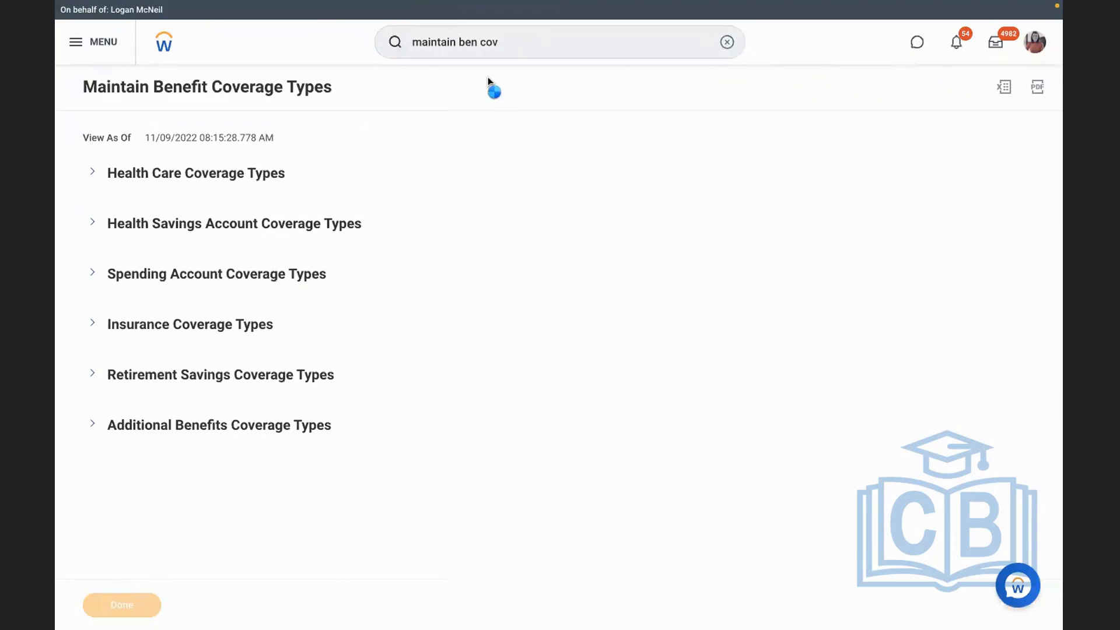
left_click(726, 42)
type("create ben eli")
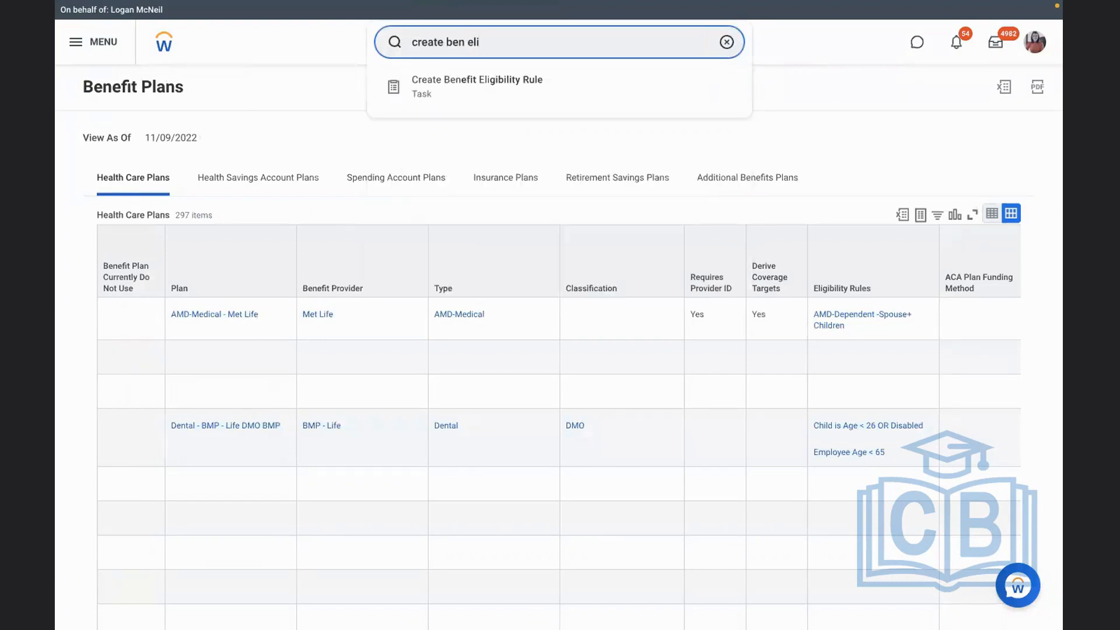
left_click(563, 78)
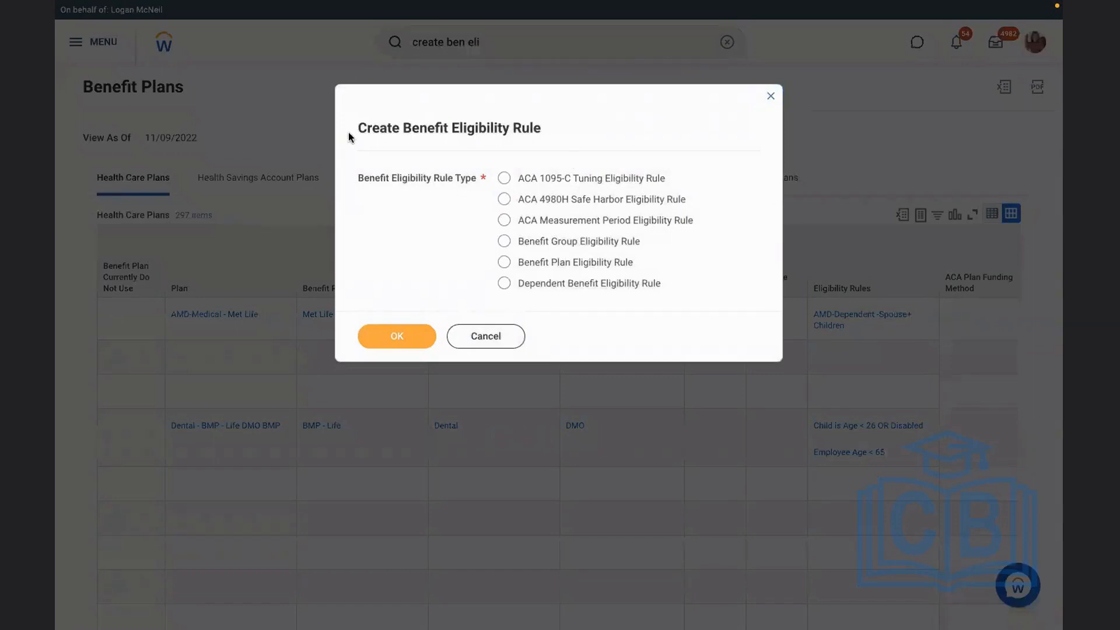
Choose Benefit Plan Eligibility Rule as the benefit eligibility rule type and continue to the rule definition
left_click_drag(348, 137, 554, 140)
left_click(555, 137)
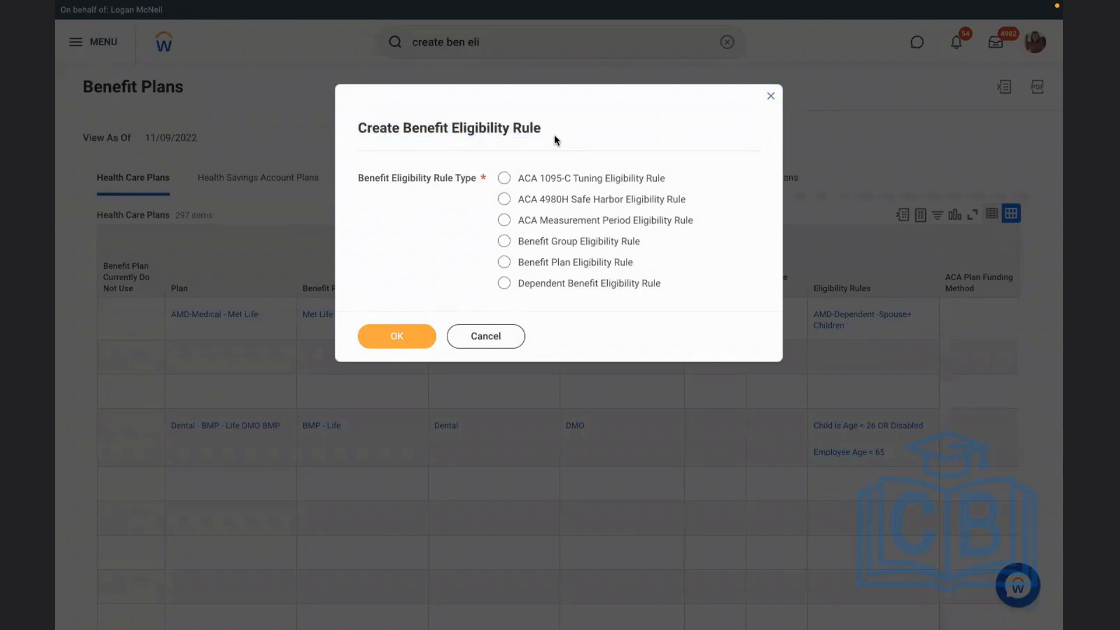
left_click_drag(665, 252, 558, 243)
left_click(664, 266)
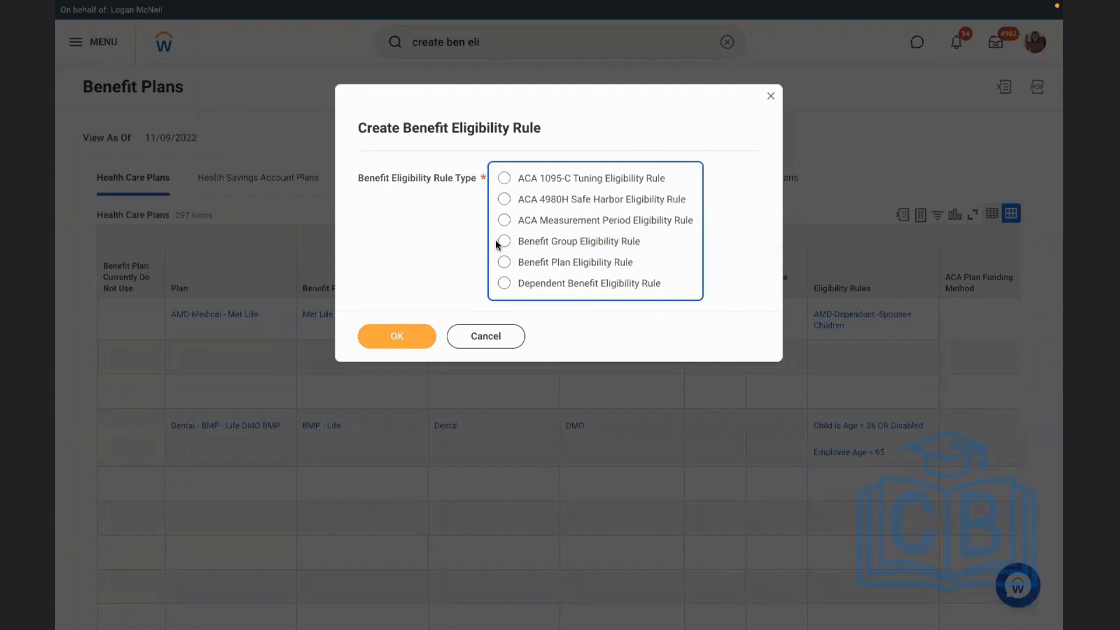
left_click(546, 263)
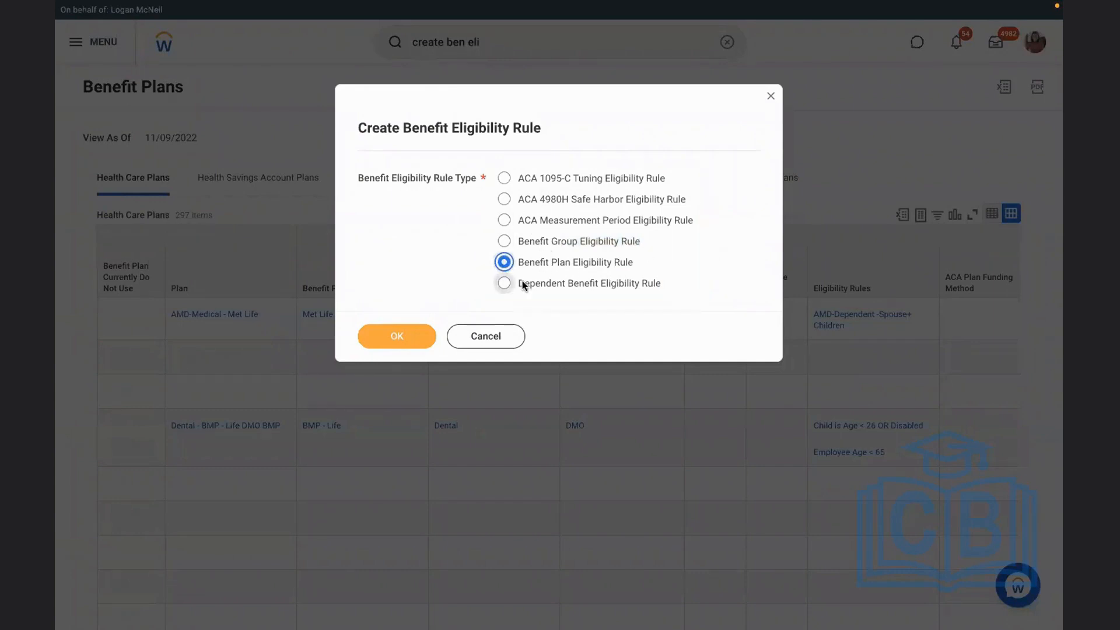
left_click(392, 338)
Enter "EE Age > 60 Years" as the description of the benefit eligibility rule
left_click(247, 143)
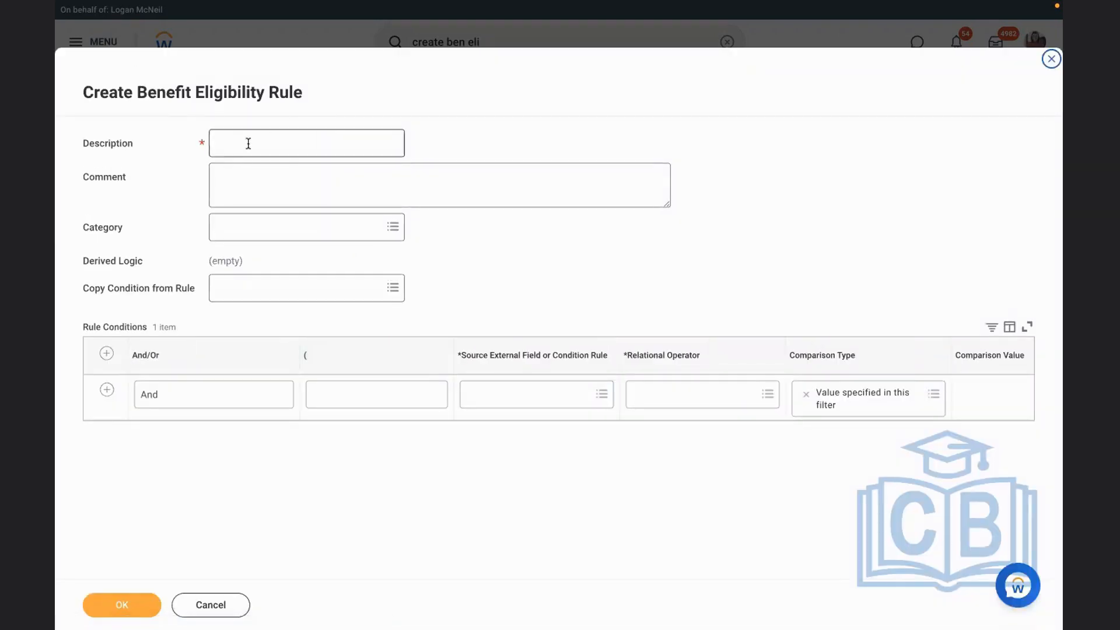
type("EE ")
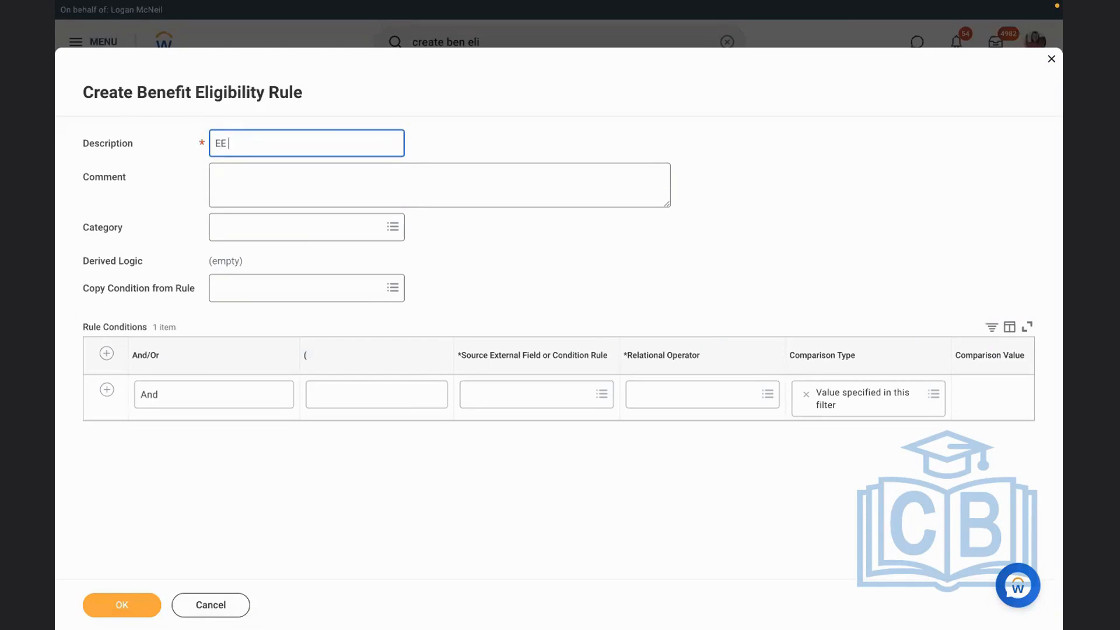
type("Age > 60 Years")
left_click(528, 255)
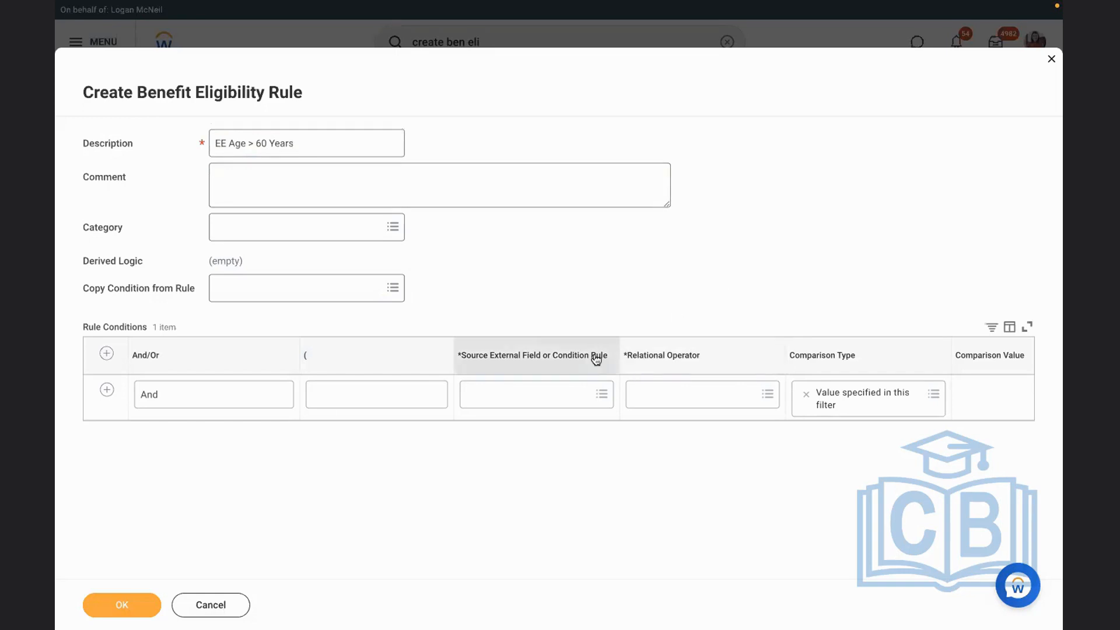
Search the first rule condition's source external fields for "worker age"
left_click(505, 403)
type("w")
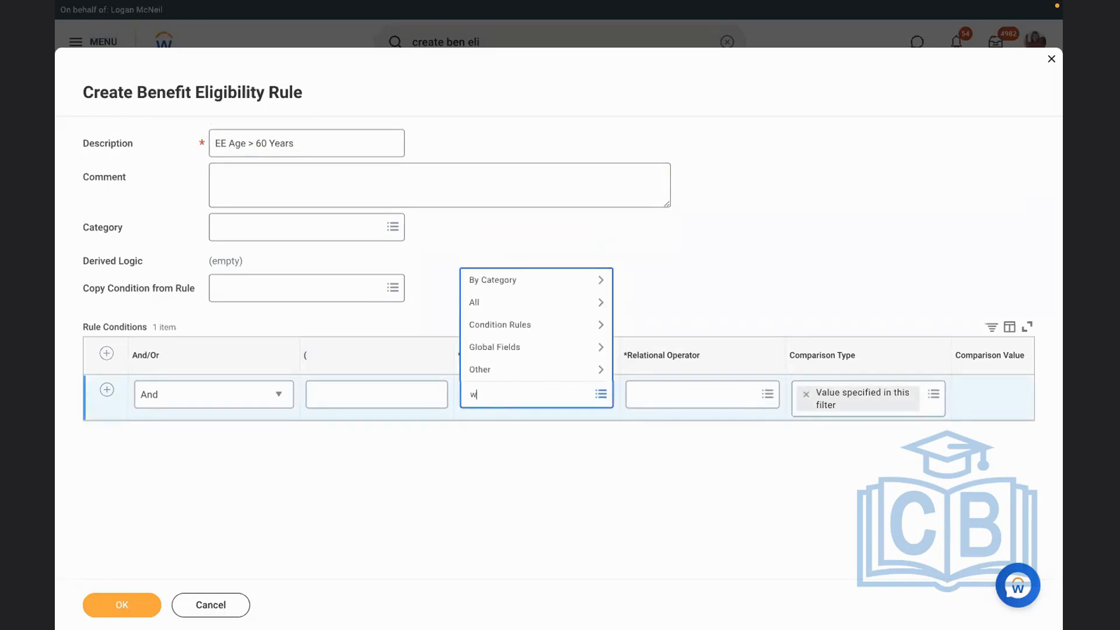
type("orker age")
key("Return")
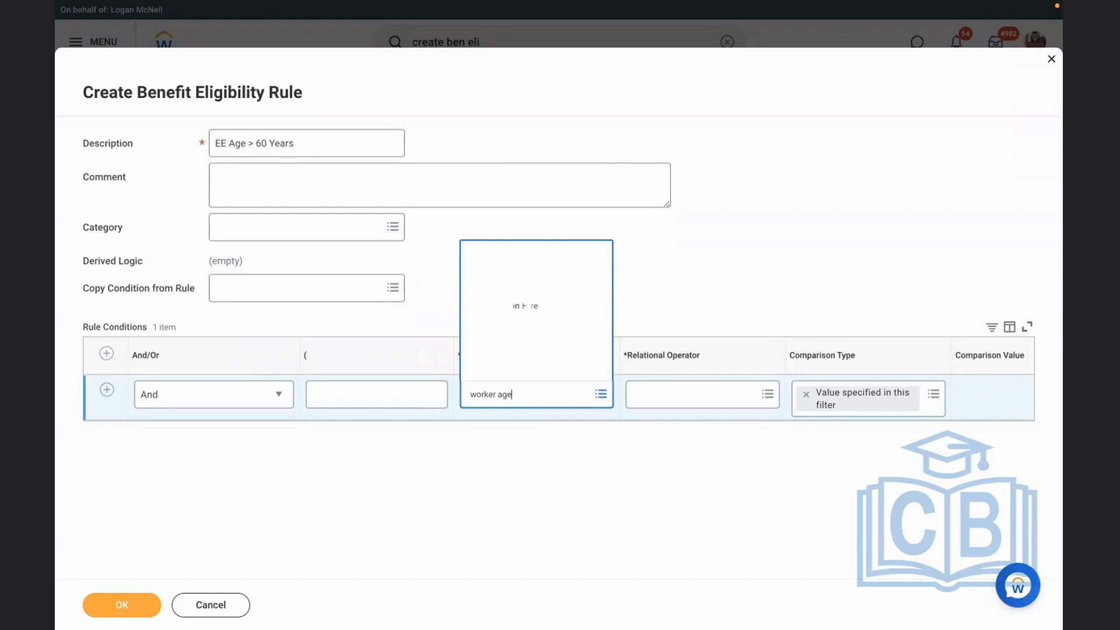
Look through the matching source fields and examine the details of the Workers age calculated field
key("Down")
key("Down")
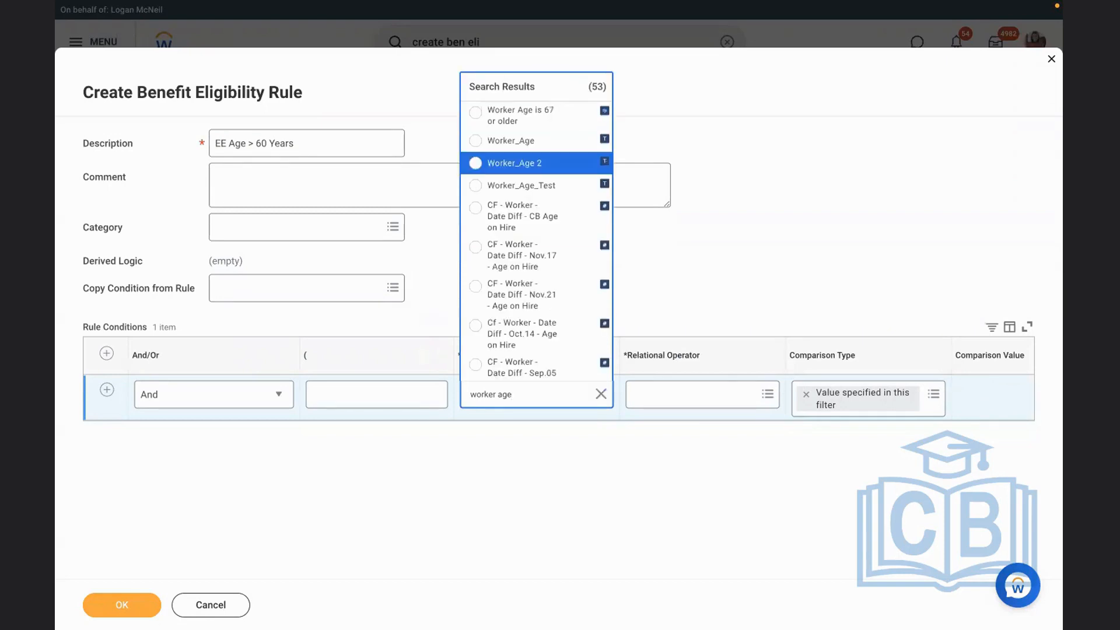
key("Down")
key("Down")
key("Down")
key("Down")
key("Down")
key("Down")
key("Down")
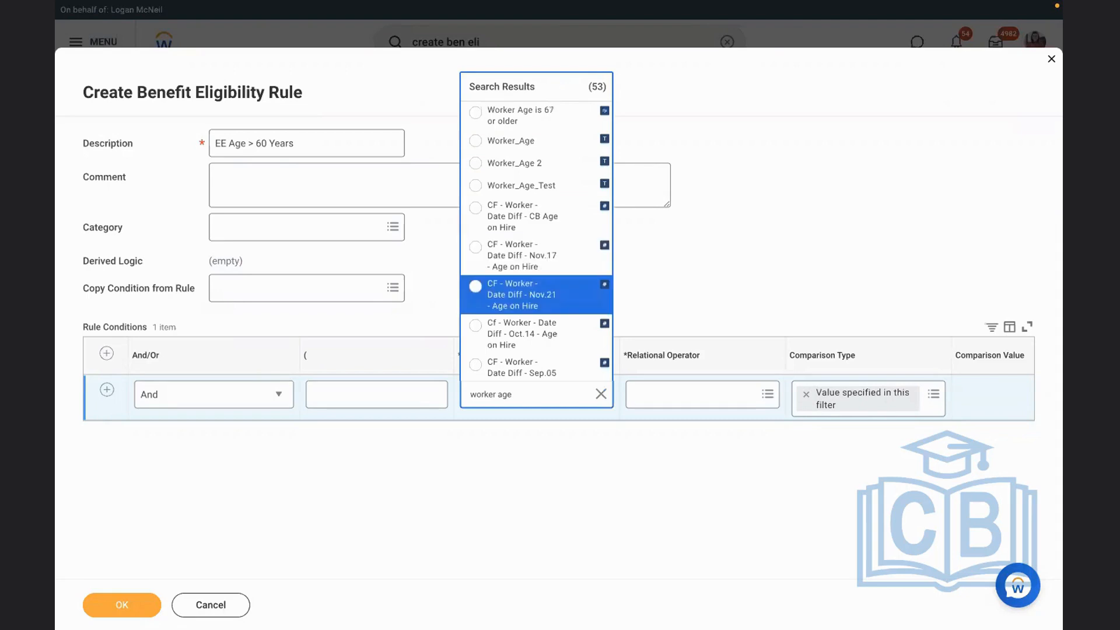
key("Down")
key("Down")
key("Down")
key("Down")
key("Down")
key("Down")
key("Down")
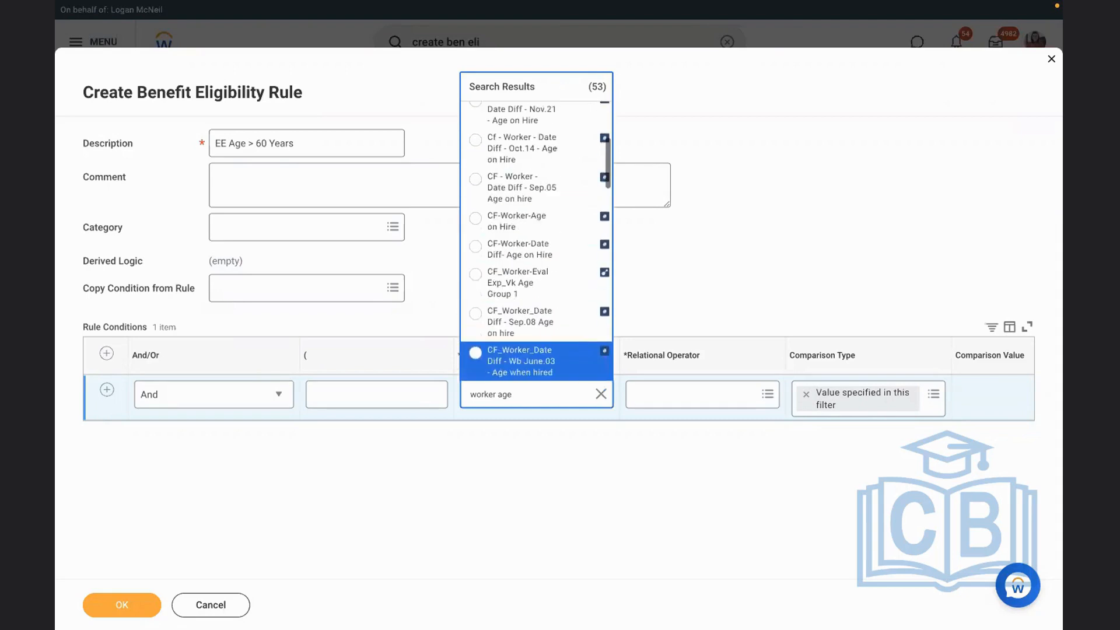
key("Down")
key("Down")
key("Down")
key("Down")
key("Down")
key("Down")
key("Down")
key("Down")
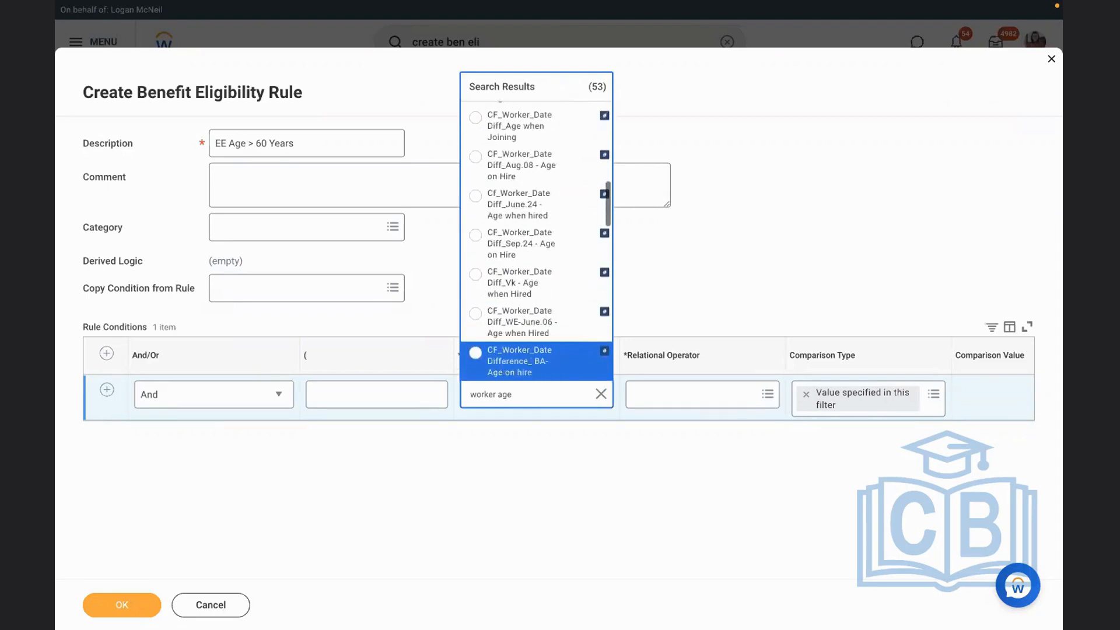
key("Down")
key("Down")
key("Down")
key("Down")
key("Down")
key("Down")
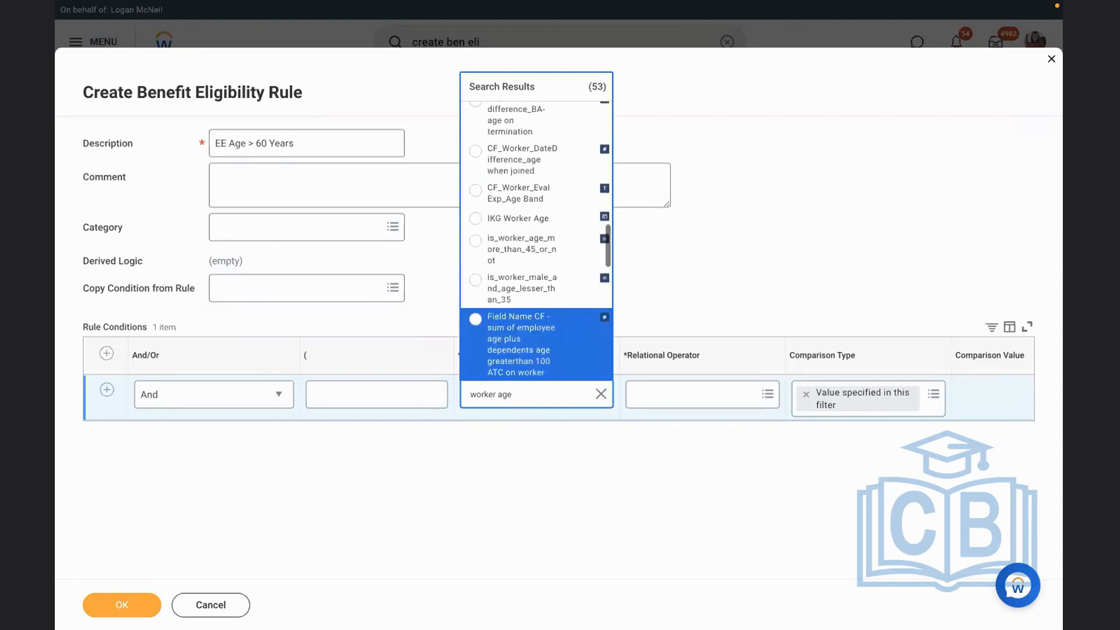
key("Down")
key("Down")
key("Down")
key("Down")
key("Down")
key("Down")
key("Down")
key("Down")
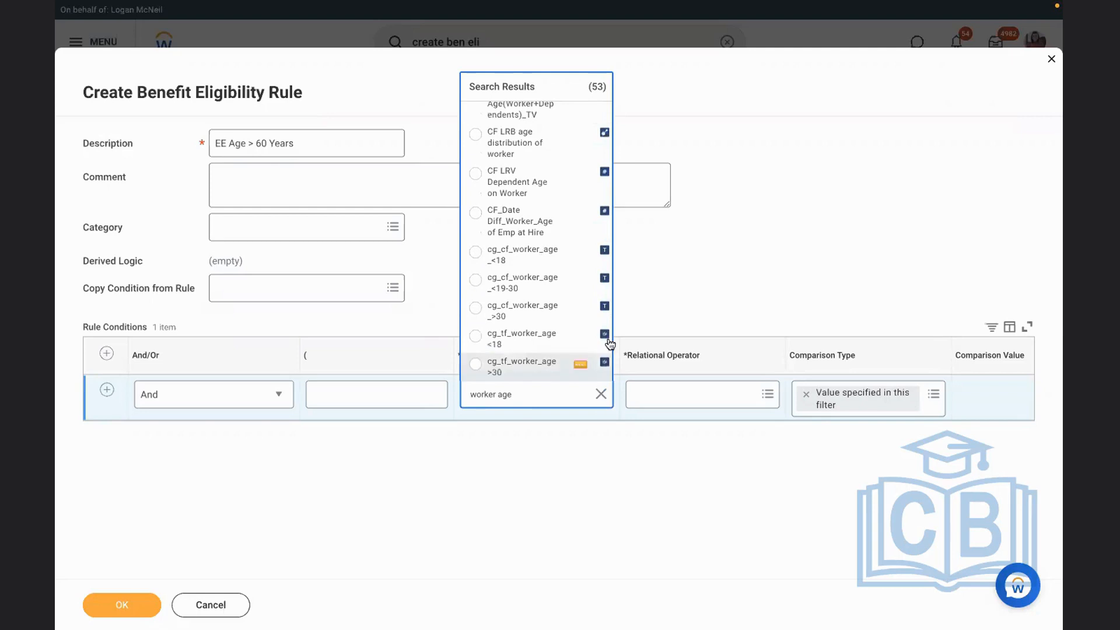
key("Down")
key("Down")
key("Down")
key("Down")
key("Down")
key("Down")
key("Down")
key("Down")
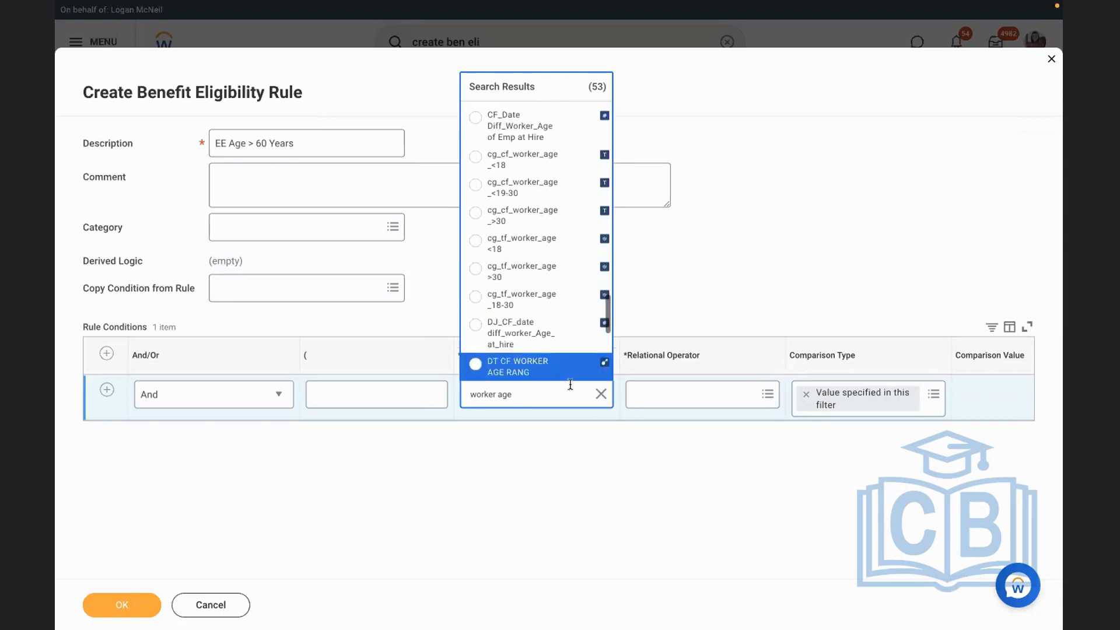
key("Down")
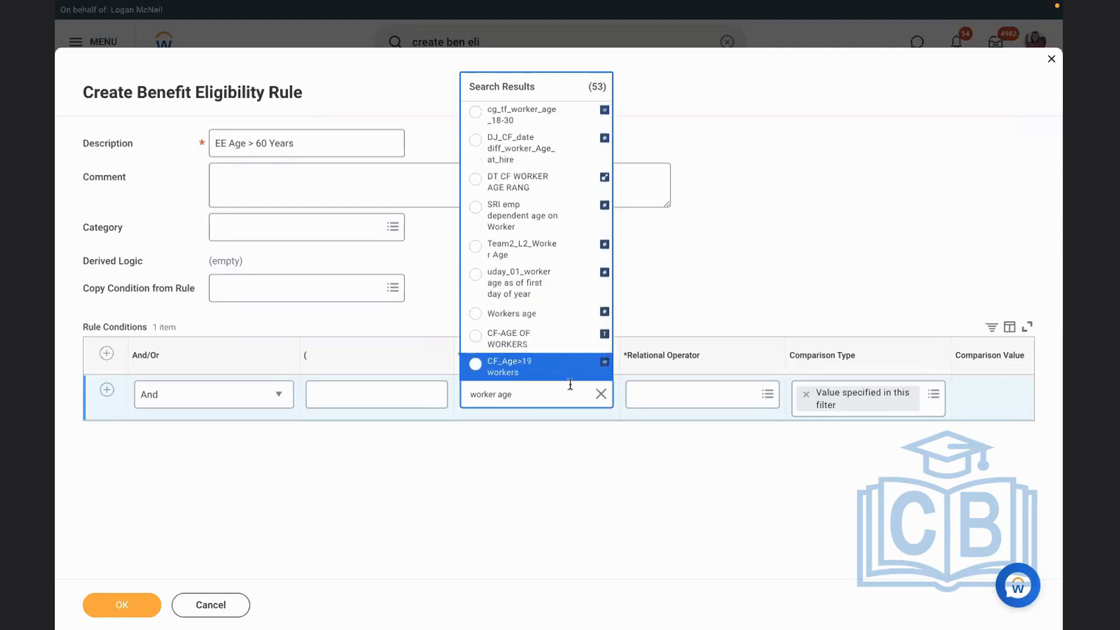
left_click(575, 315)
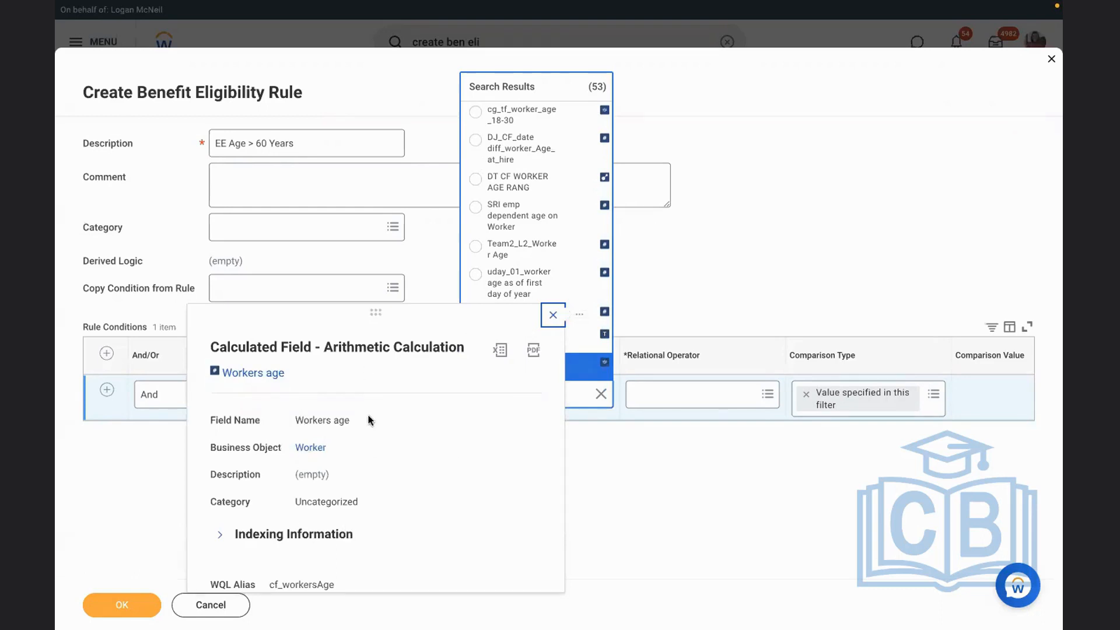
left_click(718, 260)
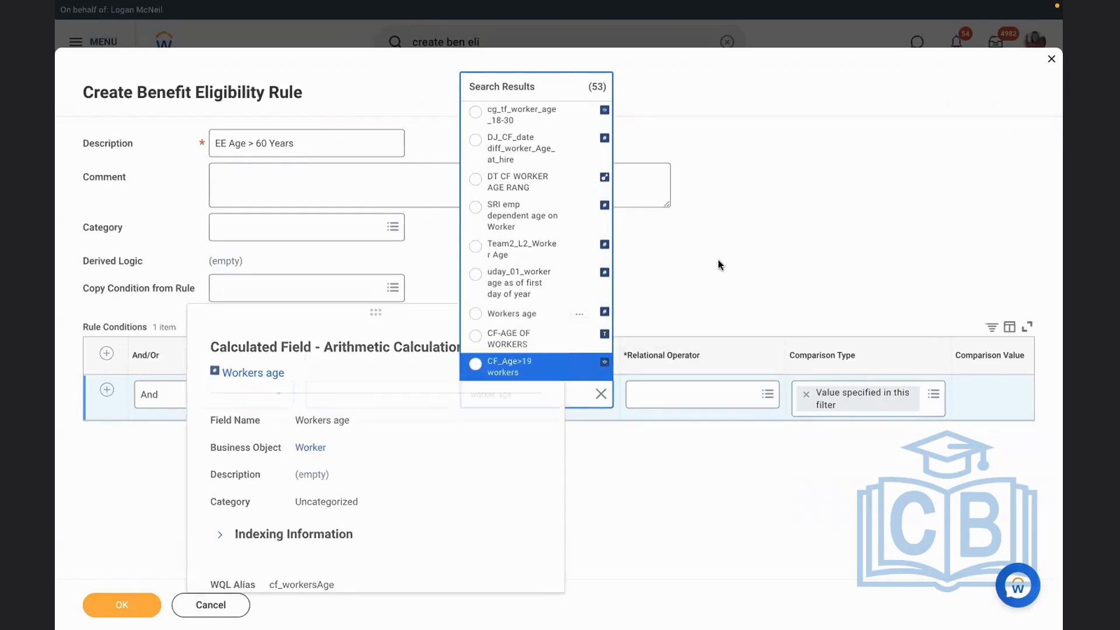
Search the rule condition's source external fields for "employee age" and look through the matching fields
left_click(599, 395)
type("emplo")
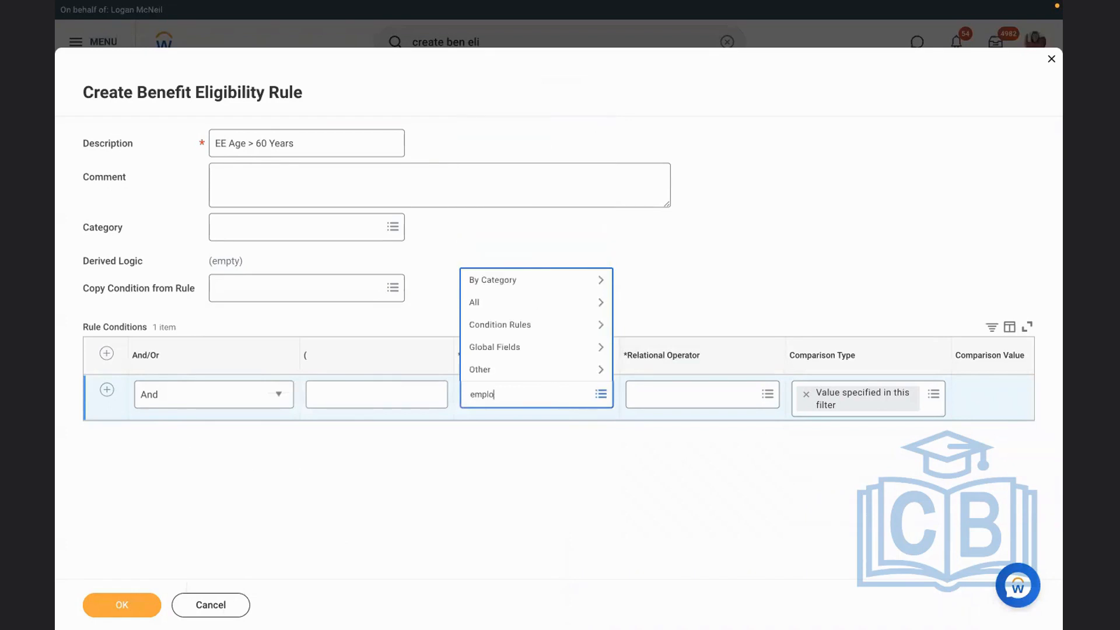
key("Return")
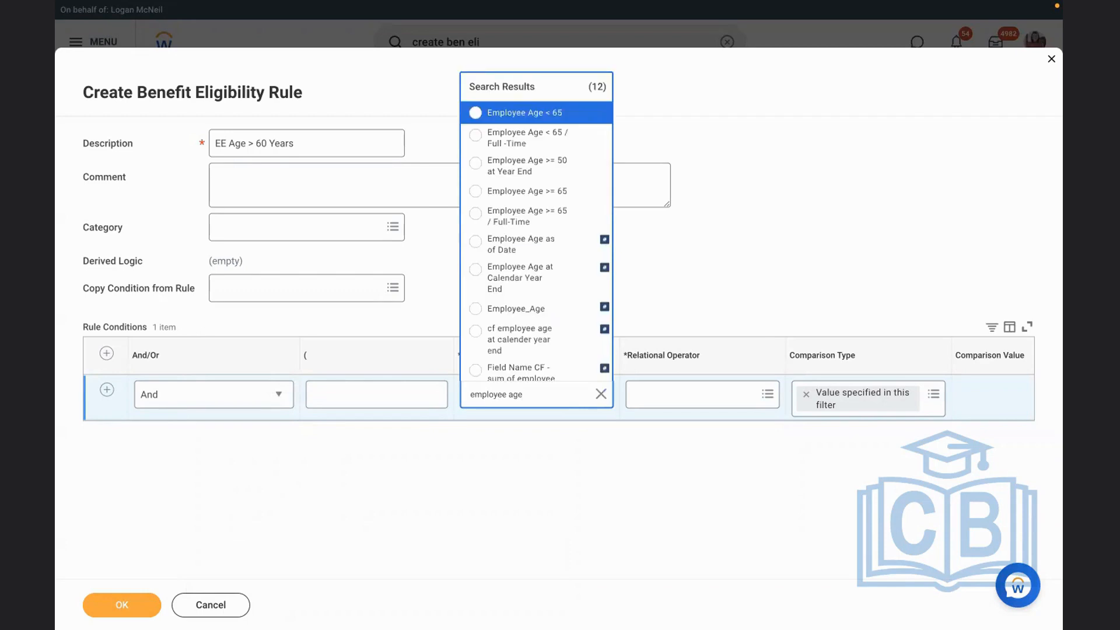
key("Down")
key("Down")
key("Down")
key("Down")
key("Down")
key("Down")
key("Down")
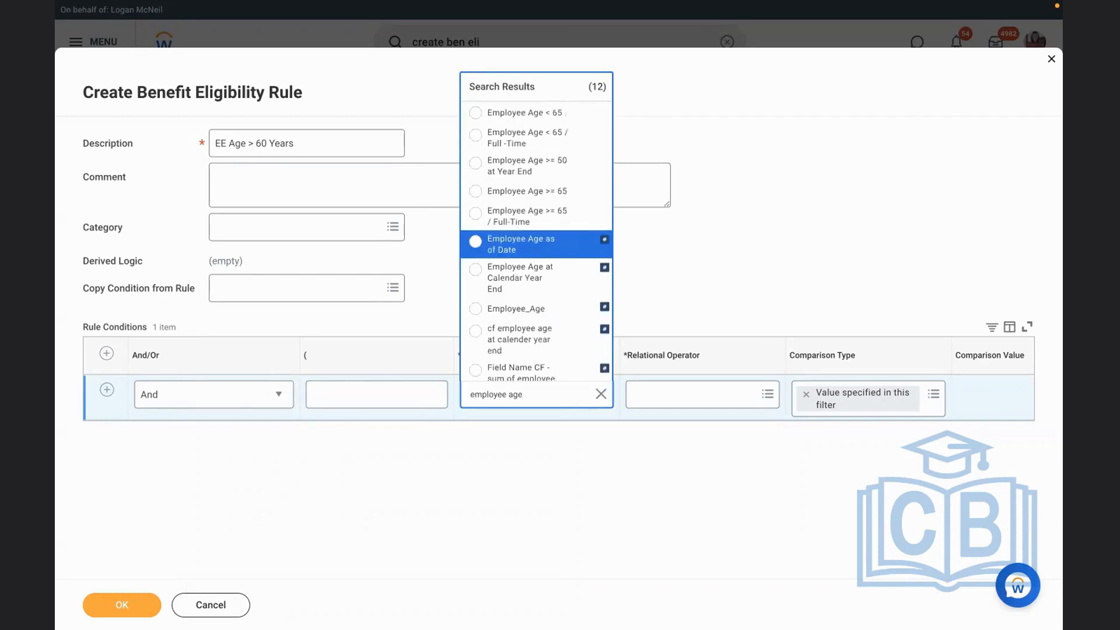
key("Down")
key("Down")
key("Down")
key("Down")
key("Down")
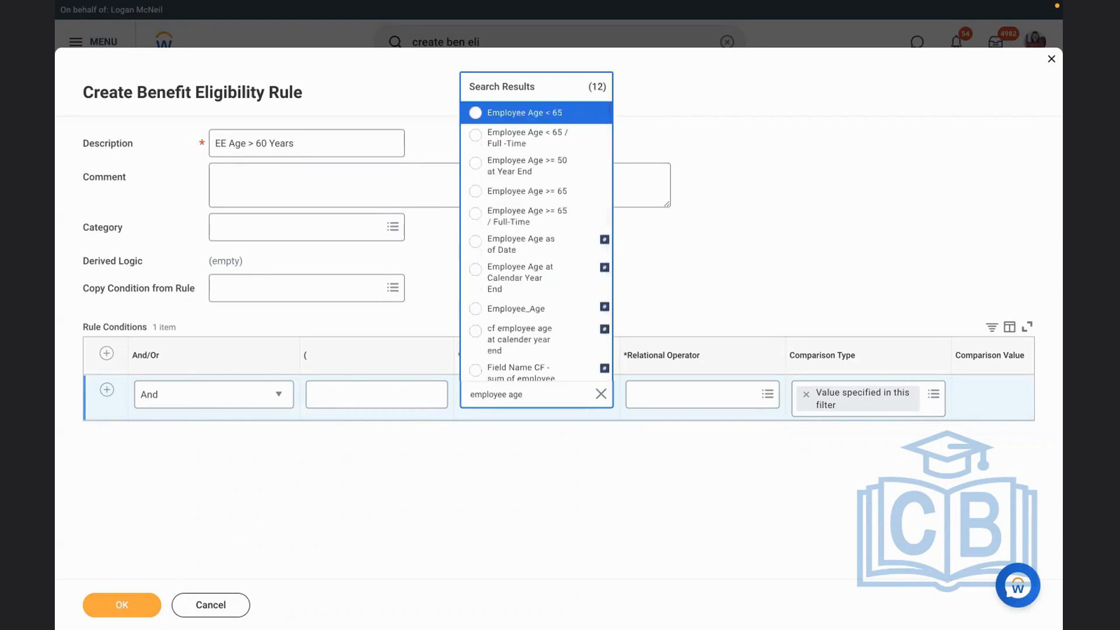
left_click(595, 395)
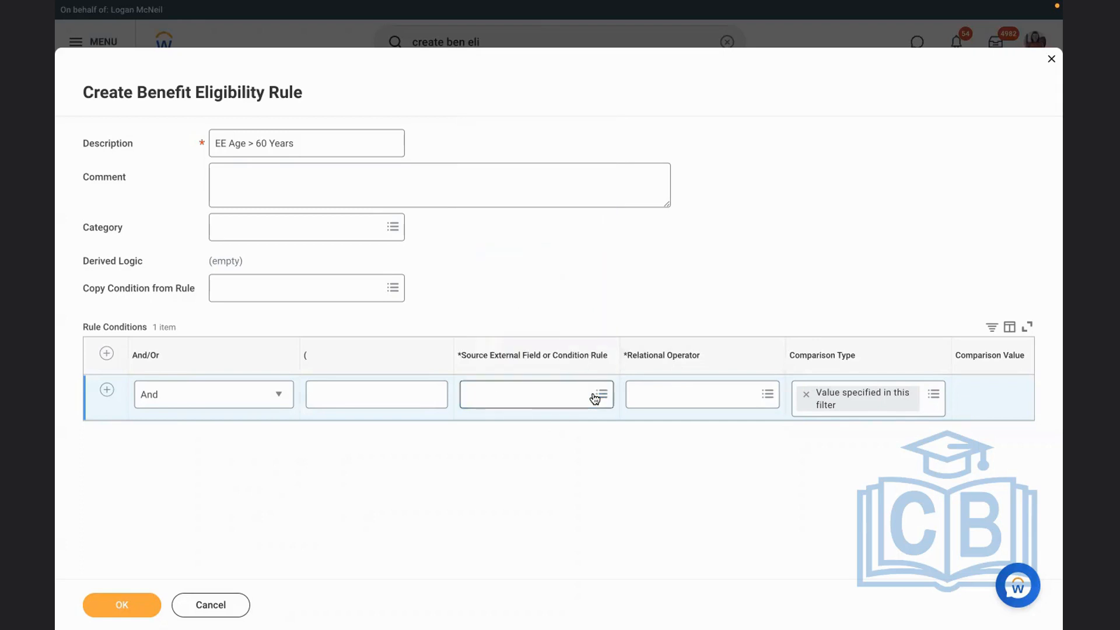
Search the source external fields for "age", check the Age report field's source, and select Age for the rule condition
left_click(500, 395)
type("age")
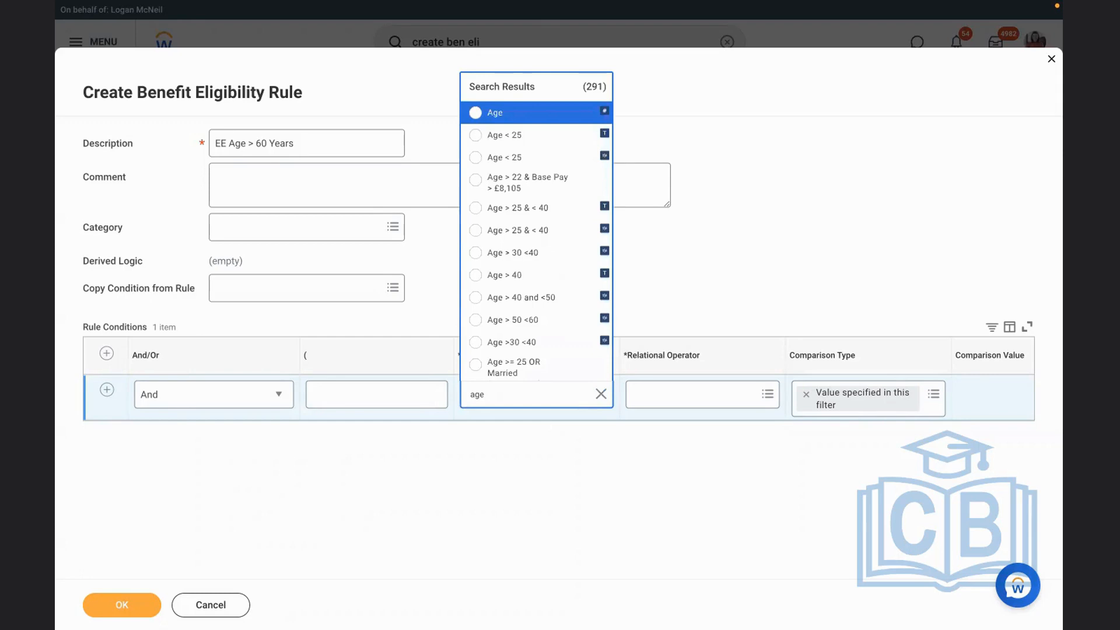
left_click(580, 115)
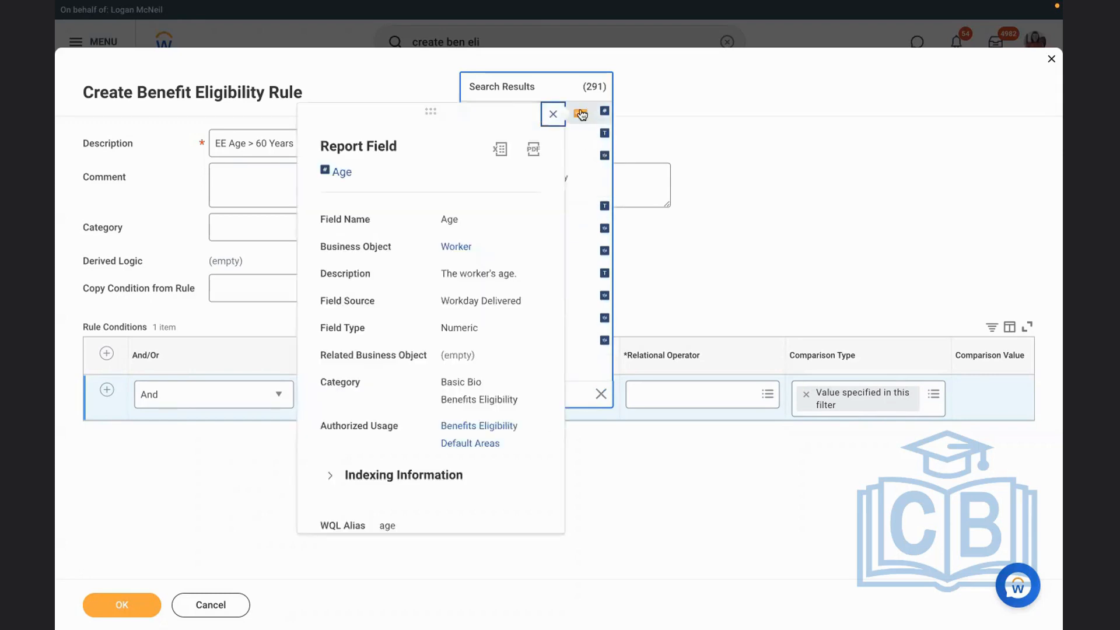
left_click_drag(442, 300, 526, 304)
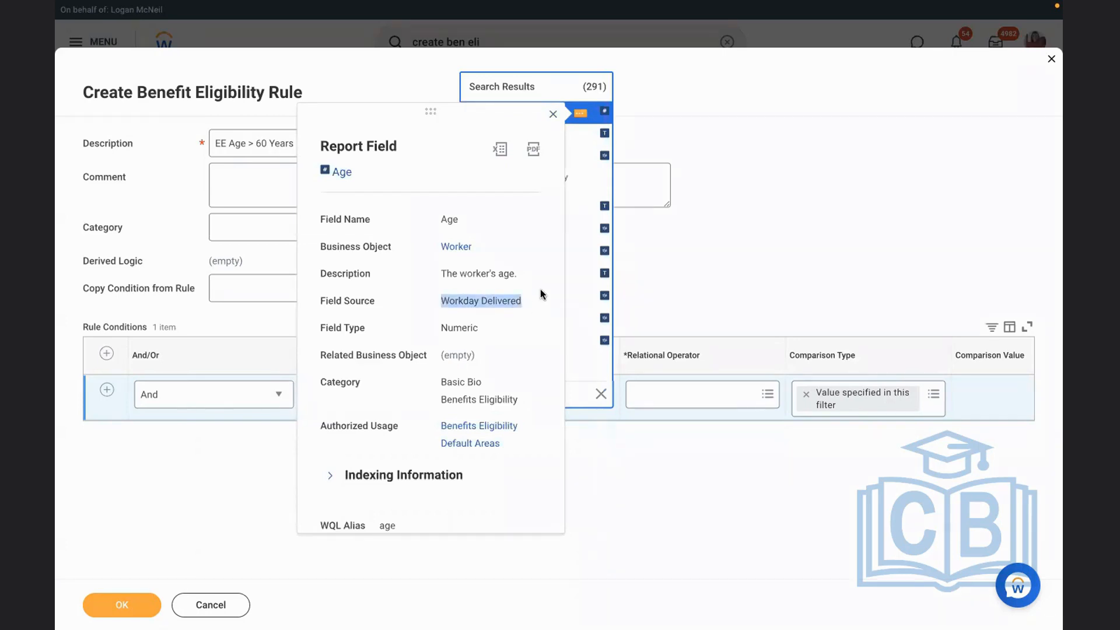
left_click(685, 89)
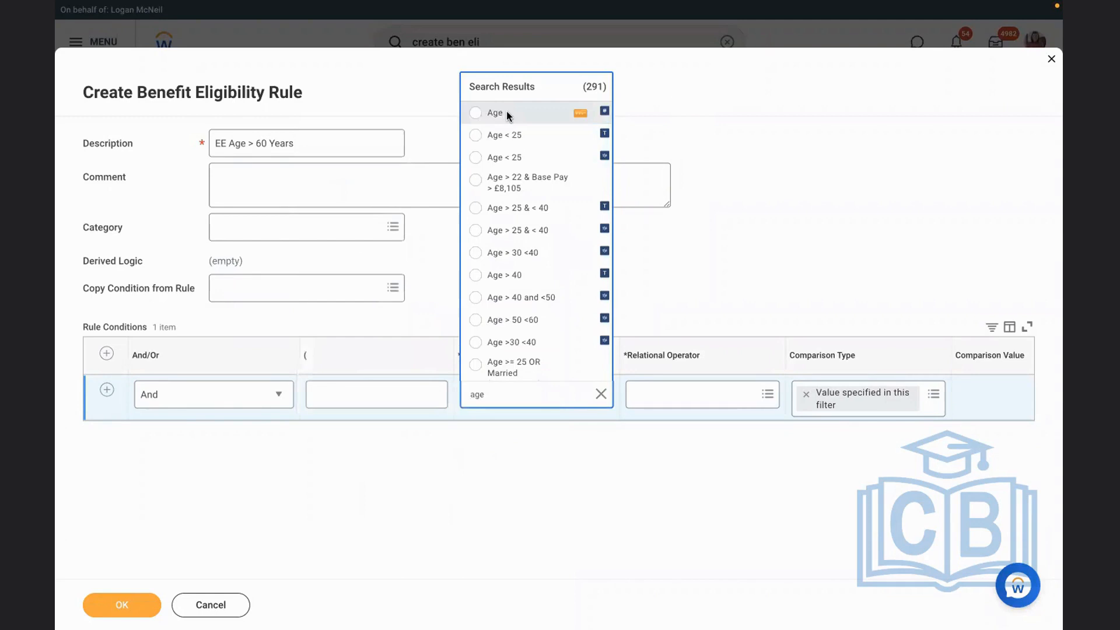
left_click(506, 111)
Set the Age condition's relational operator to greater than or equal to and its comparison value to 60
left_click(667, 397)
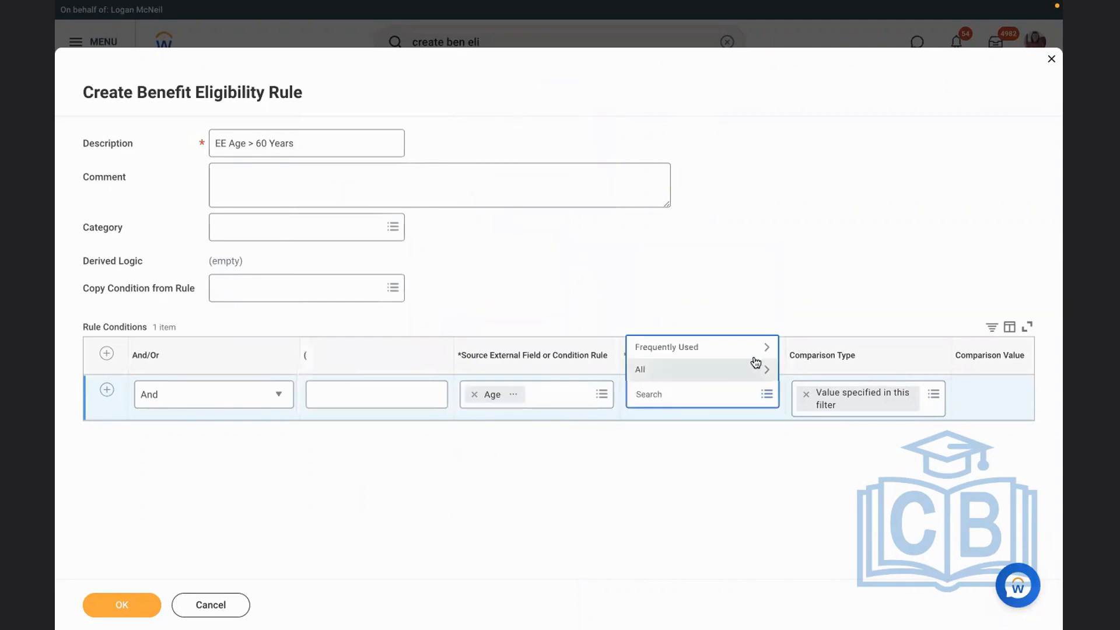
left_click(692, 323)
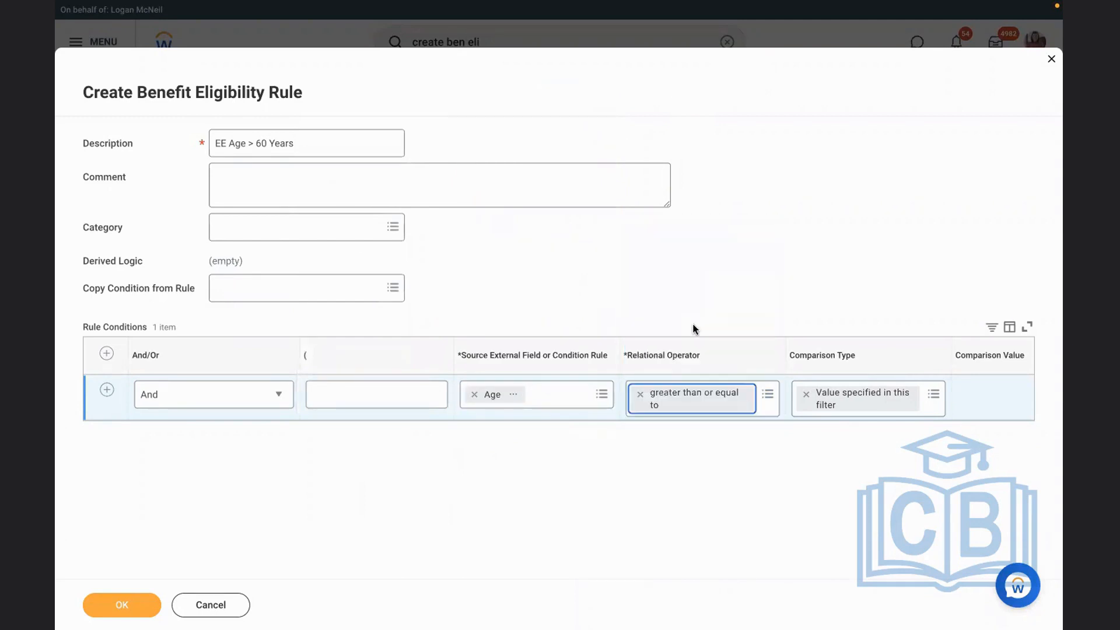
left_click(949, 409)
scroll(949, 409, "right", 1)
scroll(949, 409, "right", 3)
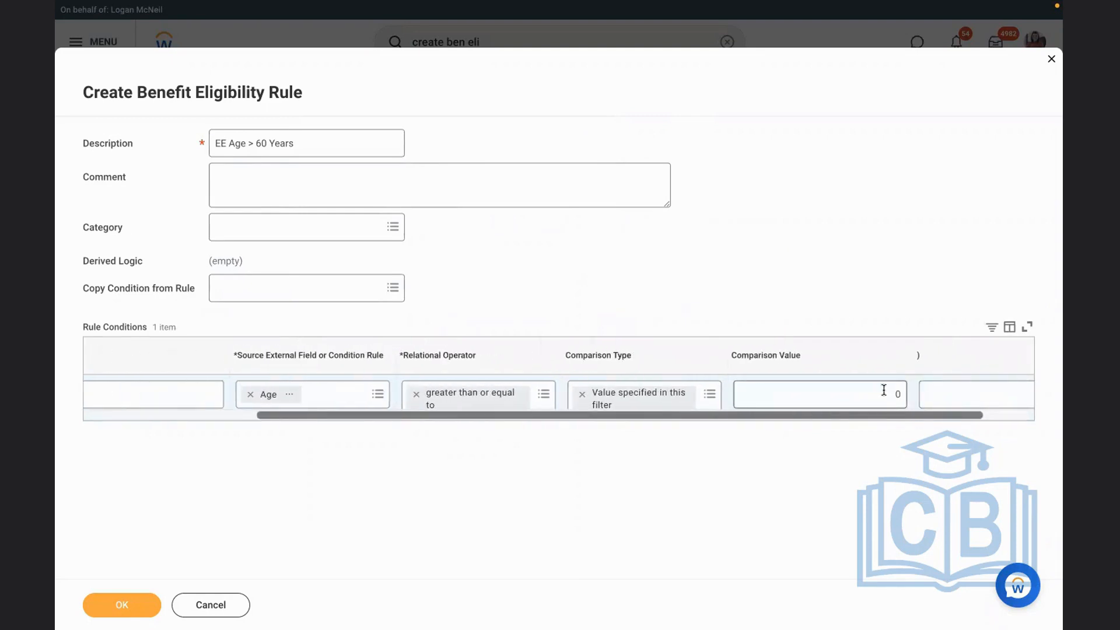
left_click(883, 392)
type("6")
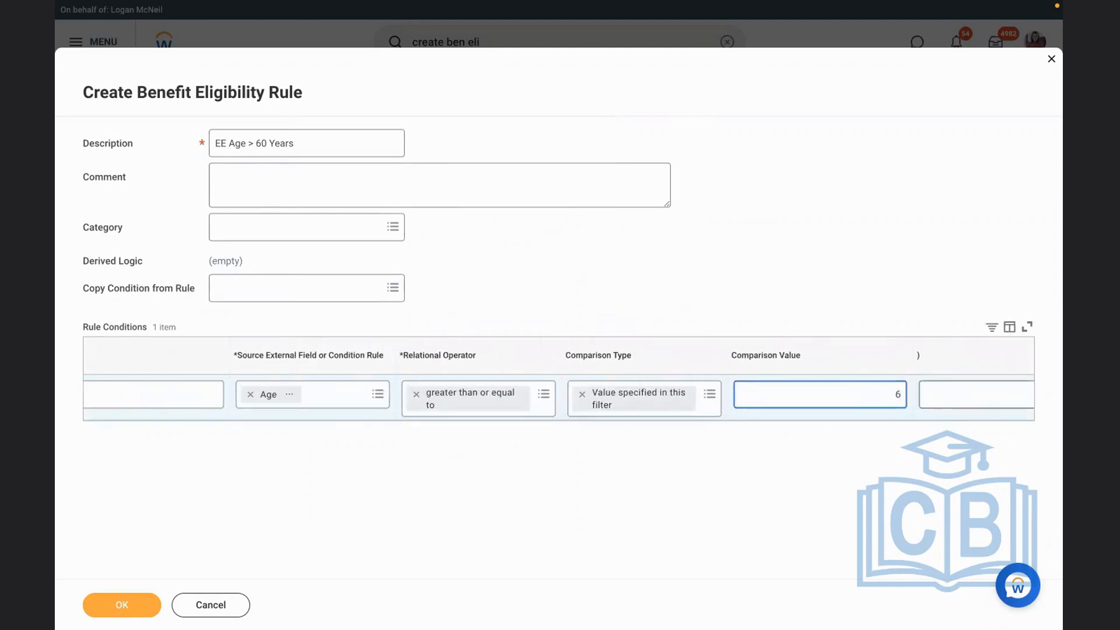
left_click(758, 254)
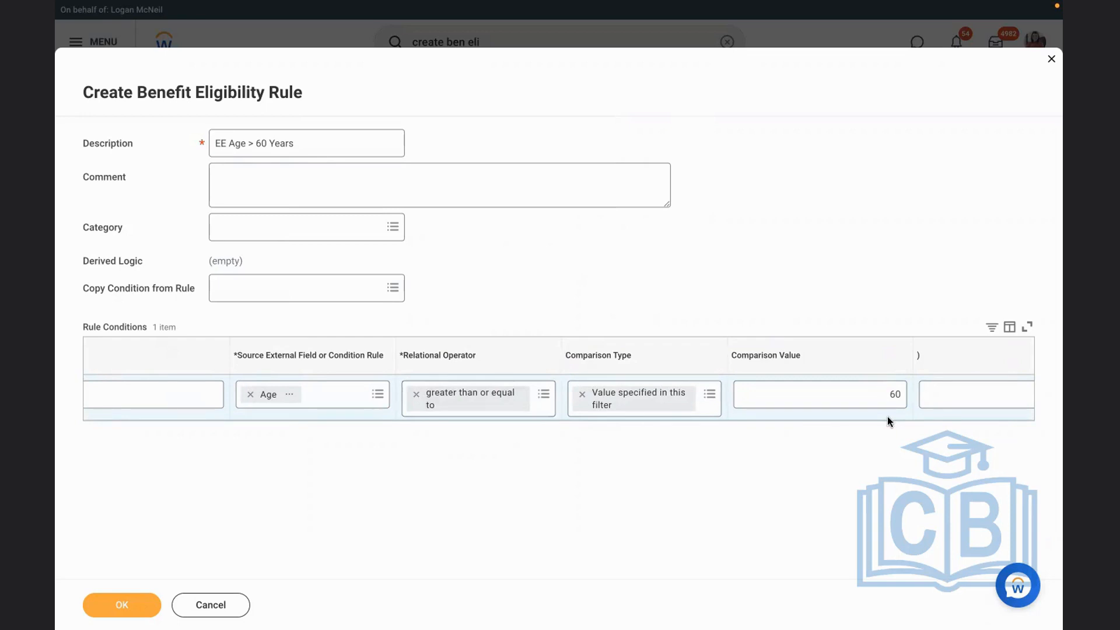
Change the Age condition's relational operator to less than or equal to and save the eligibility rule
left_click(415, 394)
left_click(458, 395)
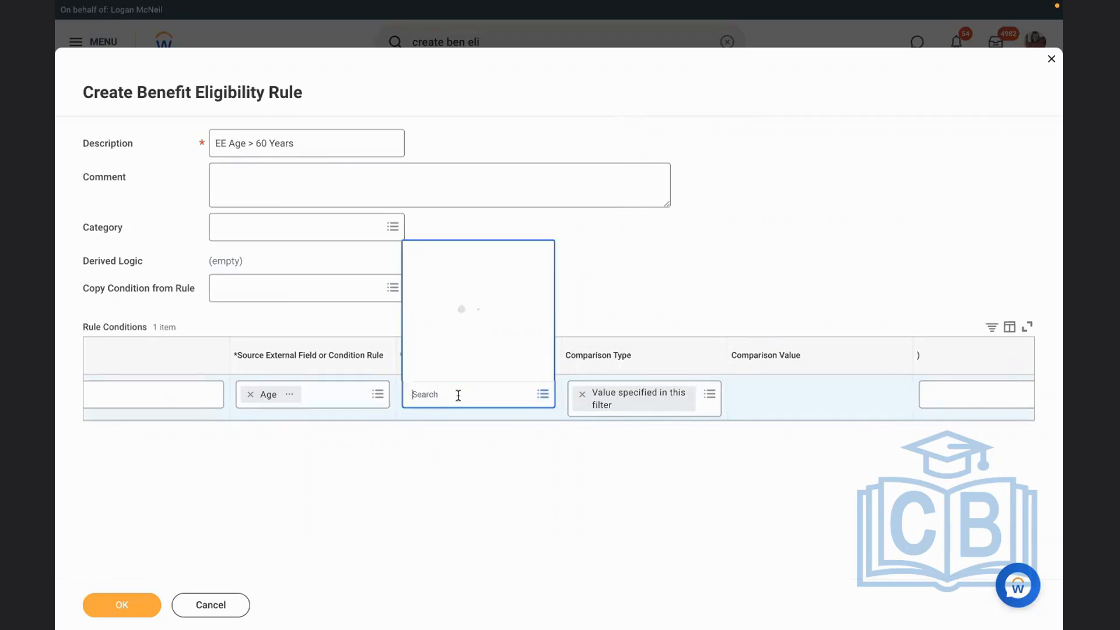
left_click(483, 348)
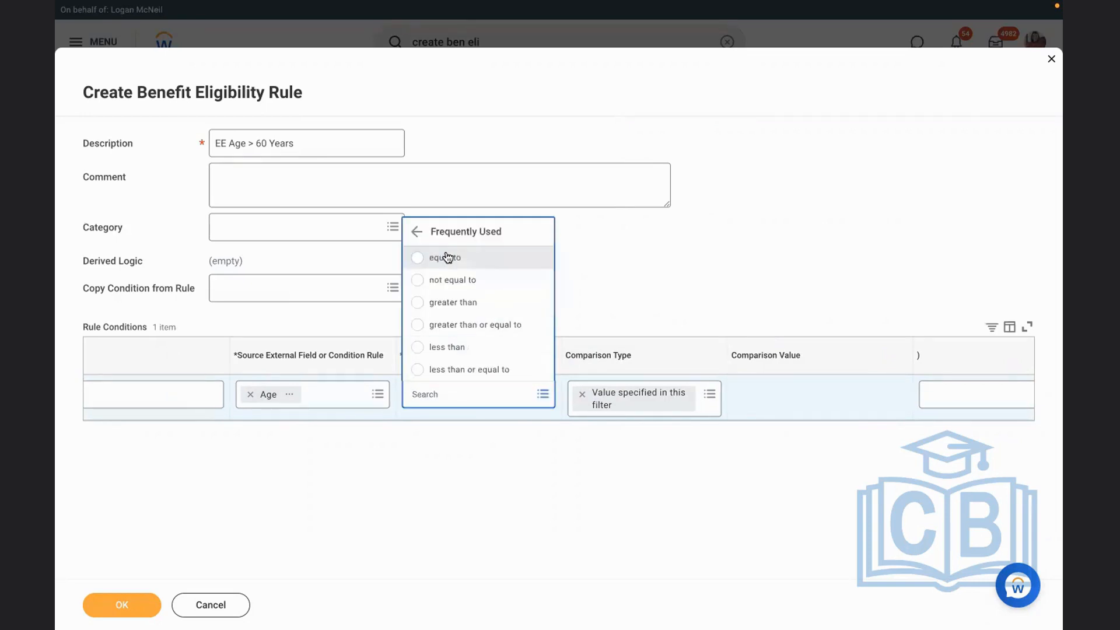
left_click(445, 373)
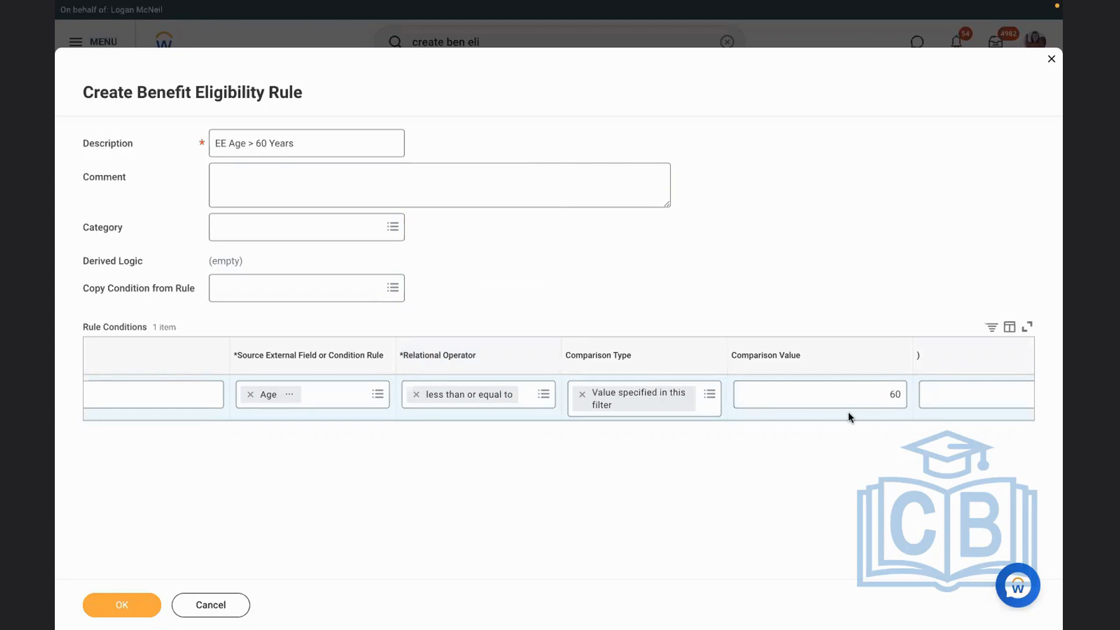
left_click(107, 607)
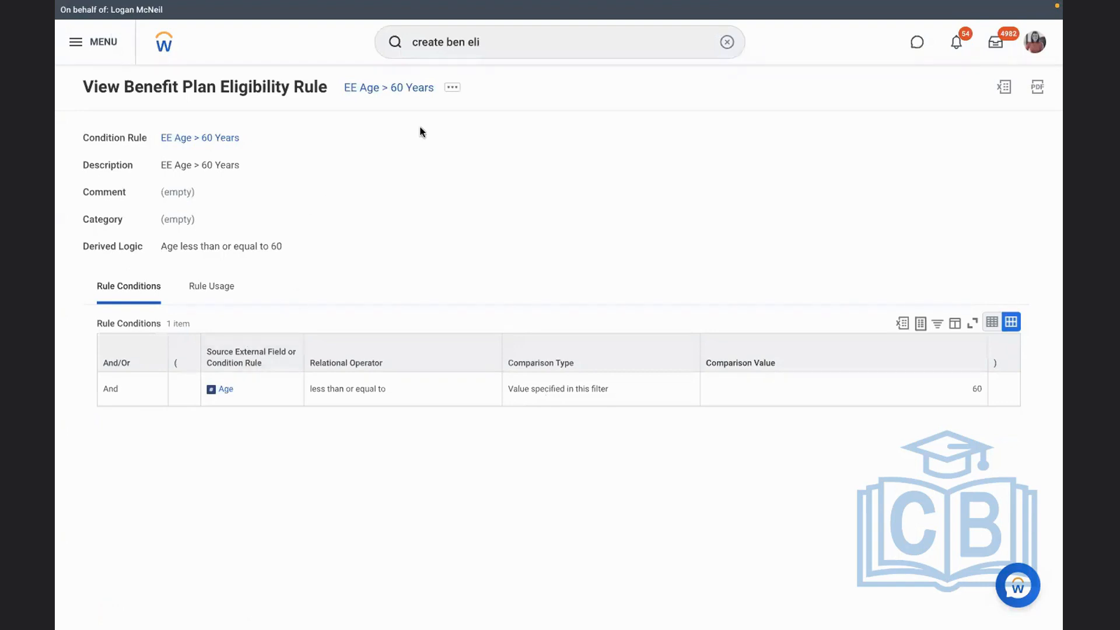
Find and open the Create Benefit Plan task
left_click(727, 42)
type("create ben plan")
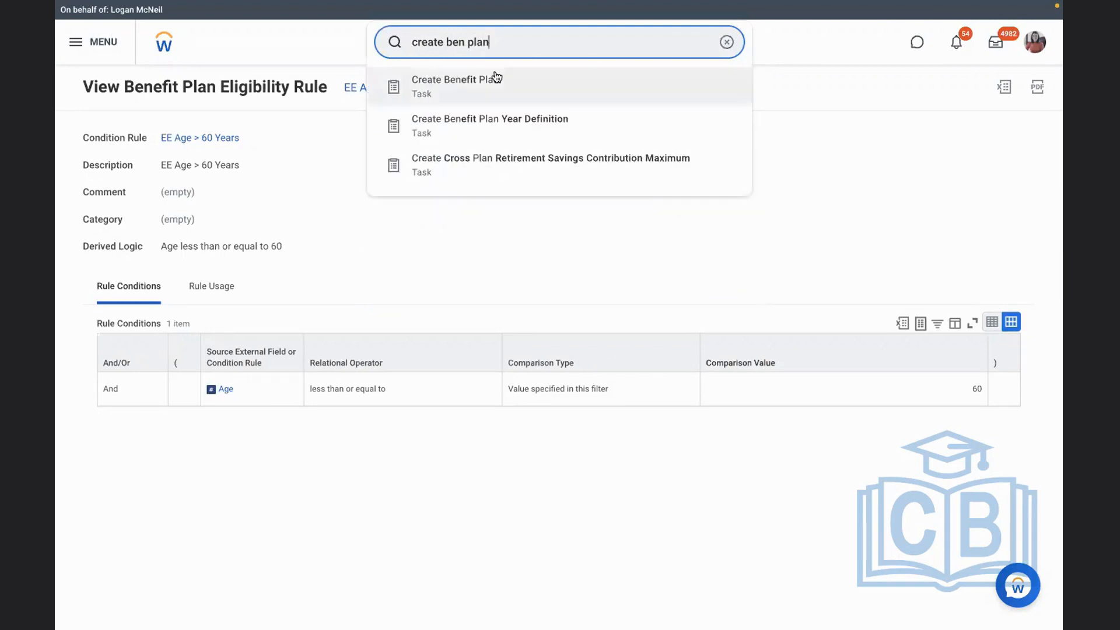
left_click(496, 81)
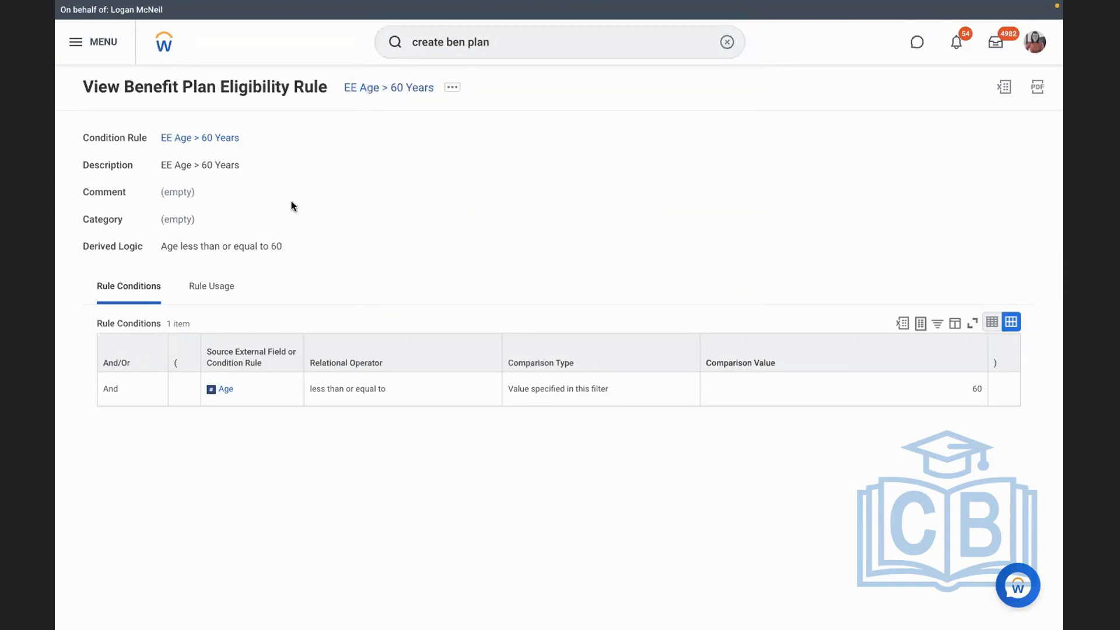
Set the new benefit plan's effective date to 01/01/2022 and its benefit provider to ED - Met Life
left_click(186, 125)
type("01012022")
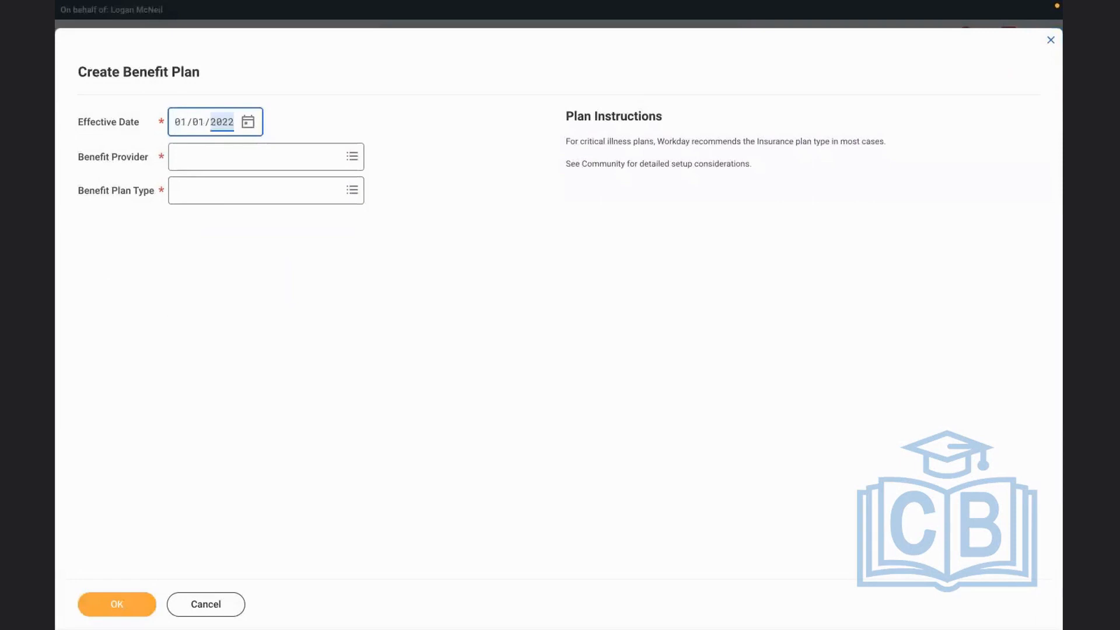
left_click(199, 155)
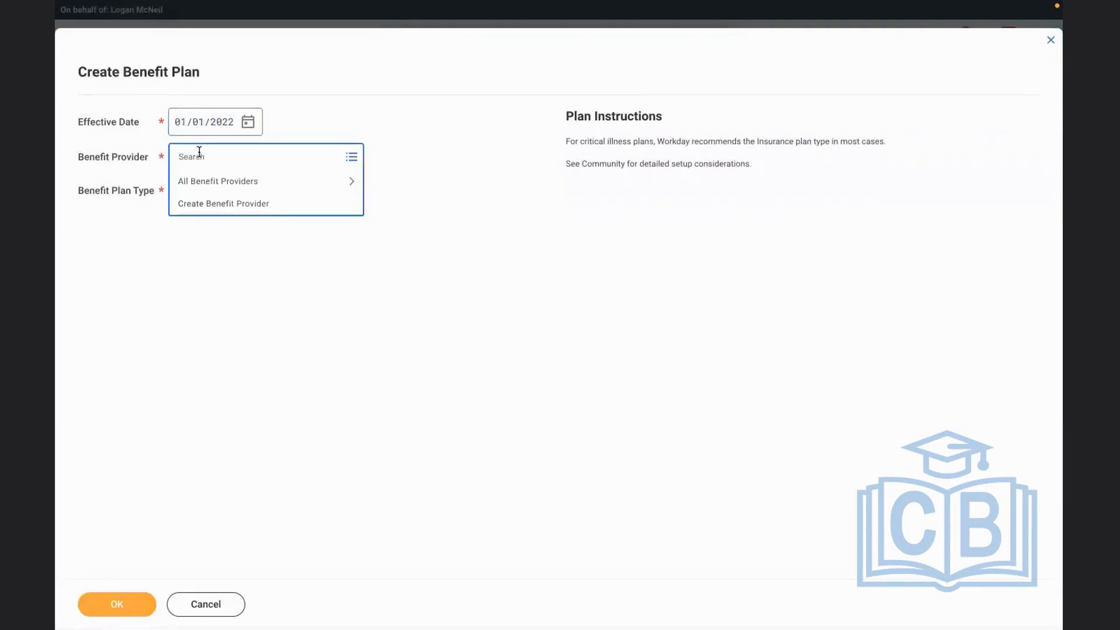
type("d")
key("BackSpace")
type("ed")
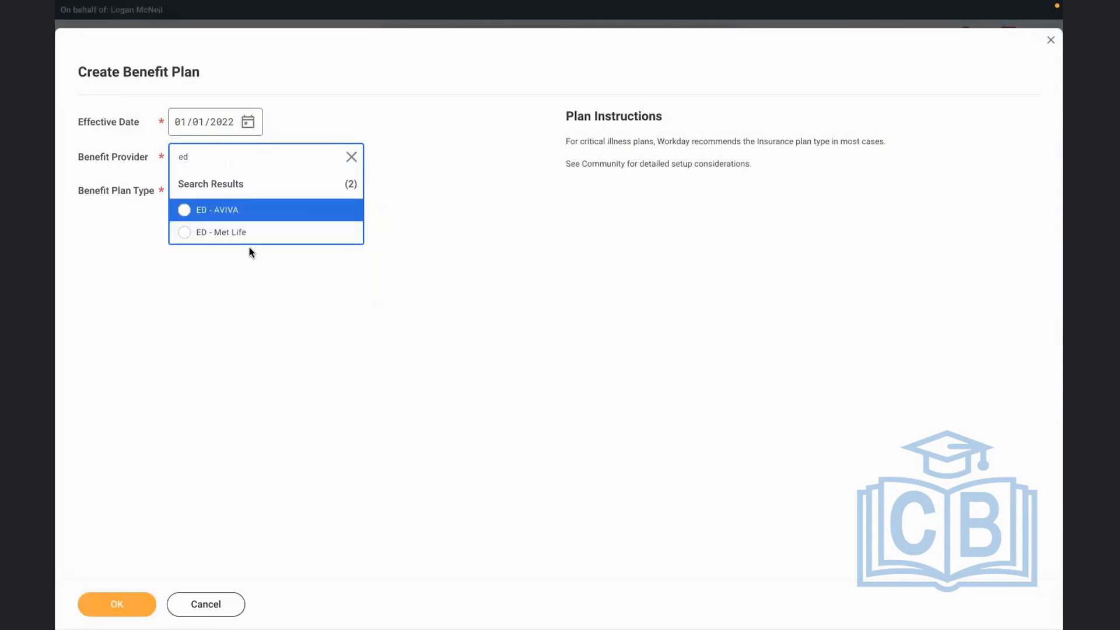
left_click(232, 232)
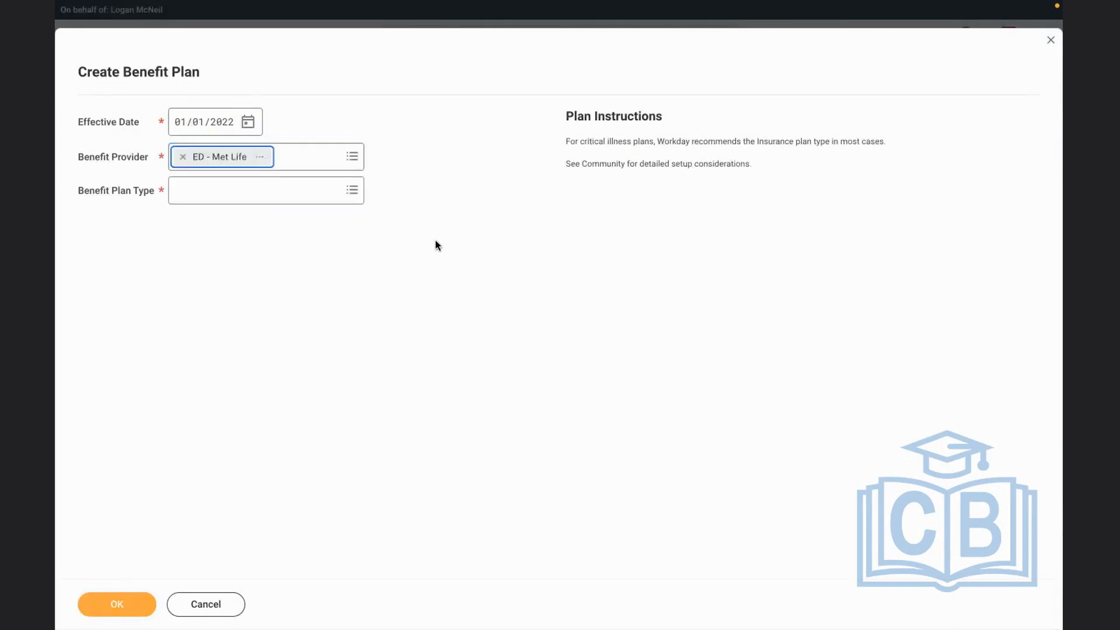
Choose Retirement Savings Plan as the benefit plan type and continue to the plan details
left_click(201, 194)
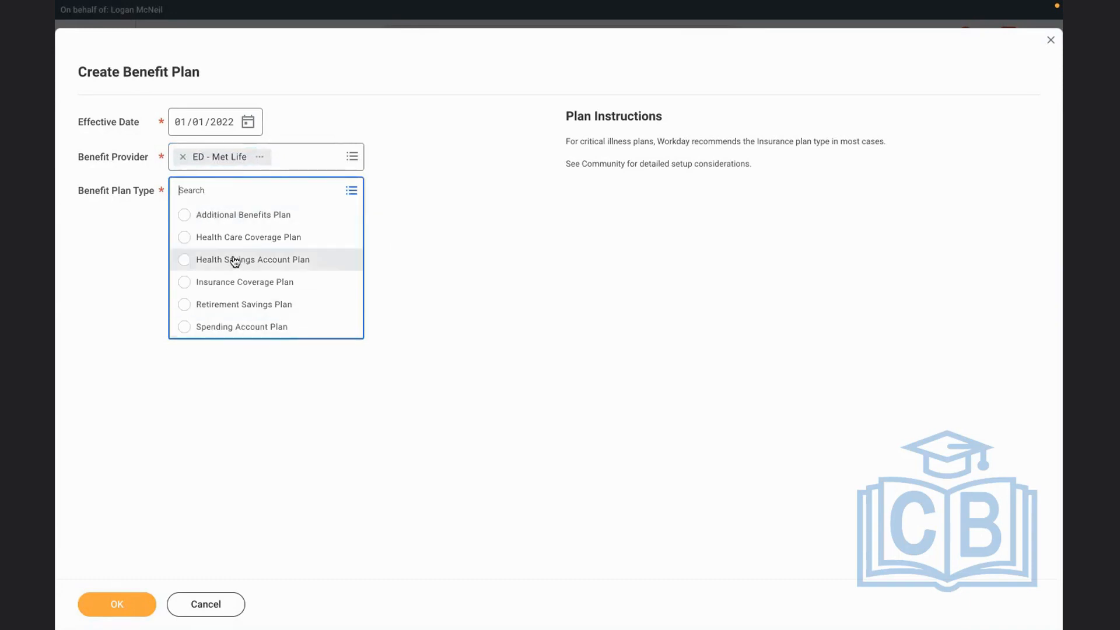
left_click(219, 305)
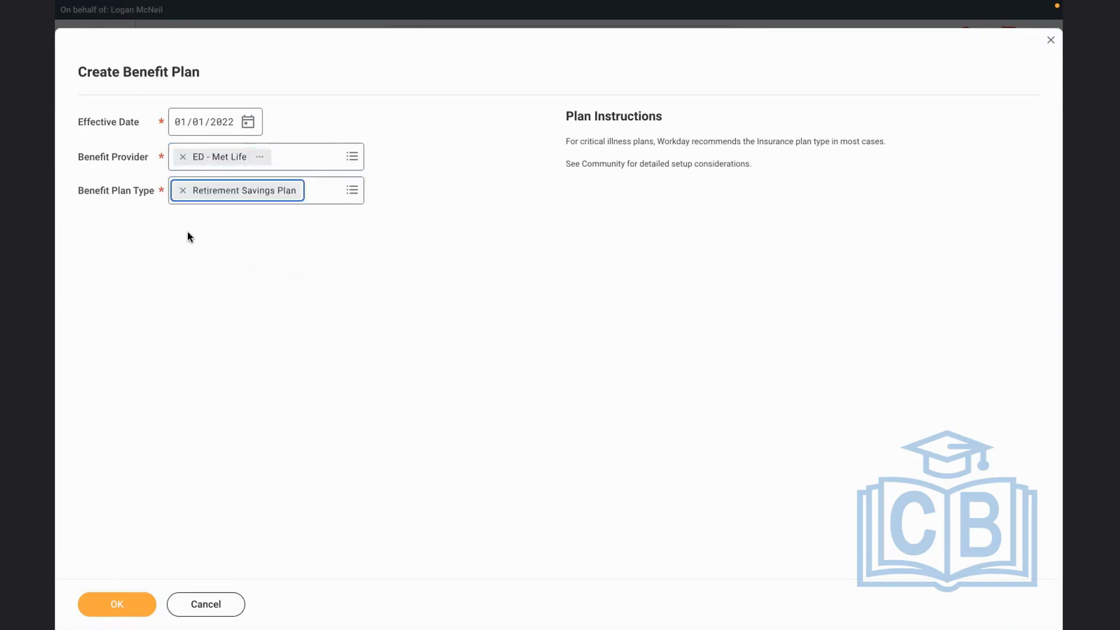
left_click(113, 596)
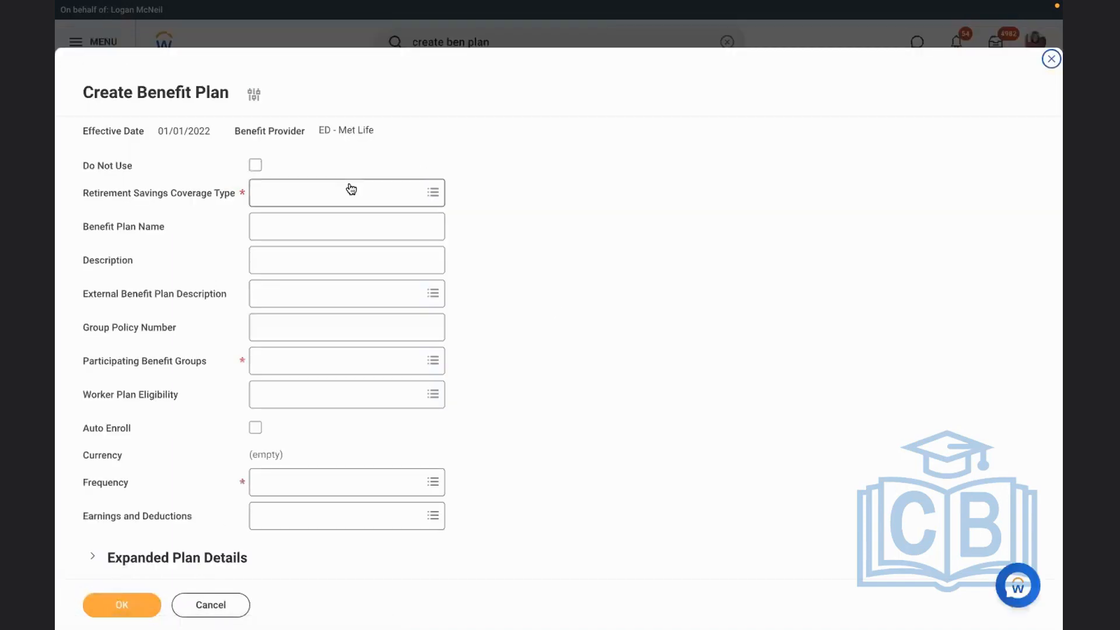
left_click(350, 188)
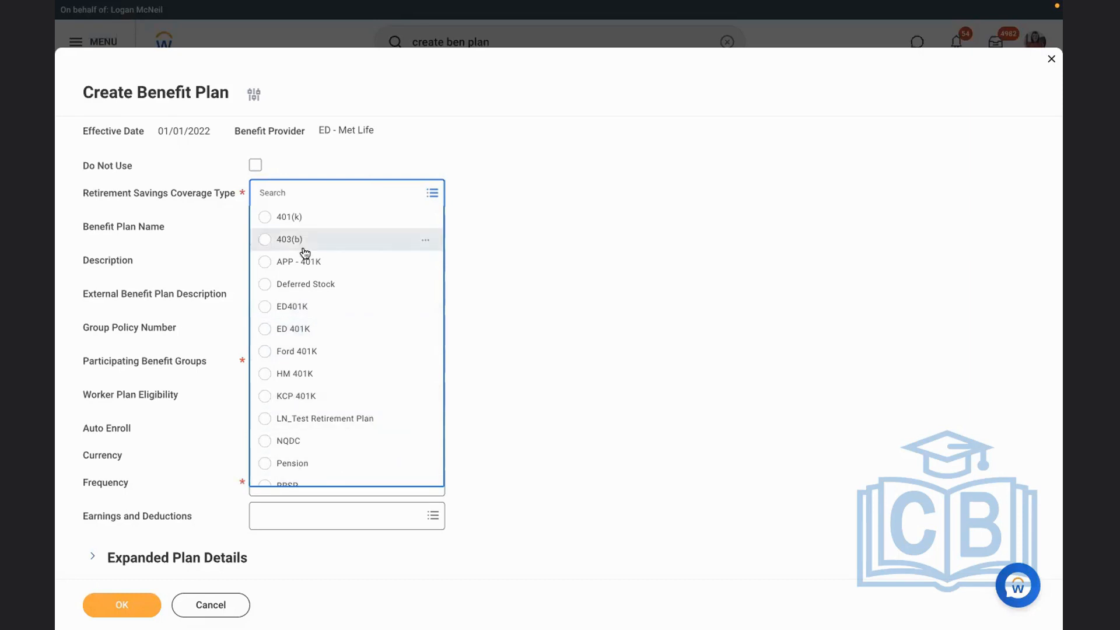
left_click(240, 594)
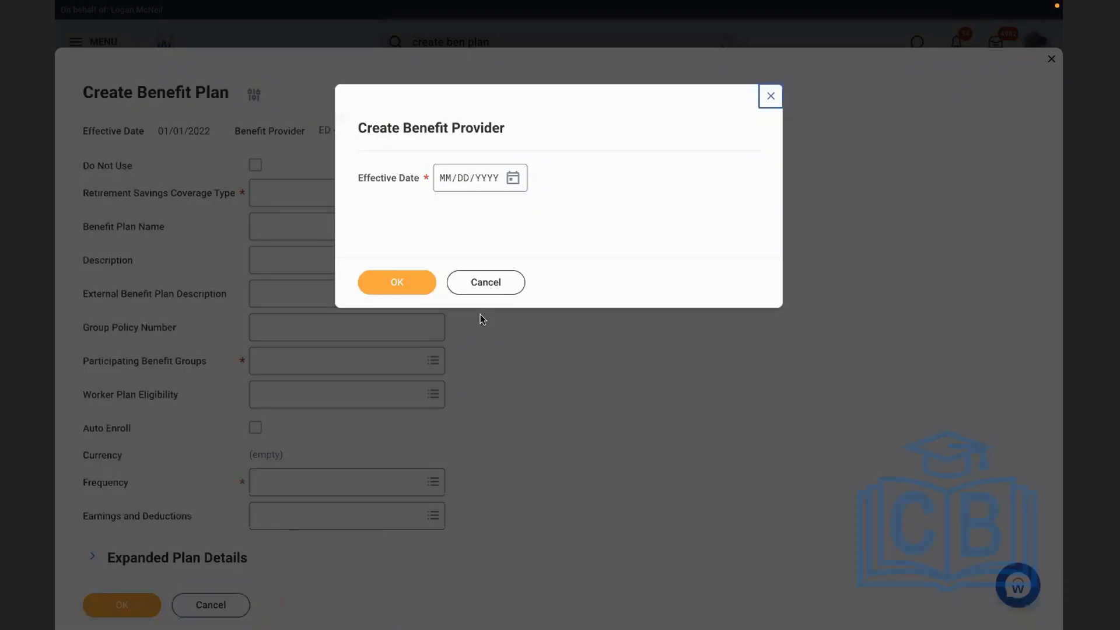
left_click(401, 284)
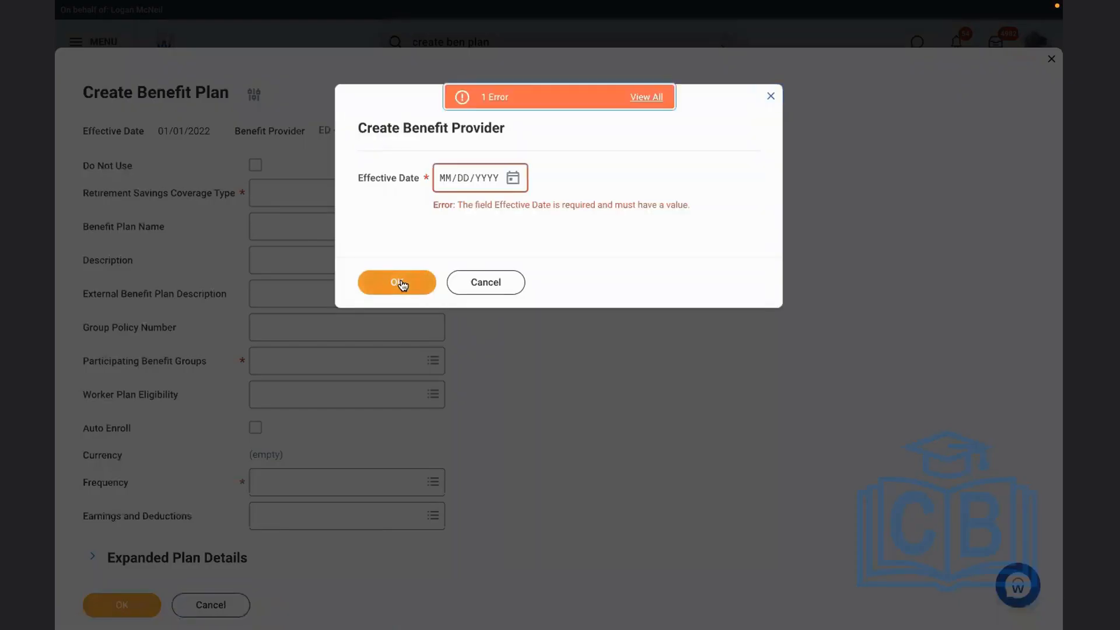
left_click(496, 282)
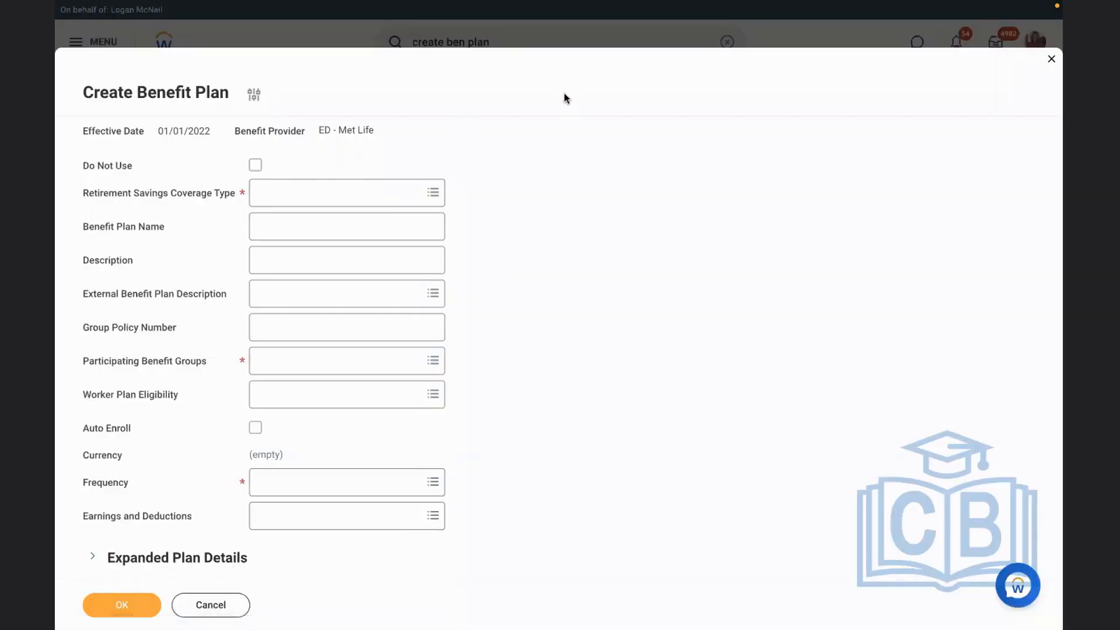
Open the Maintain Benefit Coverage Types task and expand the retirement savings coverage types to examine them
left_click(714, 49)
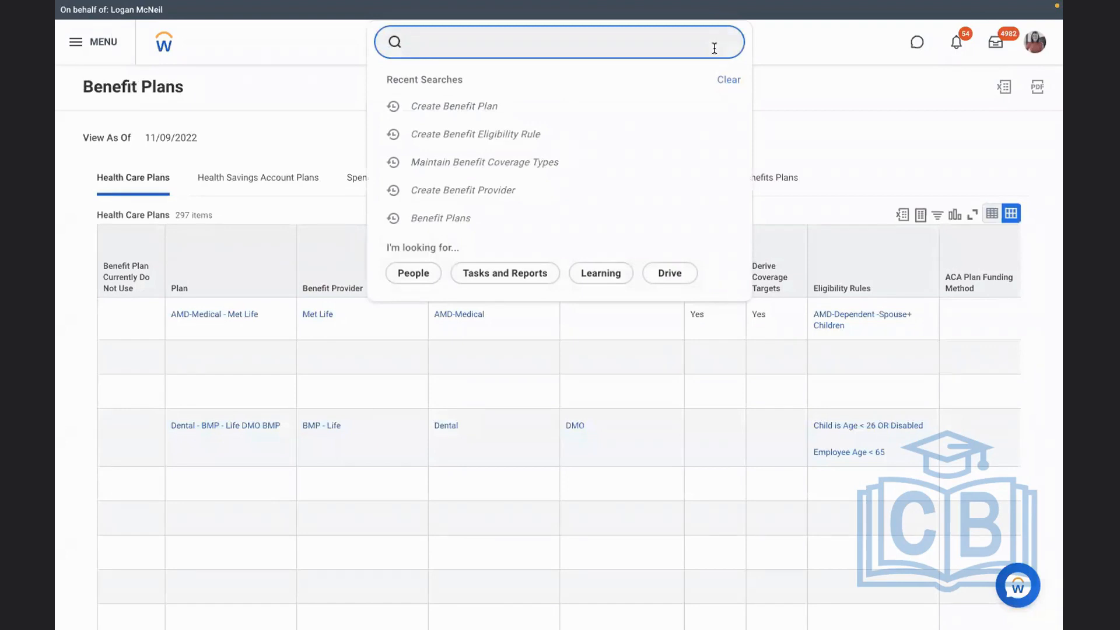
type("maintain ben cov")
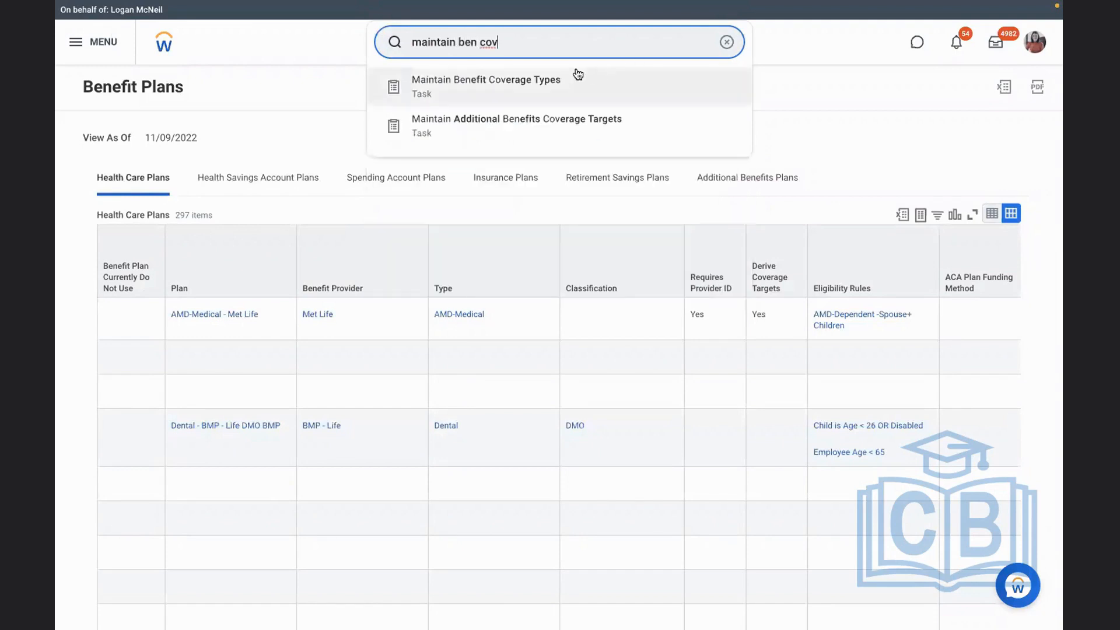
left_click(577, 76)
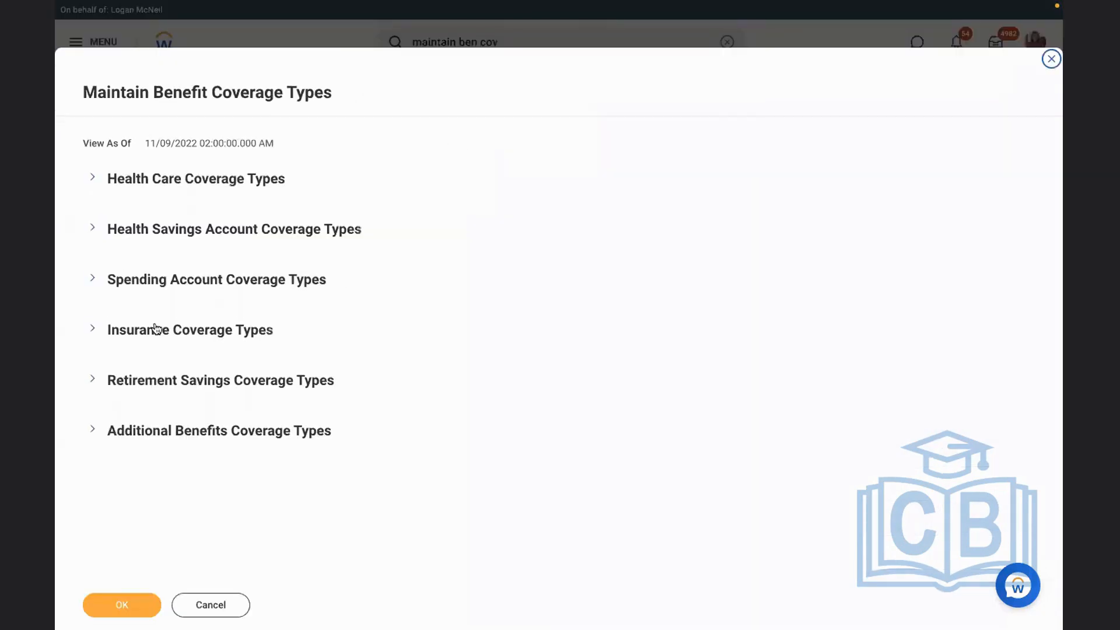
left_click(92, 379)
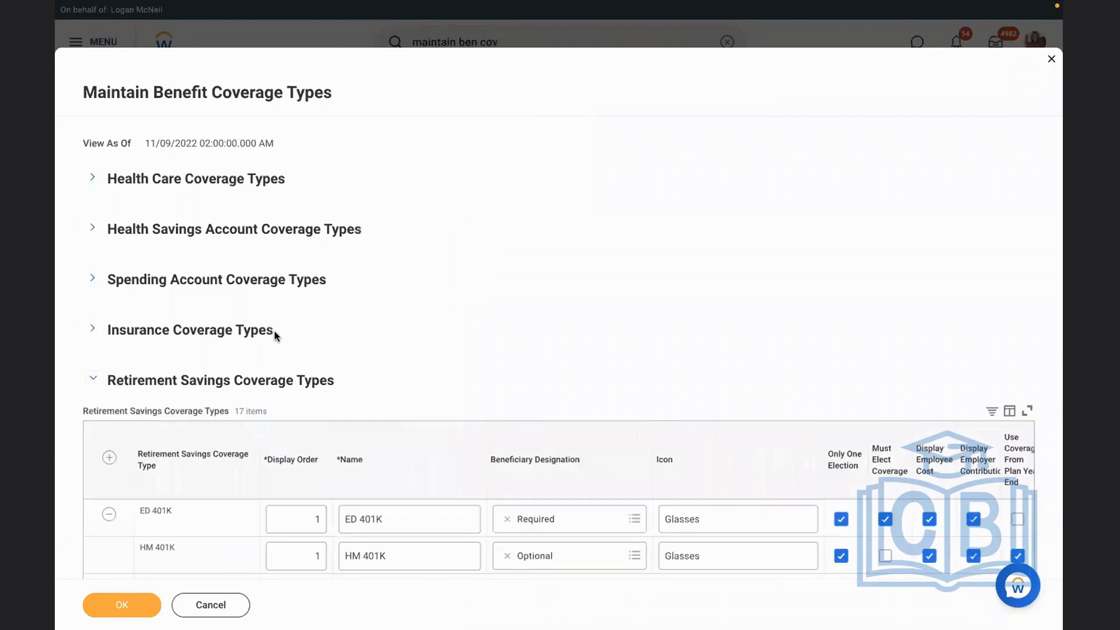
Rename the ED 401K retirement savings coverage type to RBS 401K and save the coverage types
scroll(274, 331, "down", 6)
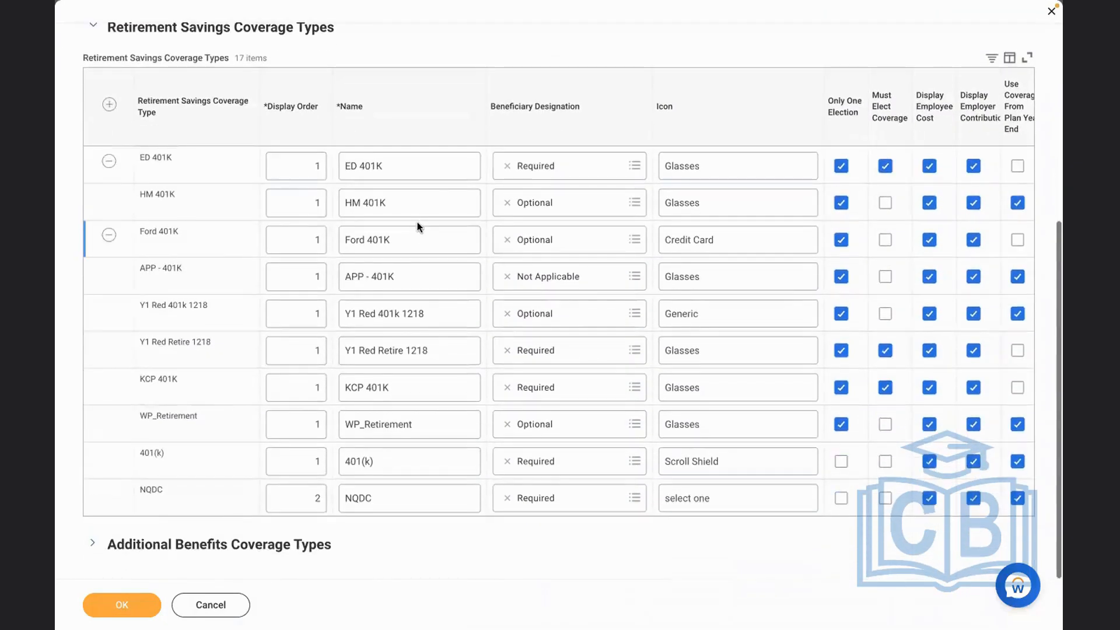
left_click(430, 169)
left_click(358, 165)
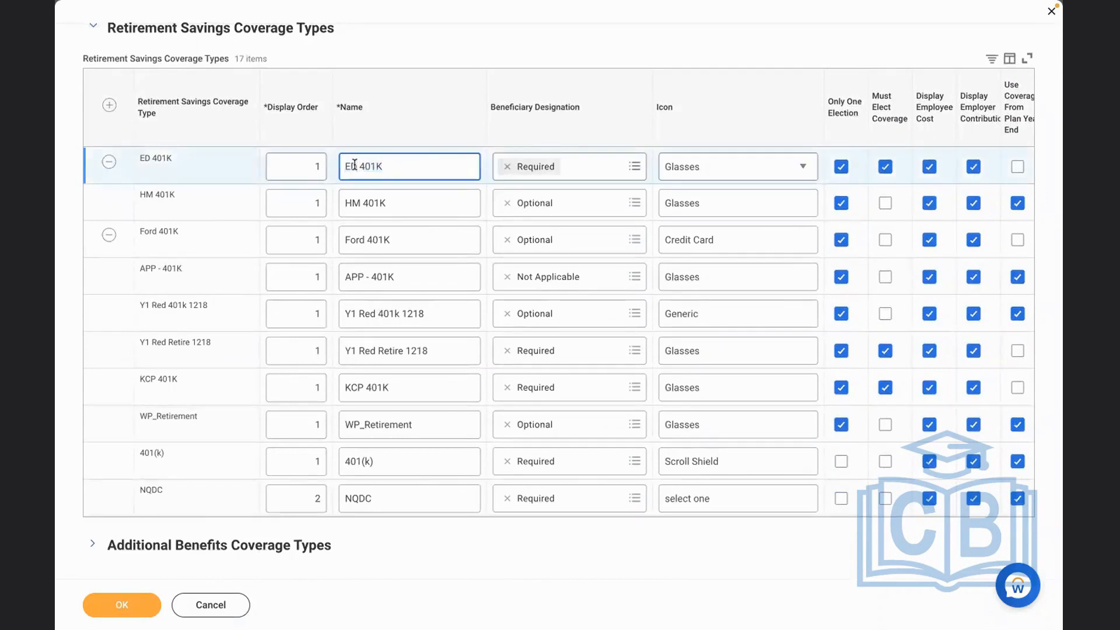
key("BackSpace")
key("BackSpace")
type("RBS")
left_click(417, 51)
left_click(128, 602)
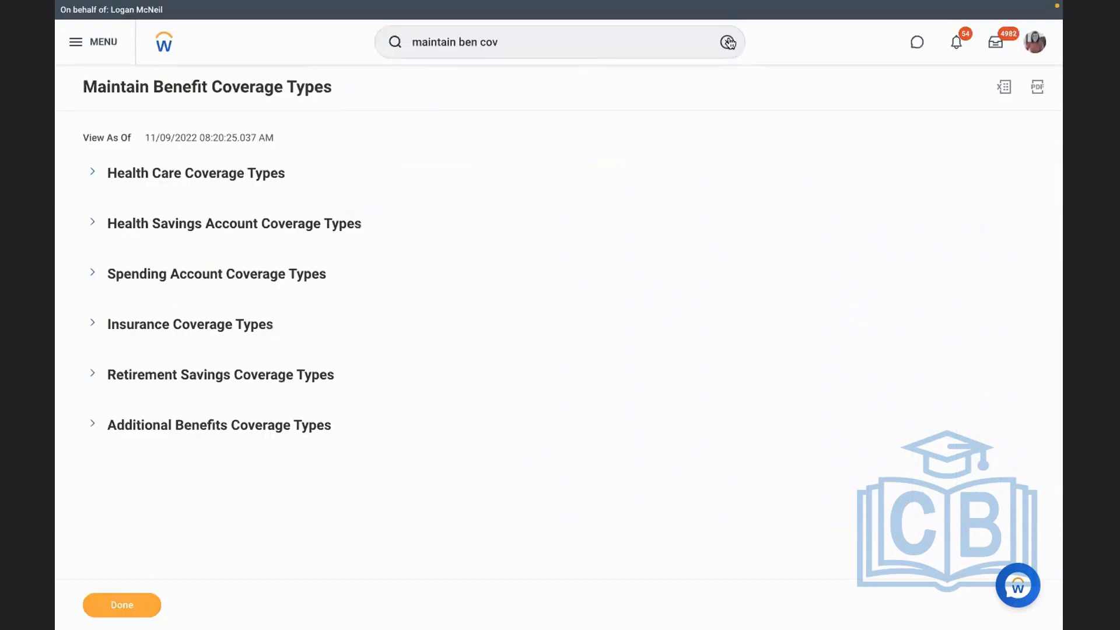
Open the Edit Benefit Provider task for ED - Met Life with the effective date 01/01/2022
left_click(726, 42)
type("EDIT BEN PROV")
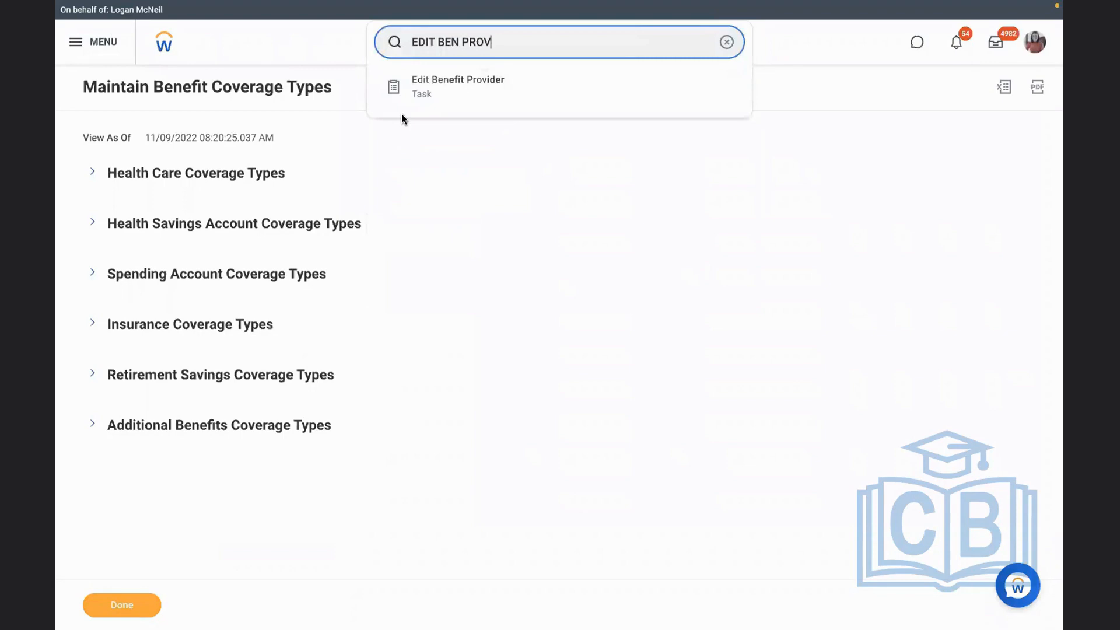
left_click(505, 93)
type("ED")
key("Return")
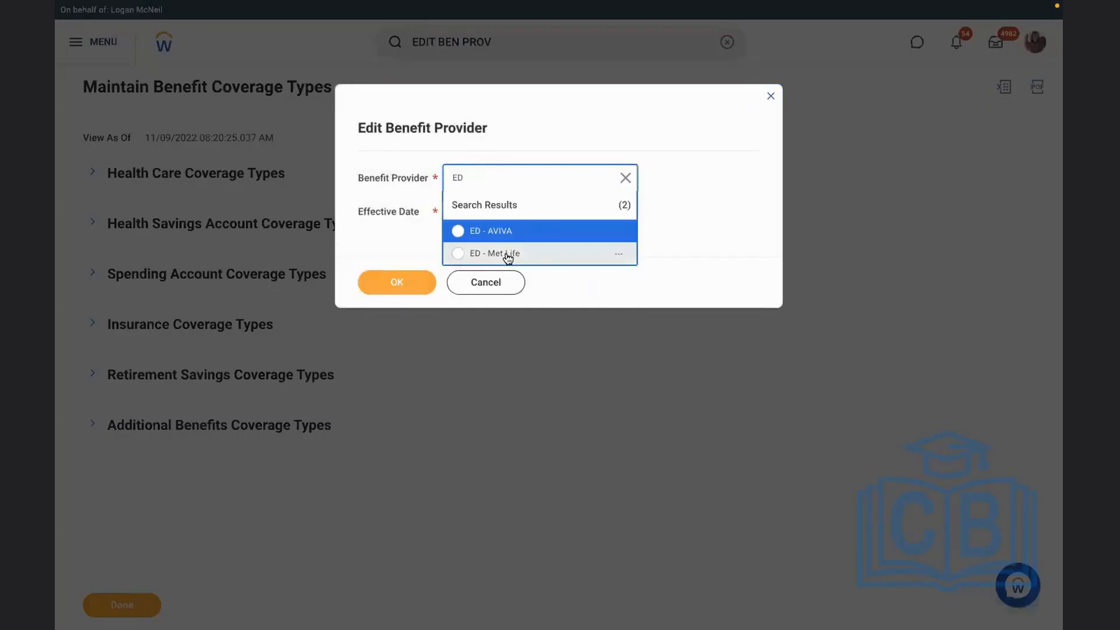
left_click(506, 255)
left_click(455, 212)
type("01/01/2022")
left_click(376, 285)
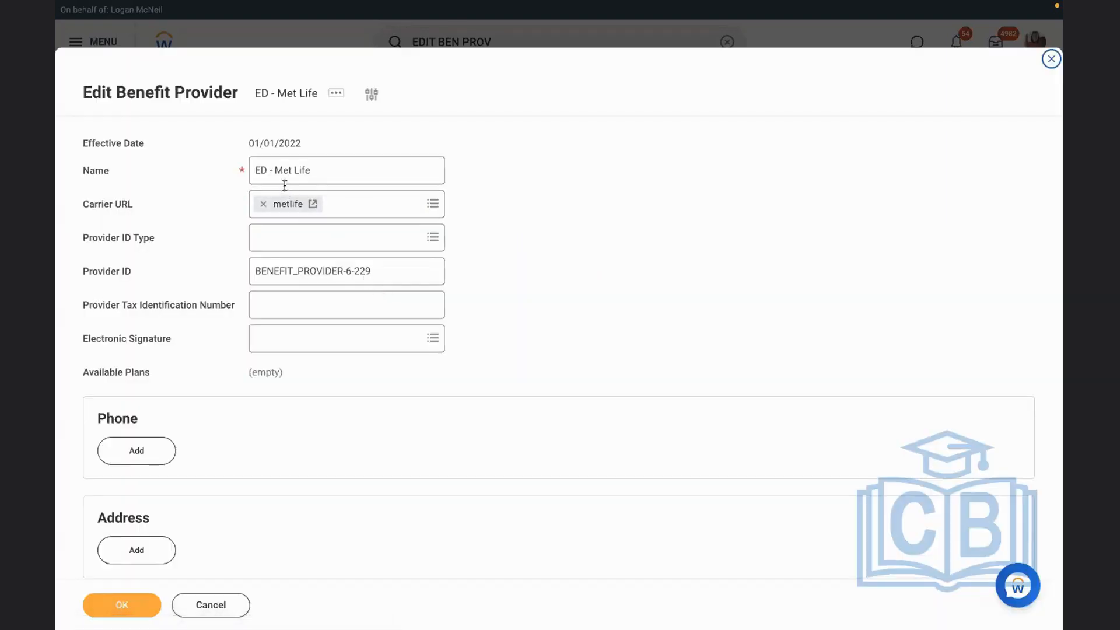
Rename the benefit provider to RBS - Met Life and save it
left_click(270, 170)
key("BackSpace")
key("BackSpace")
key("BackSpace")
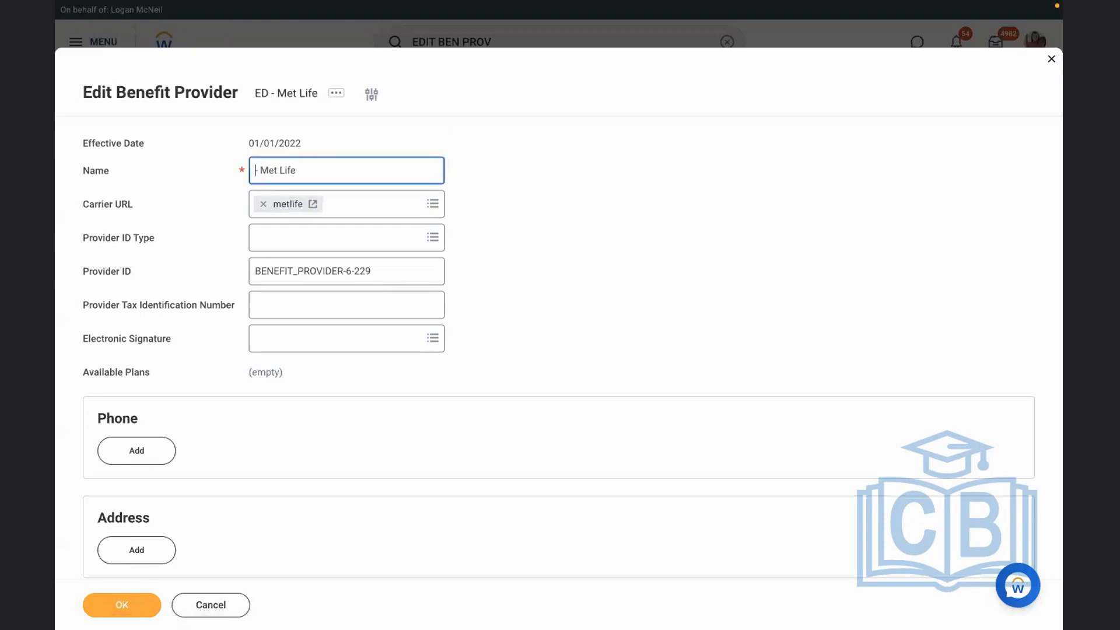
type("RBS")
left_click(115, 608)
Find and reopen the Create Benefit Plan task
left_click(729, 43)
type("CREAT")
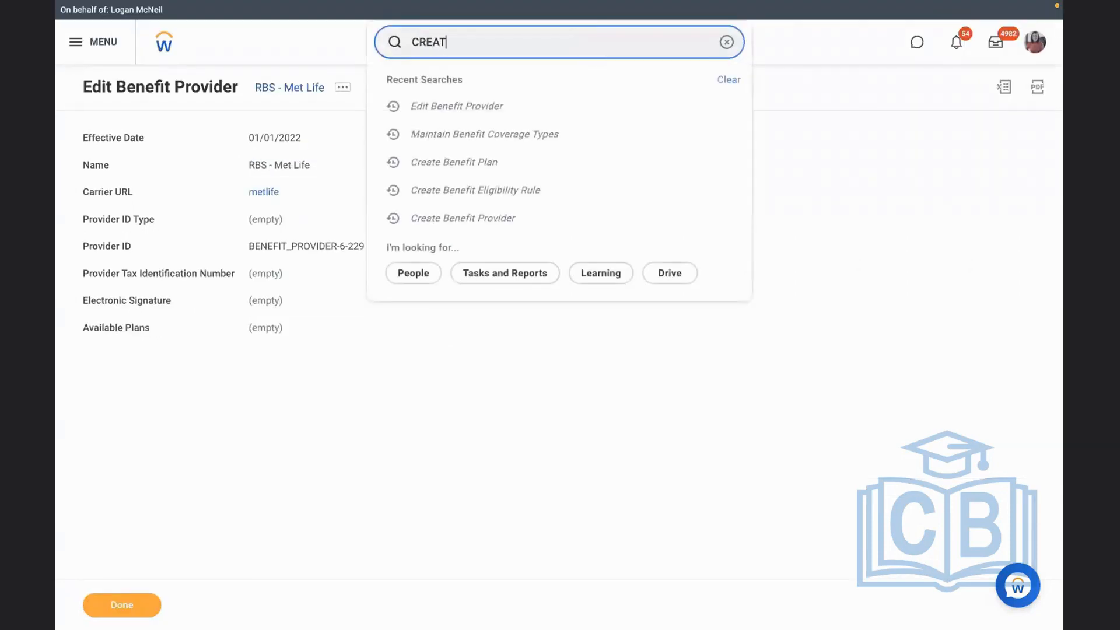
type("E BEN PLAN")
left_click(465, 81)
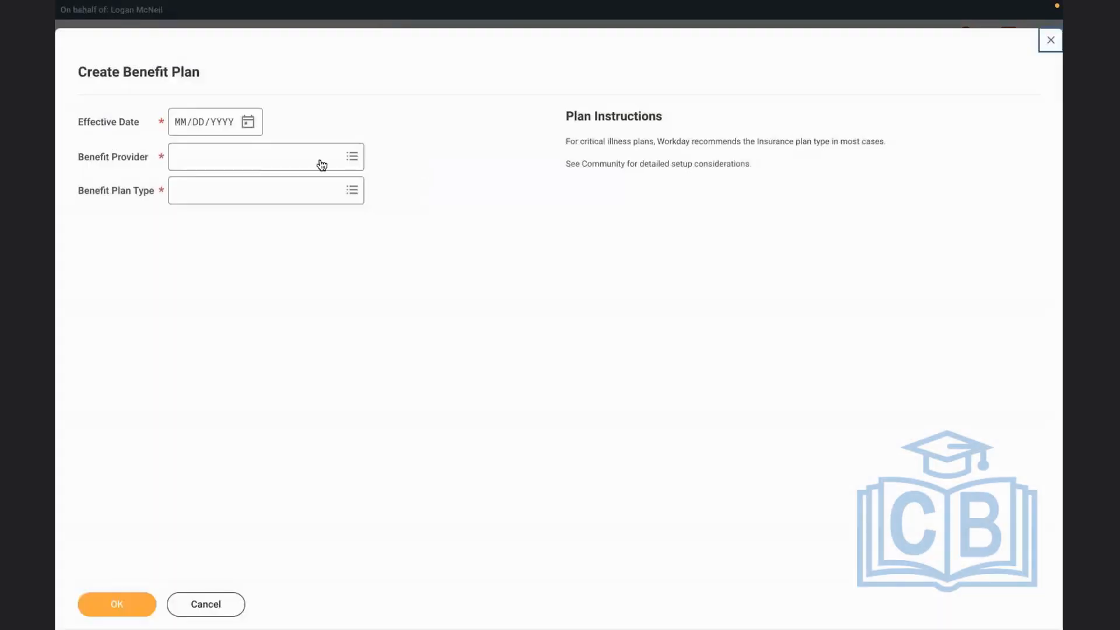
Set the benefit plan's effective date to 01/01/2022 and its benefit provider to RBS - Met Life
left_click(180, 124)
type("01012022")
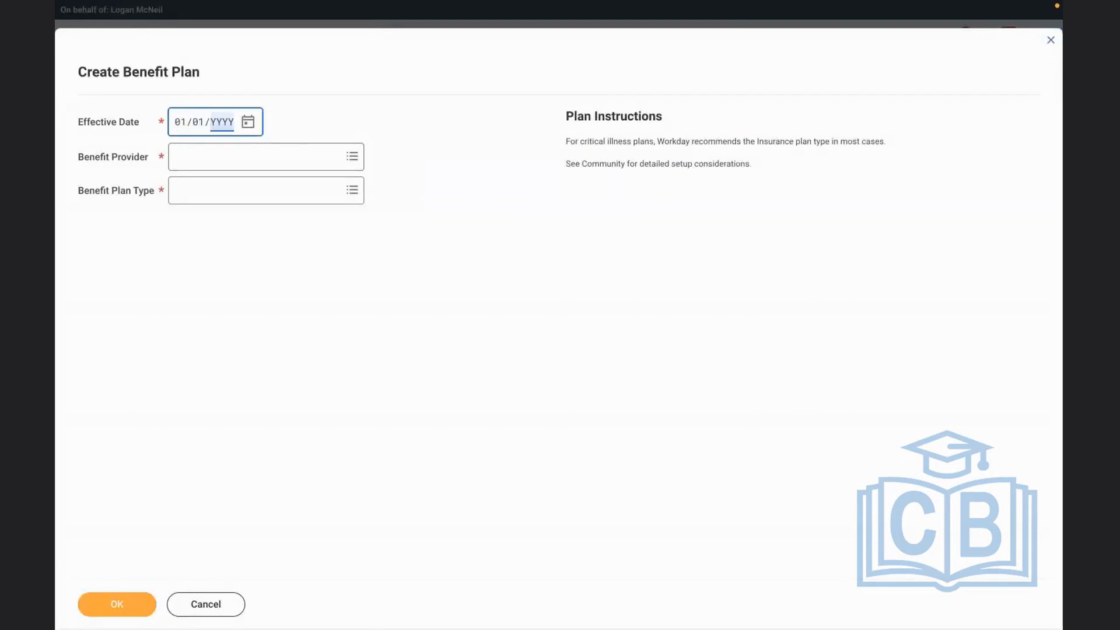
left_click(217, 154)
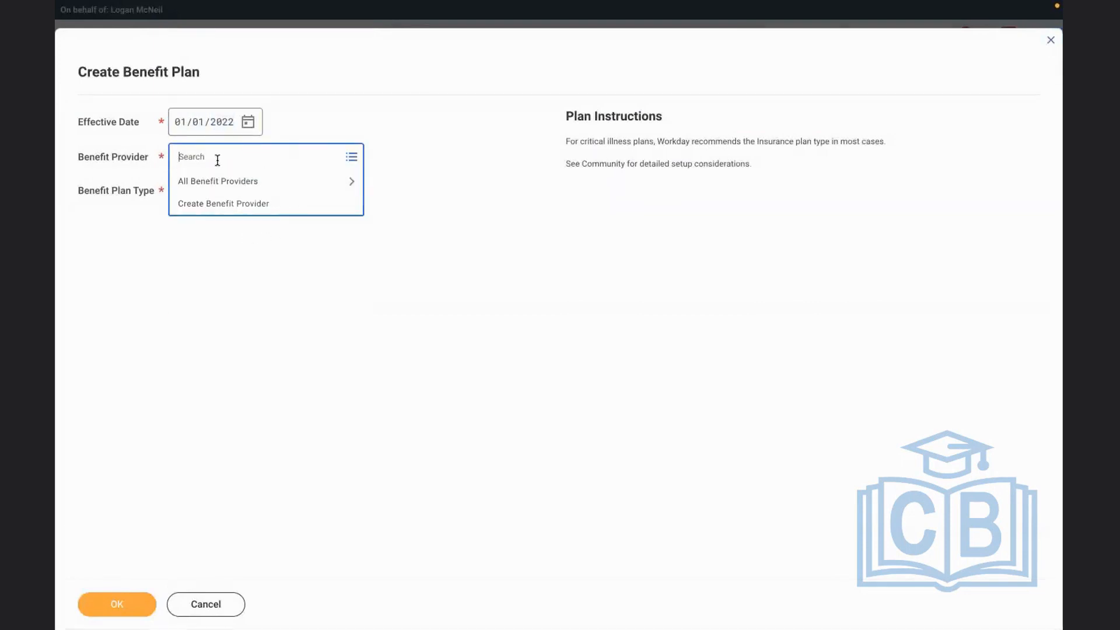
type("RBS")
key("Return")
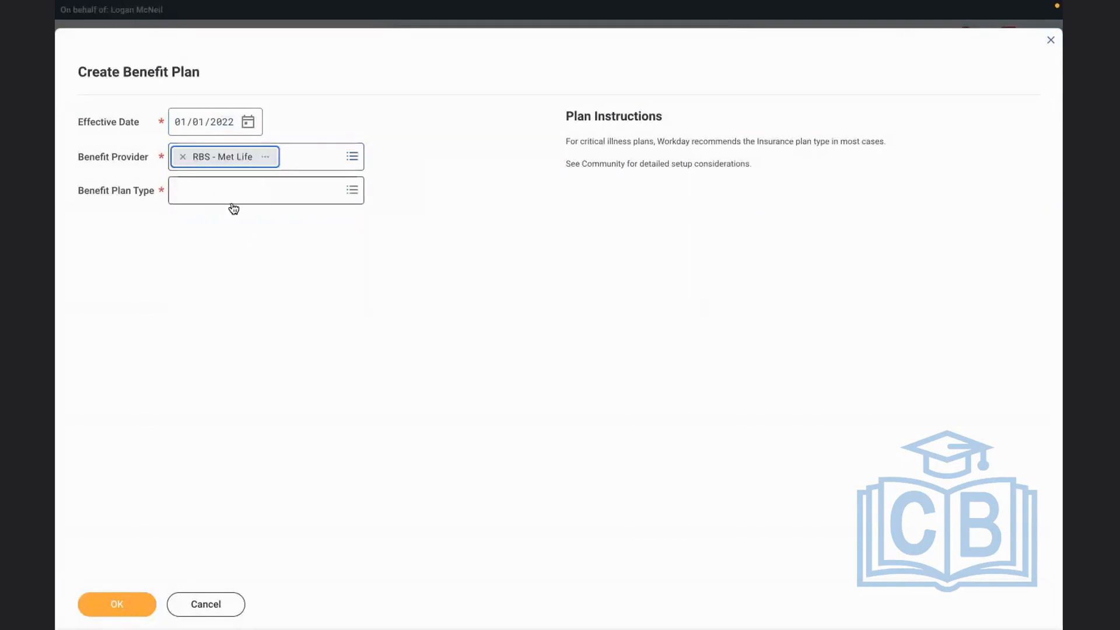
Select Retirement Savings Plan as the plan type and proceed to the plan's detail form
left_click(221, 202)
left_click(243, 303)
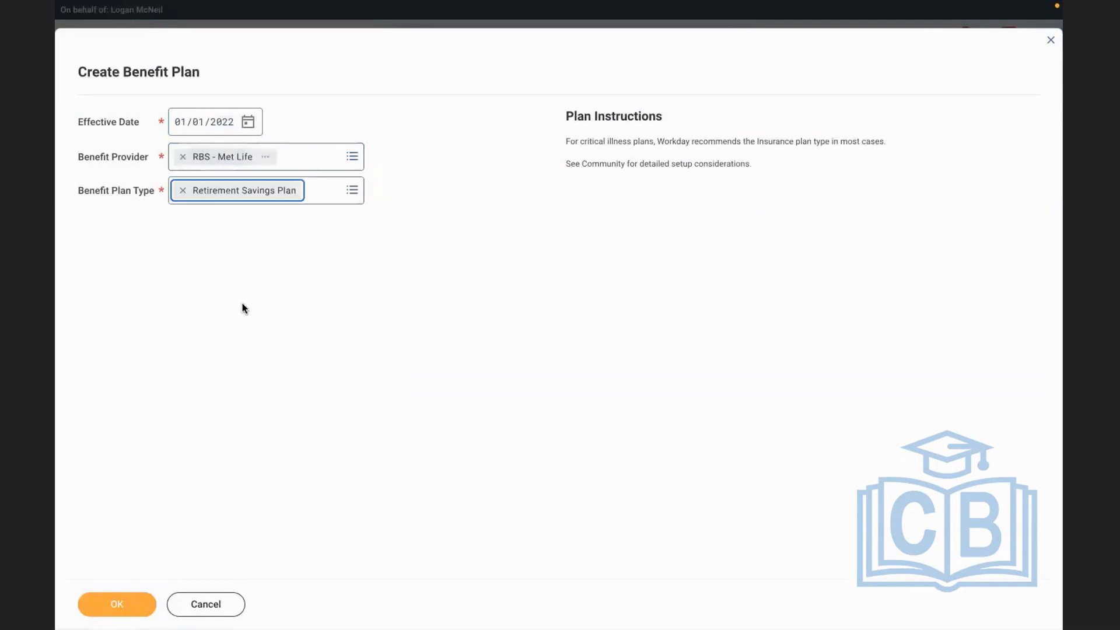
left_click(106, 599)
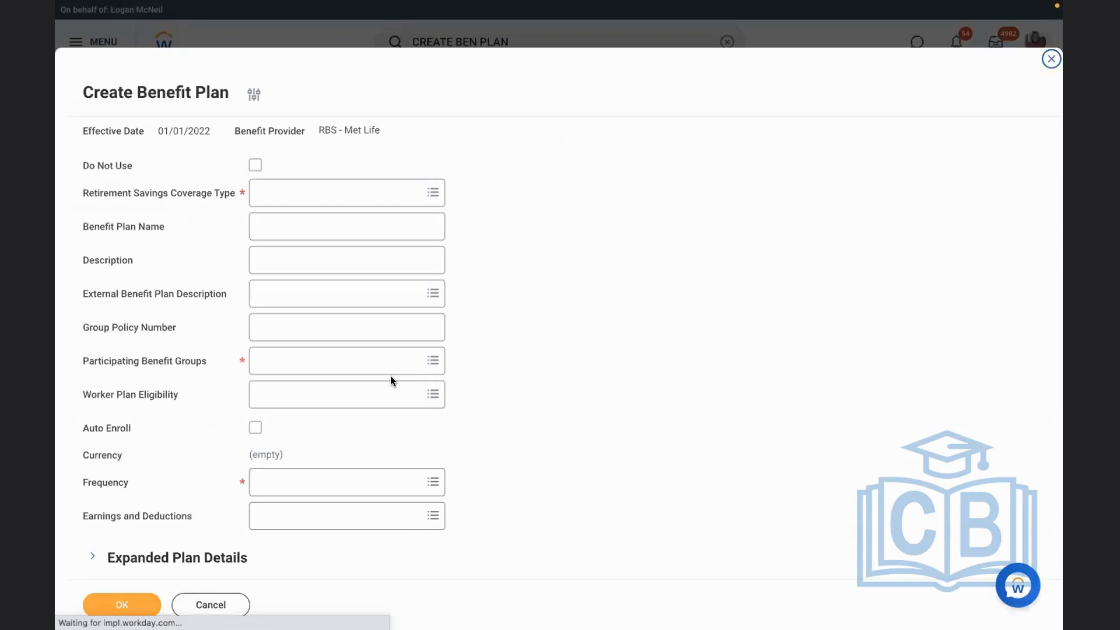
Set the retirement savings coverage type to RBS 401K and name the benefit plan Retirement Savings
left_click(296, 187)
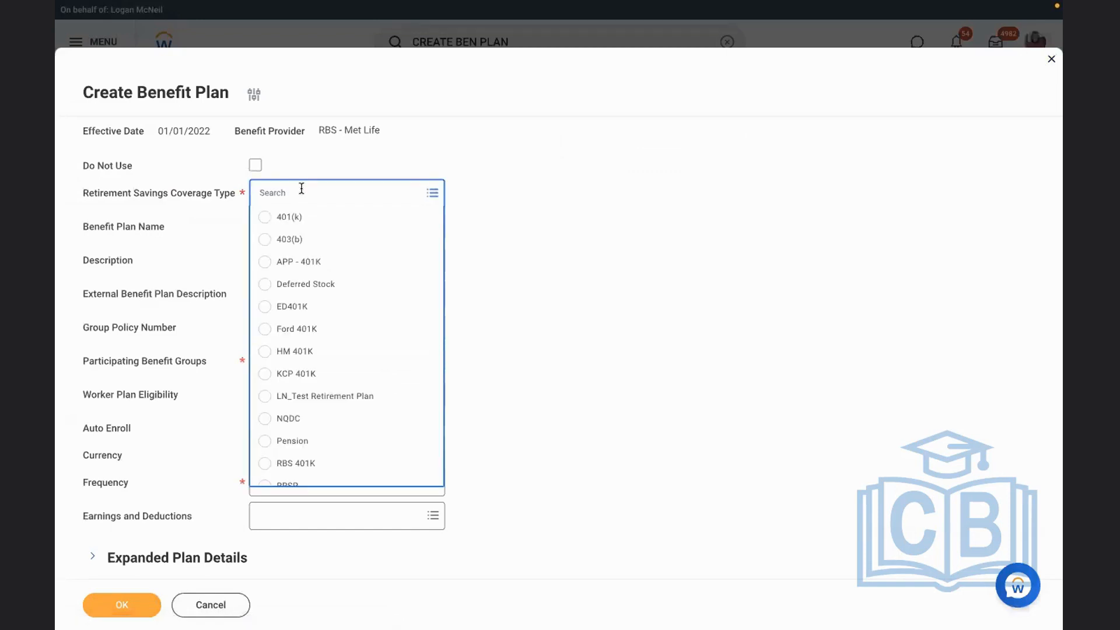
left_click(294, 463)
left_click(309, 223)
type("Re")
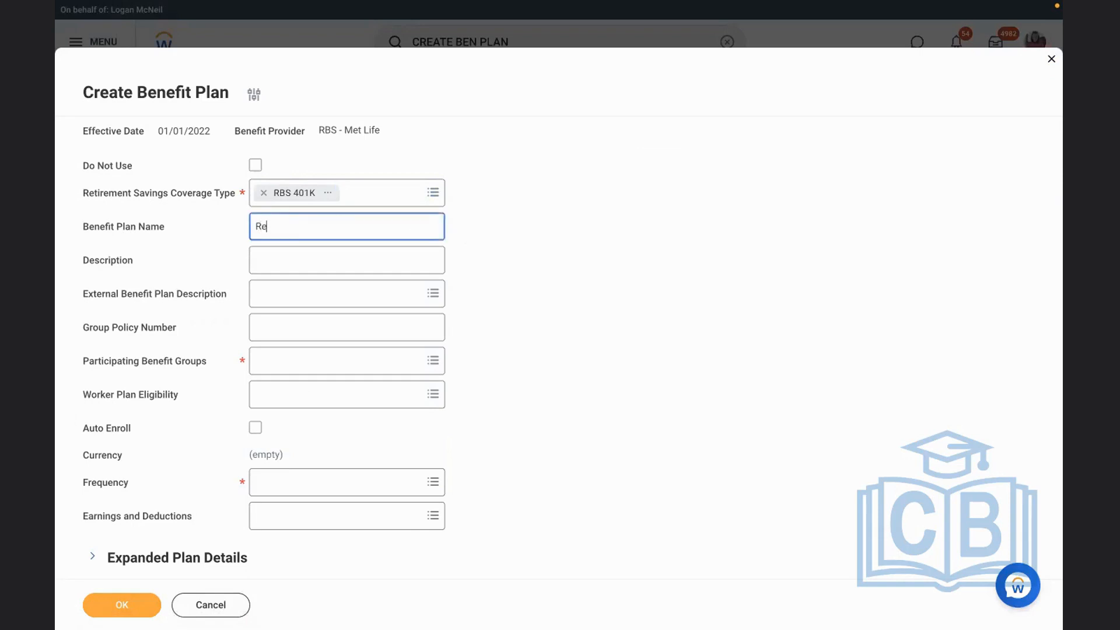
type("tirement Savings")
left_click_drag(343, 225, 194, 222)
key("ctrl+c")
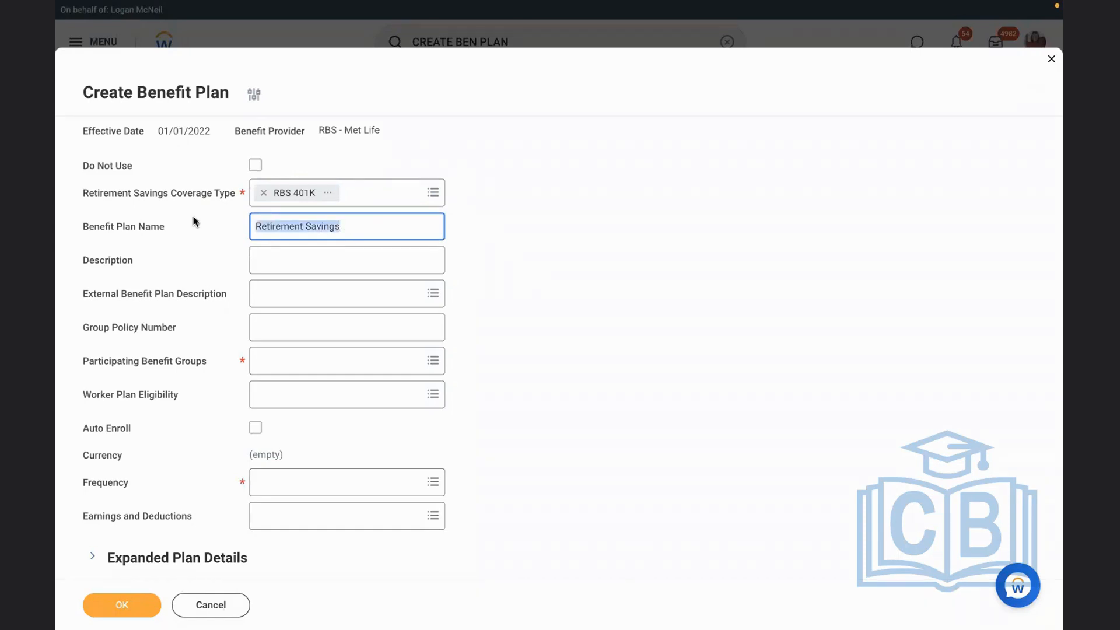
key("BackSpace")
key("ctrl+v")
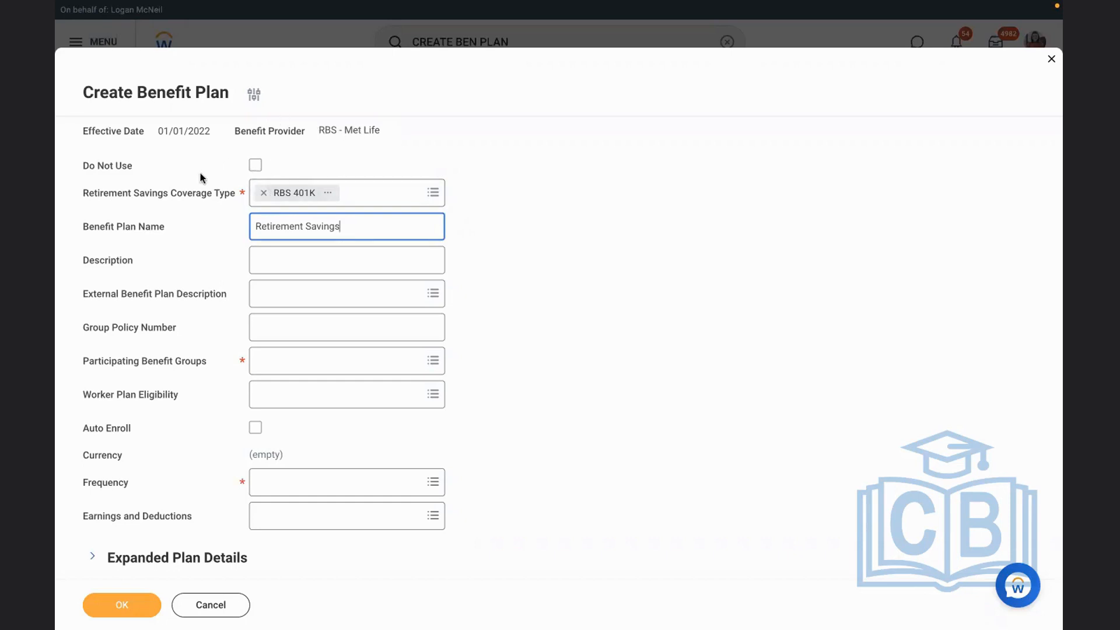
left_click(202, 224)
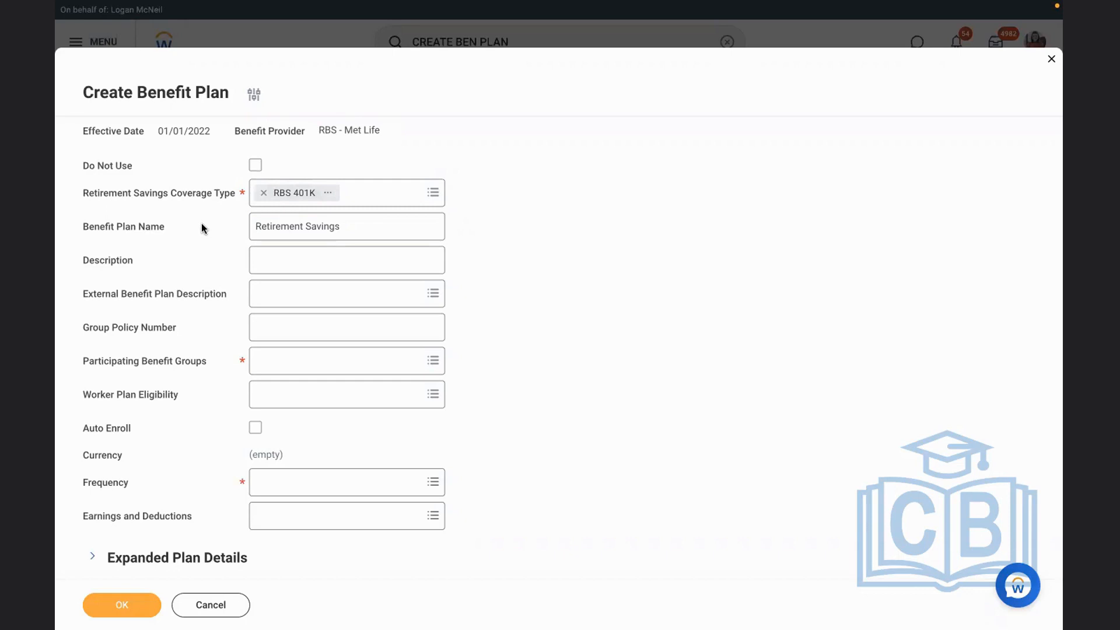
Enter the plan description "Employees age < 60 Years eligible"
scroll(604, 294, "down", 3)
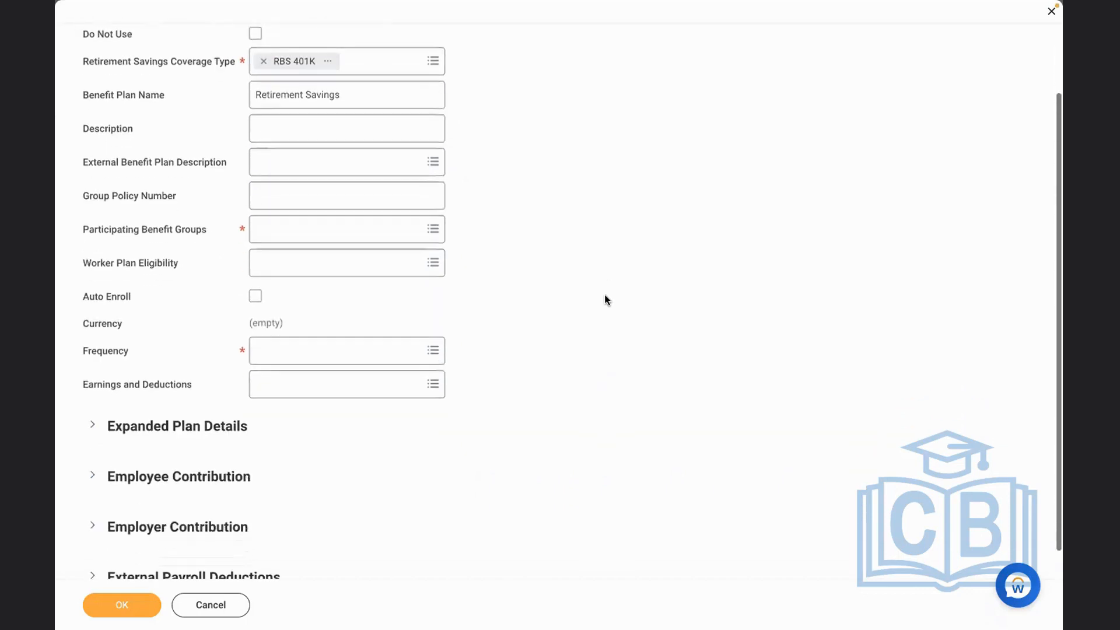
left_click(274, 124)
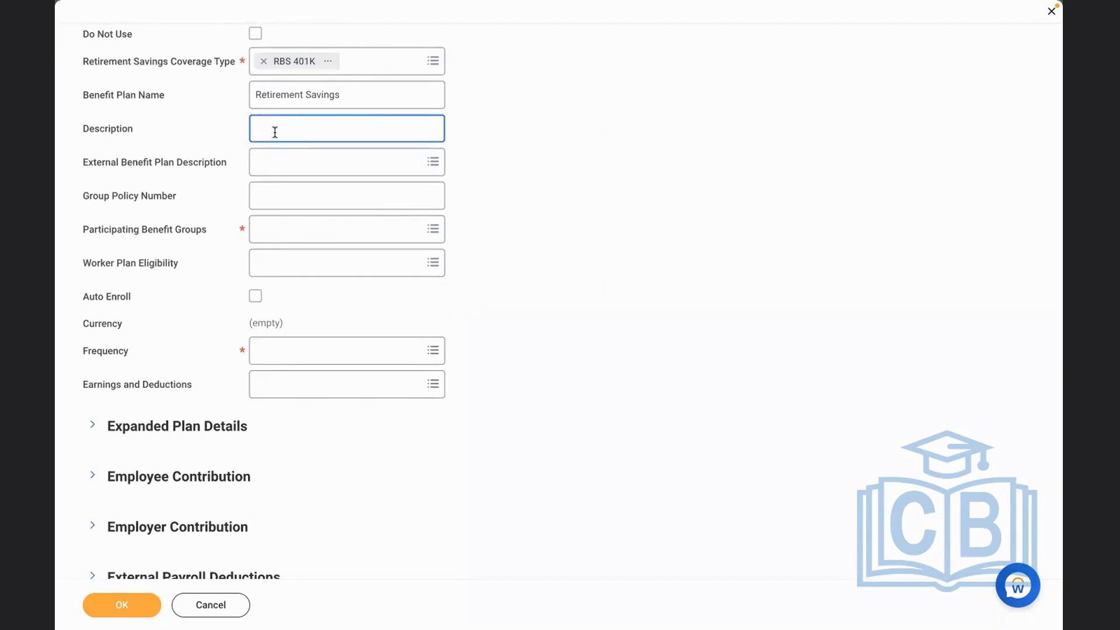
type("Employees age < 60 Years eligible")
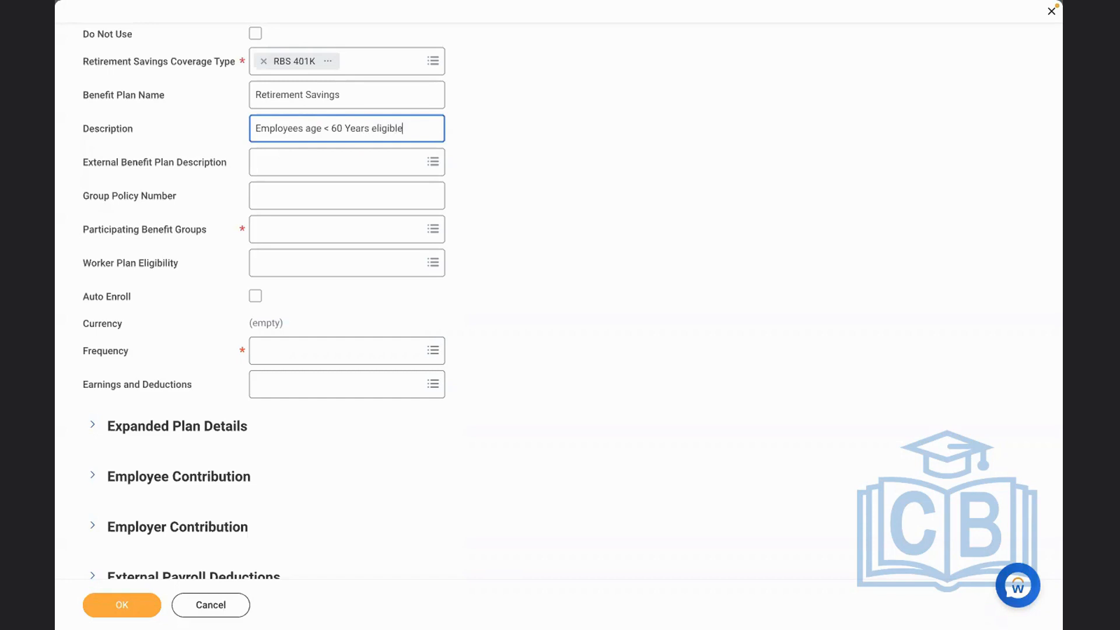
Search the external benefit plan descriptions for rbs and browse the full list of existing URLs
left_click(318, 173)
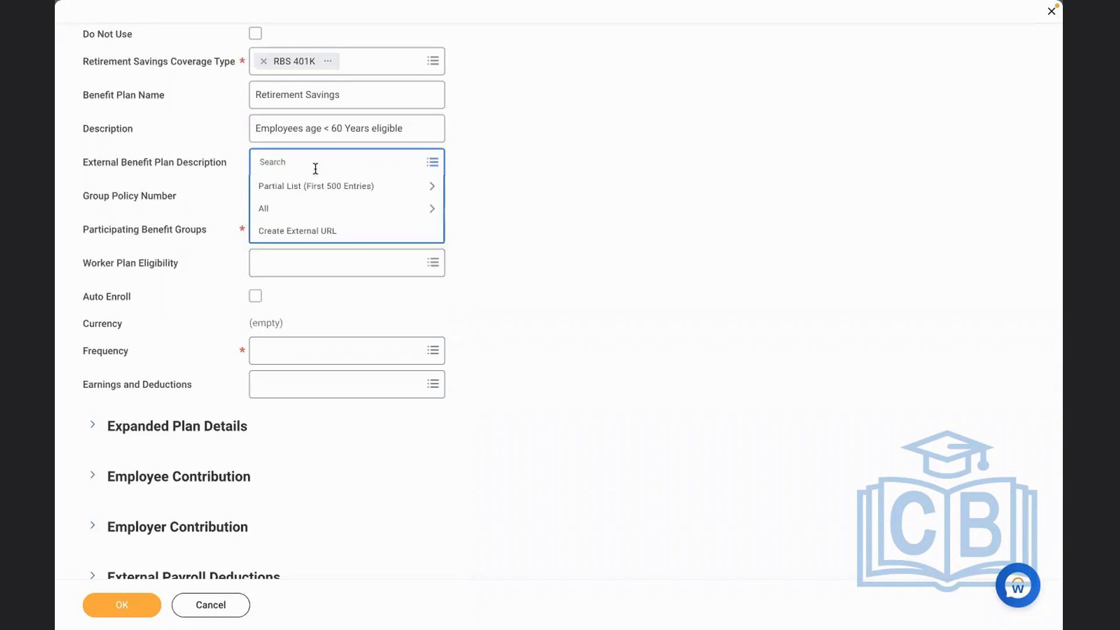
type("rbs")
key("Return")
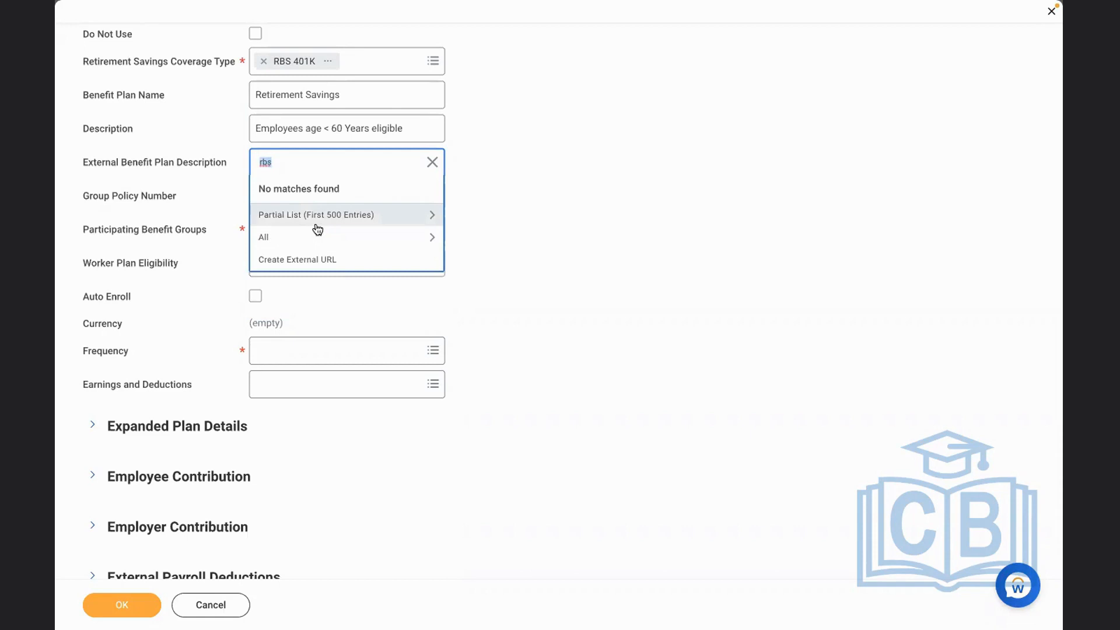
left_click(298, 238)
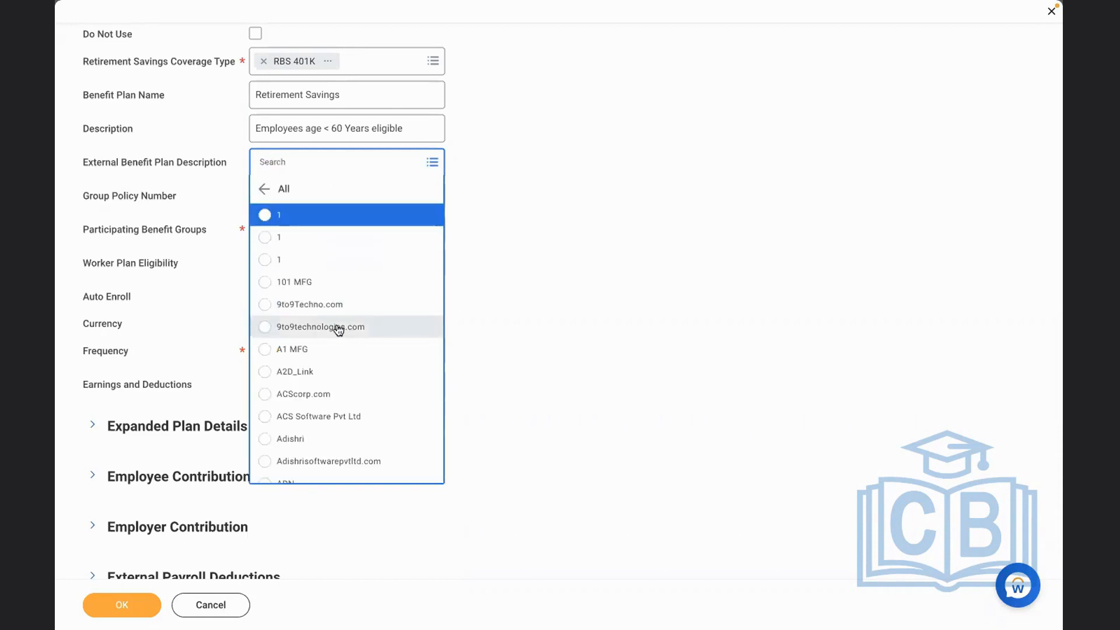
key("Up")
key("Up")
key("Up")
key("Up")
key("Up")
key("Up")
key("Up")
key("Up")
key("Up")
key("Up")
key("Up")
key("Up")
key("Up")
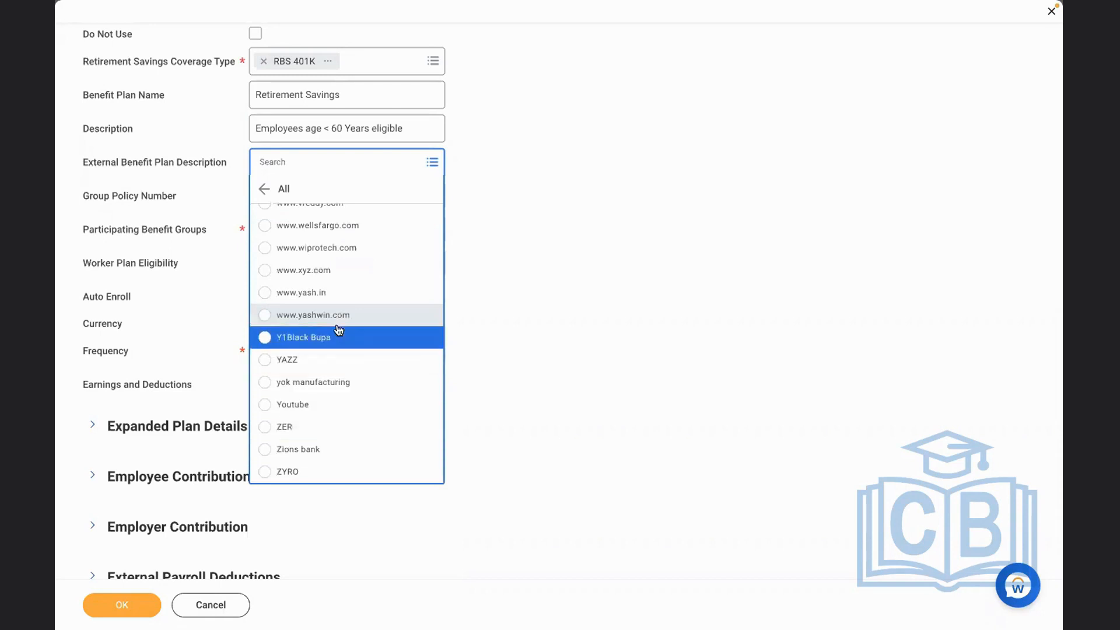
key("Up")
key("Up")
key("Up")
key("Up")
key("Up")
key("Up")
key("Up")
key("Up")
key("Up")
key("Up")
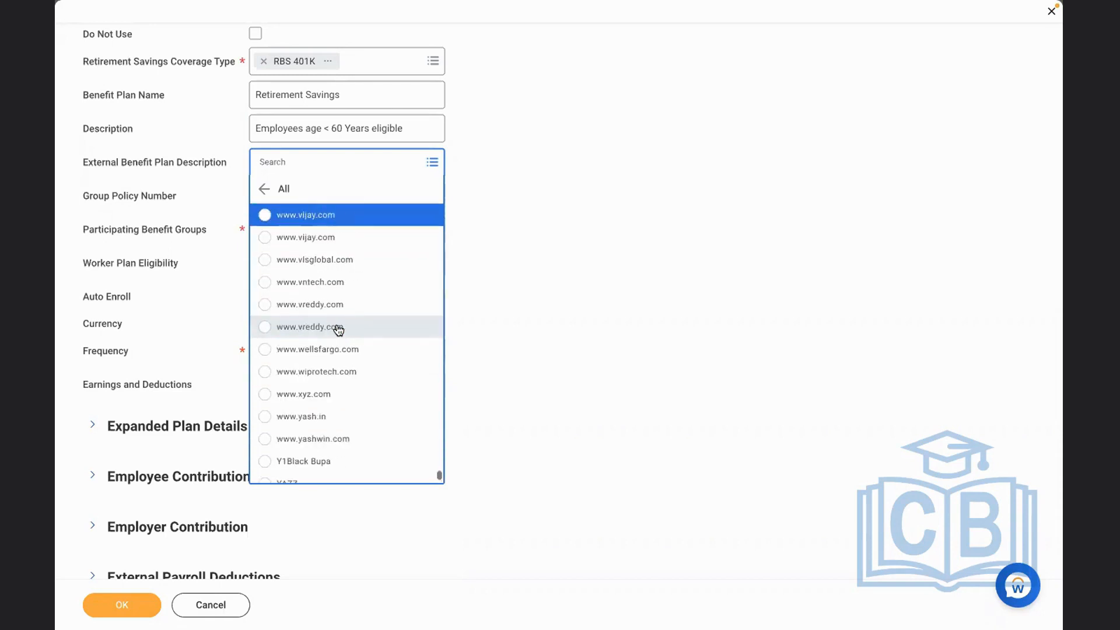
key("Up")
key("Up")
key("Up")
key("Up")
key("Up")
key("Up")
key("Up")
key("Up")
key("Up")
key("Up")
key("Up")
key("Up")
key("Up")
key("Up")
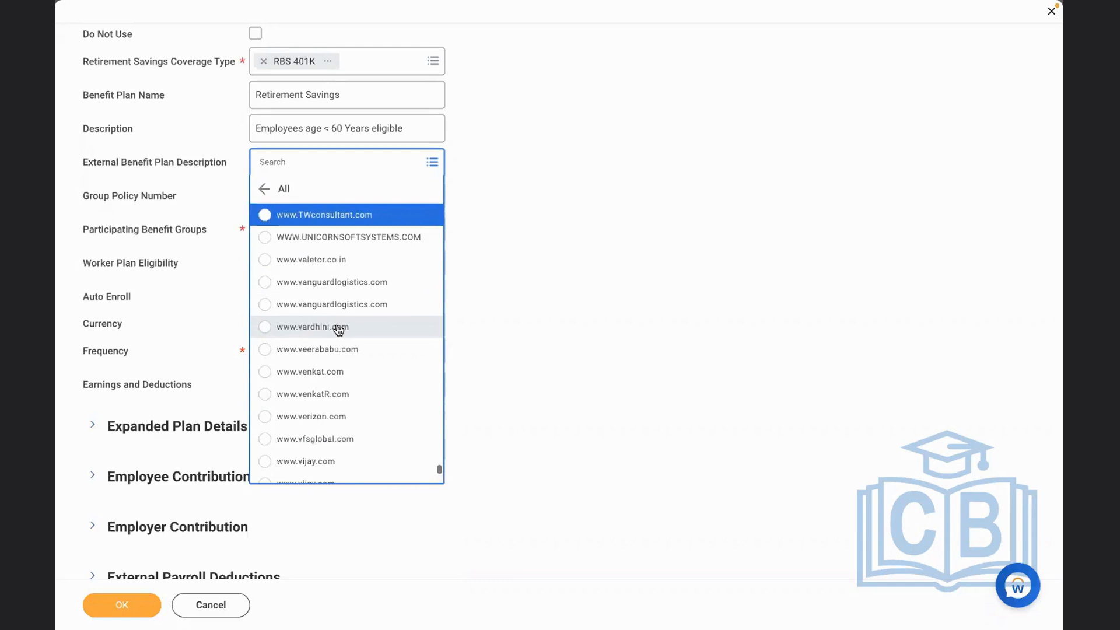
key("Up")
key("Up")
key("Up")
key("Up")
key("Up")
key("Up")
key("Up")
key("Up")
key("Up")
key("Up")
key("Up")
key("Up")
key("Up")
key("Up")
key("Up")
key("Up")
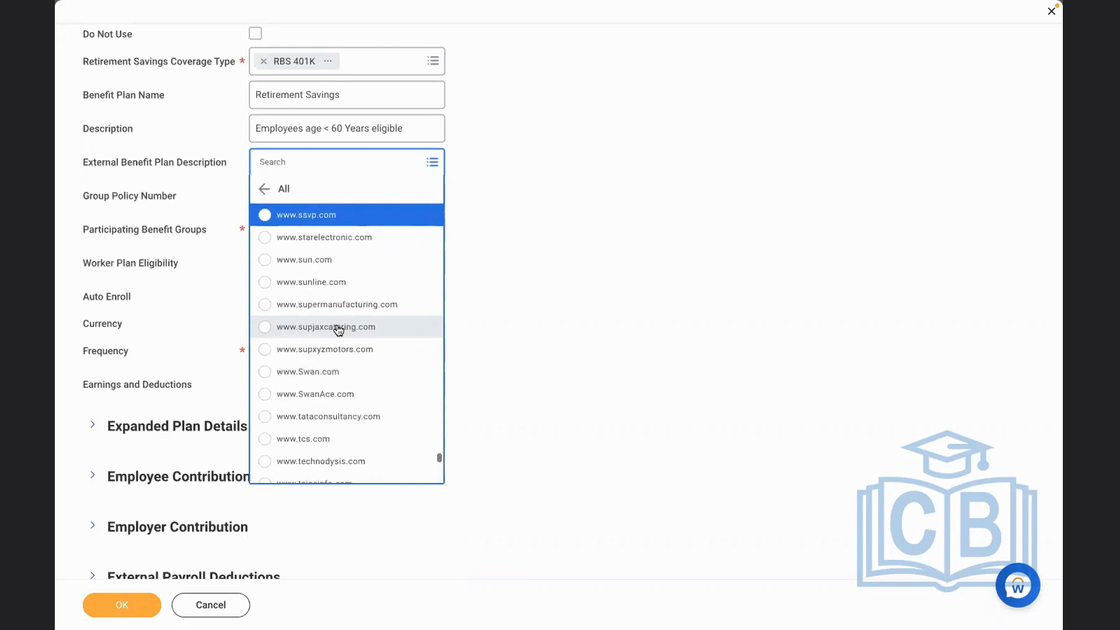
key("Up")
key("Up")
key("Up")
key("Up")
key("Up")
key("Up")
key("Up")
key("Up")
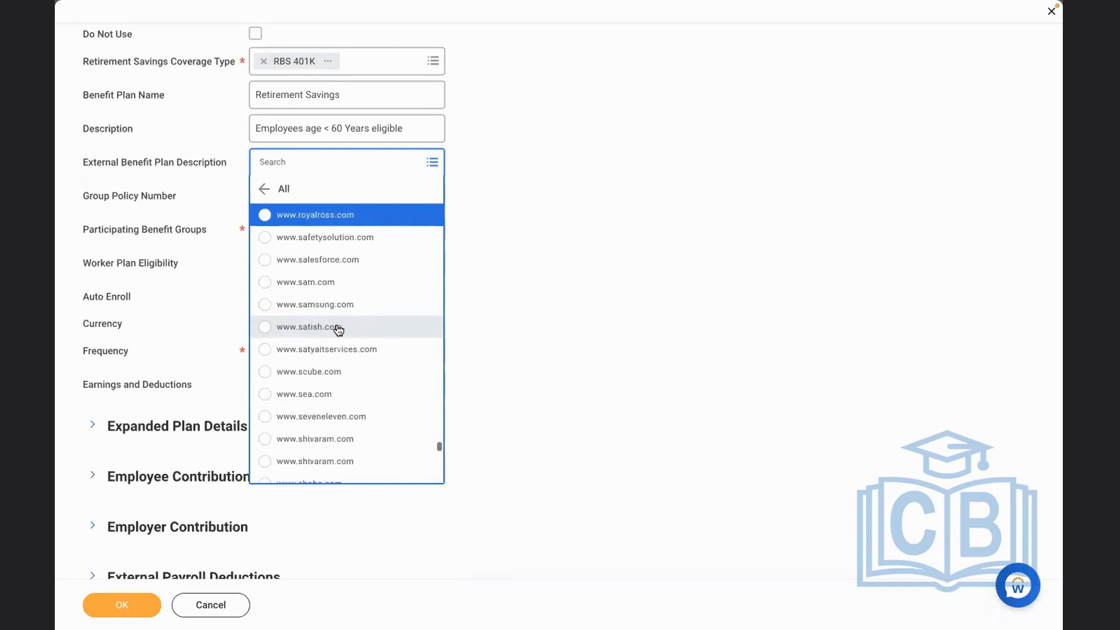
left_click(460, 317)
left_click(305, 164)
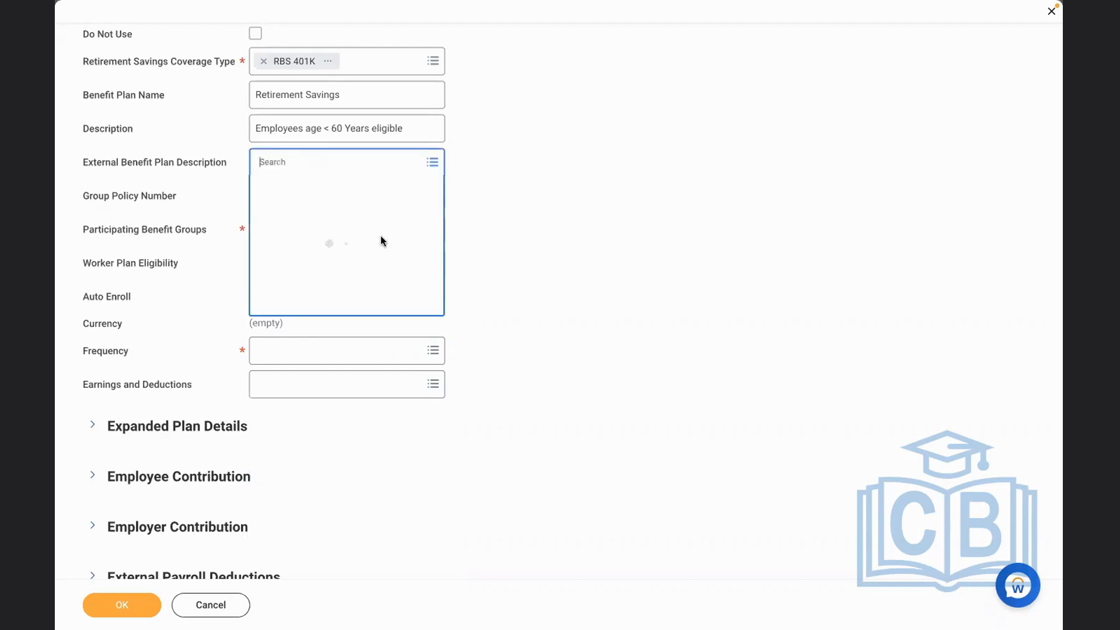
left_click(277, 236)
left_click(215, 173)
type("RBS")
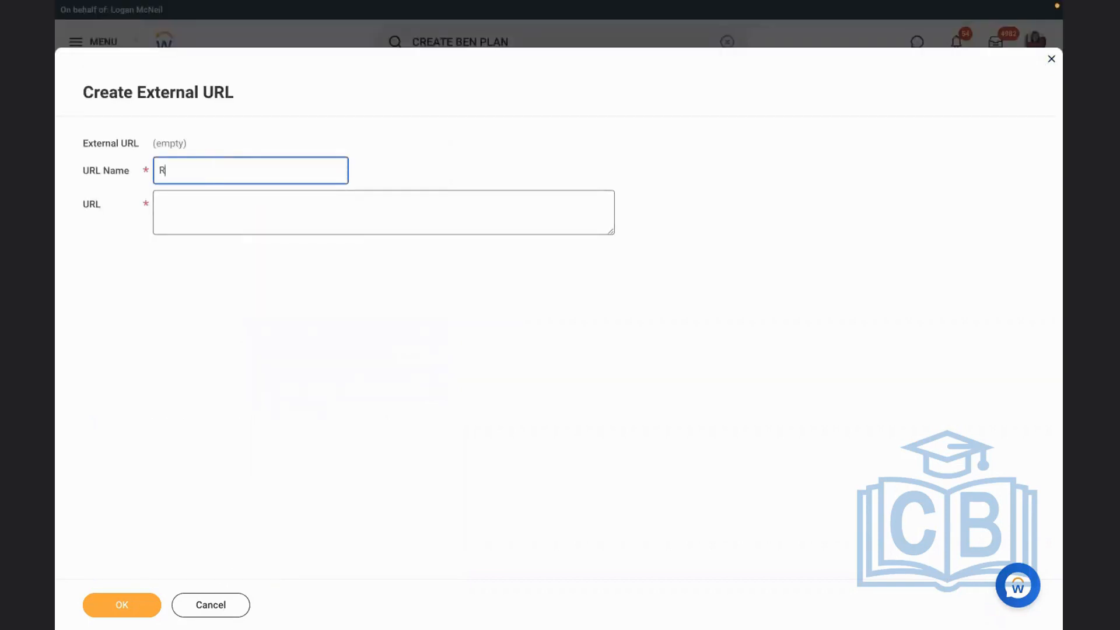
left_click(218, 210)
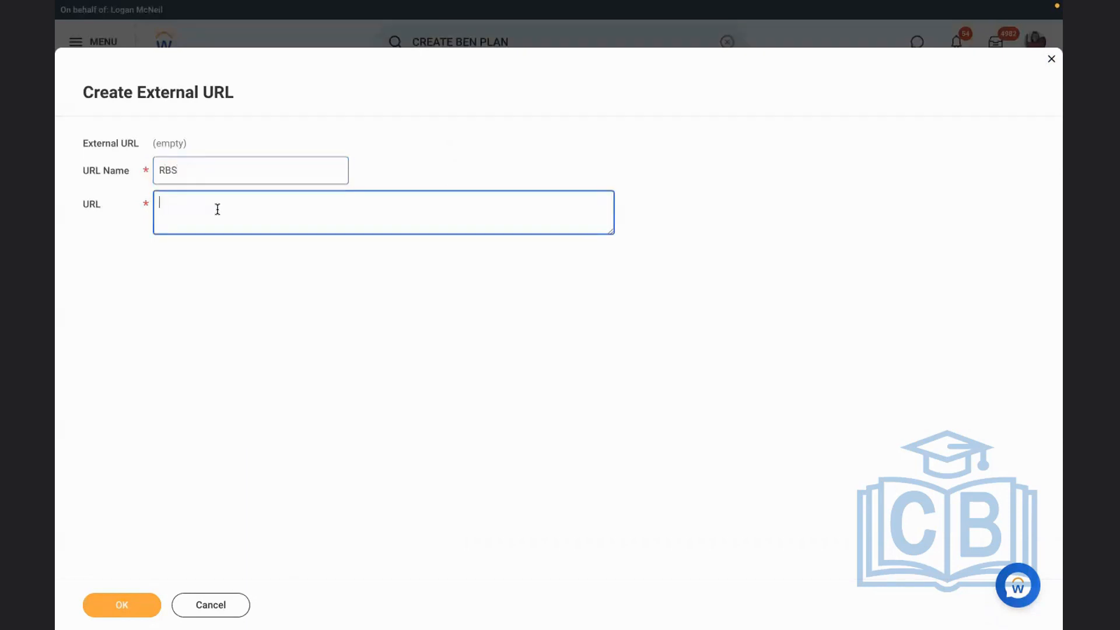
type("mrt")
type("https")
type("://met")
type("life.com")
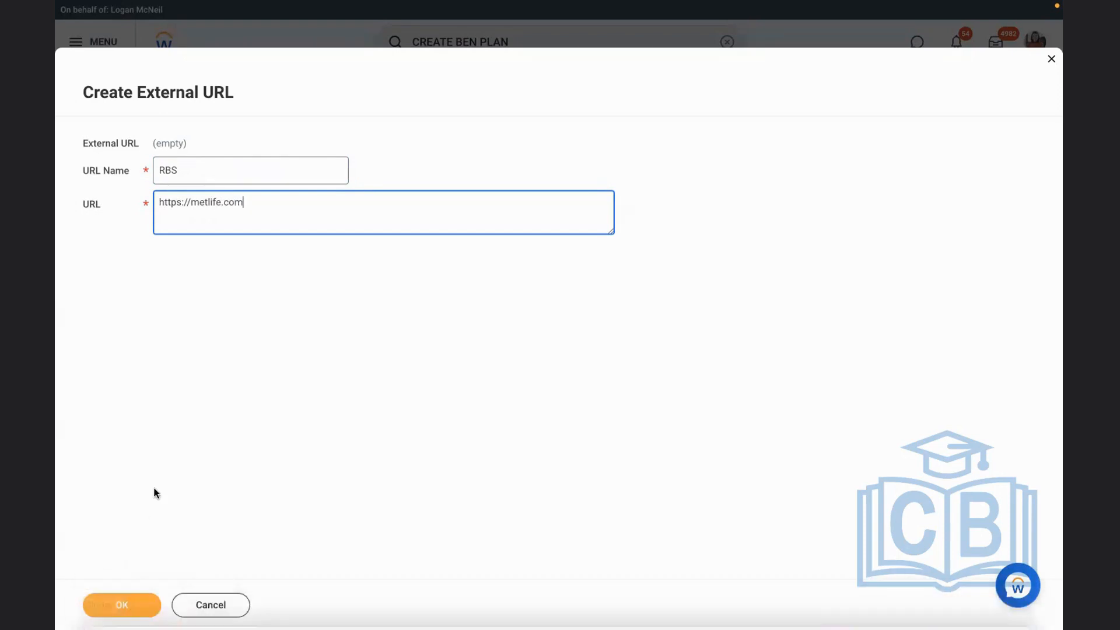
left_click(122, 605)
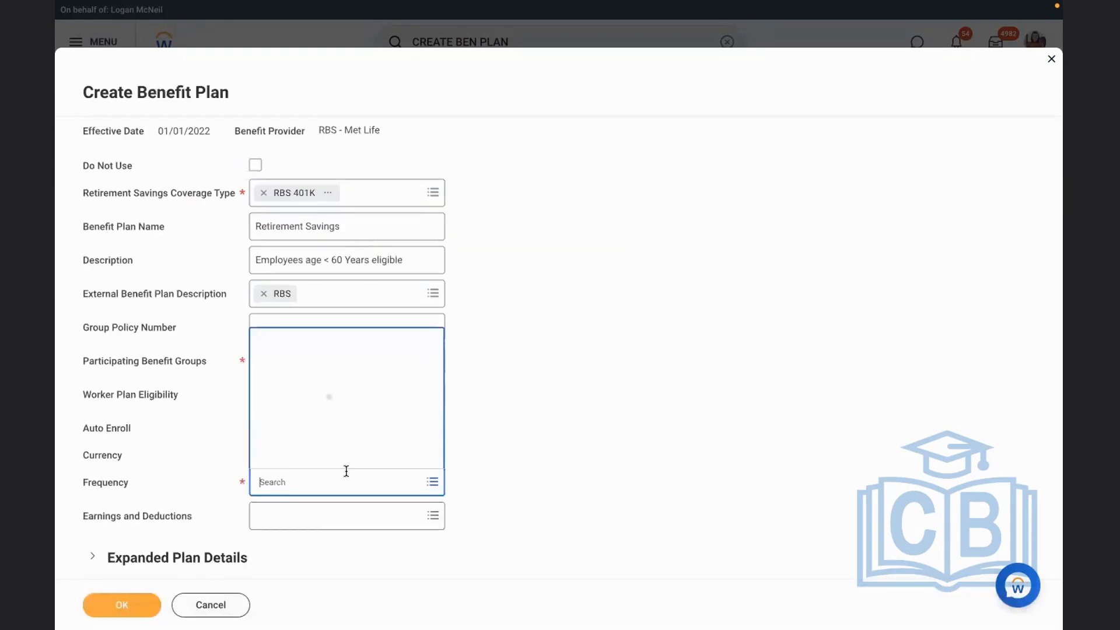
Enter the group policy number for the retirement savings benefit plan
left_click(582, 441)
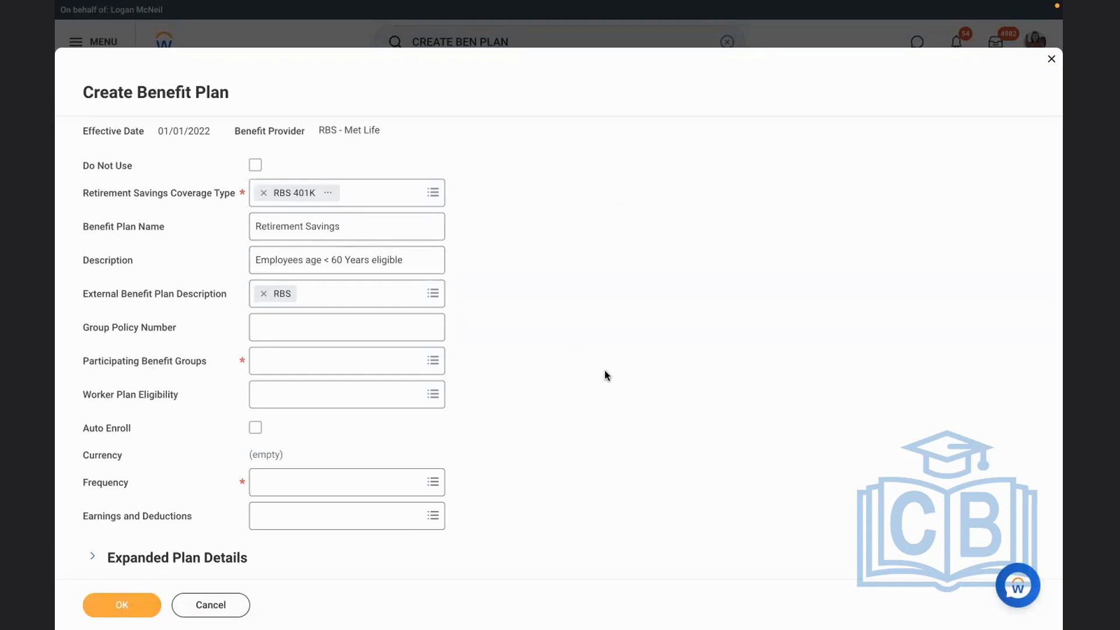
left_click(299, 321)
type("6464784")
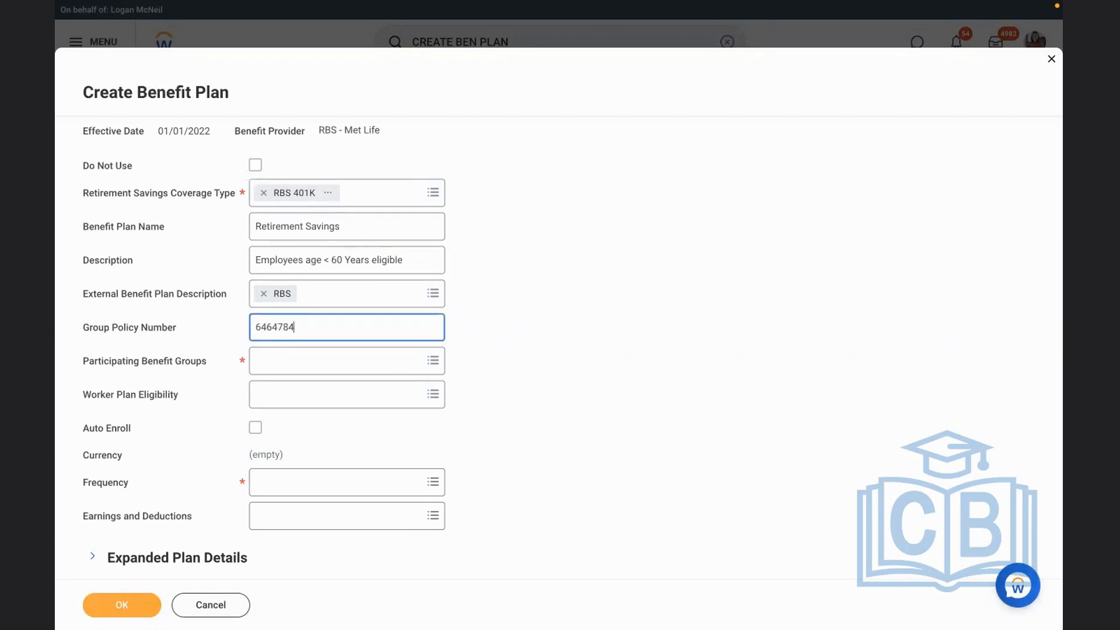
left_click(797, 405)
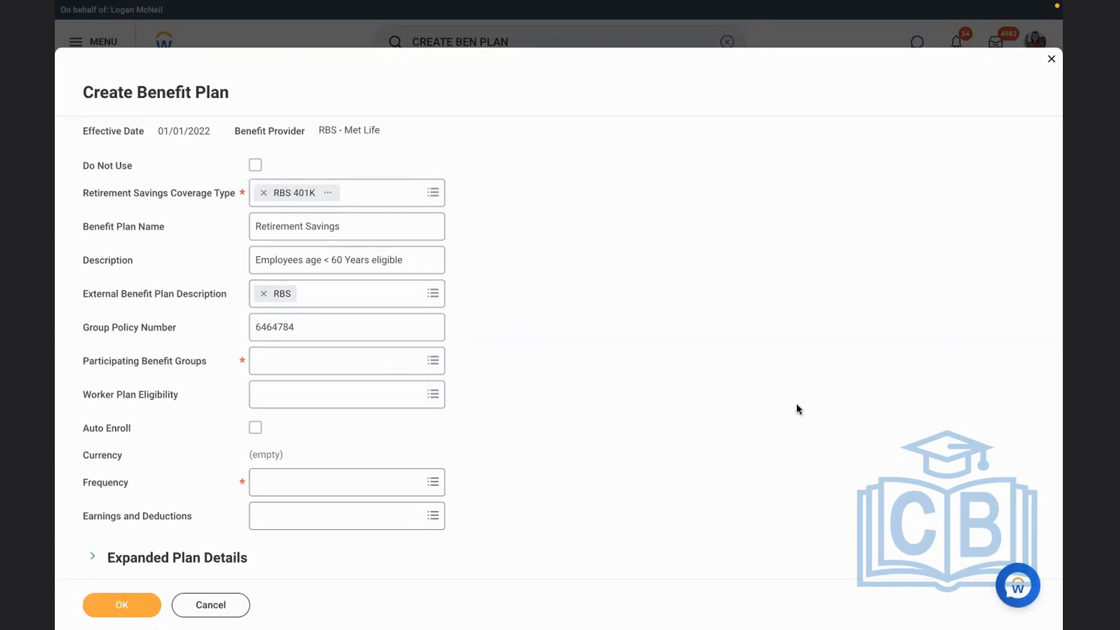
Search the participating benefit groups for US and clear the search
left_click(351, 361)
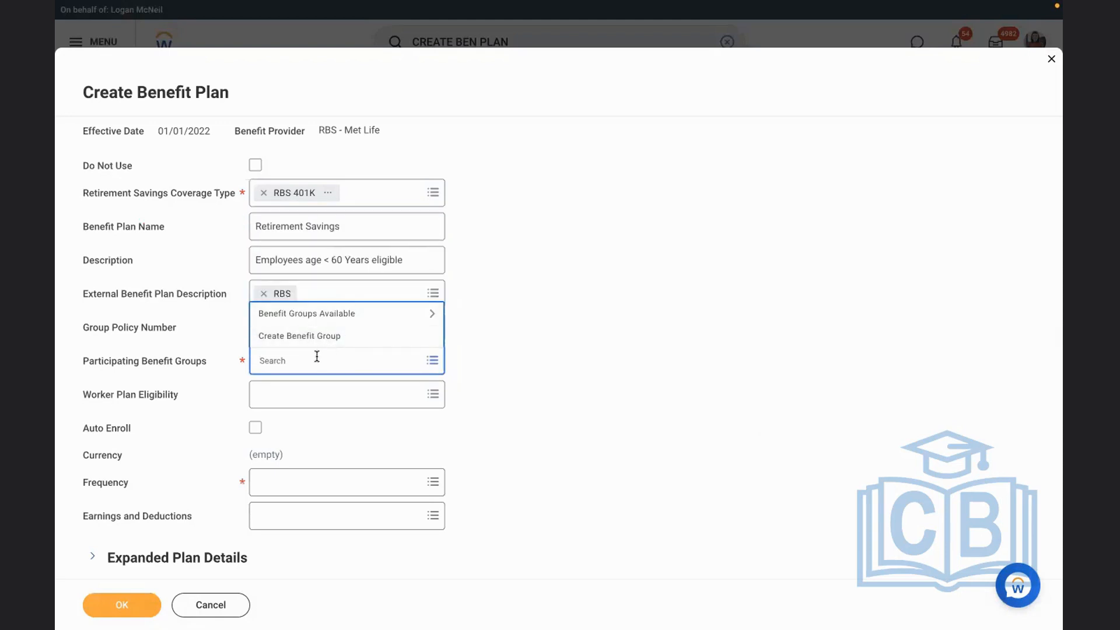
type("US")
key("Return")
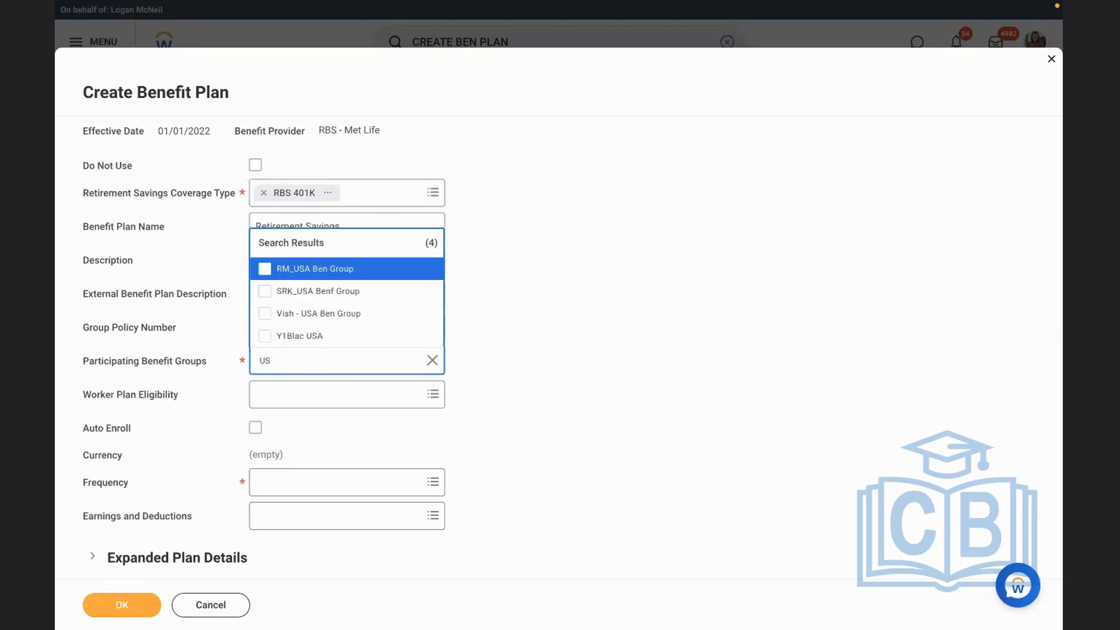
key("Down")
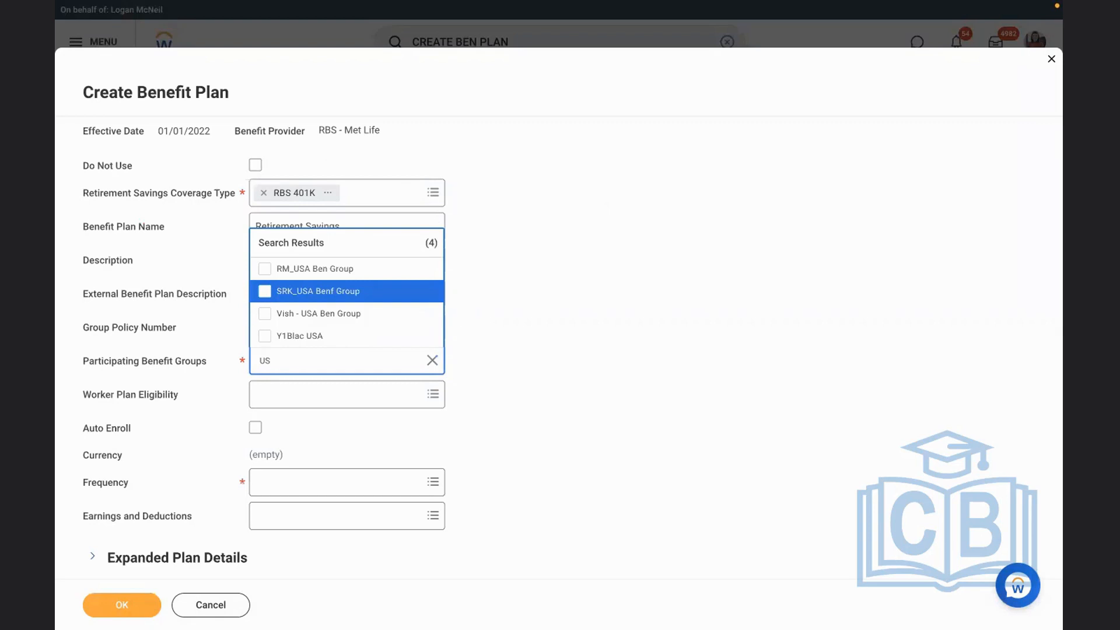
left_click(560, 404)
left_click(429, 362)
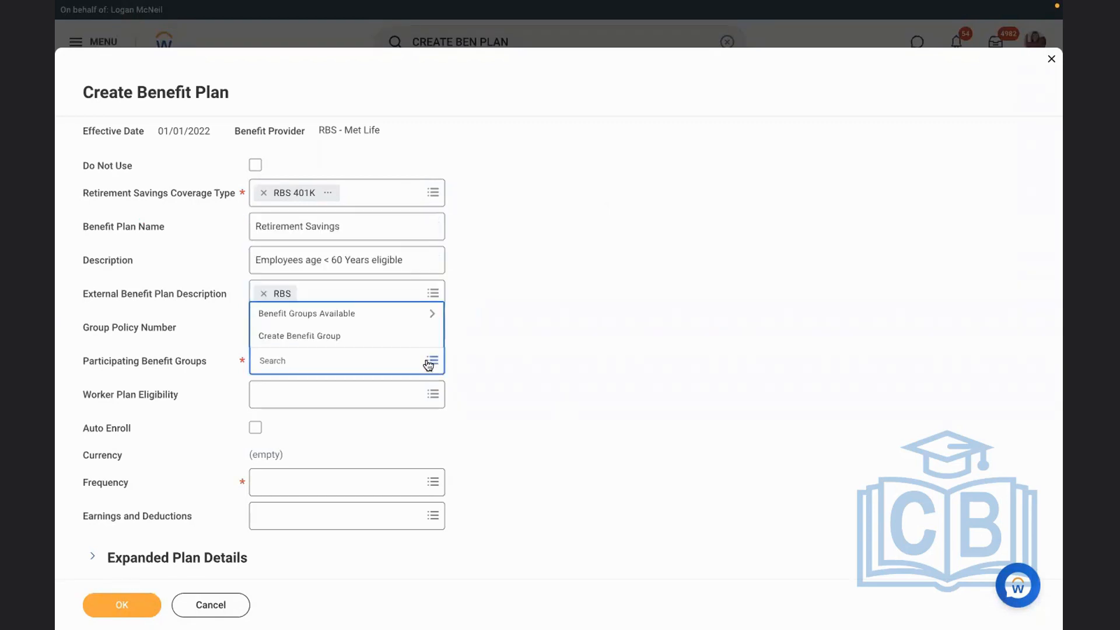
Choose Active Employees in U.S. - Salaried from the available benefit groups as the plan's participating benefit group
left_click(367, 313)
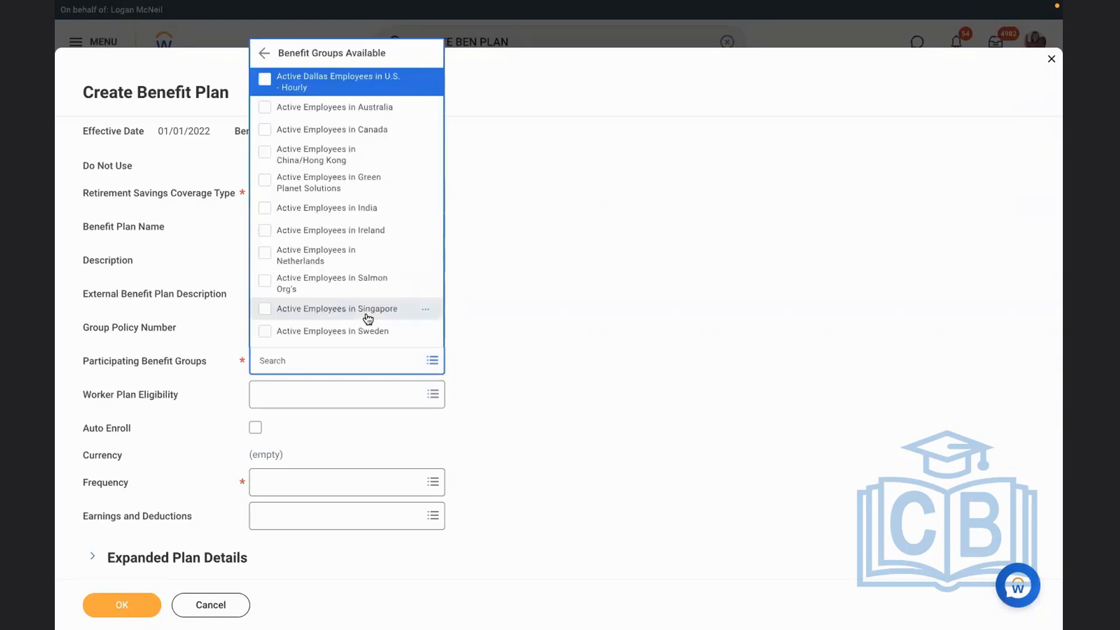
key("Up")
key("Up")
key("Up")
key("Up")
key("Down")
key("Down")
key("Down")
key("Down")
key("Down")
key("Down")
key("Down")
key("Down")
key("Down")
key("Down")
key("Down")
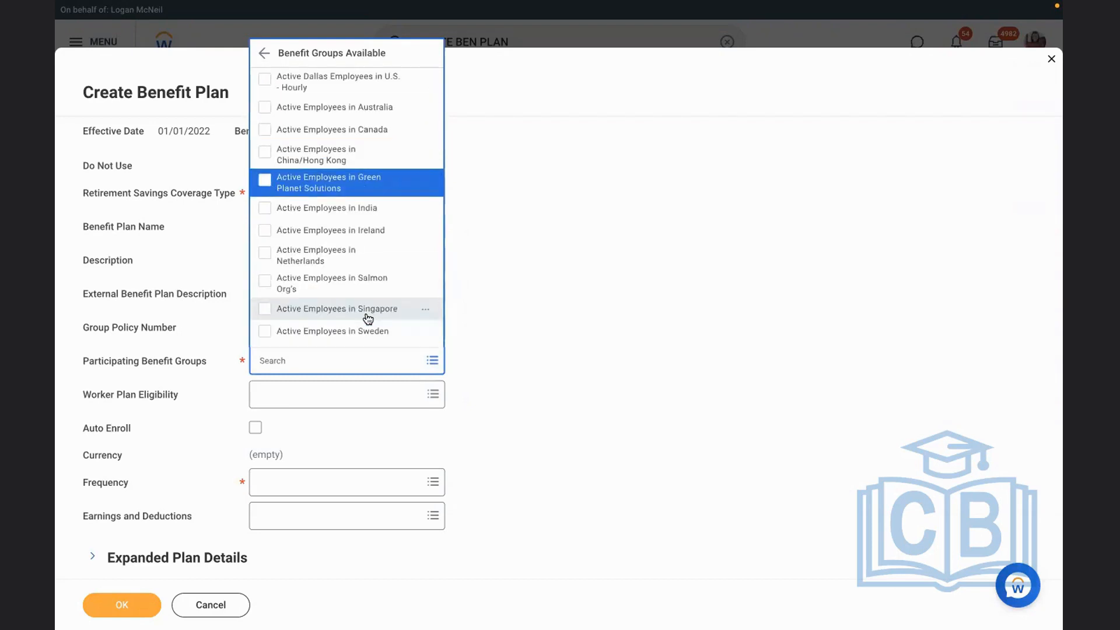
key("Down")
key("Down")
key("Down")
key("Down")
key("Down")
key("Down")
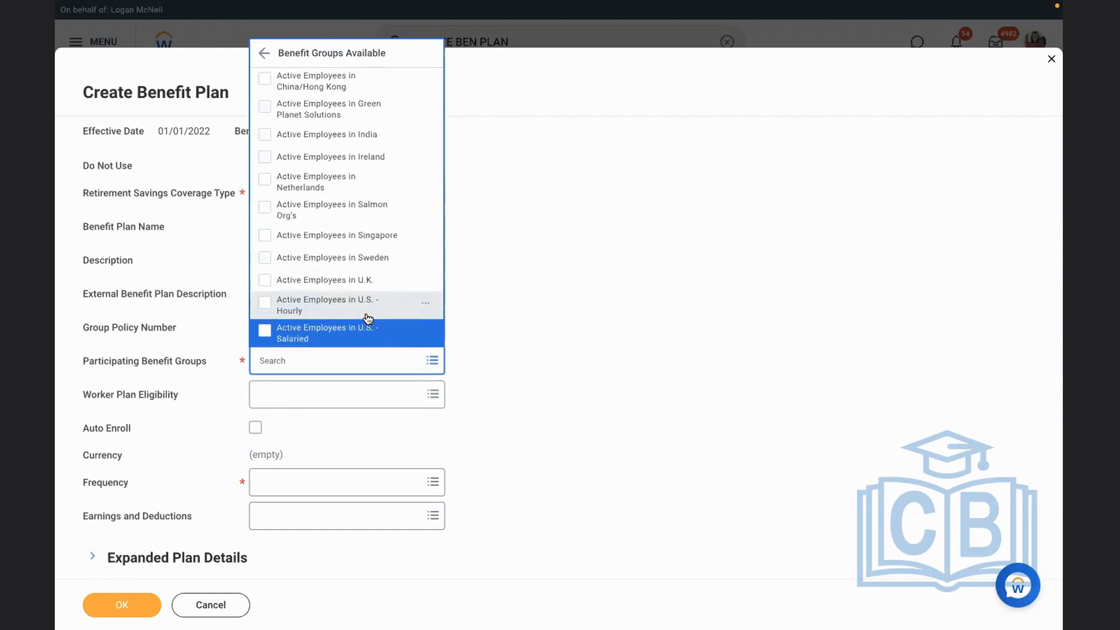
key("Return")
left_click(653, 352)
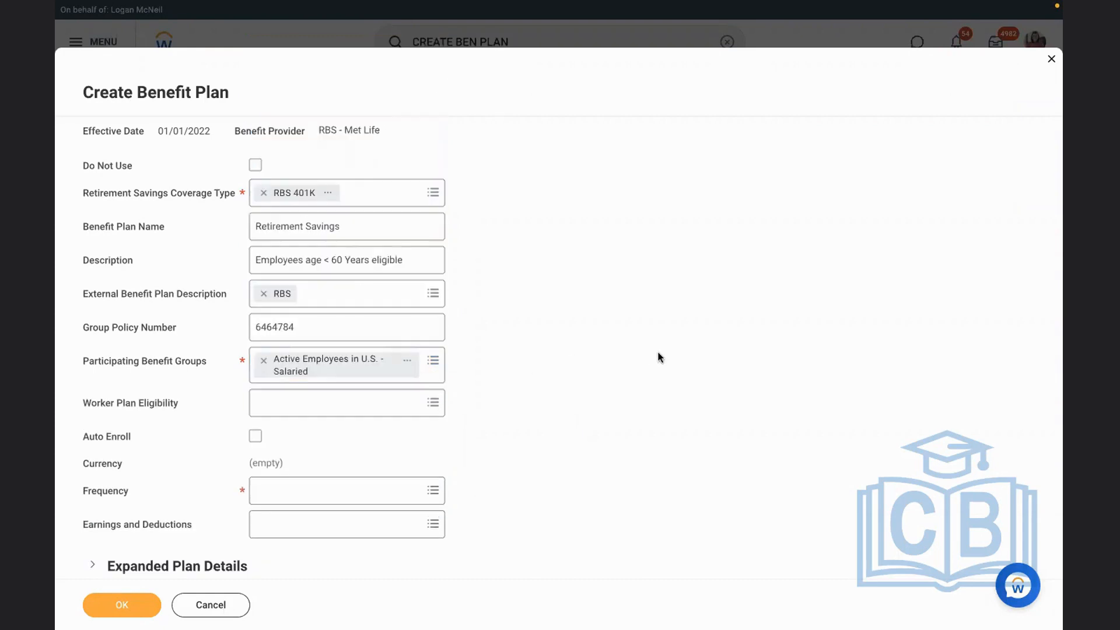
Examine the definitions of the worker plan eligibility rules Employee Age < 65 and EE Age > 60 Years
left_click(338, 408)
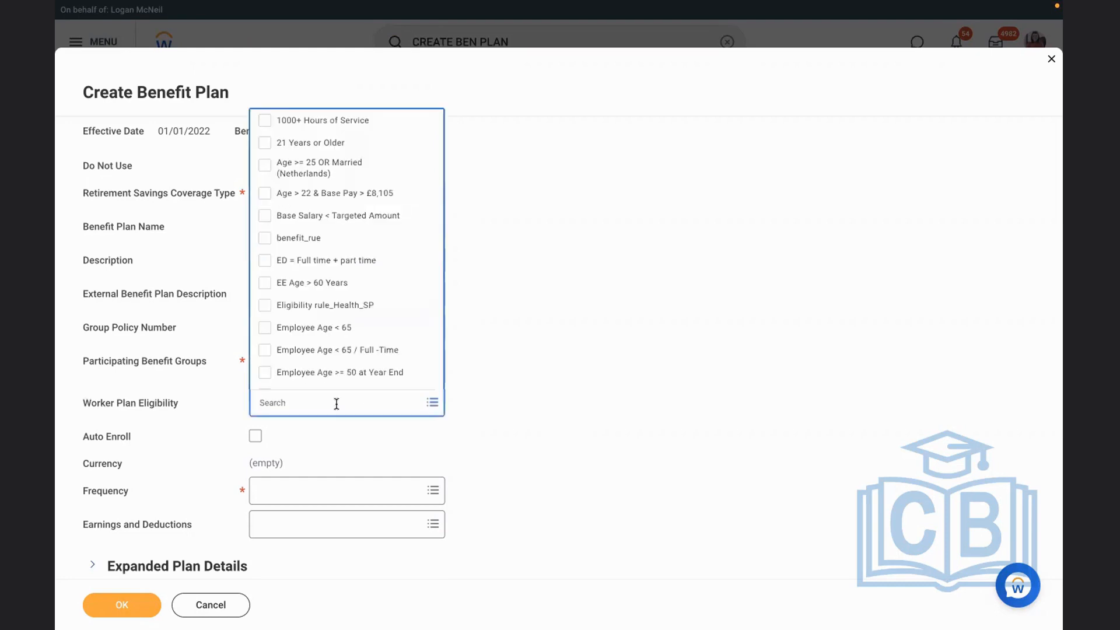
left_click(304, 330)
left_click(425, 328)
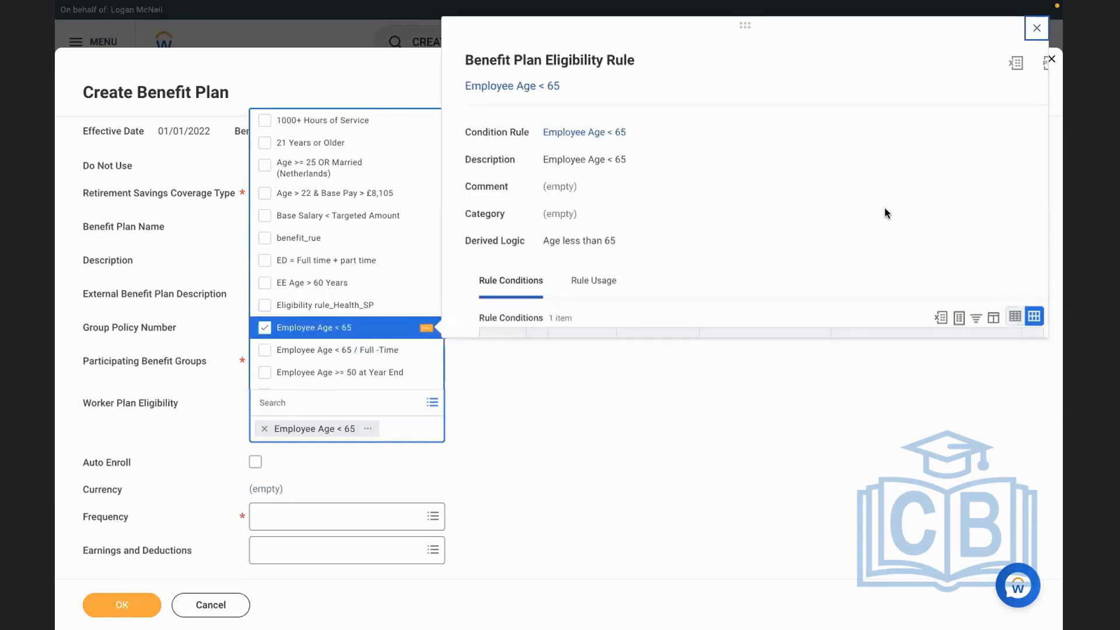
left_click(264, 328)
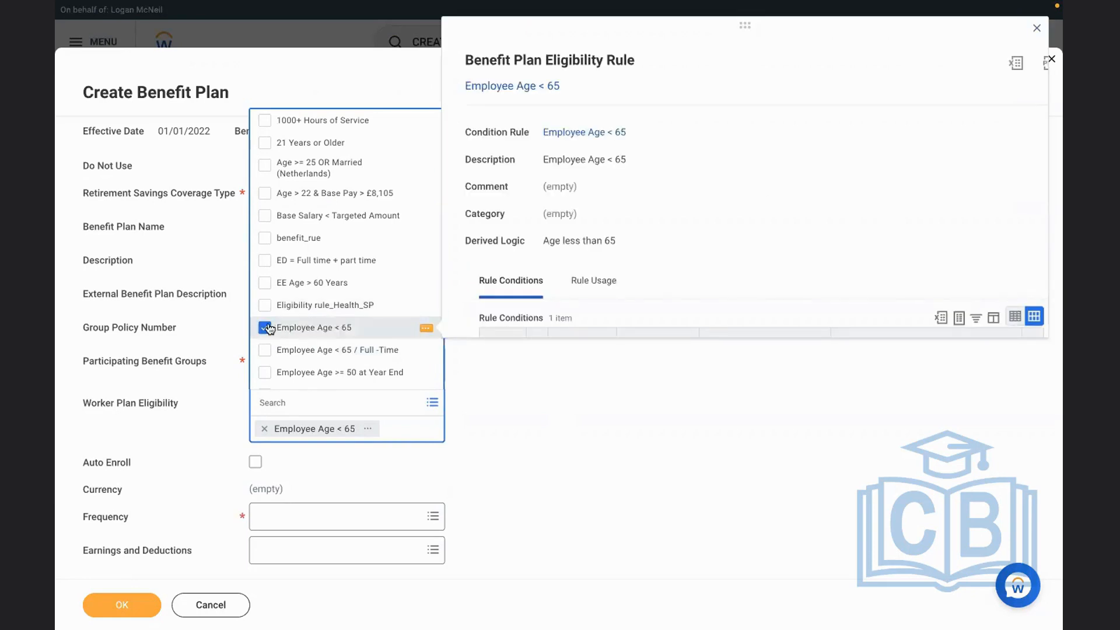
left_click(420, 287)
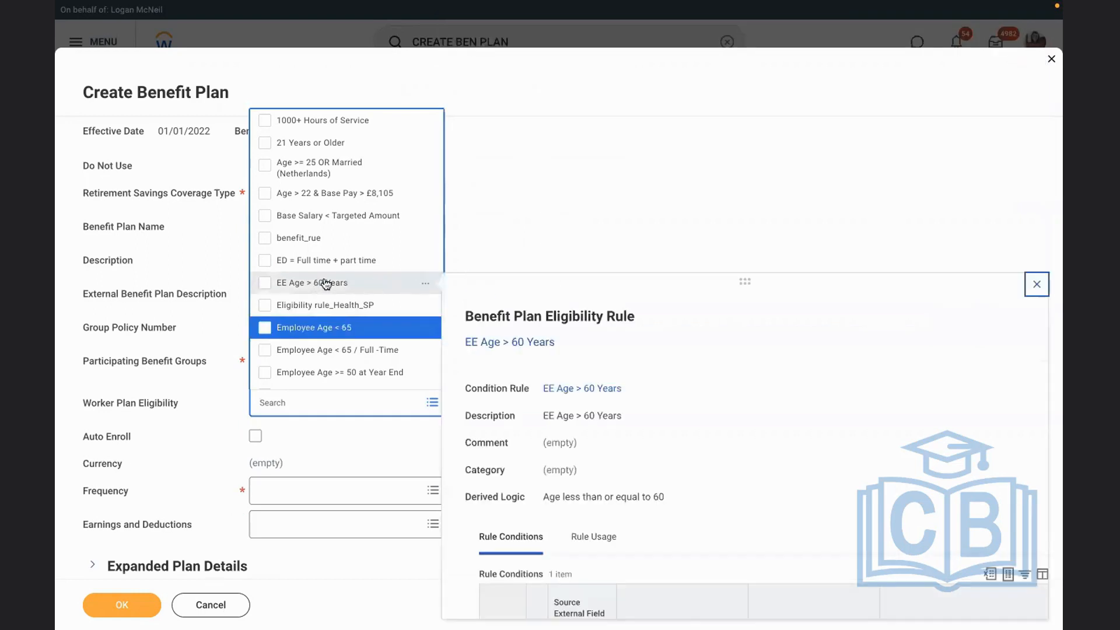
scroll(886, 449, "down", 2)
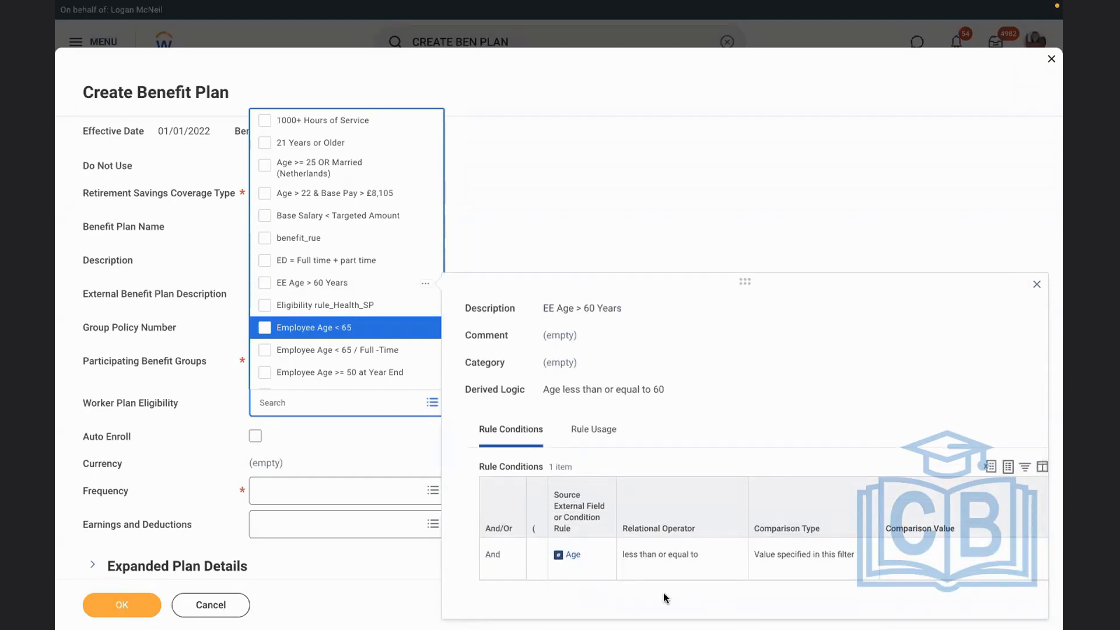
Set the worker plan eligibility to the EE Age > 60 Years rule only
left_click(290, 334)
left_click(544, 286)
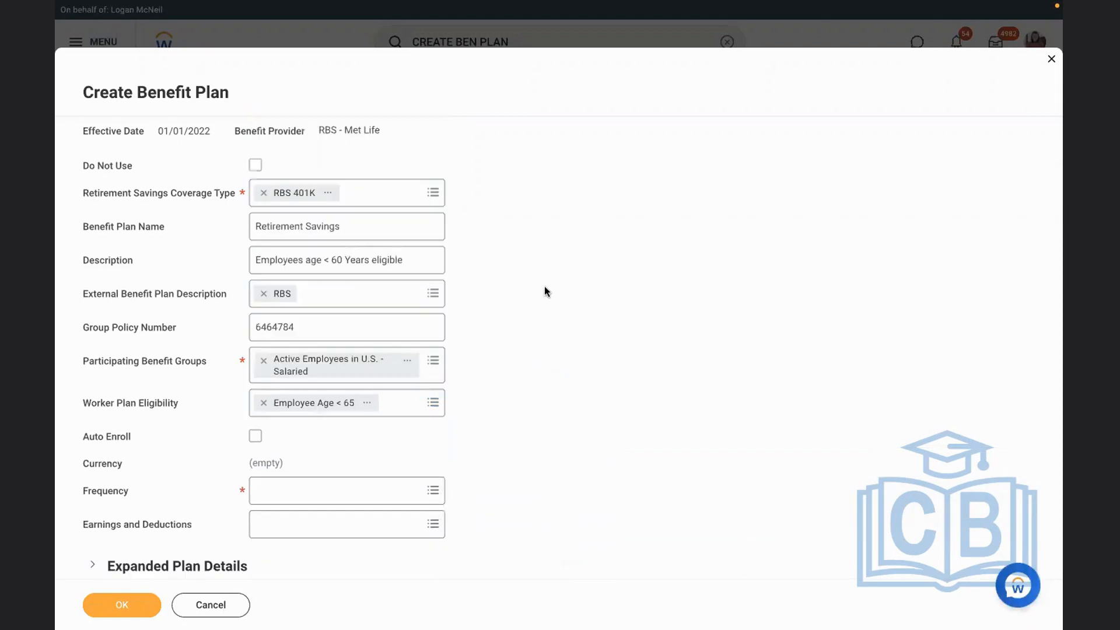
left_click(264, 402)
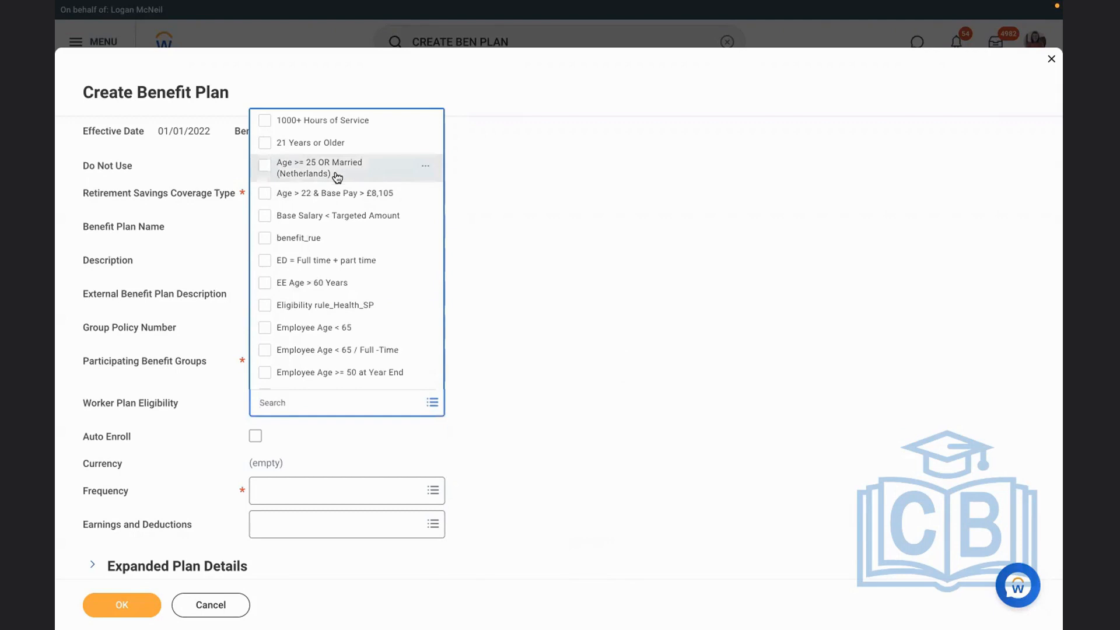
left_click(635, 393)
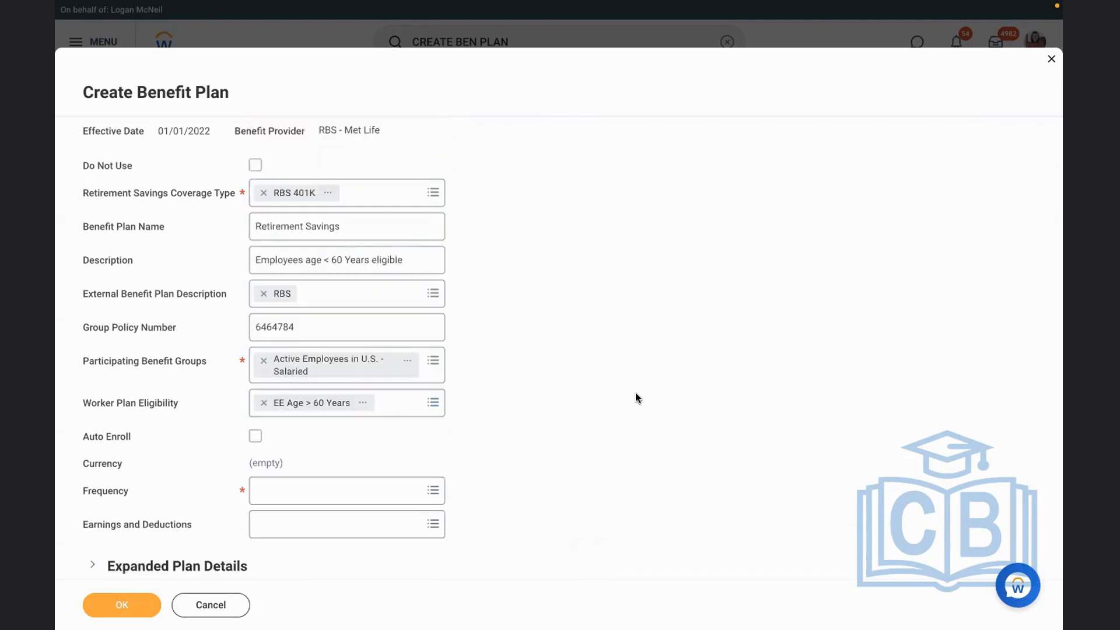
Leave Auto Enroll off and set the benefit plan's frequency to Monthly
scroll(635, 393, "down", 3)
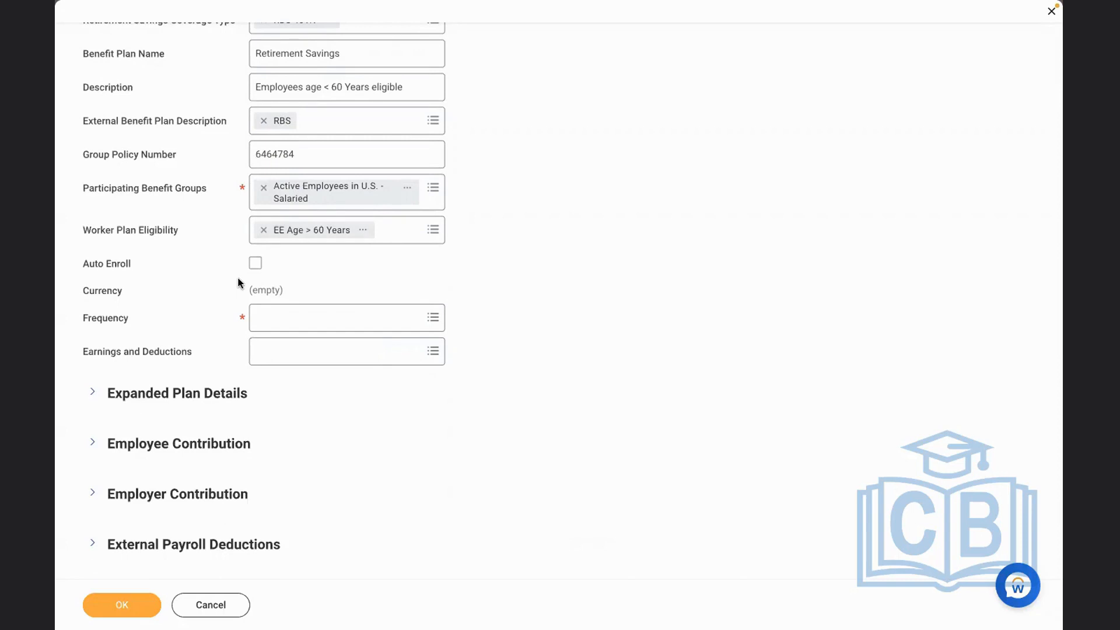
left_click(255, 263)
left_click(255, 263)
left_click(302, 322)
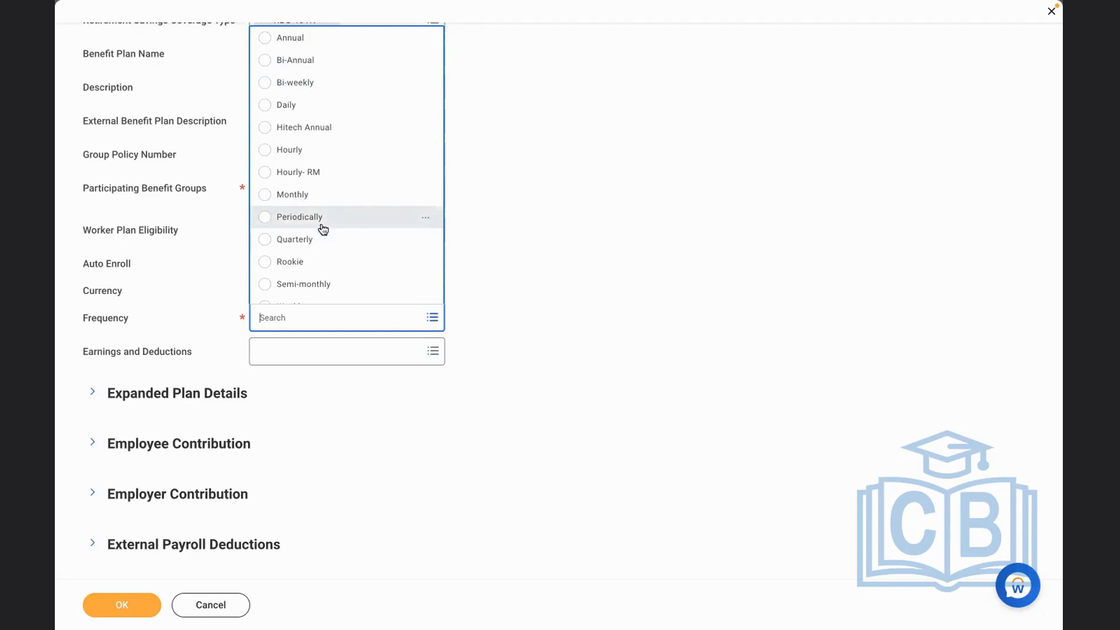
left_click(298, 194)
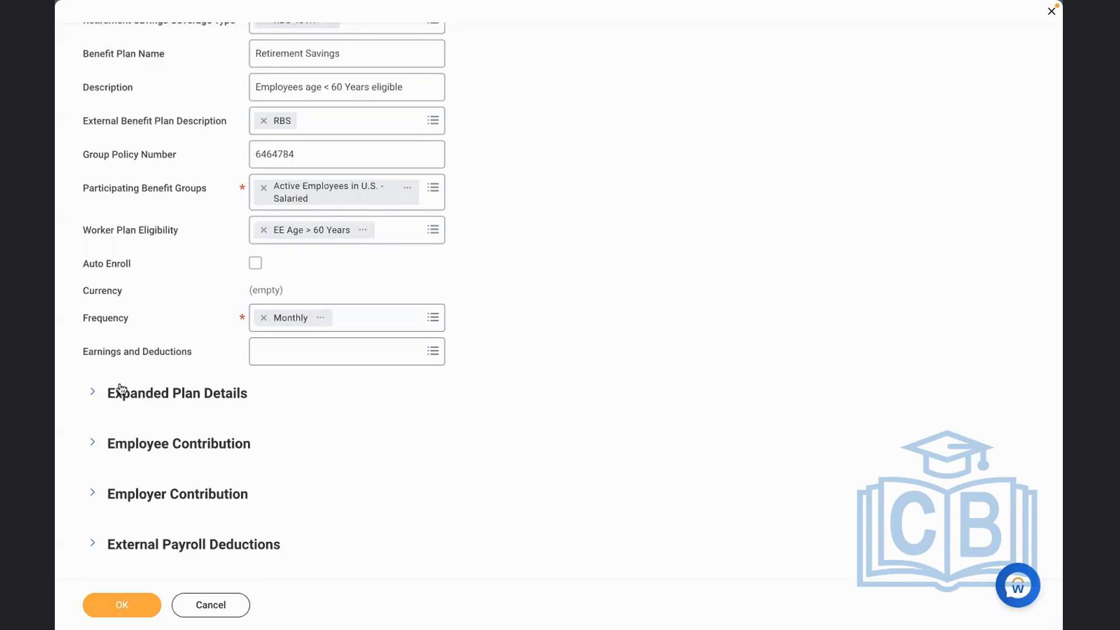
Enter the expanded plan details text "The 401K RBS plan is eligible only Salaried employees in USA and employee age less than60 Years."
left_click(103, 399)
left_click(375, 475)
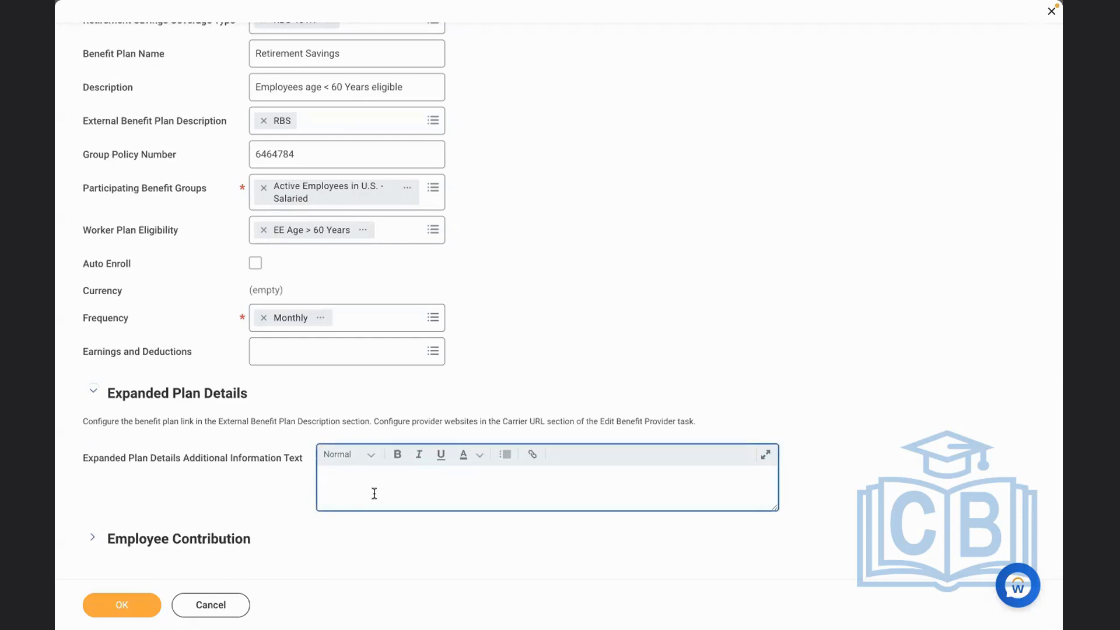
type("The 401K RBS plan is eligible only employ")
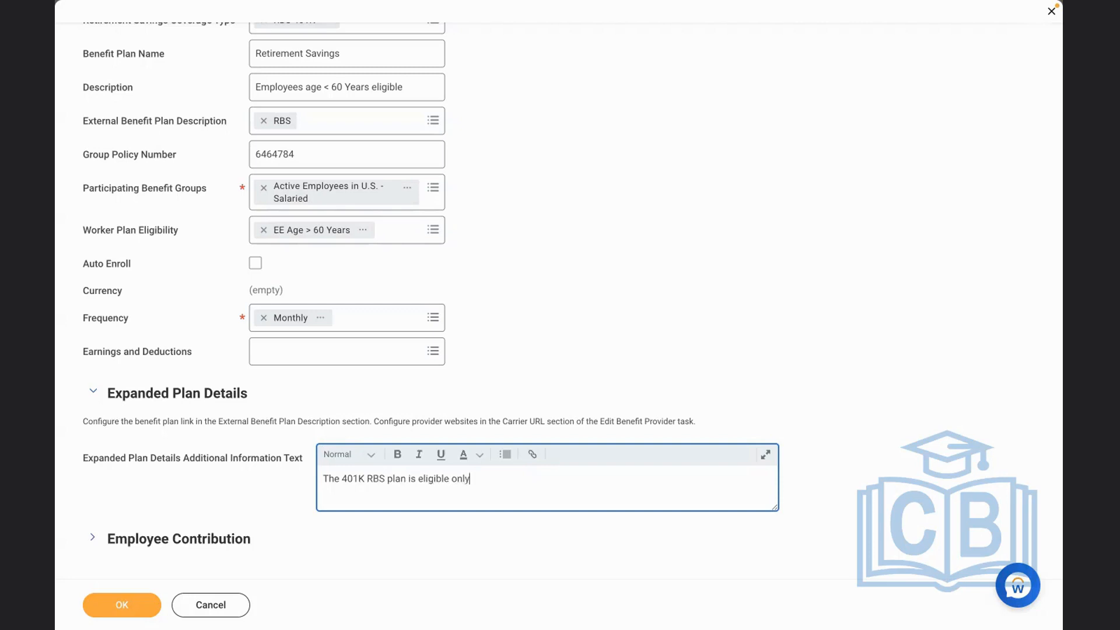
key("BackSpace")
key("BackSpace")
key("BackSpace")
key("BackSpace")
key("BackSpace")
key("BackSpace")
type("Salried employees in USA")
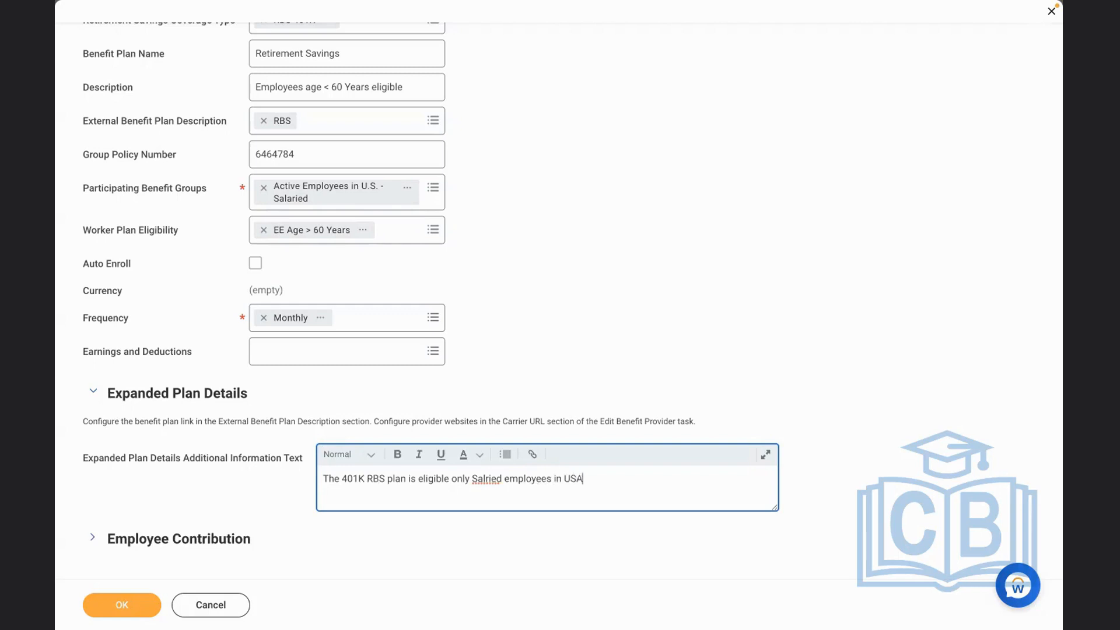
type(" and employee age less than")
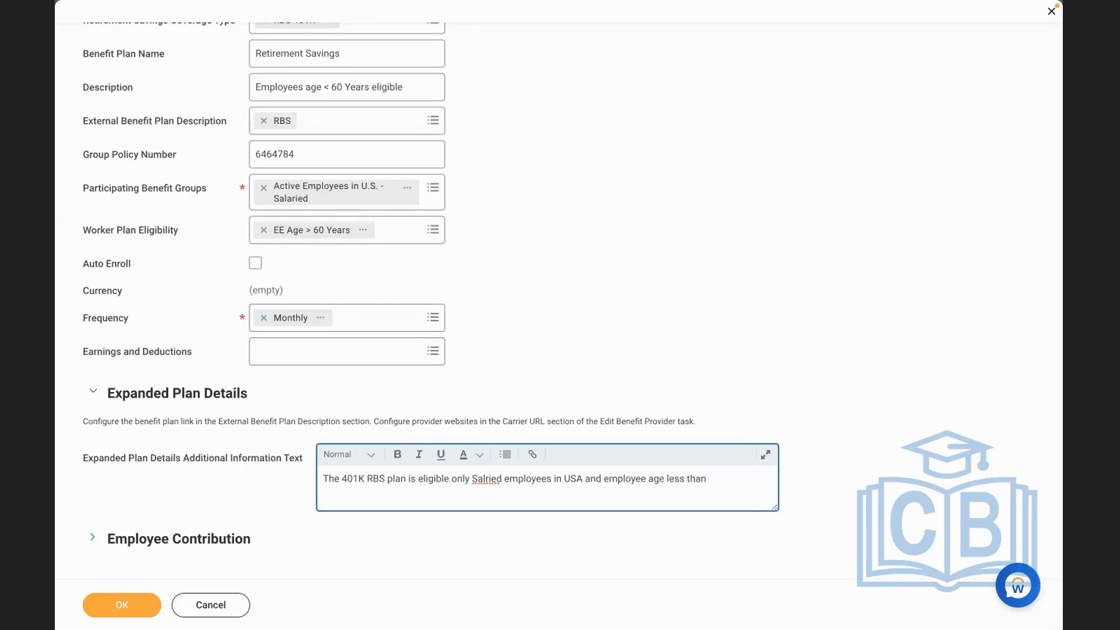
type("60 Years.")
right_click(488, 477)
left_click(554, 369)
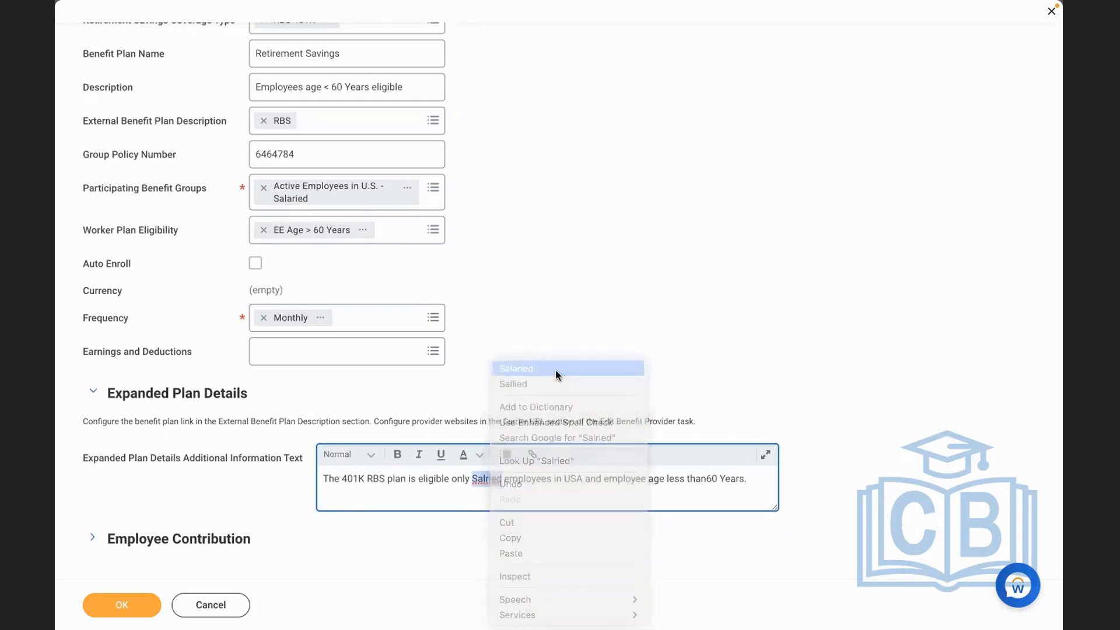
In the employee contribution section, set the contribution amount minimum to 0 and the maximum to 500
scroll(861, 505, "down", 1)
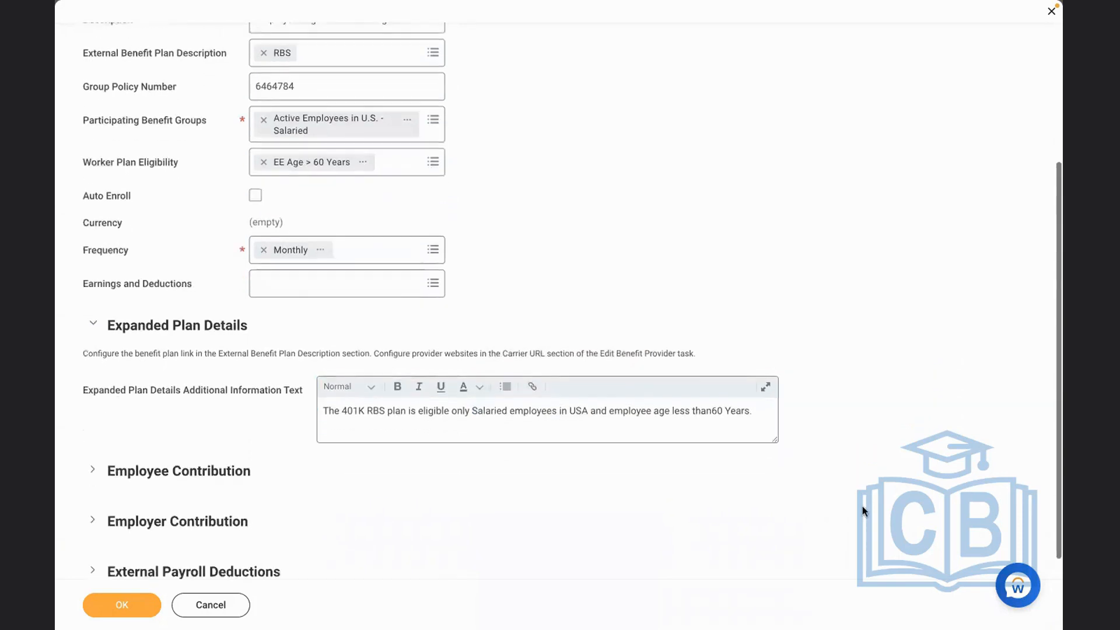
scroll(862, 510, "down", 1)
left_click(227, 448)
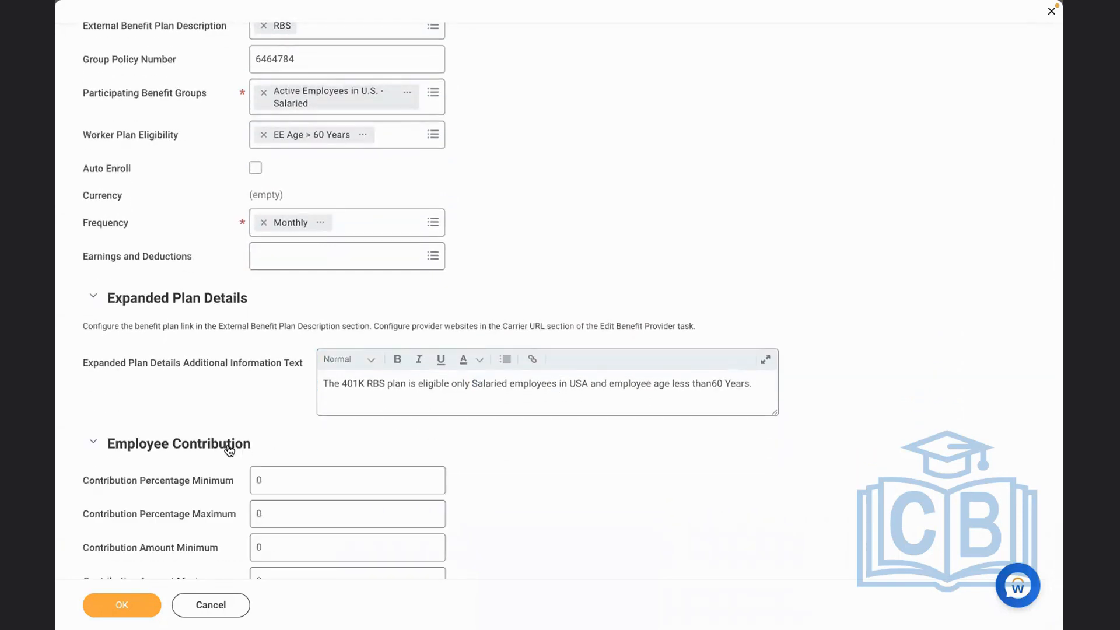
scroll(554, 487, "down", 2)
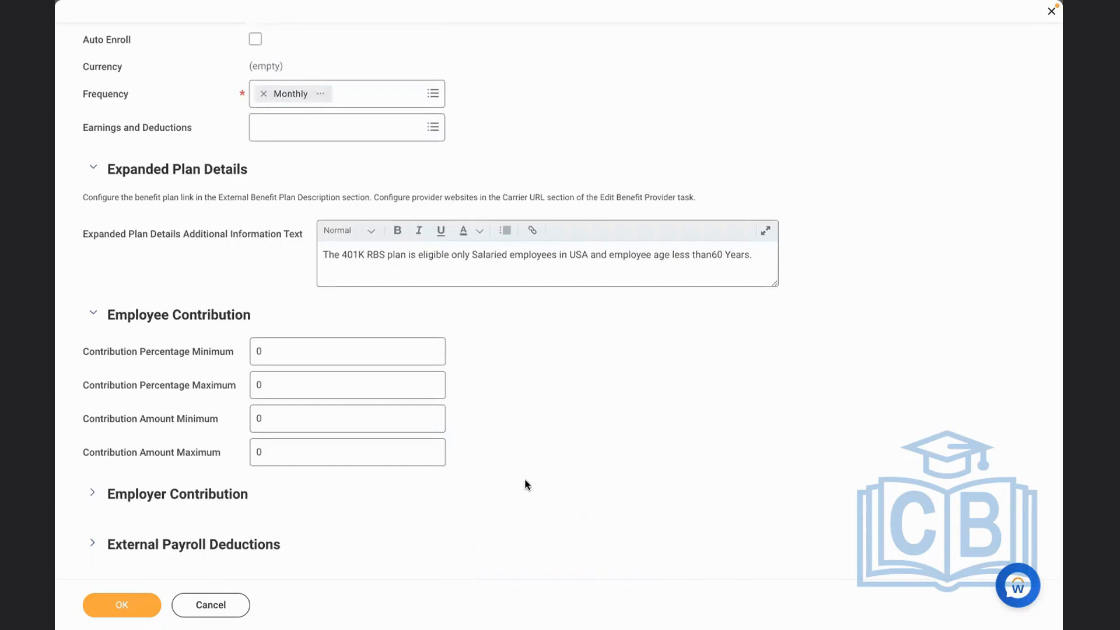
left_click(276, 413)
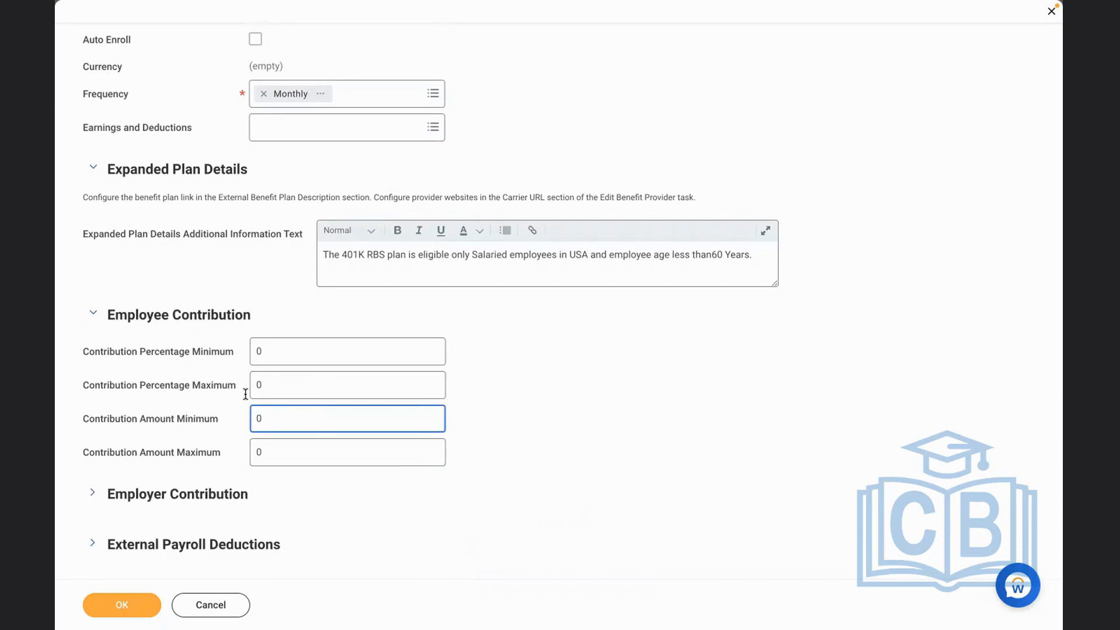
left_click(530, 429)
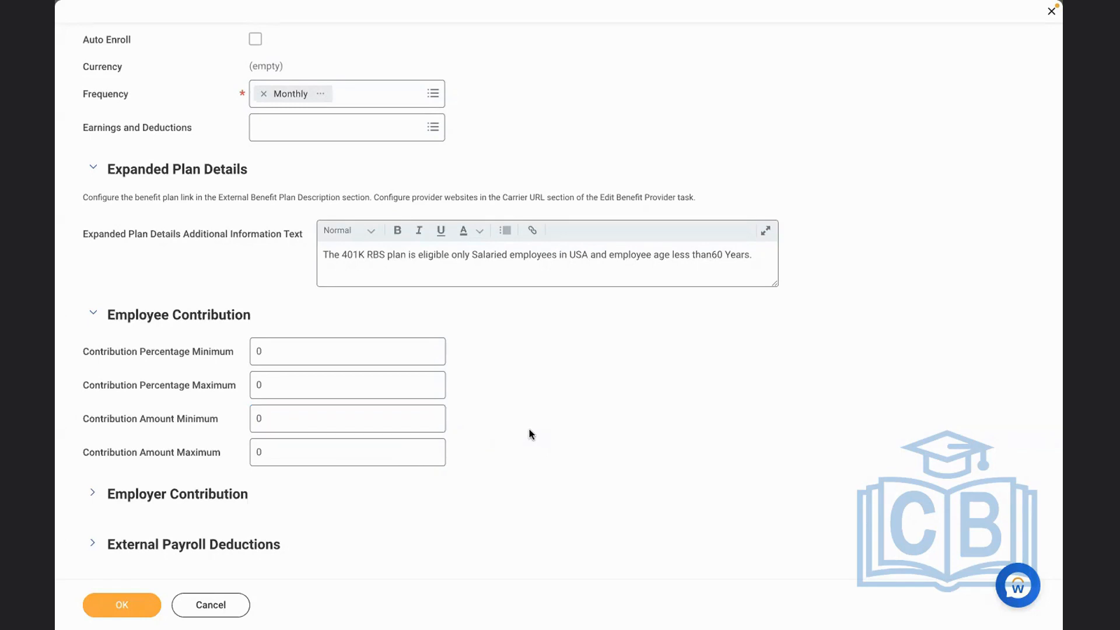
left_click(307, 414)
key("BackSpace")
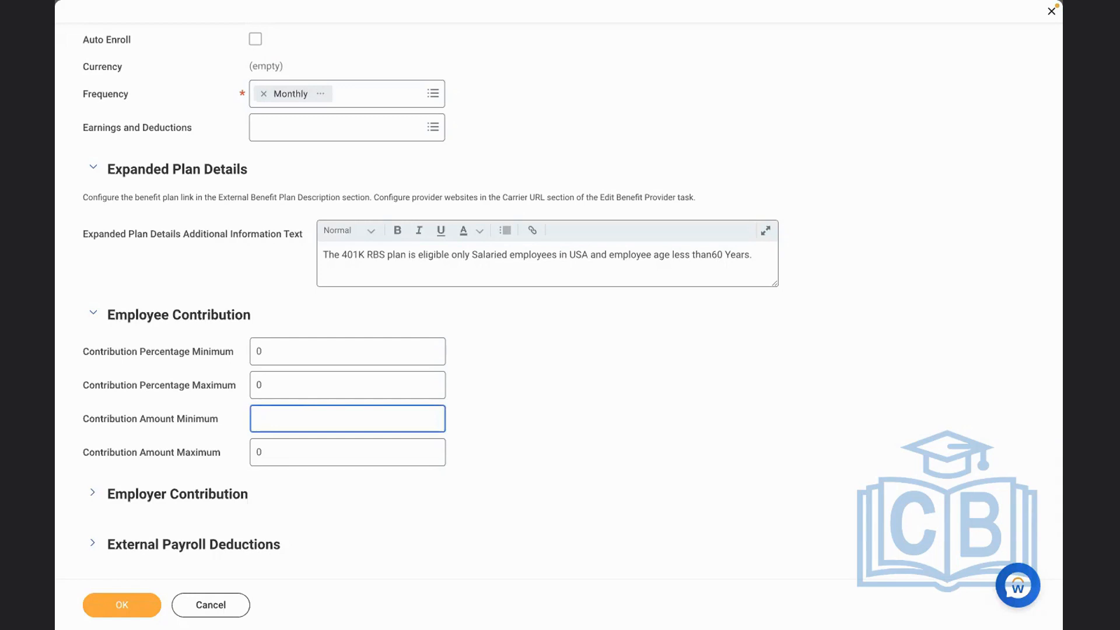
type("0")
left_click(288, 453)
key("BackSpace")
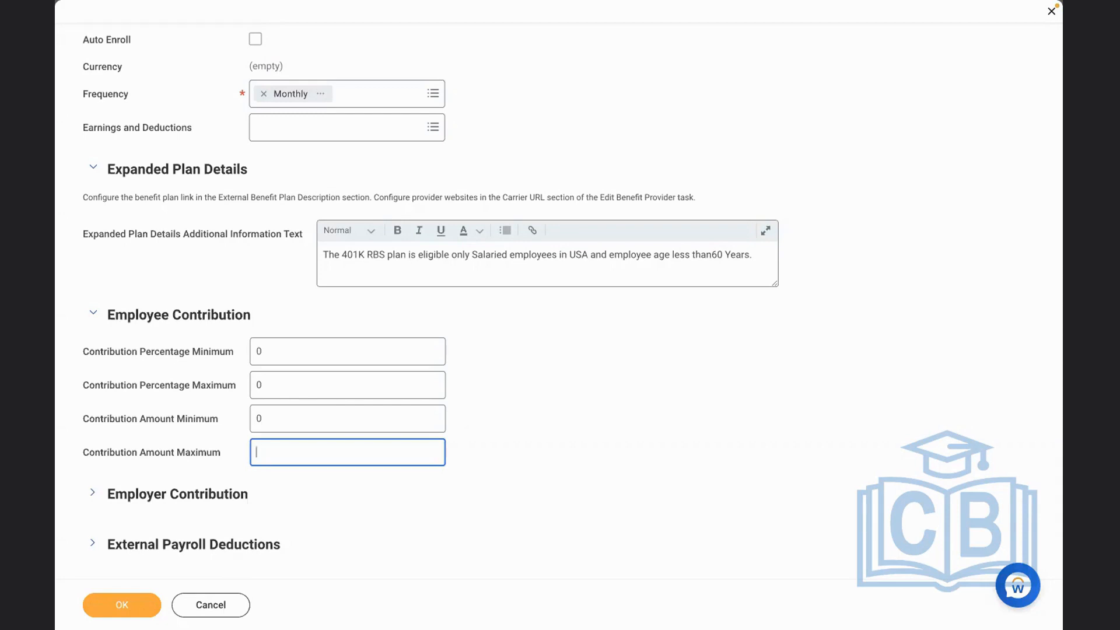
type("1")
type("500")
left_click(617, 470)
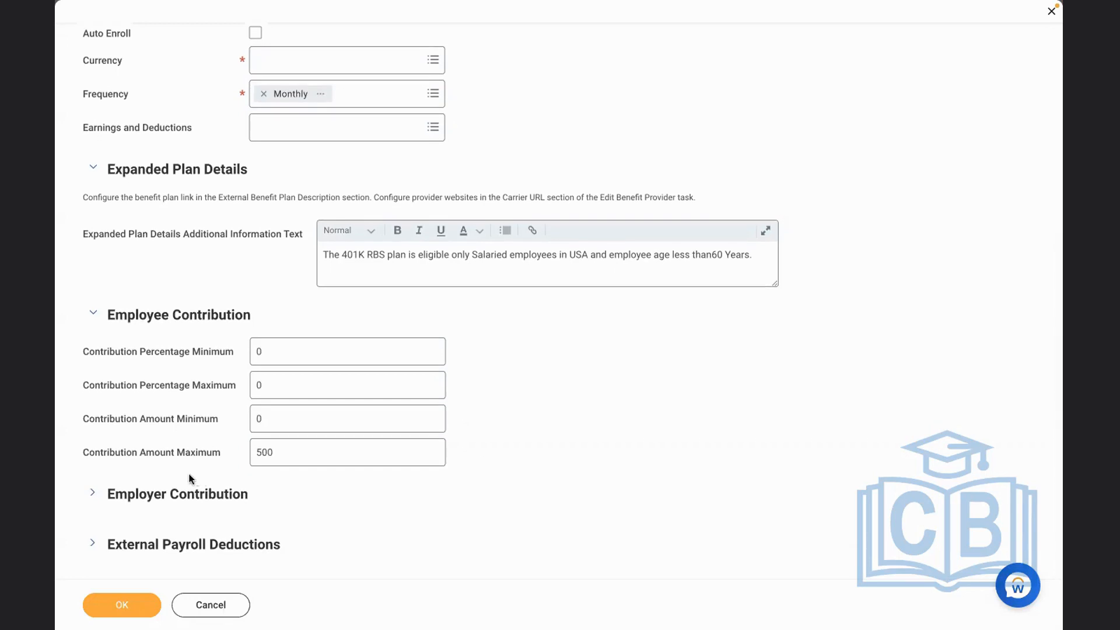
Expand the employer contribution section and set the employer contribution amount to 500
left_click(146, 497)
scroll(607, 469, "down", 2)
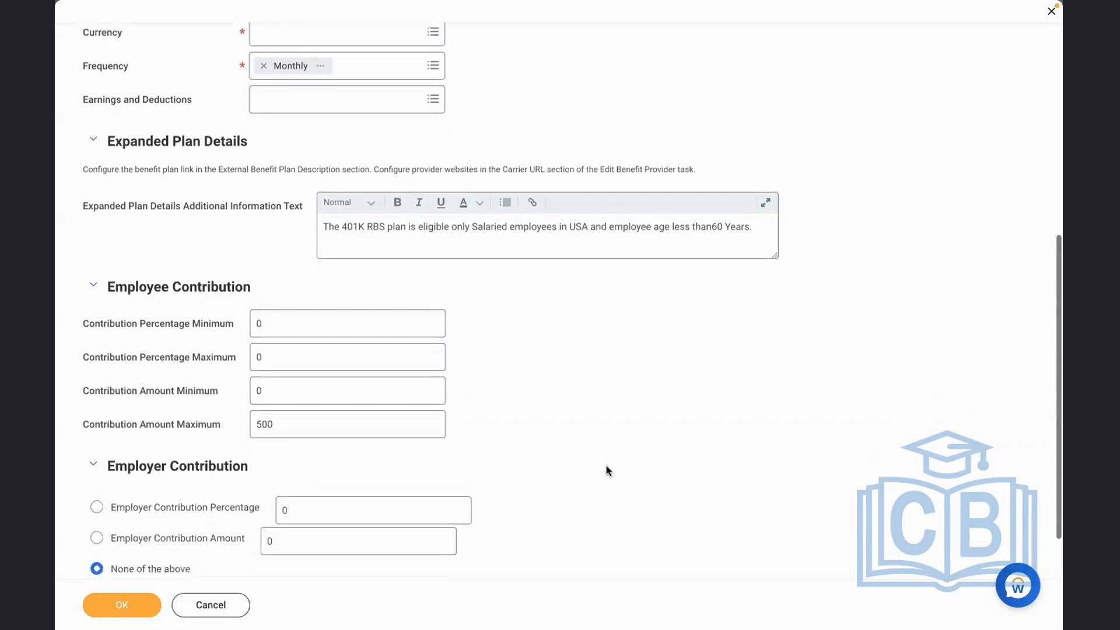
left_click(295, 471)
key("BackSpace")
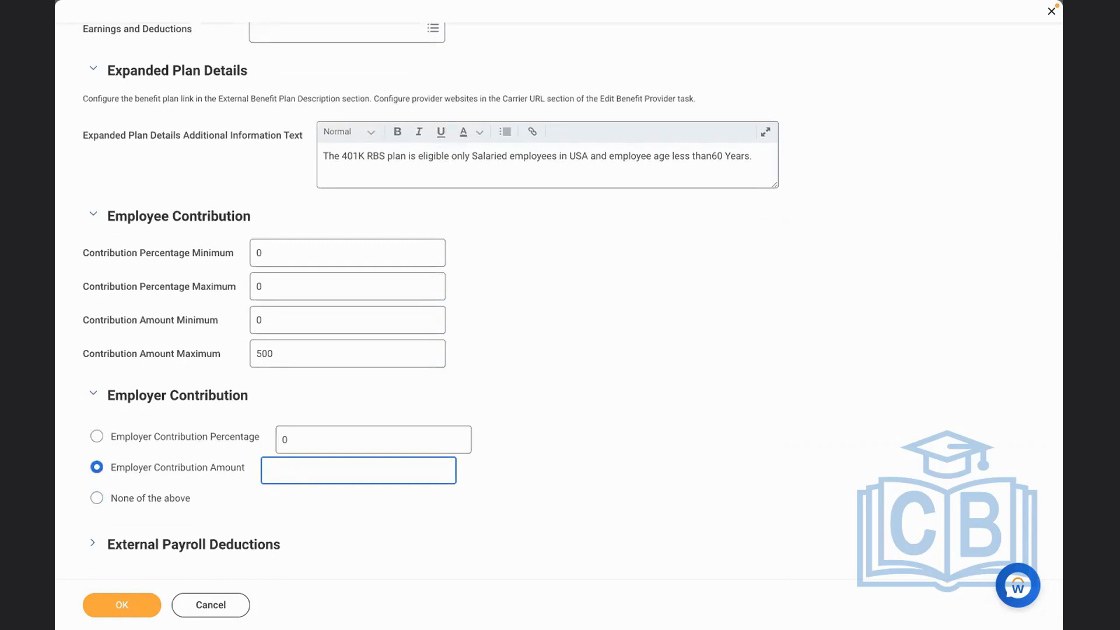
type("500")
left_click(572, 457)
Change the employee contribution amount maximum to 18500
left_click(311, 351)
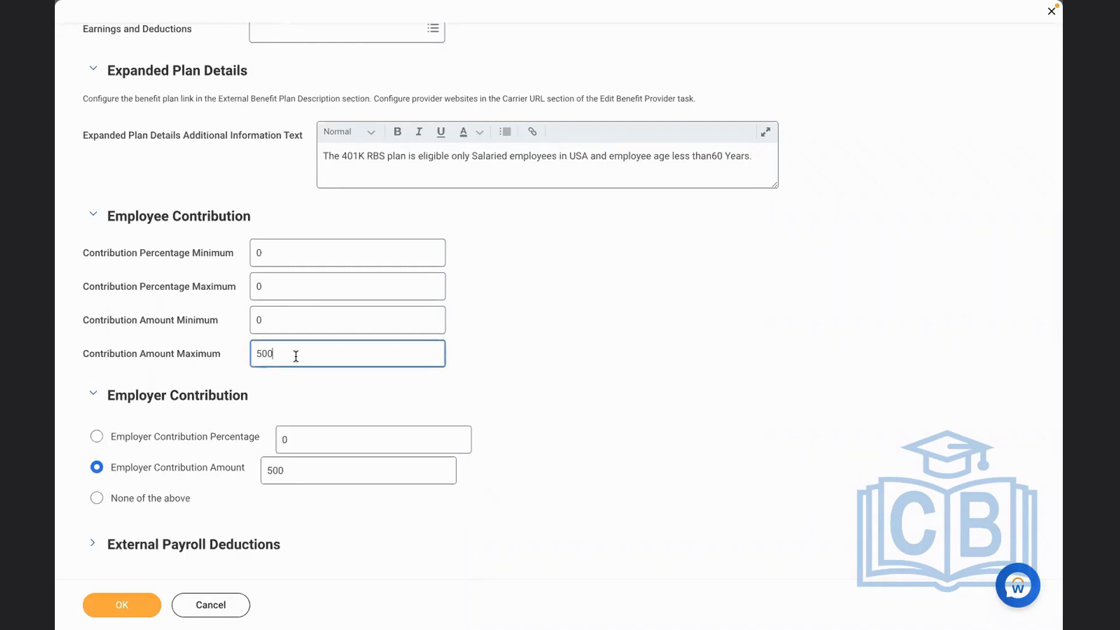
key("BackSpace")
key("BackSpace")
key("BackSpace")
type("18500")
left_click(653, 380)
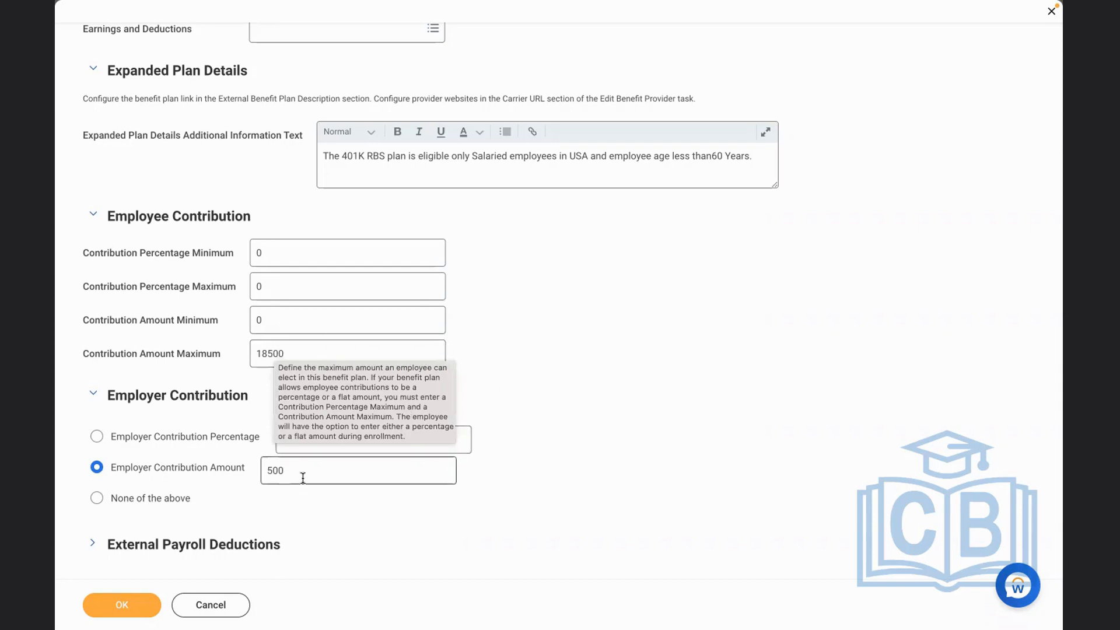
Reset the employer contribution to none, and choose a contribution amount of 100 instead
left_click(138, 503)
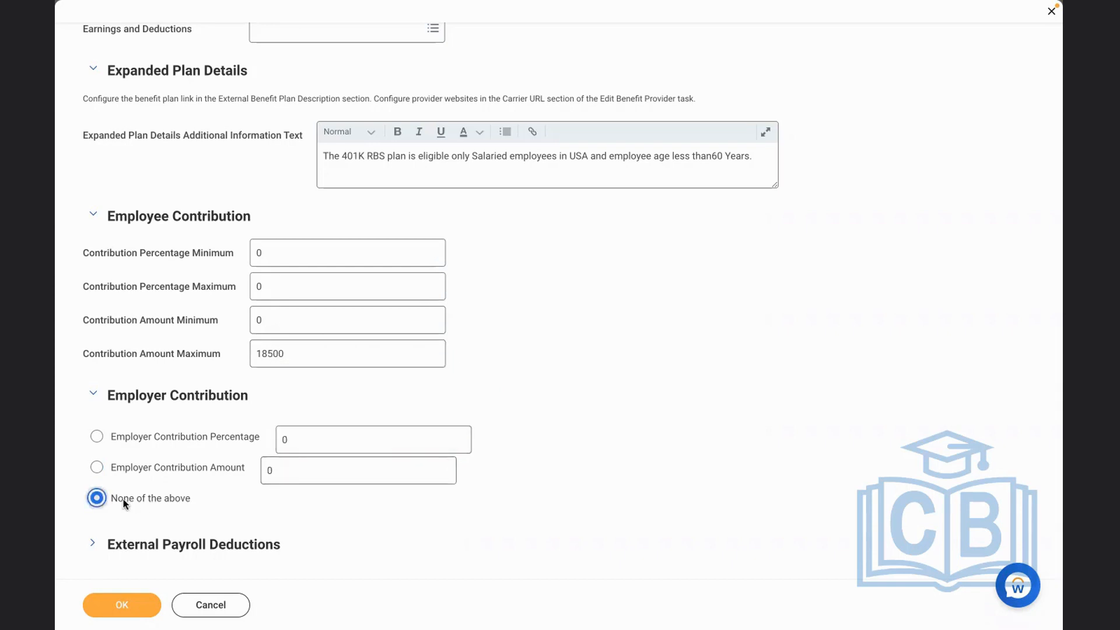
left_click(194, 468)
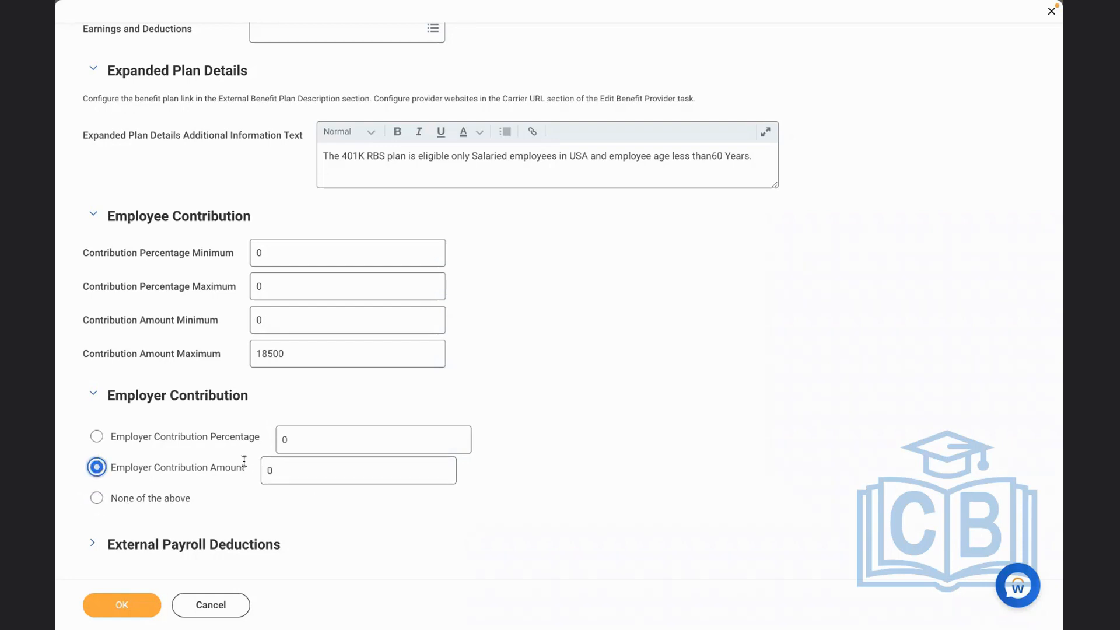
left_click(313, 458)
key("BackSpace")
type("100")
Set the maximum employee contribution amount back to 500
left_click(295, 358)
key("BackSpace")
key("BackSpace")
key("BackSpace")
key("BackSpace")
key("BackSpace")
type("500")
left_click(496, 473)
Expand the external payroll deductions section and review it along with the rest of the plan form
left_click(106, 551)
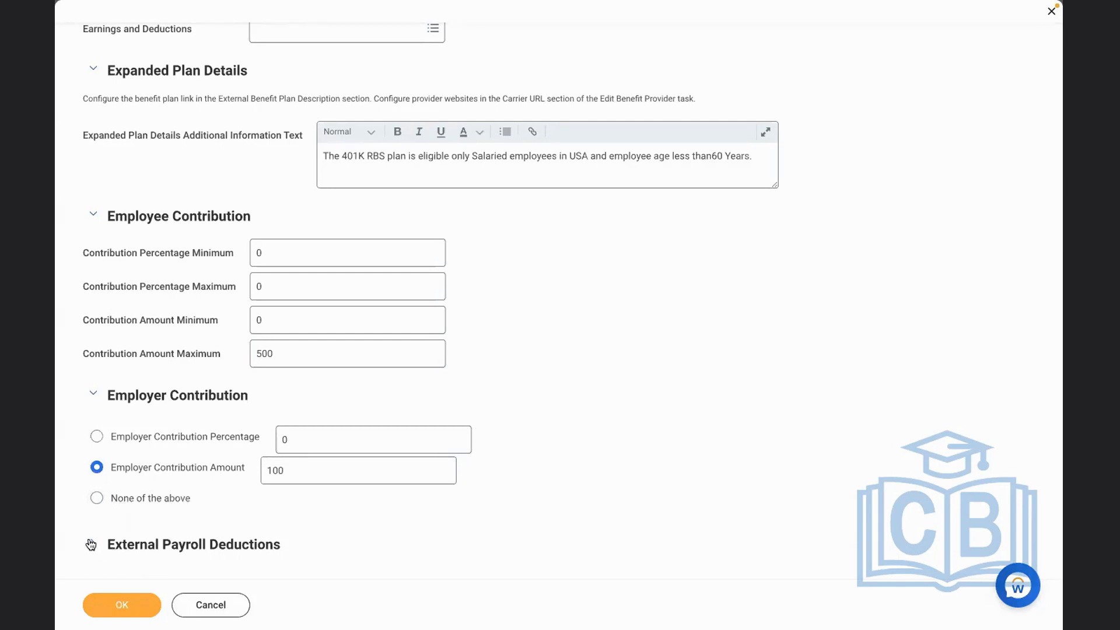
scroll(607, 384, "down", 3)
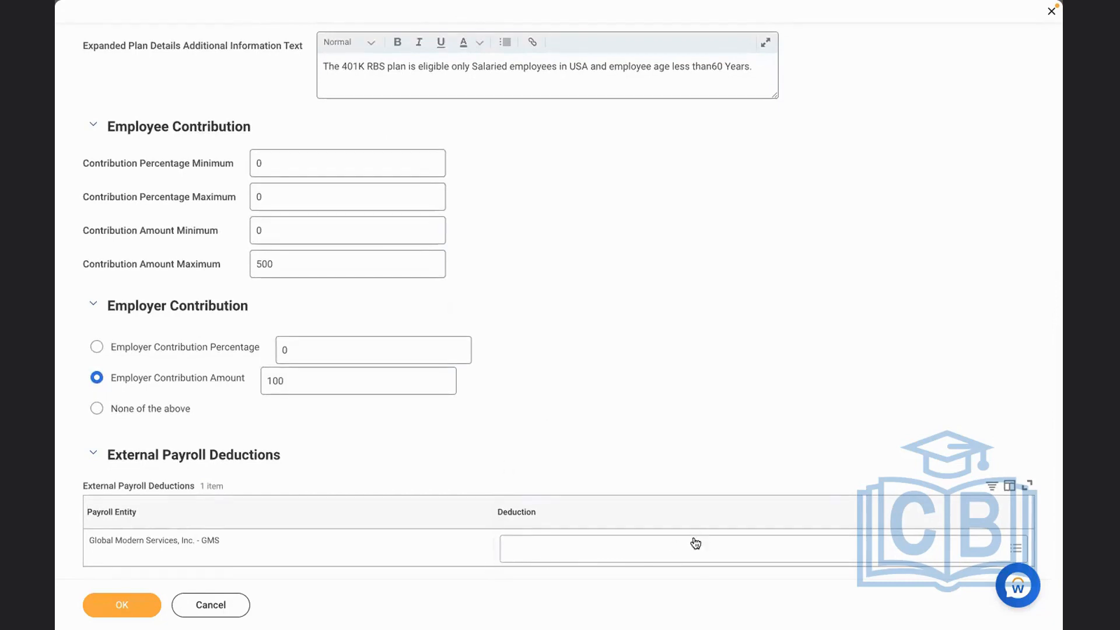
scroll(694, 530, "up", 5)
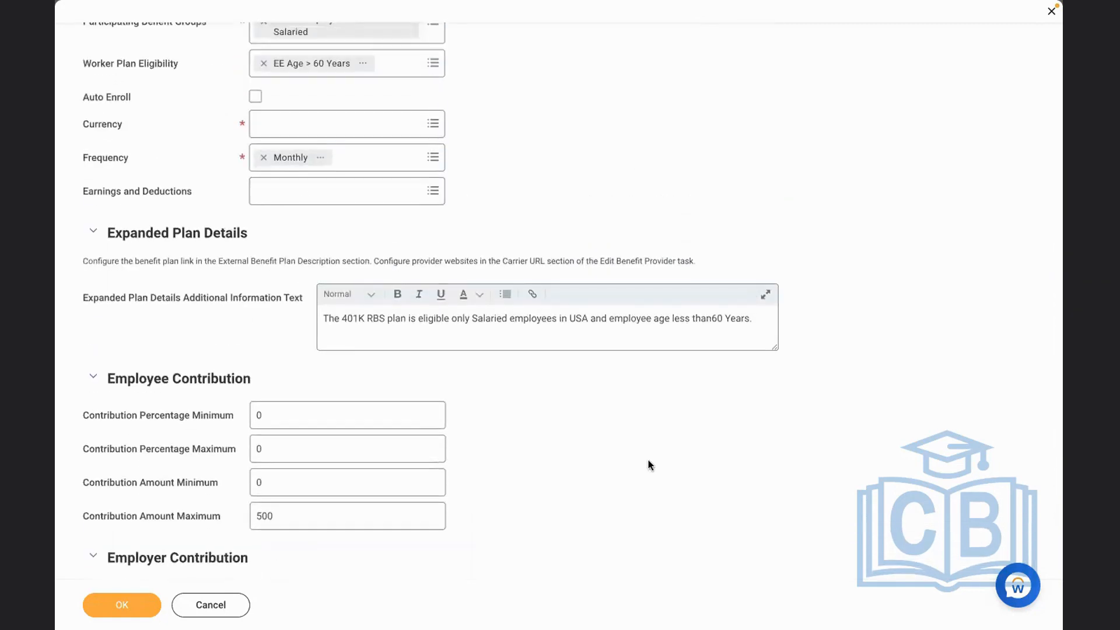
scroll(648, 461, "down", 5)
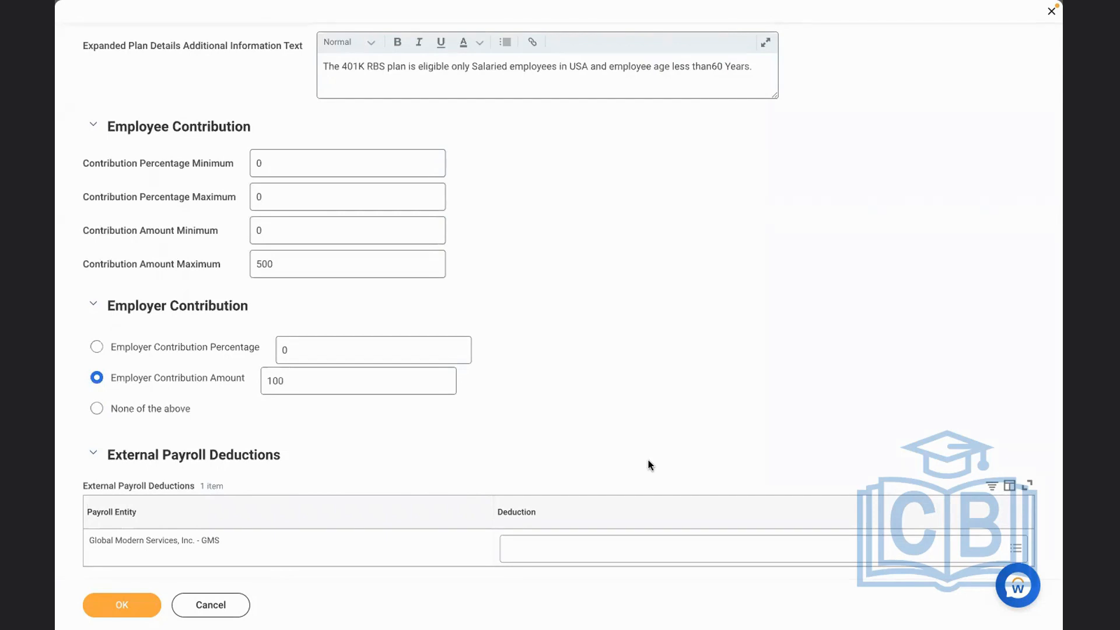
scroll(648, 461, "up", 6)
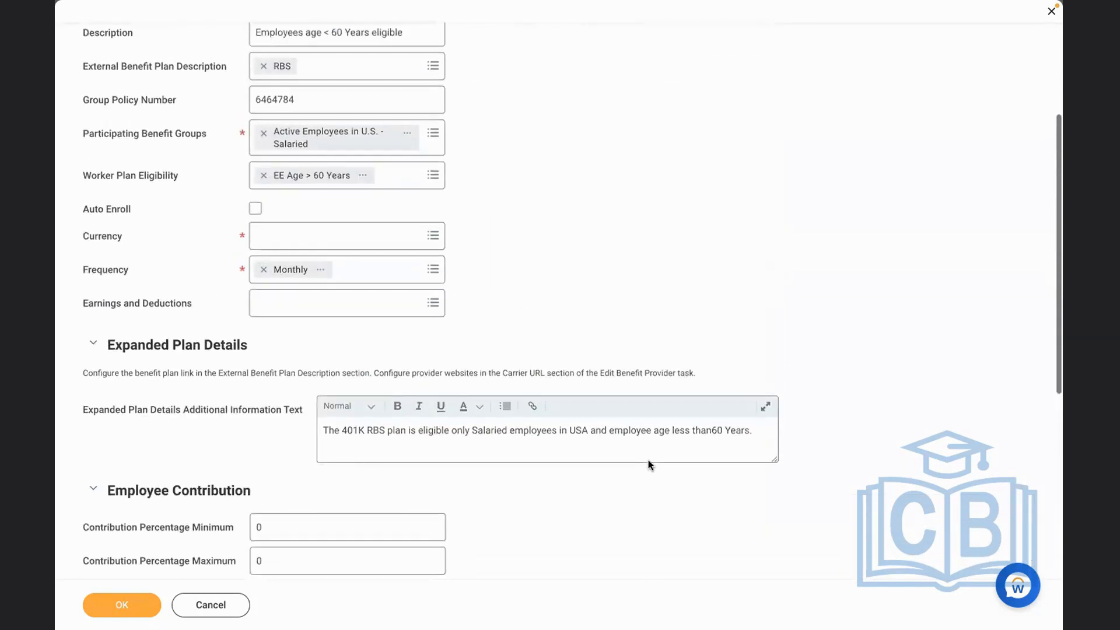
Search the earnings and deductions for 401k, try KCP - 401K Deduction [USA] for the plan, and remove it again
left_click(299, 308)
left_click(526, 300)
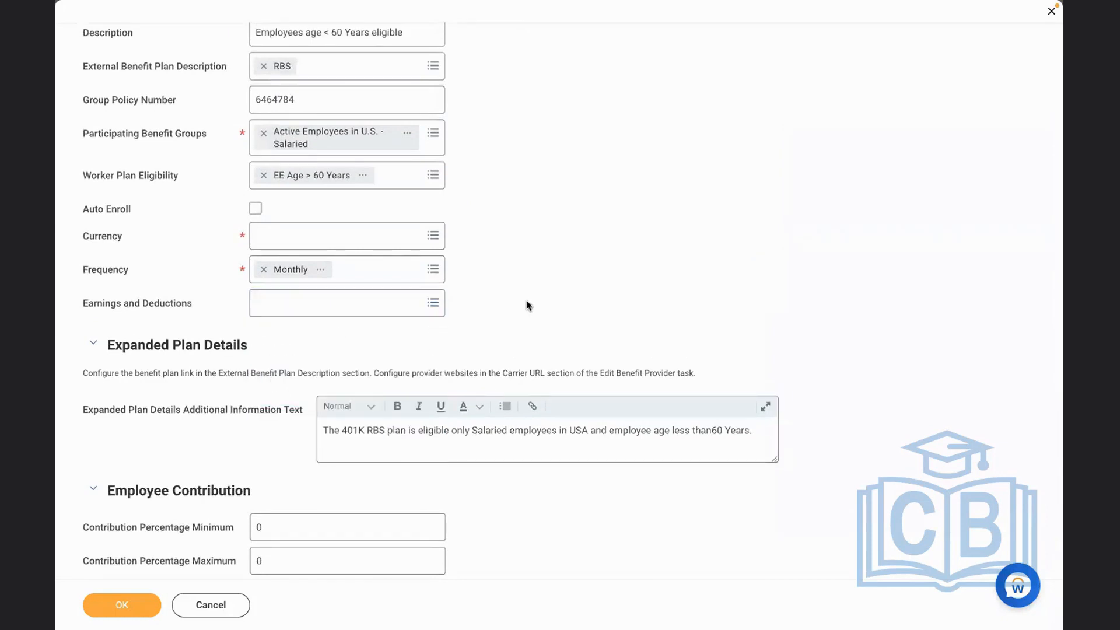
scroll(526, 300, "down", 1)
scroll(526, 300, "down", 2)
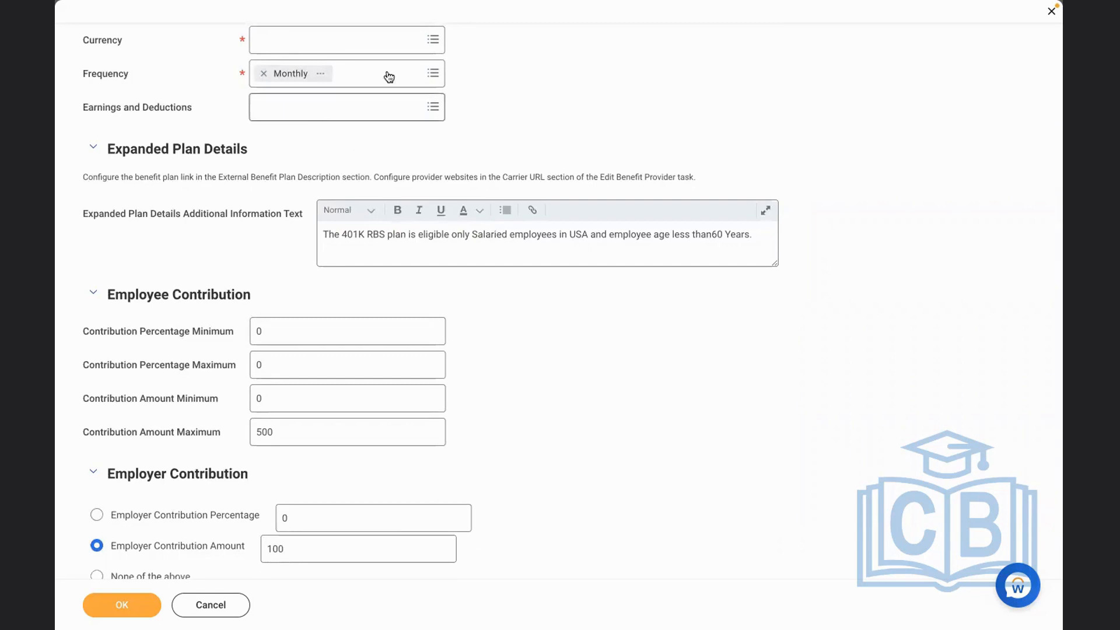
left_click(376, 117)
type("401k")
key("Return")
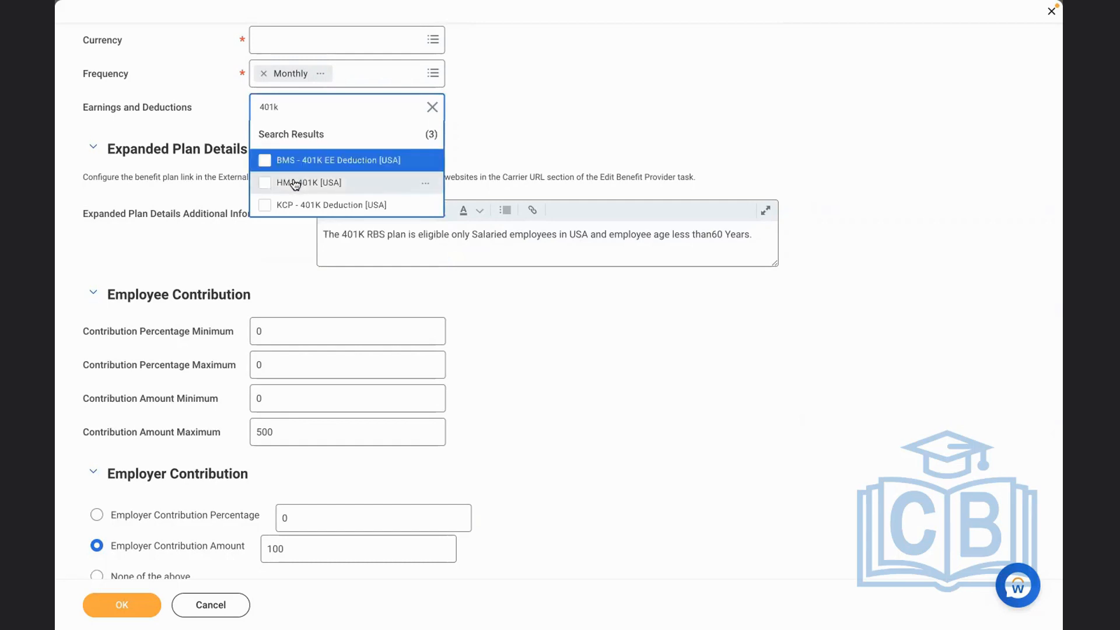
left_click(315, 205)
left_click(559, 116)
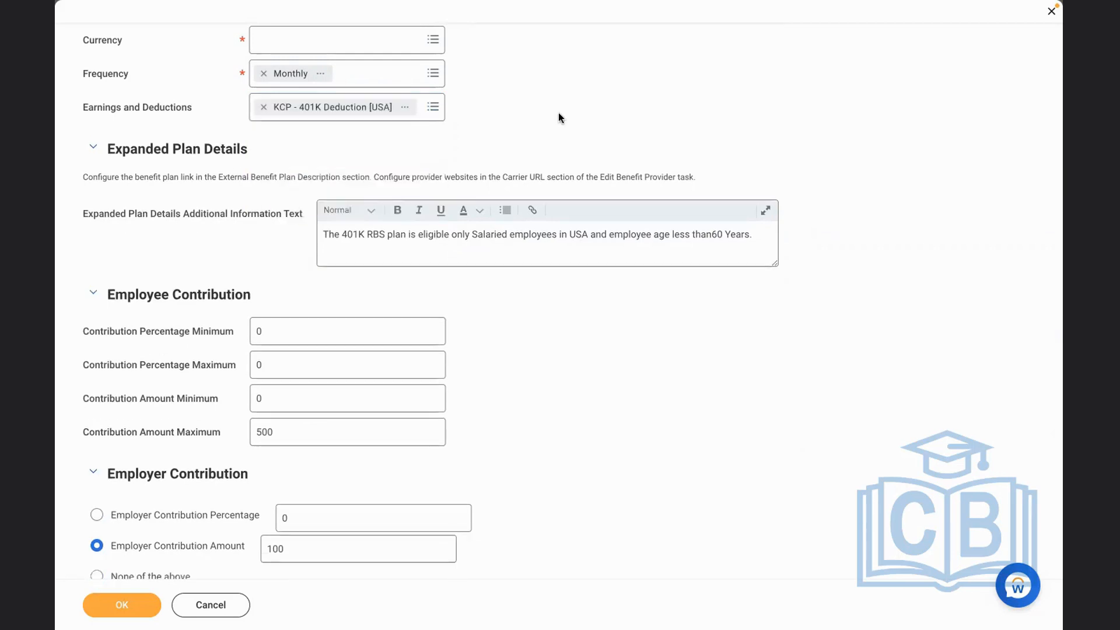
left_click(264, 107)
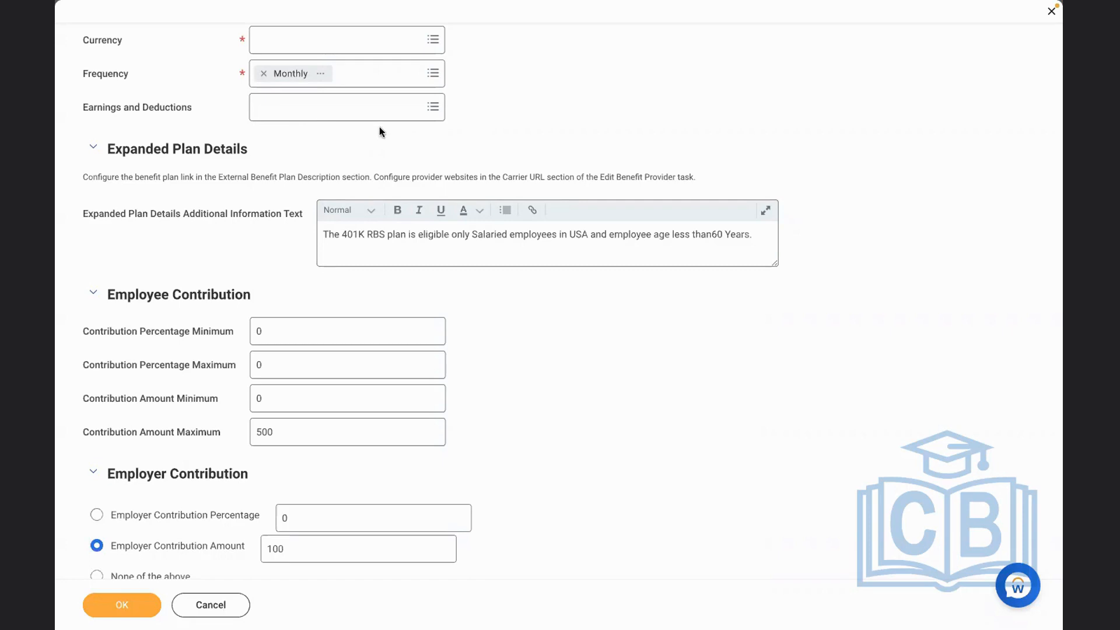
left_click(334, 117)
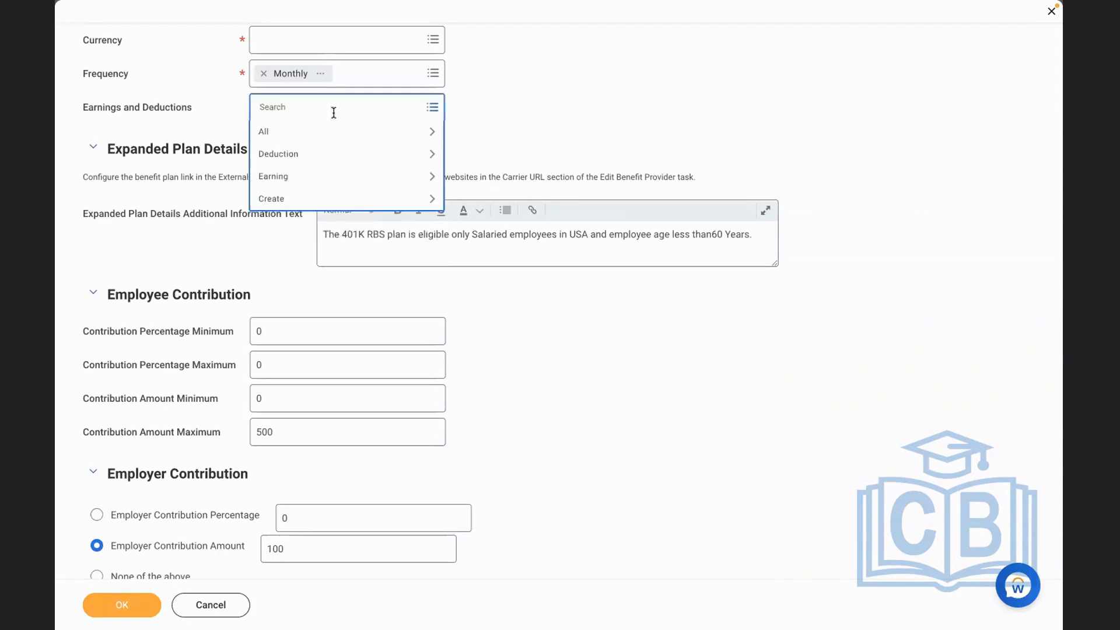
type("401k")
key("Return")
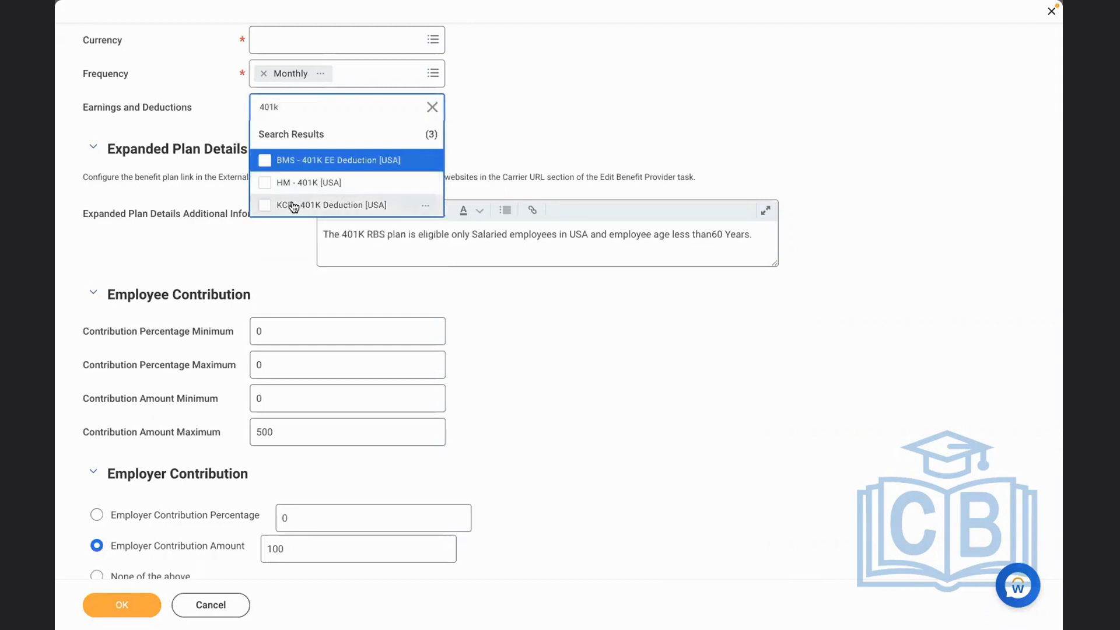
left_click(286, 204)
left_click(485, 126)
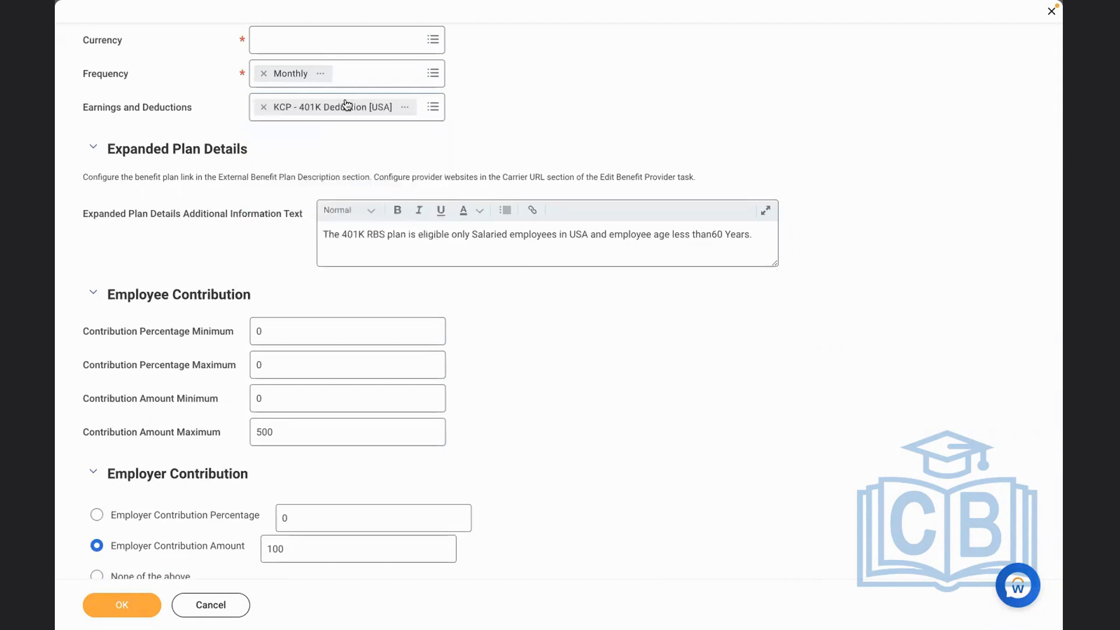
left_click(264, 107)
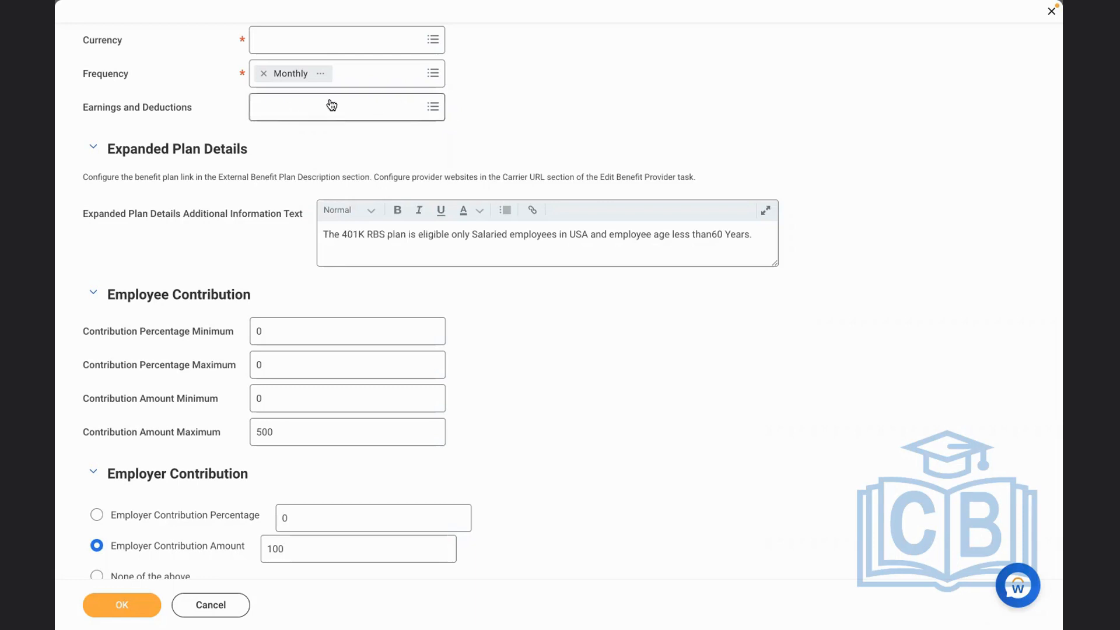
Try to submit the retirement savings plan and read the details of the reported error
scroll(756, 496, "down", 3)
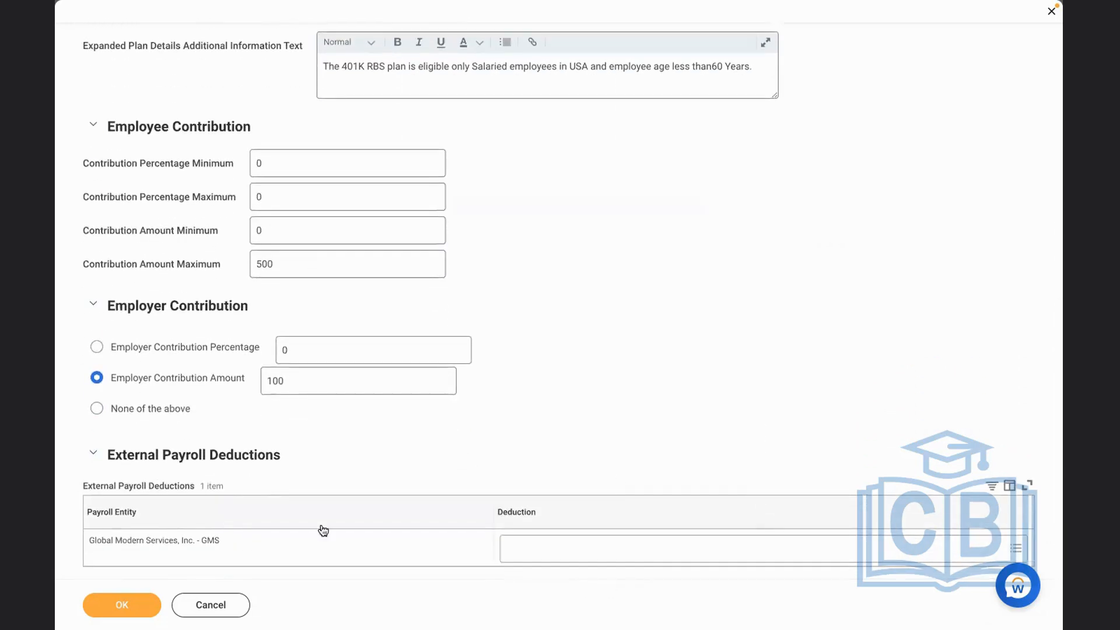
left_click(145, 605)
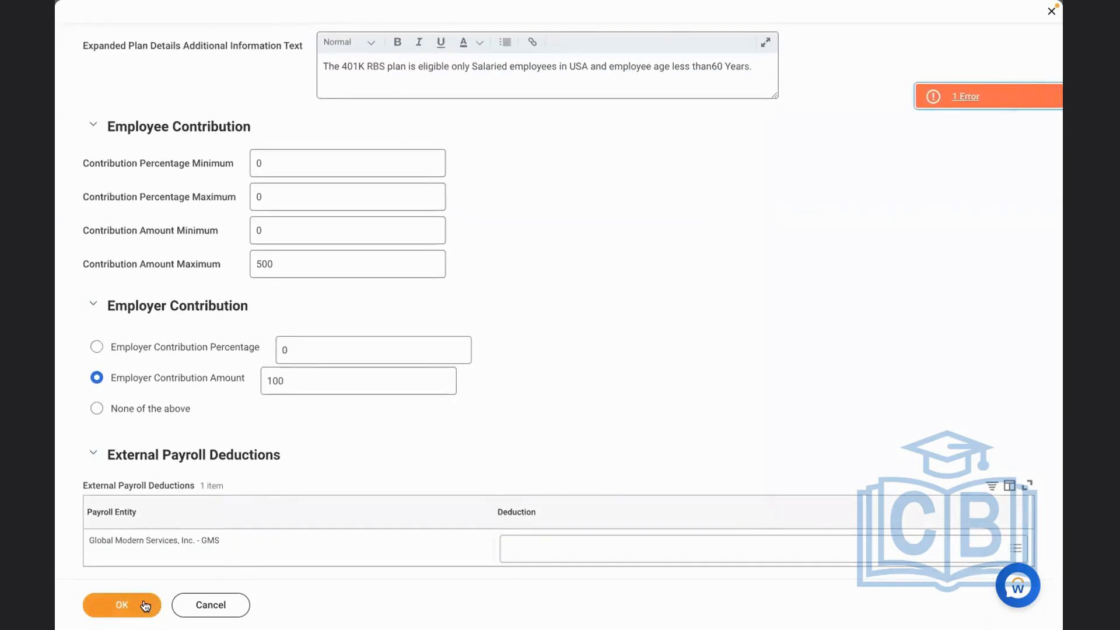
left_click(956, 103)
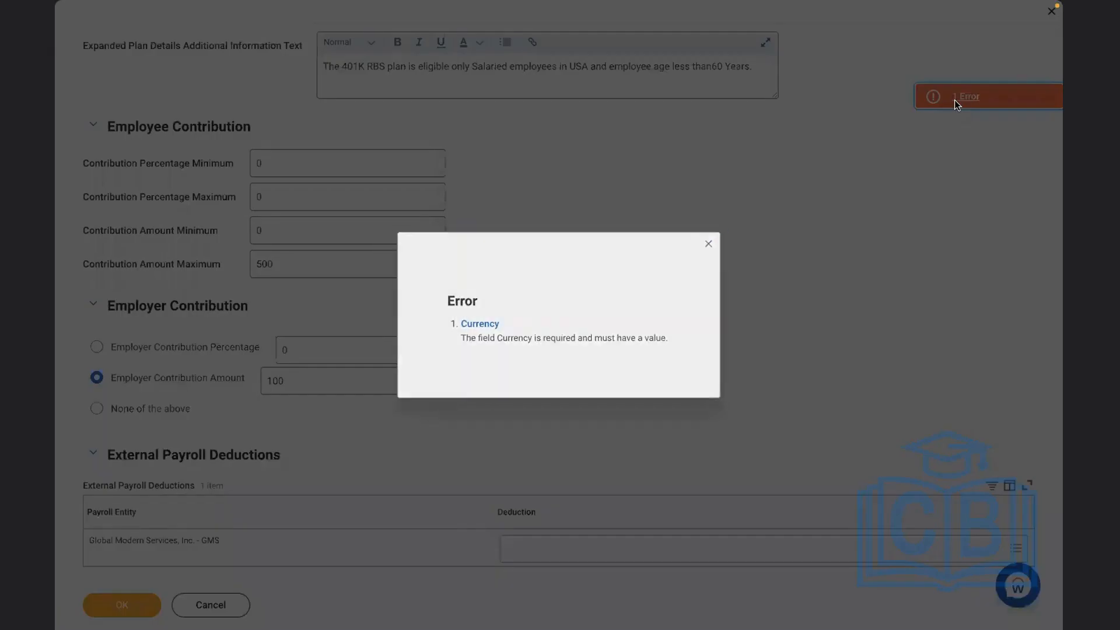
left_click(713, 242)
Set the plan's currency to USD and submit the retirement savings plan
scroll(624, 260, "up", 8)
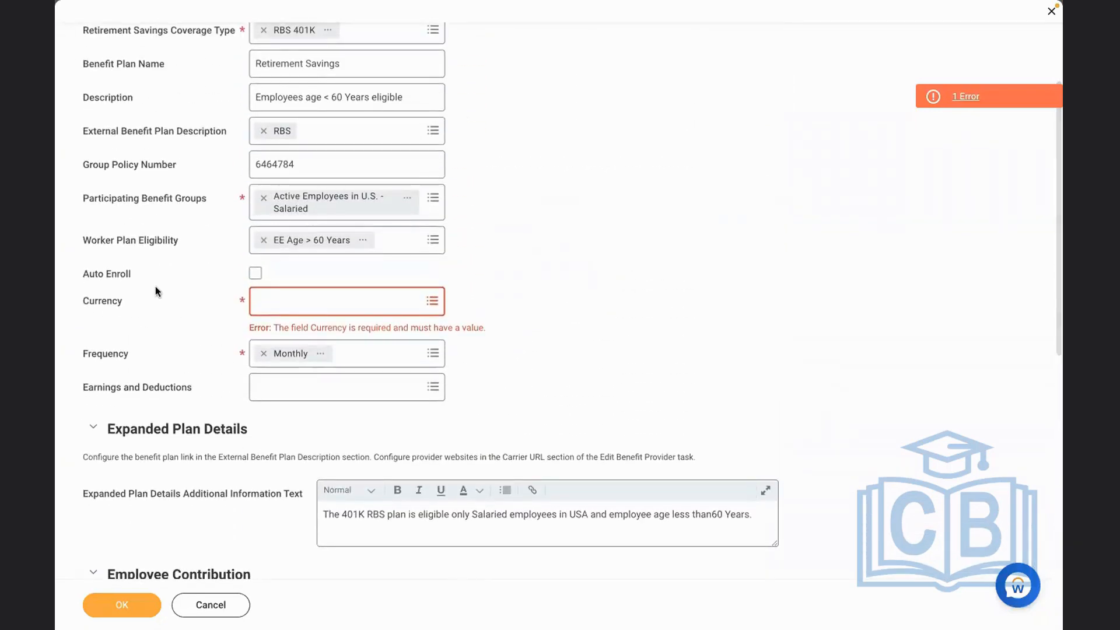
left_click(286, 304)
type("usd")
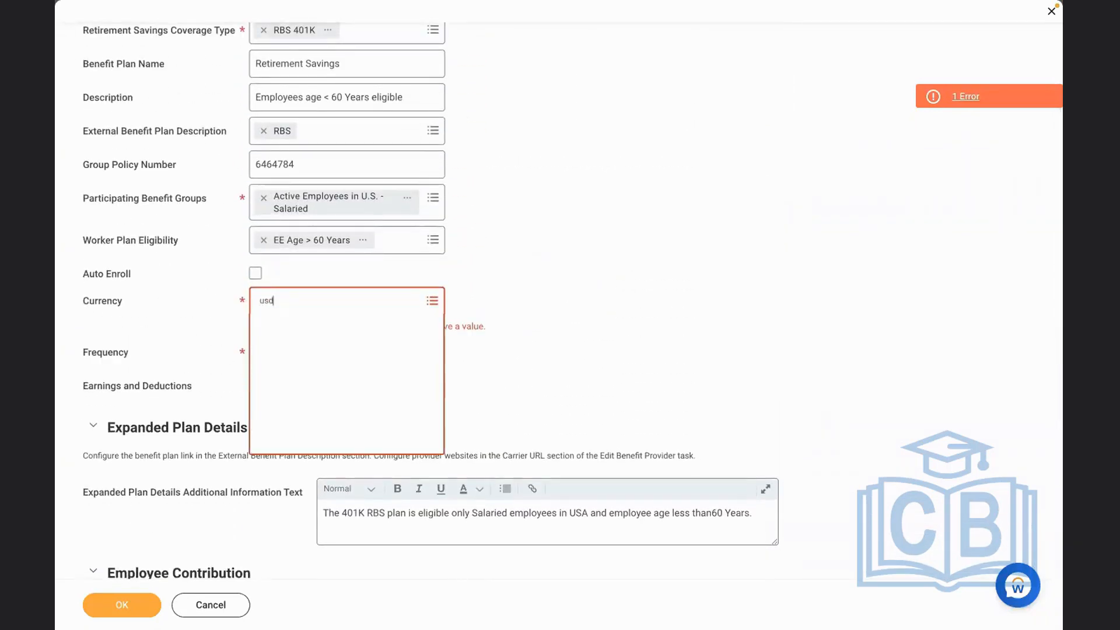
key("Return")
left_click(129, 607)
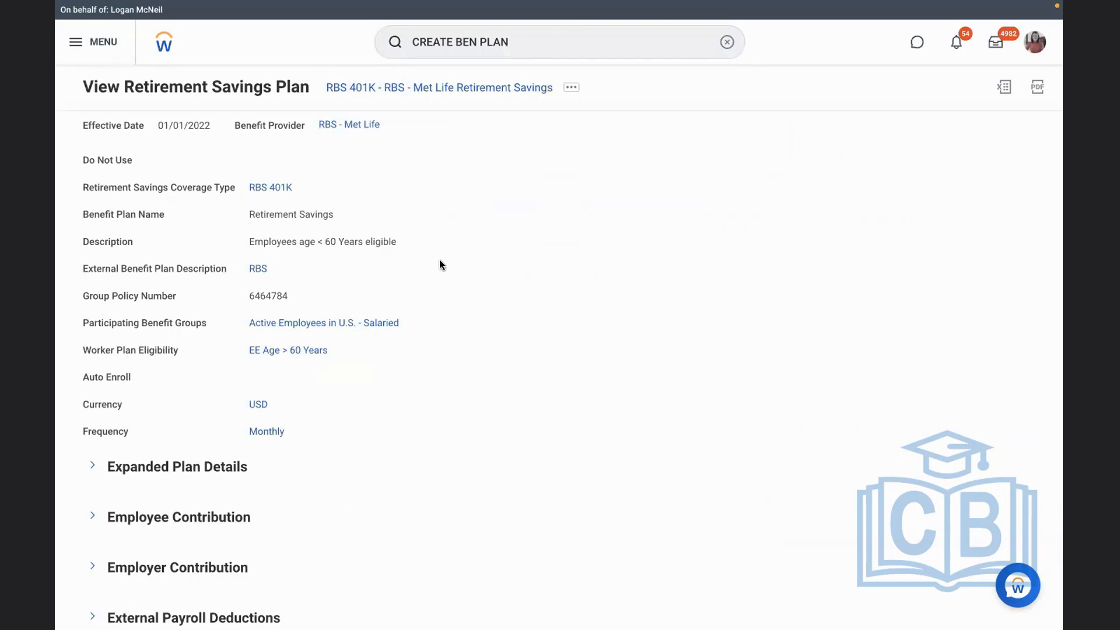
Switch to the Word document and review the setup checklist, from the benefit plan item down to creating the benefit event
key("ctrl+Left")
left_click(392, 300)
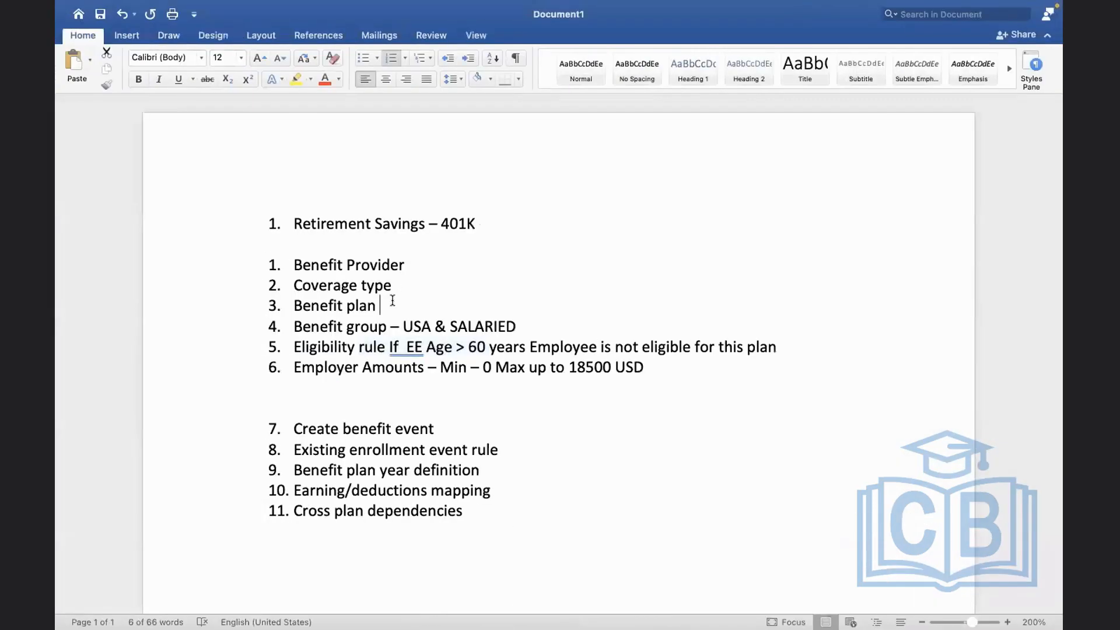
left_click(501, 324)
left_click(403, 381)
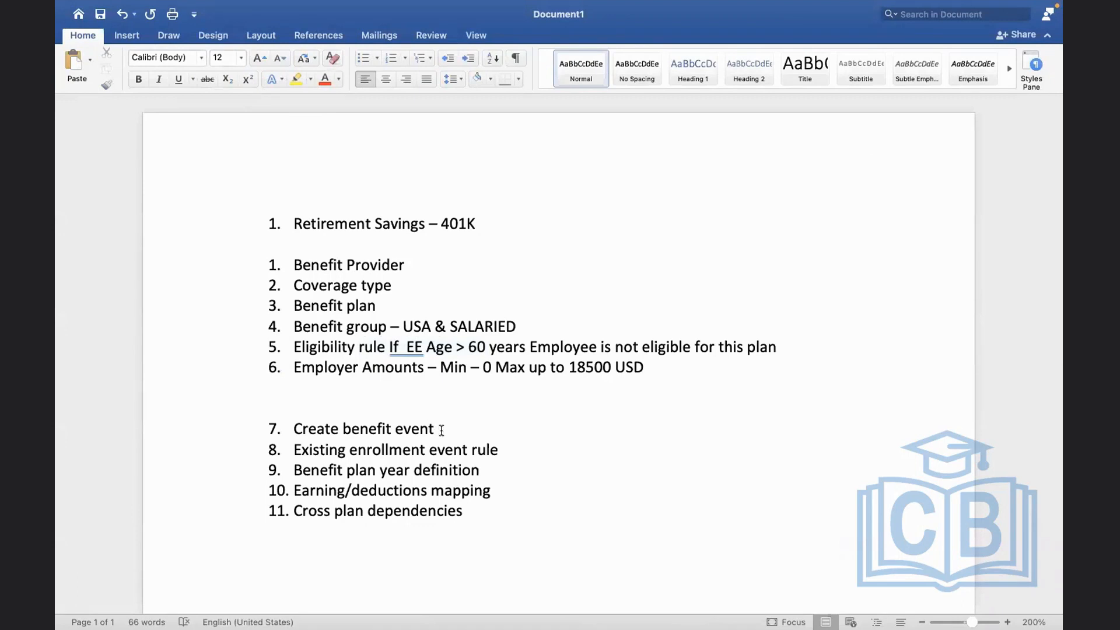
left_click_drag(444, 428, 313, 432)
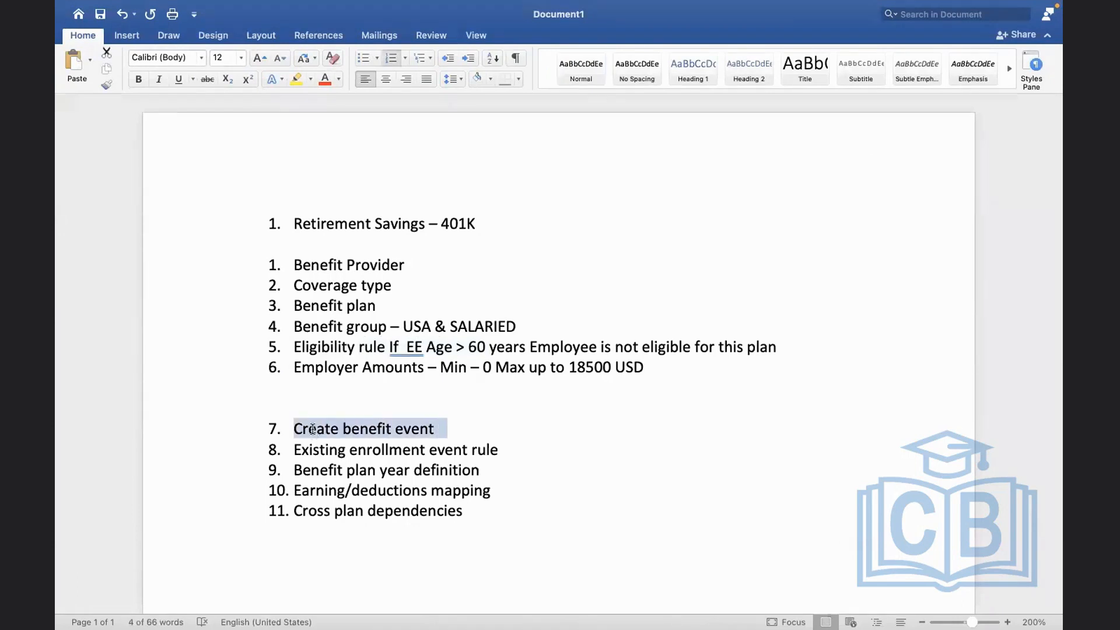
left_click(495, 406)
Return to Workday, search for "create ben event" and open the Create Benefit Event Type task
key("ctrl+Right")
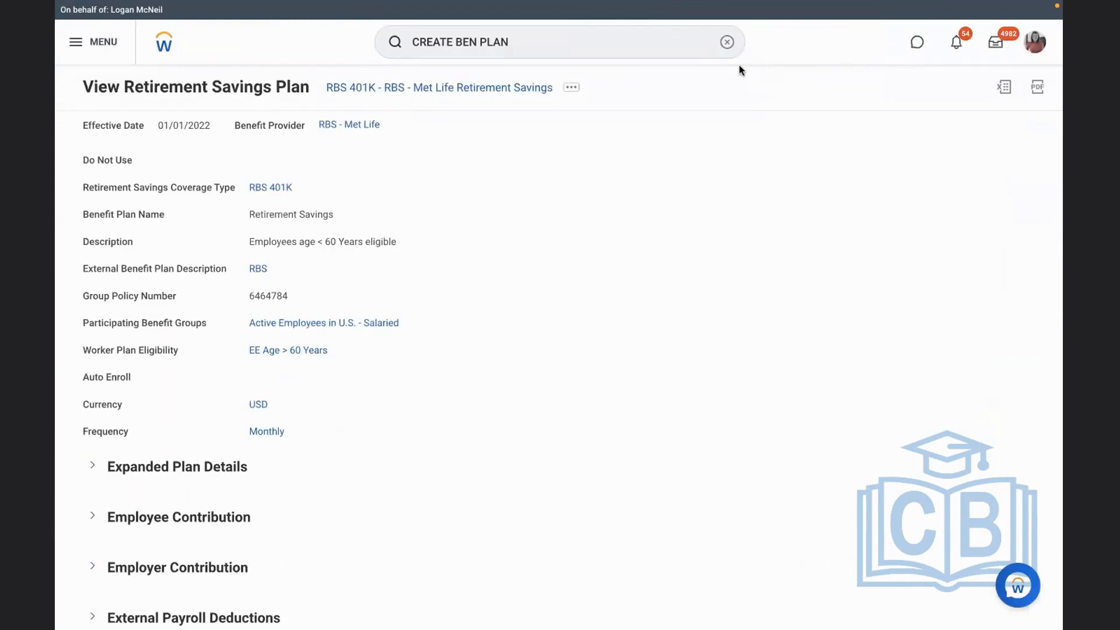
left_click(726, 42)
type("create ")
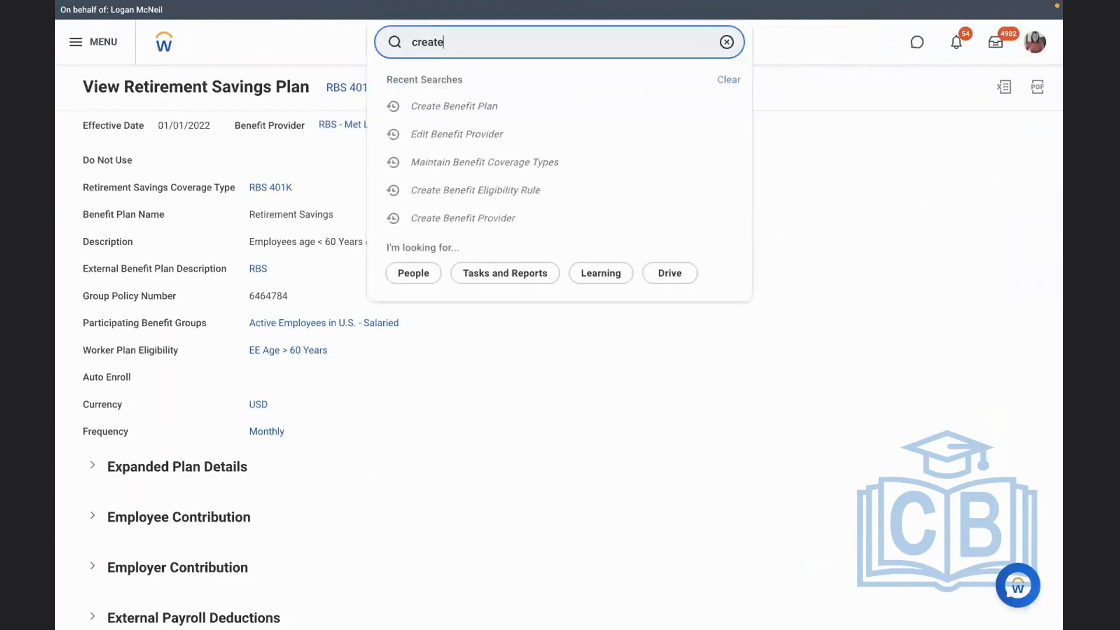
type("ben event")
left_click(512, 86)
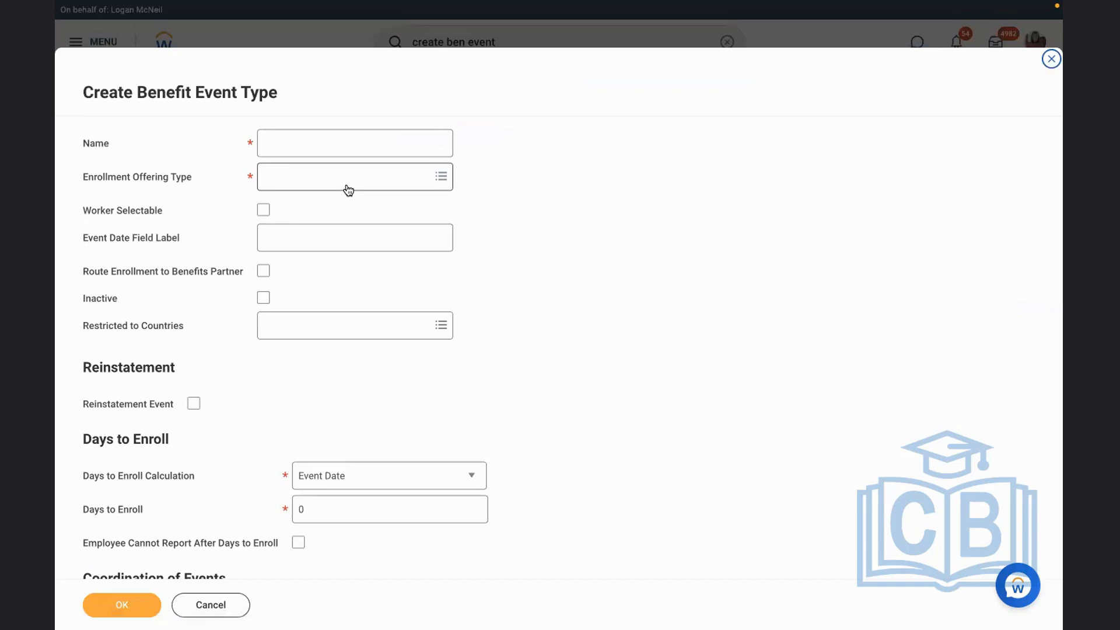
Name the benefit event type "RBS - 401K Retirement Savings" and choose RBS 401K as its enrollment offering type
left_click(311, 144)
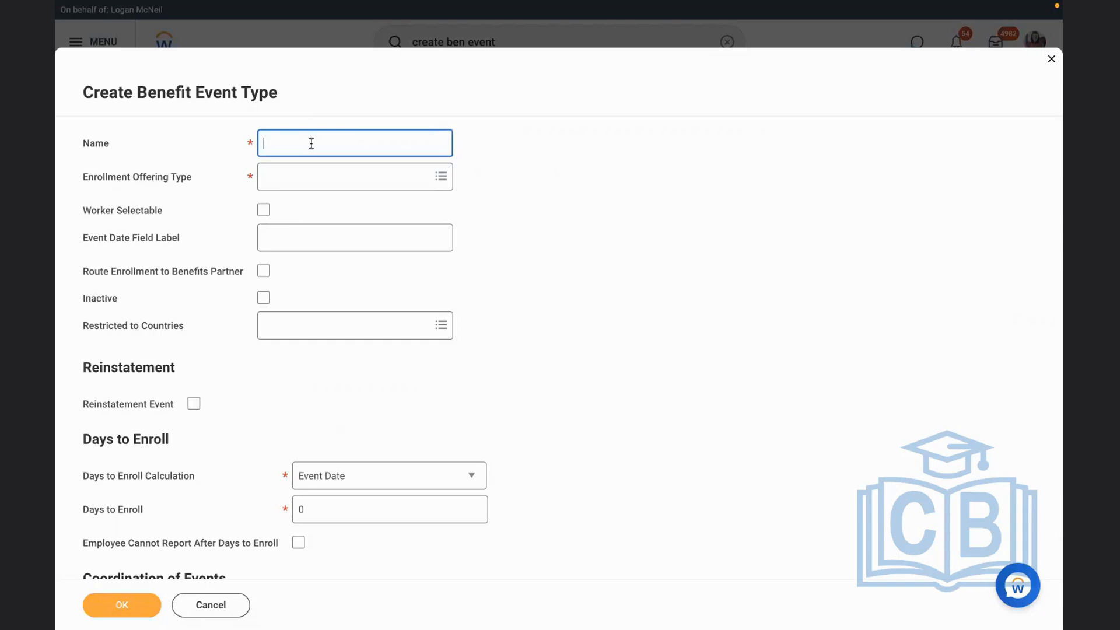
type("RBS - 401K Retirement Savings")
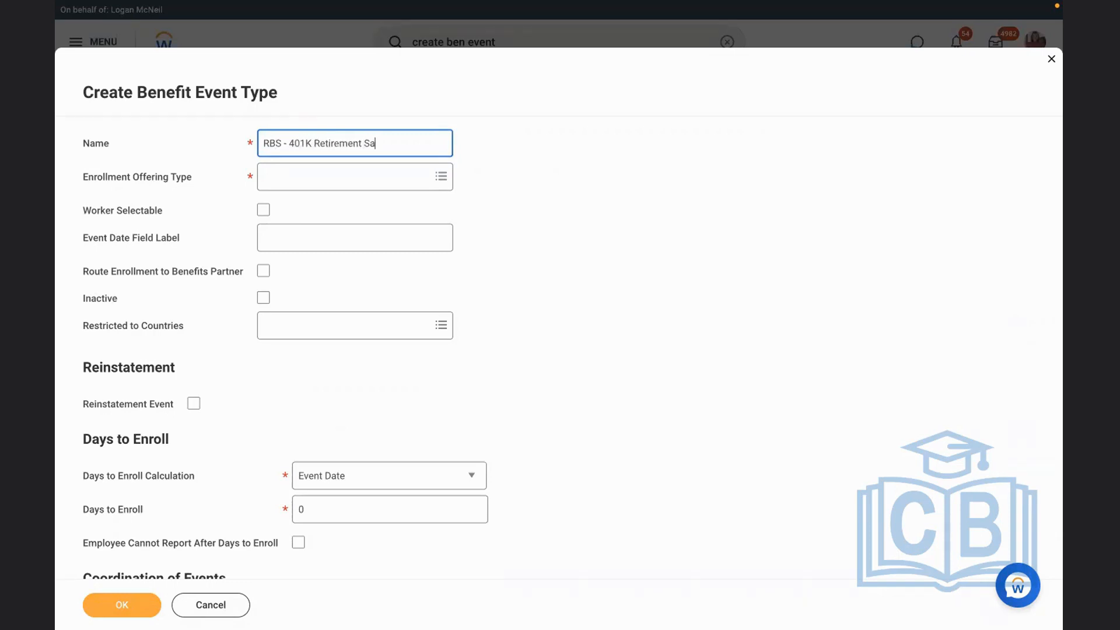
left_click(321, 183)
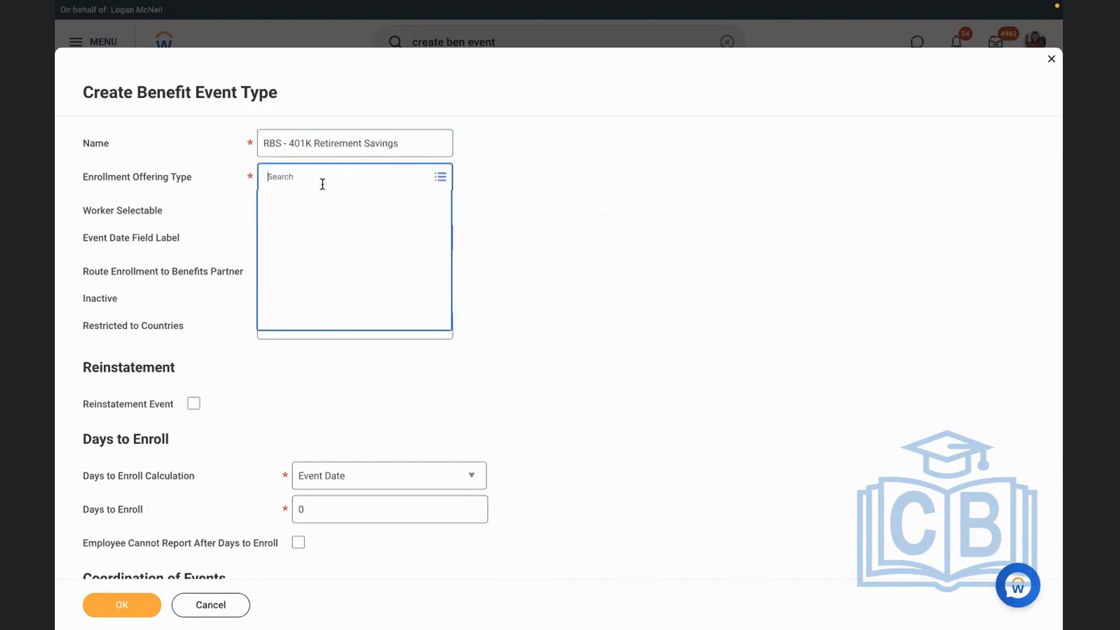
type("rbs")
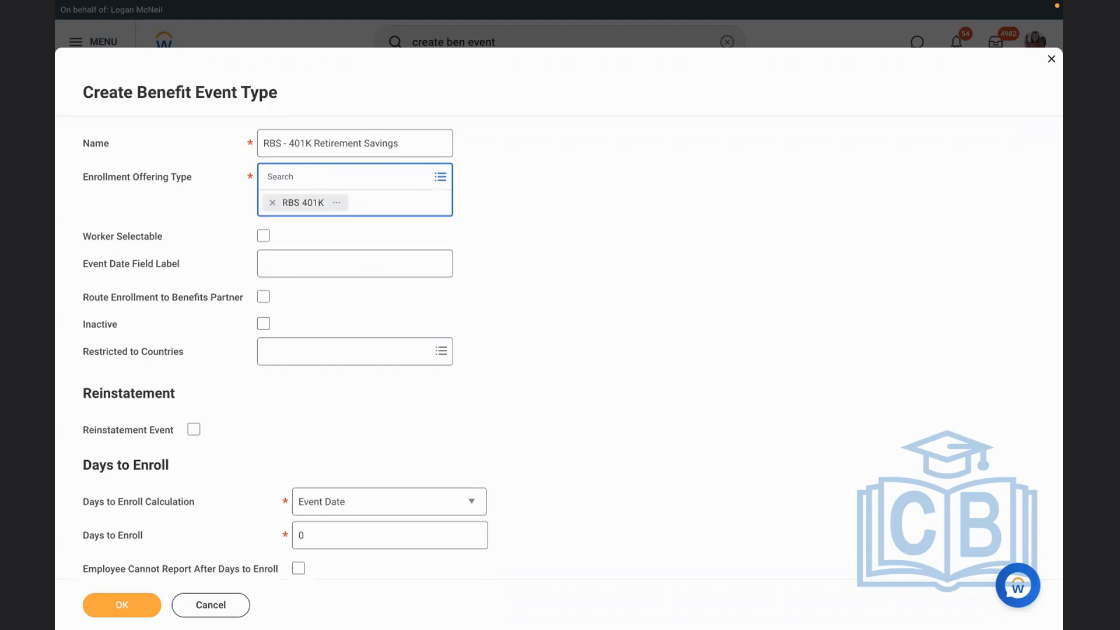
left_click(583, 274)
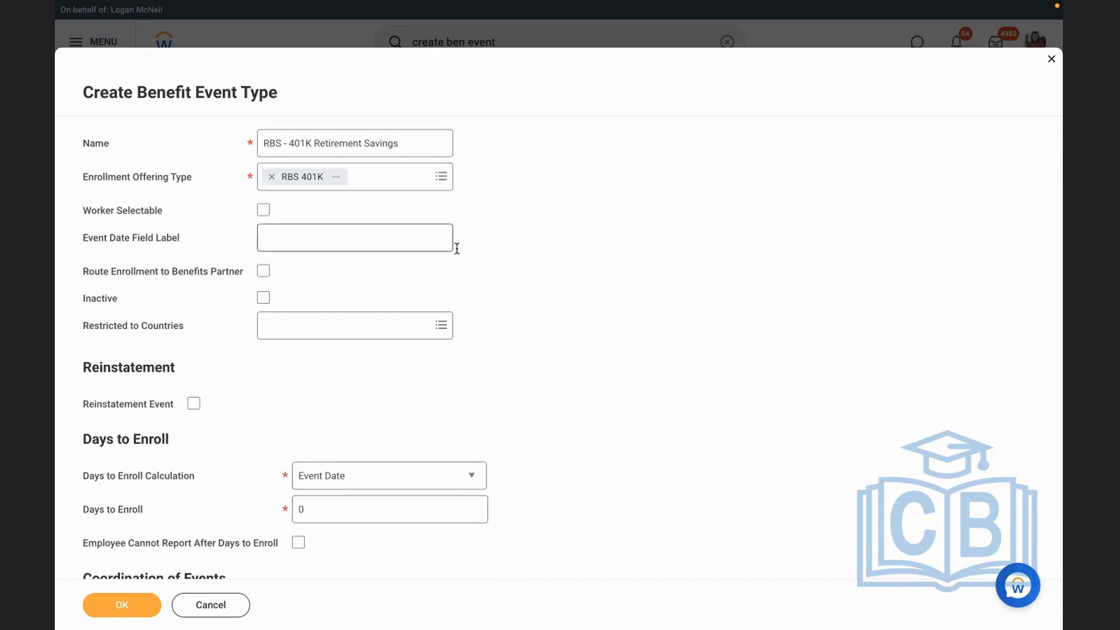
Make the event type worker selectable and enter "Effective date of the plan" as its event date field label
left_click(262, 209)
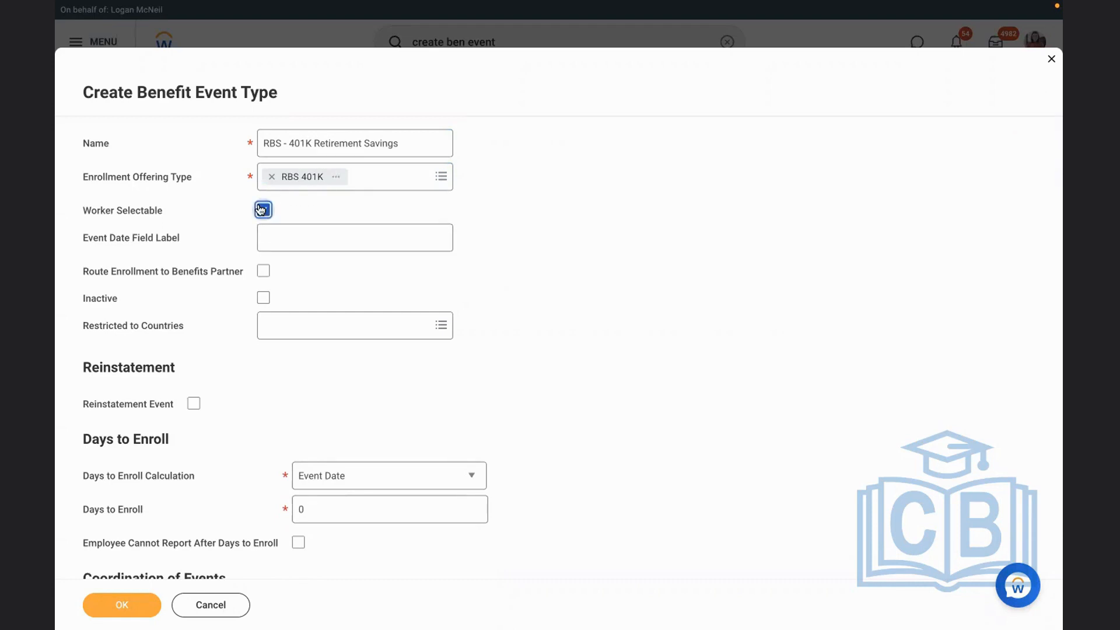
left_click_drag(82, 242, 221, 246)
left_click(222, 246)
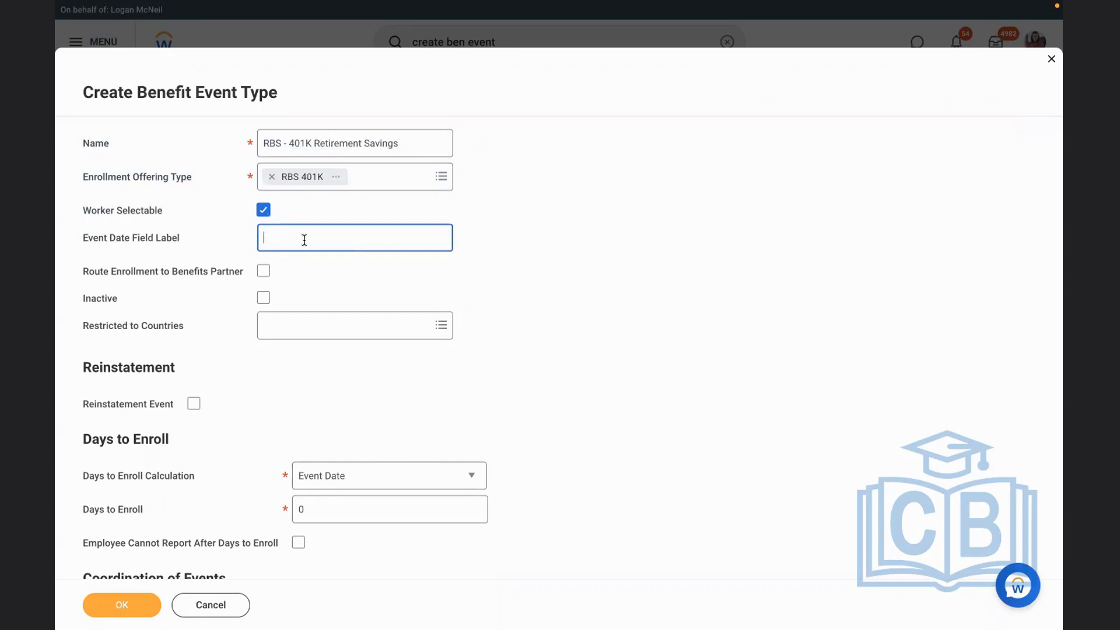
type("Effective date of the plan")
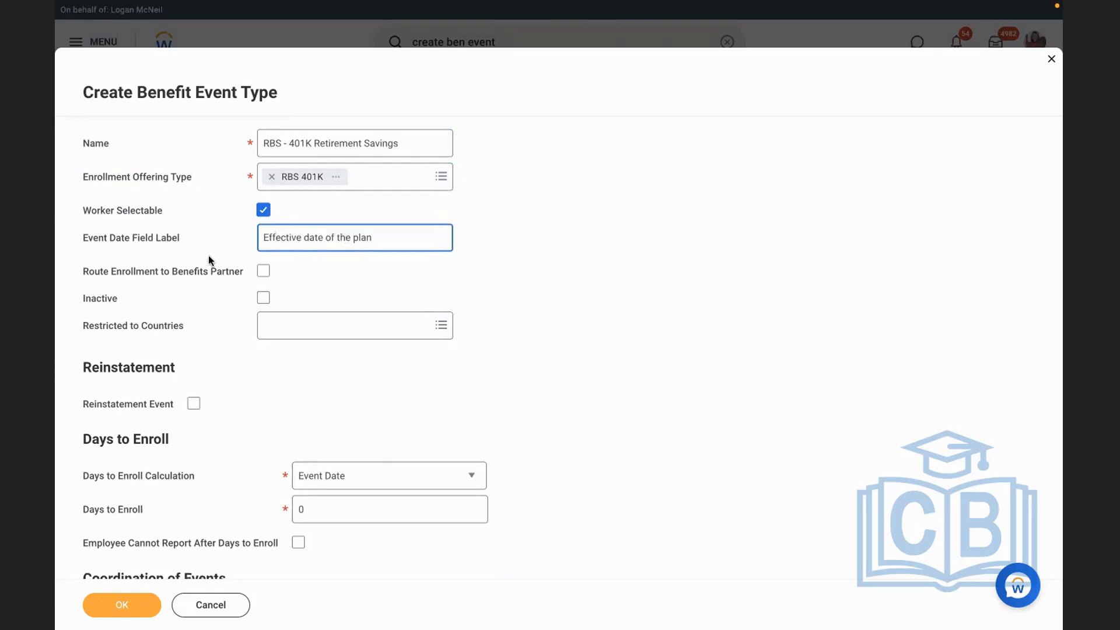
left_click_drag(72, 251, 244, 247)
left_click(245, 247)
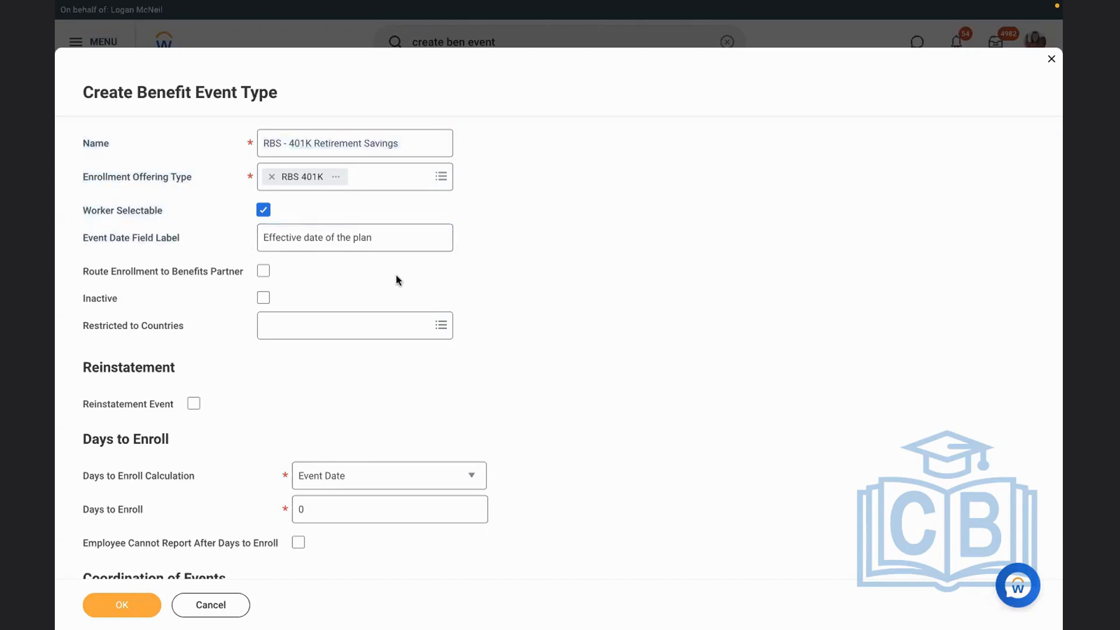
Route enrollment to the benefits partner and restrict the event type to the United States of America
left_click(263, 272)
left_click(311, 328)
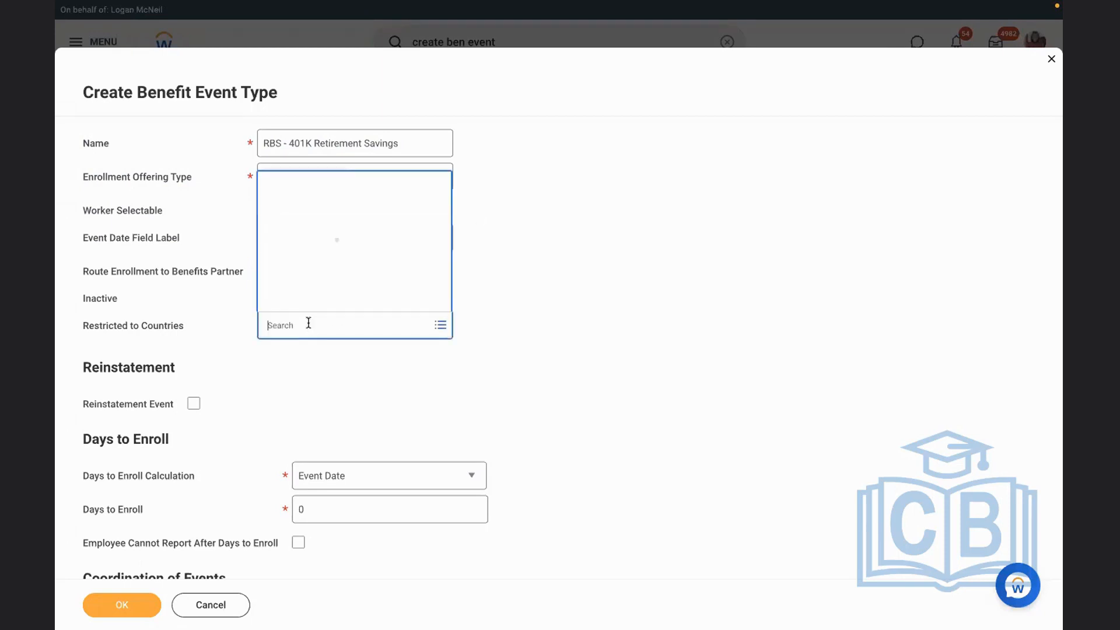
type("usa")
key("Return")
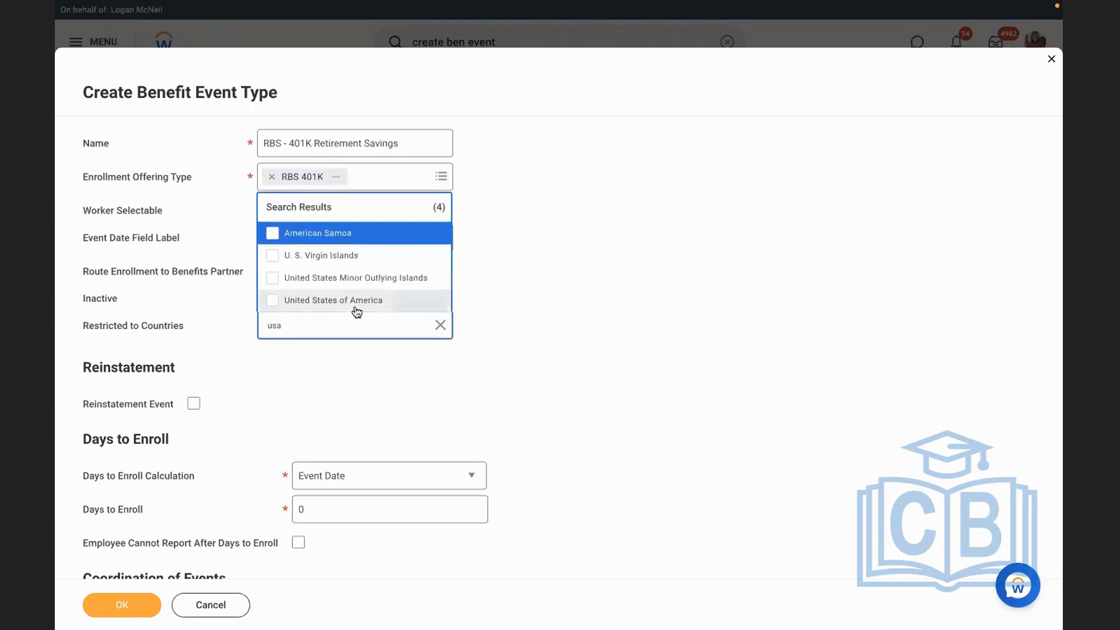
left_click(318, 299)
left_click(613, 268)
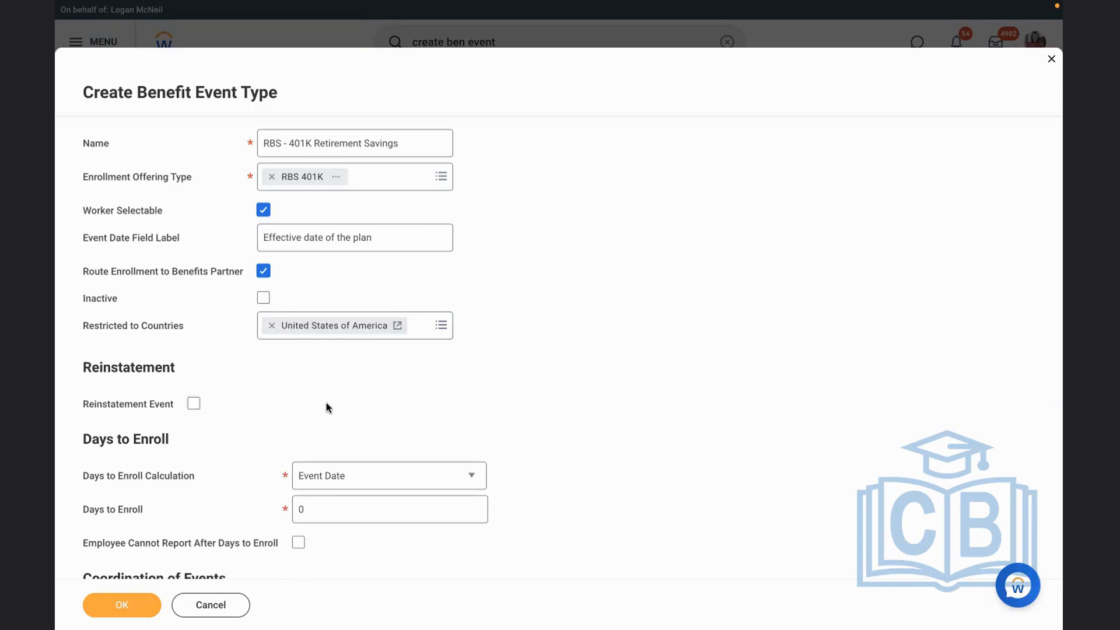
Keep Event Date as the days to enroll calculation and set the event type's days to enroll to 10
scroll(327, 406, "down", 3)
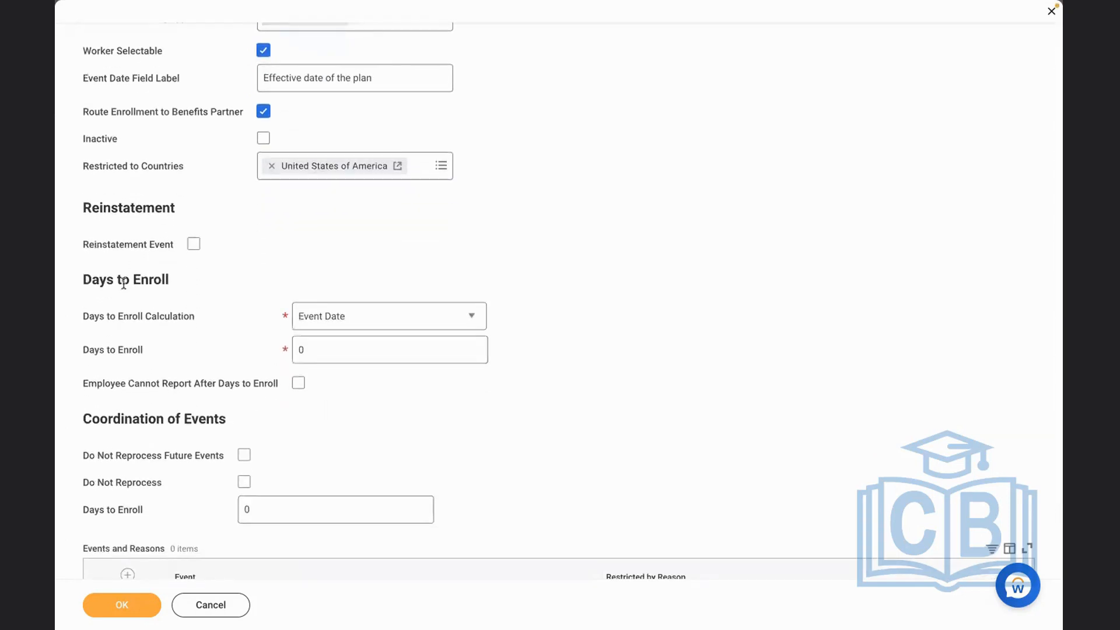
left_click(319, 327)
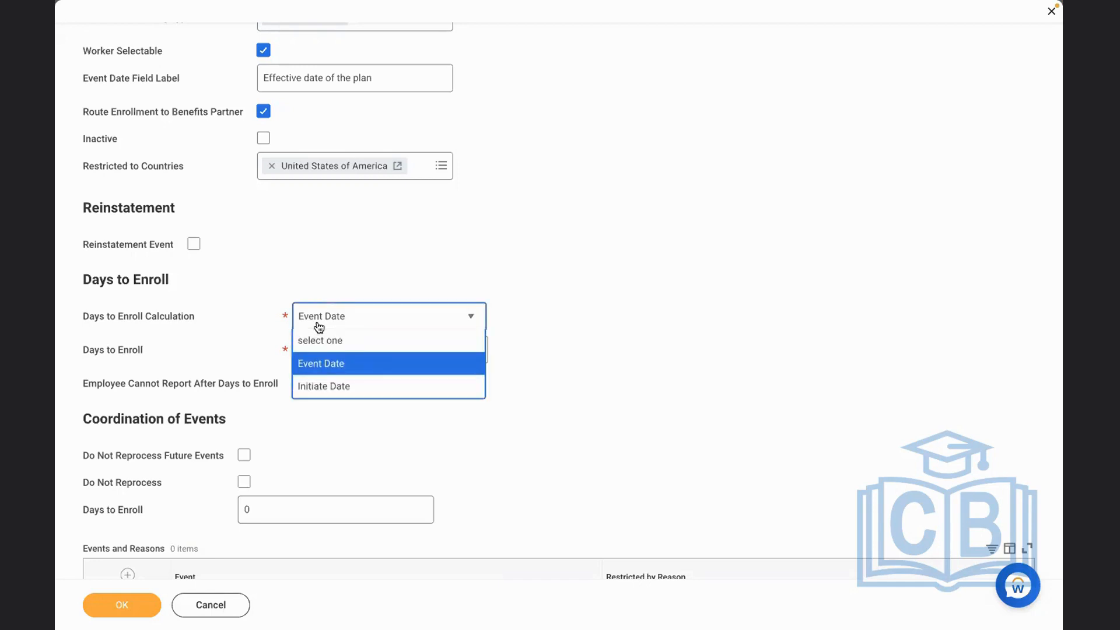
left_click(318, 364)
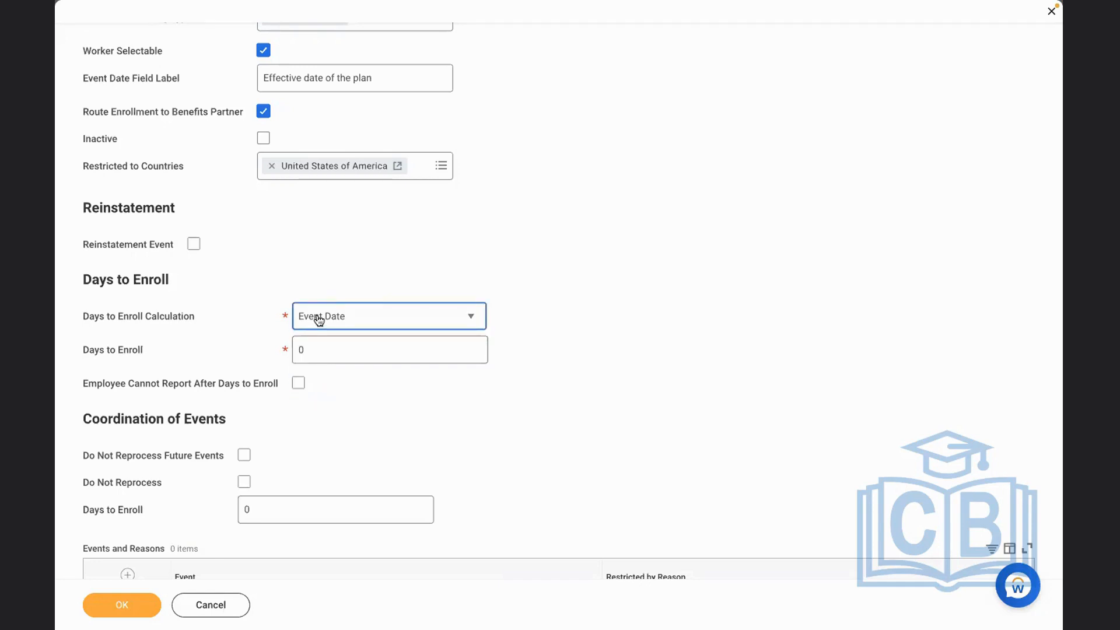
left_click(319, 319)
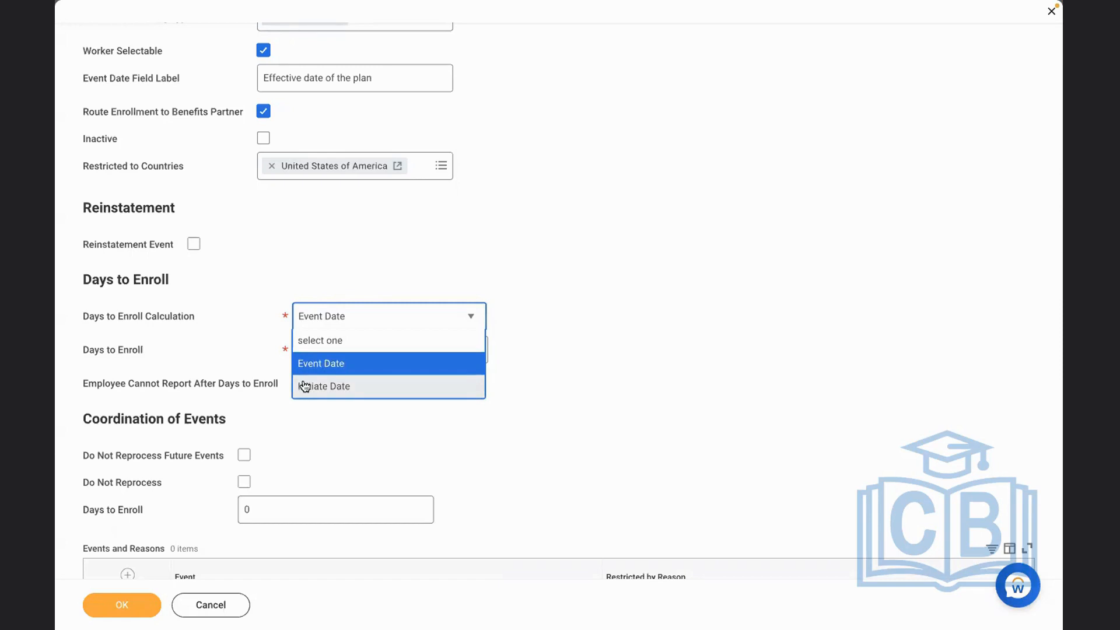
left_click(318, 364)
left_click(305, 350)
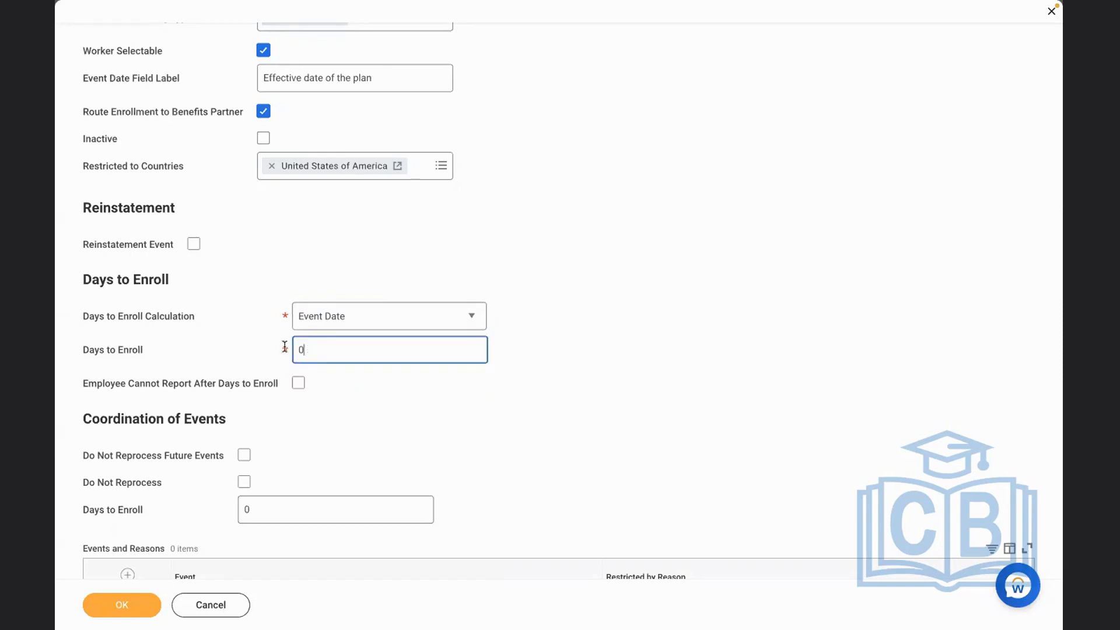
type("10")
left_click(288, 261)
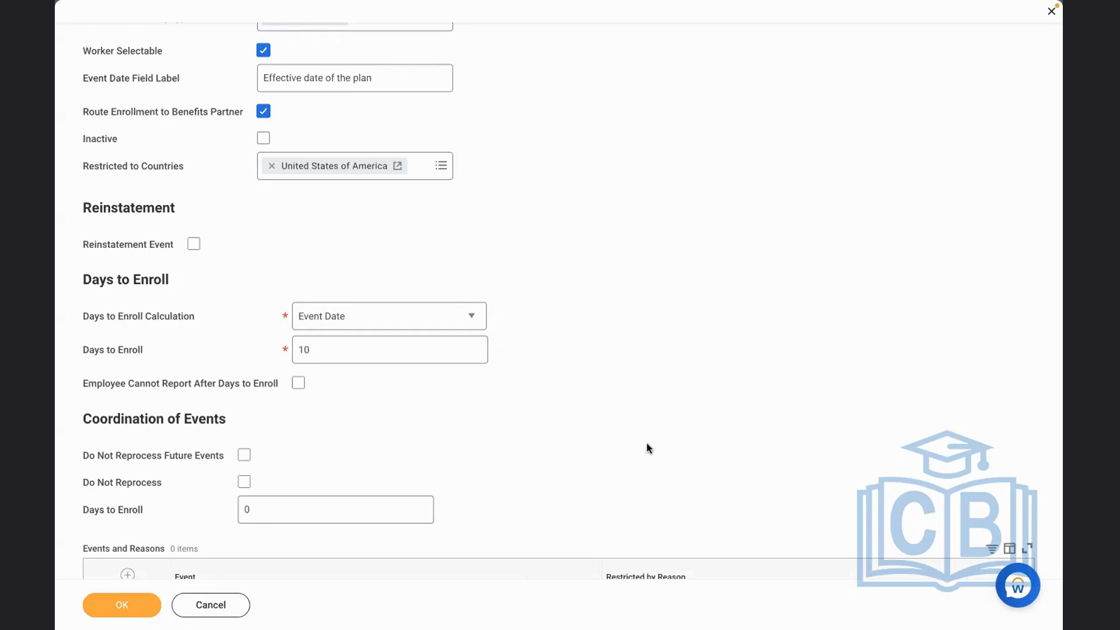
scroll(646, 445, "down", 2)
scroll(646, 445, "up", 4)
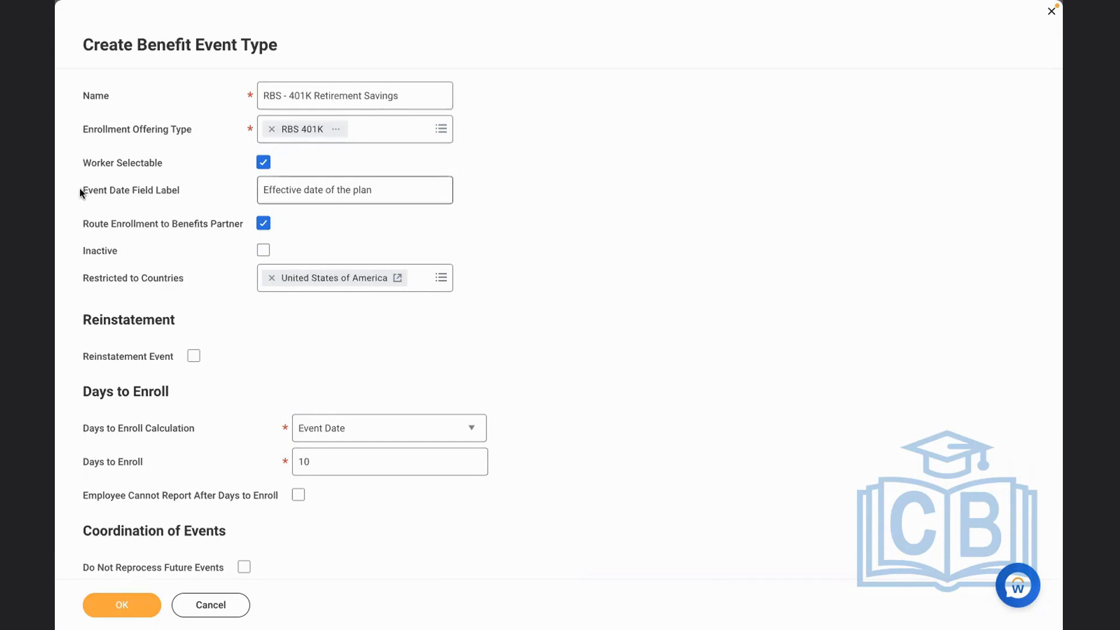
Review the entered settings and submit the RBS - 401K Retirement Savings benefit event type
left_click_drag(81, 94, 166, 186)
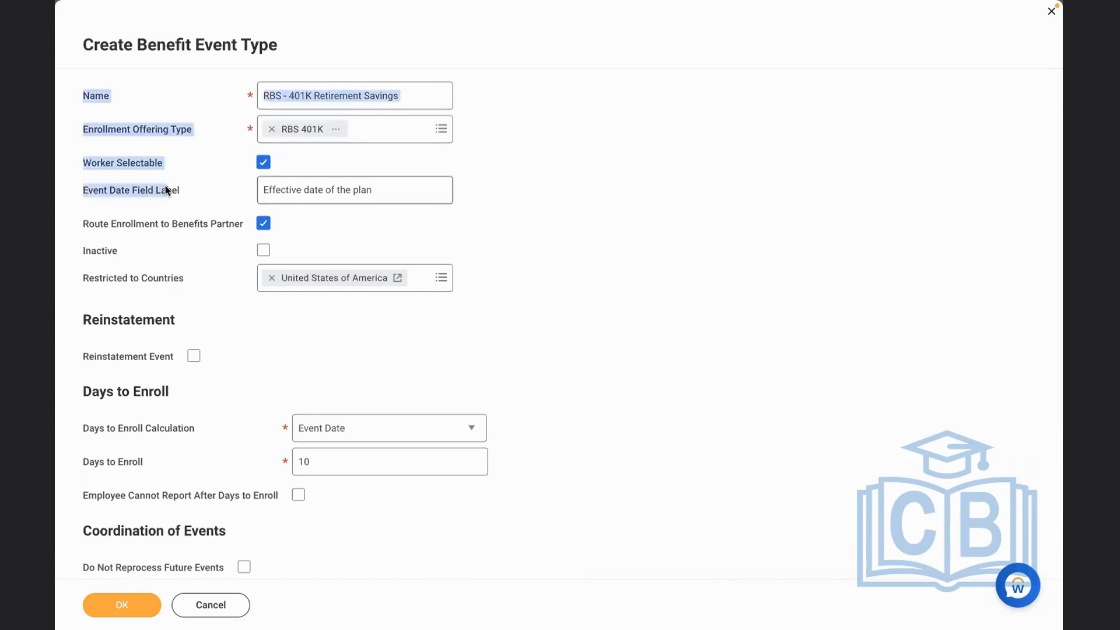
left_click(245, 198)
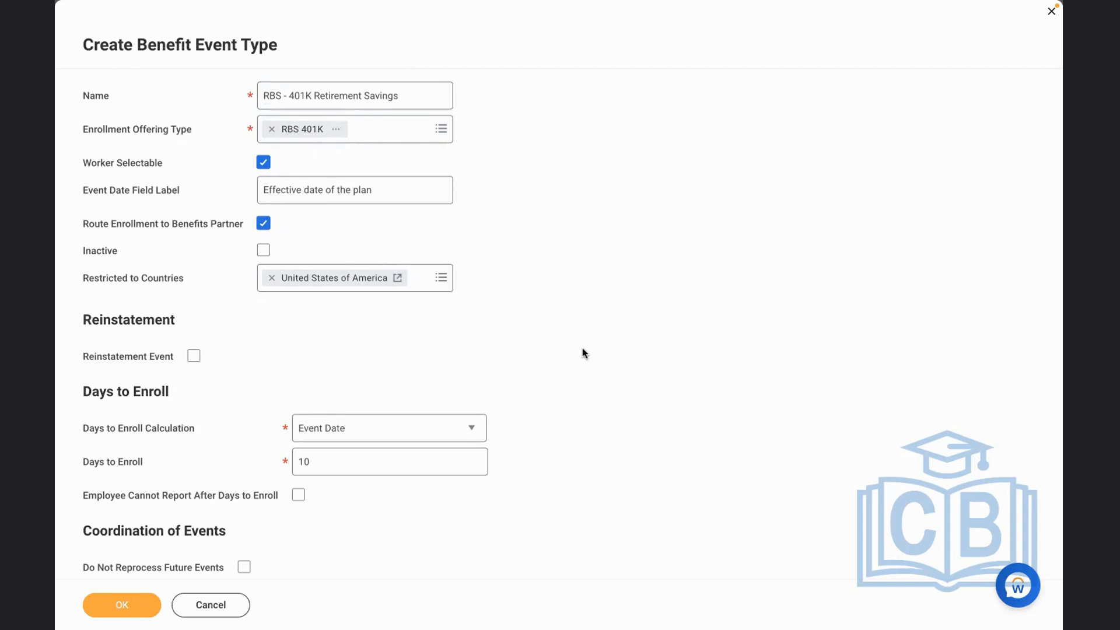
left_click(123, 604)
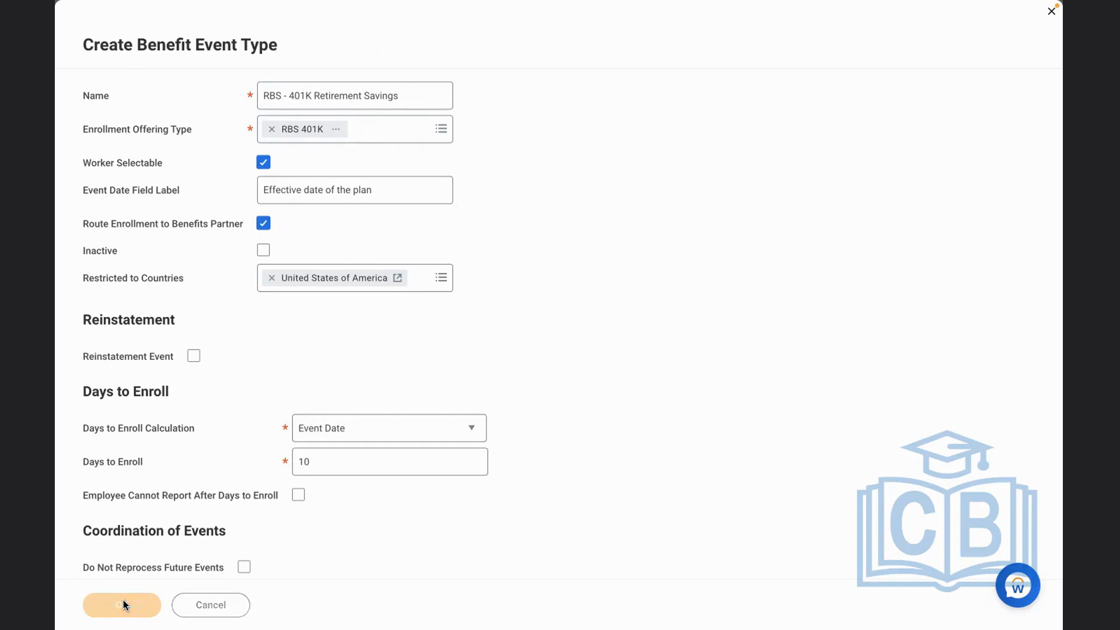
Check the enrollment event rule item in the Word checklist, then return to Workday and open the Edit Enrollment Event Rule task
key("ctrl+Left")
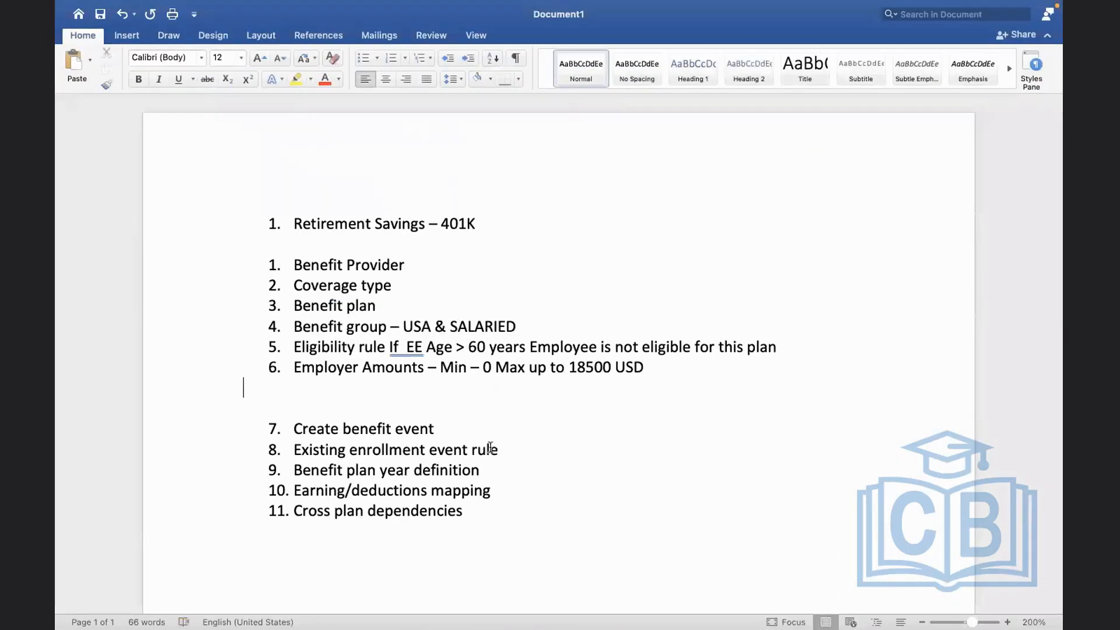
left_click_drag(500, 449, 350, 449)
key("ctrl+Right")
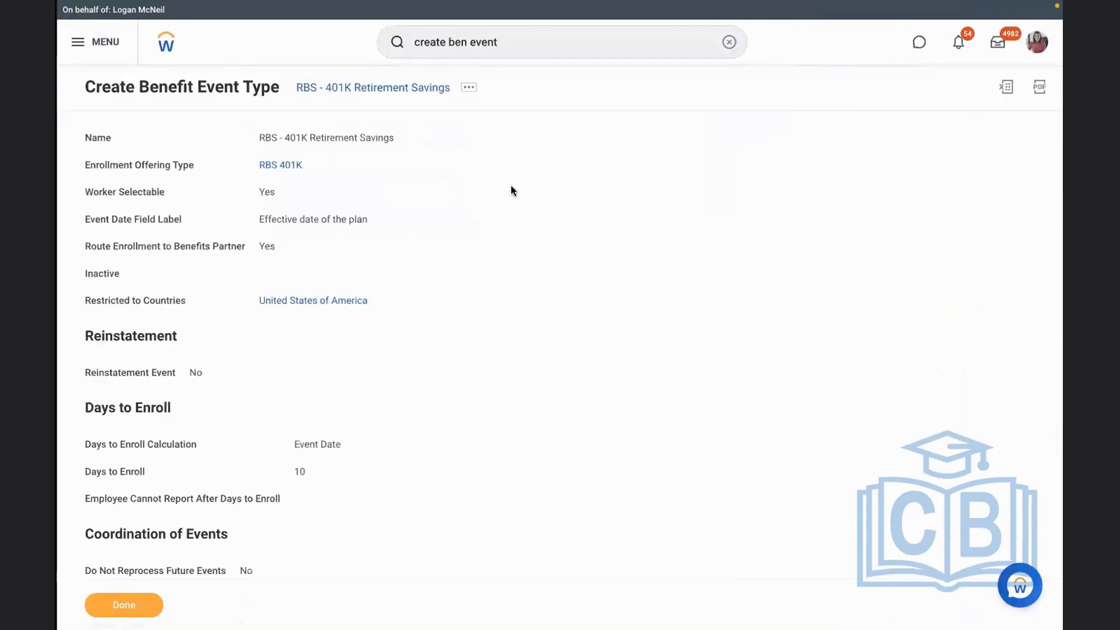
left_click(722, 43)
type("e")
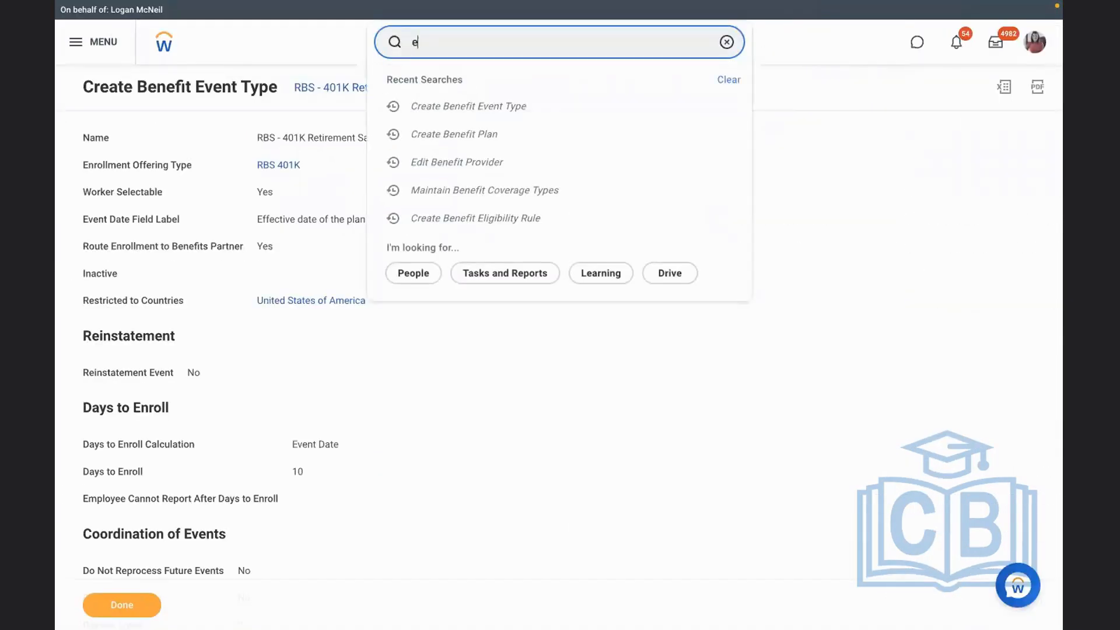
type("dit enrollm")
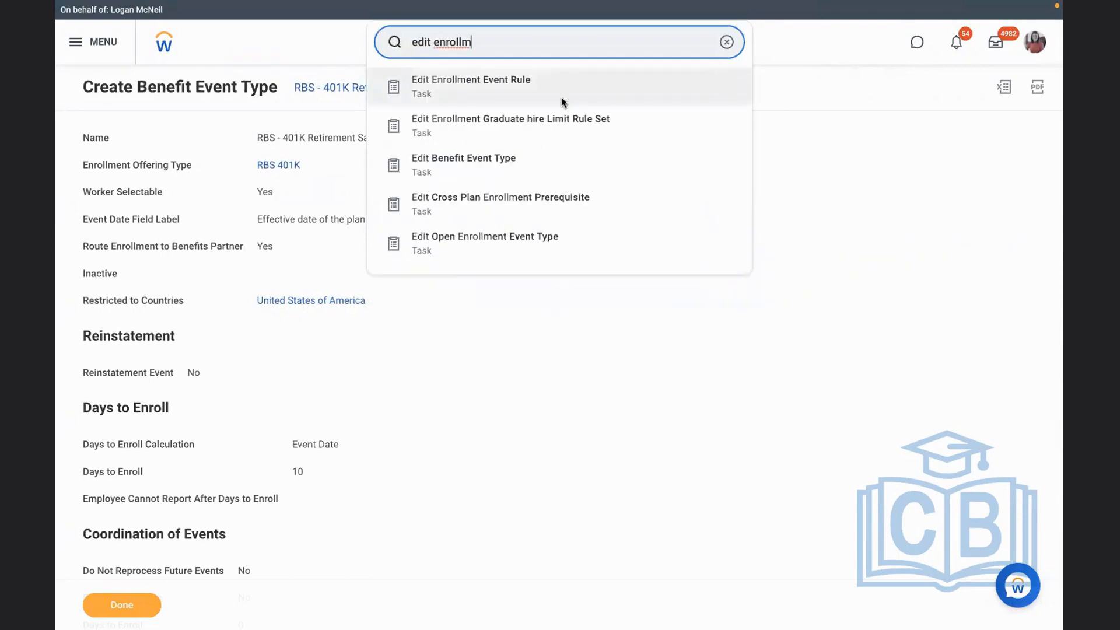
left_click(561, 97)
Open the rule named Enrollment Event Rule for editing with an effective date of 01/01/2022
left_click(500, 182)
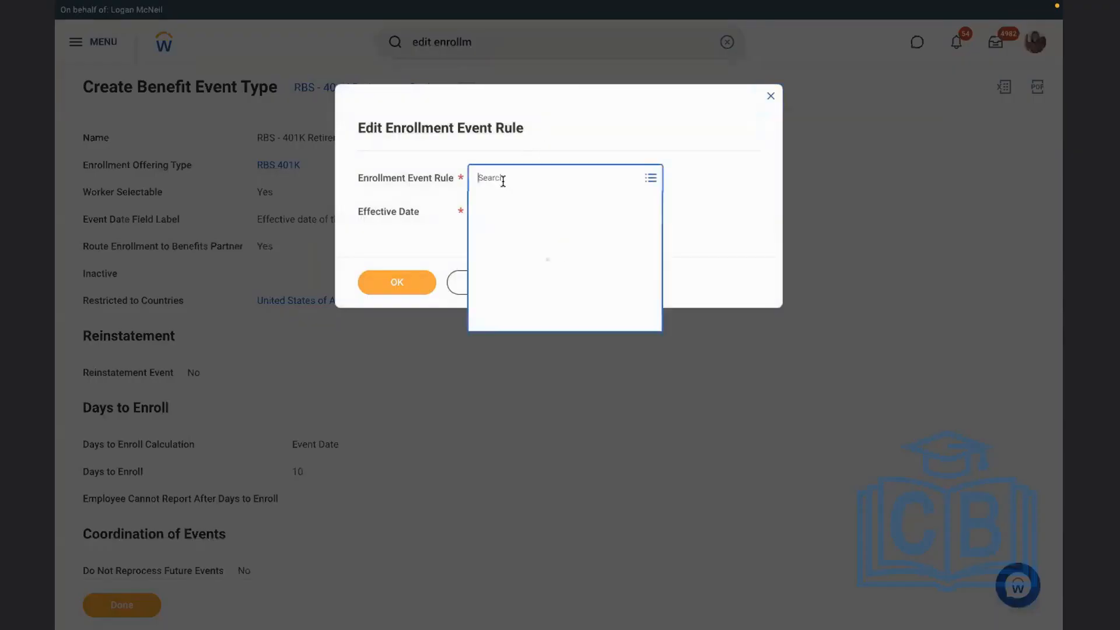
left_click(549, 202)
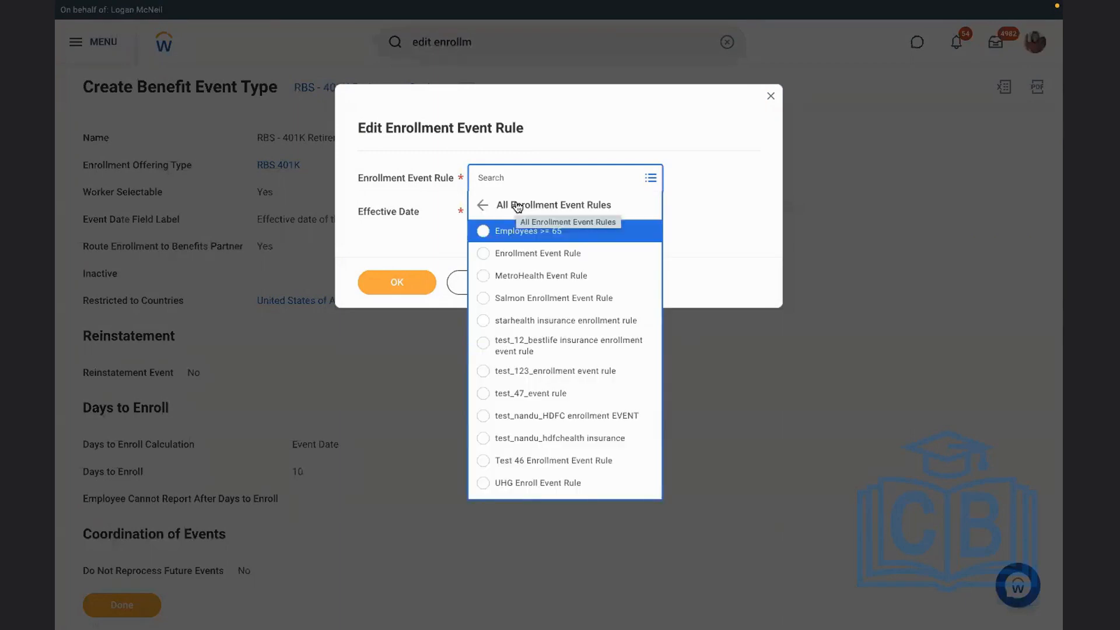
key("Down")
key("Return")
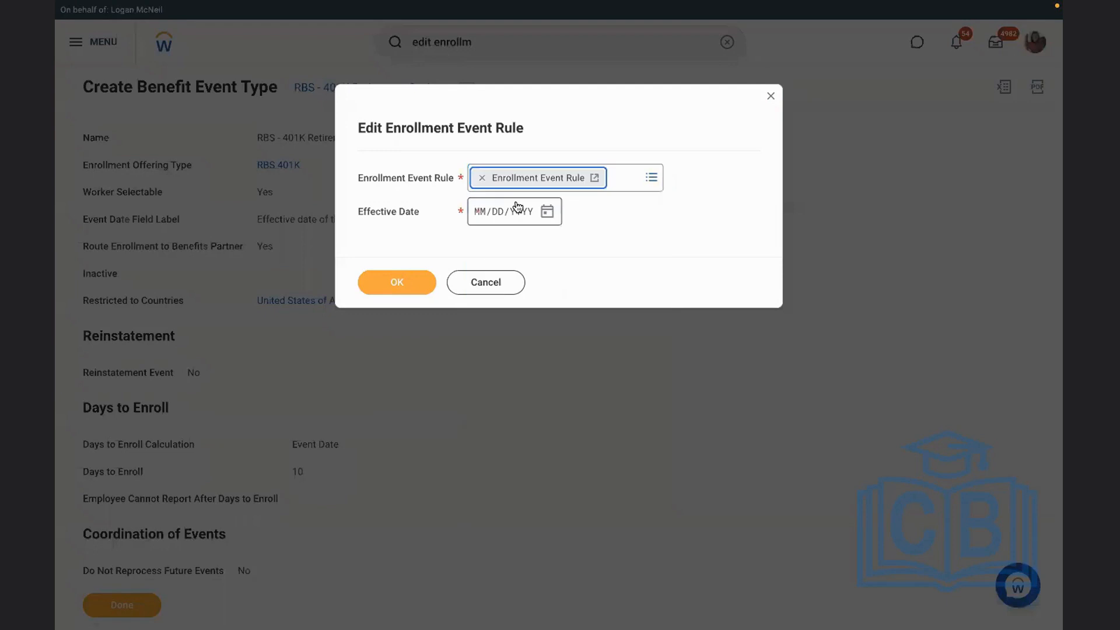
left_click(478, 217)
type("01012022")
left_click(387, 284)
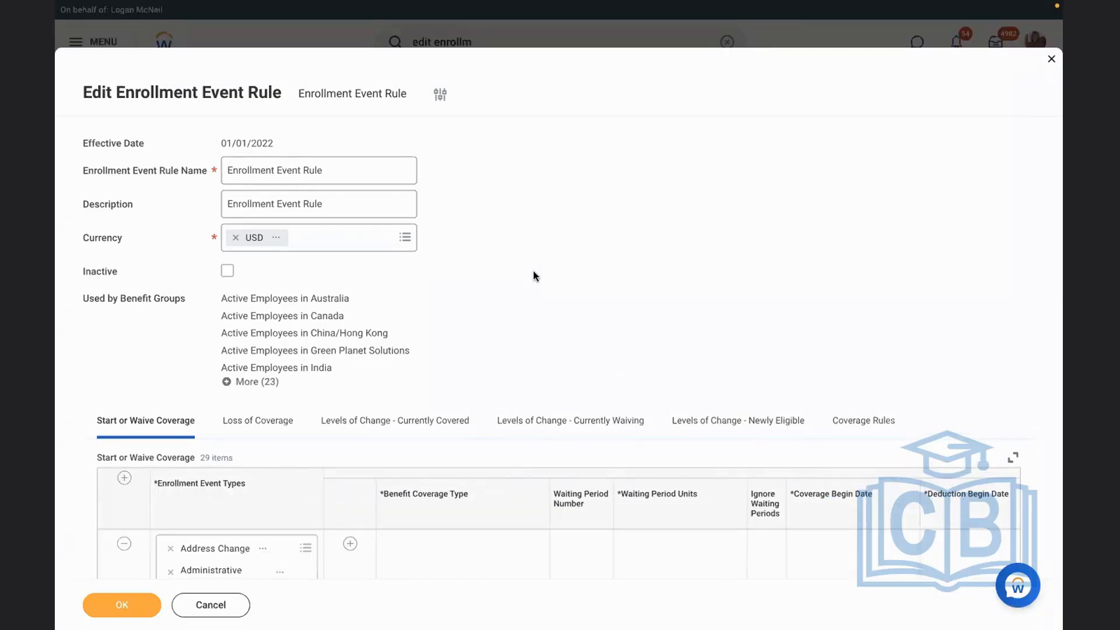
scroll(533, 277, "down", 3)
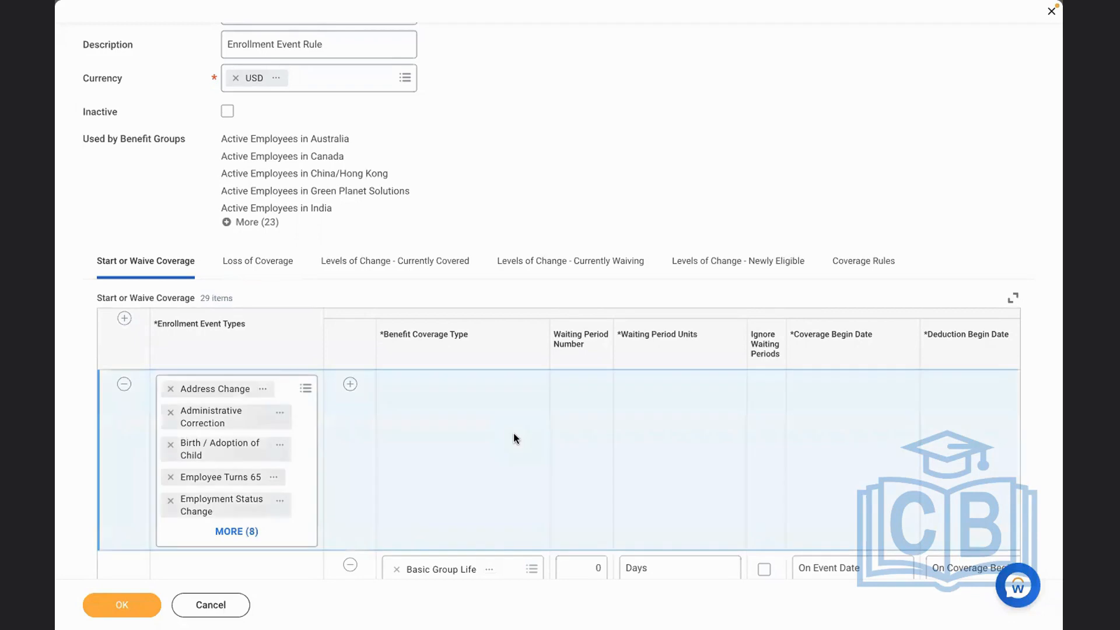
left_click(851, 260)
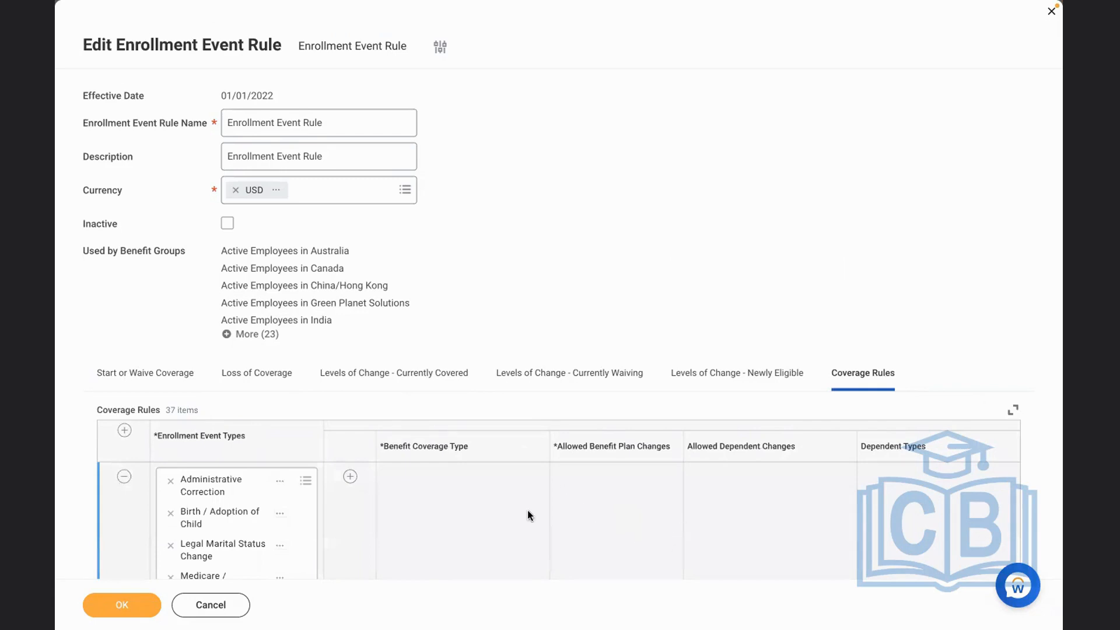
left_click(834, 519)
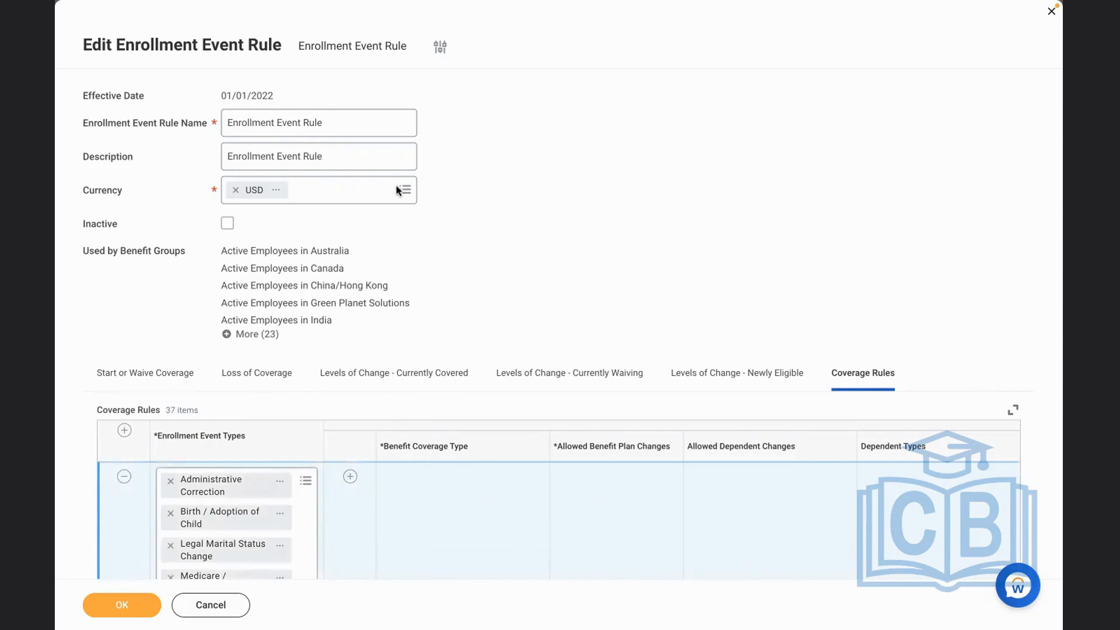
left_click(159, 384)
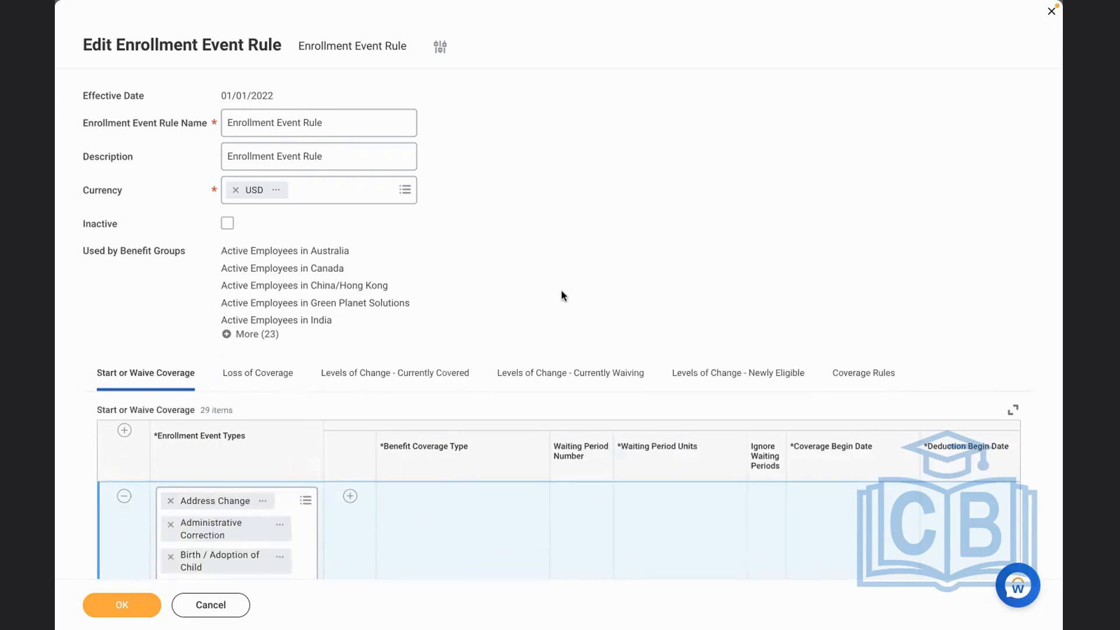
Add a Start or Waive Coverage entry with RBS - 401K Retirement Savings as its enrollment event type
scroll(560, 291, "down", 2)
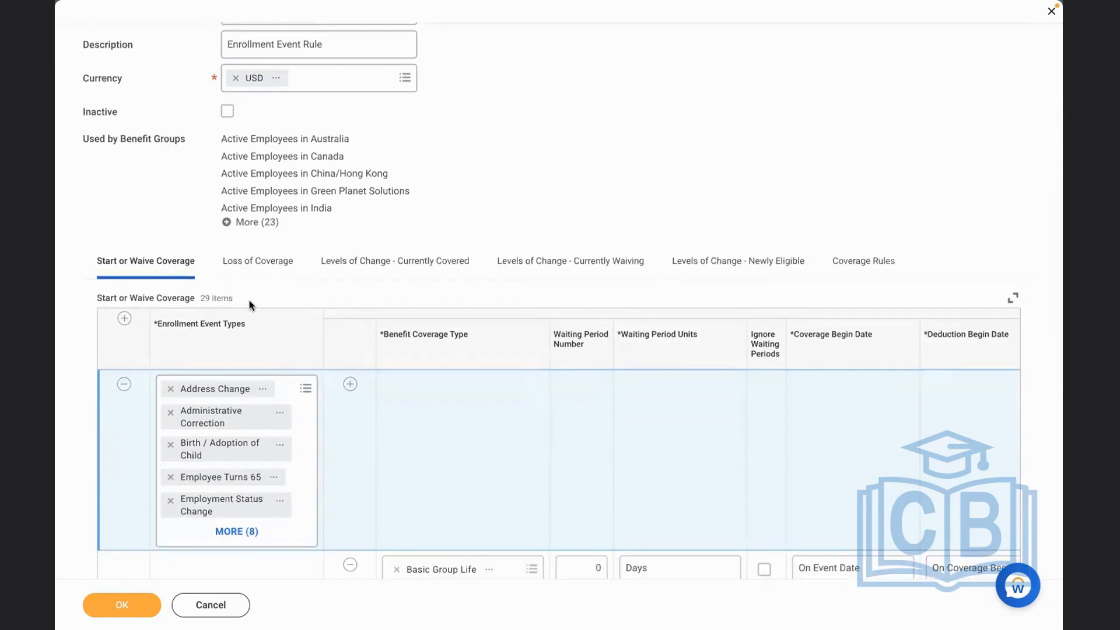
left_click(124, 318)
left_click(205, 386)
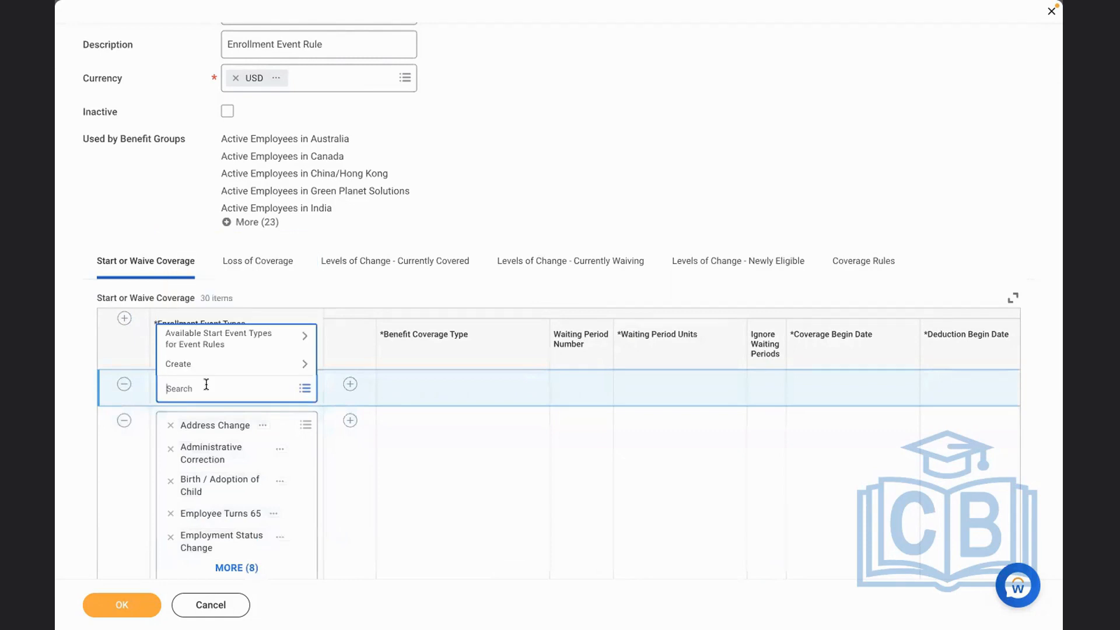
type("rbs")
key("Return")
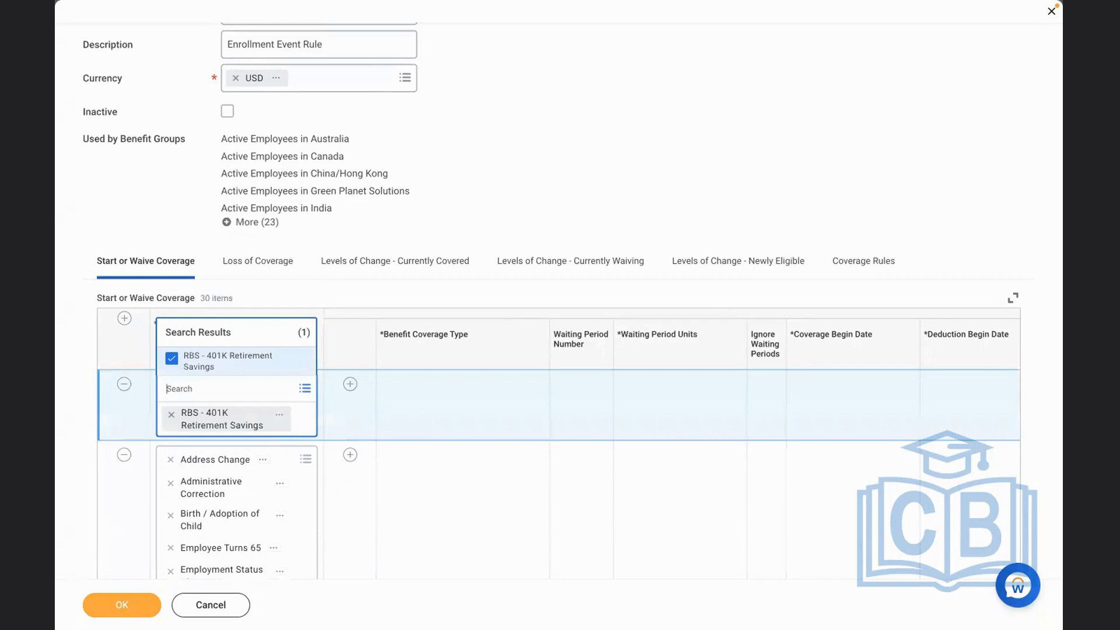
Add RBS 401K as the benefit coverage type for the new Start or Waive Coverage entry and view that coverage type's details
left_click(417, 428)
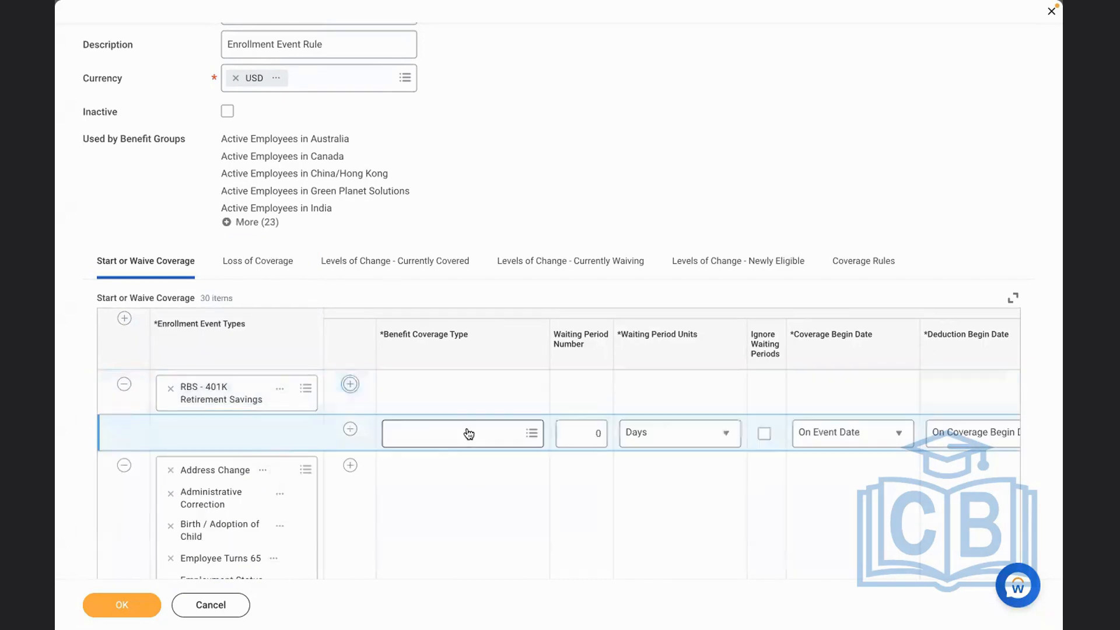
left_click(468, 433)
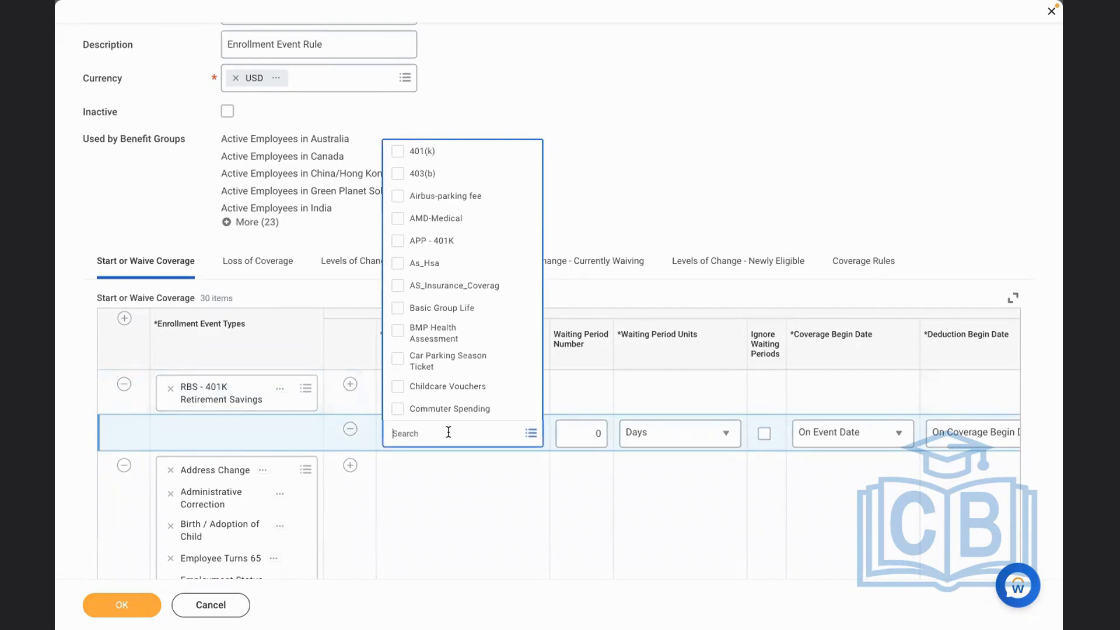
key("ctrl+Left")
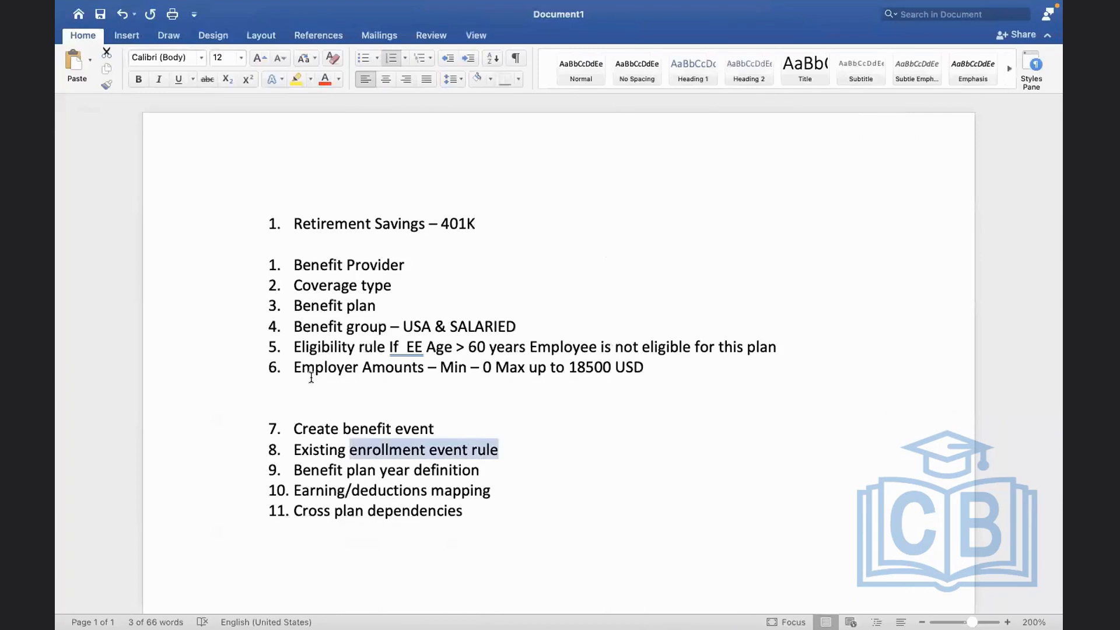
left_click_drag(292, 285, 398, 287)
key("ctrl+Right")
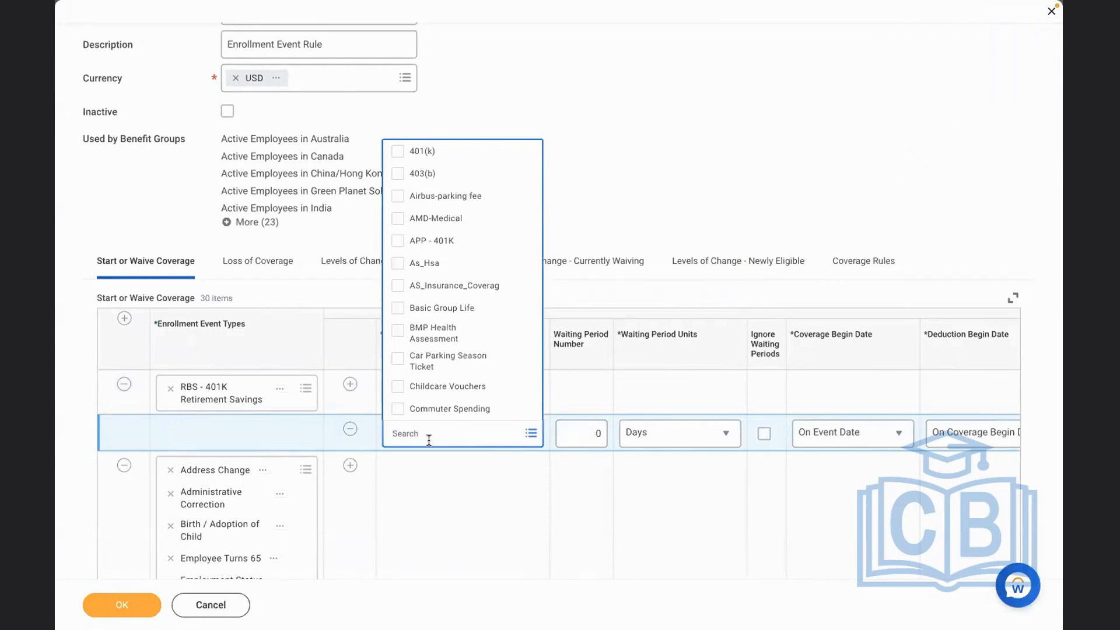
type("rbs")
key("Return")
left_click(541, 545)
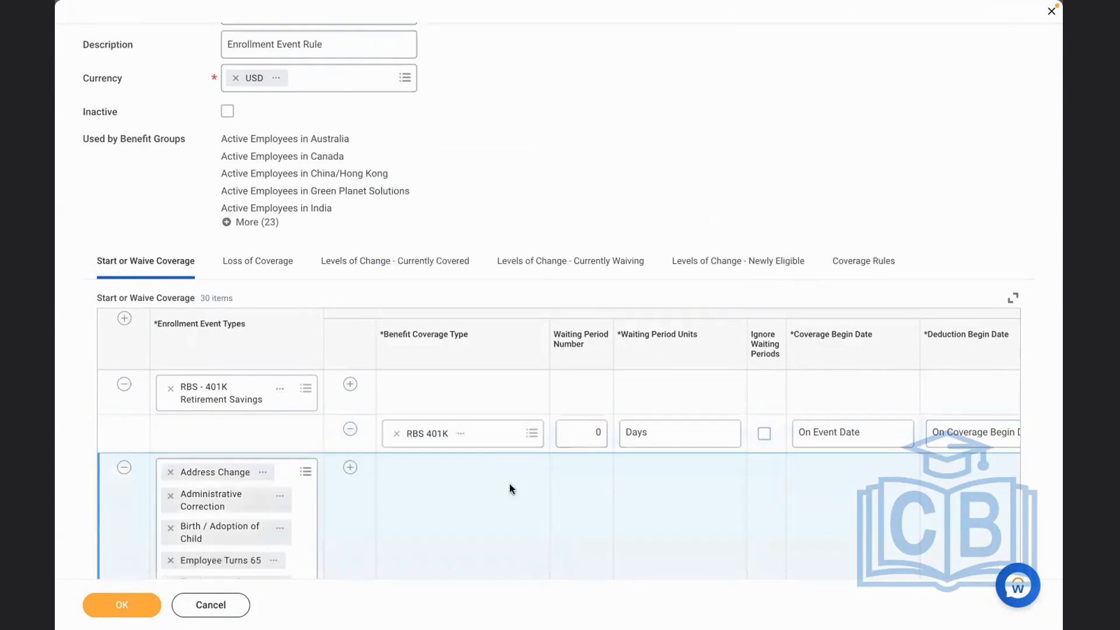
left_click(463, 438)
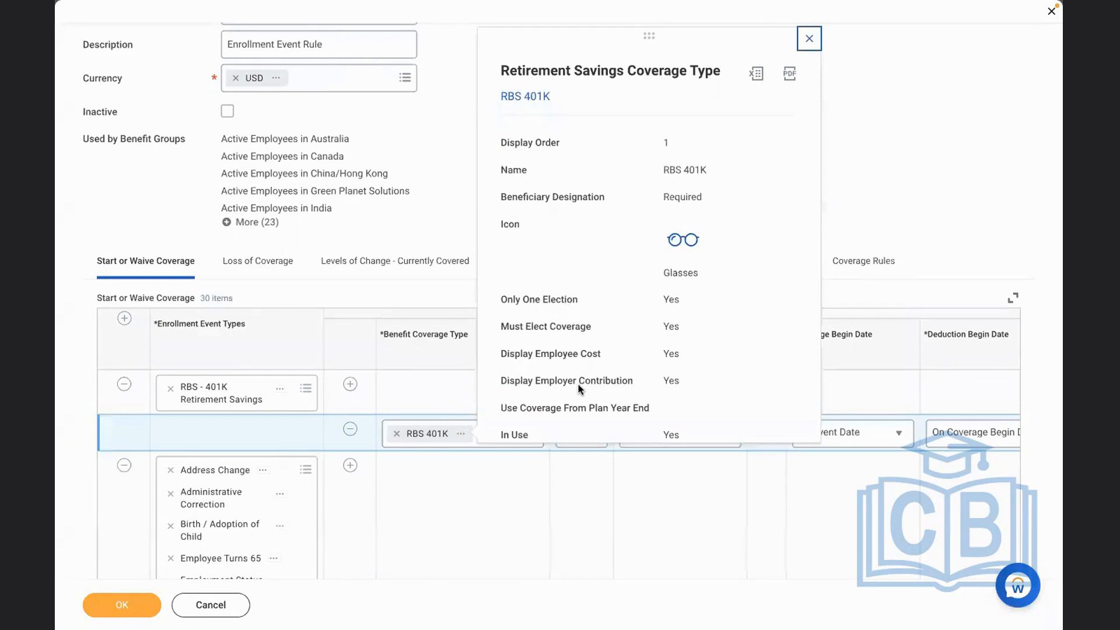
left_click(537, 513)
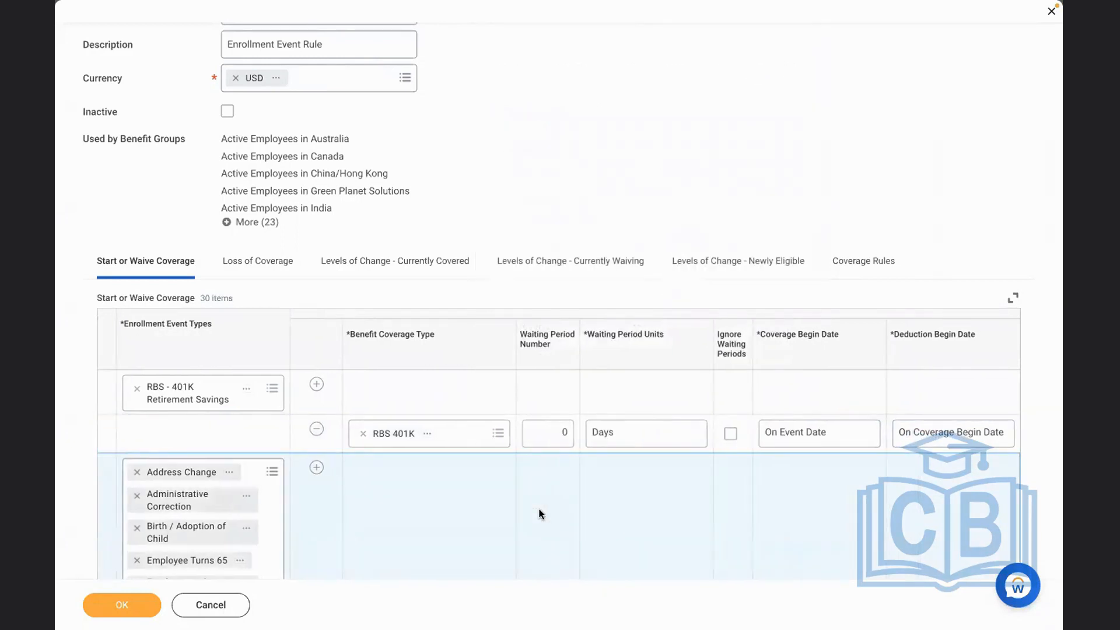
Add a coverage rule for the RBS - 401K Retirement Savings event type with RBS 401K as its benefit coverage type
left_click(862, 276)
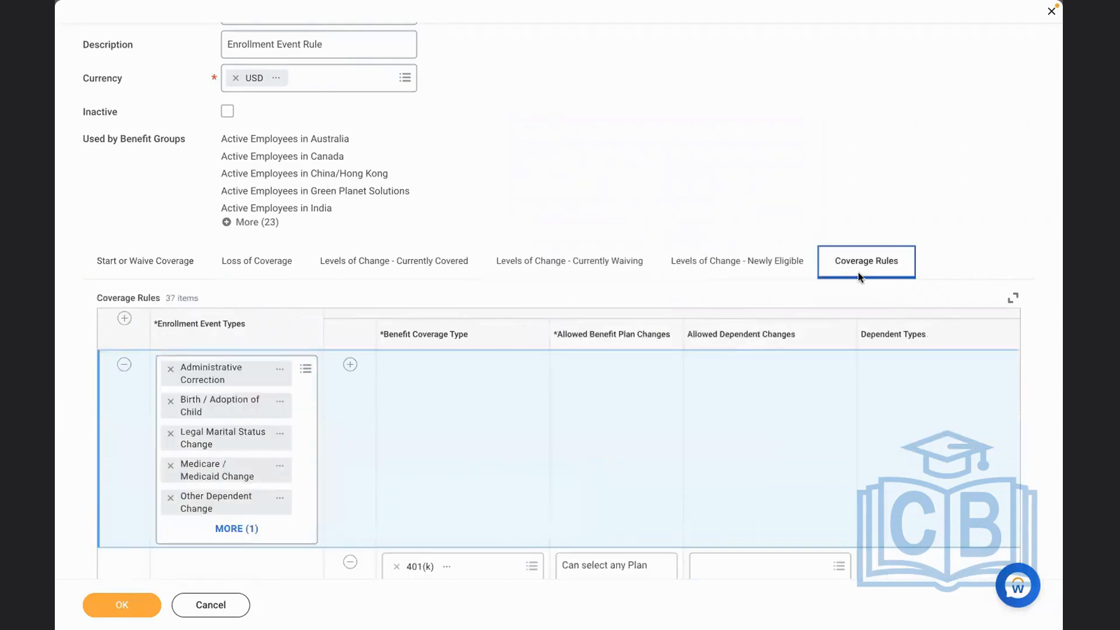
left_click(124, 319)
left_click(199, 368)
type("rb")
key("Return")
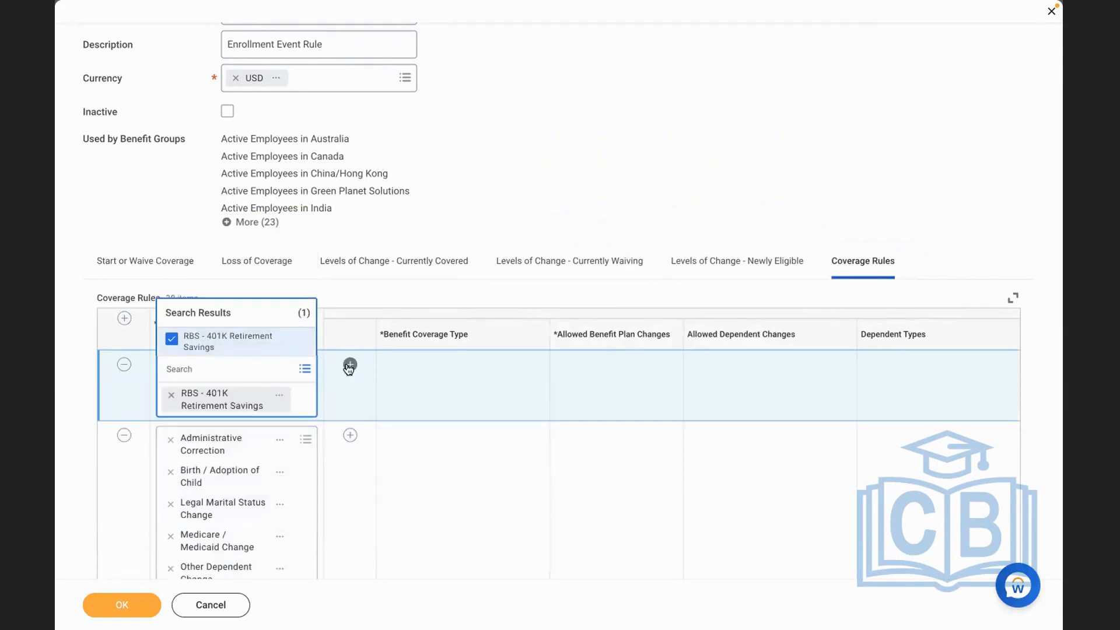
left_click(349, 366)
left_click(400, 414)
type("rbs")
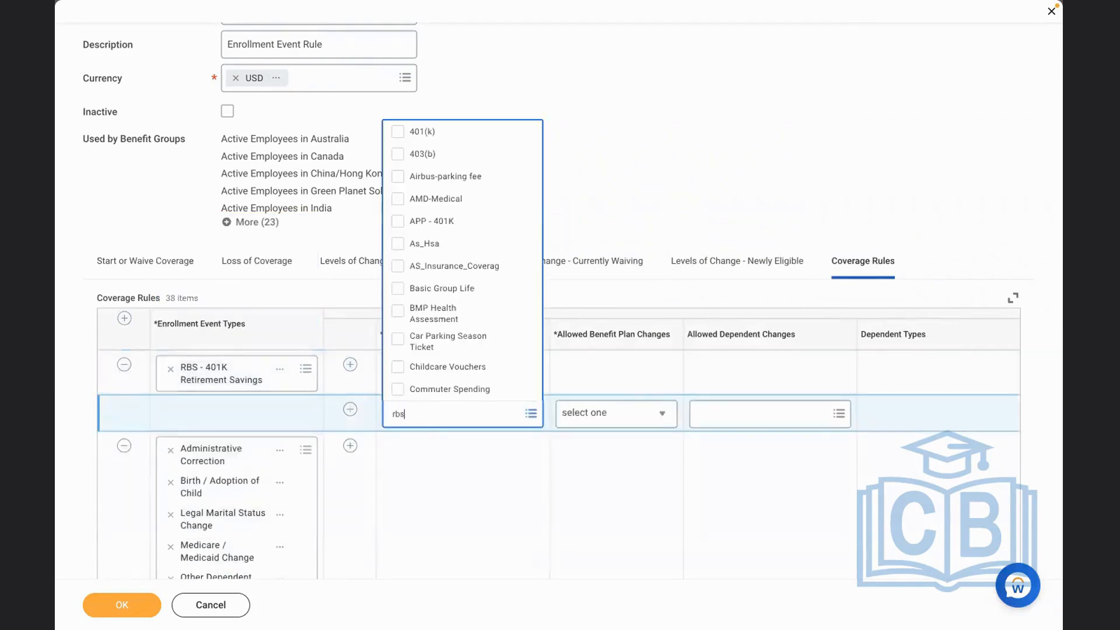
key("Return")
left_click(470, 532)
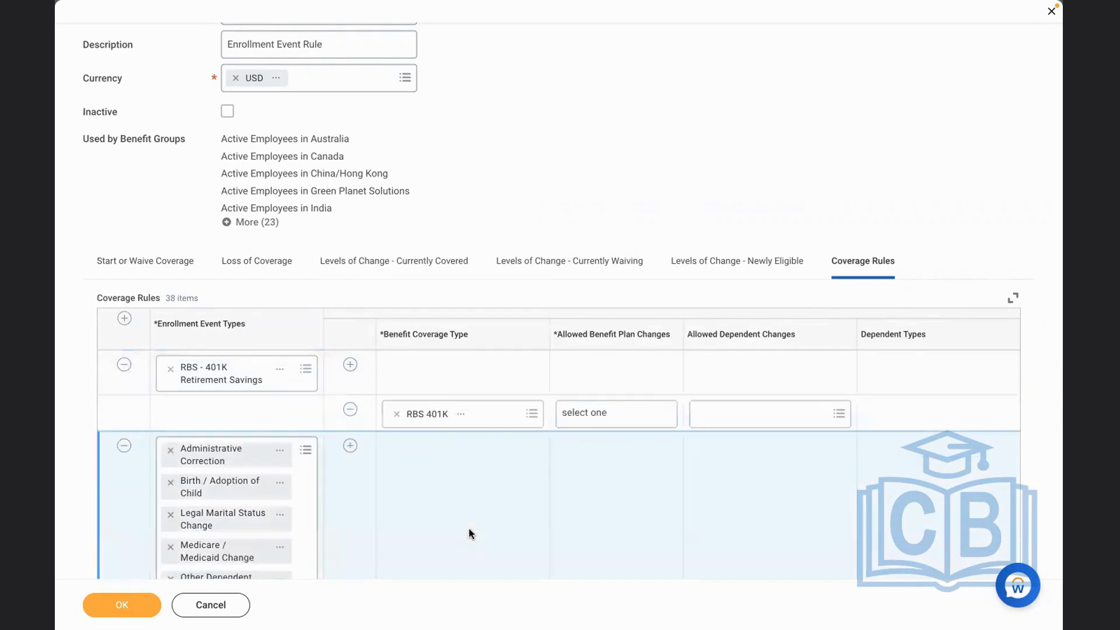
Set the allowed benefit plan changes of the RBS 401K coverage rule to Can select any Plan
left_click(590, 416)
left_click(593, 418)
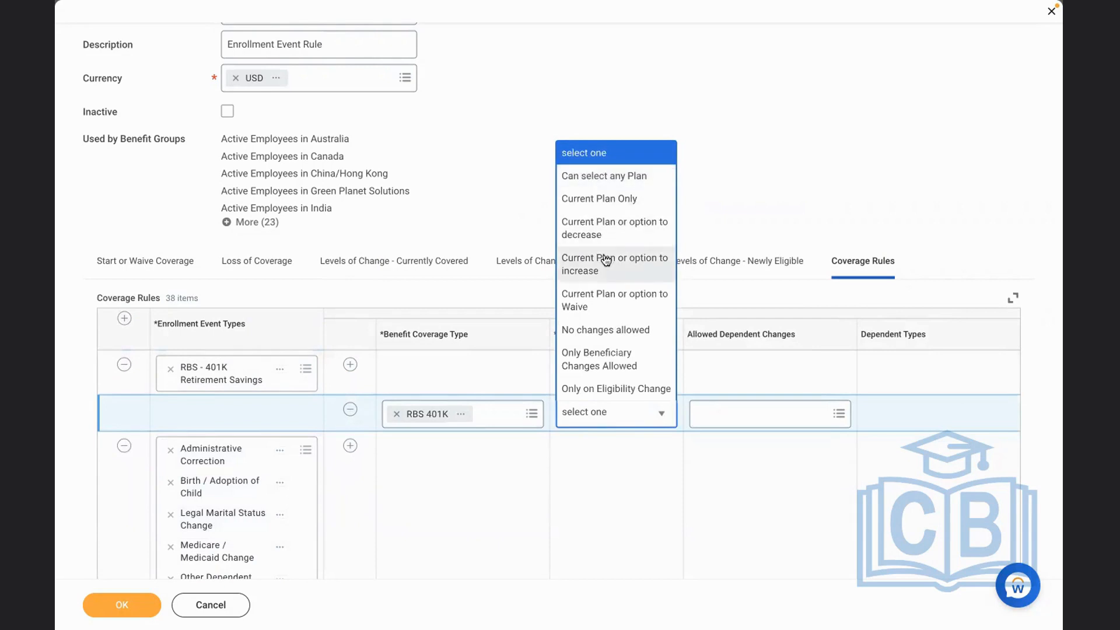
left_click(580, 163)
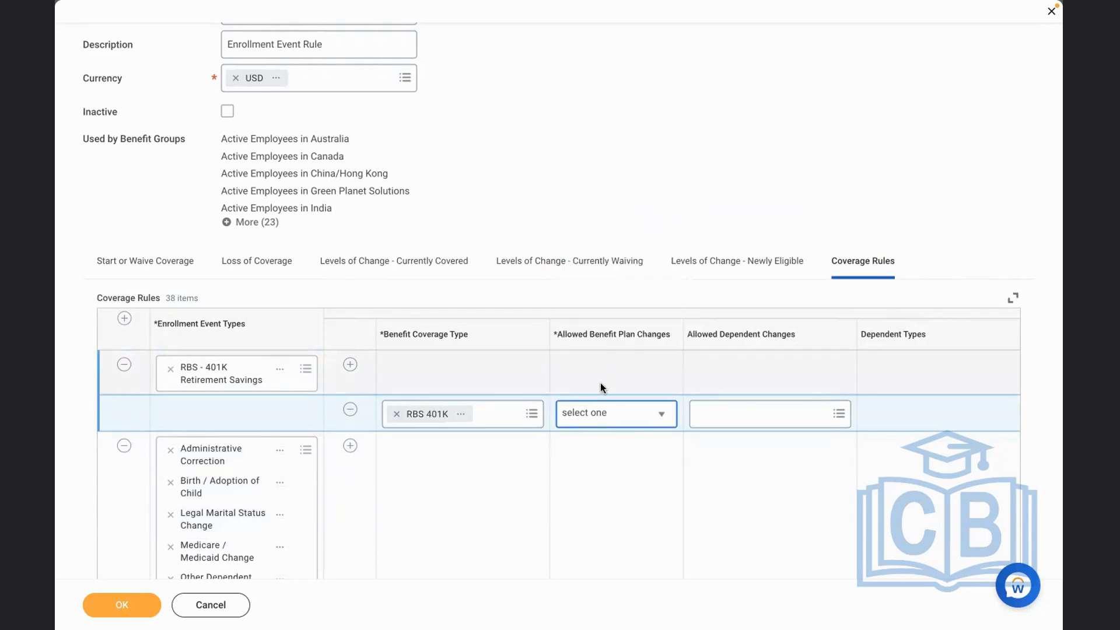
left_click(575, 412)
left_click(583, 176)
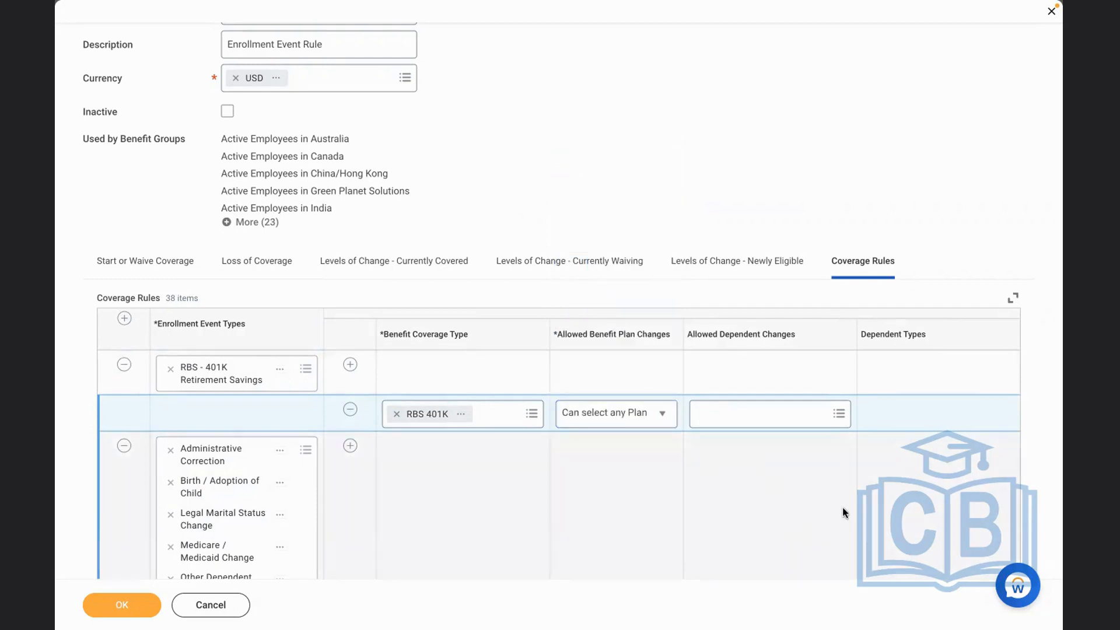
Set the RBS 401K coverage rule's defaulting rule to Default to Current Elections, Priority Coverage or Waive, and save the enrollment event rule
scroll(842, 506, "right", 5)
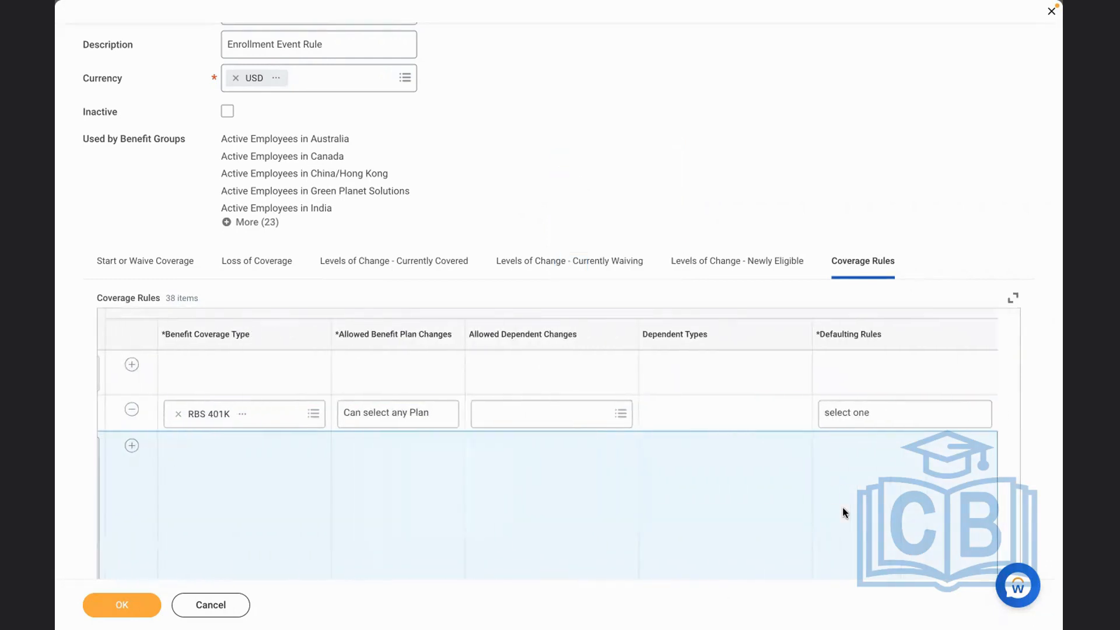
scroll(842, 506, "right", 1)
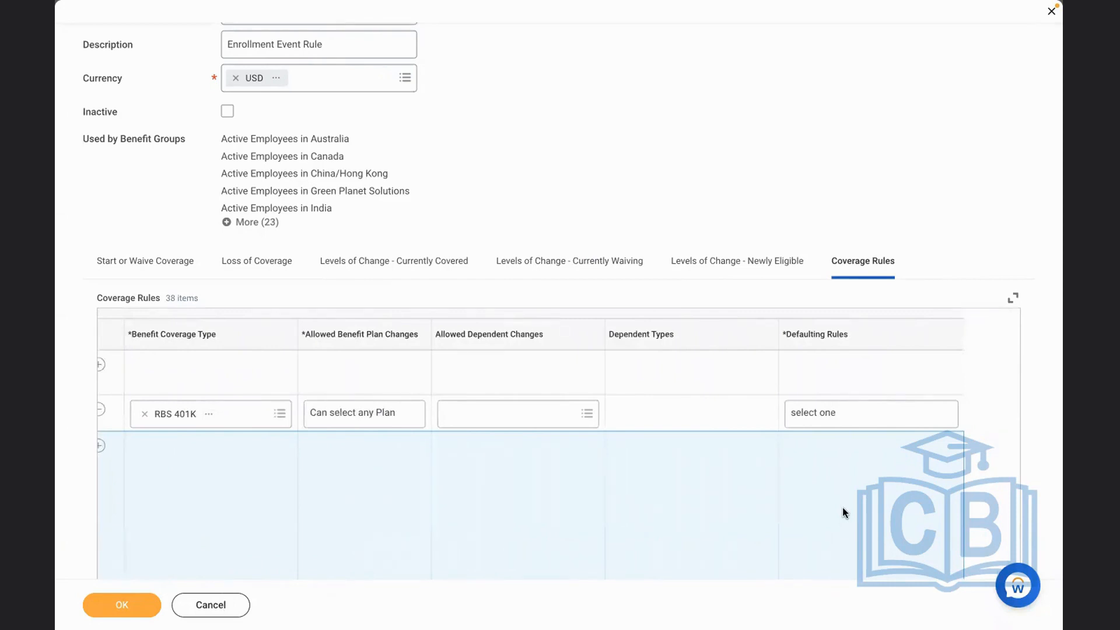
left_click(827, 420)
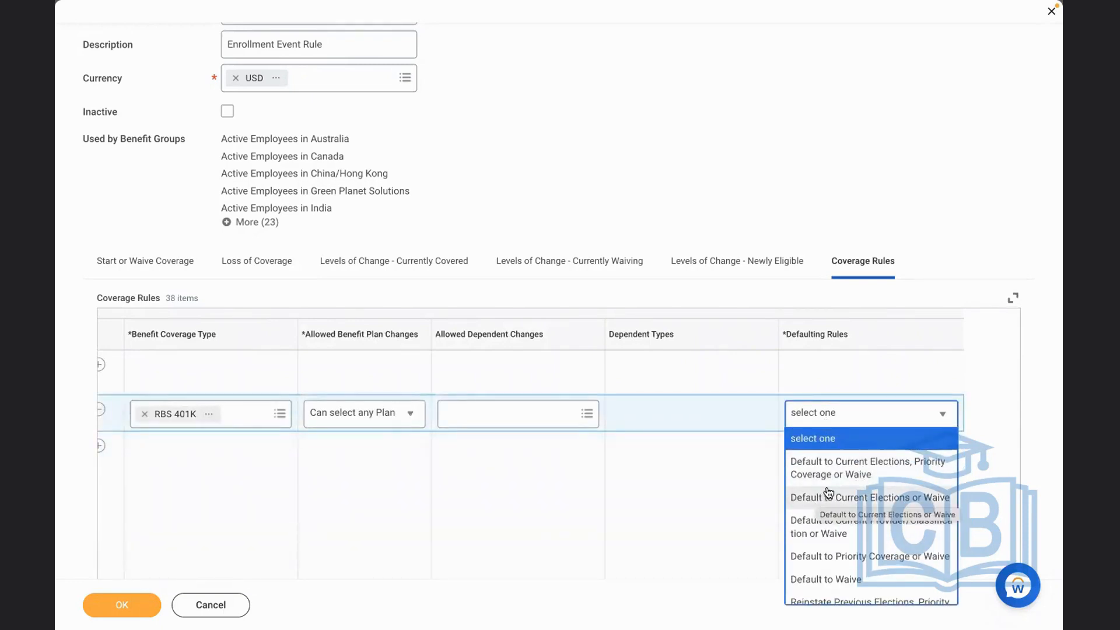
left_click(852, 466)
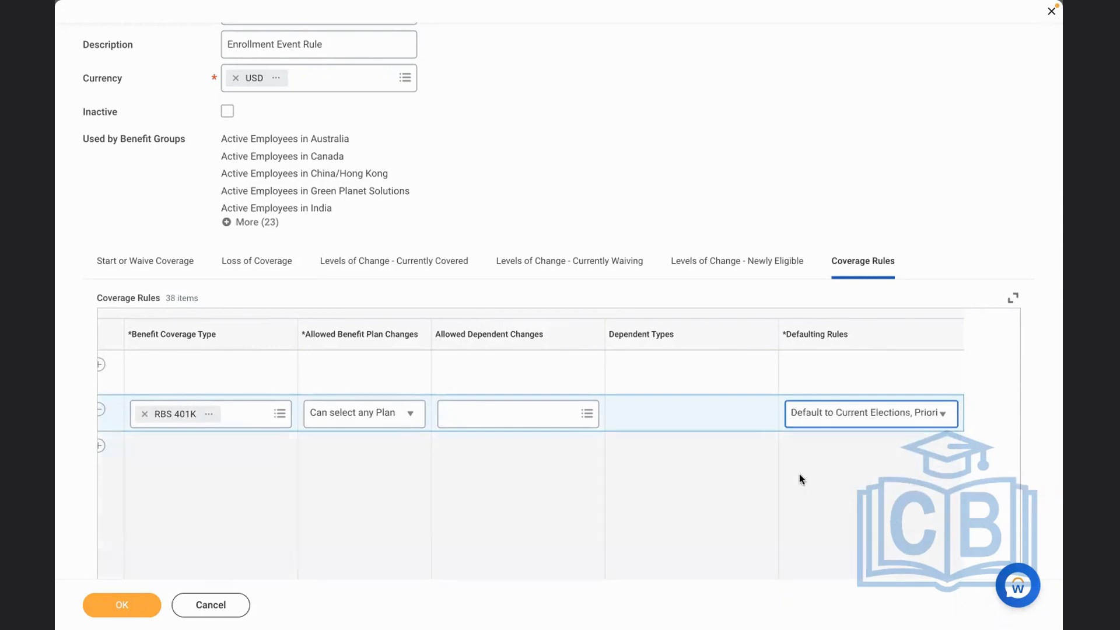
left_click(489, 522)
left_click(119, 604)
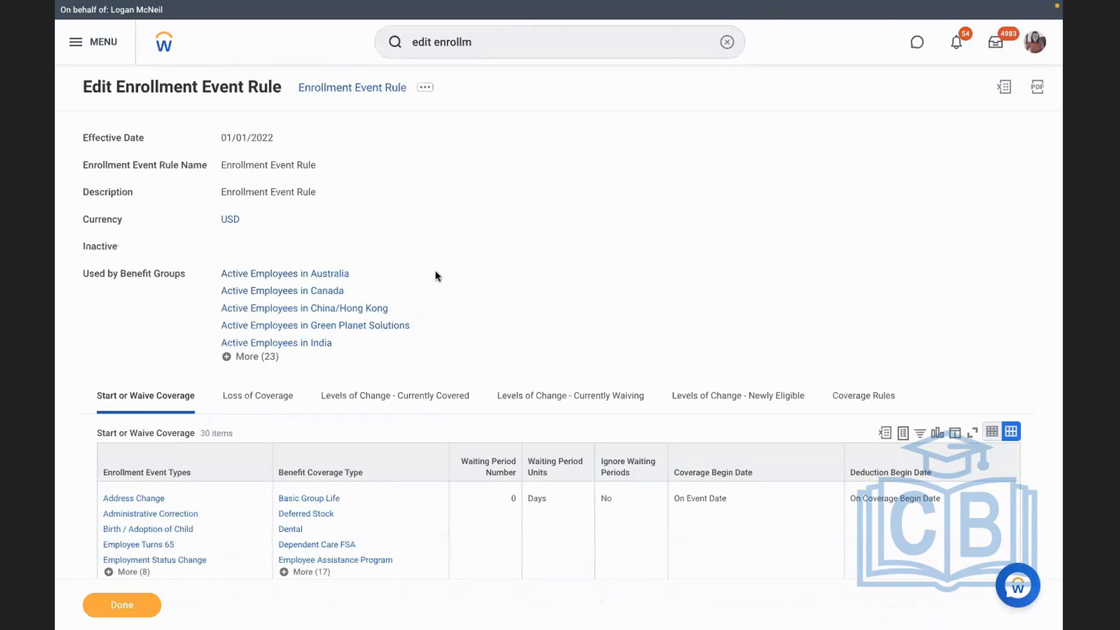
Check the Benefit plan year definition item in the Word checklist and open Workday's Edit Benefit Plan Year Definition task
key("ctrl+Left")
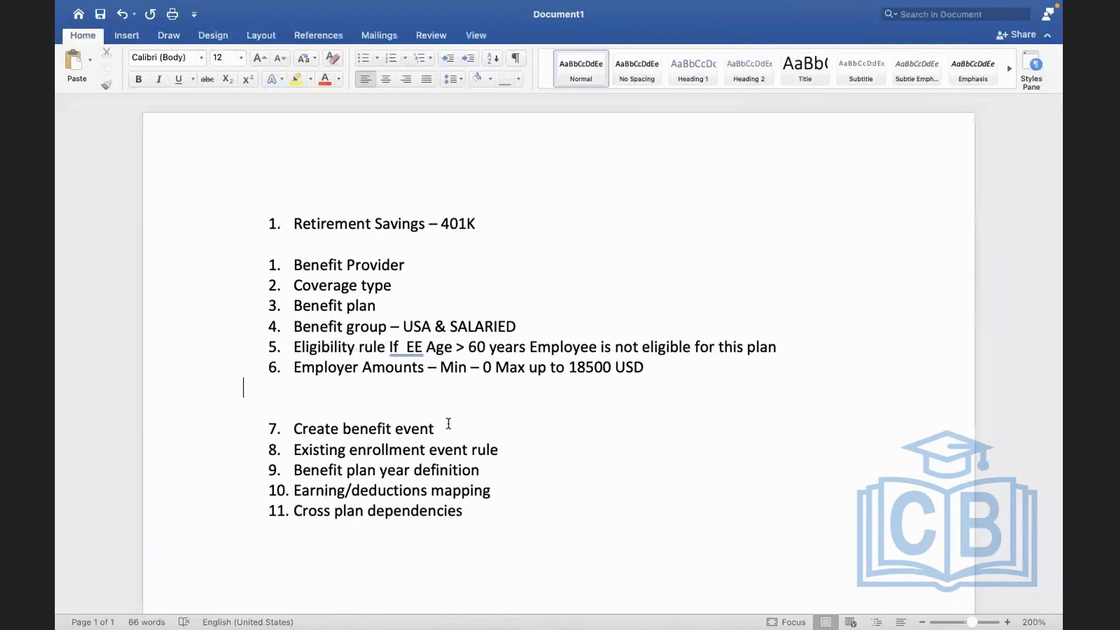
left_click_drag(483, 470, 313, 464)
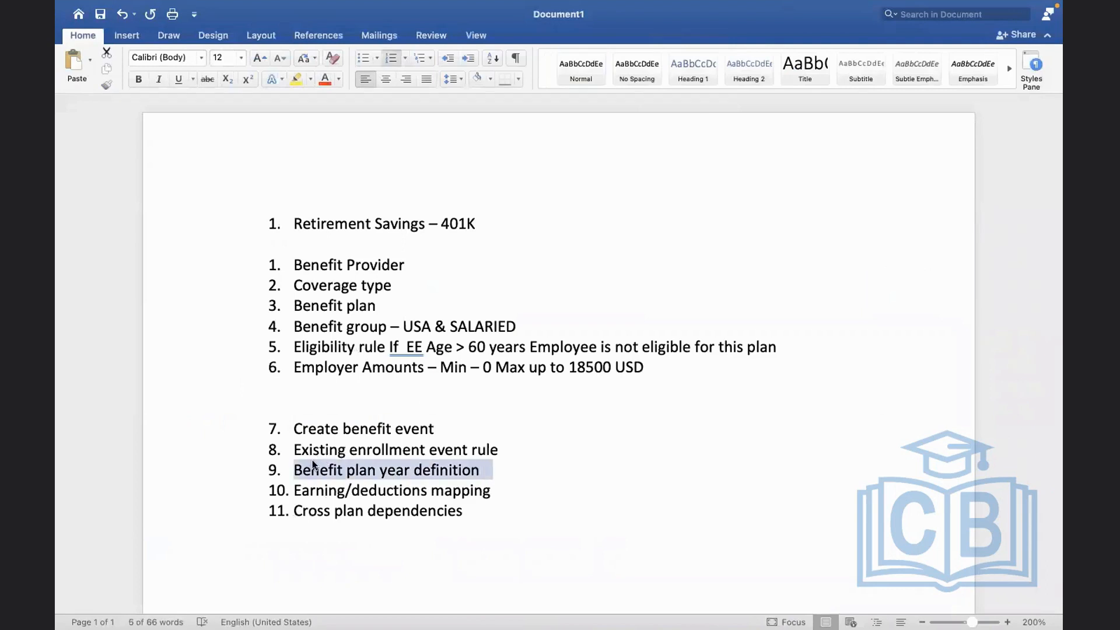
key("ctrl+Right")
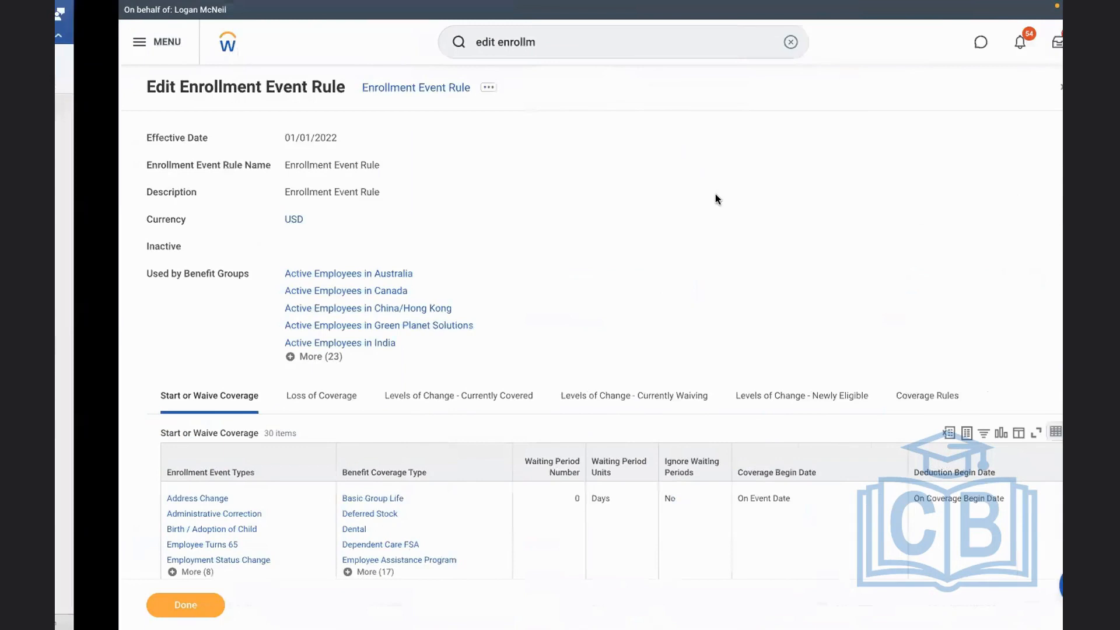
left_click(726, 42)
left_click(671, 44)
type("edit b")
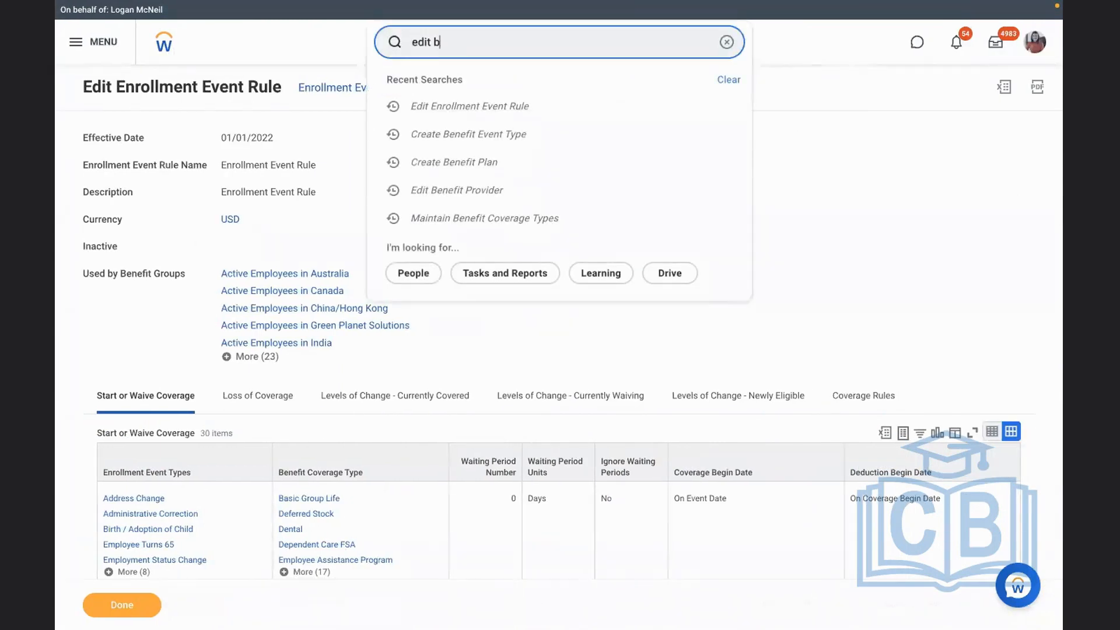
type("en plan")
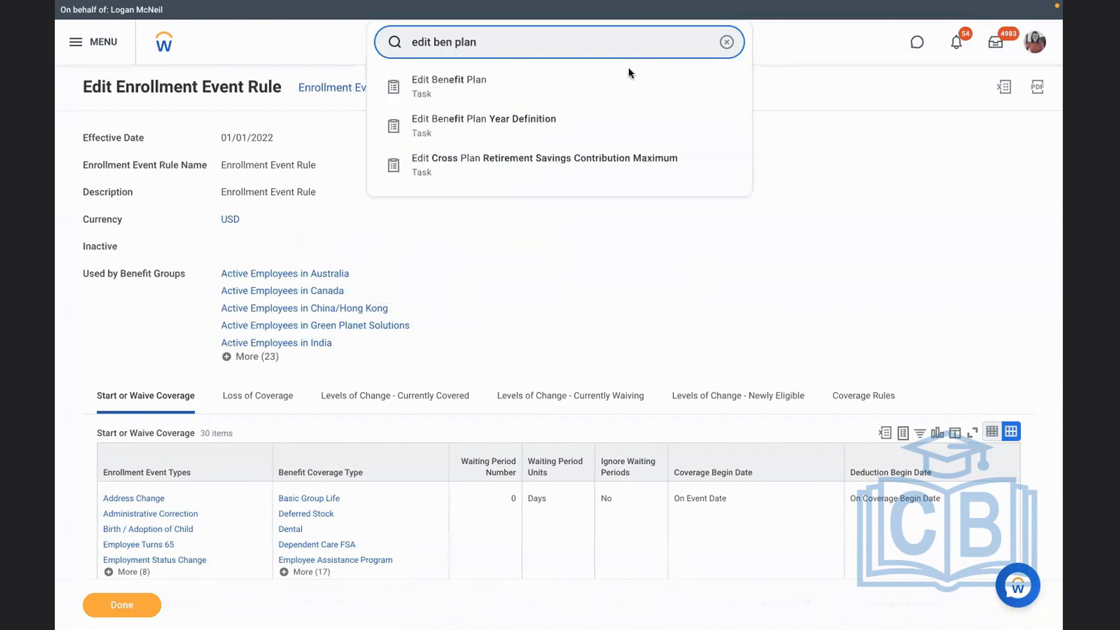
left_click(547, 118)
Open the existing AMD - Ongoing Benefits Programme 2022 benefit plan year definition for editing
left_click(513, 177)
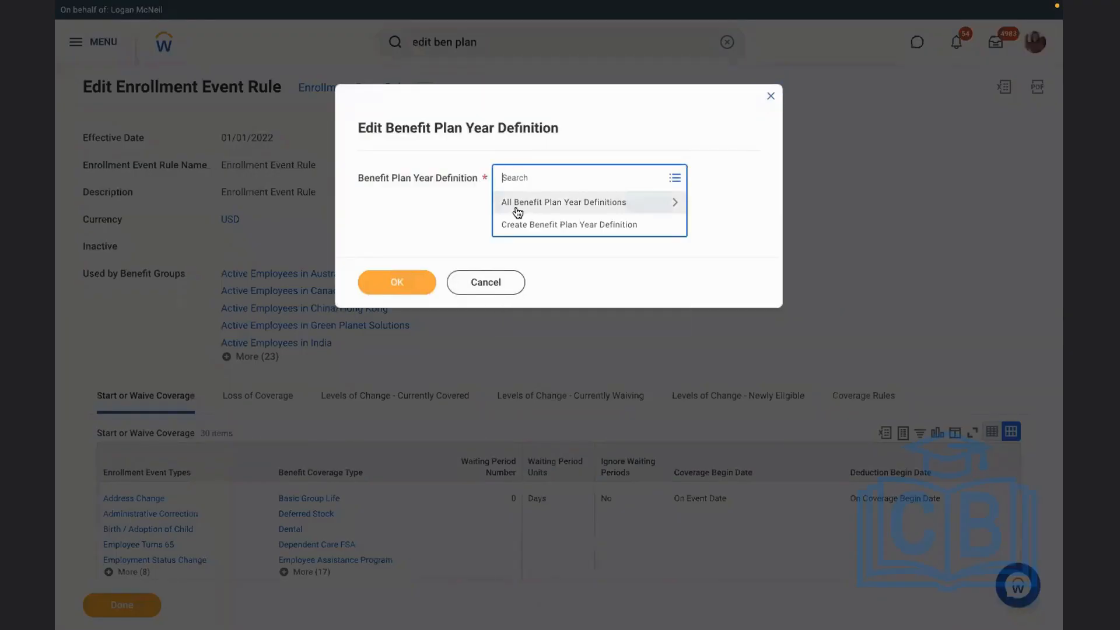
left_click(516, 209)
key("Down")
key("Down")
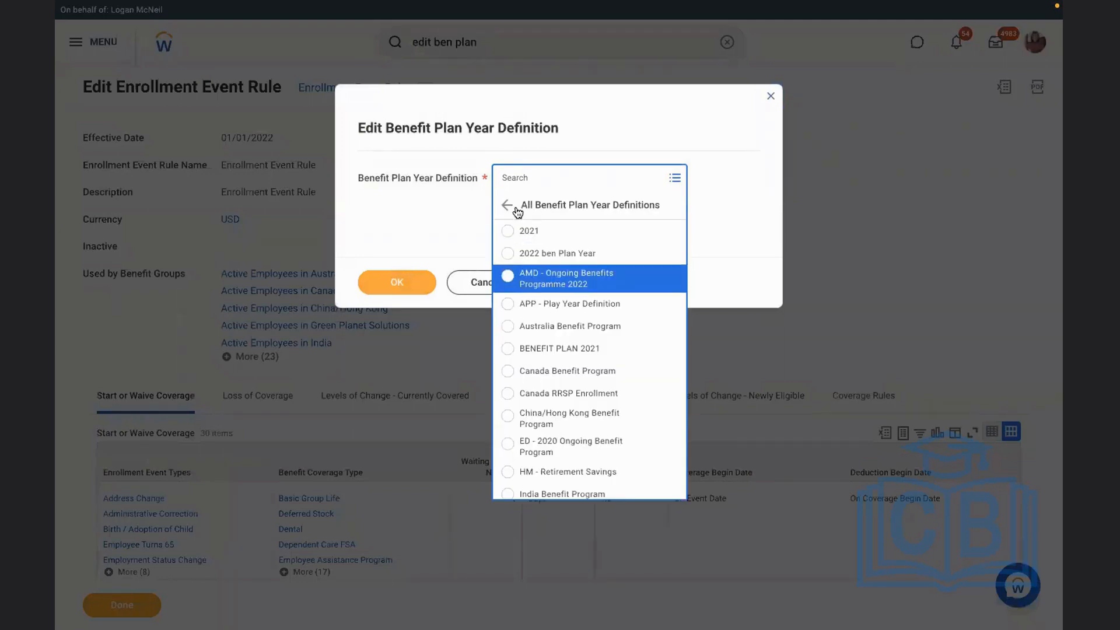
key("Return")
left_click(382, 280)
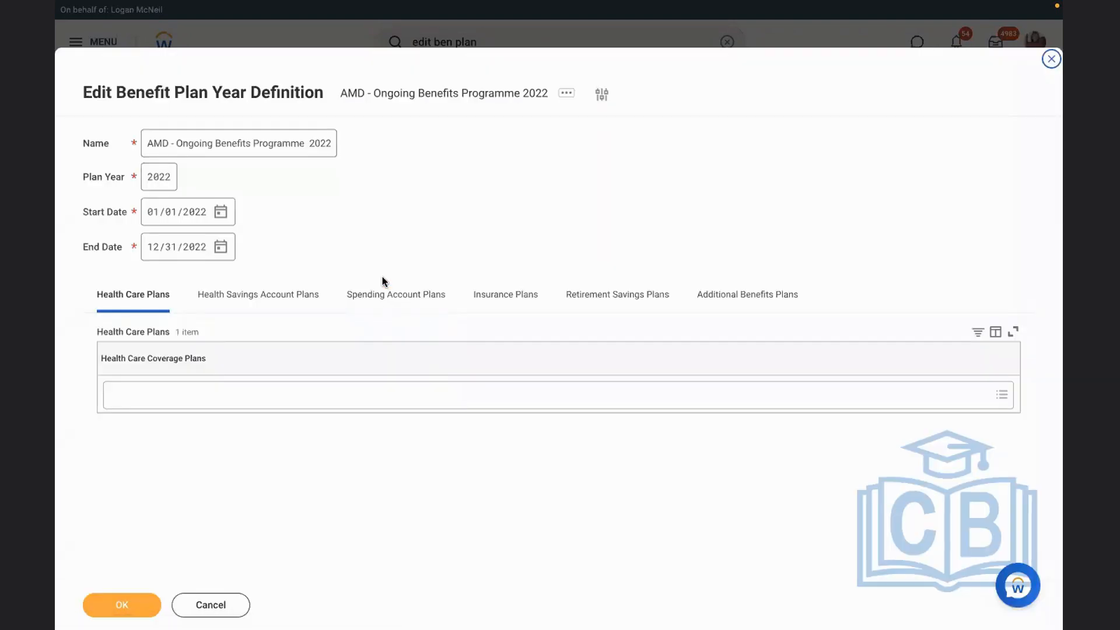
Replace the AMD prefix so the plan year definition is named RBS - Ongoing Benefits Programme 2022
left_click_drag(170, 143, 57, 125)
key("BackSpace")
type("RBS")
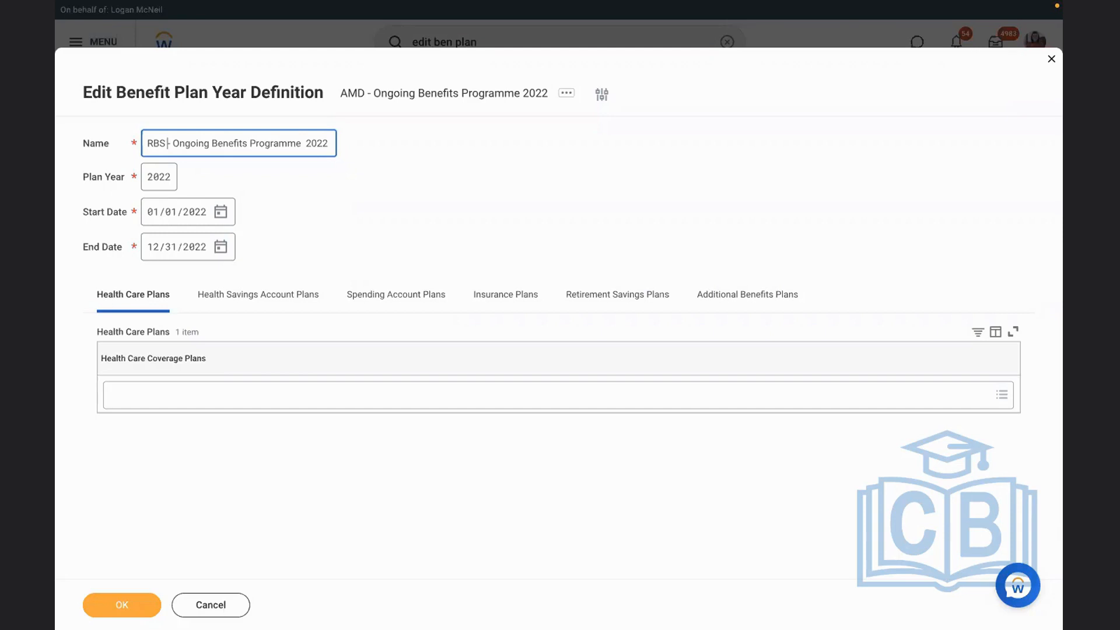
left_click(281, 213)
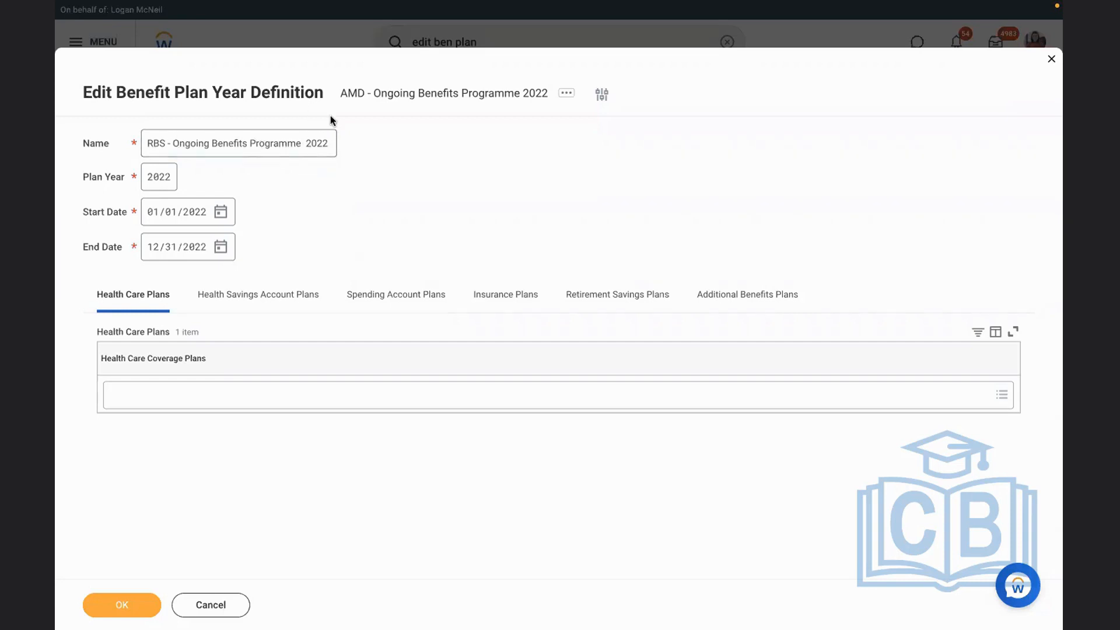
Set the plan year definition's end date to 12/31/2022
left_click(221, 246)
left_click(463, 249)
left_click(463, 251)
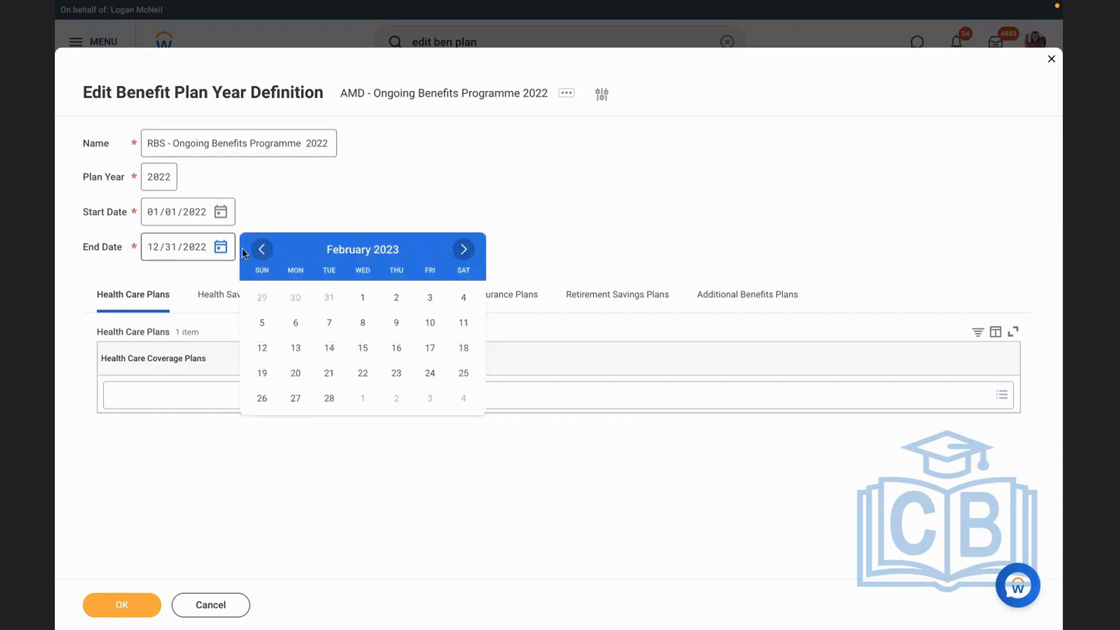
left_click(262, 249)
left_click(262, 250)
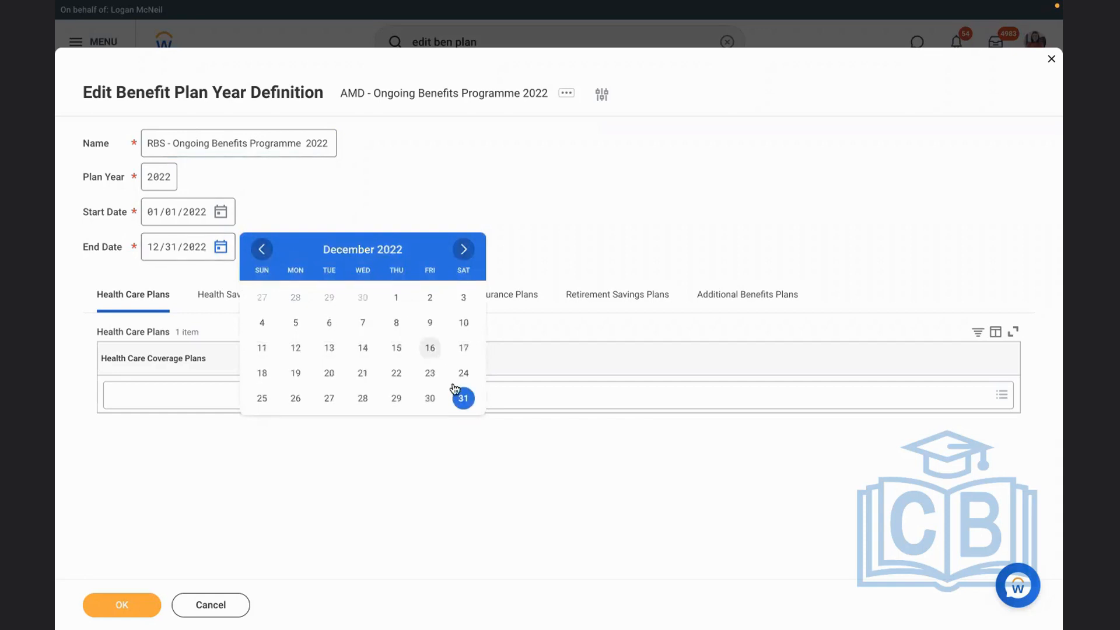
left_click(463, 399)
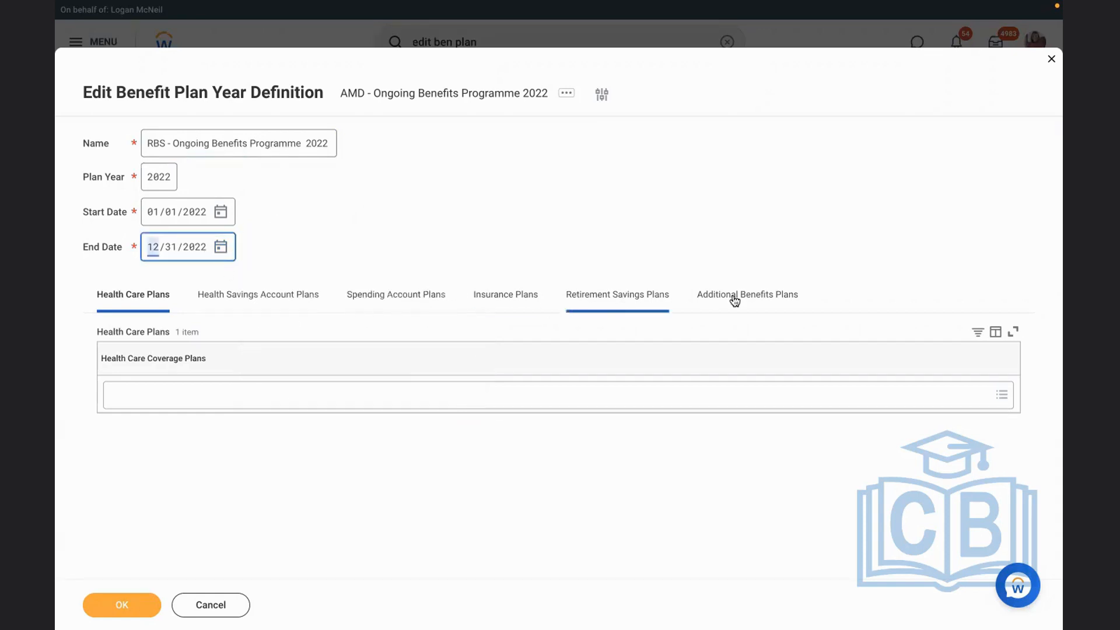
Add RBS 401K - RBS - Met Life Retirement Savings to the definition's retirement savings plans and save the definition
left_click(620, 302)
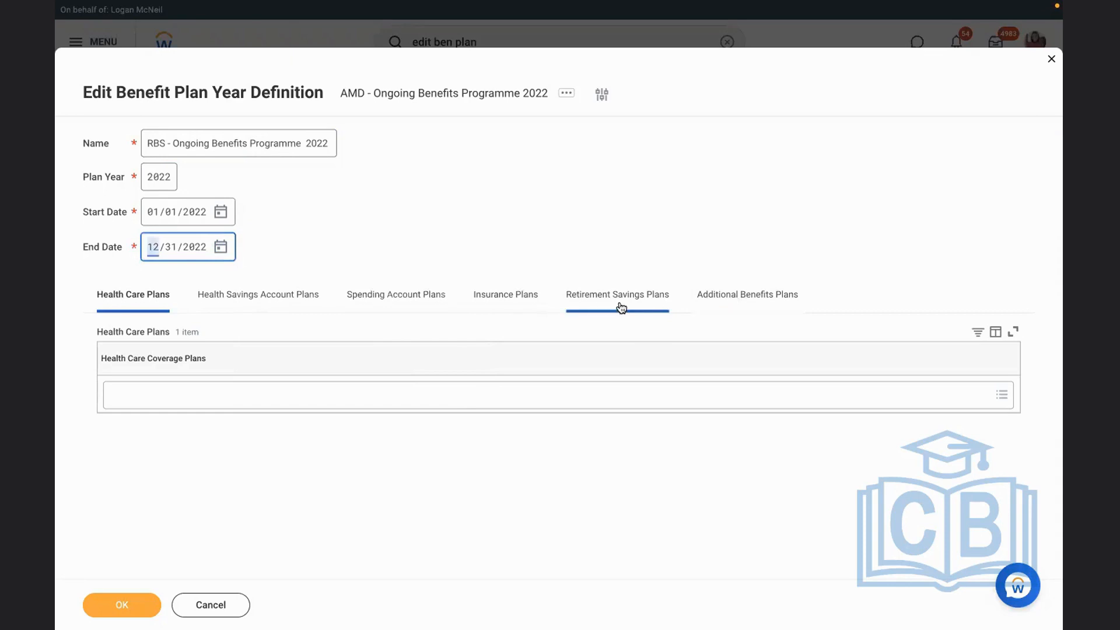
left_click(370, 394)
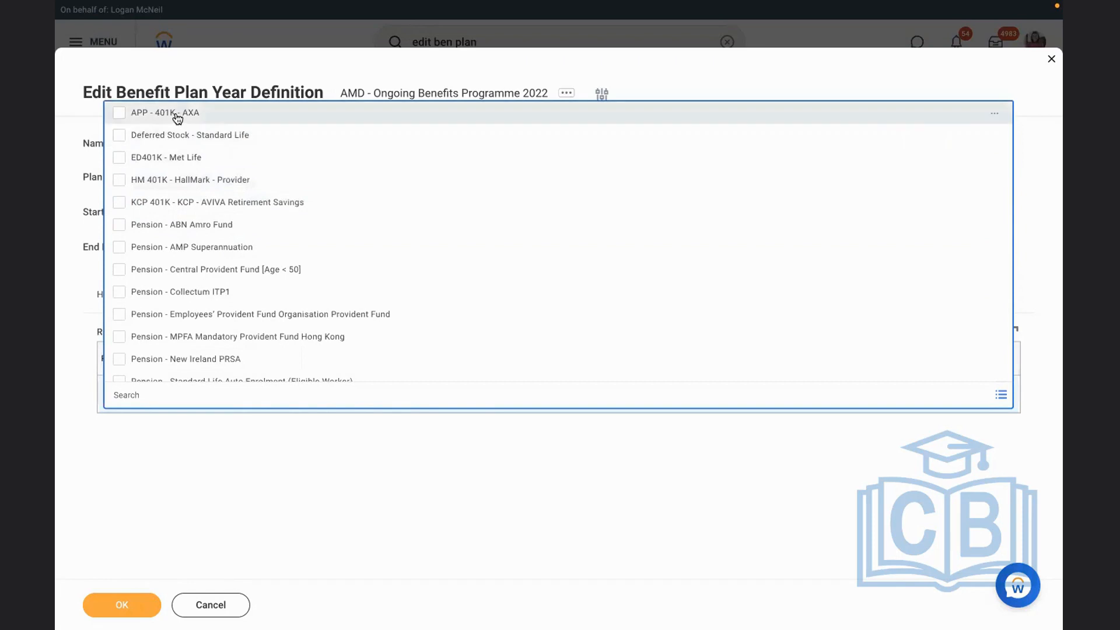
type("rbs")
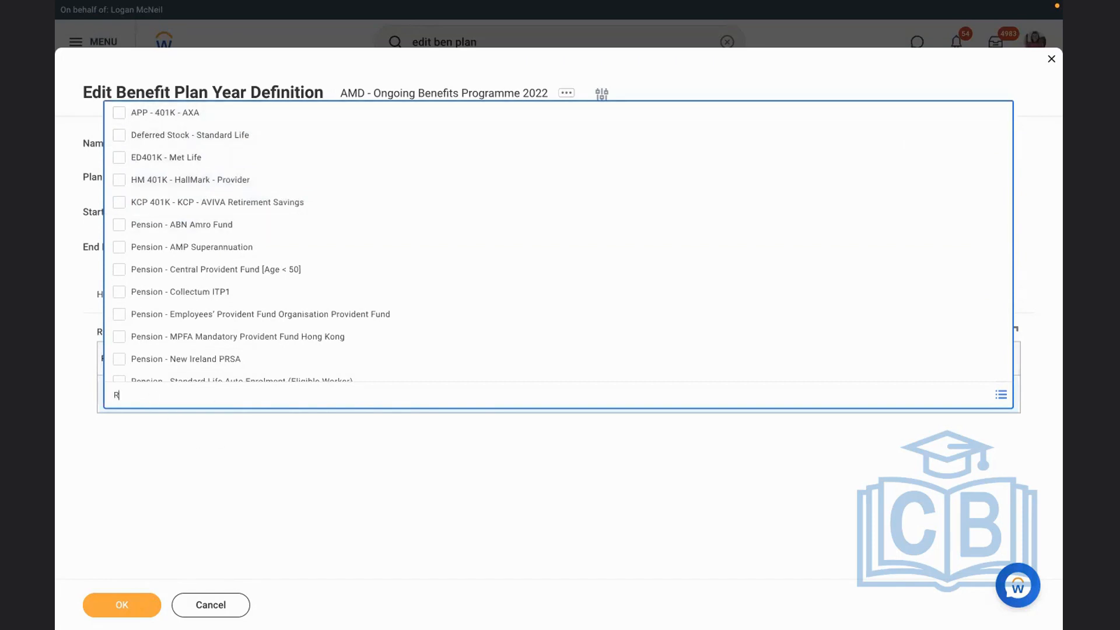
key("Return")
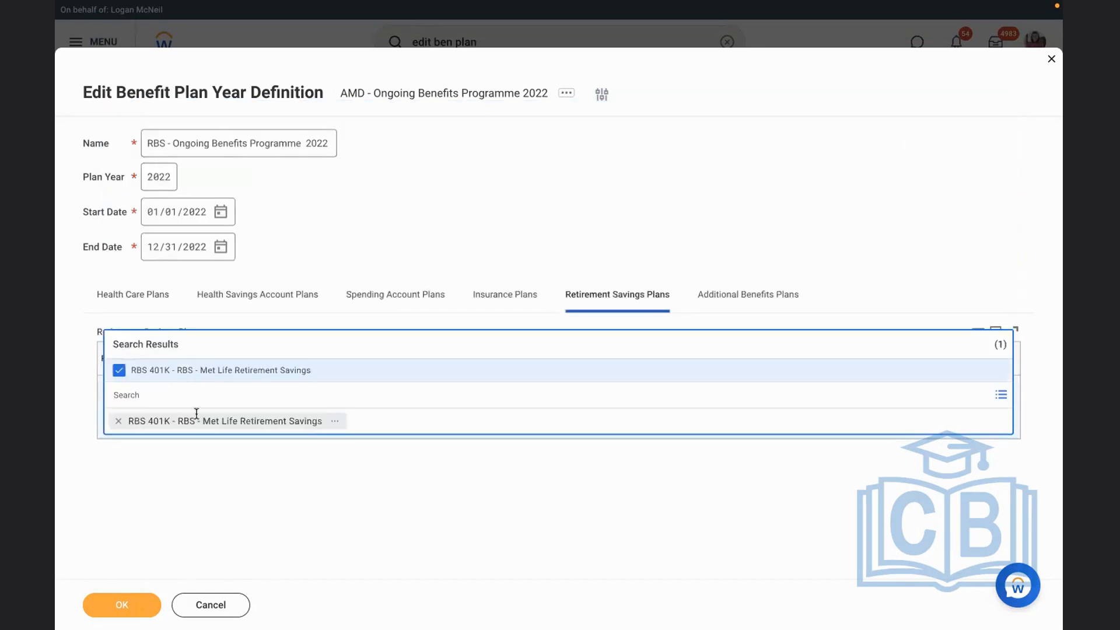
left_click(230, 489)
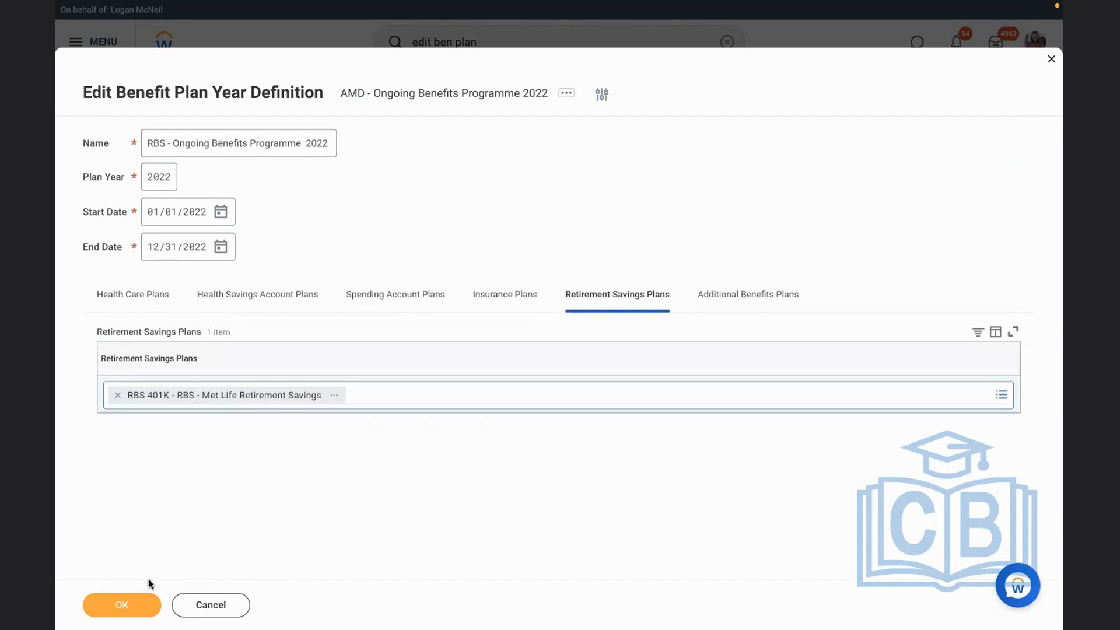
left_click(125, 610)
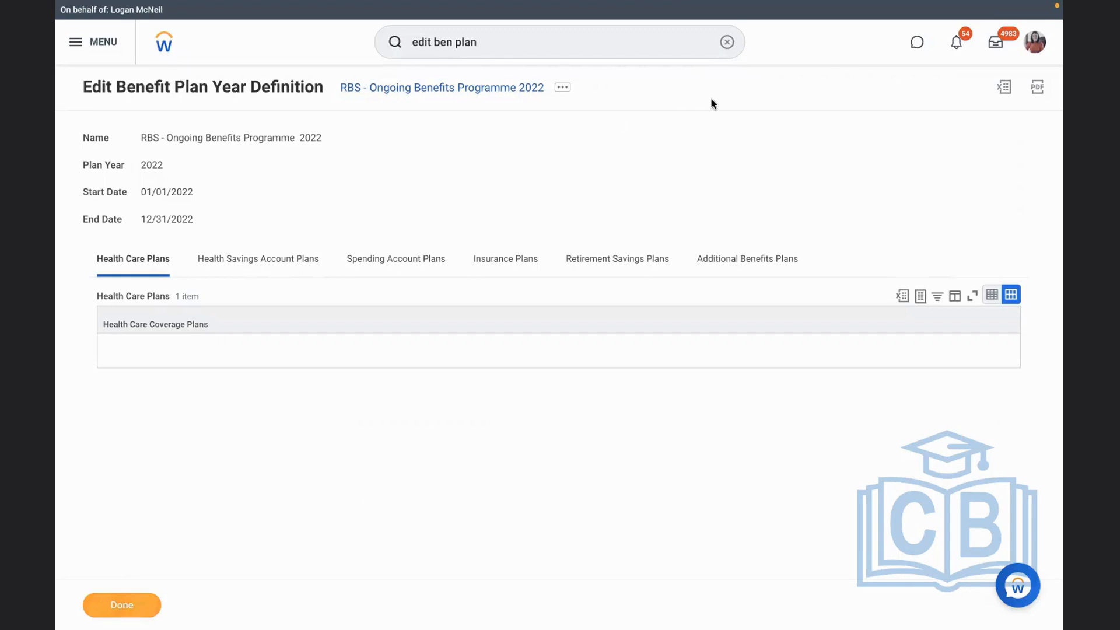
Open the RBS 401K plan from the saved definition and review its external payroll deductions and employee contribution details
left_click(620, 262)
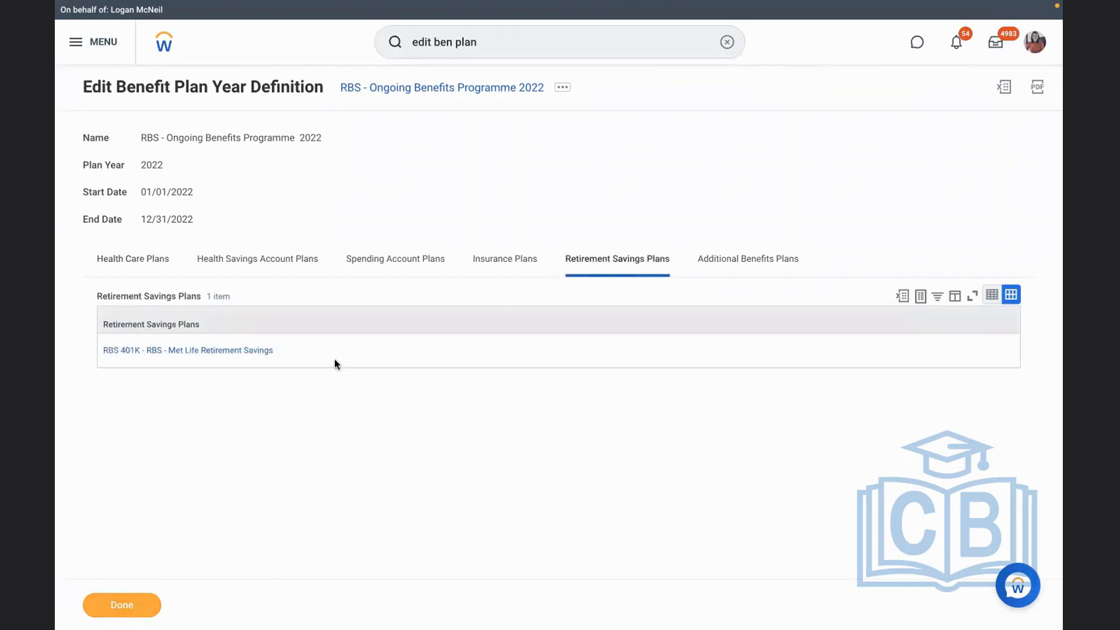
left_click(229, 351)
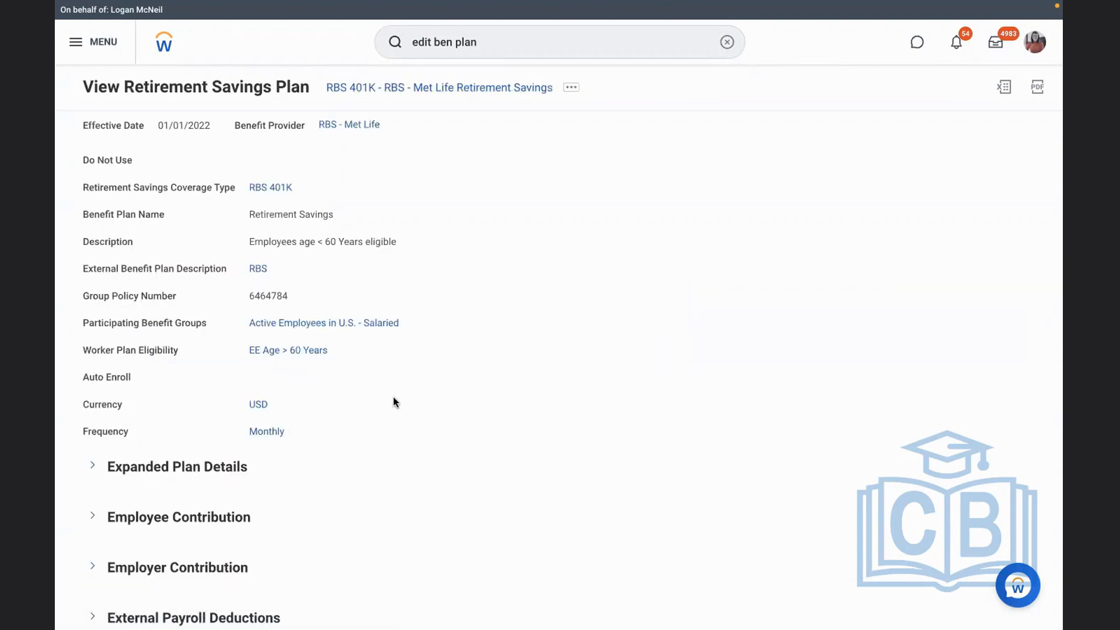
scroll(393, 397, "down", 1)
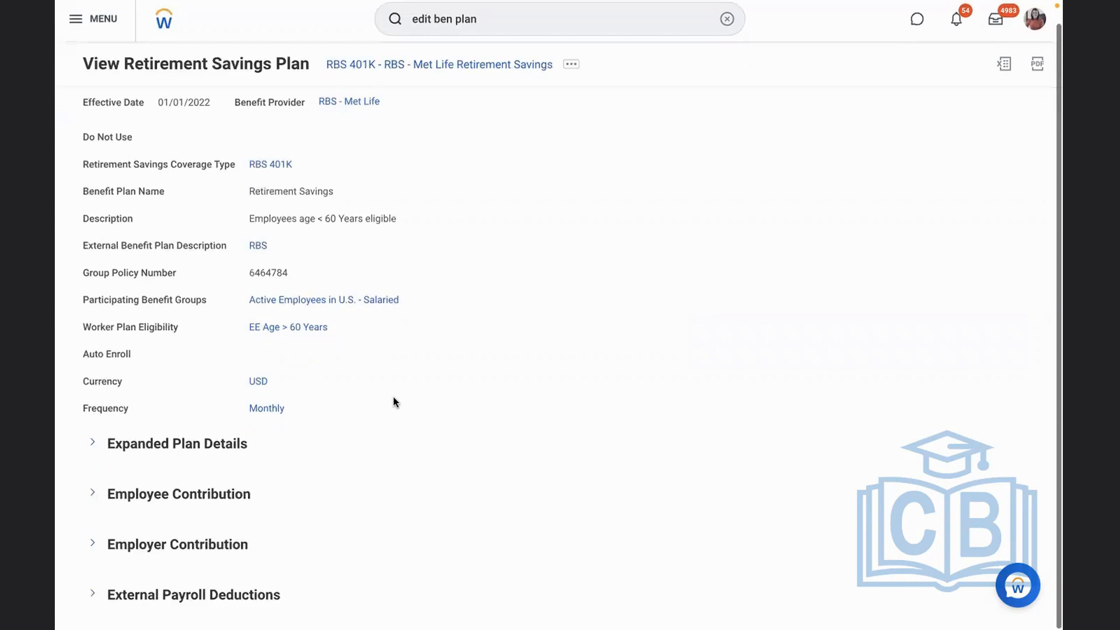
left_click(90, 595)
scroll(468, 505, "down", 2)
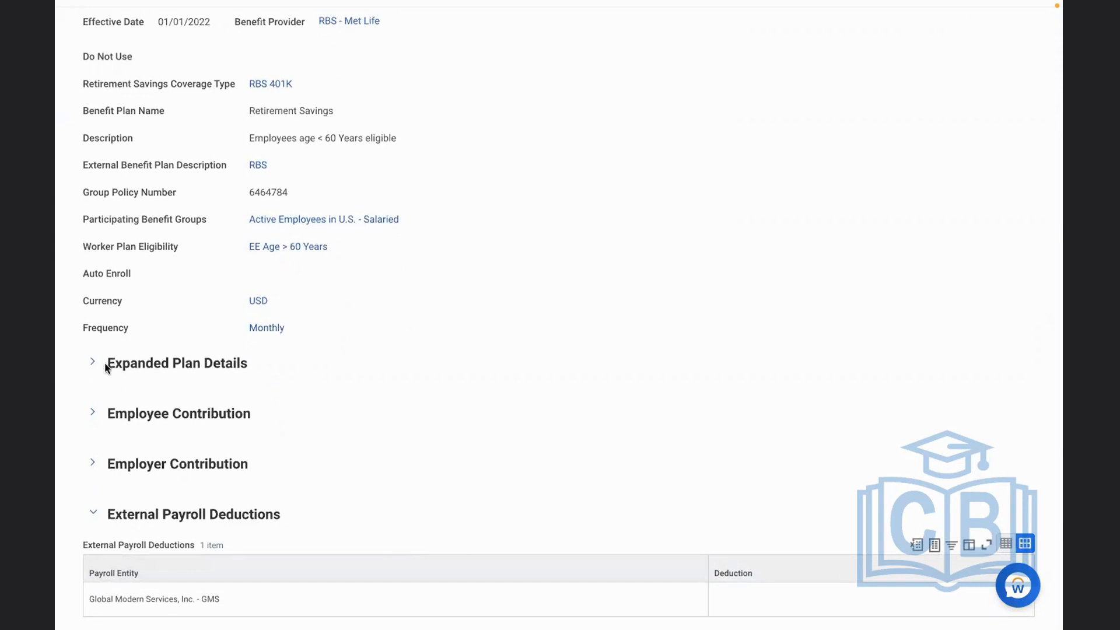
left_click(92, 413)
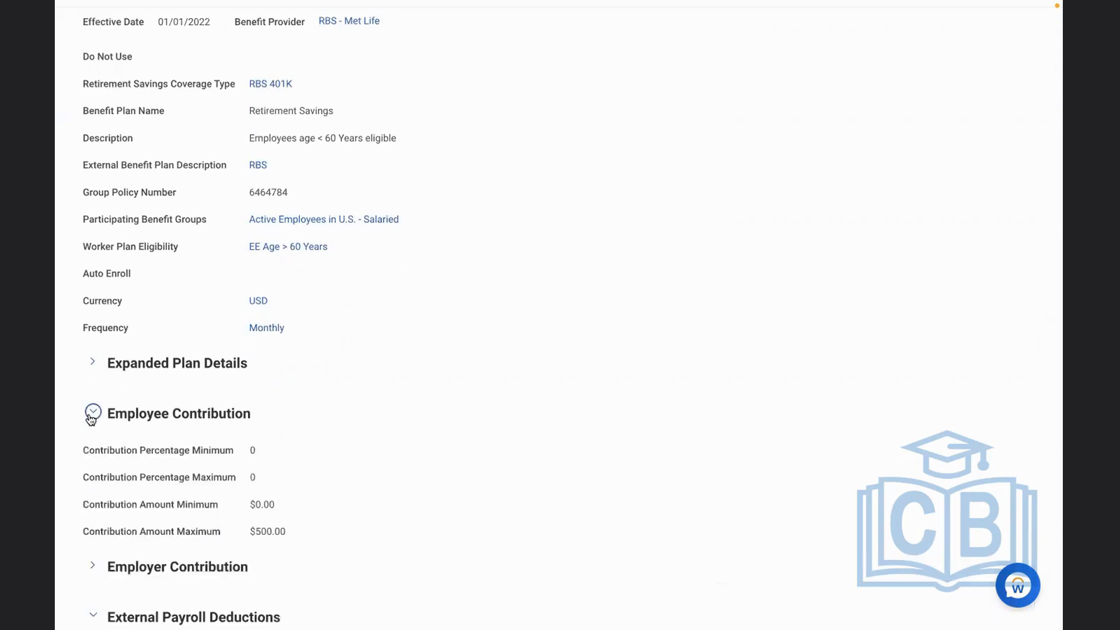
left_click(92, 414)
left_click(526, 315)
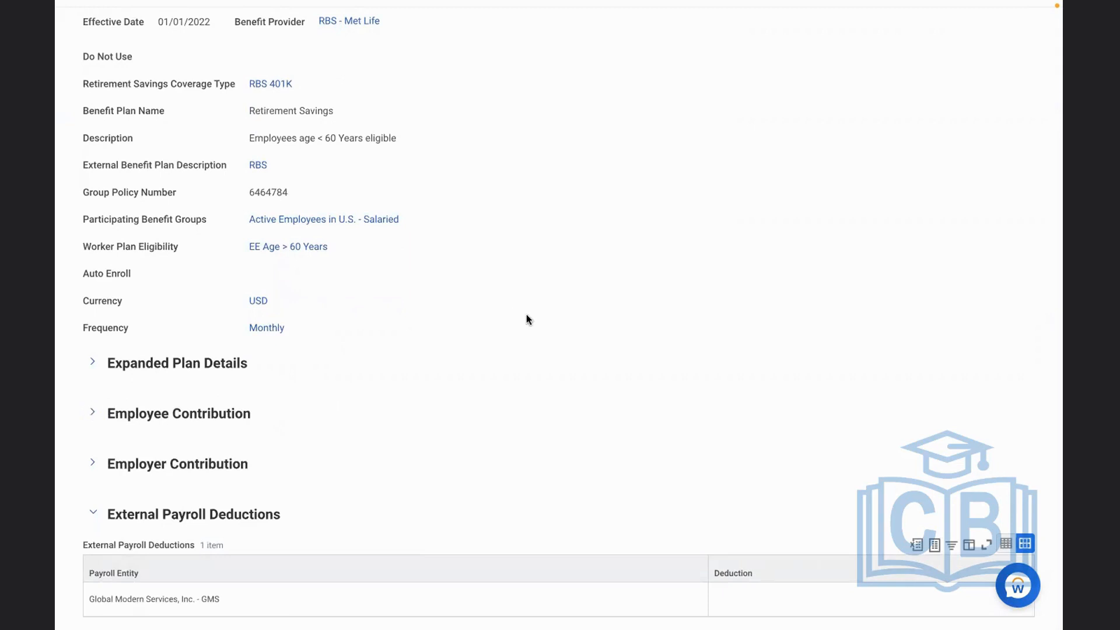
scroll(376, 327, "up", 2)
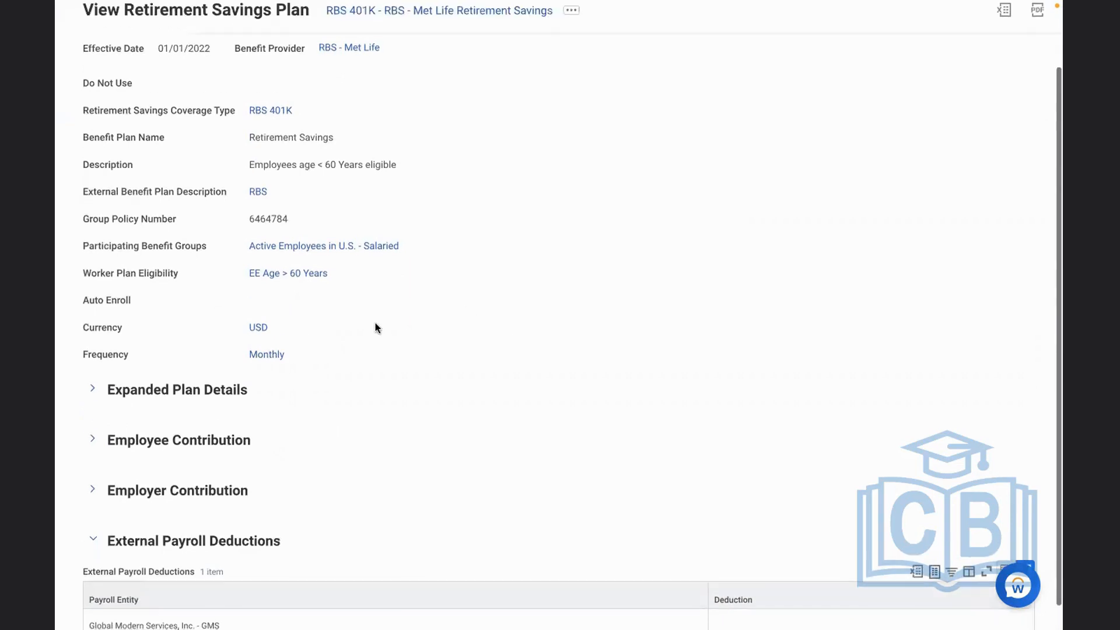
Open the RBS 401K - RBS - Met Life Retirement Savings plan for editing with an effective date of 01/01/2022
left_click(571, 89)
mouse_move(182, 169)
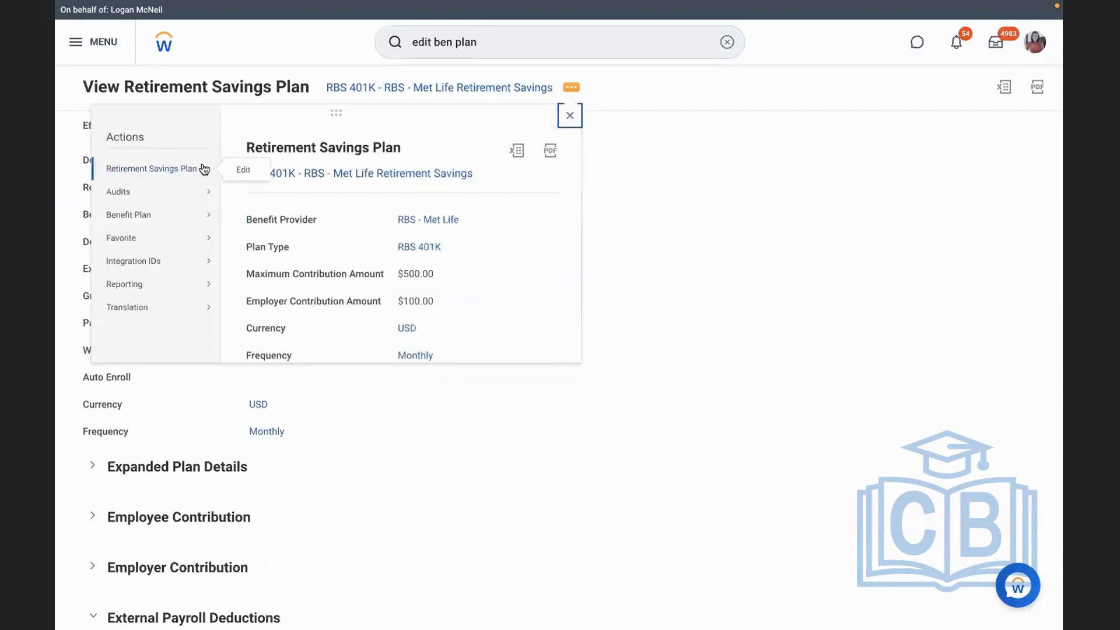
left_click(244, 170)
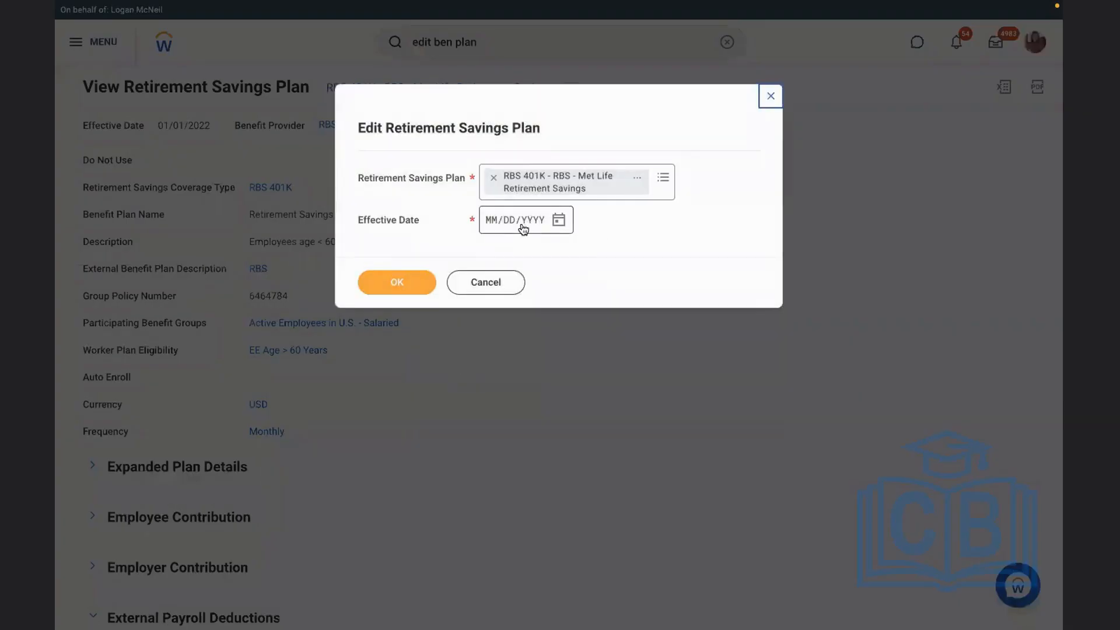
left_click(490, 220)
type("01/01/2022")
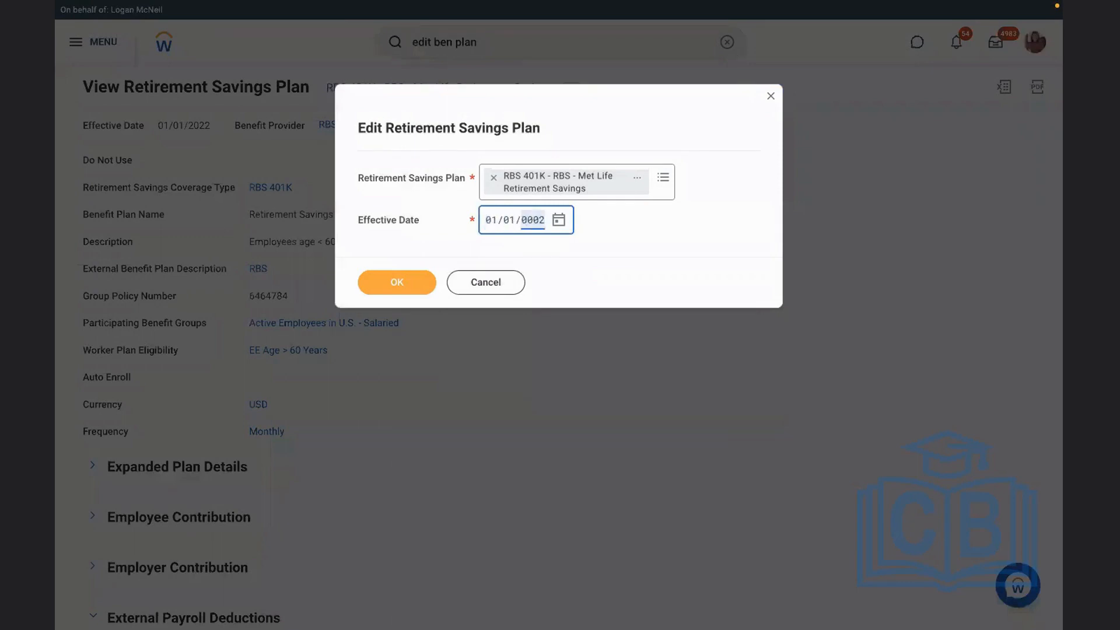
left_click(393, 283)
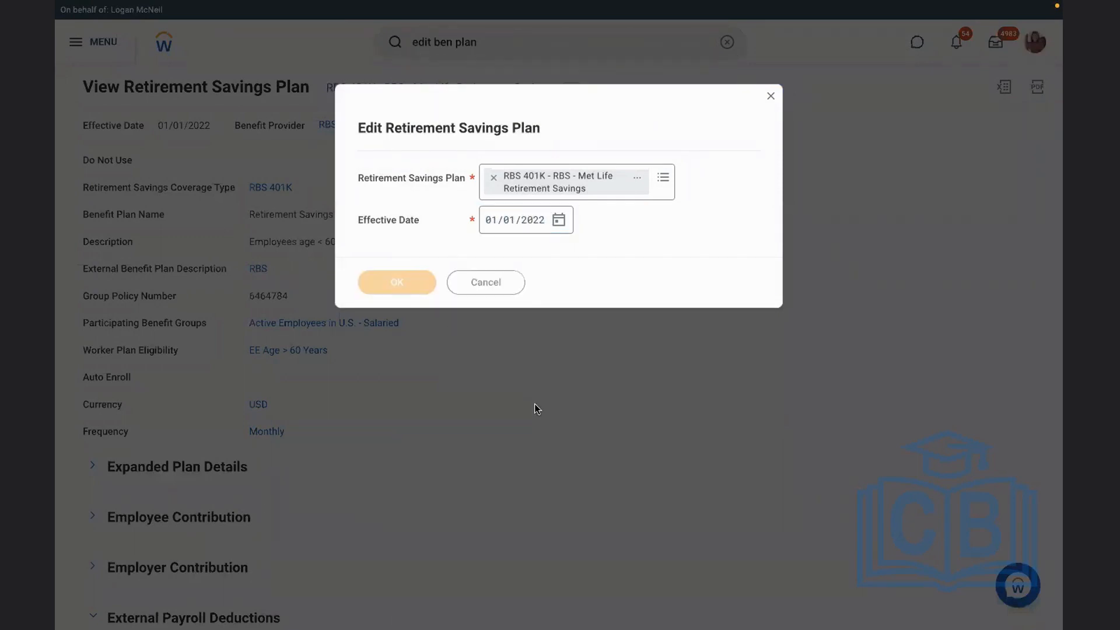
Review the fields of the RBS 401K plan, including its earnings and deductions, and submit the plan
scroll(544, 412, "down", 2)
scroll(544, 410, "down", 1)
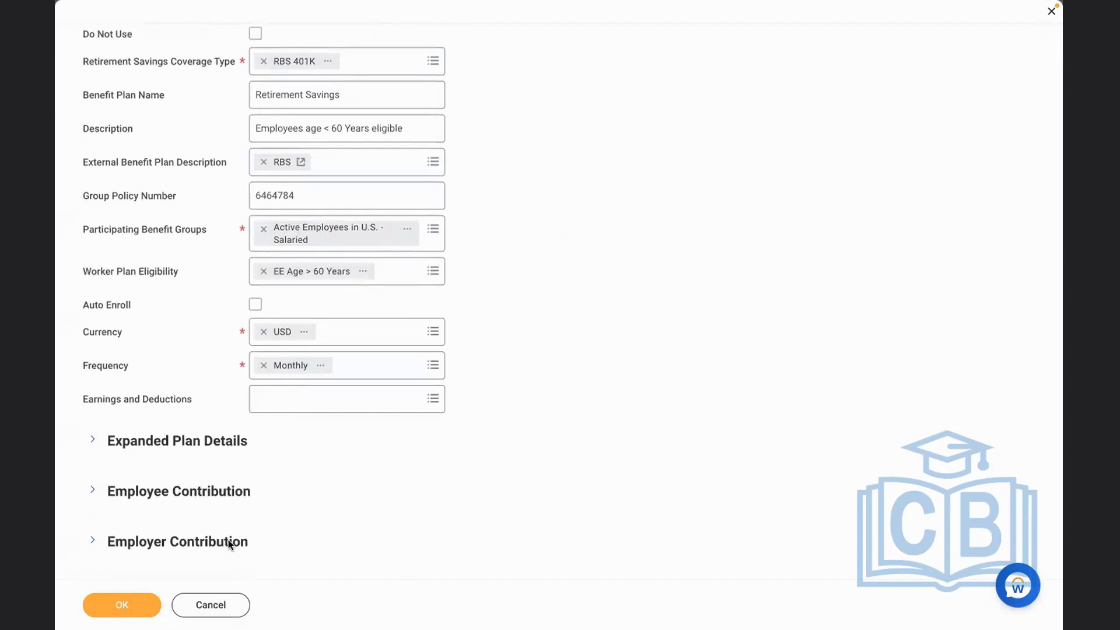
left_click(110, 605)
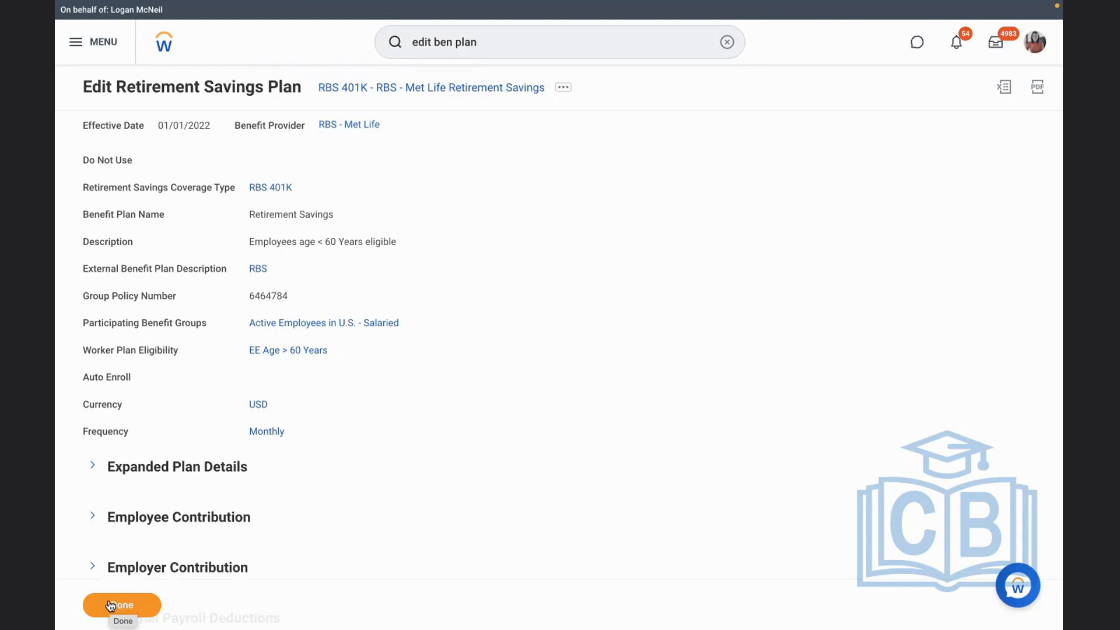
Start a new deduction with the Create Deduction task and name it RBS - 401K Deduction
left_click(728, 42)
type("CREATE ")
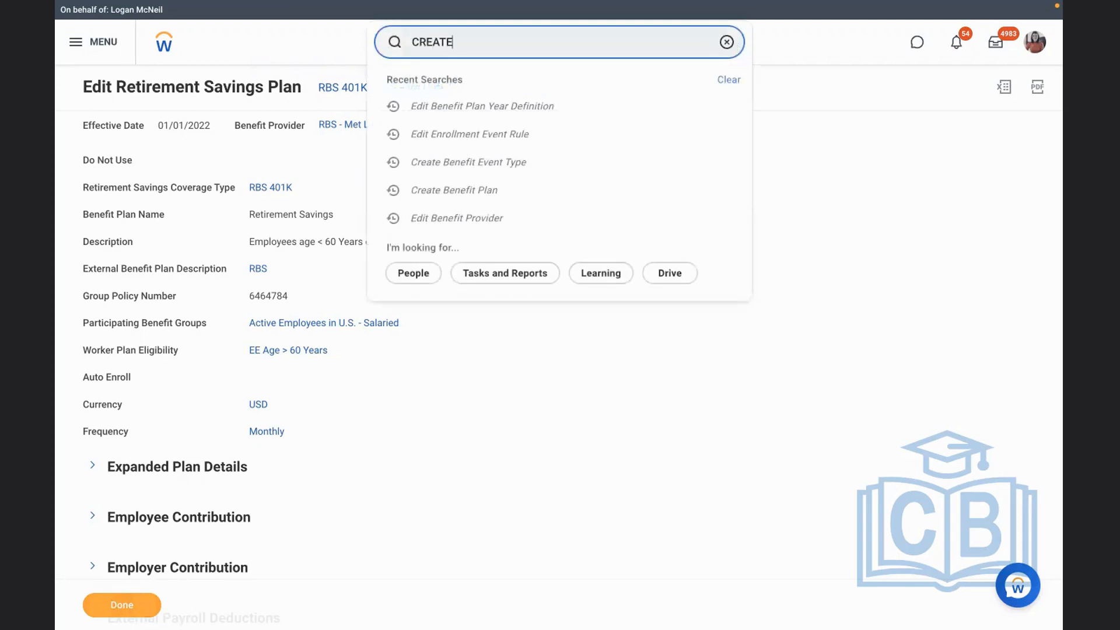
type("DED")
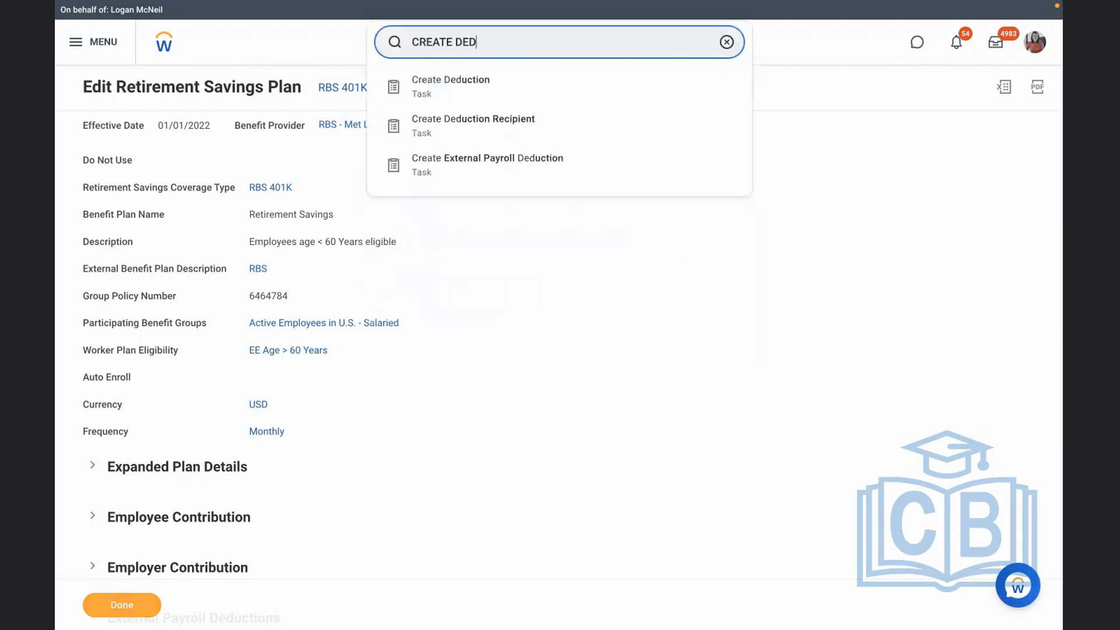
left_click(474, 92)
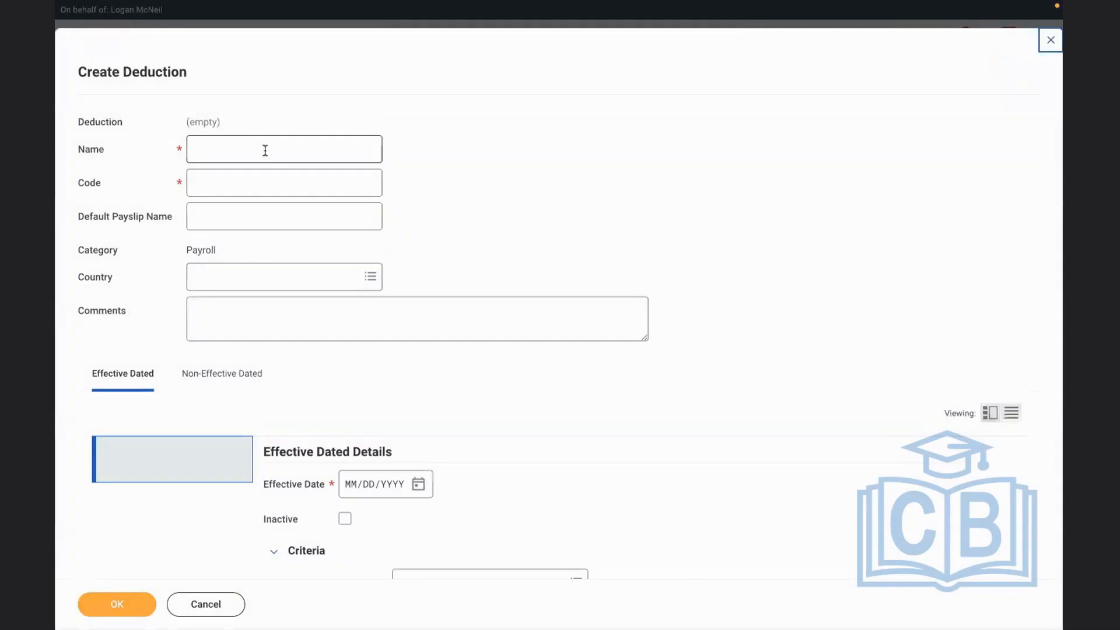
left_click(265, 150)
type("RBS - 401K D")
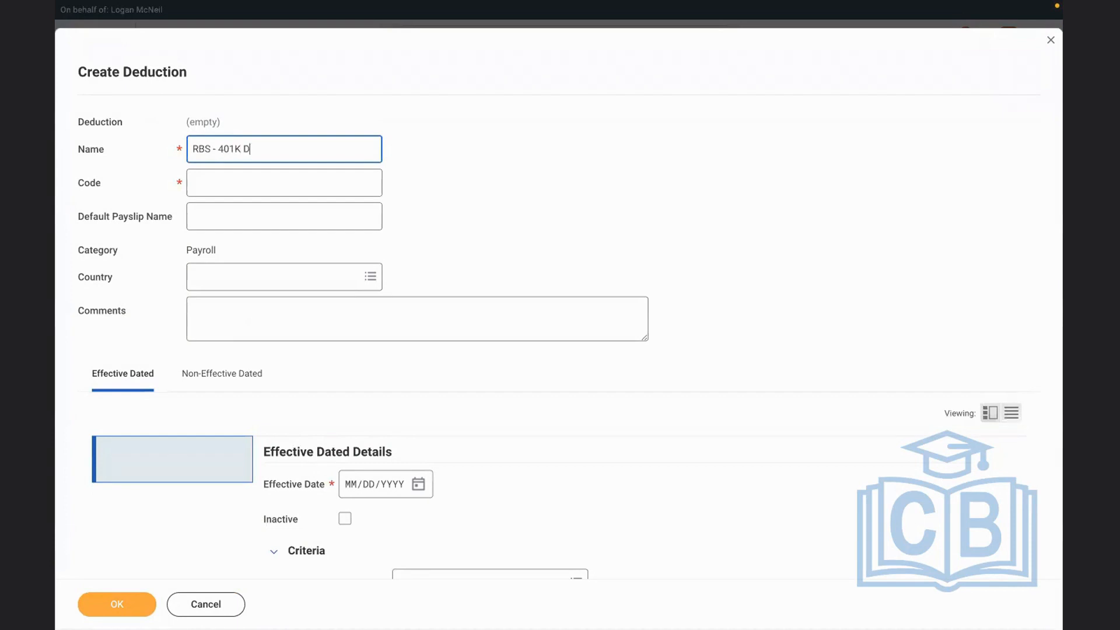
type("eduction")
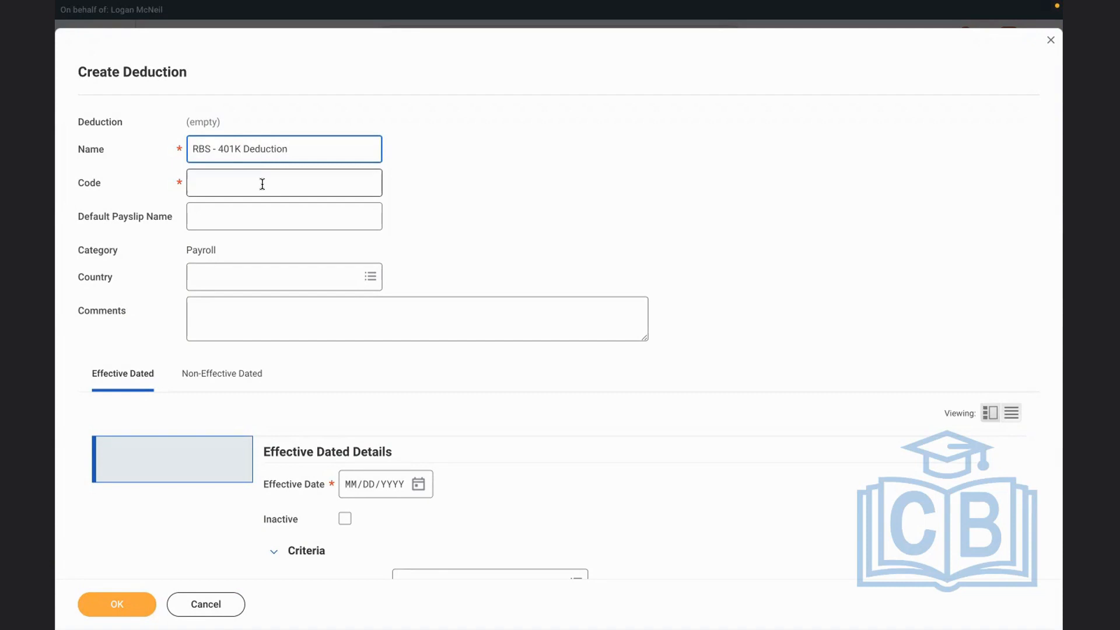
Set the deduction's code to RBS401K and its country to United States of America
left_click(243, 179)
type("RBS401K")
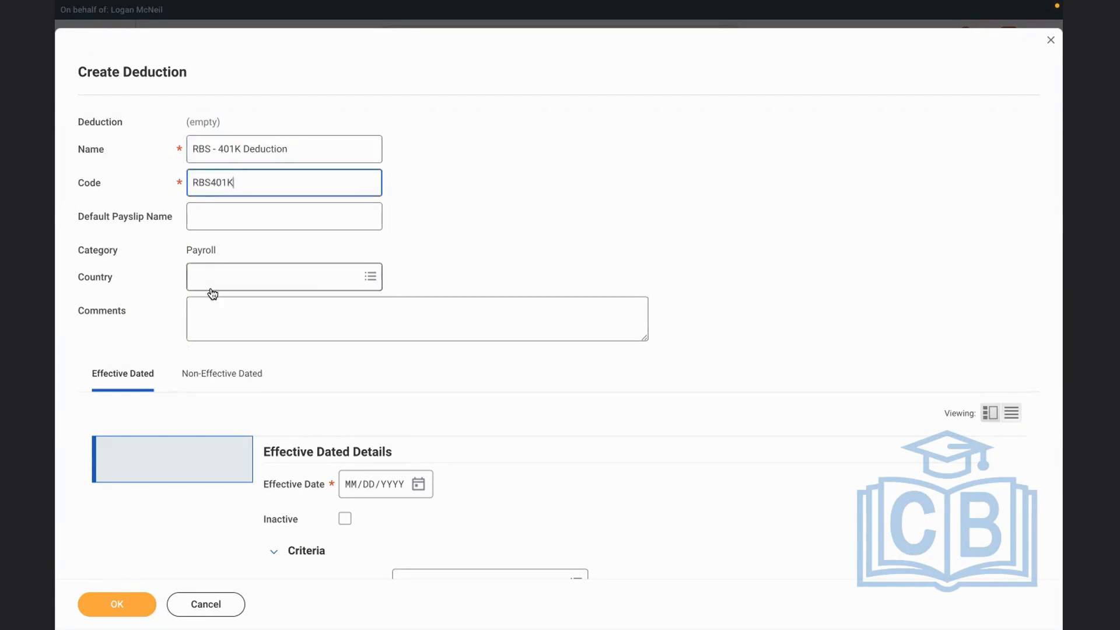
left_click(212, 293)
type("usa")
left_click(265, 355)
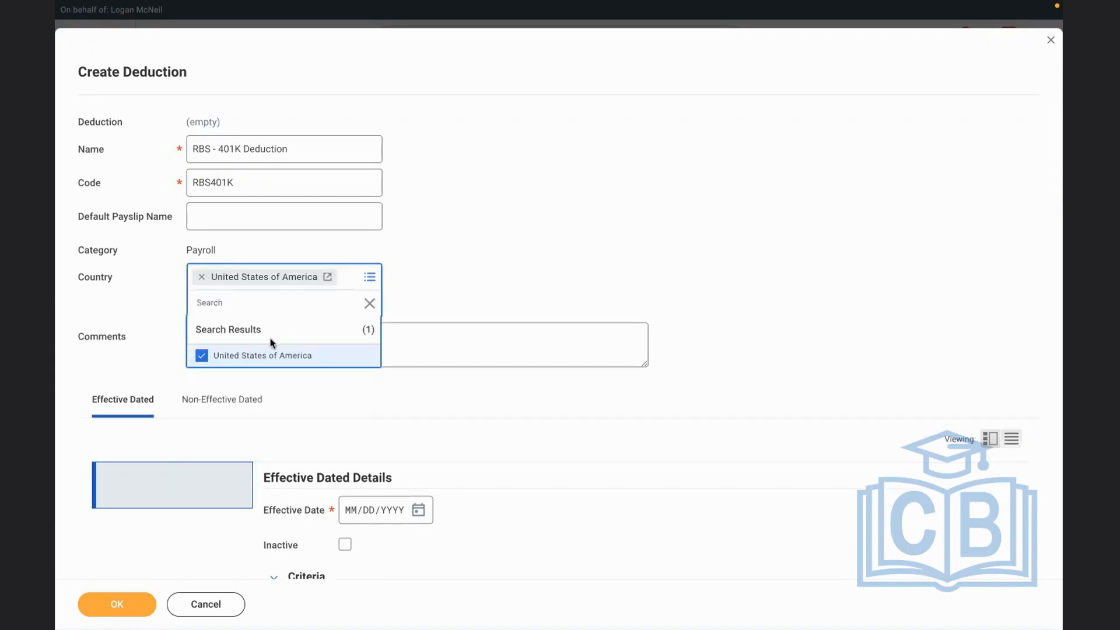
left_click(531, 246)
Set the deduction's effective date to 01/01/2022
scroll(530, 246, "down", 2)
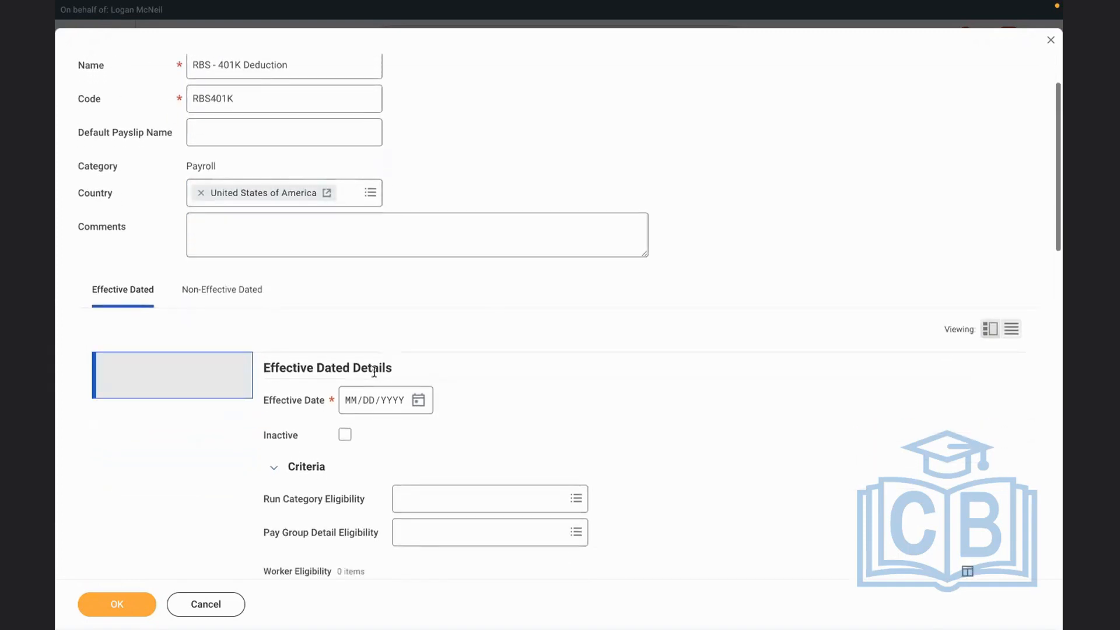
left_click(347, 400)
type("01/01/2022")
left_click(723, 415)
Set the deduction's calculation to Pre Tax Deductions
scroll(723, 415, "down", 2)
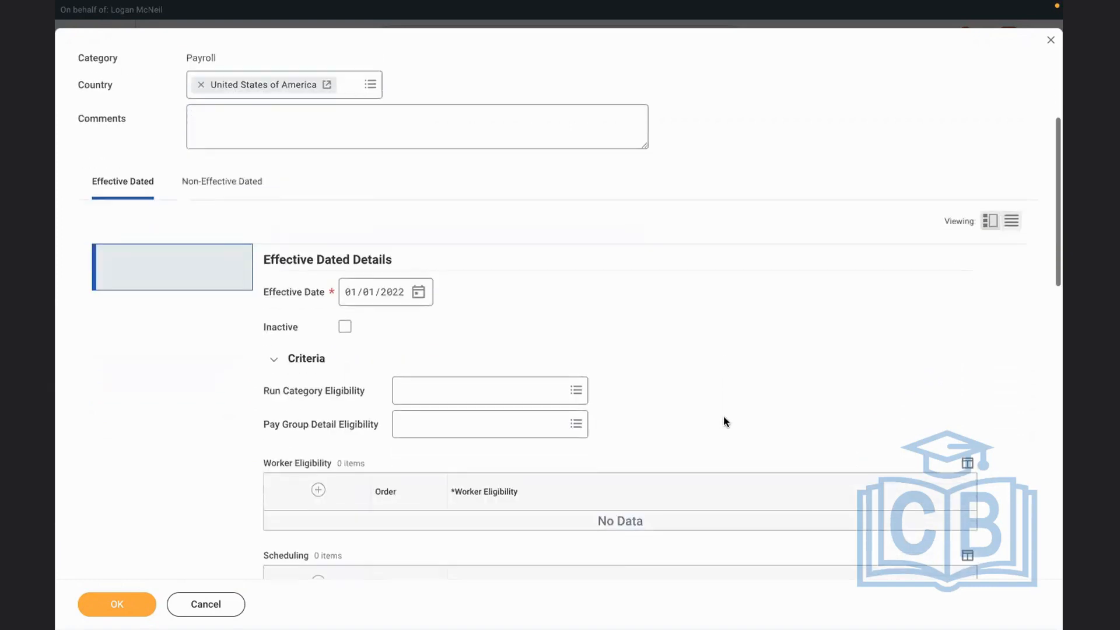
scroll(724, 416, "down", 3)
left_click(424, 530)
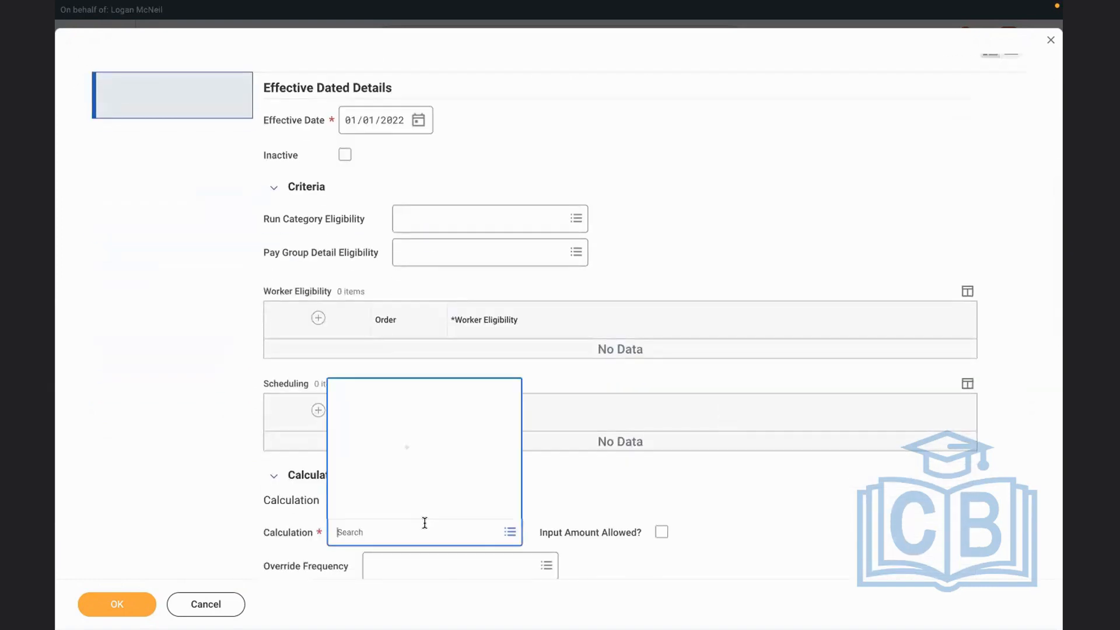
type("PRE TAX")
key("Return")
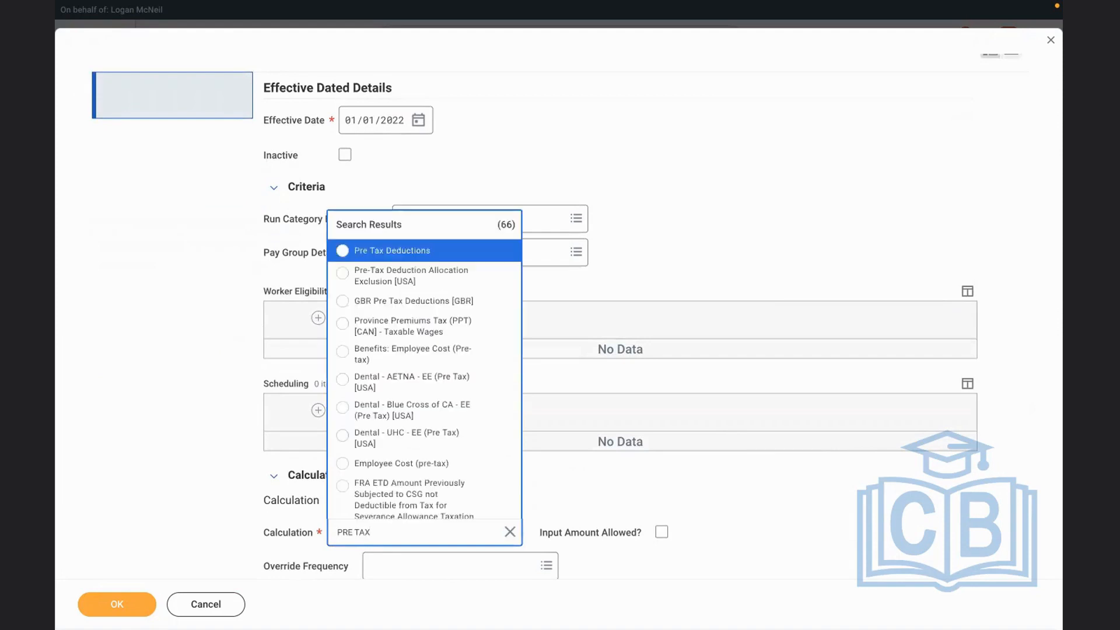
left_click(396, 256)
scroll(195, 292, "down", 1)
Assign the RBS 401K - RBS - Met Life Retirement Savings benefit plan in the deduction's non-effective dated details and save the deduction
scroll(195, 292, "up", 3)
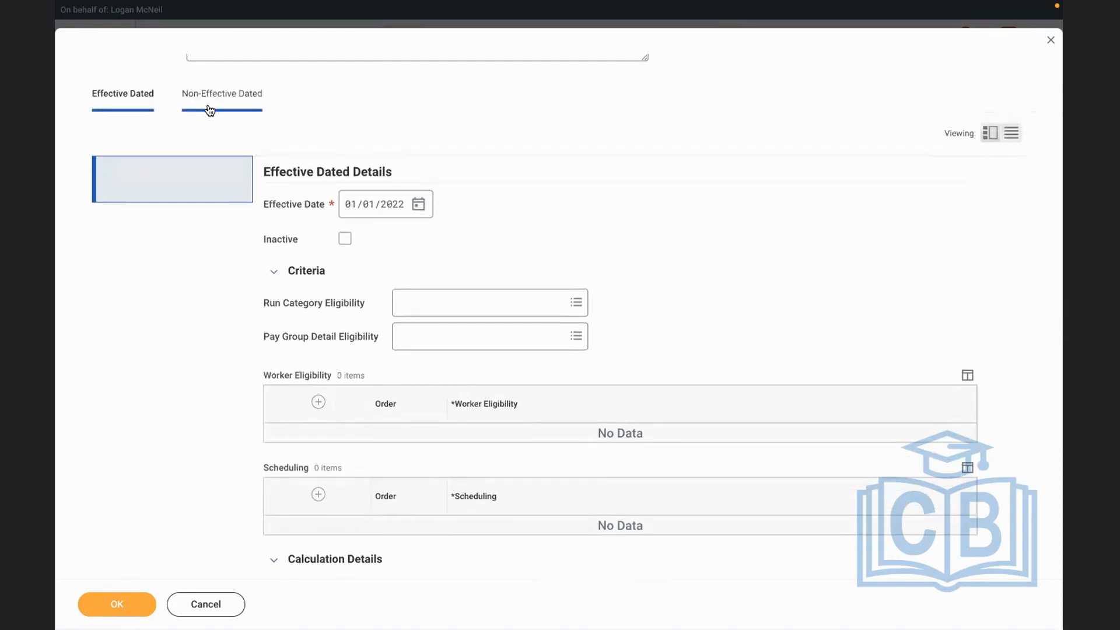
left_click(213, 98)
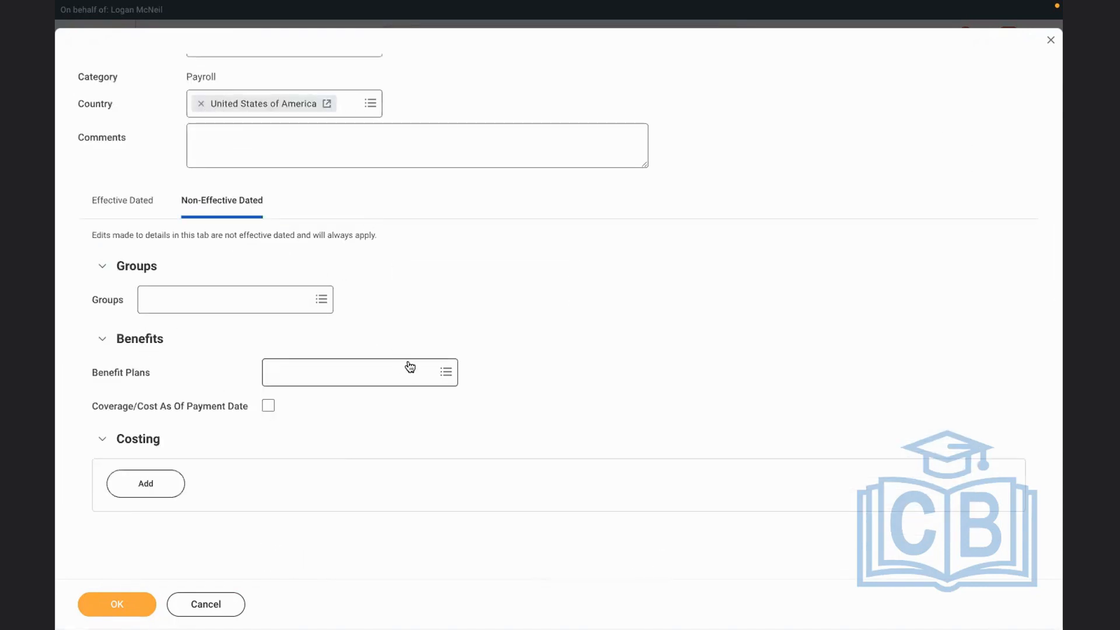
left_click(322, 373)
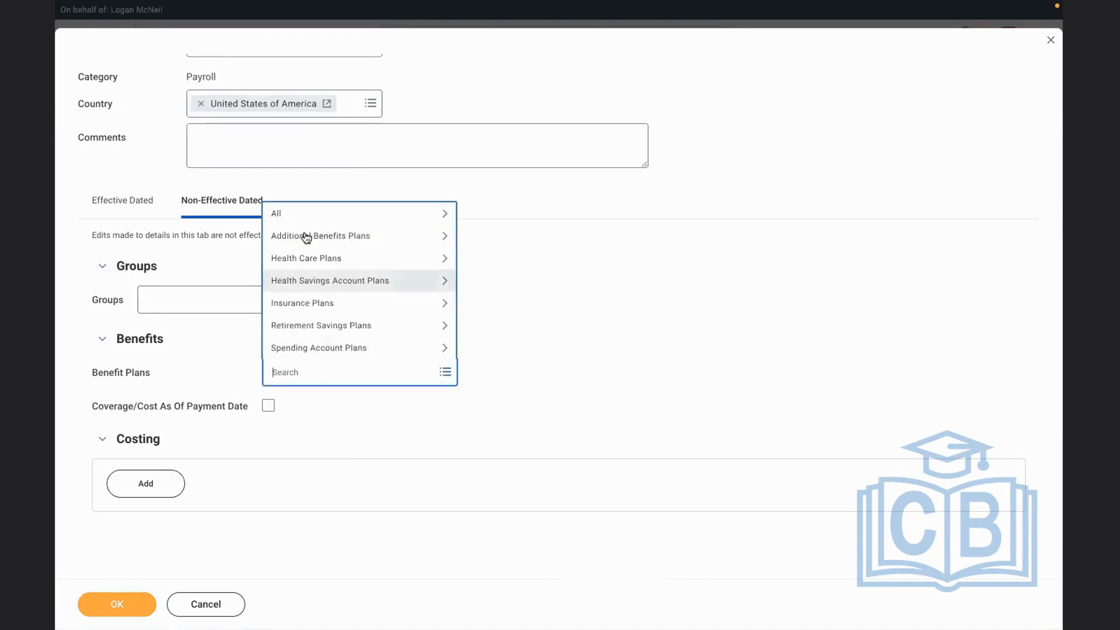
left_click(303, 325)
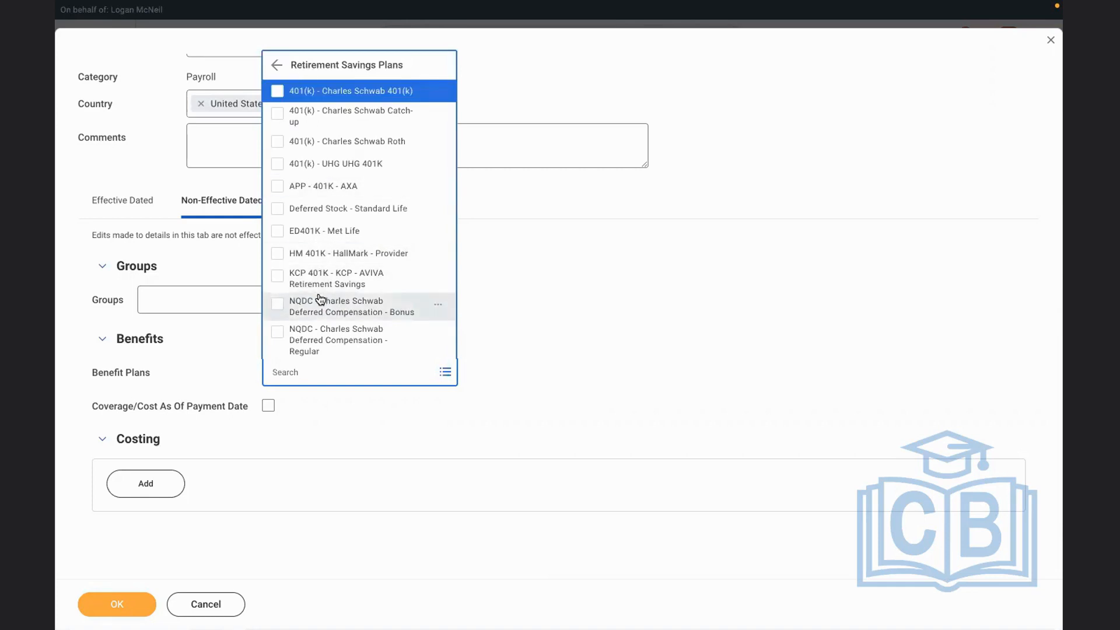
key("Up")
key("Up")
key("Up")
key("Up")
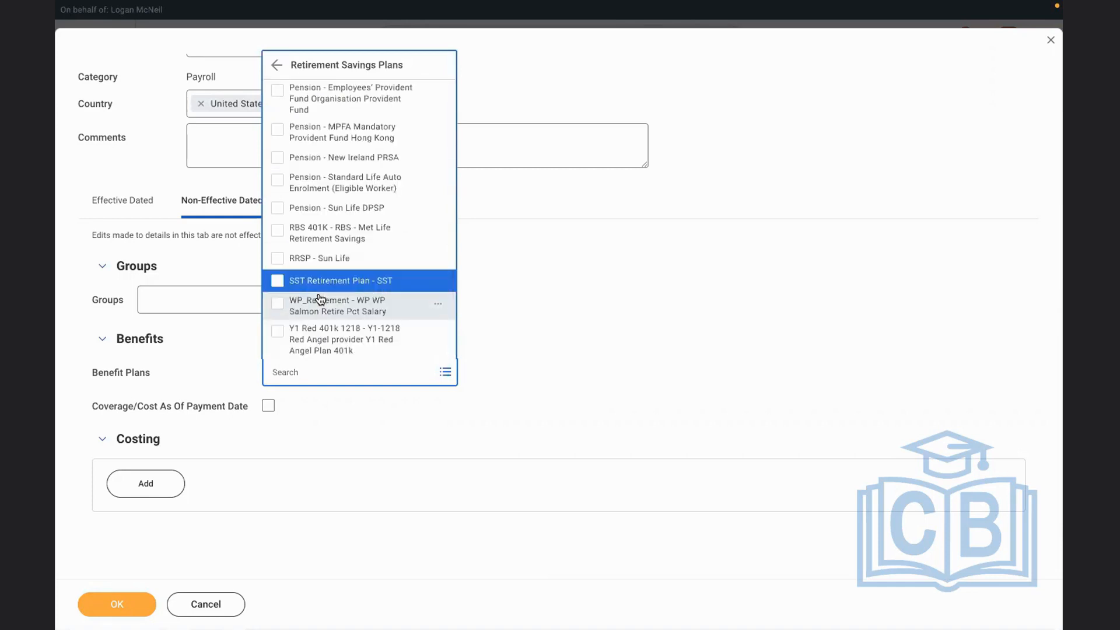
key("Up")
key("Return")
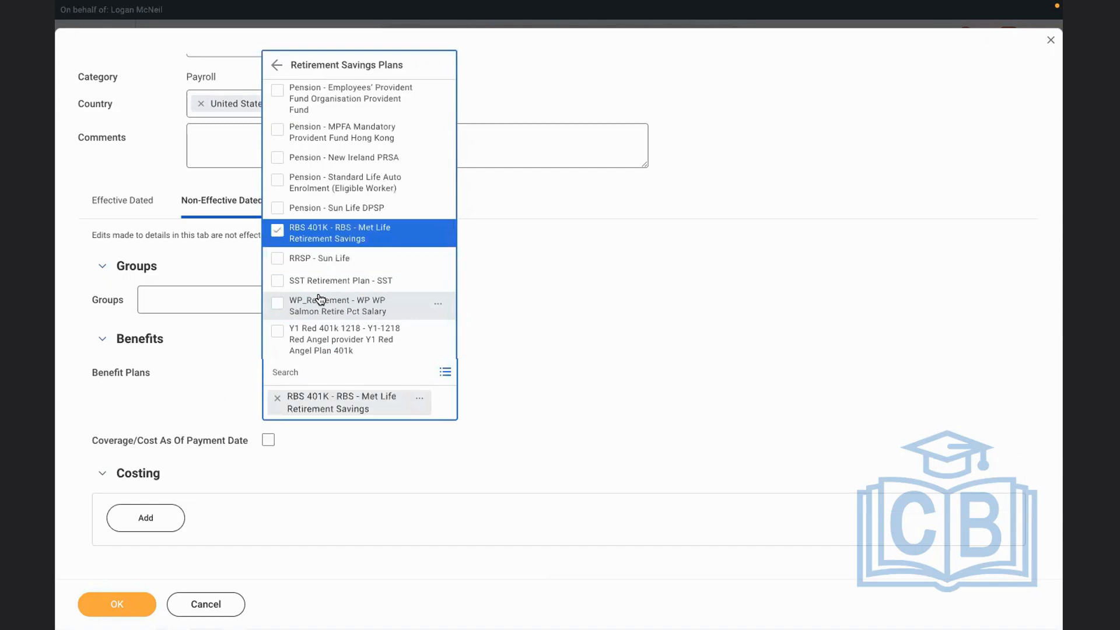
left_click(614, 379)
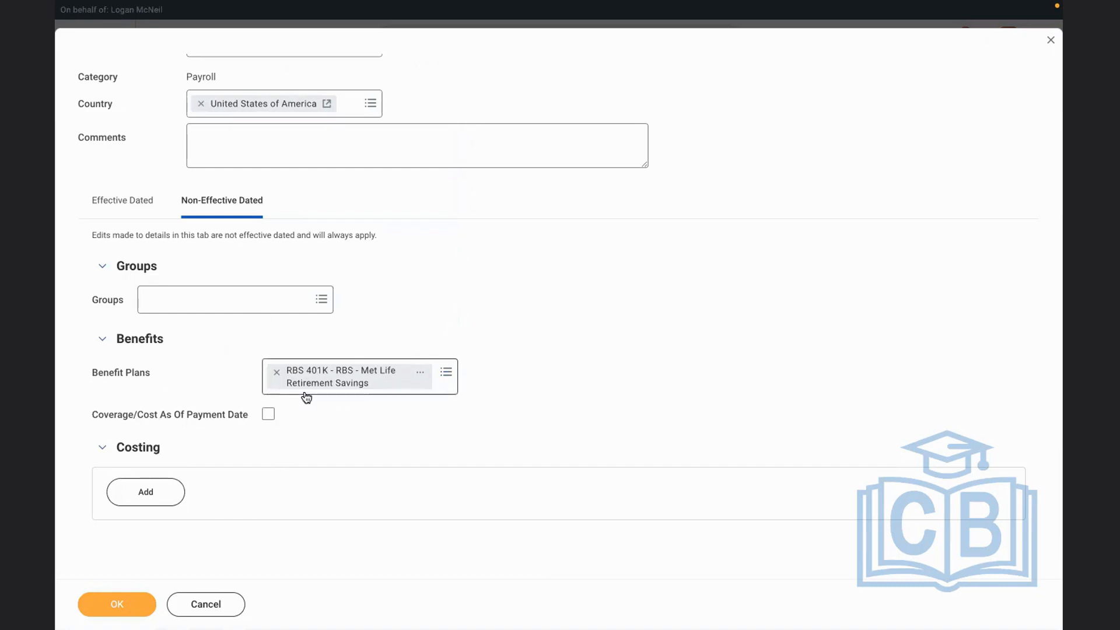
left_click(125, 601)
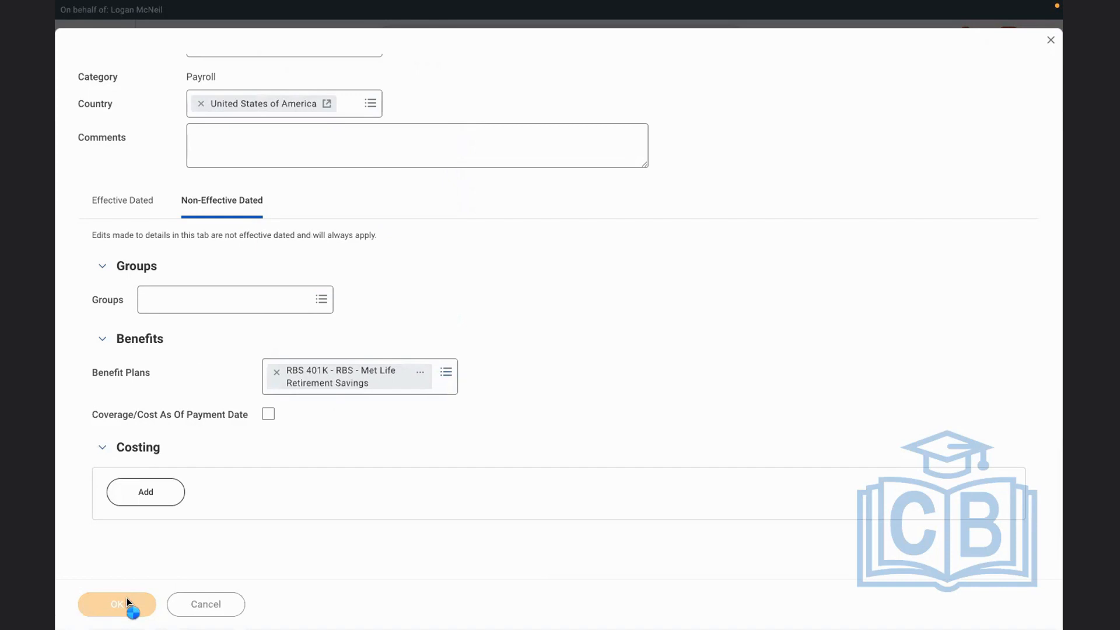
Reopen the RBS 401K - RBS - Met Life Retirement Savings plan with the Edit Benefit Plan task, effective 01/01/2022
left_click(721, 43)
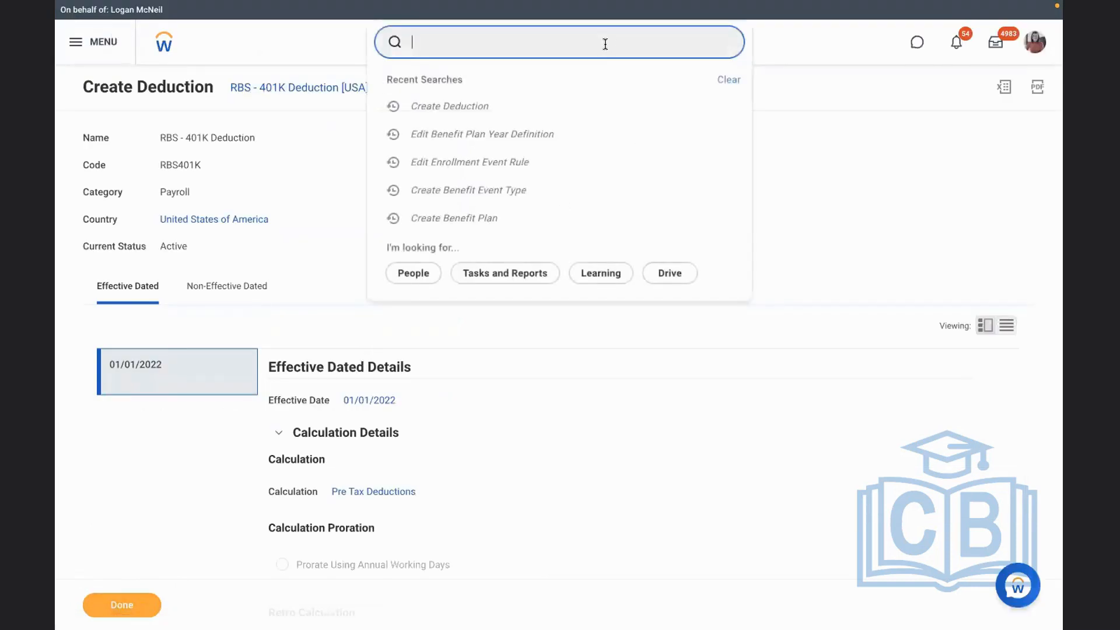
type("ED")
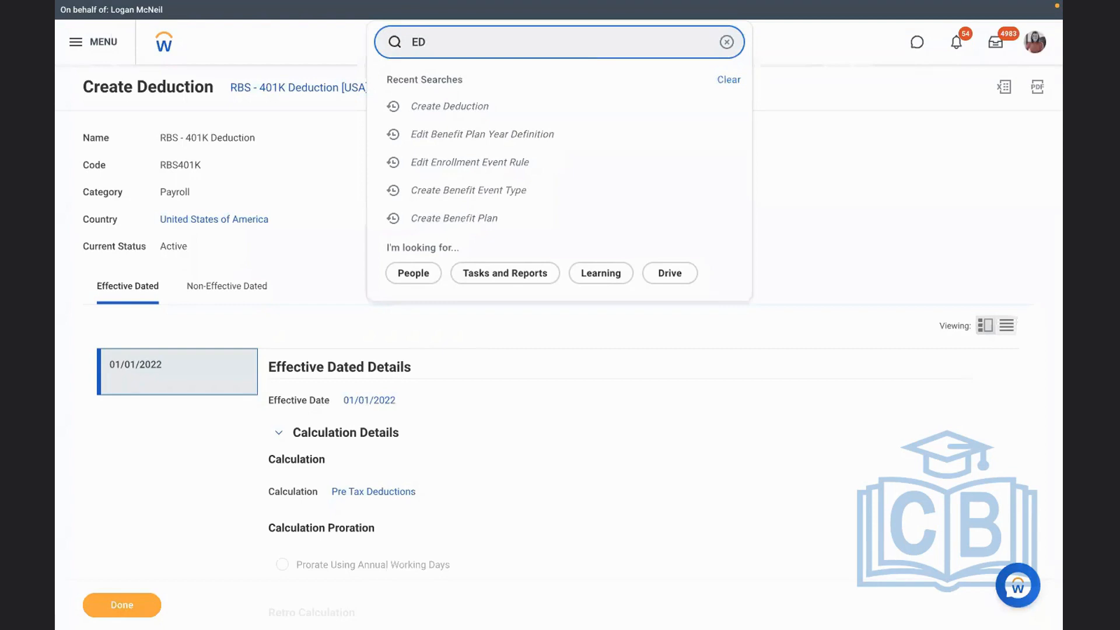
type("IT BEN PLAN")
left_click(524, 80)
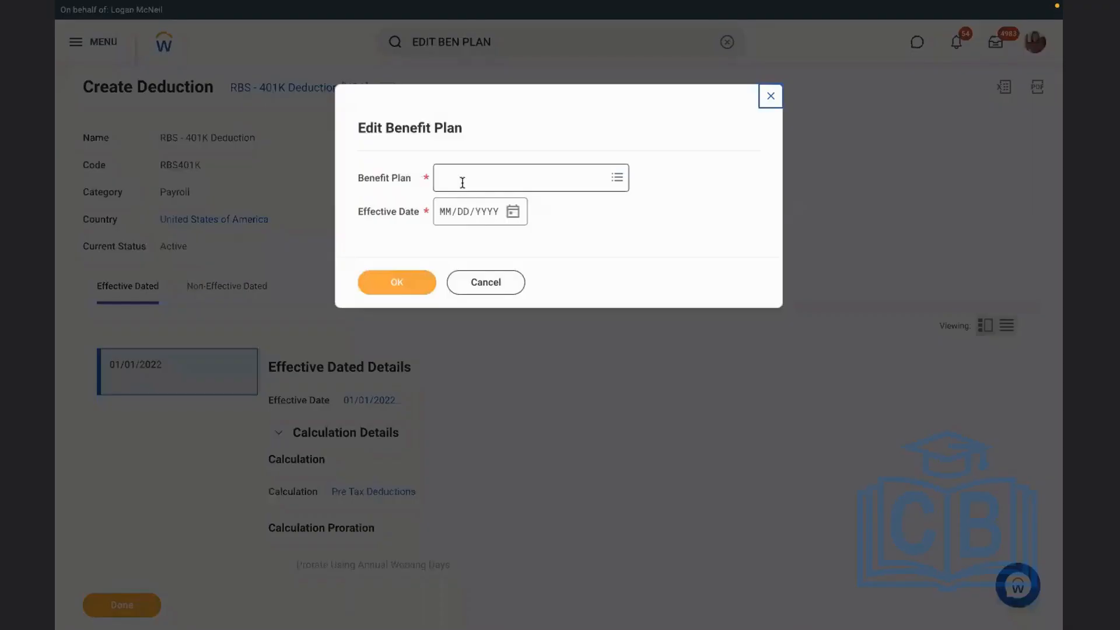
left_click(462, 183)
type("RBS")
key("Return")
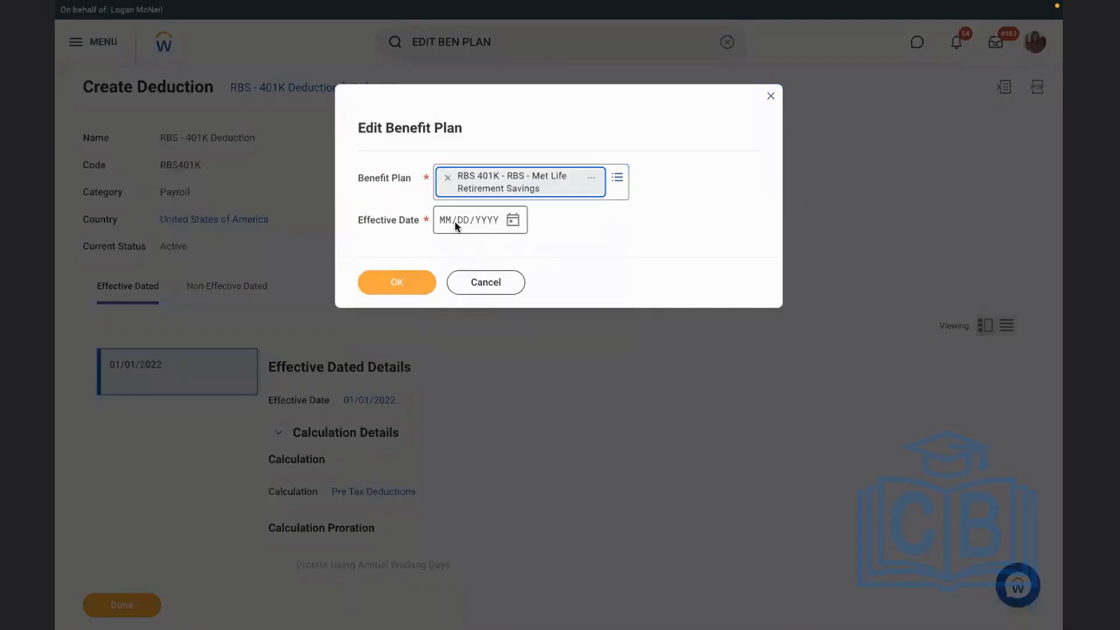
left_click(450, 222)
type("01/01/2022")
left_click(397, 278)
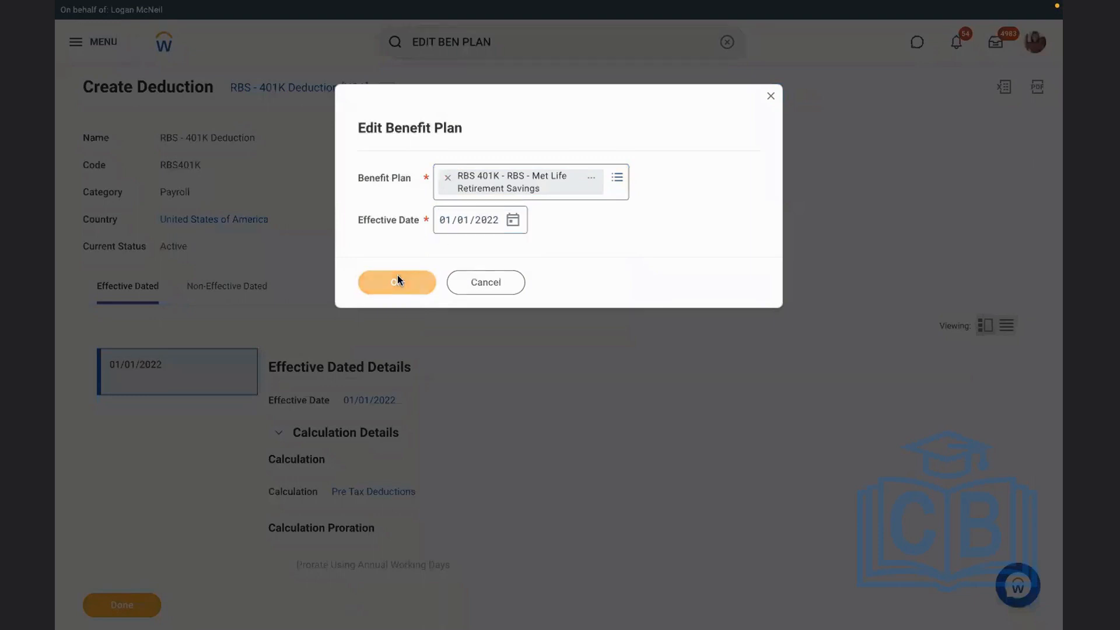
Check the plan's earnings and deductions and its external payroll deductions, and leave the edit form without saving
scroll(548, 373, "down", 3)
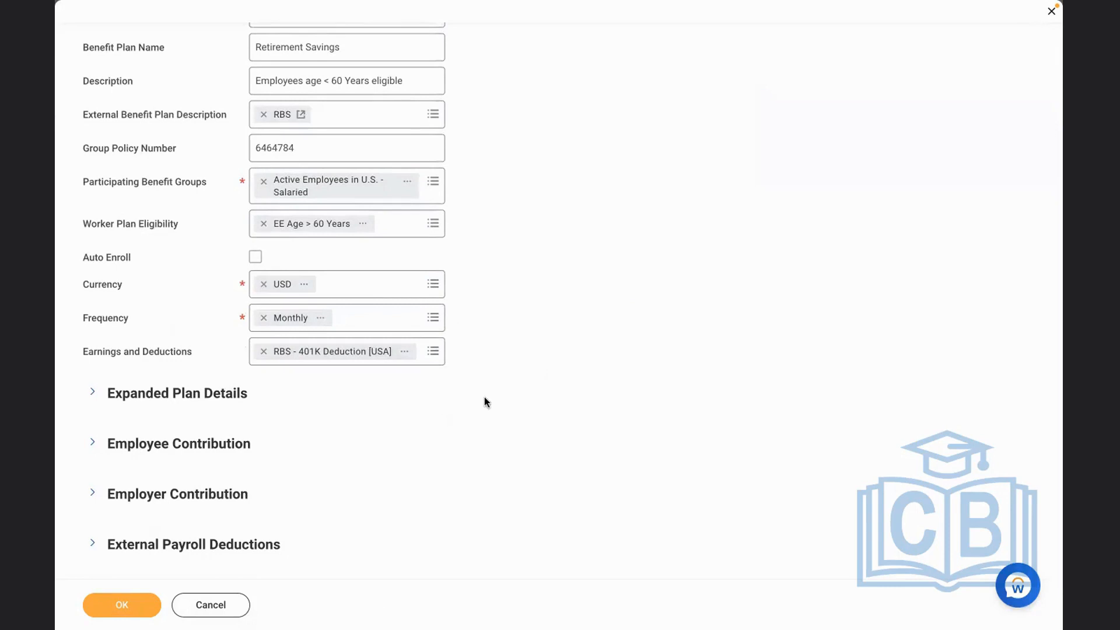
left_click(91, 544)
scroll(569, 443, "down", 2)
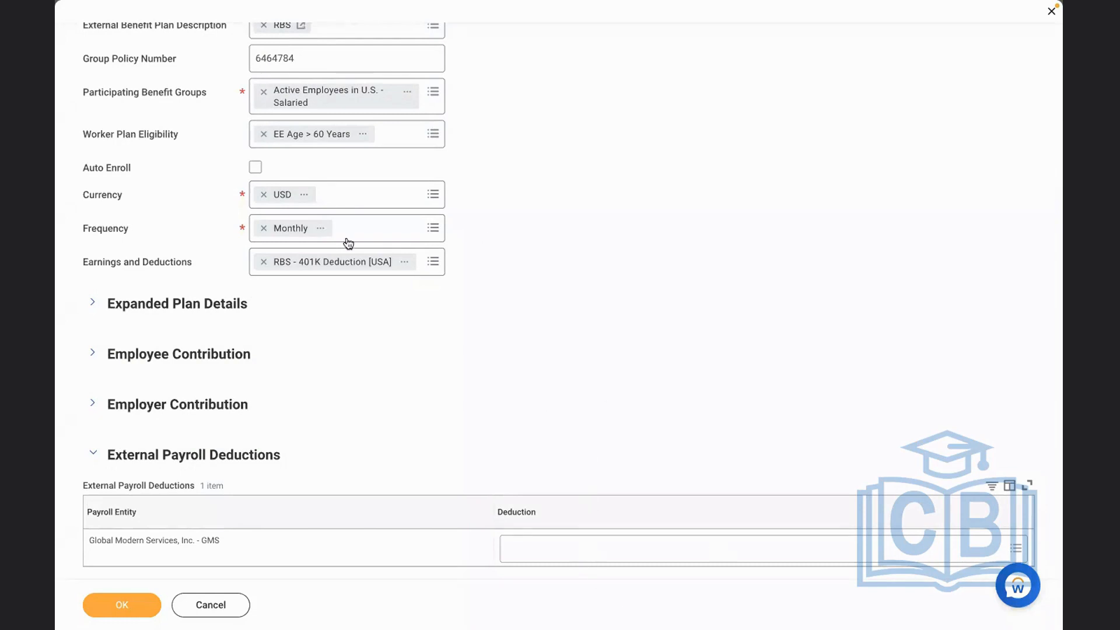
left_click(205, 606)
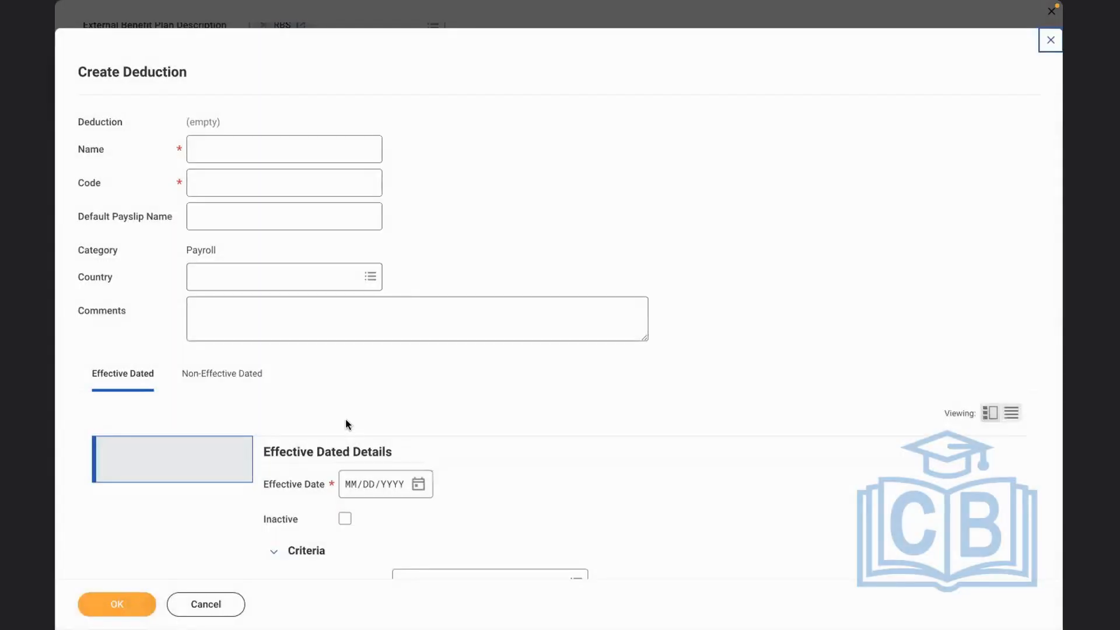
left_click(215, 606)
left_click(1042, 50)
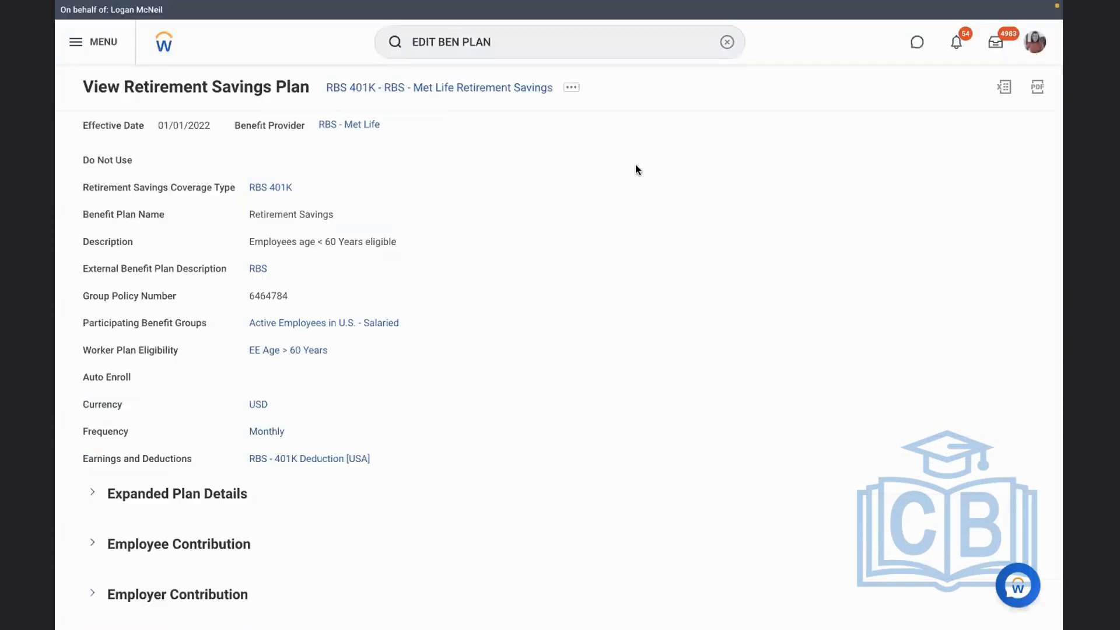
Start the Maintain External Payroll Deductions task for the Monthly USA pay group
left_click(726, 42)
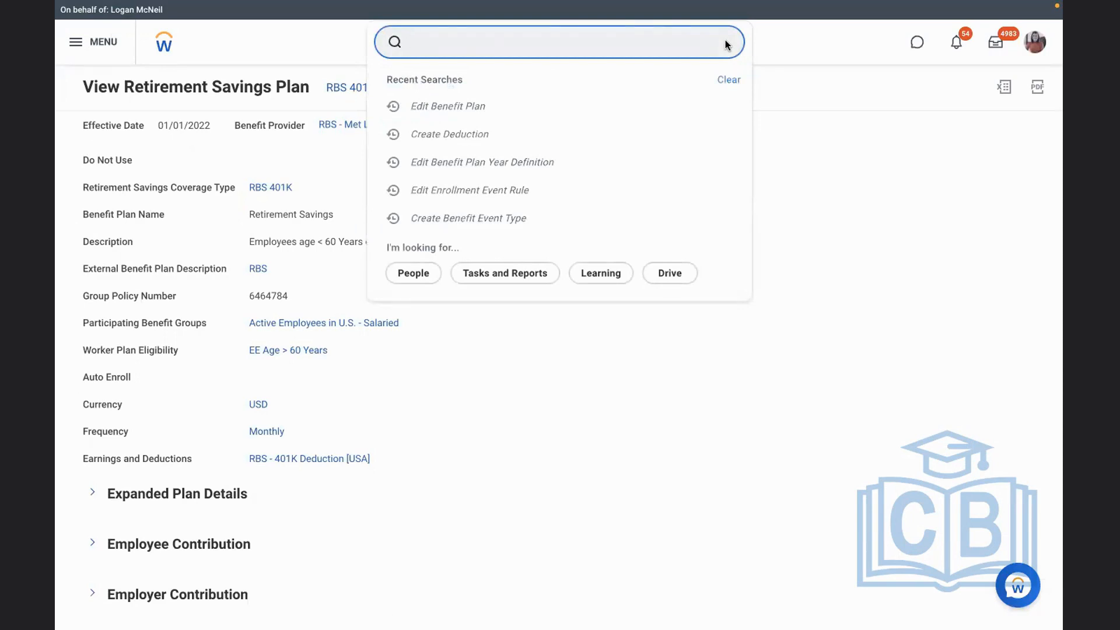
type("MAINTAIN EXTERNAL")
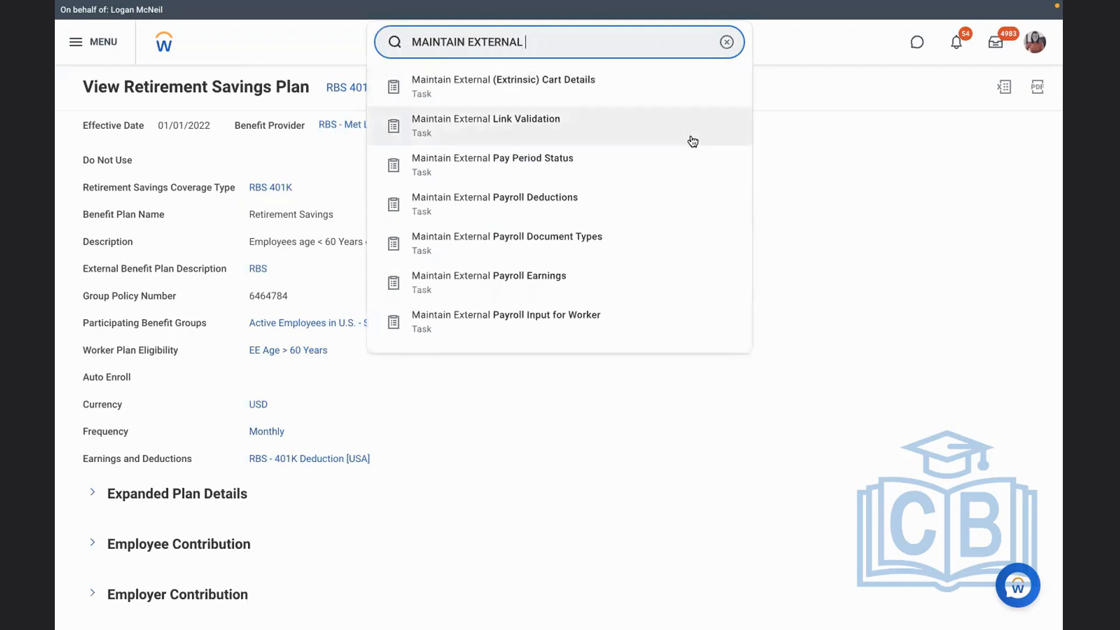
left_click(547, 203)
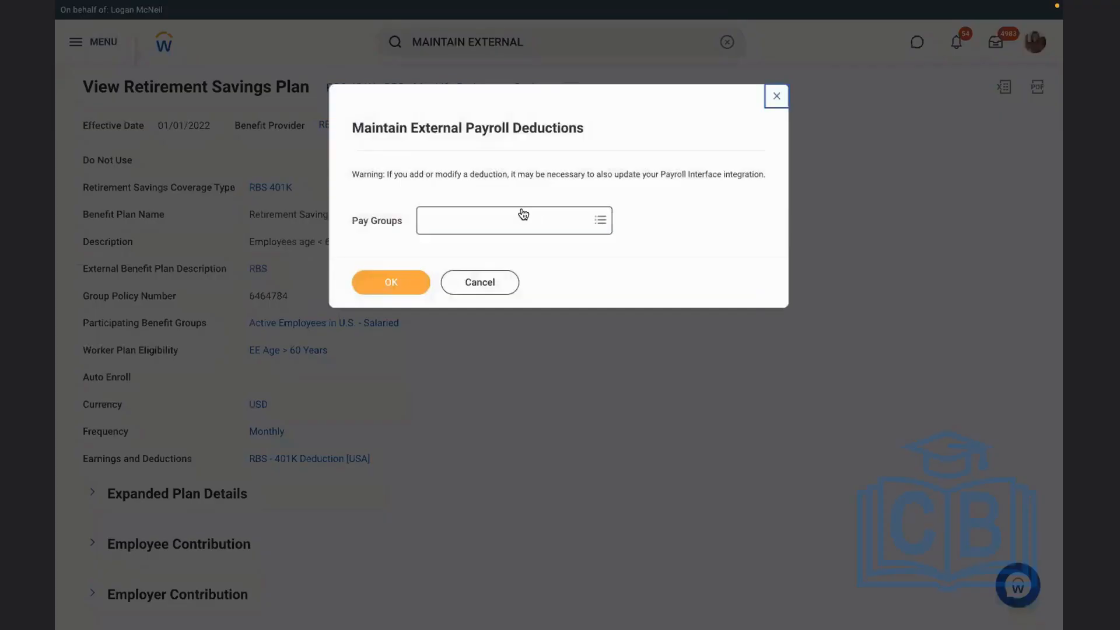
left_click(503, 219)
type("USA")
key("Return")
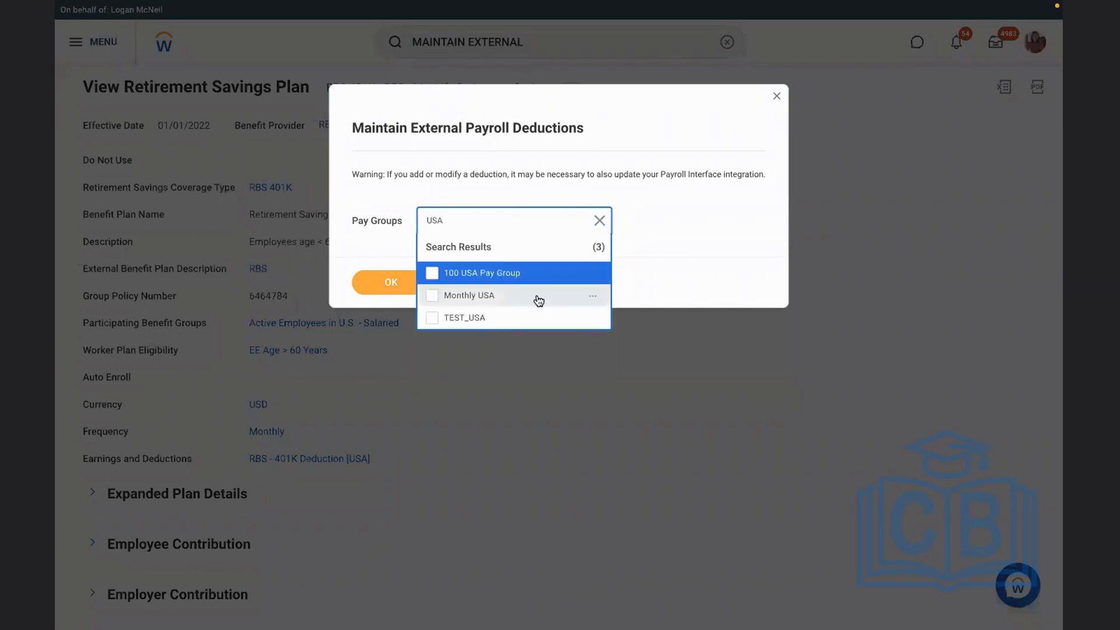
left_click(464, 299)
left_click(395, 289)
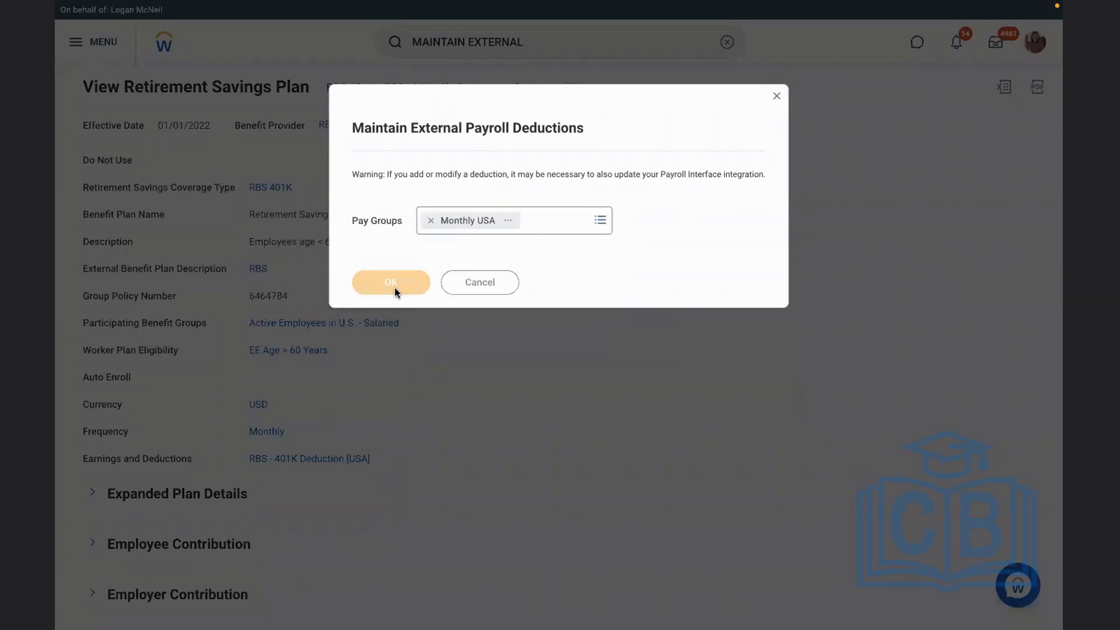
Name the new external deduction RBS - 401K and enter 401K as both its code and its external payroll code
left_click(236, 237)
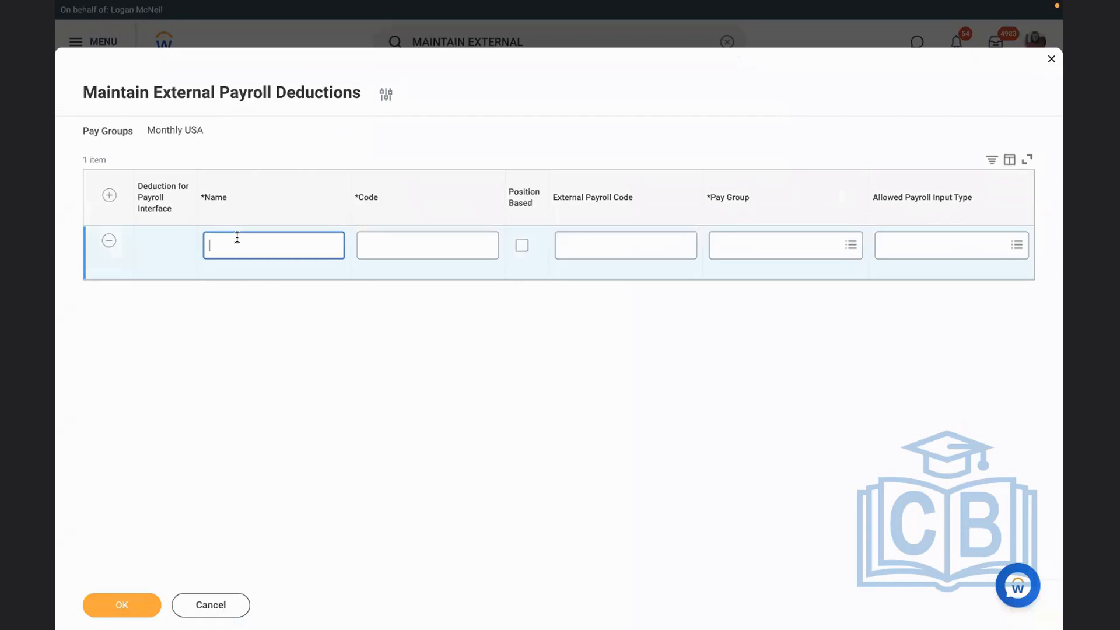
type("RBS - 401K")
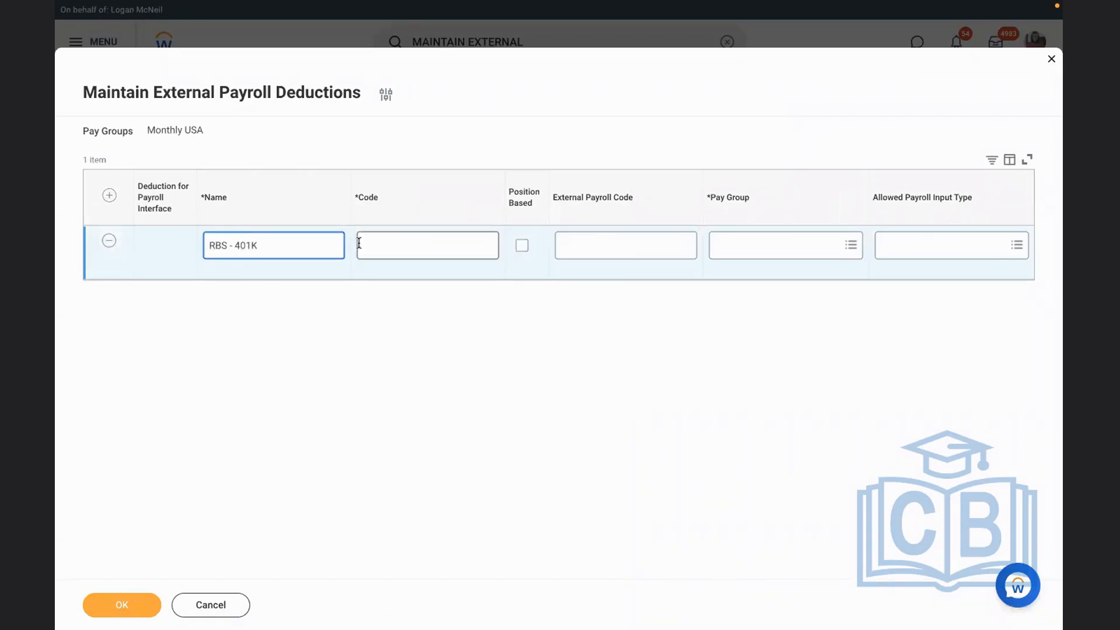
left_click(396, 245)
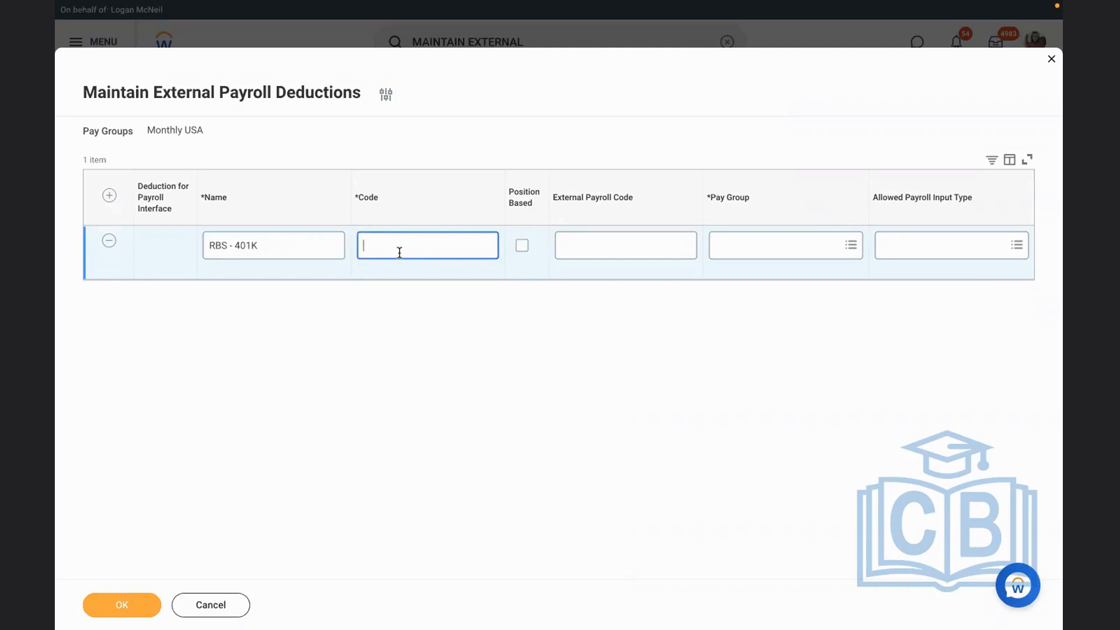
type("401K")
left_click(562, 245)
type("401K401")
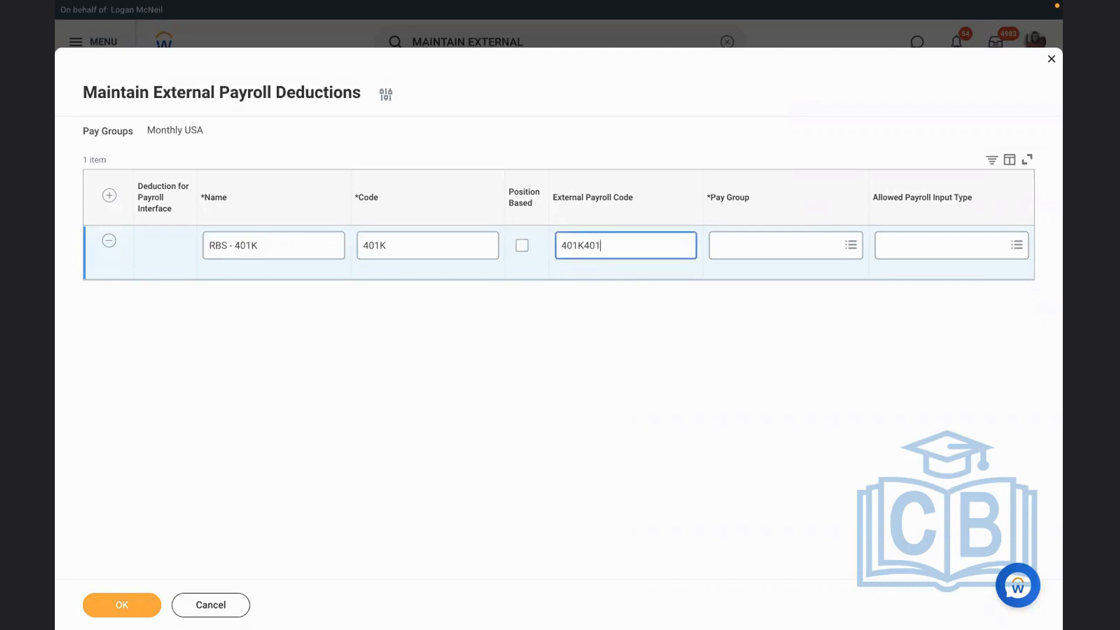
type("K")
key("BackSpace")
key("BackSpace")
key("BackSpace")
key("BackSpace")
Assign the deduction to the Monthly USA pay group and set its benefit tag to Employee Cost (pre-tax)
left_click(764, 246)
type("USA")
key("Return")
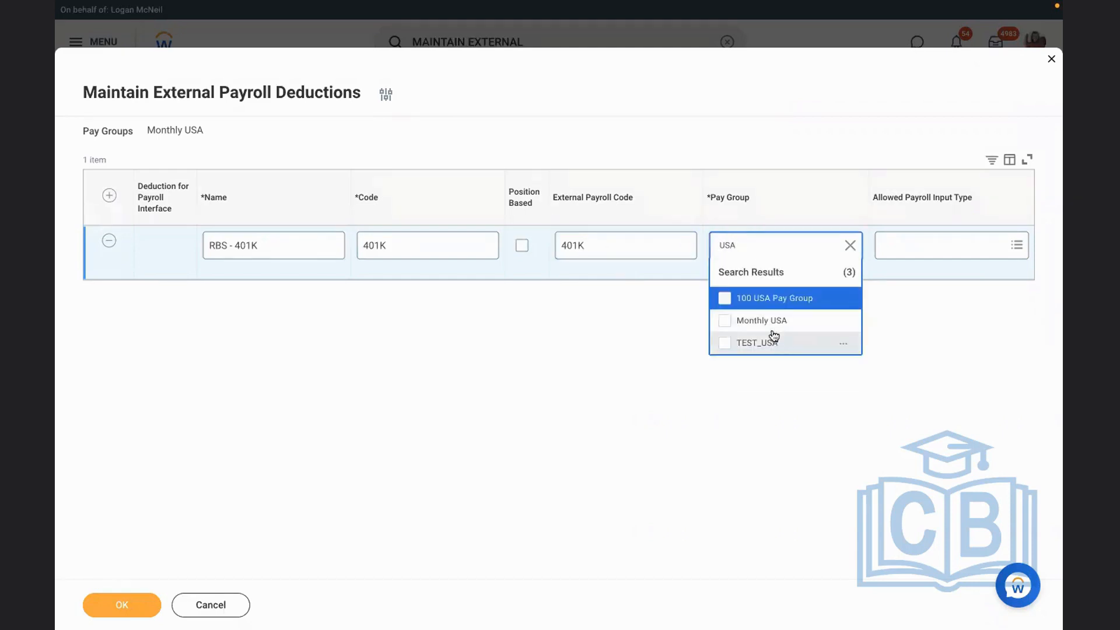
left_click(758, 321)
left_click(920, 280)
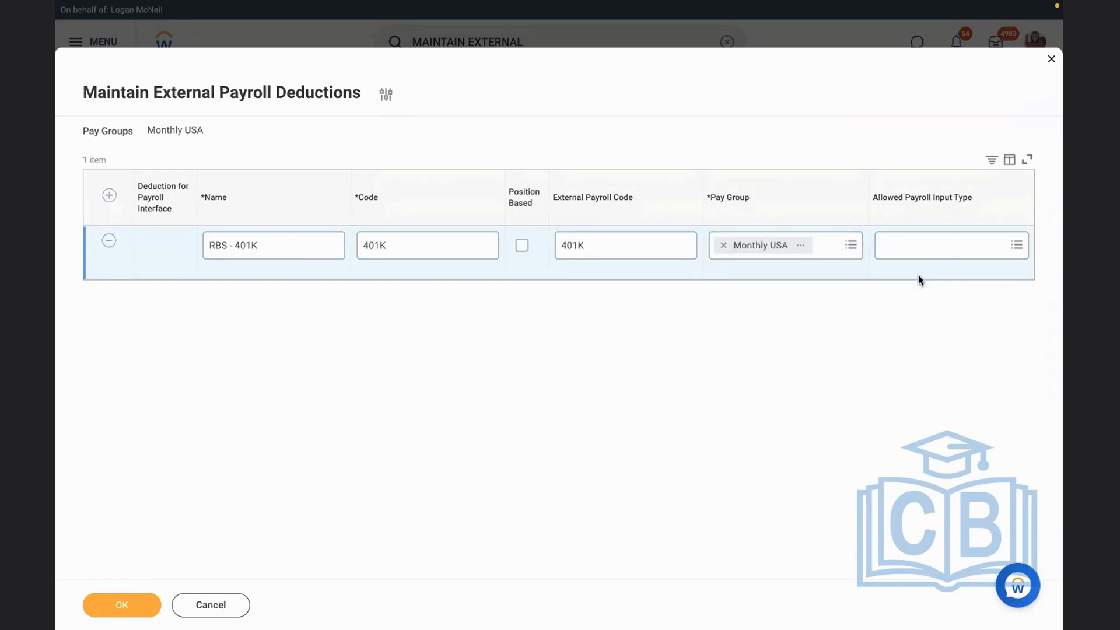
scroll(919, 276, "right", 7)
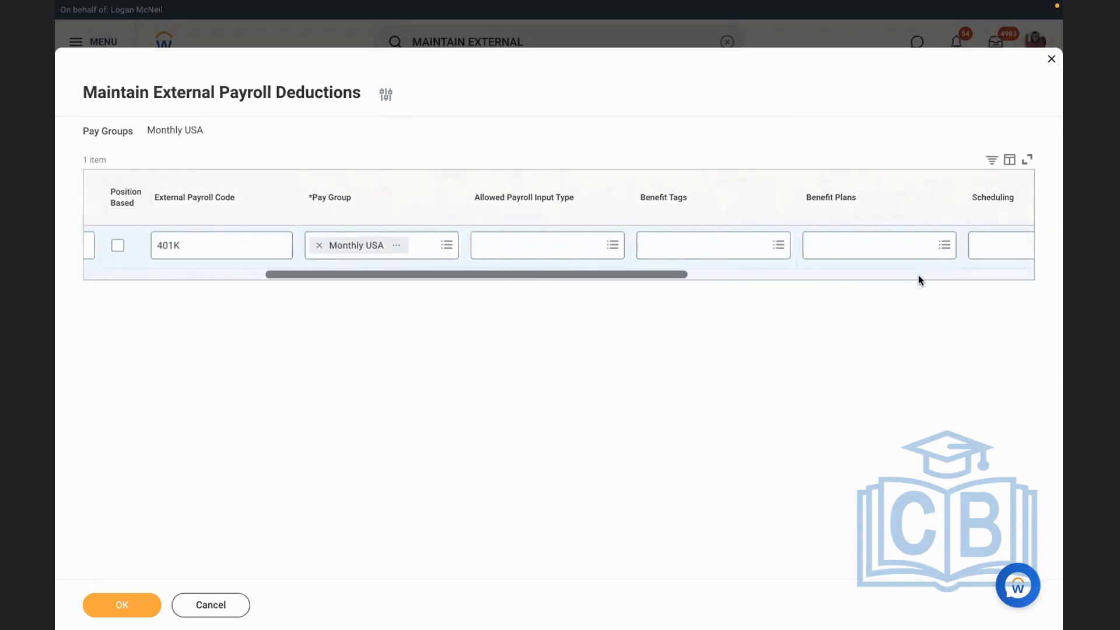
scroll(918, 274, "right", 1)
left_click(644, 244)
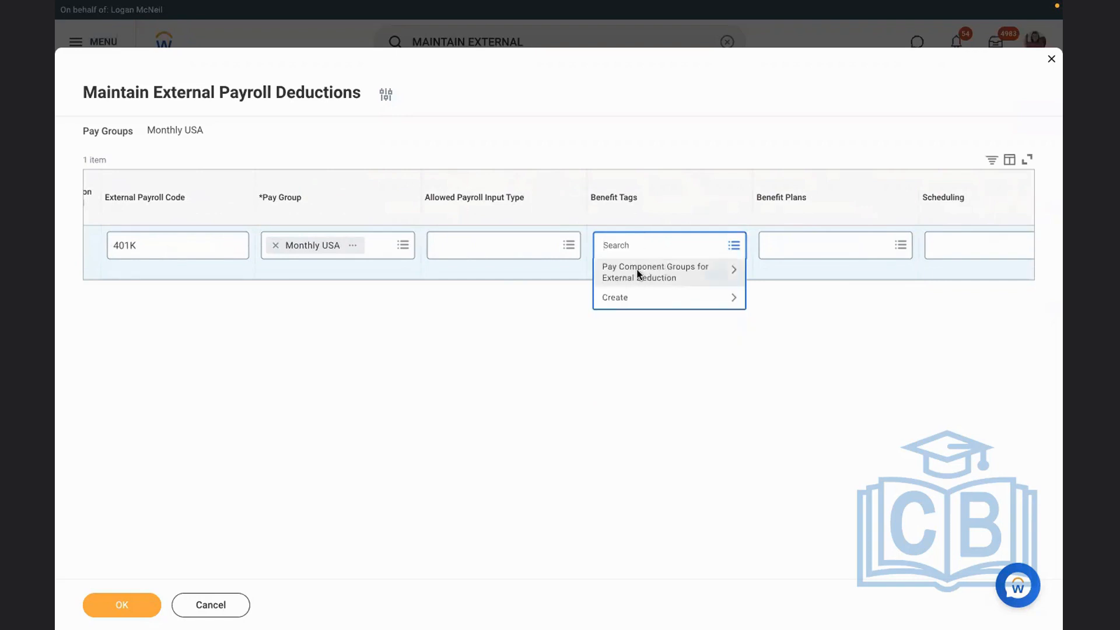
left_click(639, 274)
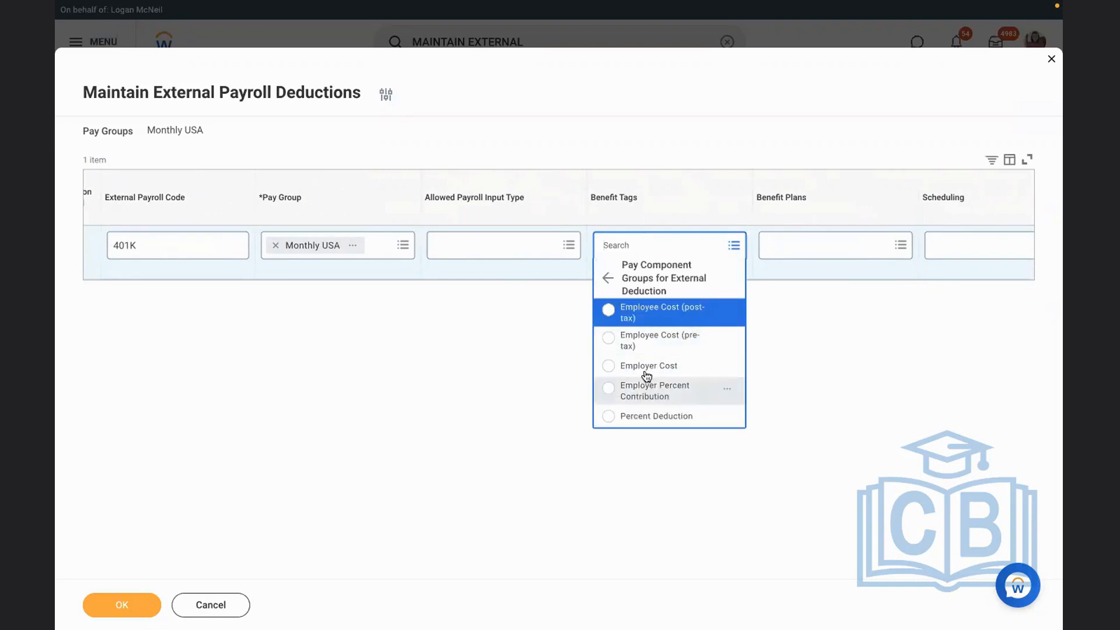
left_click(660, 344)
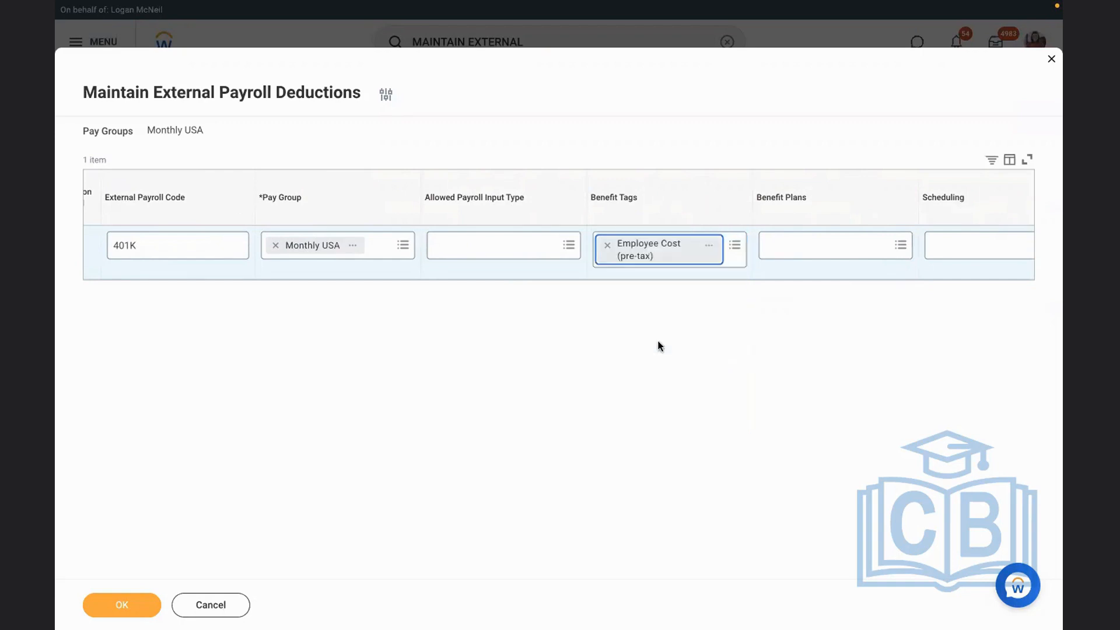
Set the deduction's benefit plan to RBS 401K - RBS - Met Life Retirement Savings and try to submit the deduction
left_click(806, 243)
type("401k")
key("Return")
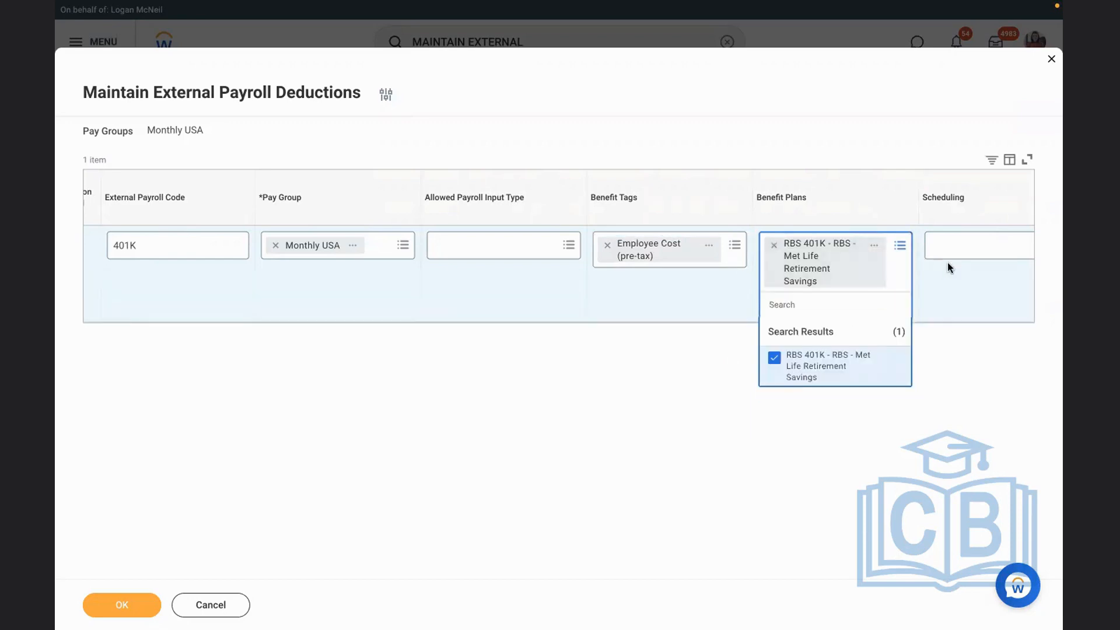
left_click(947, 263)
scroll(947, 263, "right", 5)
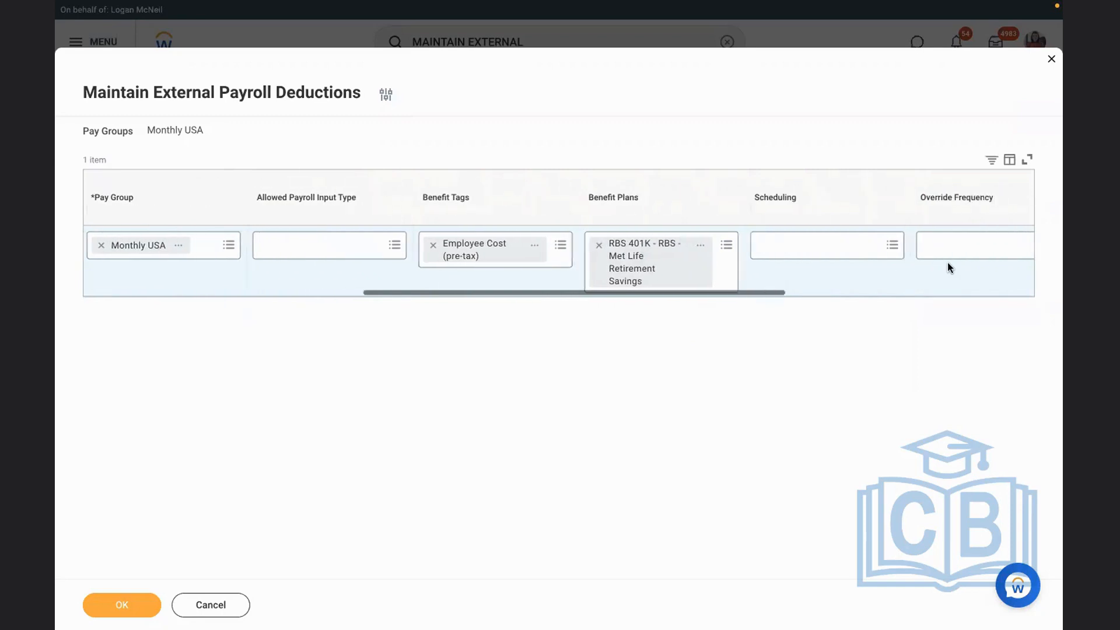
scroll(947, 266, "right", 4)
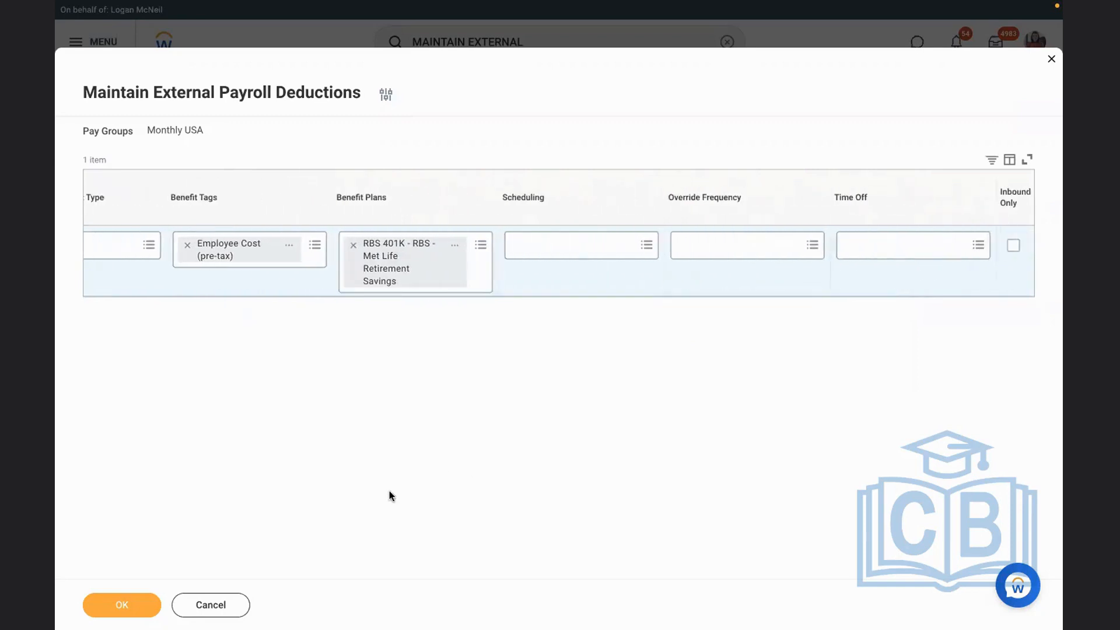
left_click(121, 605)
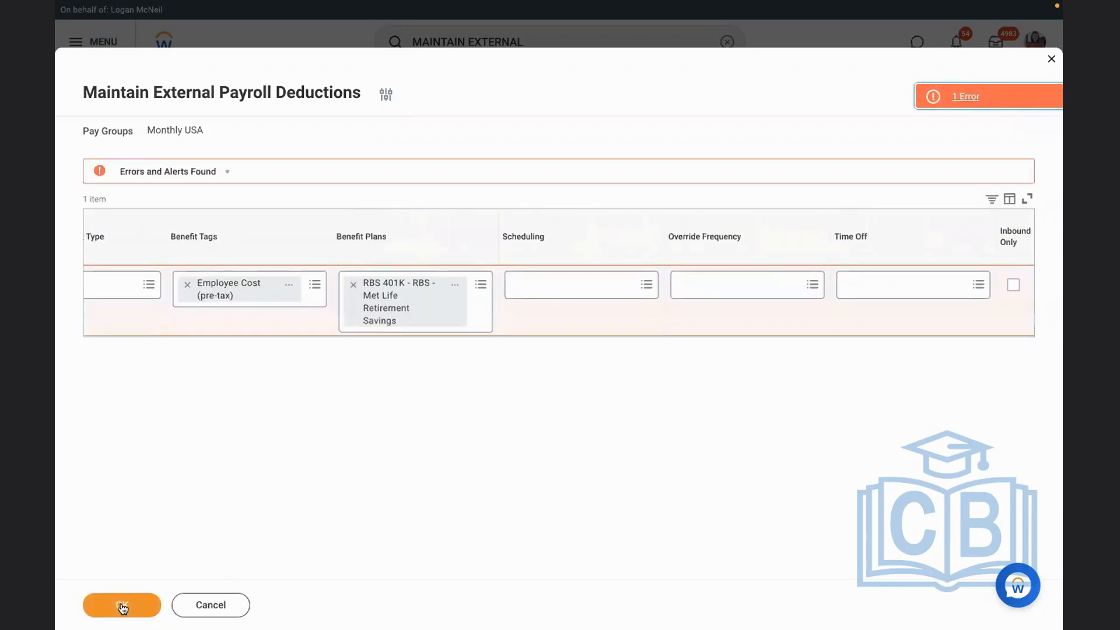
Review the submission error, change the deduction's code to 401KK and save the external payroll deduction
left_click(977, 97)
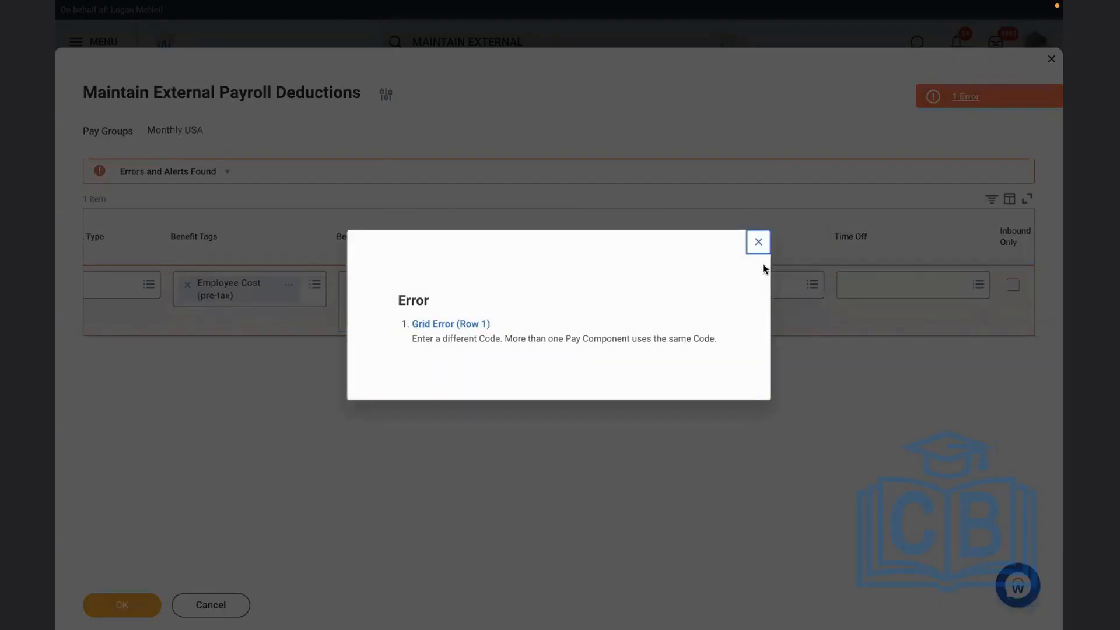
left_click(757, 240)
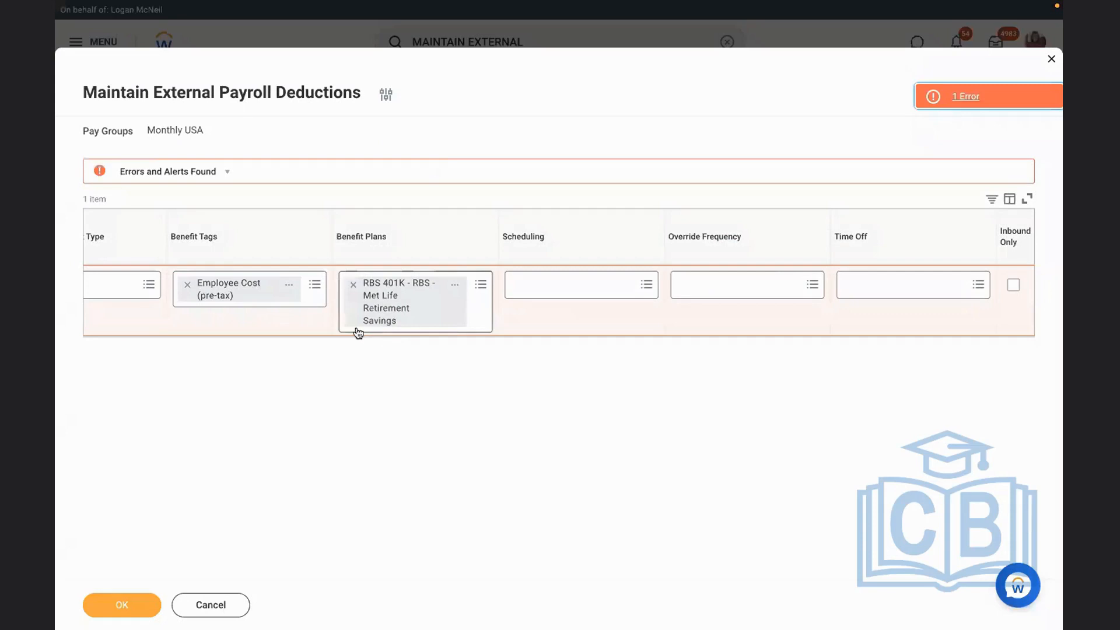
scroll(316, 320, "left", 8)
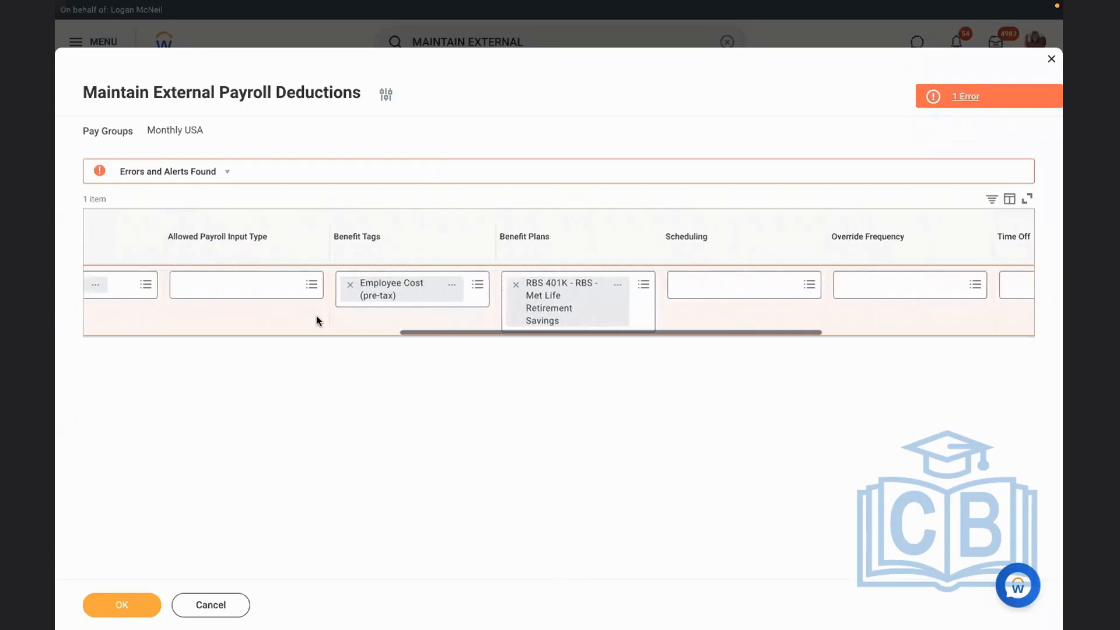
scroll(316, 320, "left", 6)
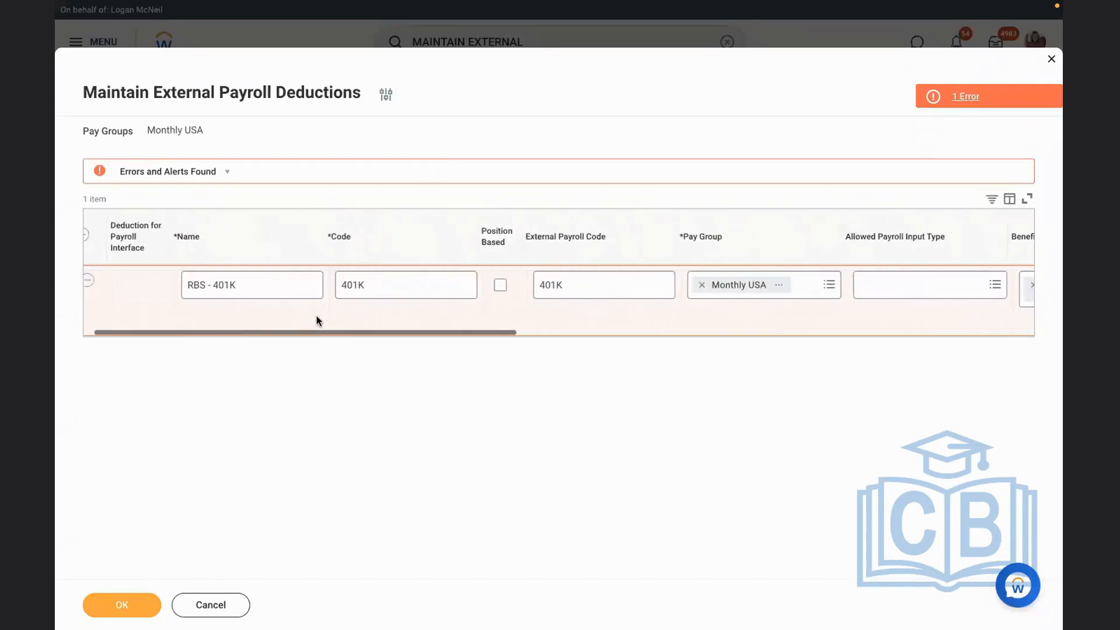
left_click(273, 284)
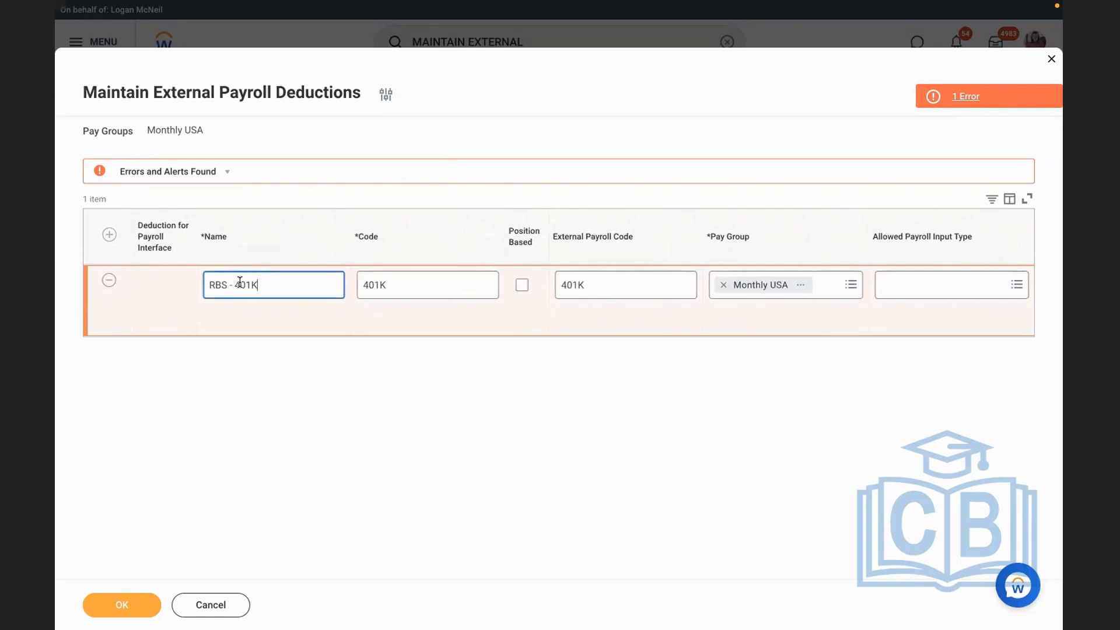
left_click(403, 281)
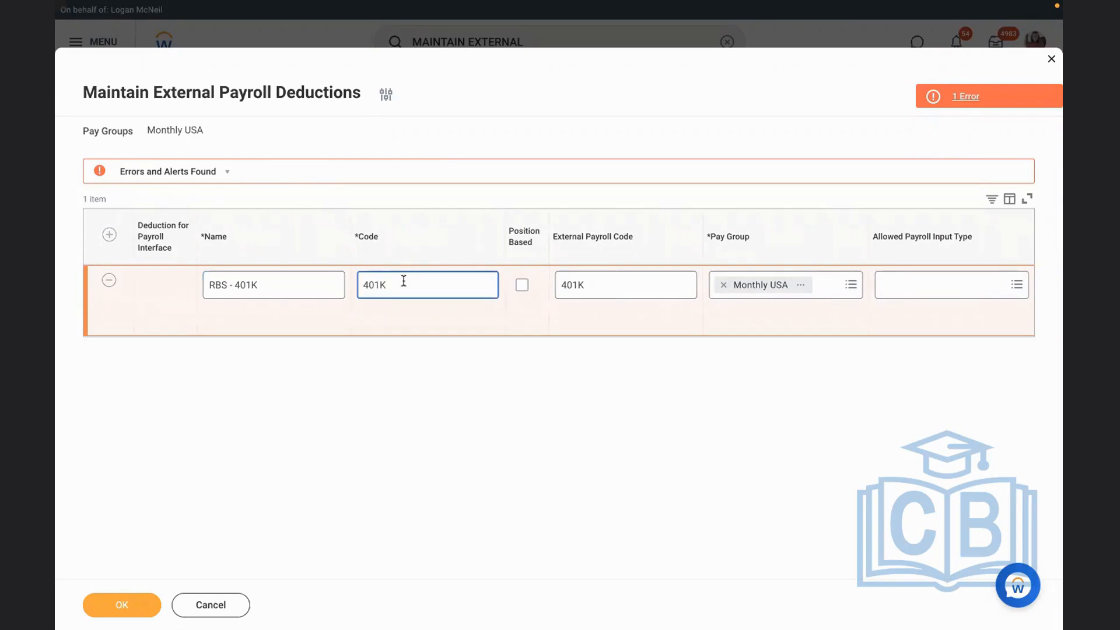
type("K")
left_click(443, 427)
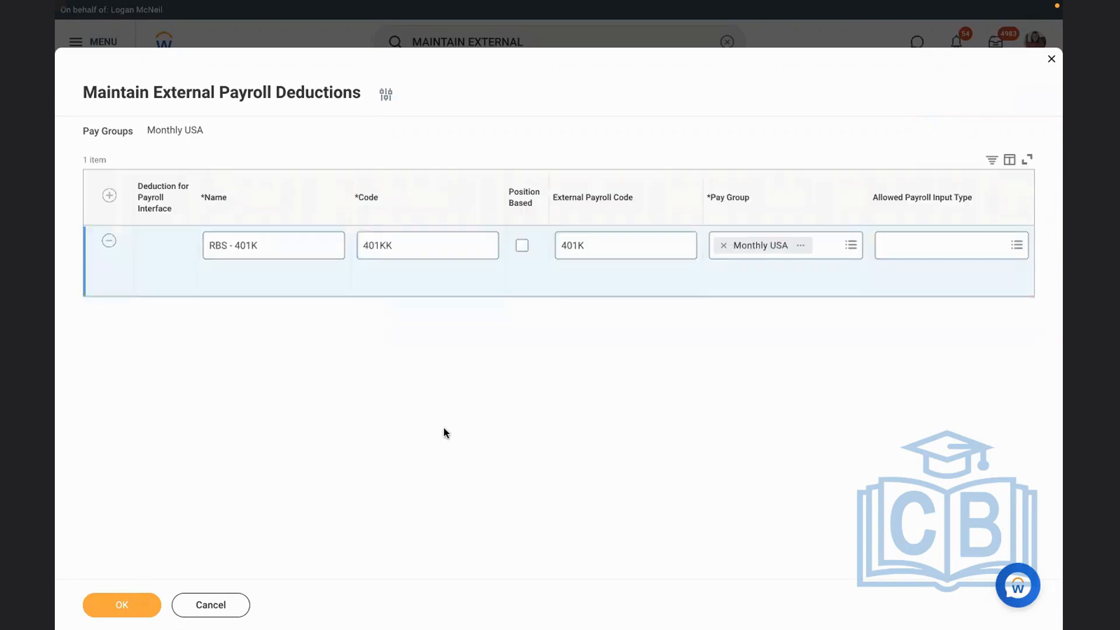
left_click(130, 603)
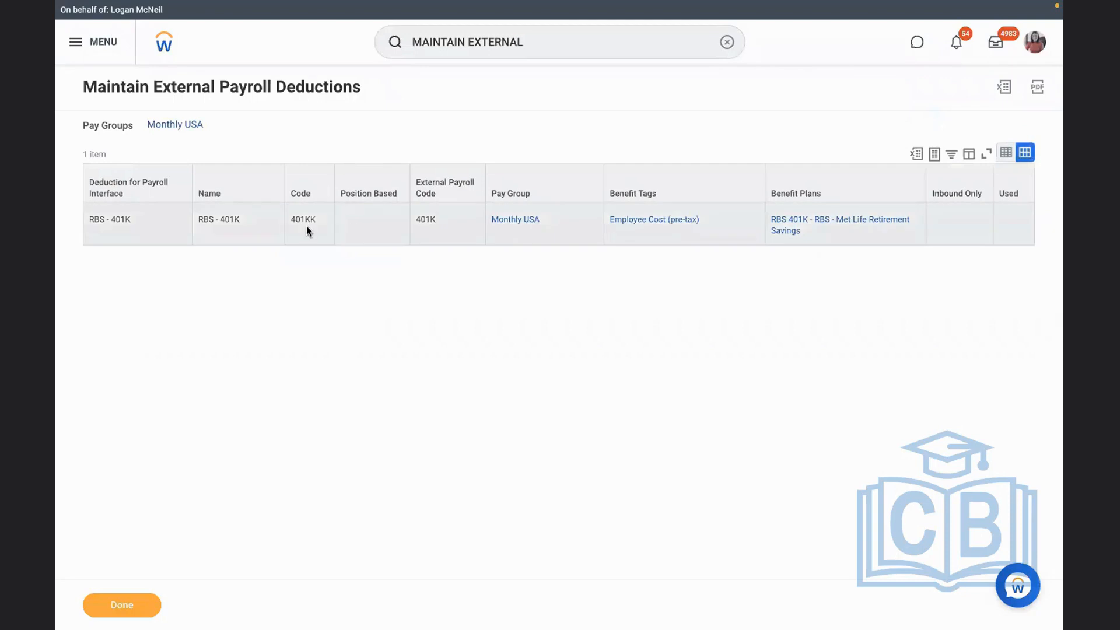
Close the saved deduction summary and check the retirement savings plan's earnings and deductions and its external payroll deductions
left_click(726, 43)
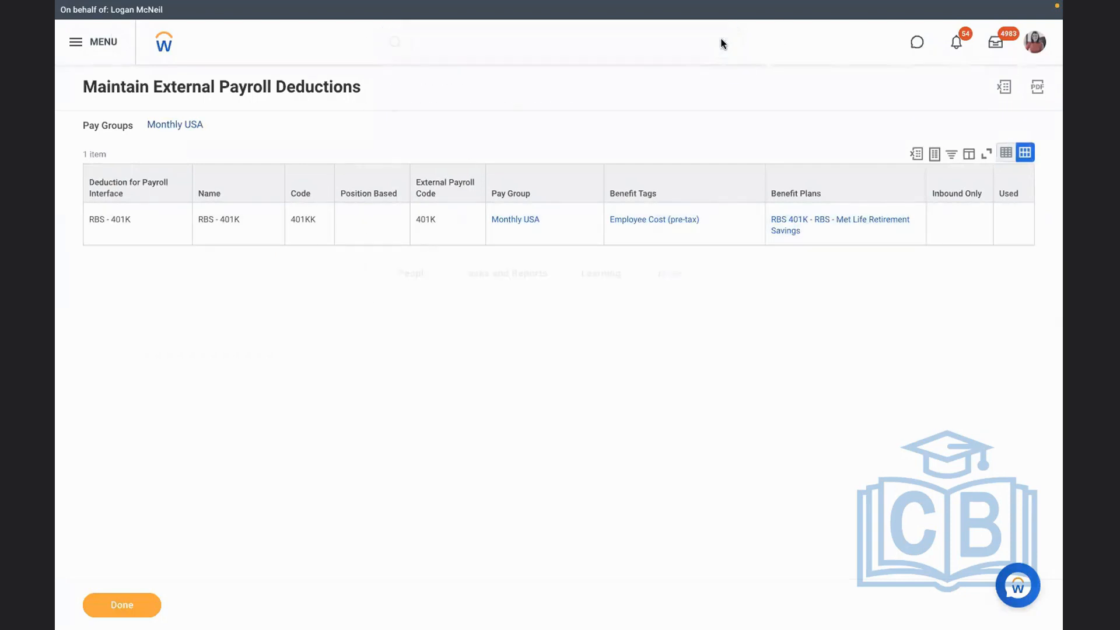
left_click(93, 604)
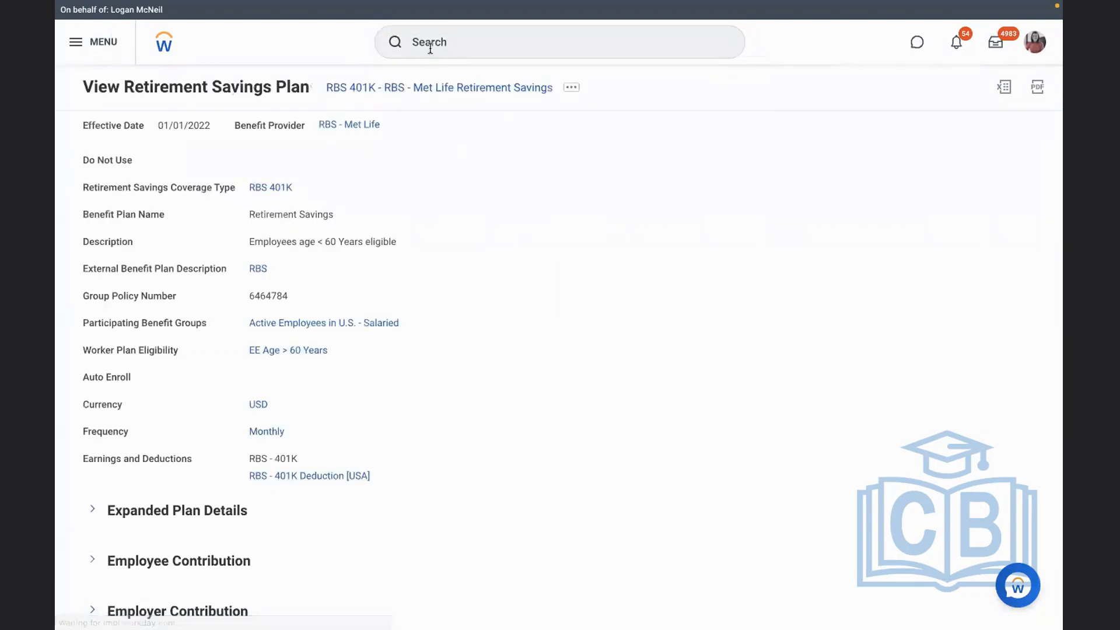
scroll(570, 421, "down", 2)
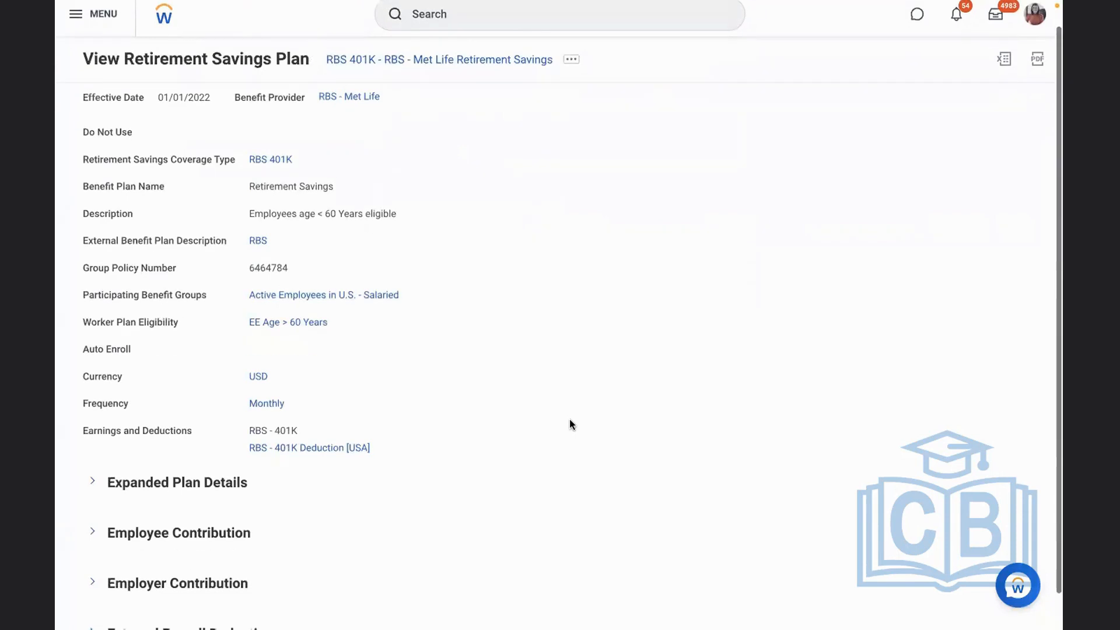
left_click(223, 594)
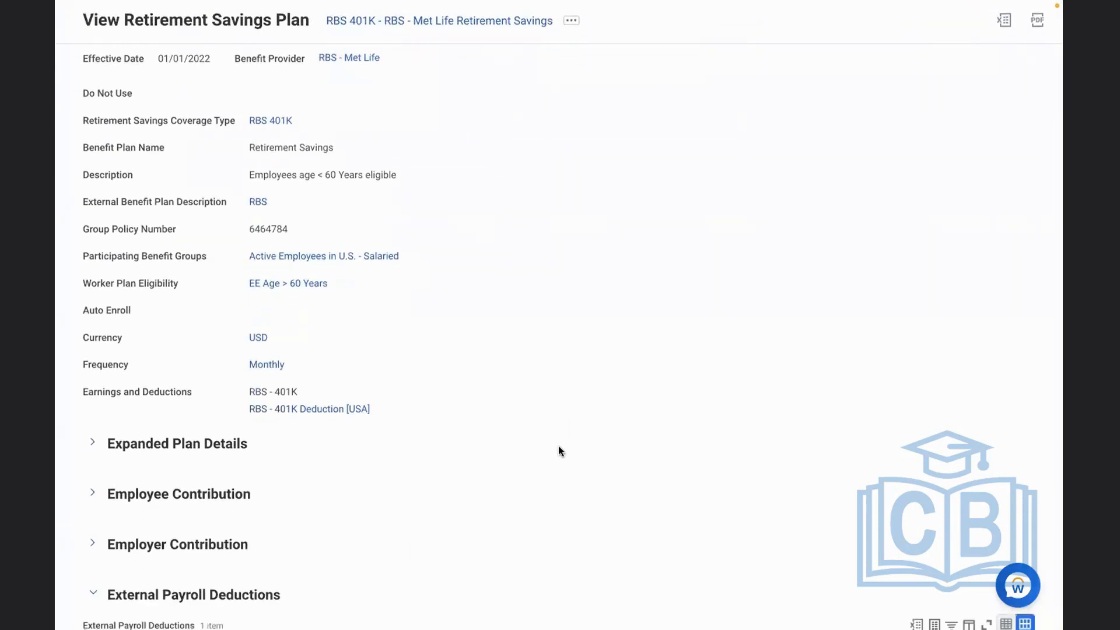
scroll(558, 446, "down", 1)
scroll(558, 445, "down", 2)
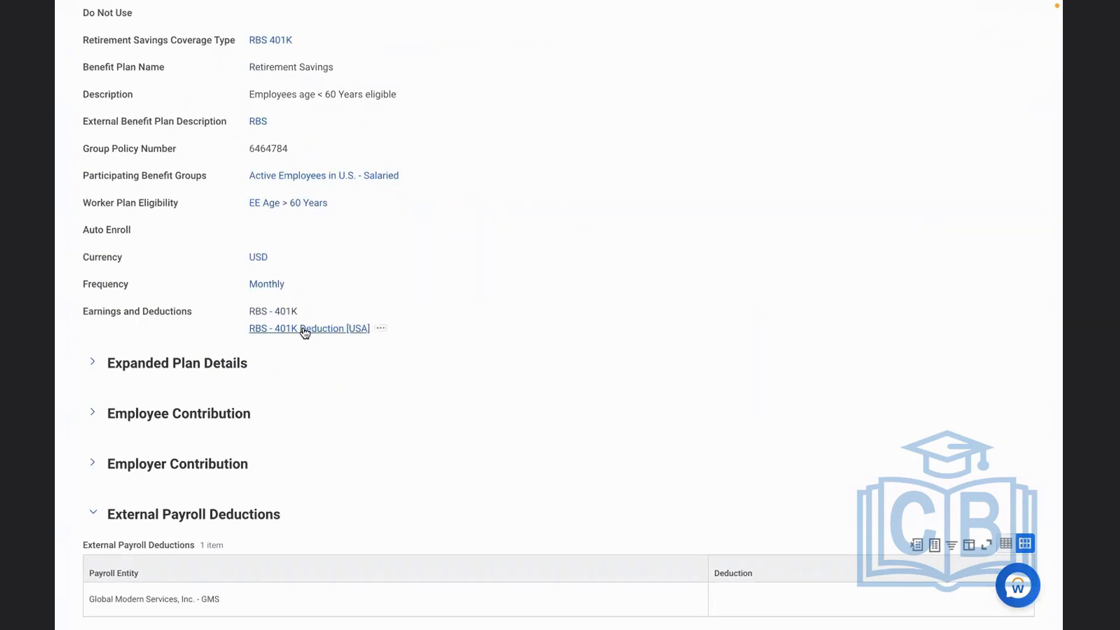
scroll(546, 352, "up", 1)
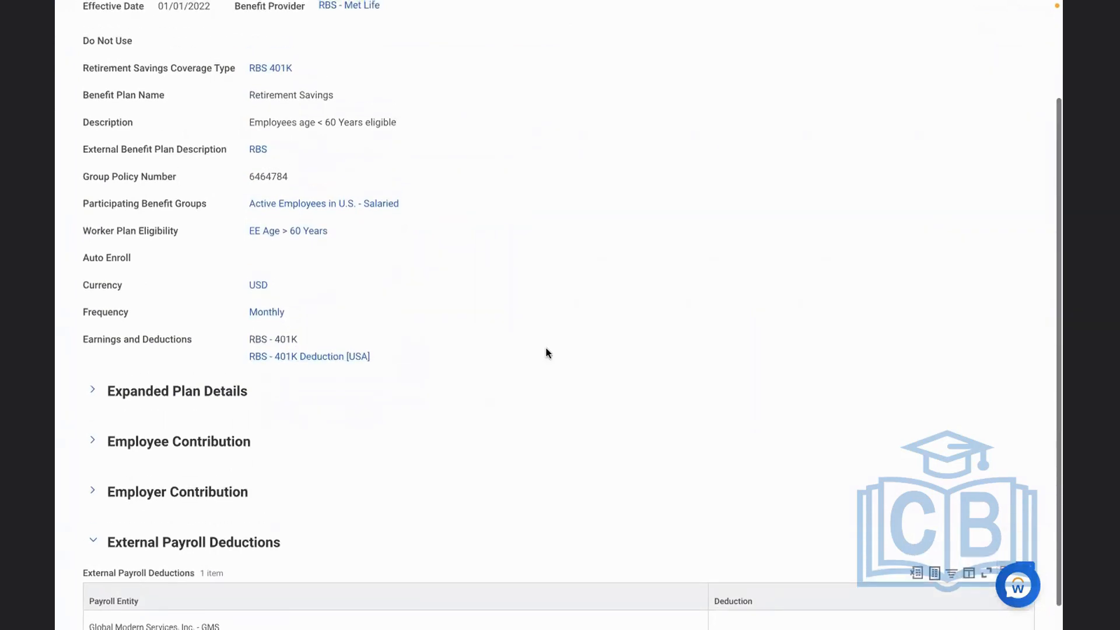
scroll(545, 352, "up", 4)
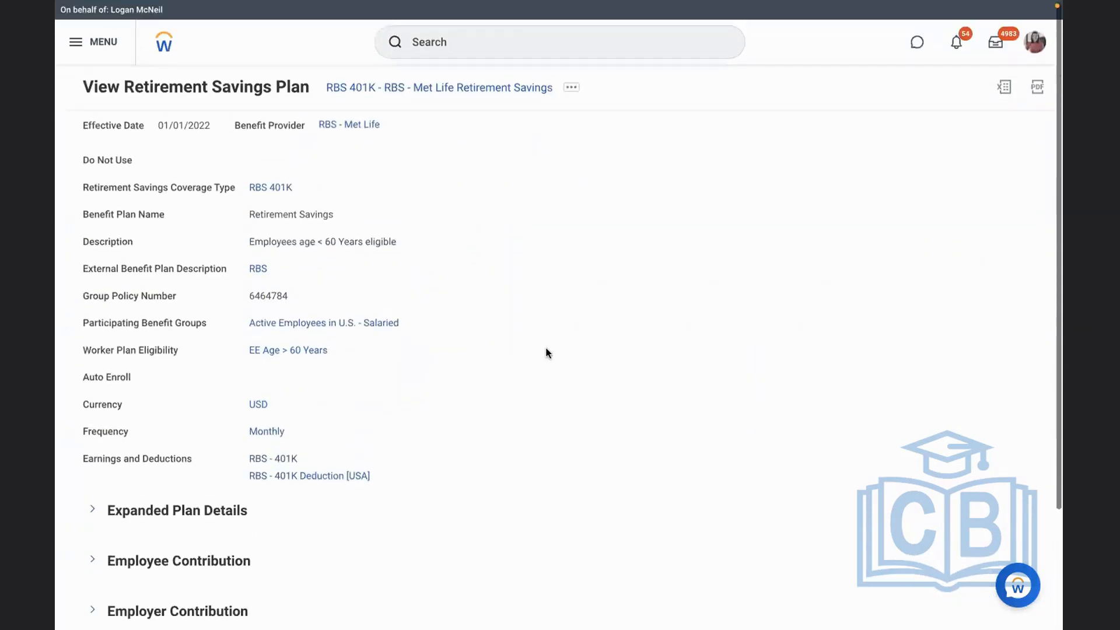
Open the RBS 401K - RBS - Met Life Retirement Savings plan for editing with effective date 01/01/2022
left_click(566, 88)
left_click(241, 170)
left_click(489, 225)
type("01/01/")
type("2022")
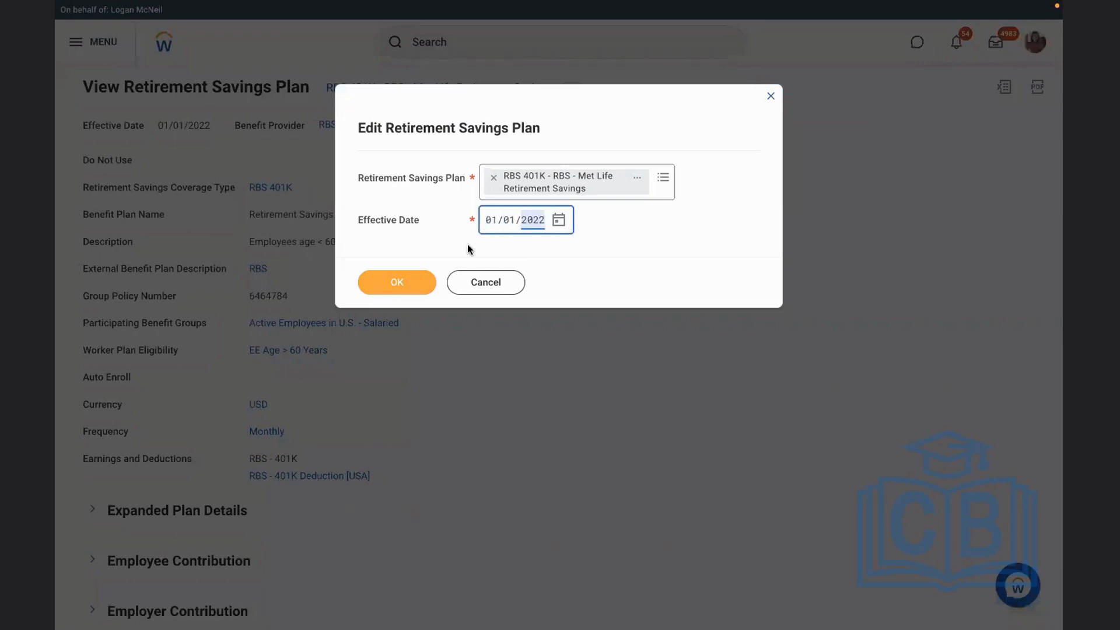
left_click(382, 295)
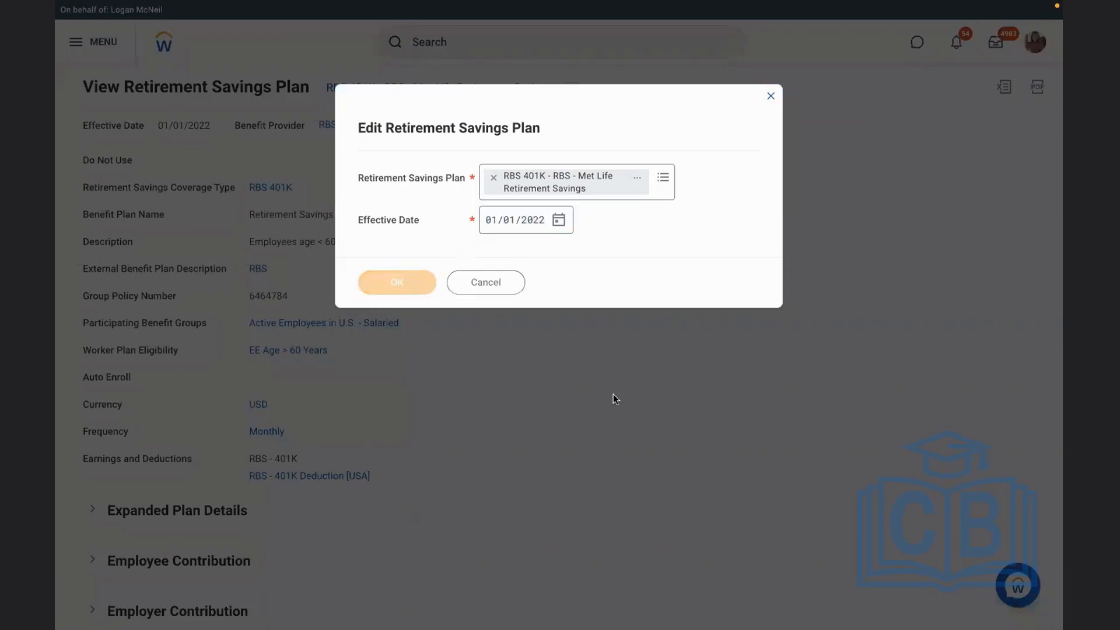
Try to find an RBS deduction for Global Modern Services, Inc. in the plan's external payroll deductions, then cancel the plan edit
scroll(614, 393, "down", 2)
scroll(614, 394, "down", 2)
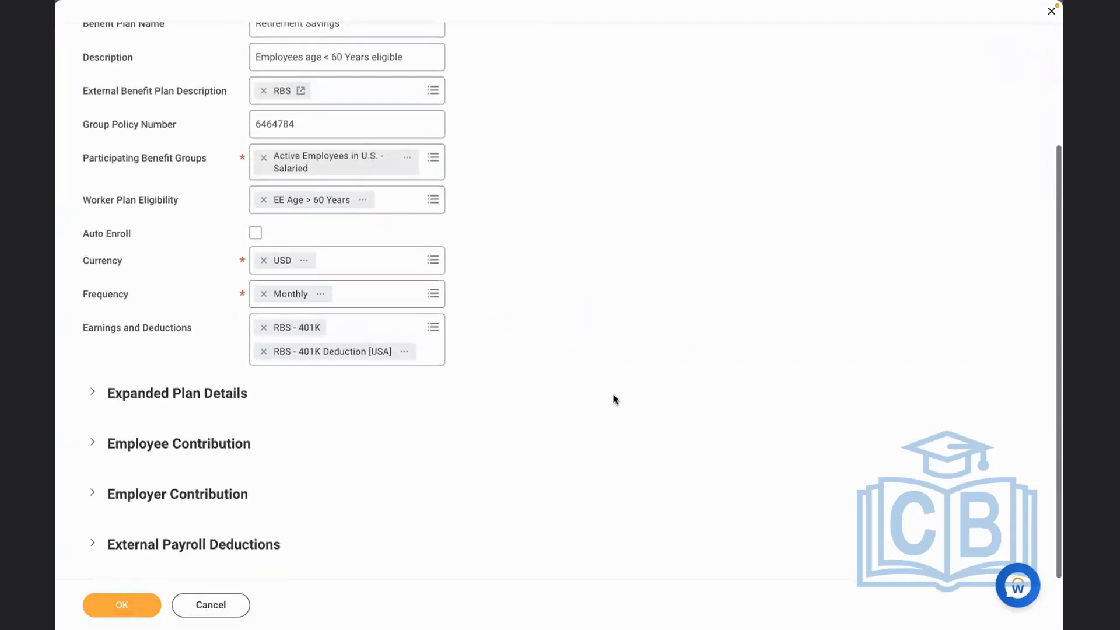
left_click(207, 546)
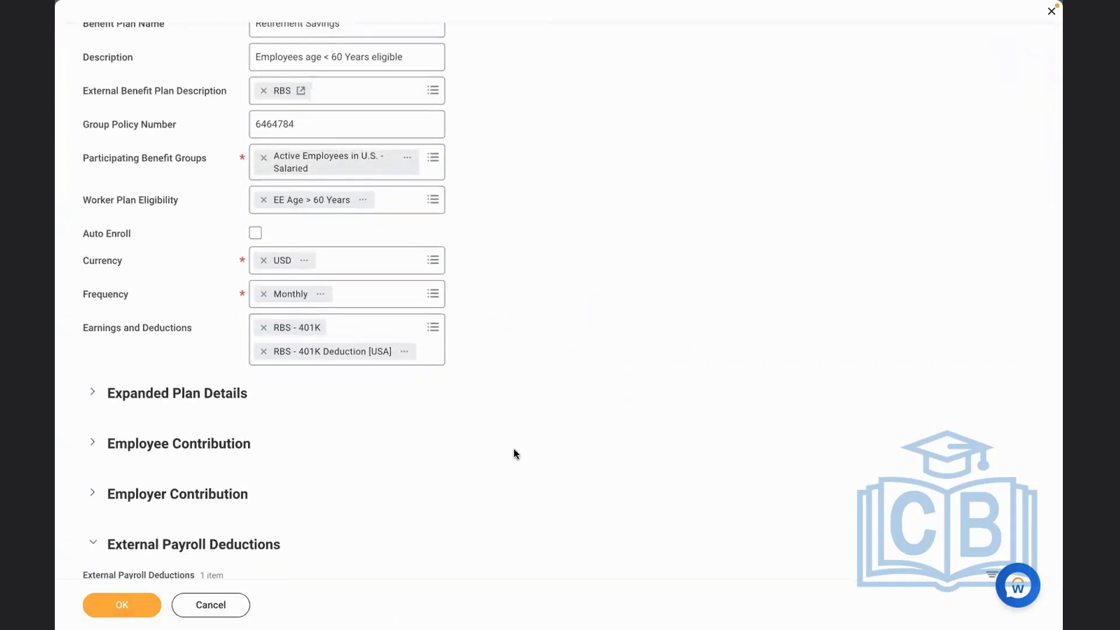
scroll(513, 453, "down", 2)
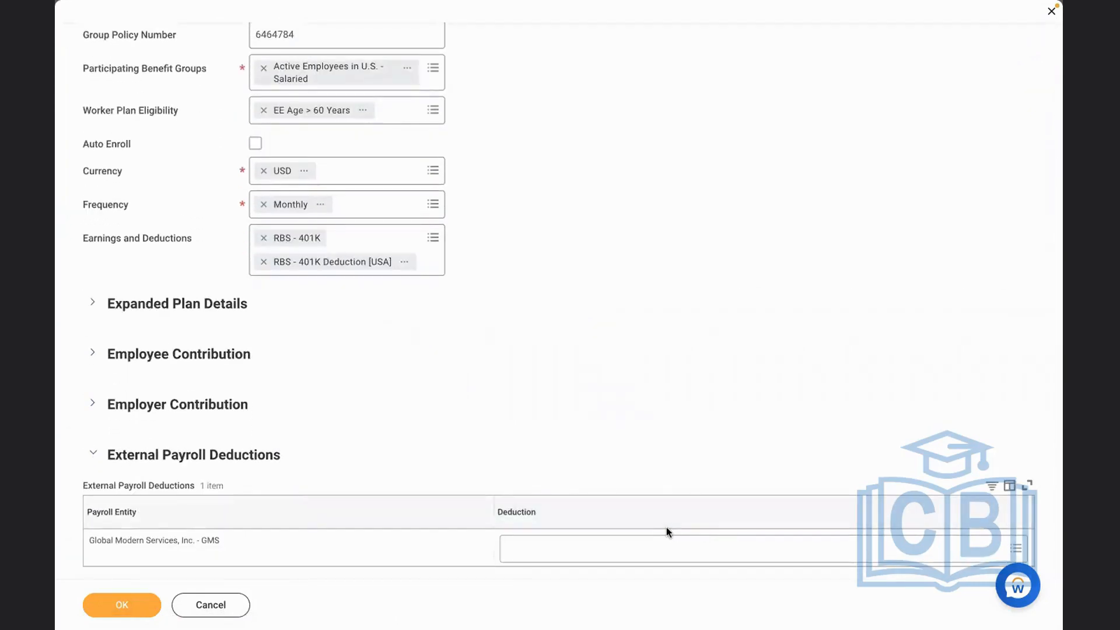
left_click(578, 549)
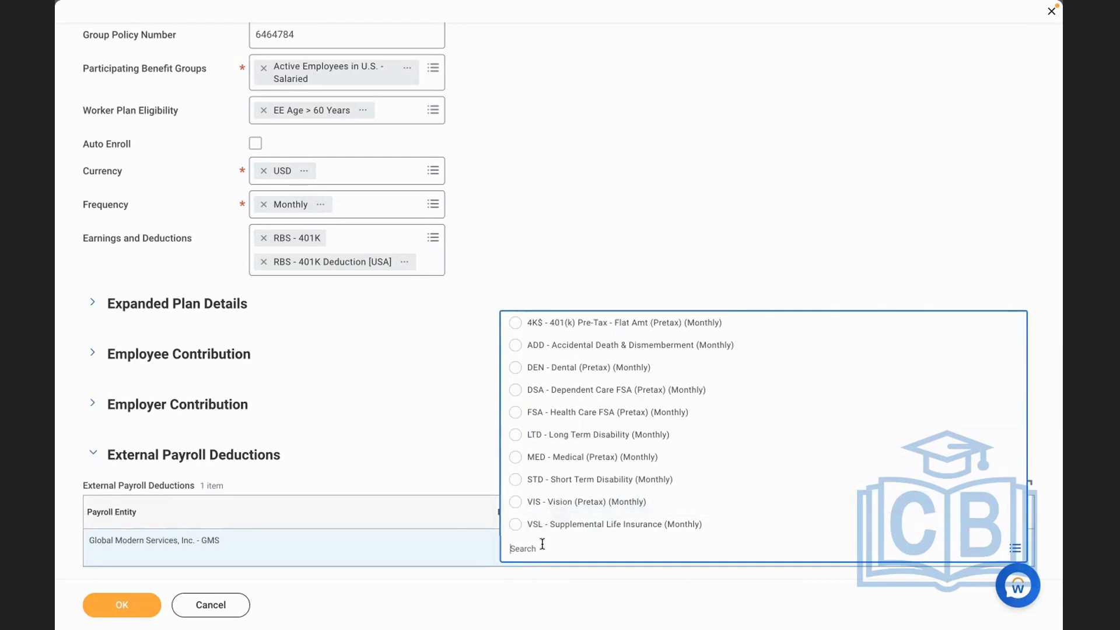
type("RBS")
key("Return")
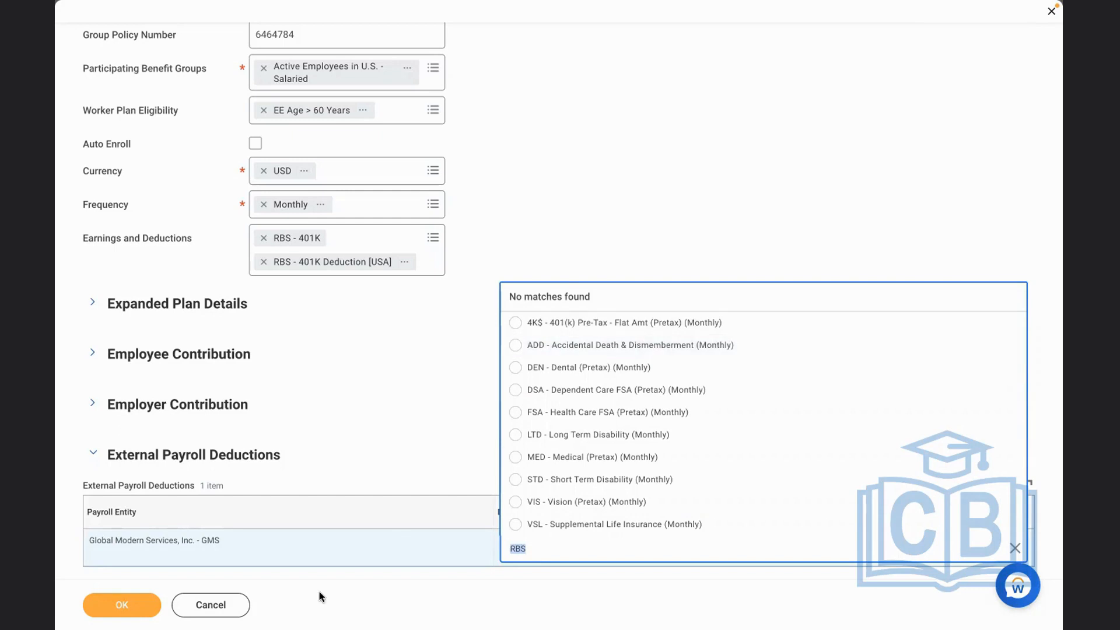
left_click(210, 604)
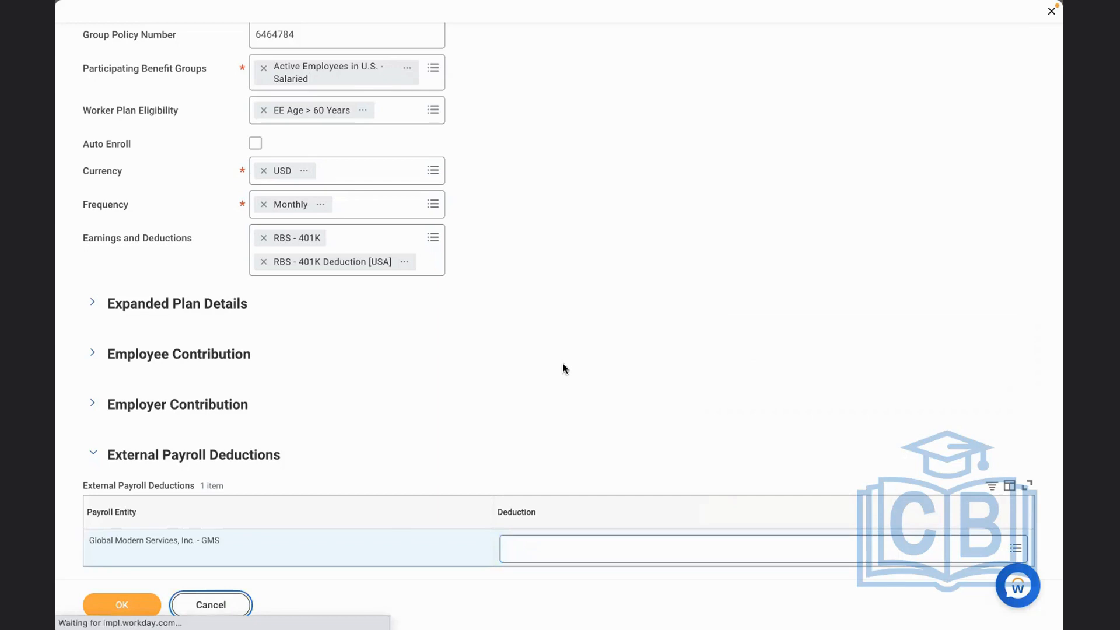
left_click(585, 32)
type("EDIT")
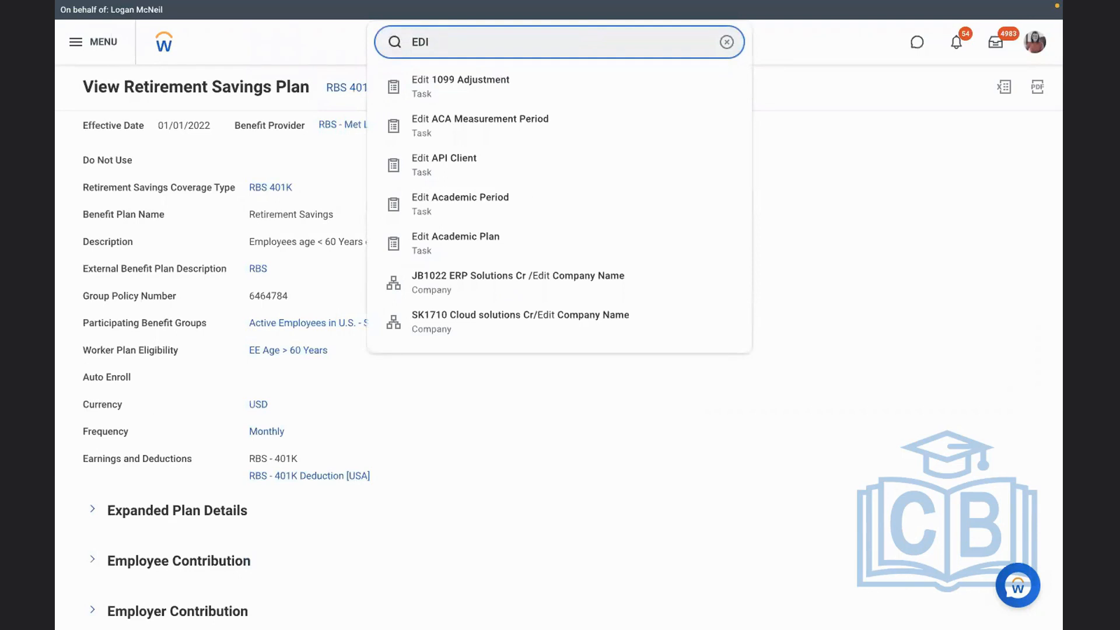
key("BackSpace")
key("BackSpace")
key("BackSpace")
type("ET")
key("BackSpace")
key("BackSpace")
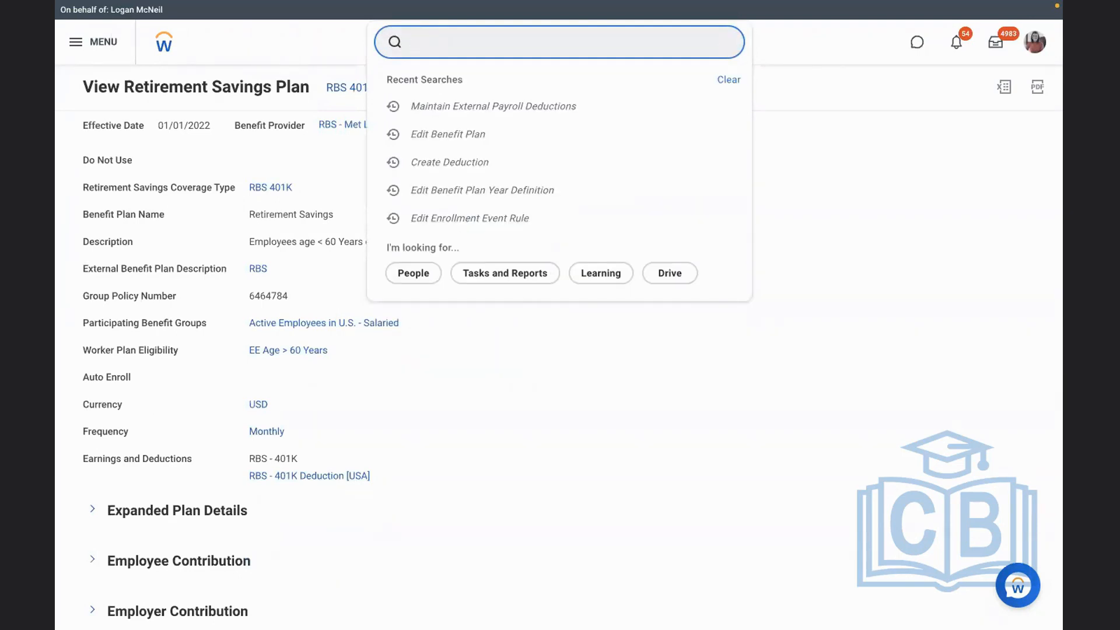
Open the Maintain External Payroll Deductions task for the Monthly USA pay group
type("MAINTAIN EXTERN")
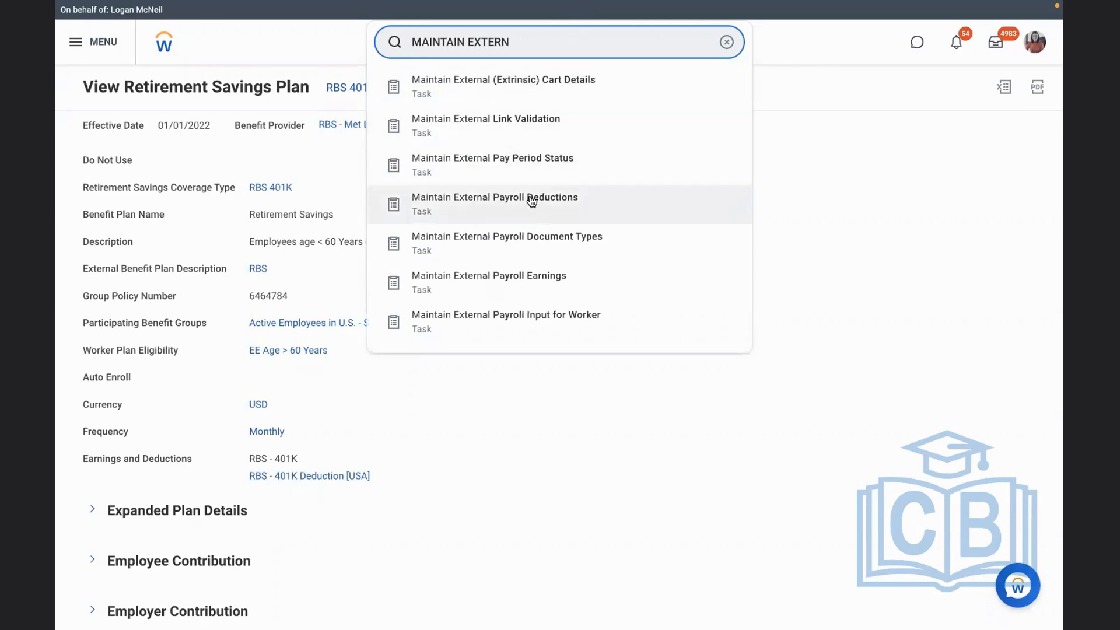
left_click(503, 207)
left_click(465, 214)
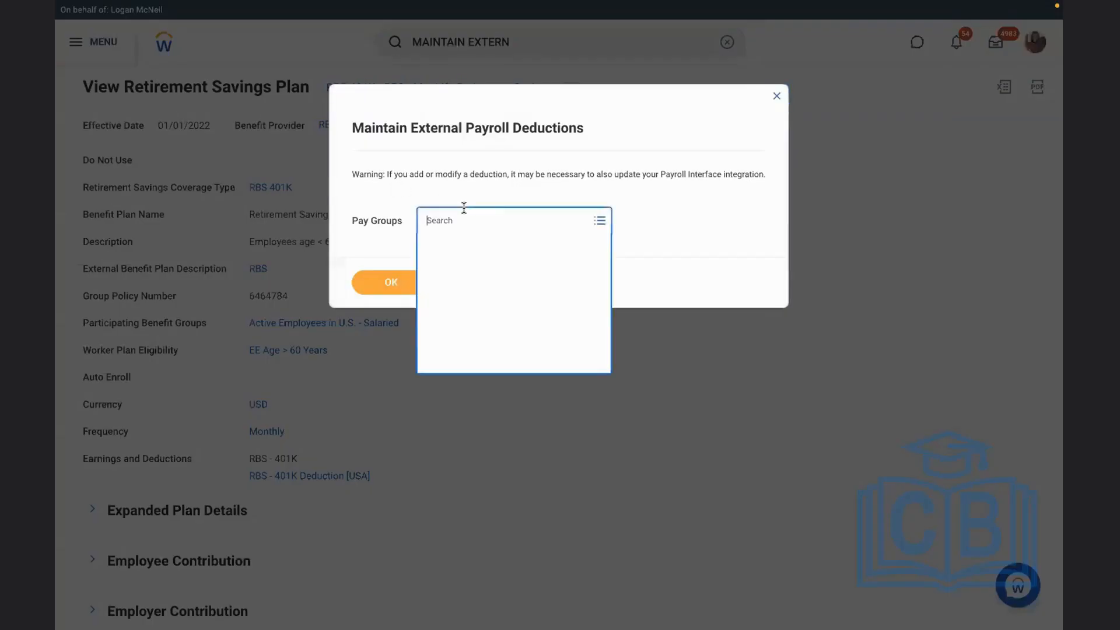
left_click(467, 244)
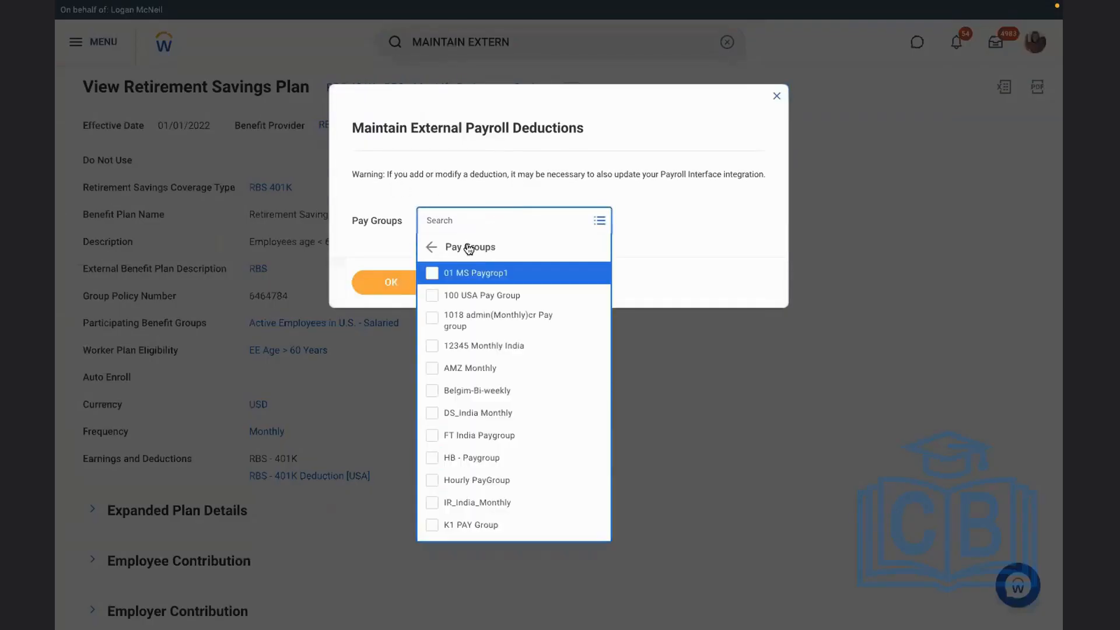
left_click(445, 221)
type("USA")
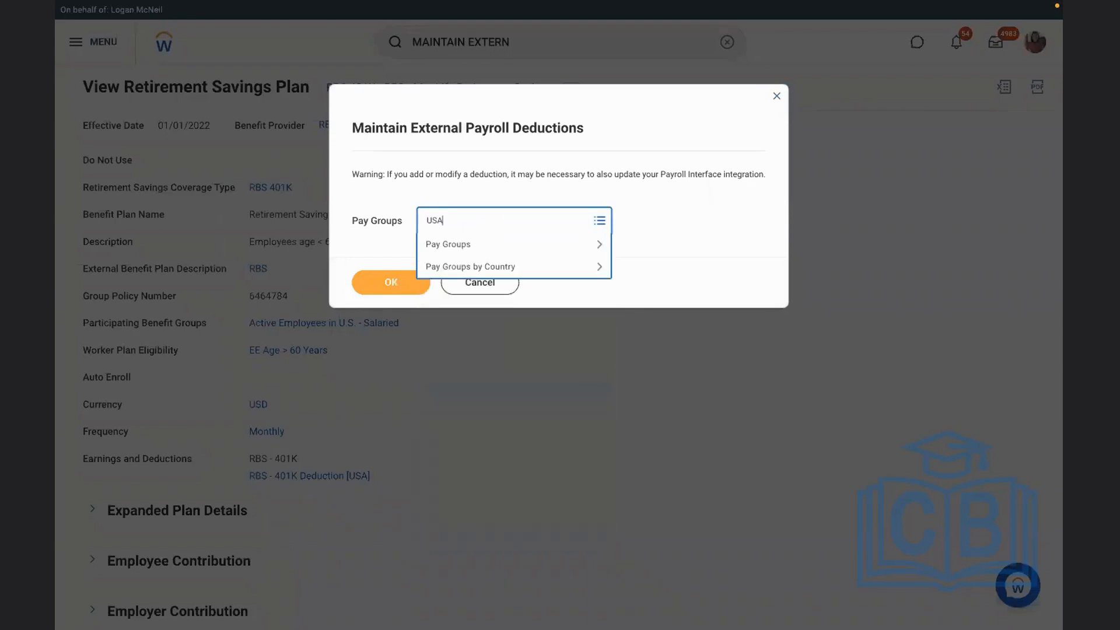
key("Return")
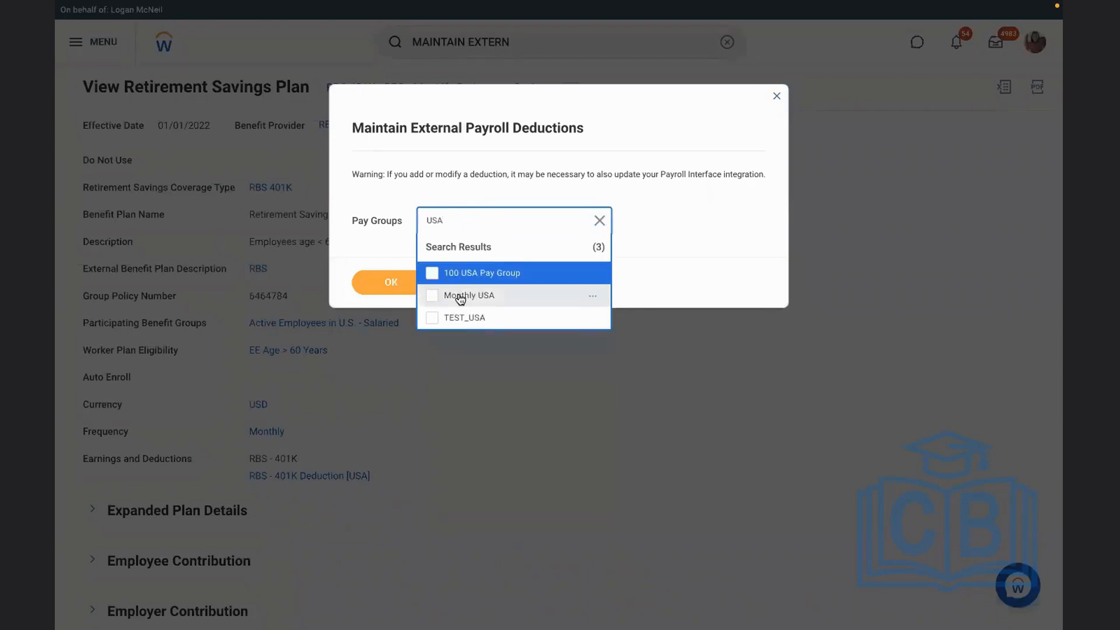
left_click(460, 296)
left_click(369, 296)
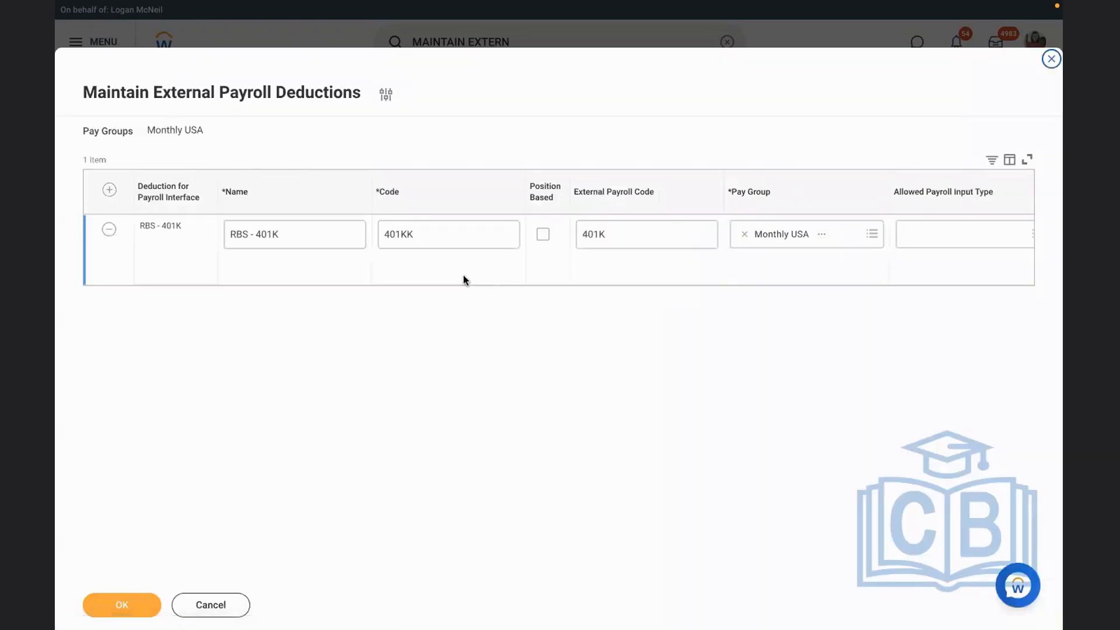
Review the RBS - 401K deduction's settings and search its Groups field for GLOBAL MODE USA
left_click(463, 275)
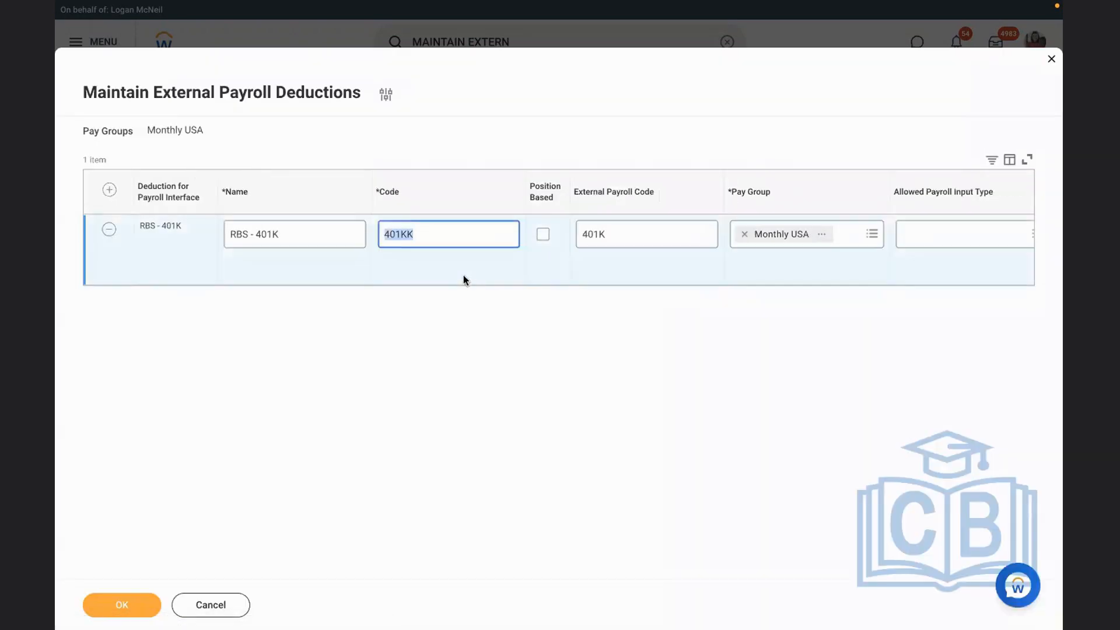
left_click(869, 261)
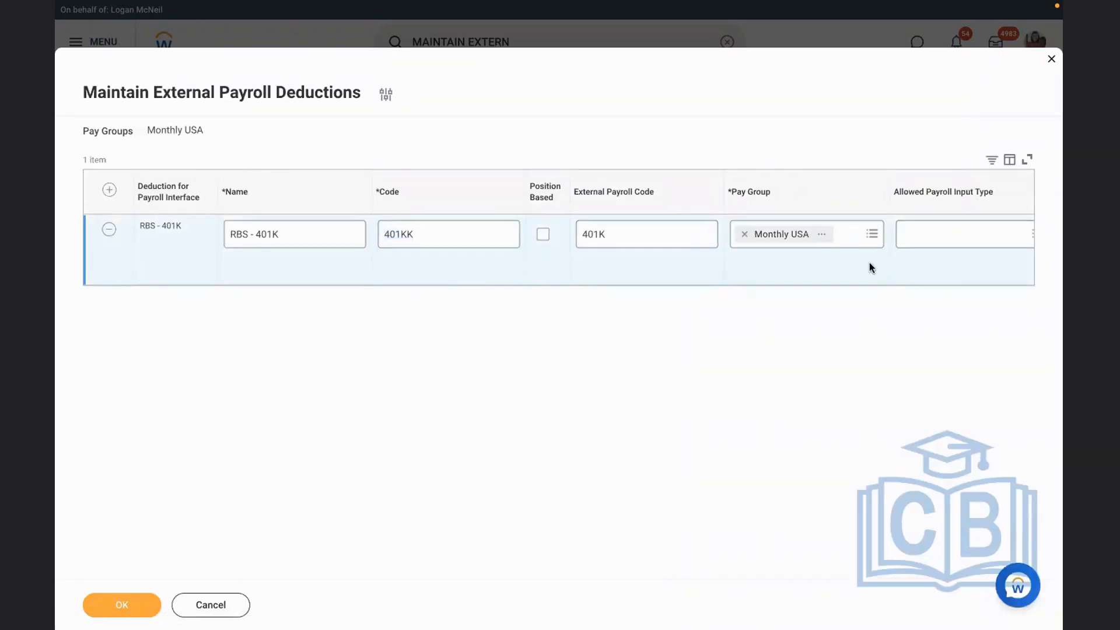
scroll(868, 261, "right", 8)
scroll(870, 269, "right", 5)
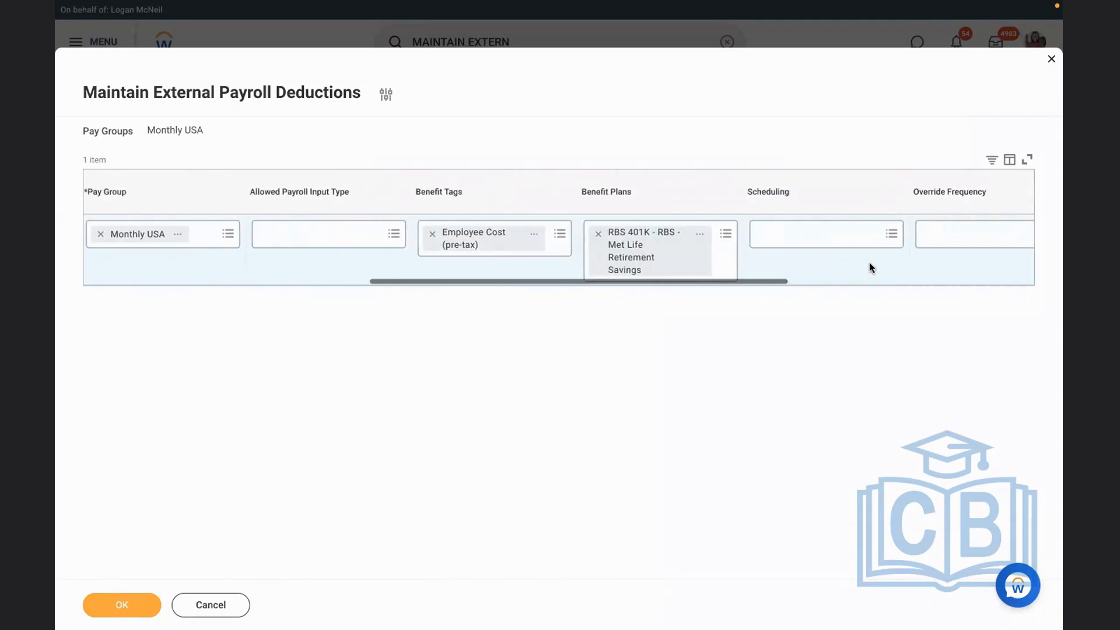
scroll(870, 268, "right", 10)
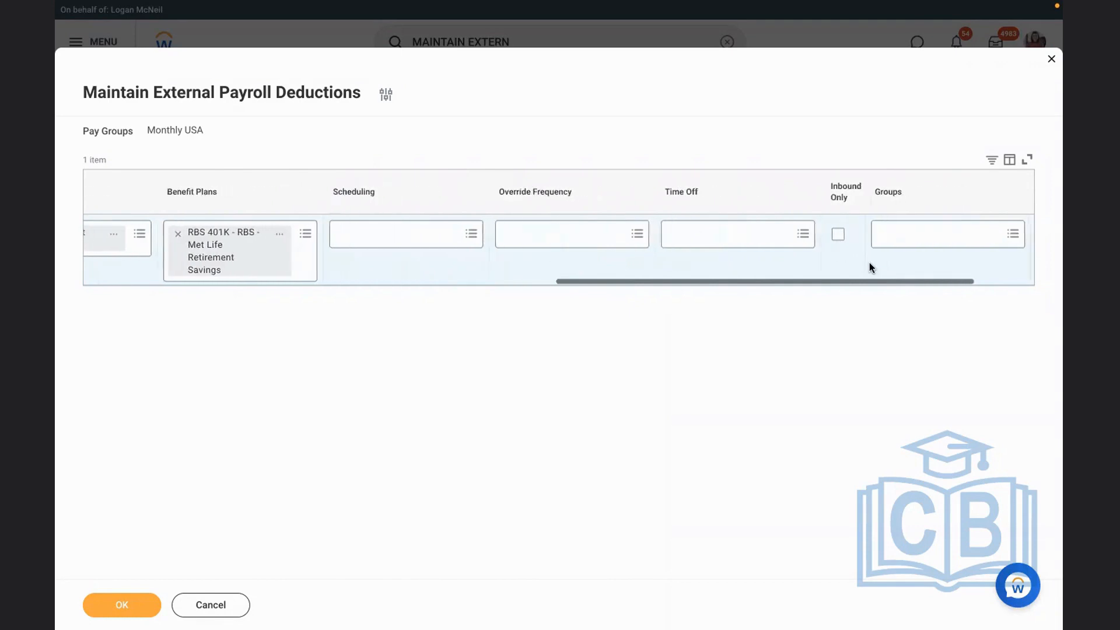
scroll(869, 267, "right", 3)
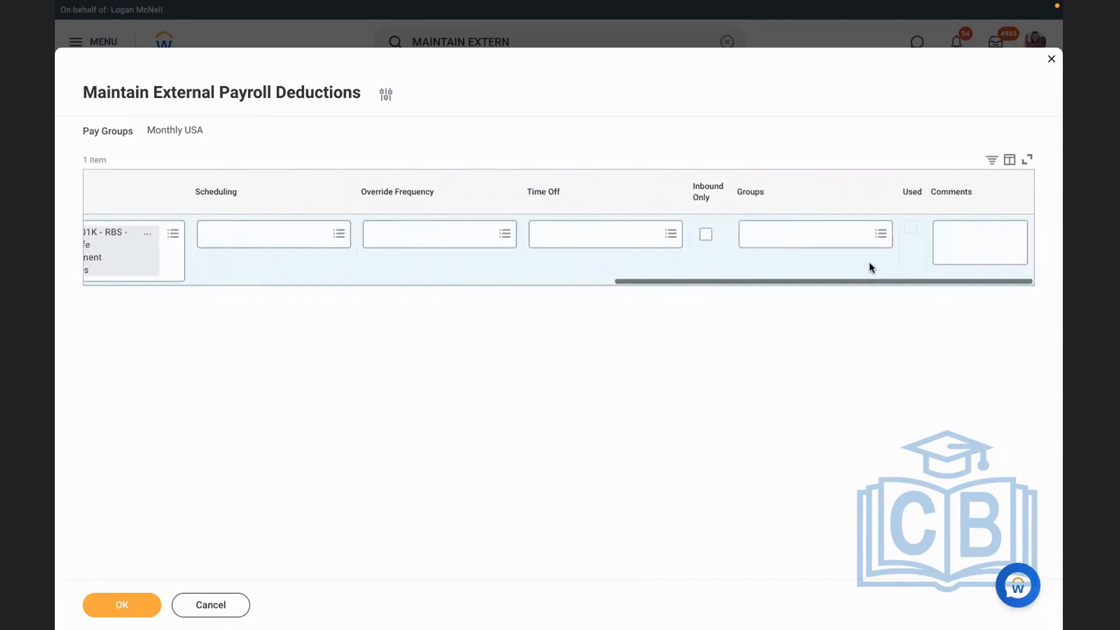
left_click(814, 239)
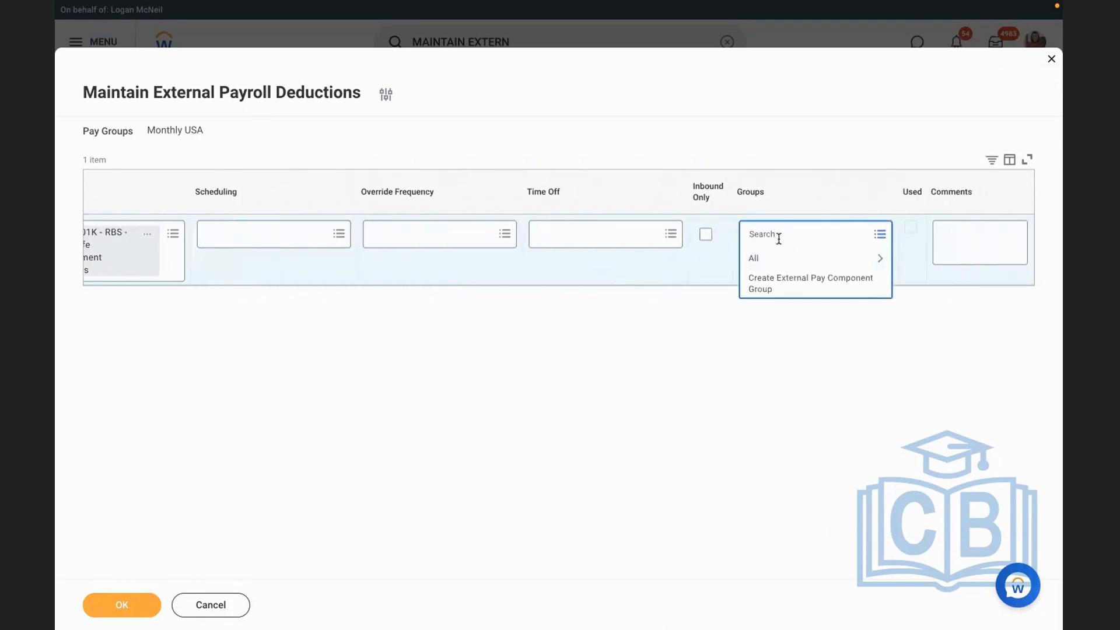
type("GLOBAL MODE USA")
key("Return")
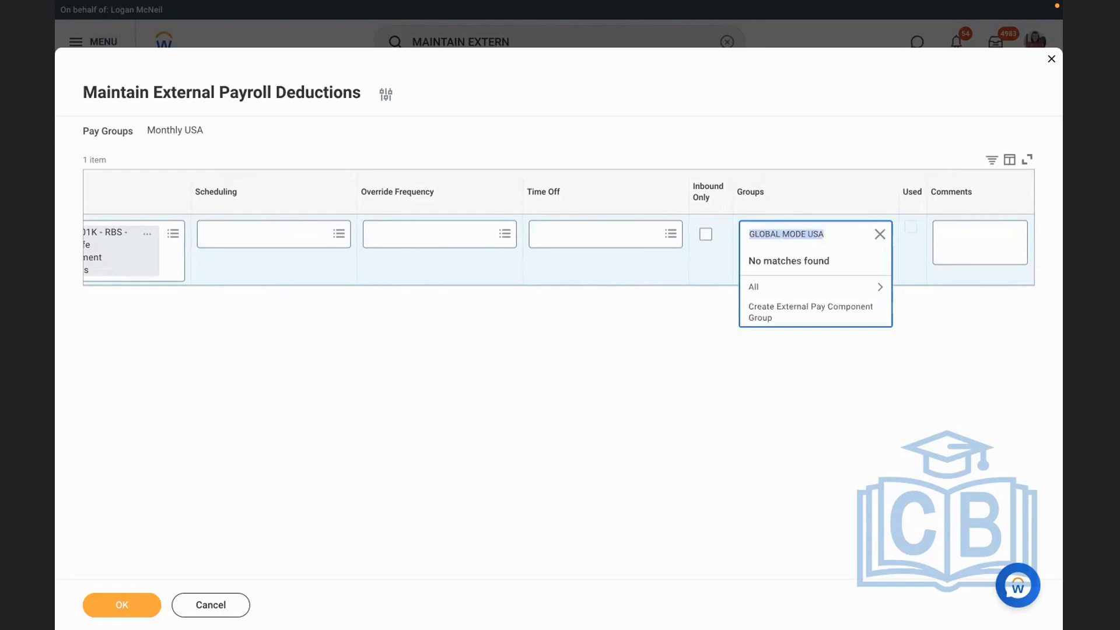
left_click(787, 295)
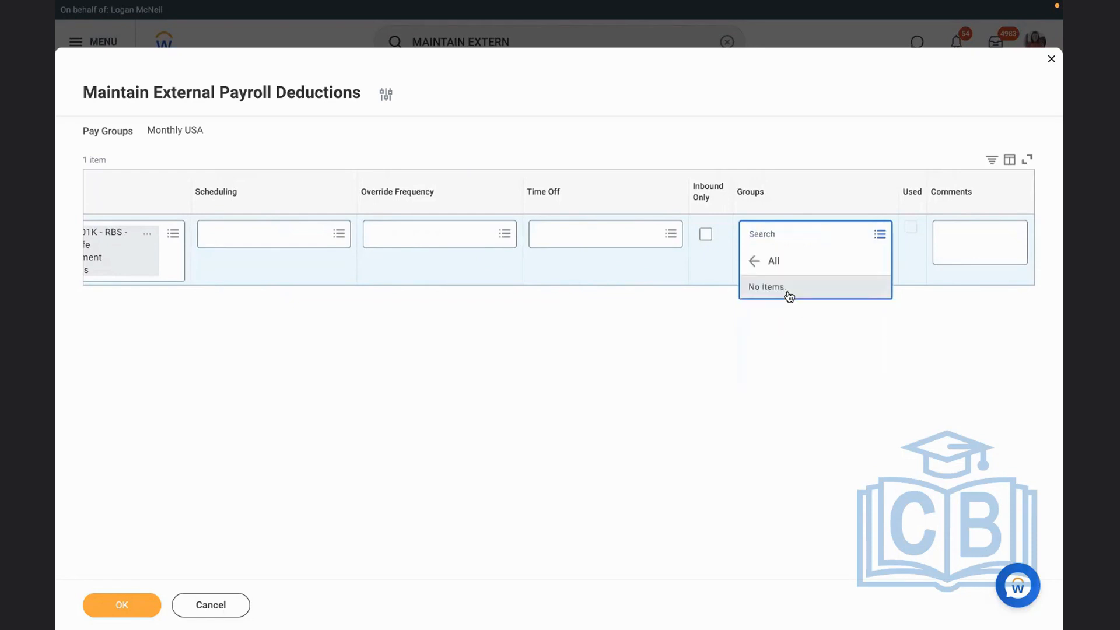
left_click(457, 269)
Search the deduction's Pay Group options for GLOBAL and browse the full list of pay groups without changing the selection
scroll(458, 269, "left", 5)
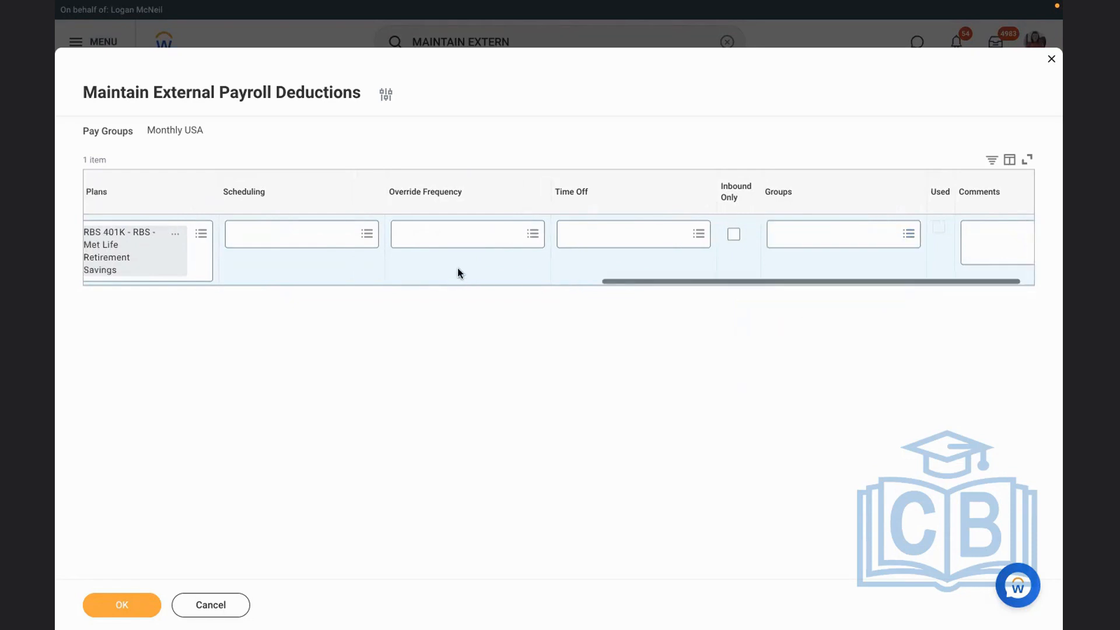
scroll(459, 273, "left", 10)
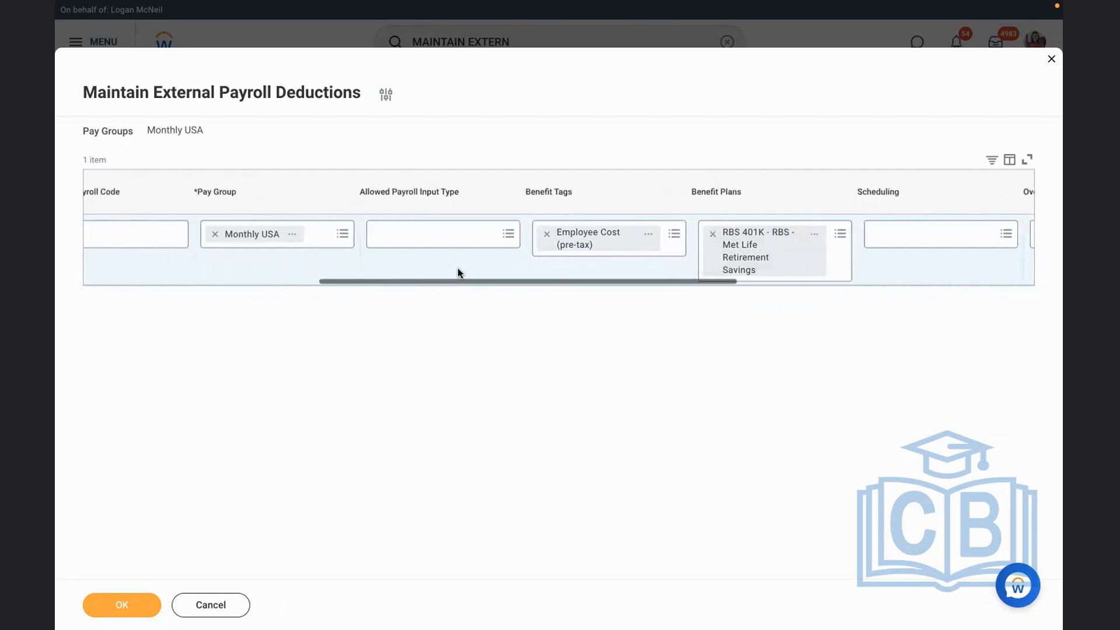
scroll(457, 272, "left", 3)
left_click(723, 234)
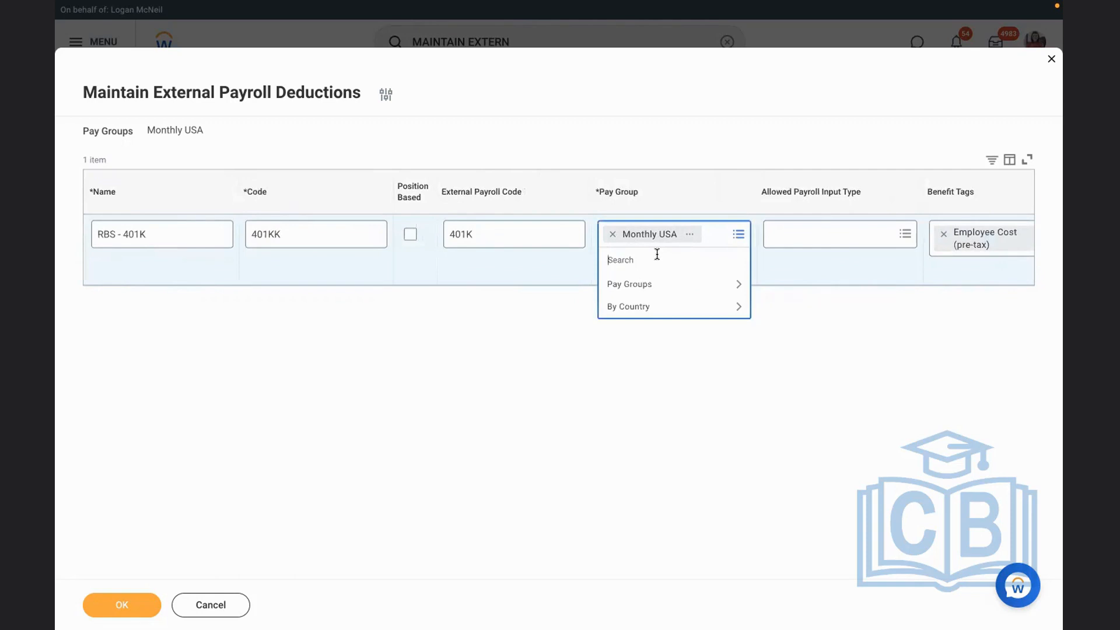
type("GLOBAL")
key("Return")
left_click(668, 309)
key("Up")
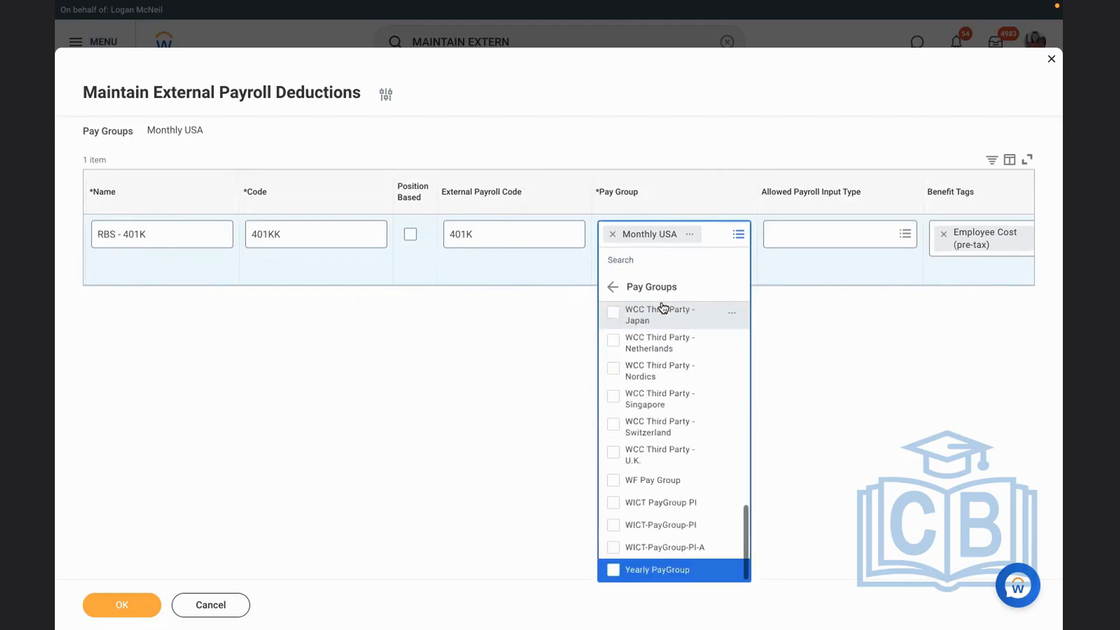
left_click(400, 392)
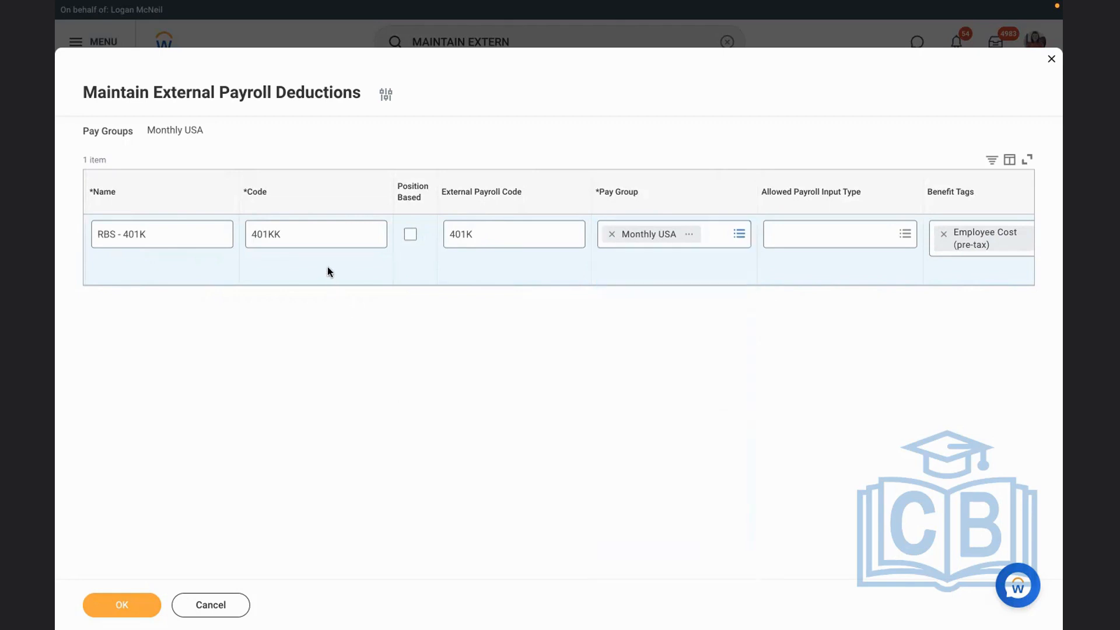
Check the deduction's allowed payroll input type options and its remaining settings through to the comments
scroll(327, 268, "left", 5)
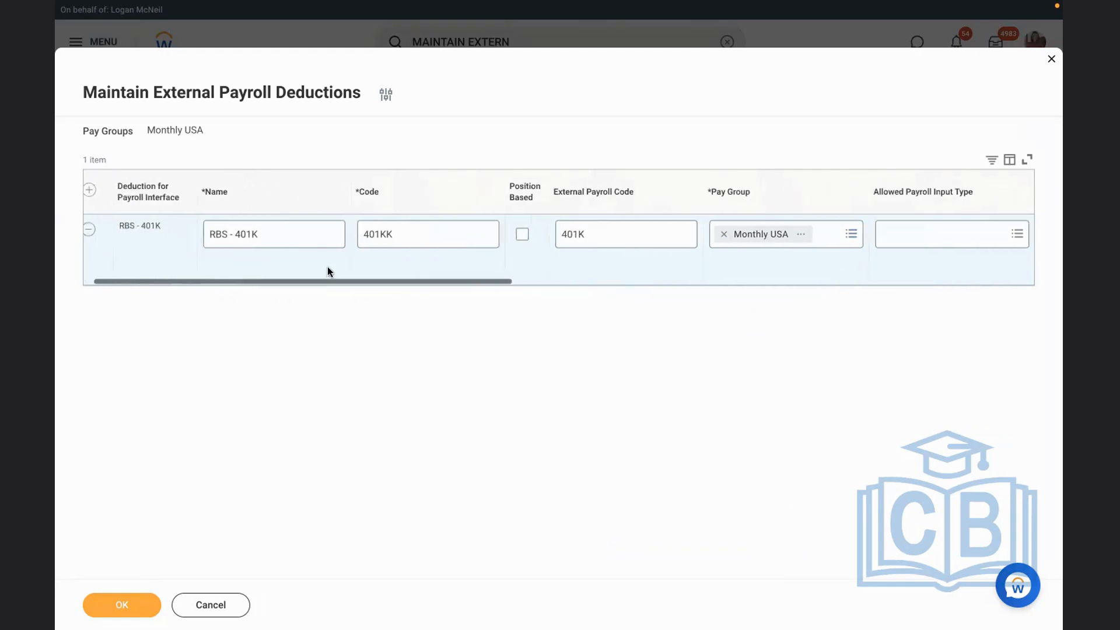
scroll(327, 269, "right", 5)
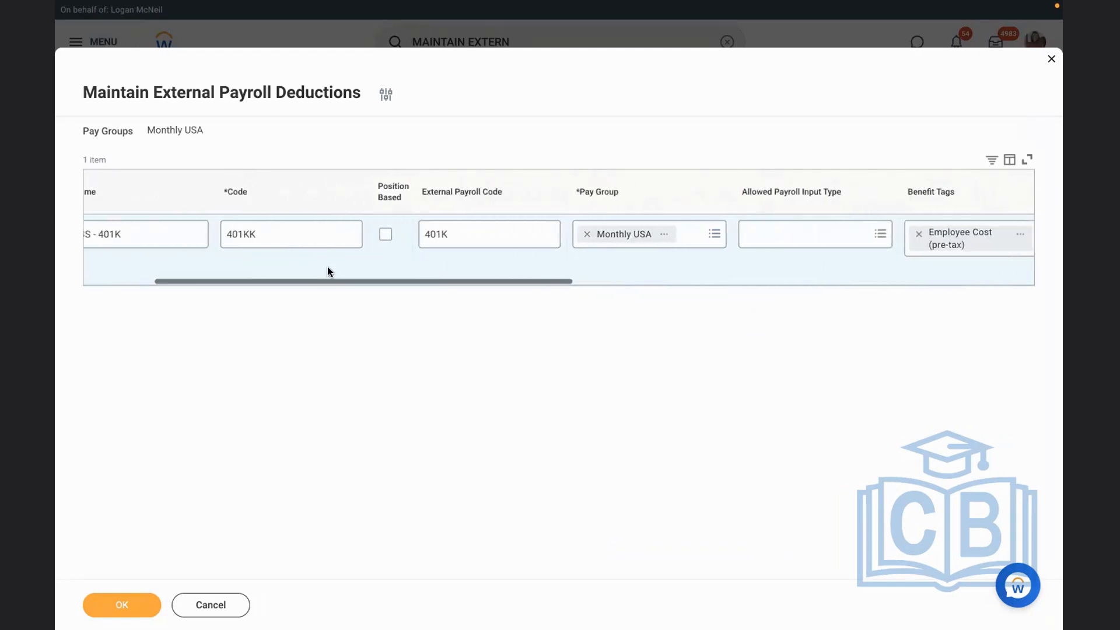
scroll(327, 269, "right", 3)
left_click(481, 223)
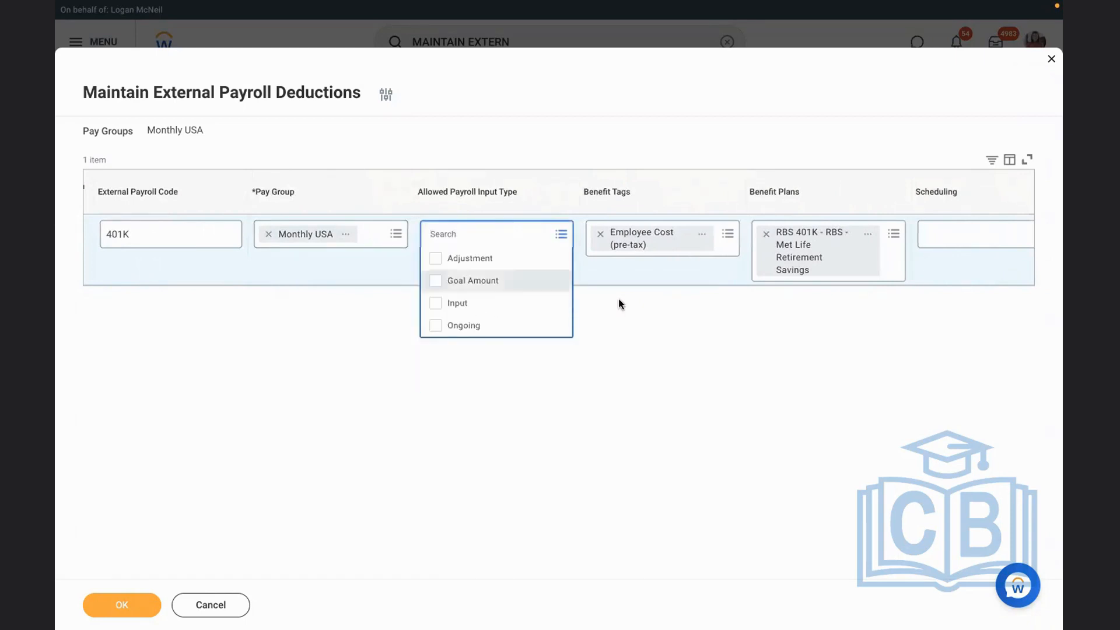
left_click(712, 270)
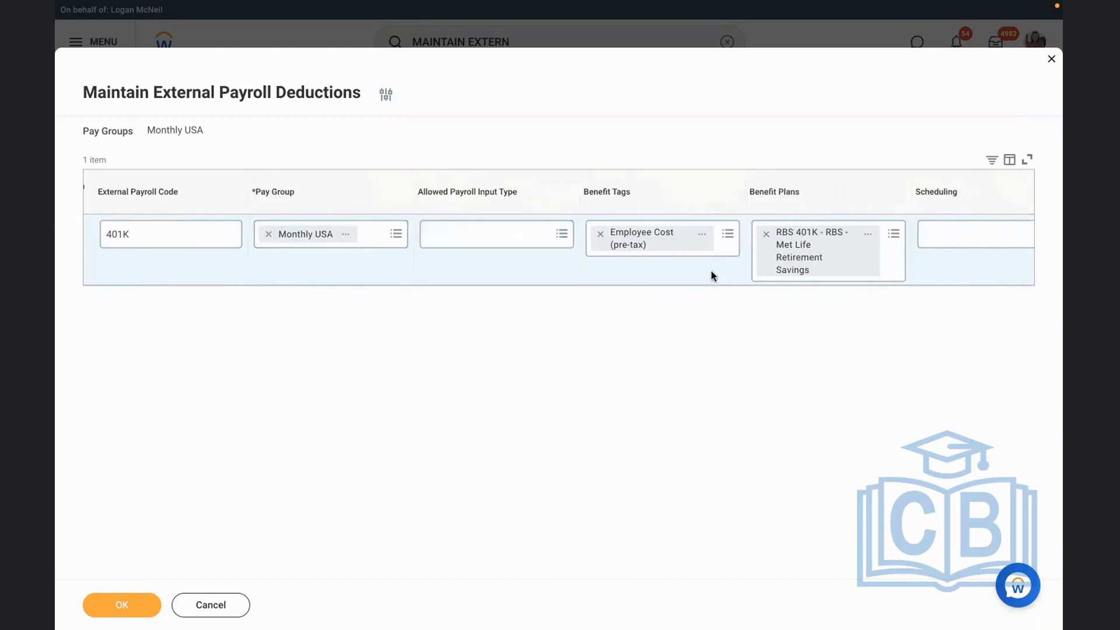
scroll(712, 271, "right", 5)
scroll(711, 273, "right", 10)
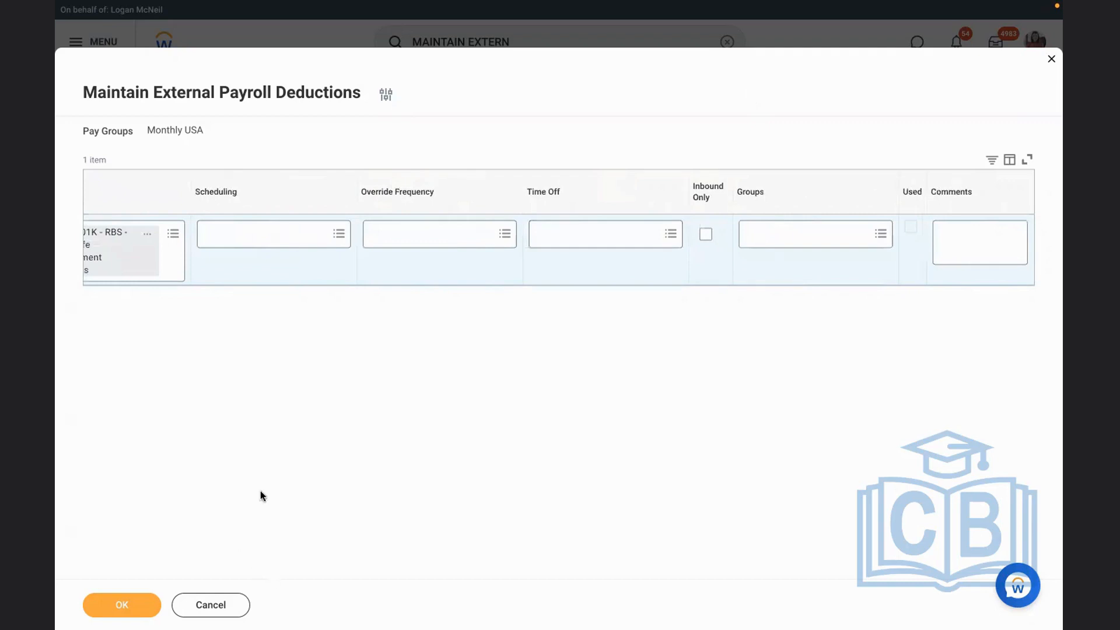
Clear Monthly USA from the task's pay group selection, search the pay groups for GLOBAL MODE, and exit Maintain External Payroll Deductions
left_click(384, 94)
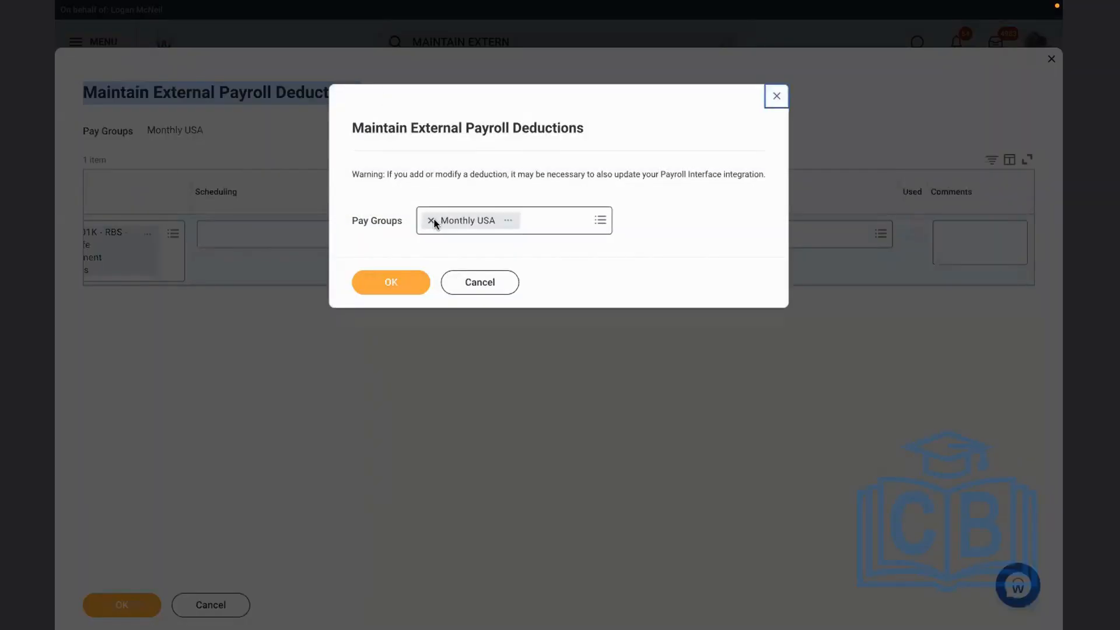
left_click(431, 221)
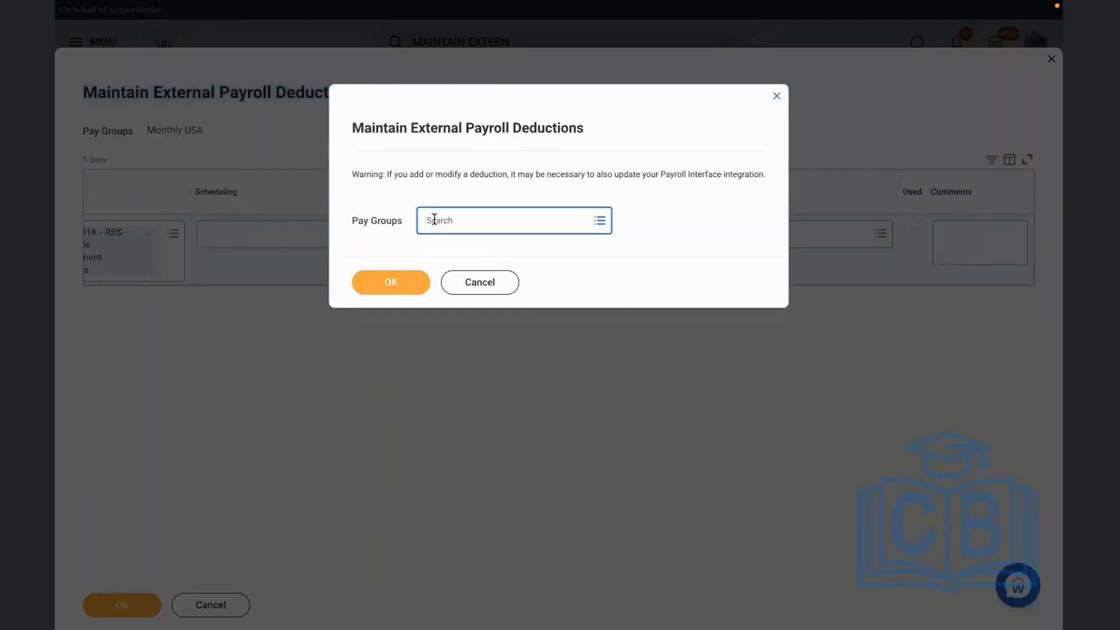
type("EXTERNAL")
key("Return")
type("GLOBAL MO")
type("DE")
key("Return")
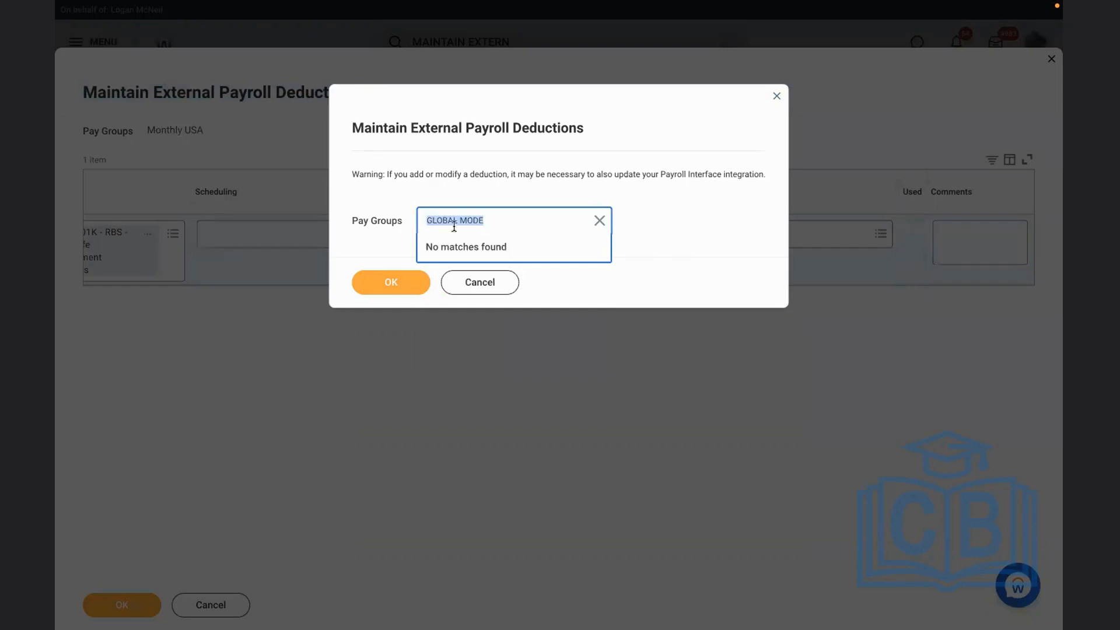
left_click(483, 280)
left_click(485, 346)
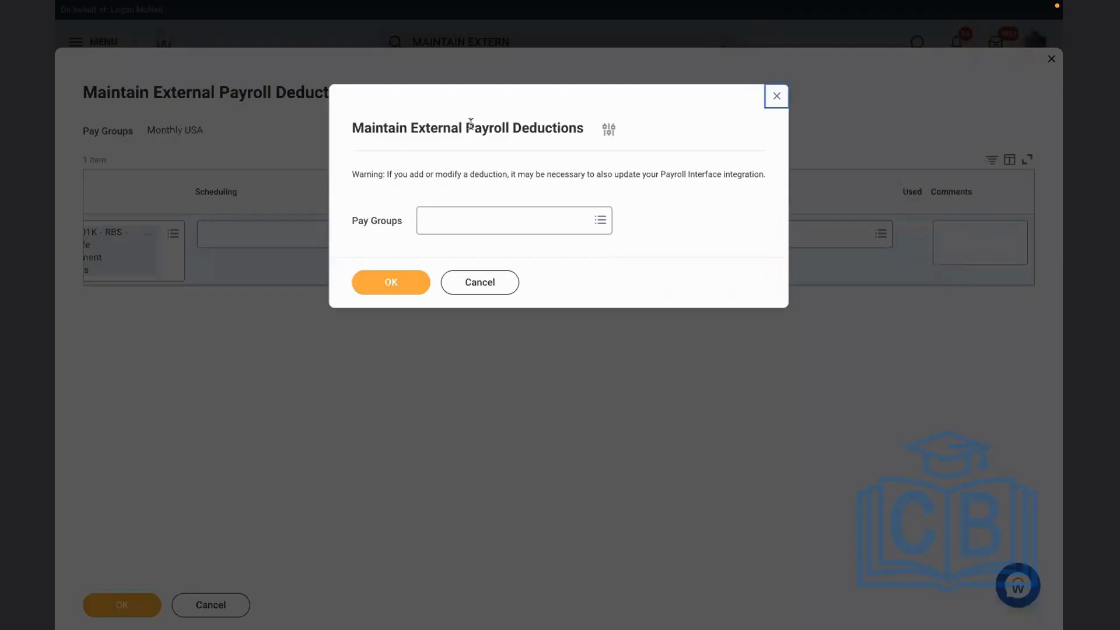
left_click(776, 96)
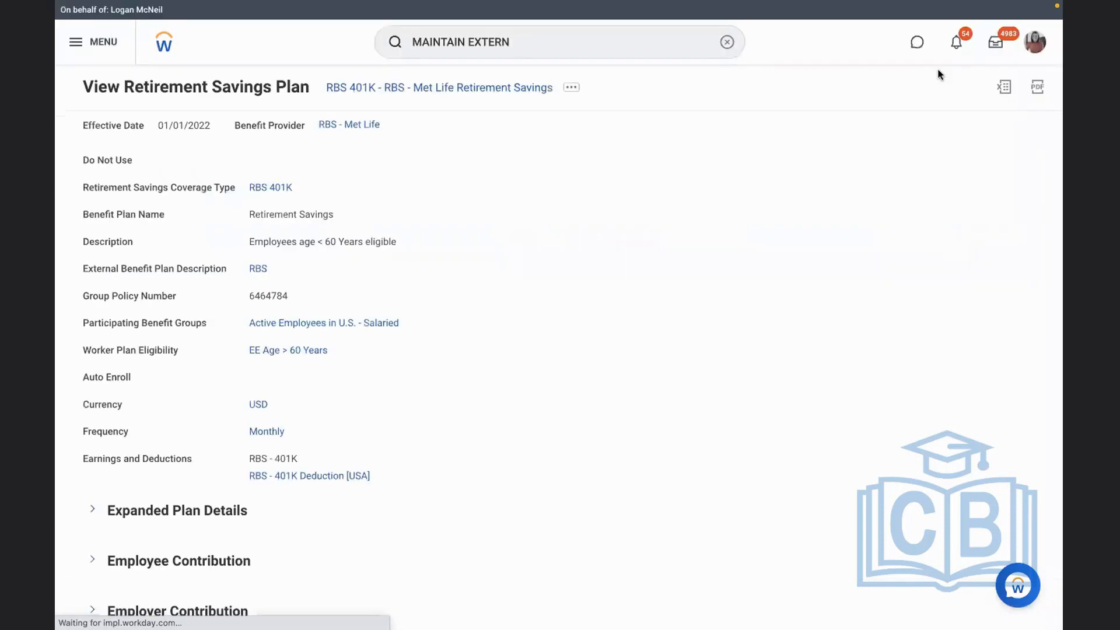
Search for MAINTAIN ORG and open the Maintain Organization Types report
left_click(725, 43)
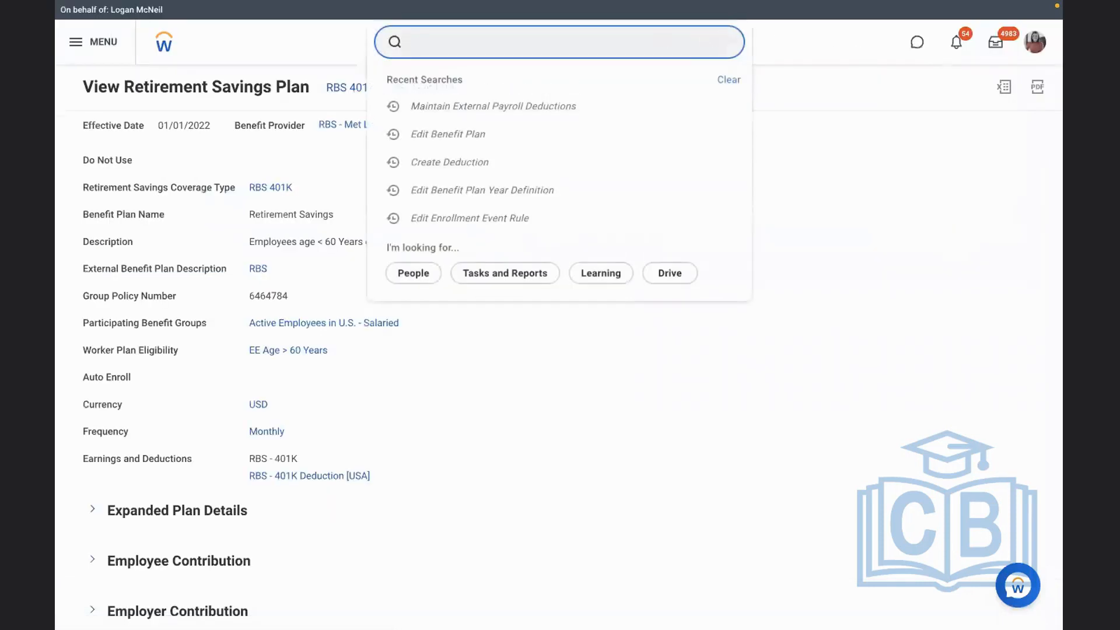
type("MAINTAIN CUSTOM ORG")
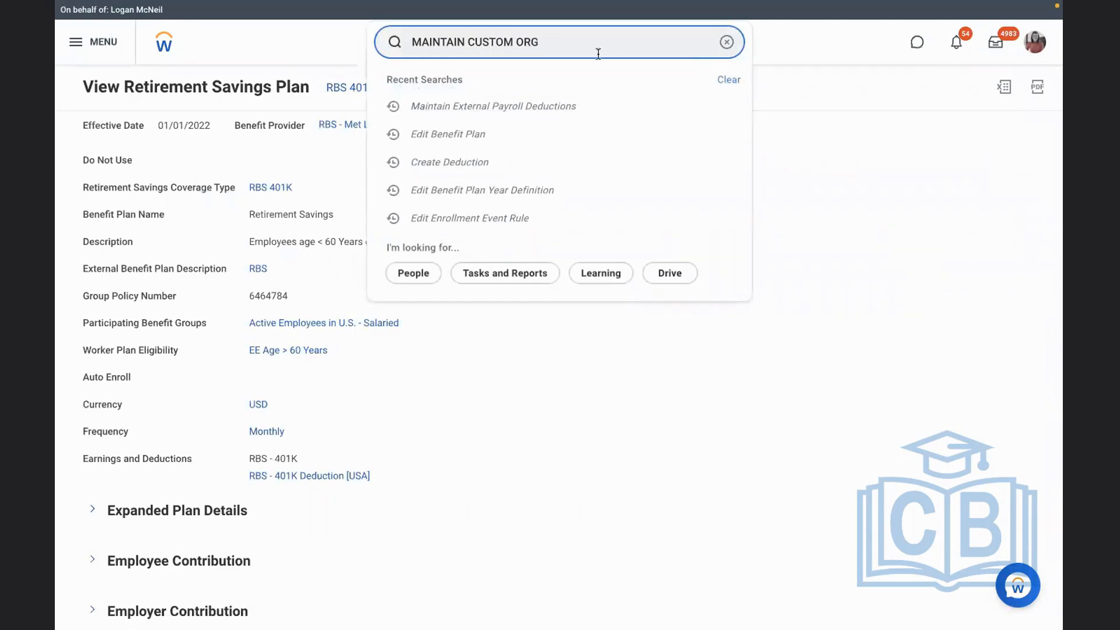
key("Return")
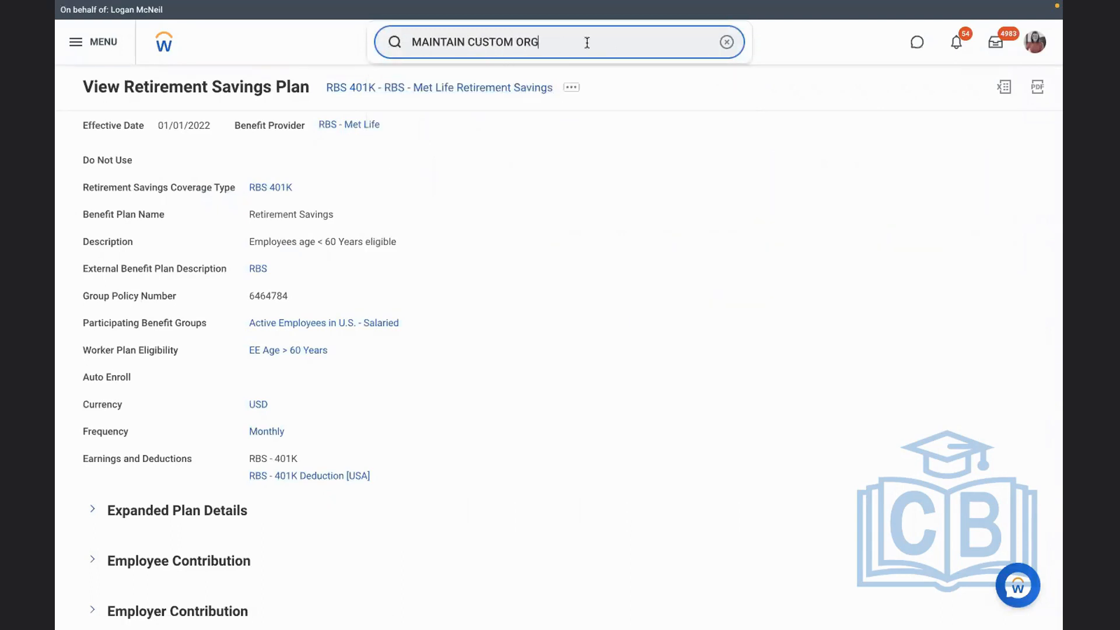
key("BackSpace")
key("BackSpace")
key("BackSpace")
key("BackSpace")
key("BackSpace")
key("BackSpace")
key("BackSpace")
key("BackSpace")
key("BackSpace")
key("BackSpace")
type("ORG")
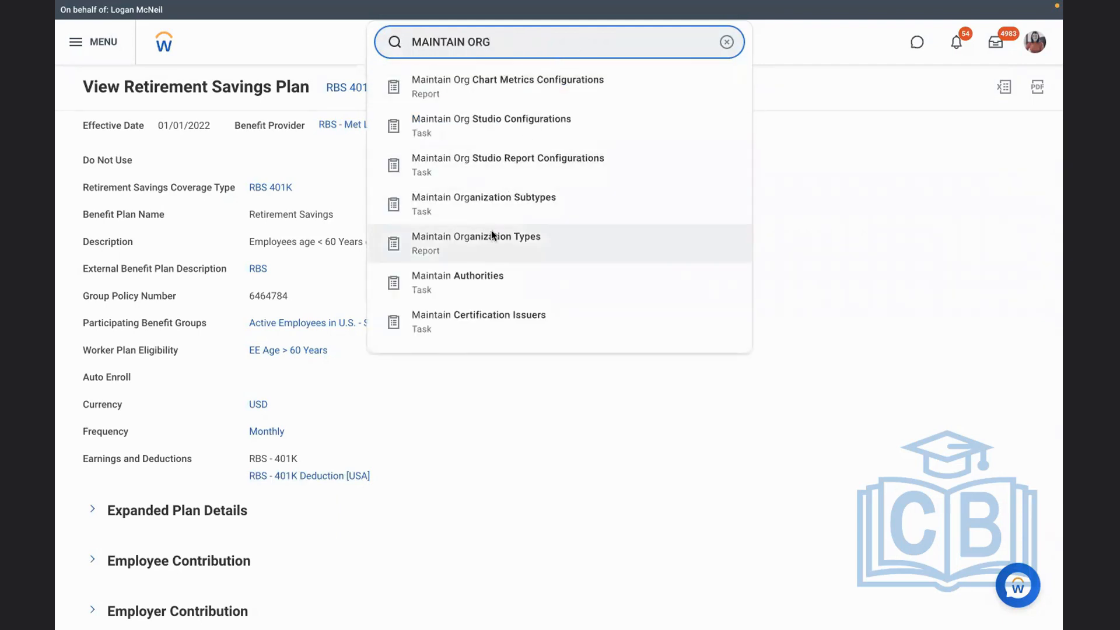
left_click(491, 235)
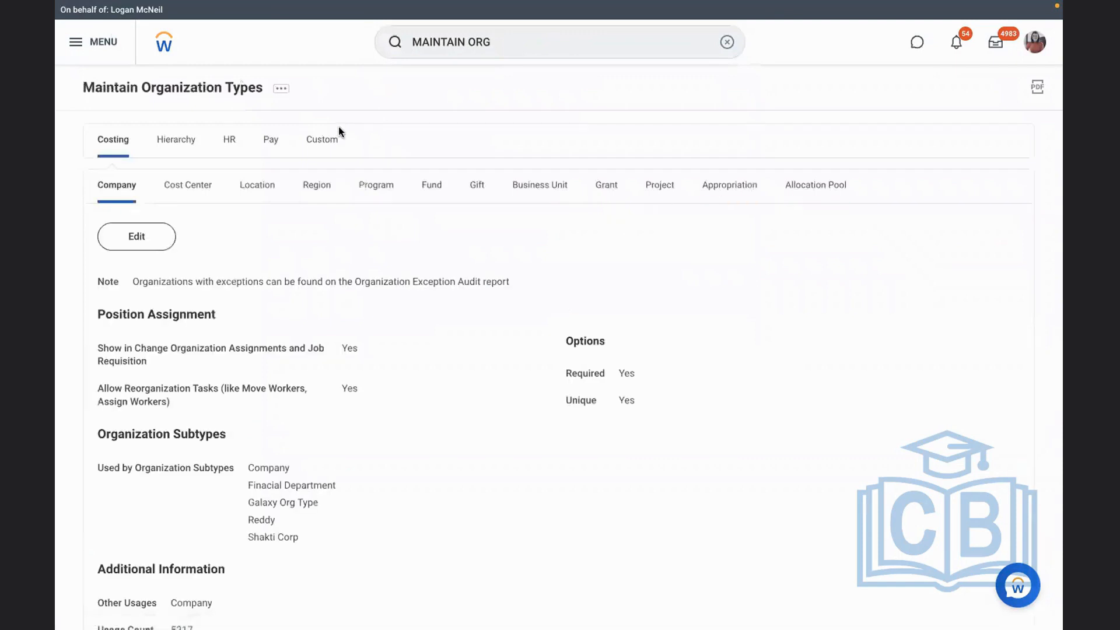
Review the Pay Group and Payroll Company organization type settings among the pay organization types
left_click(275, 142)
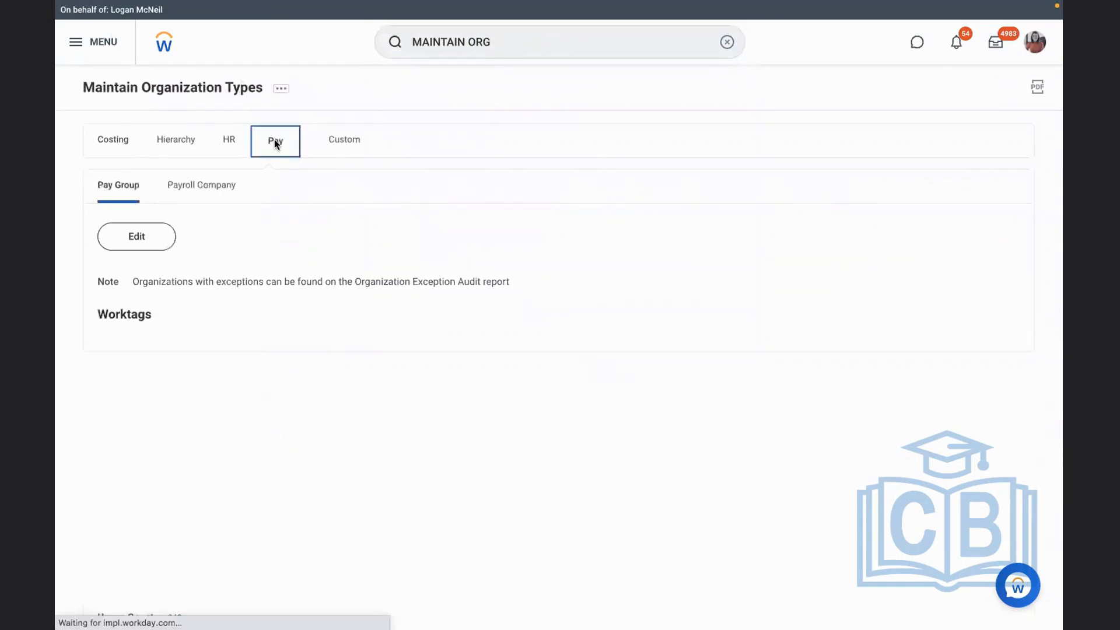
scroll(349, 244, "down", 1)
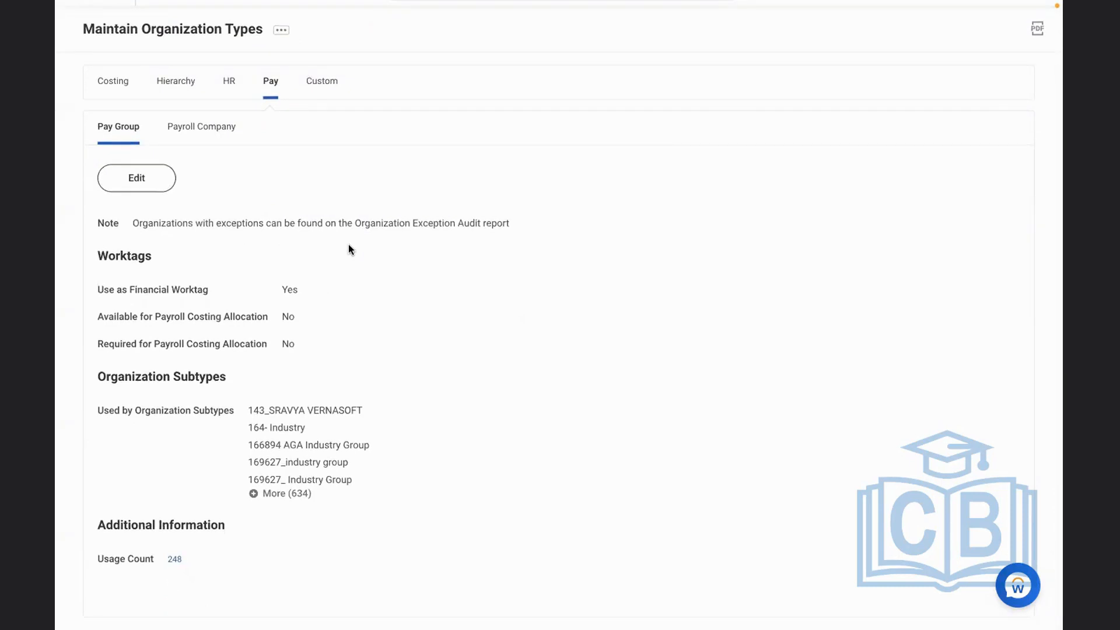
left_click(204, 126)
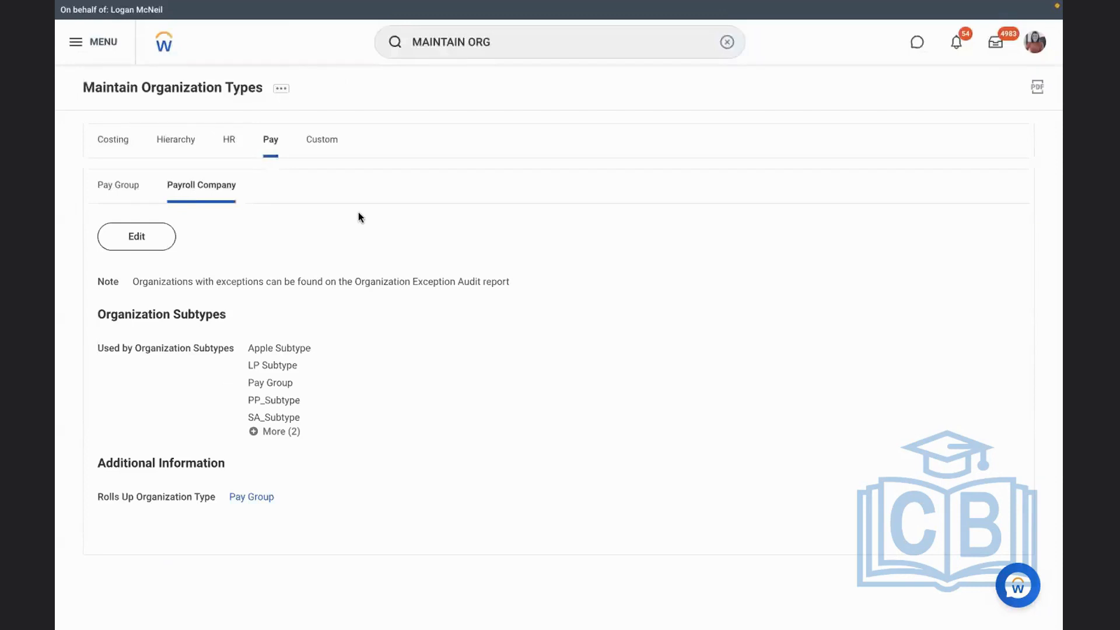
Search the custom organization types for PAYROLL and go through the matches
left_click(324, 153)
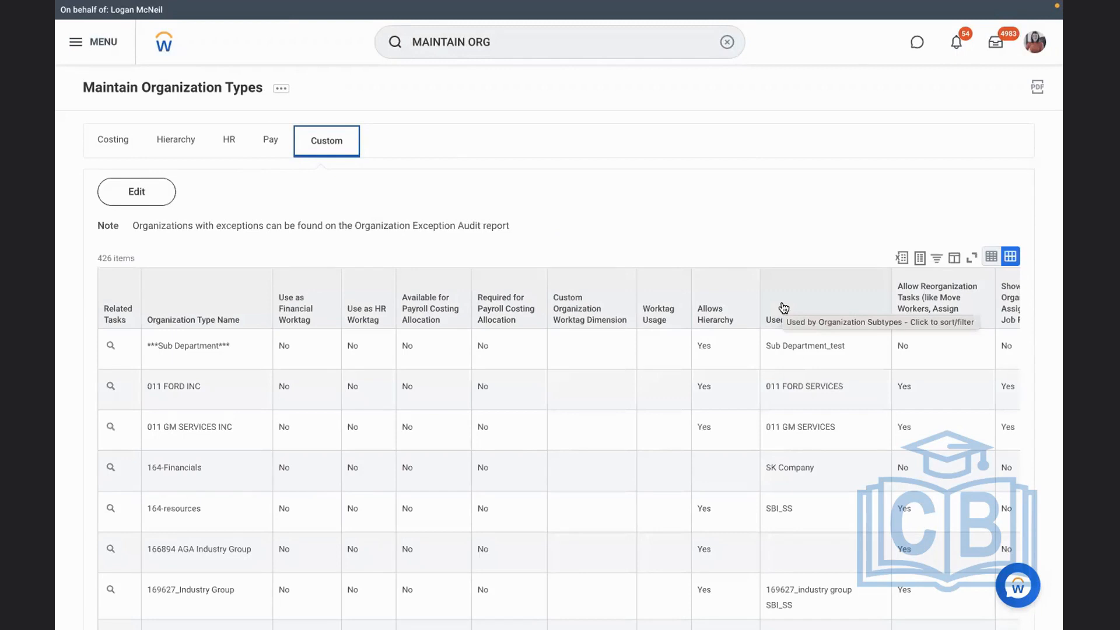
key("ctrl+f")
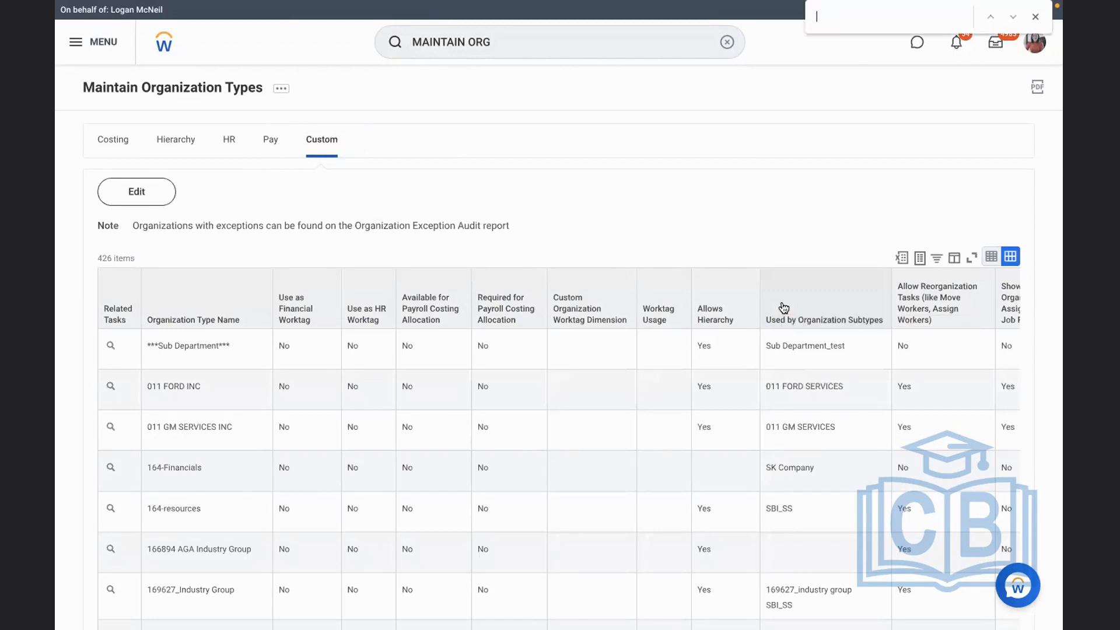
type("PAYROLL")
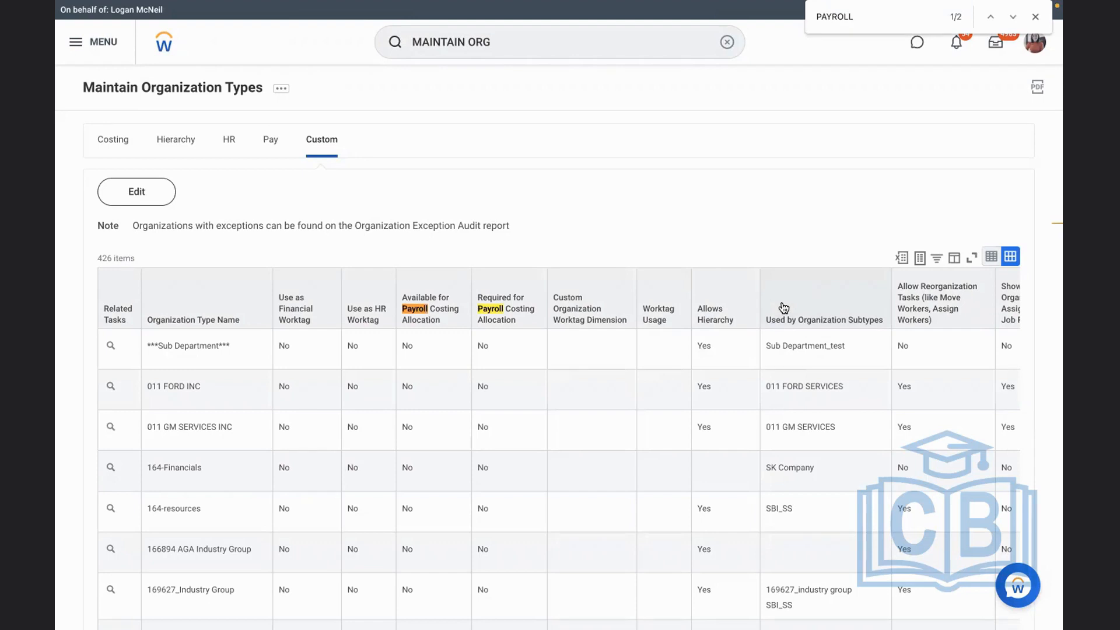
left_click(1013, 17)
left_click(1013, 17)
left_click(1013, 16)
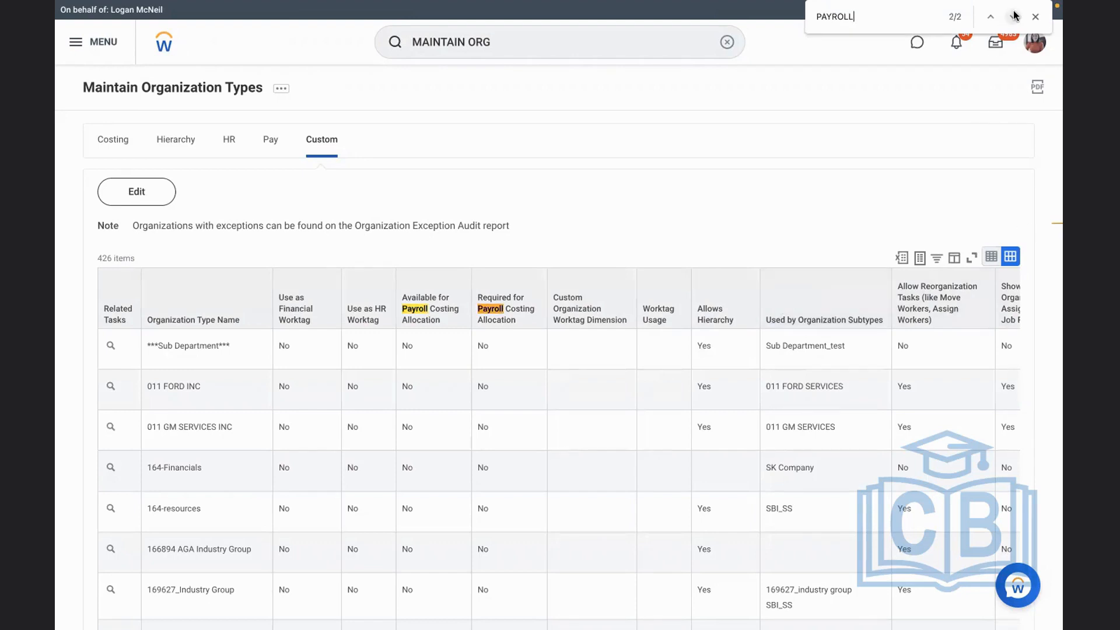
Check the editable settings of the Payroll Company organization type without changing them, and reread the Pay Group type's details
left_click(274, 147)
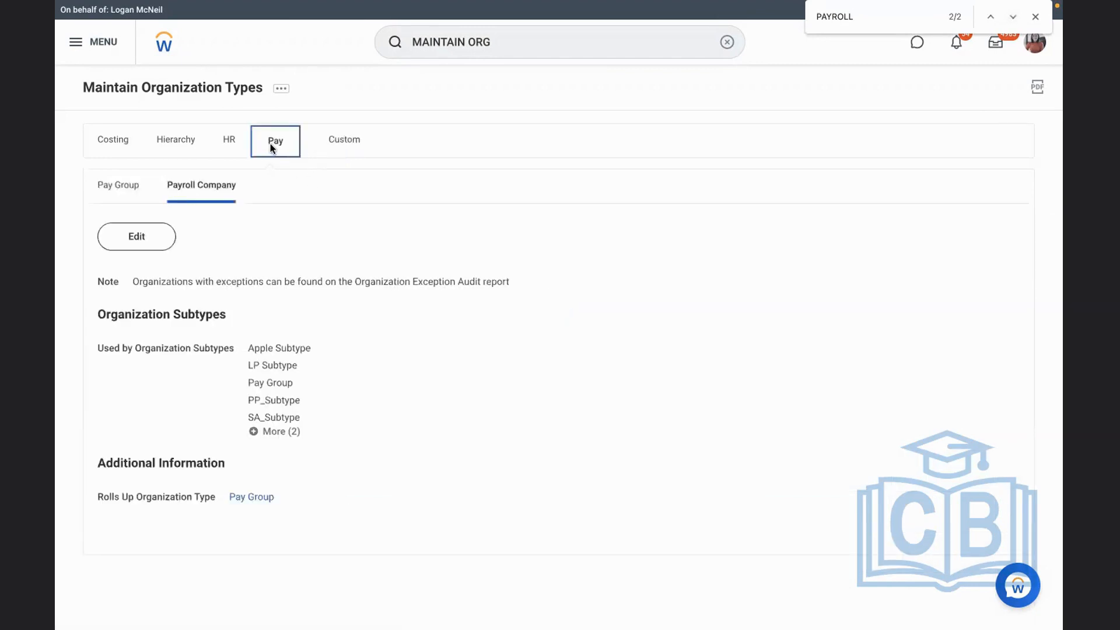
left_click(143, 237)
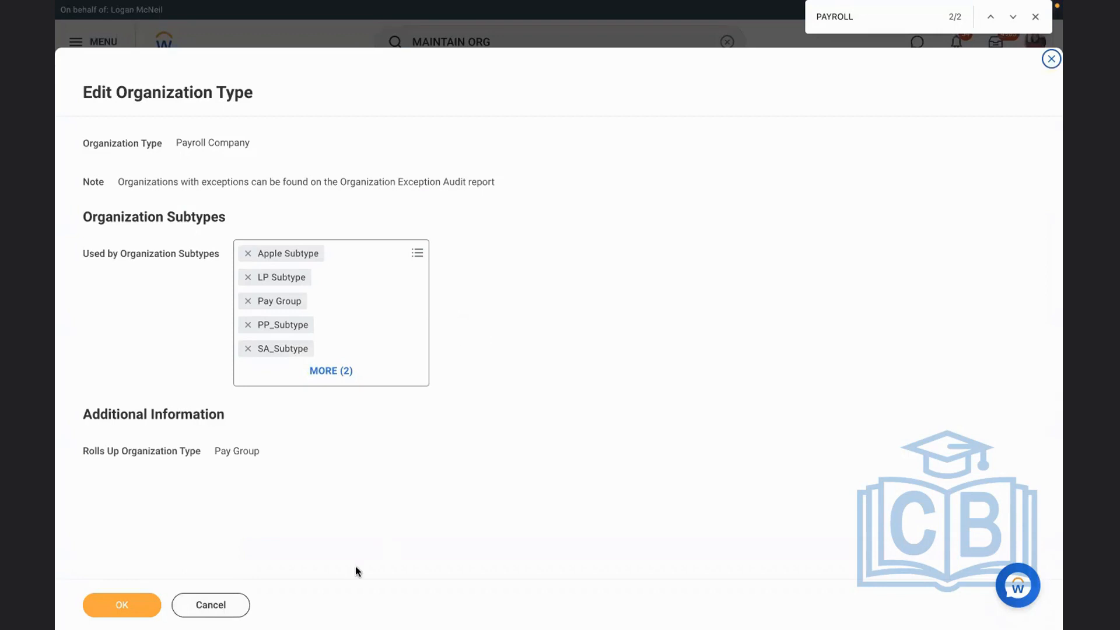
left_click(221, 606)
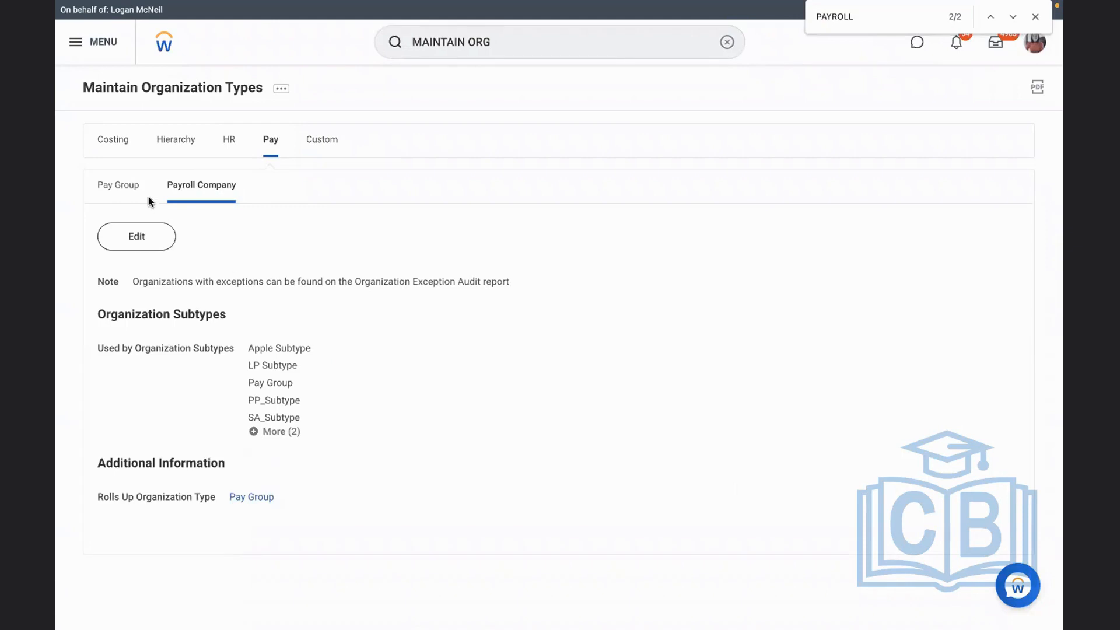
left_click(128, 185)
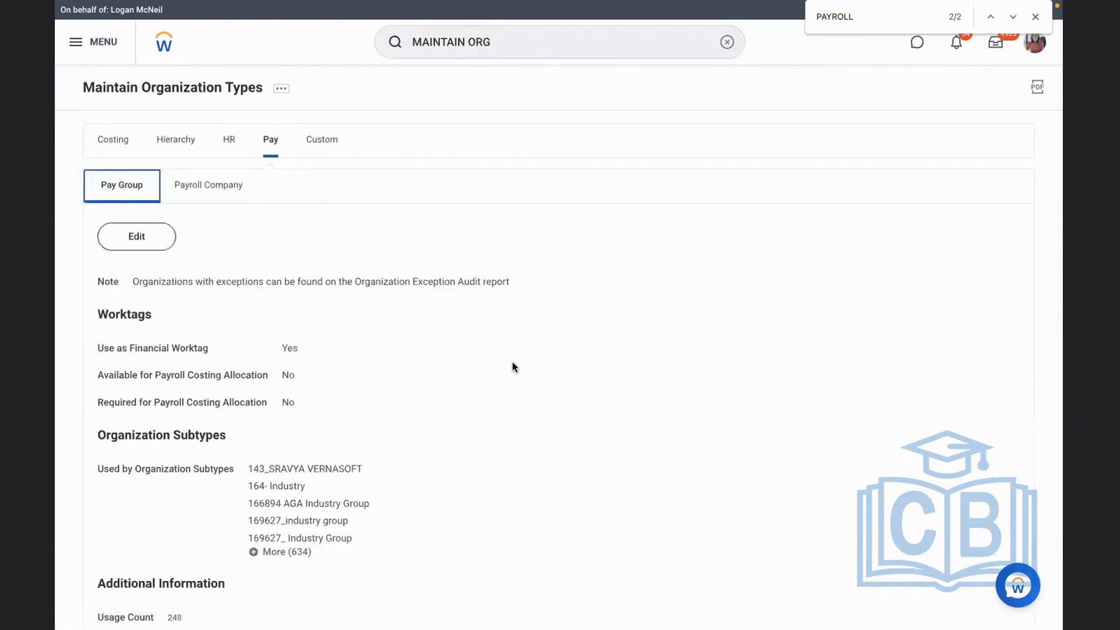
scroll(543, 380, "down", 1)
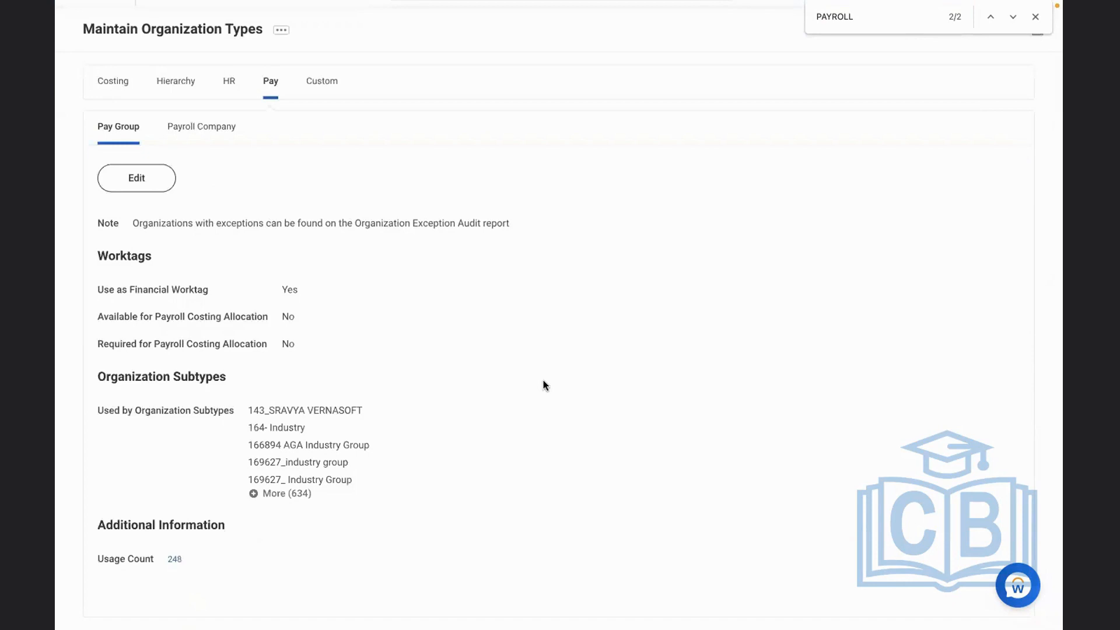
scroll(544, 386, "up", 1)
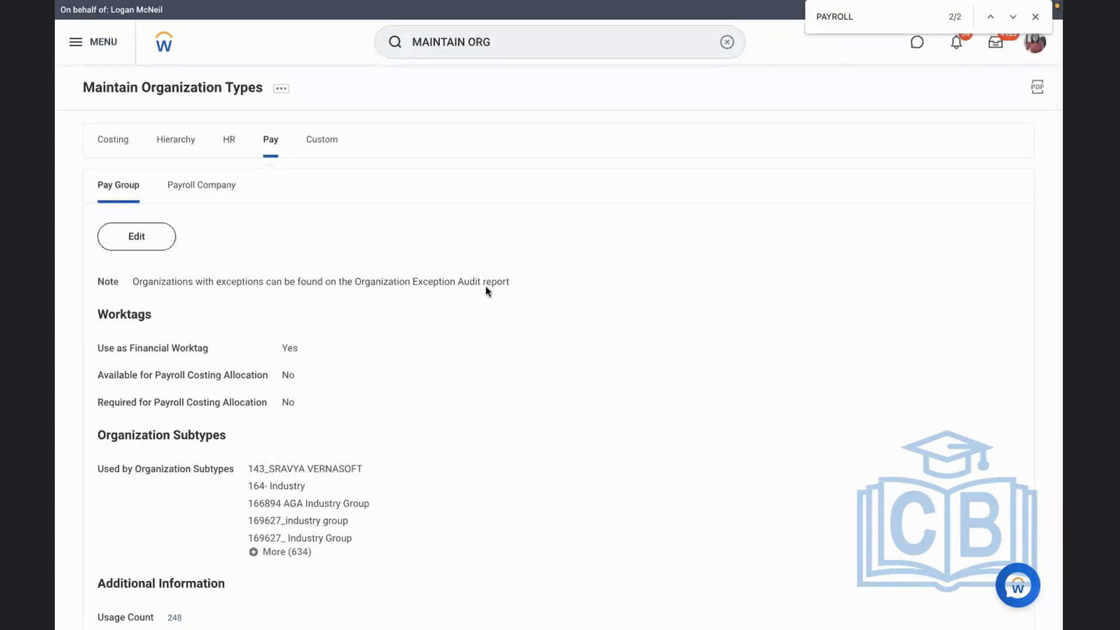
Search for BEN PLAN and run the Benefit Plans report
left_click(727, 42)
type("EDIT BEN PLAN")
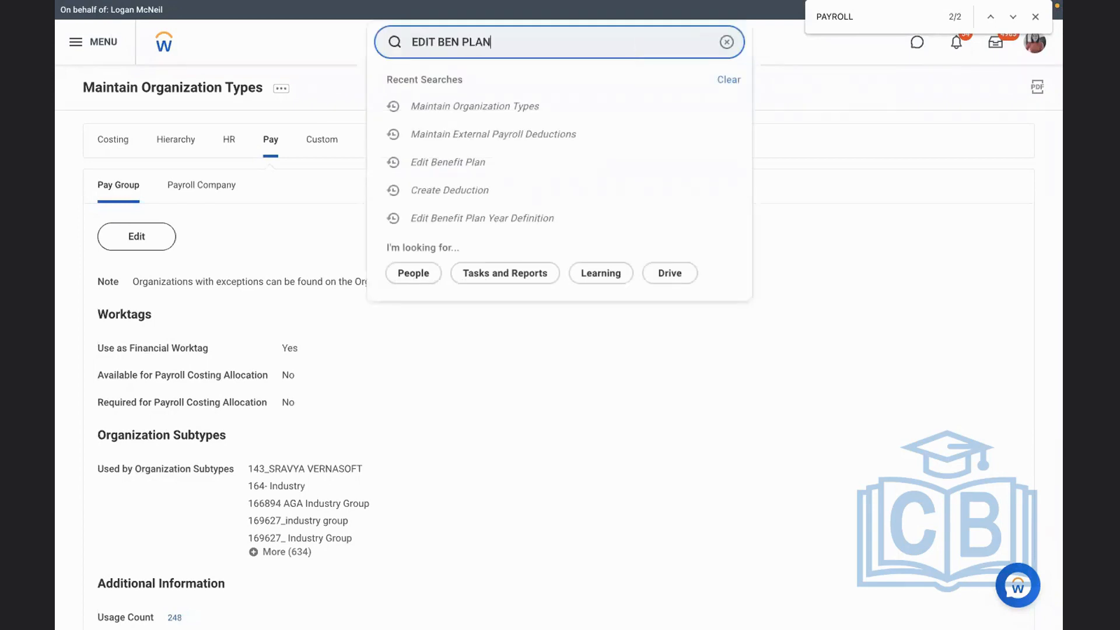
key("BackSpace")
key("BackSpace")
key("BackSpace")
key("BackSpace")
key("BackSpace")
key("BackSpace")
key("BackSpace")
key("BackSpace")
key("BackSpace")
key("BackSpace")
key("BackSpace")
key("BackSpace")
key("BackSpace")
type("BEN PLAN")
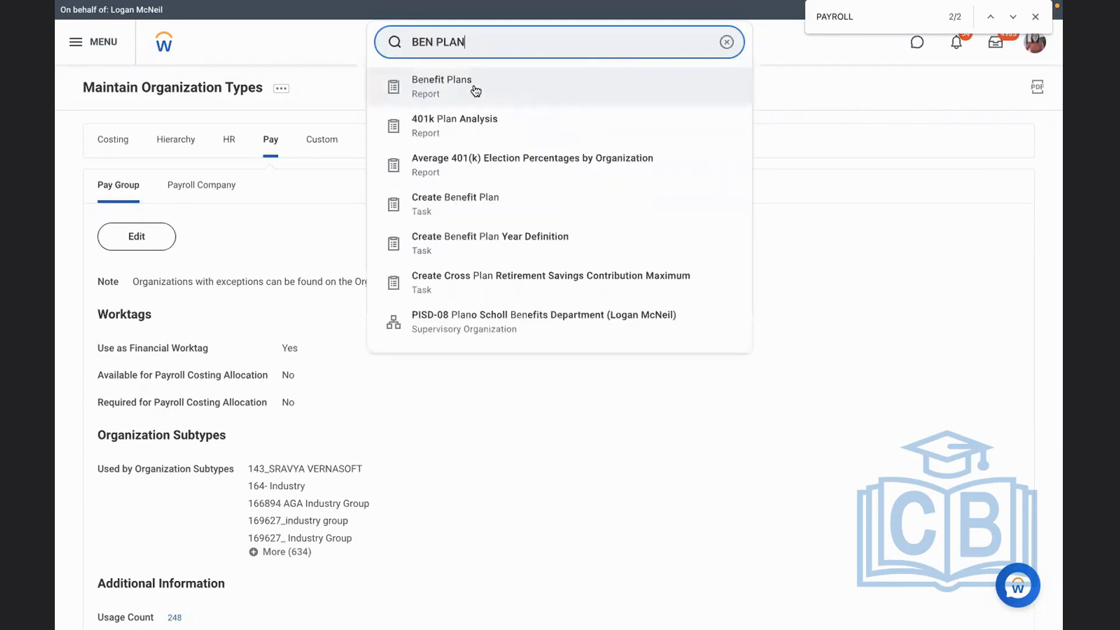
left_click(515, 198)
left_click(387, 282)
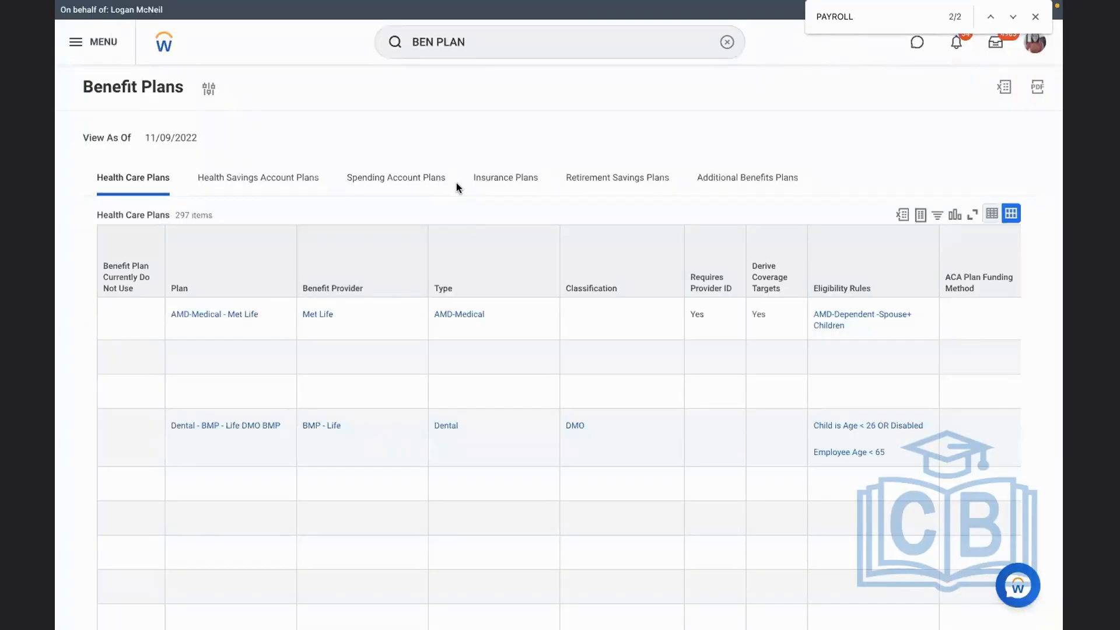
Filter the Retirement Savings Plans list to the RBS 401K - RBS - Met Life Retirement Savings plan
left_click(579, 188)
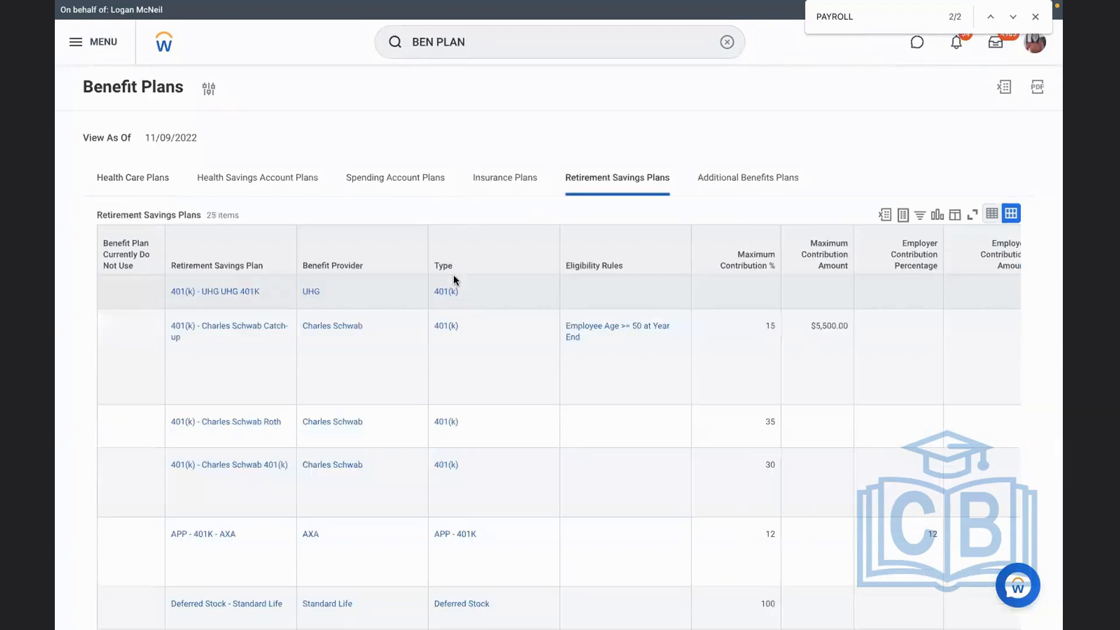
left_click(211, 267)
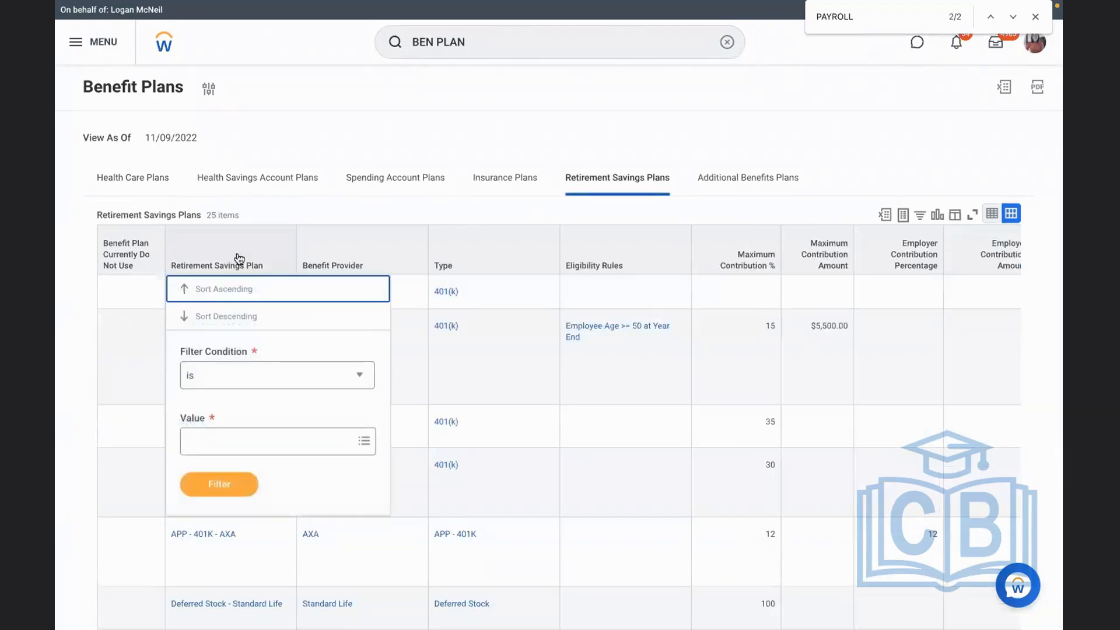
left_click(228, 451)
type("RBS")
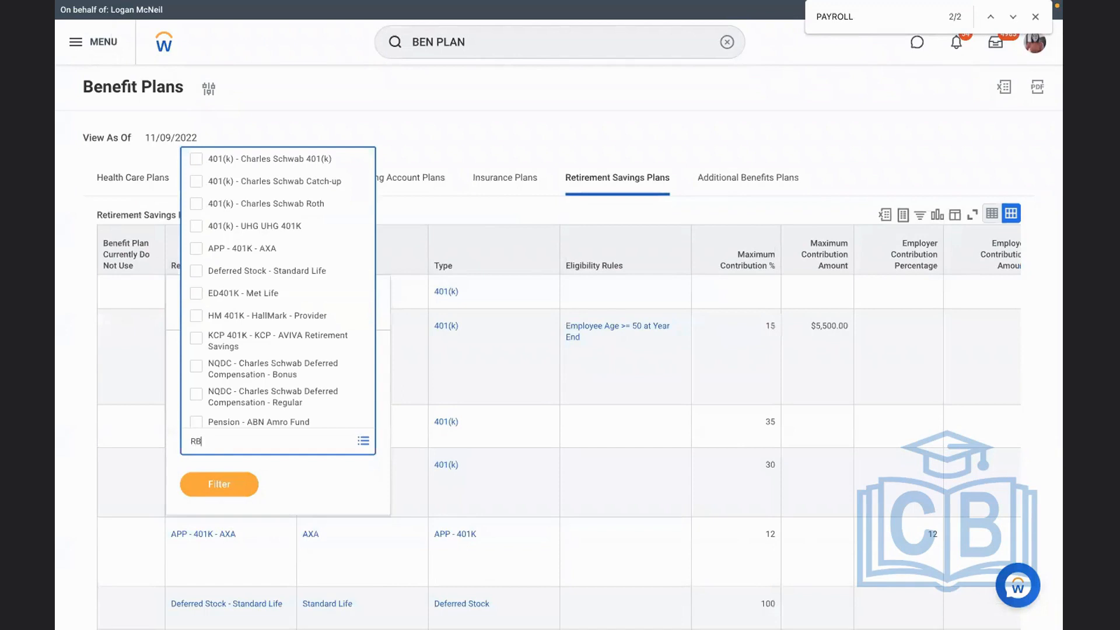
key("Return")
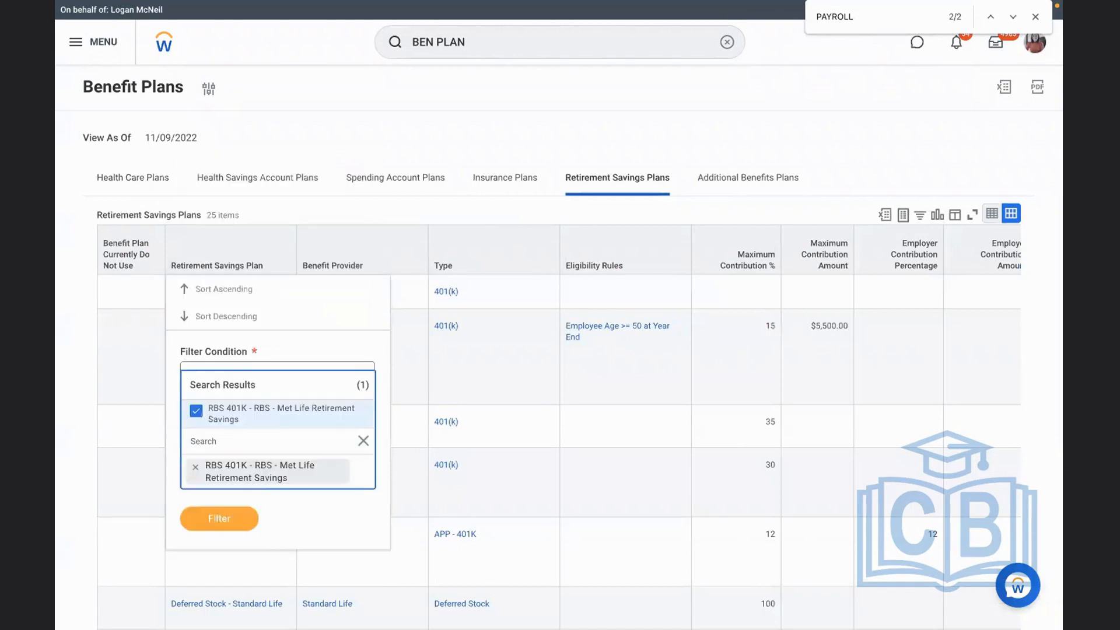
left_click(205, 530)
left_click(210, 501)
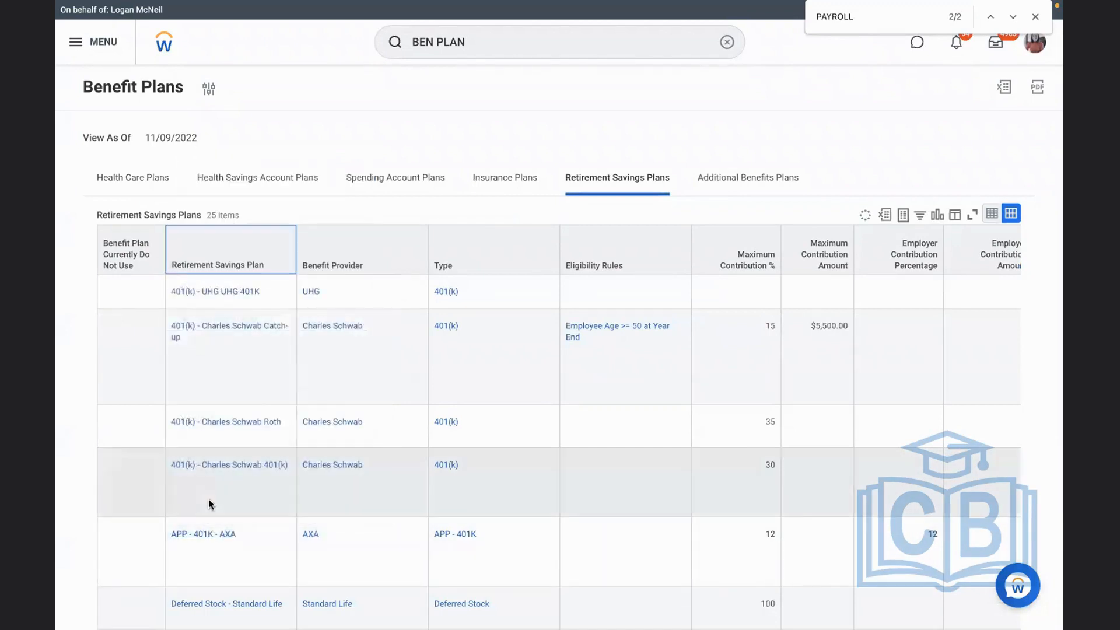
Open the RBS 401K - RBS - Met Life Retirement Savings plan for editing with an effective date of 01/01/2022
left_click(748, 286)
scroll(748, 287, "right", 5)
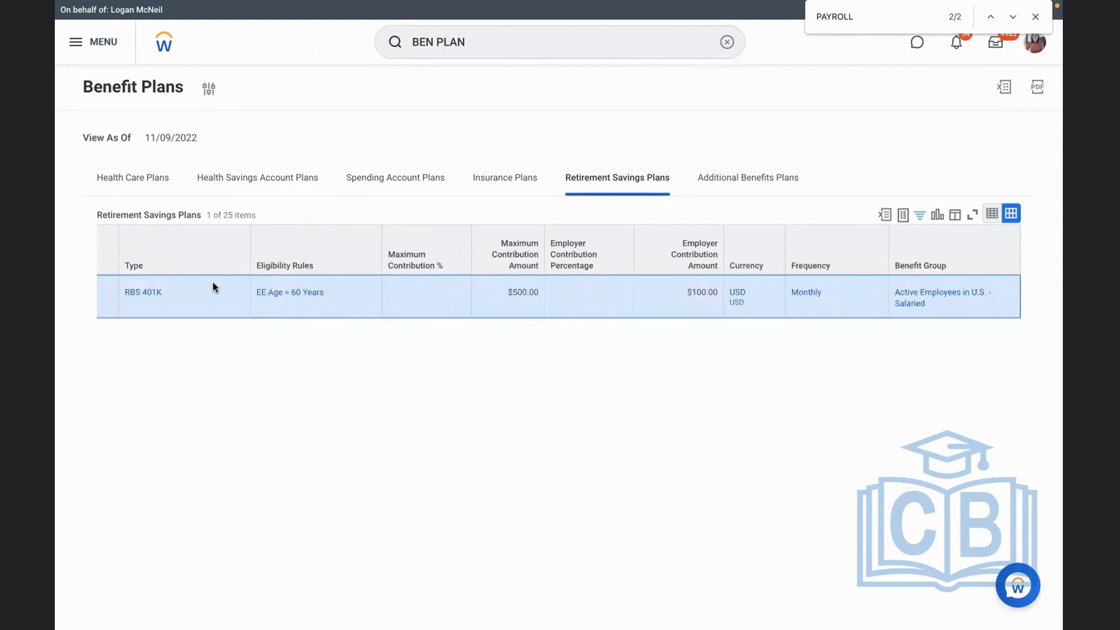
scroll(213, 286, "left", 5)
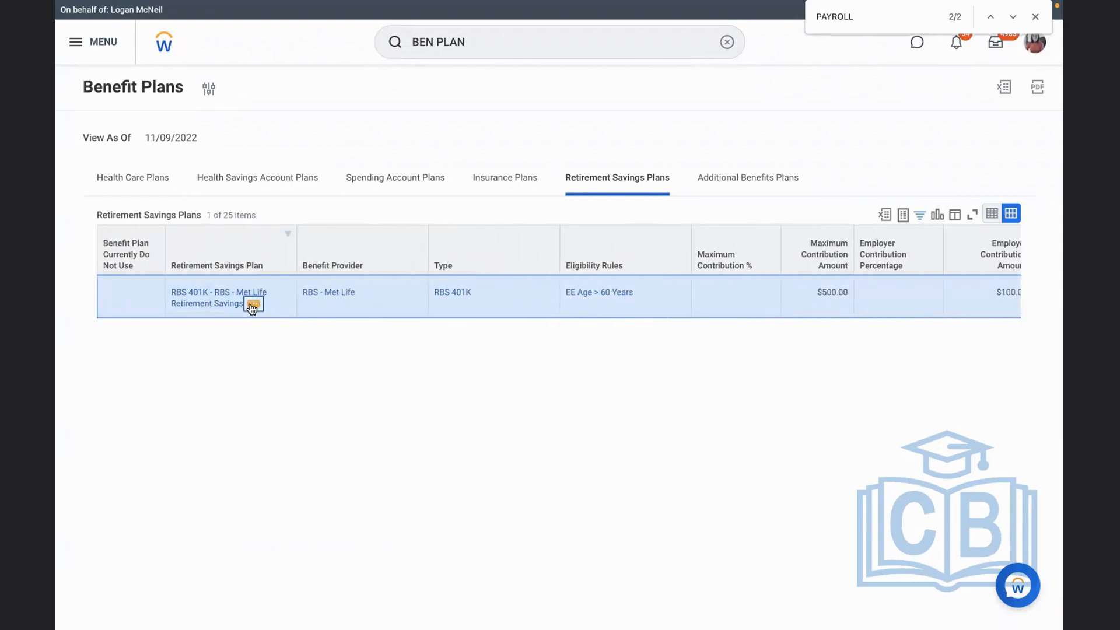
left_click(253, 305)
left_click(414, 358)
left_click(490, 219)
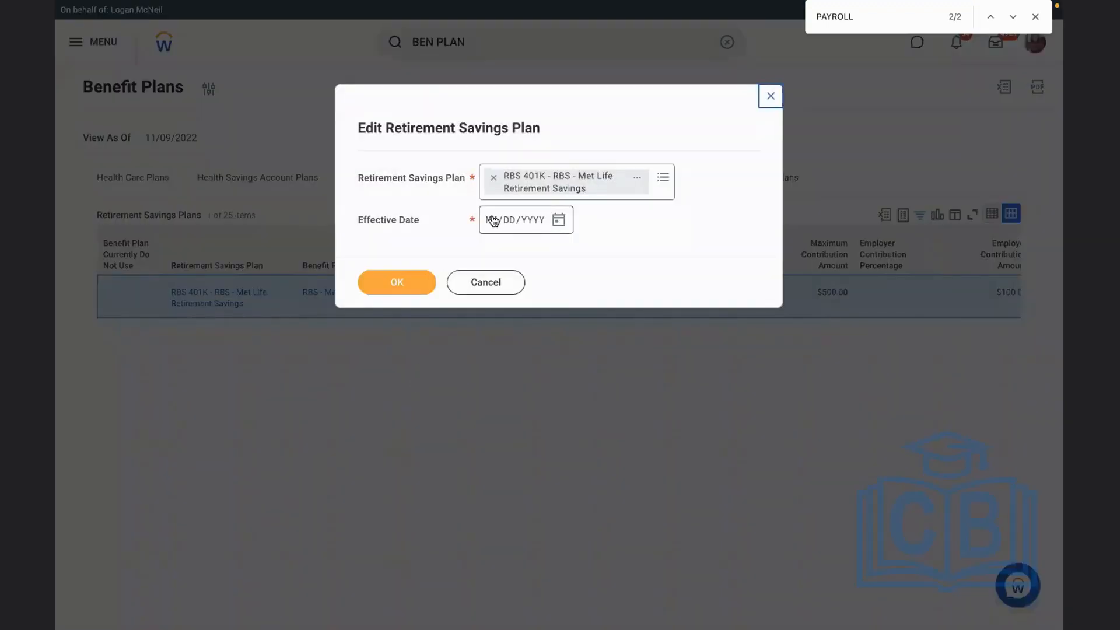
type("01012022")
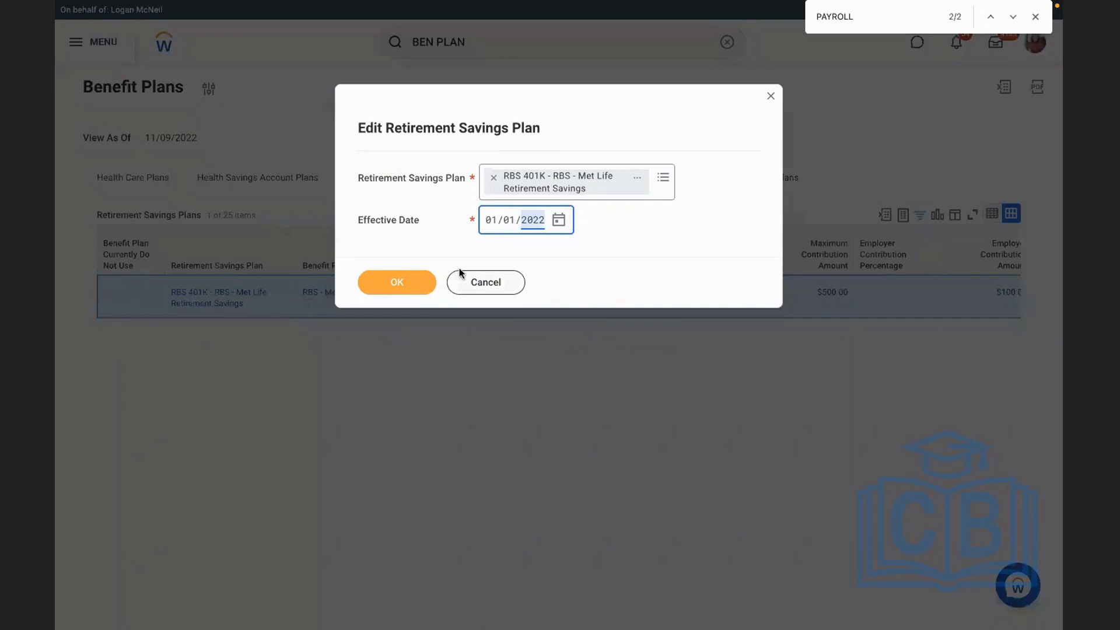
left_click(409, 280)
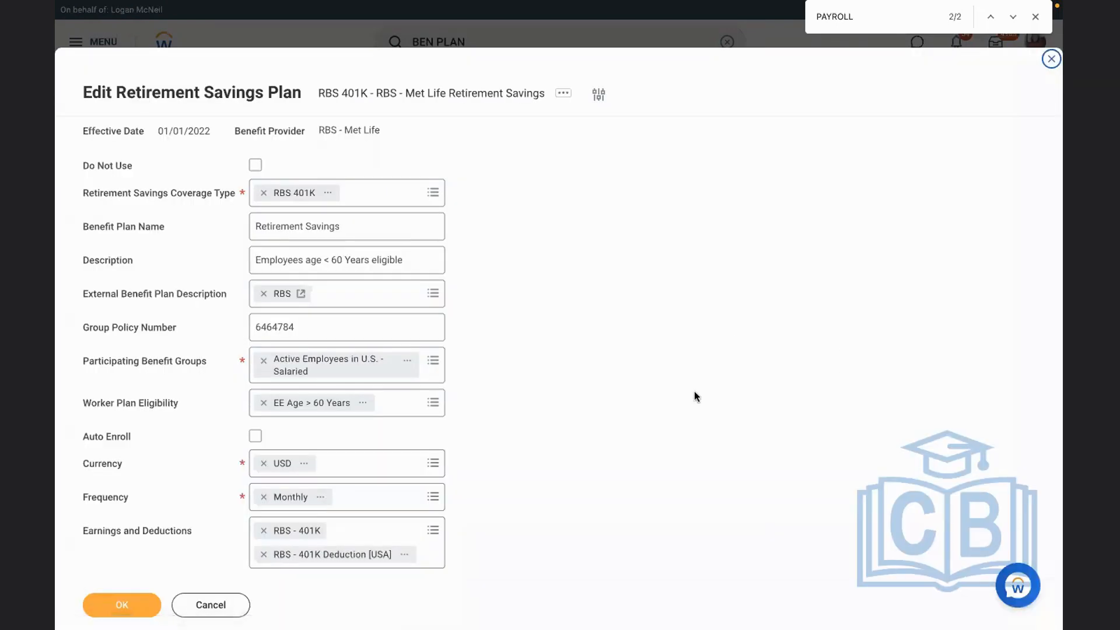
Set the plan's external payroll deduction for Global Modern Services, Inc. - GMS to ADD - Accidental Death & Dismemberment (Monthly) and save the plan
scroll(694, 391, "down", 4)
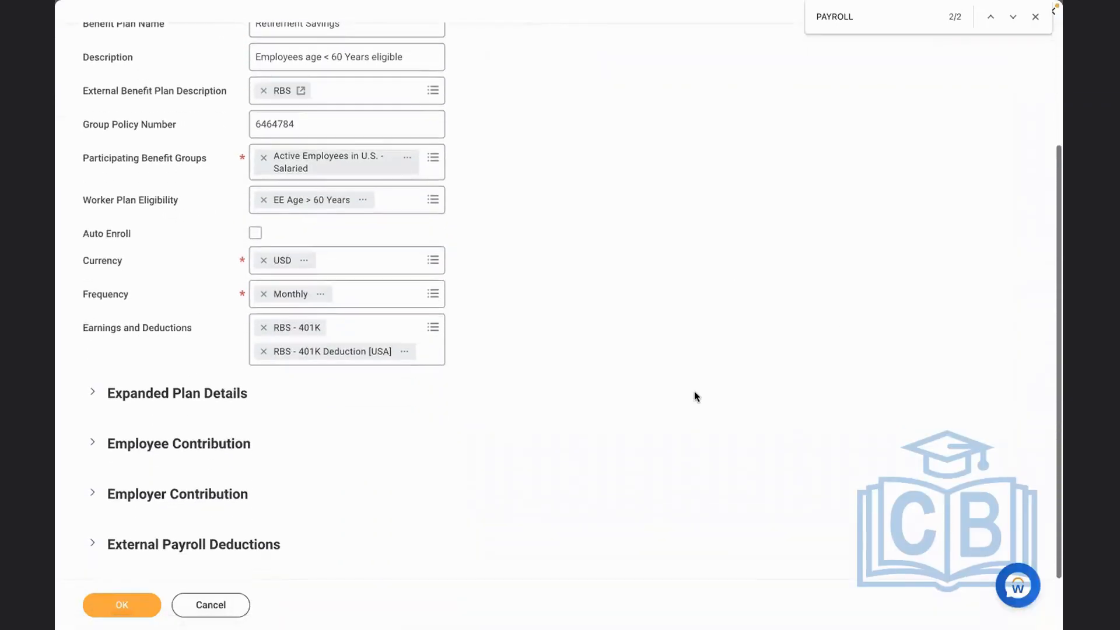
left_click(205, 544)
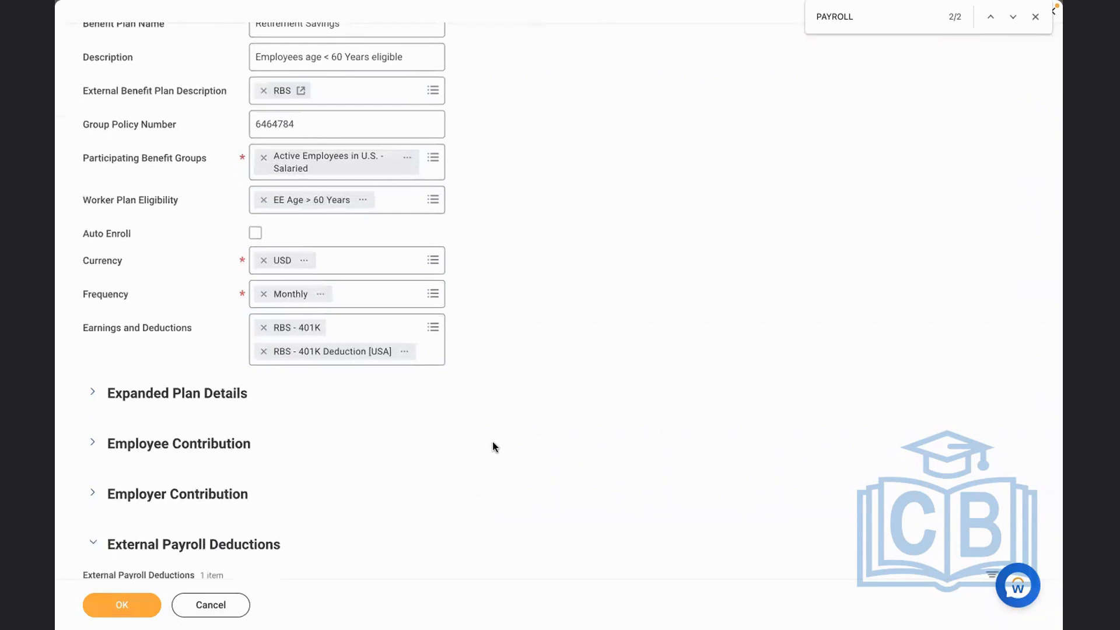
scroll(493, 441, "down", 2)
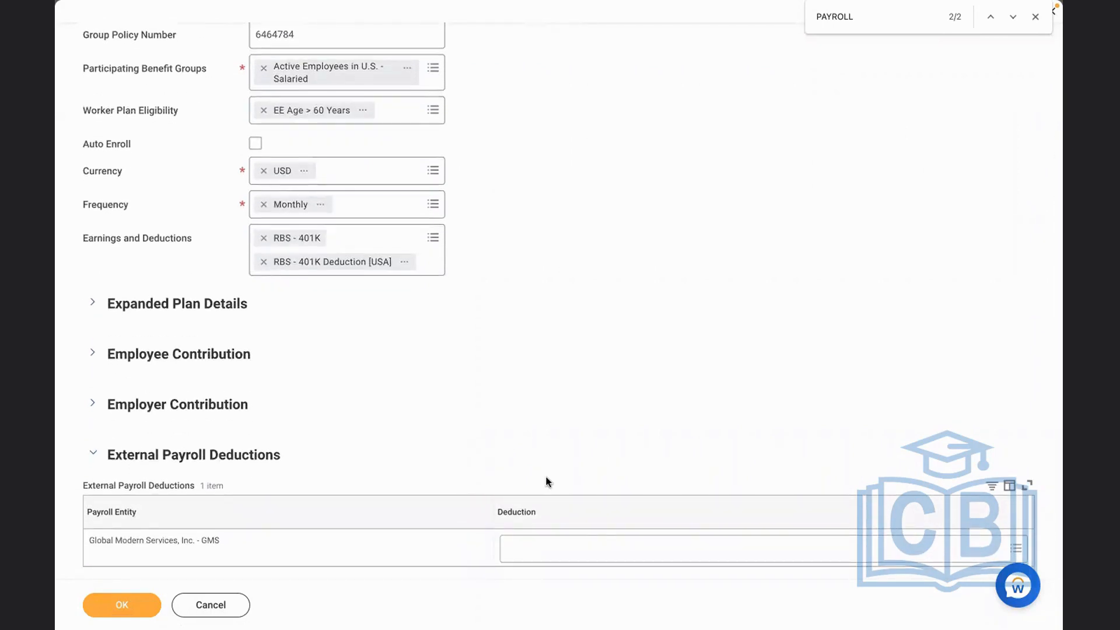
left_click(568, 552)
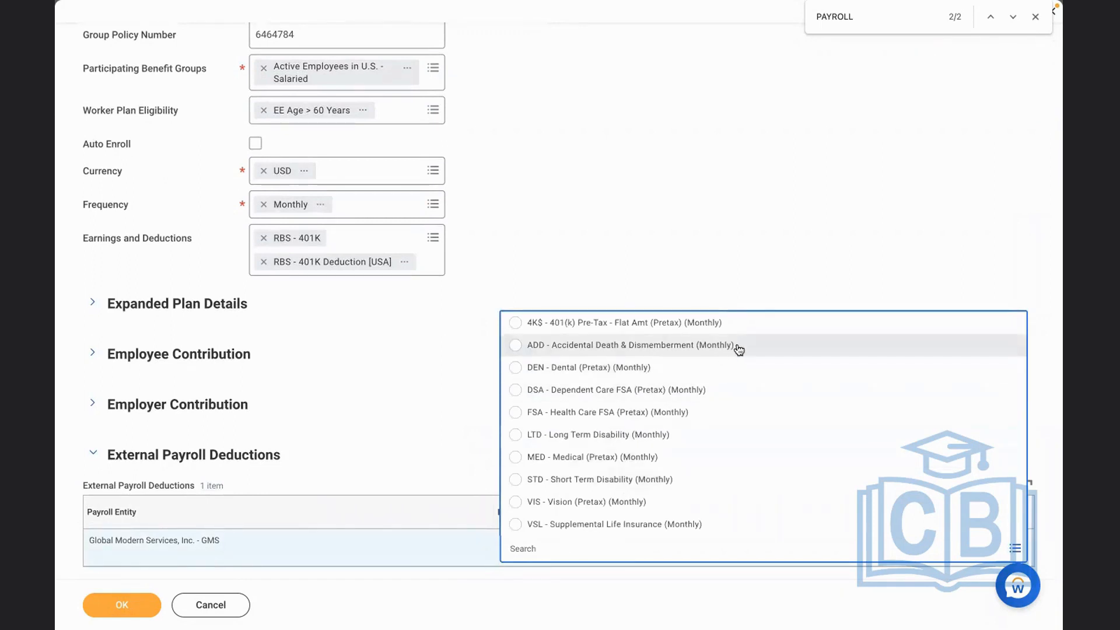
left_click(531, 345)
left_click(119, 604)
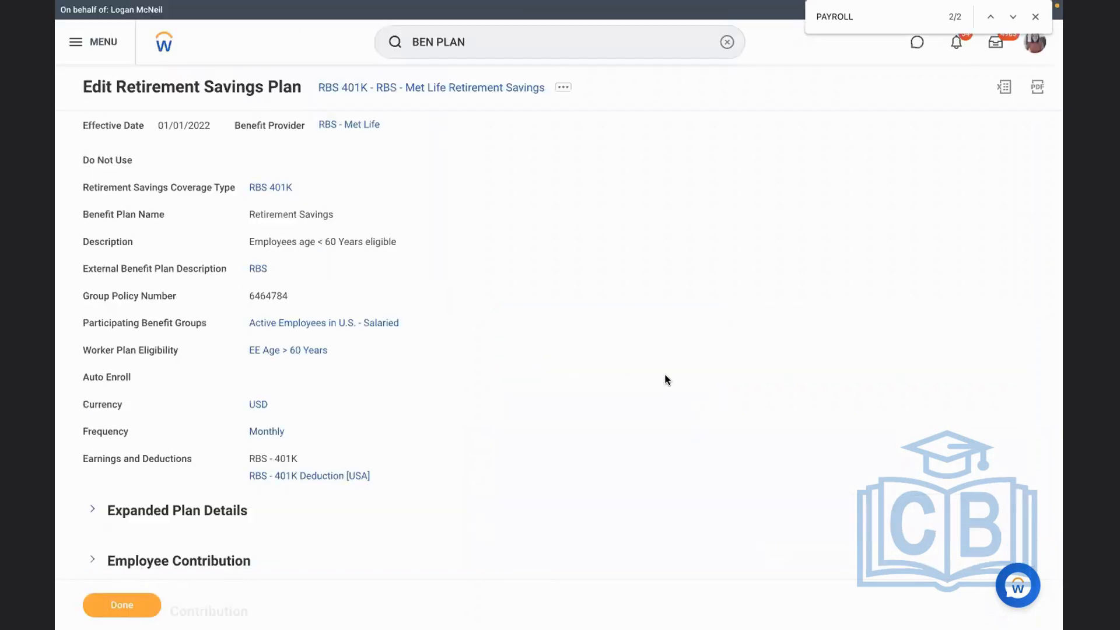
Check the saved plan's external payroll deduction and view the integration IDs of its Accidental Death & Dismemberment deduction
scroll(665, 375, "down", 3)
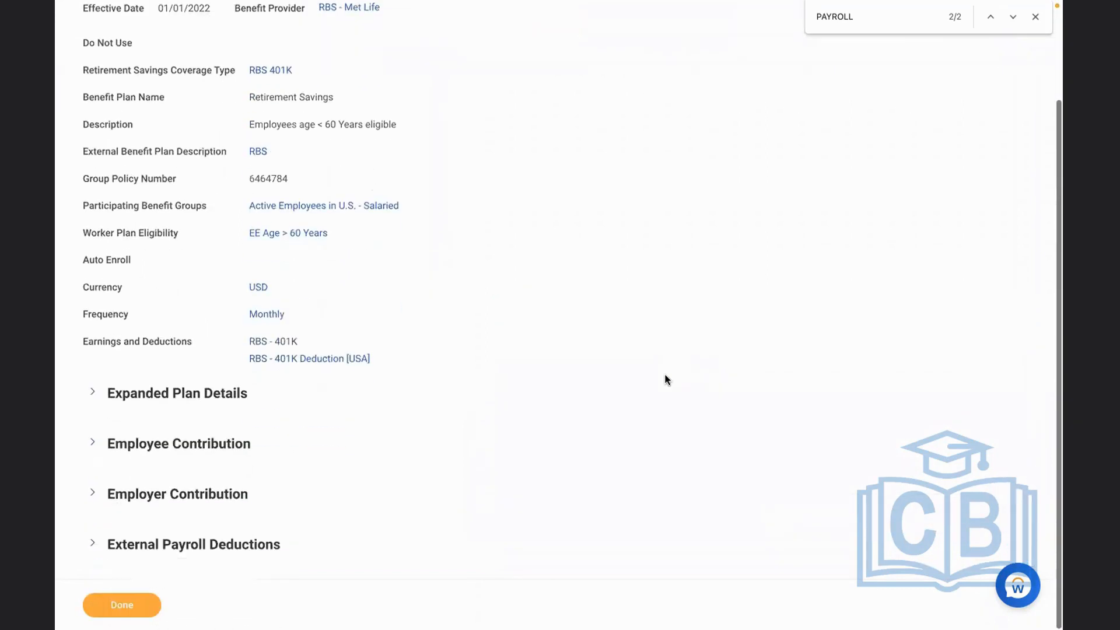
left_click(167, 543)
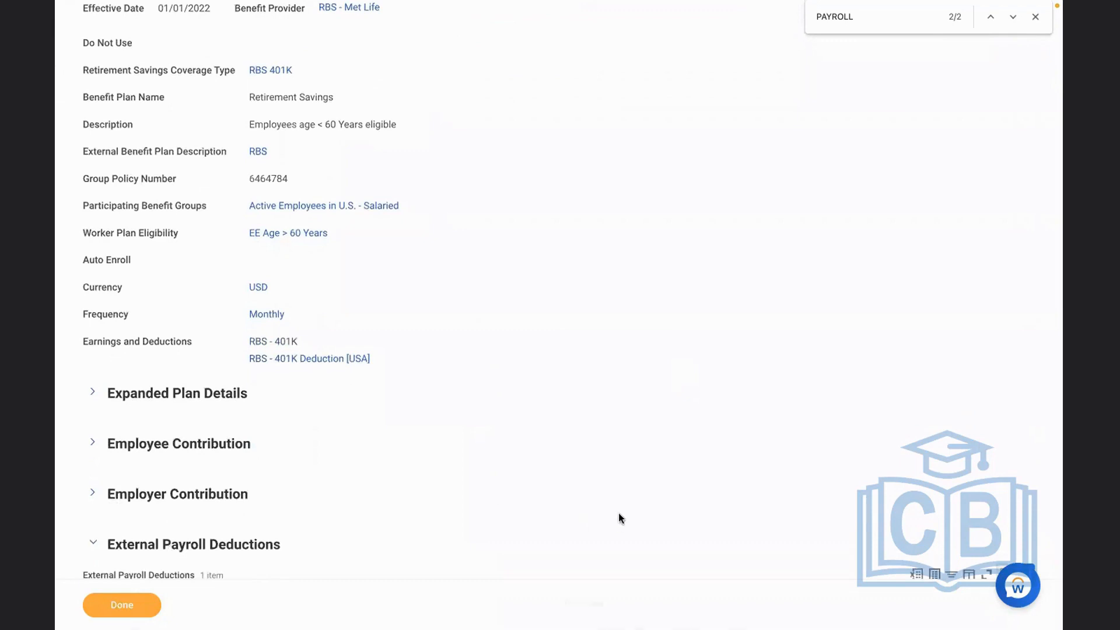
scroll(618, 516, "down", 1)
scroll(618, 516, "down", 2)
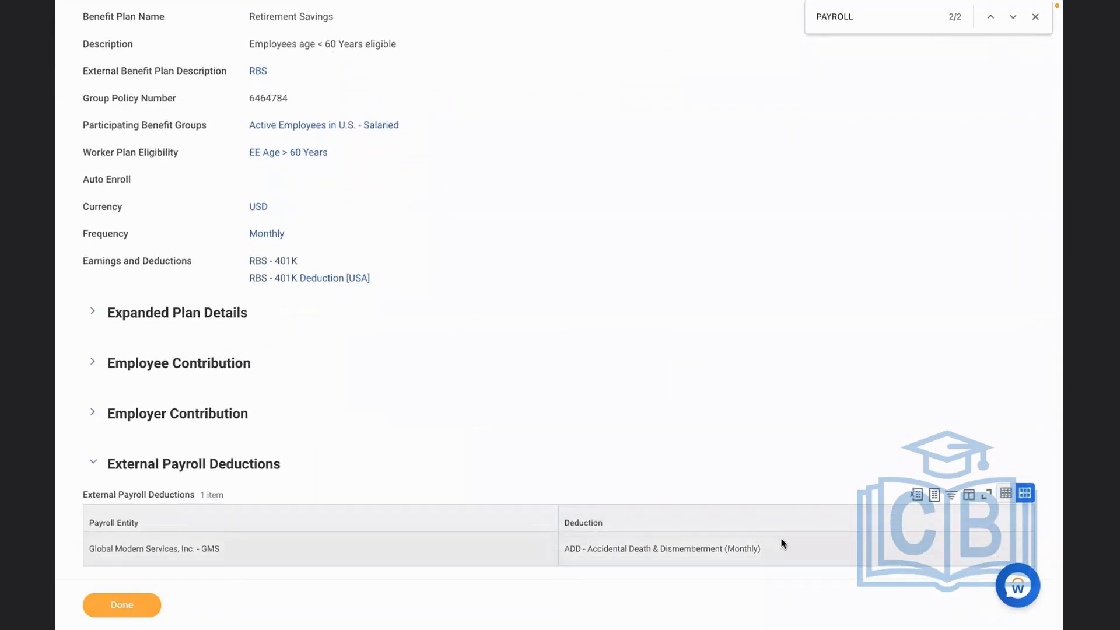
left_click(770, 549)
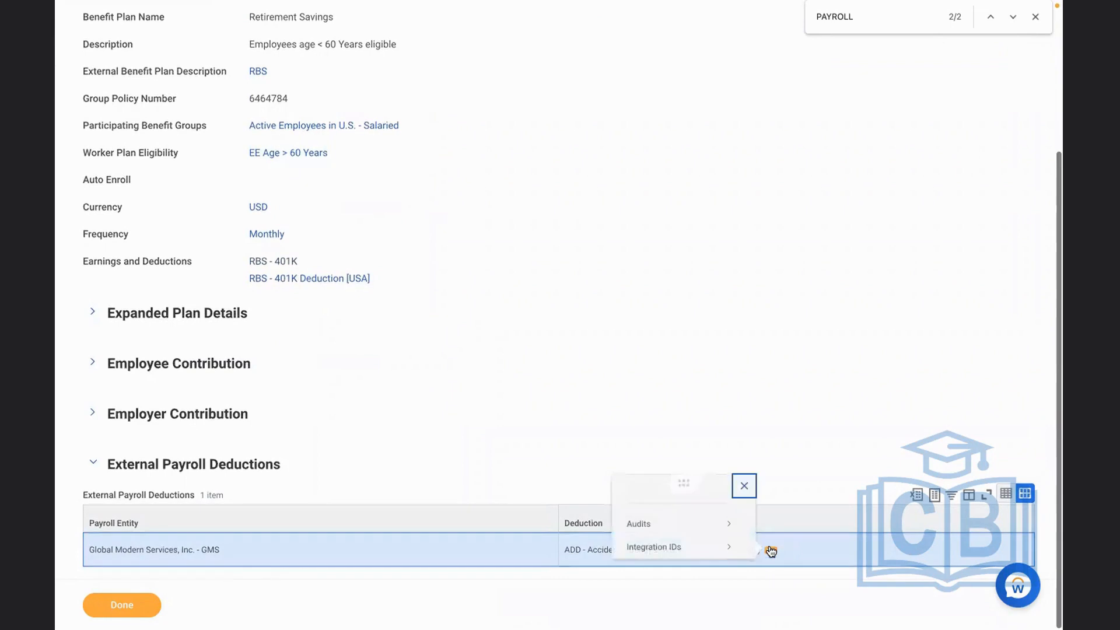
mouse_move(708, 547)
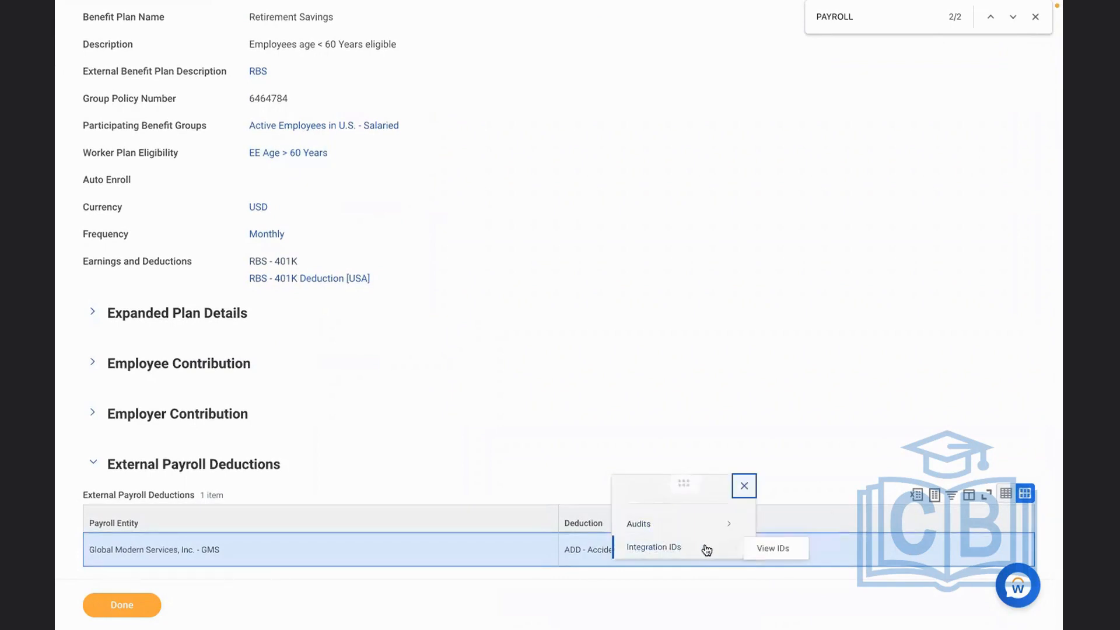
left_click(771, 549)
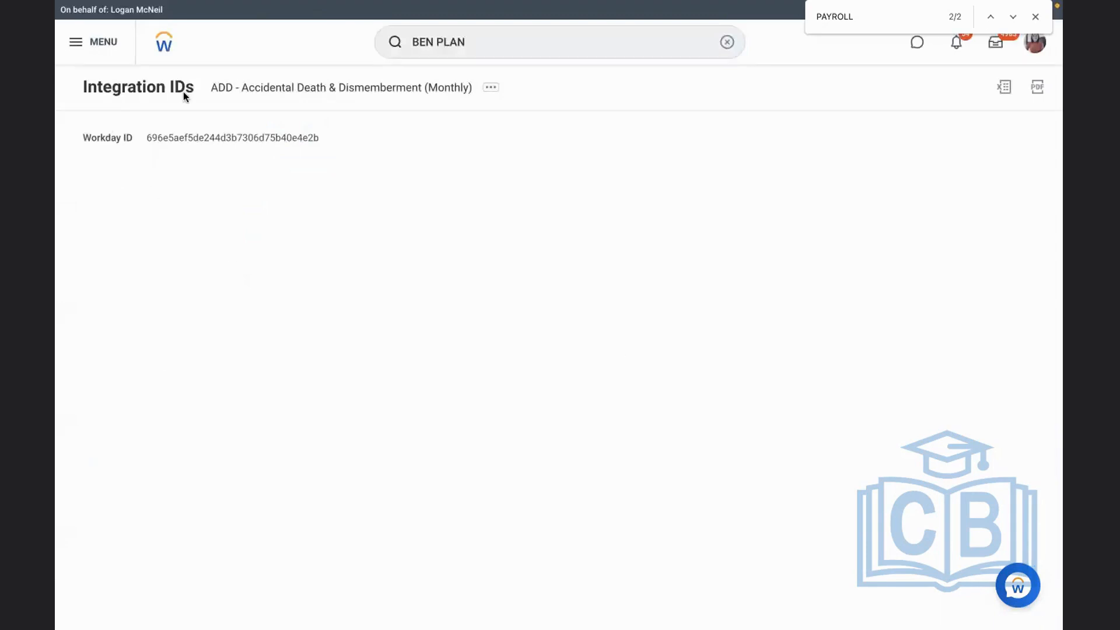
left_click(490, 90)
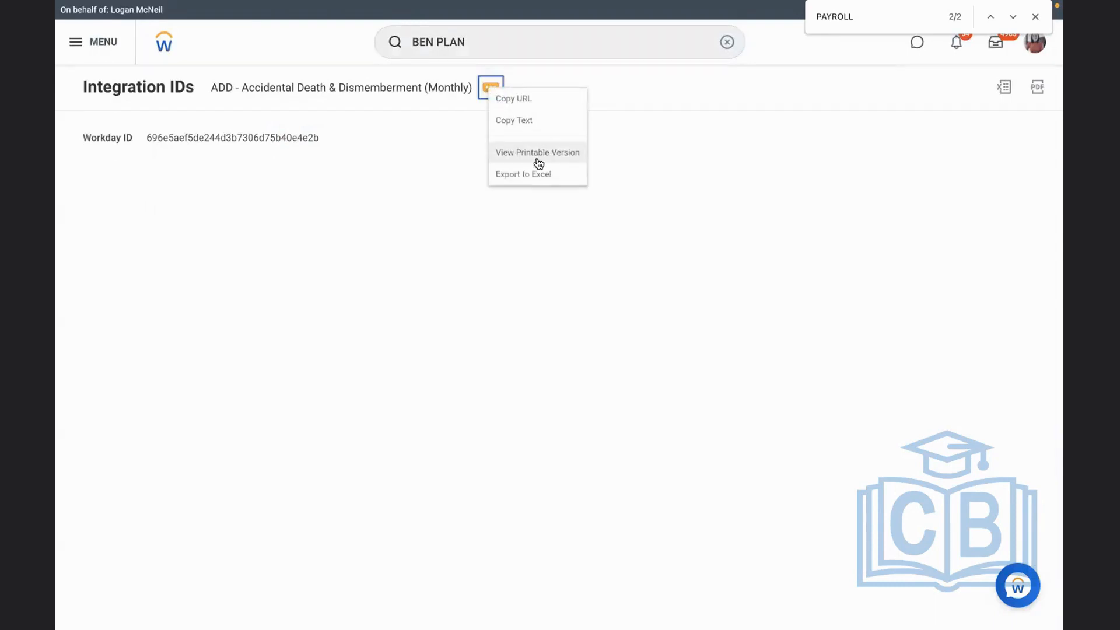
left_click(508, 122)
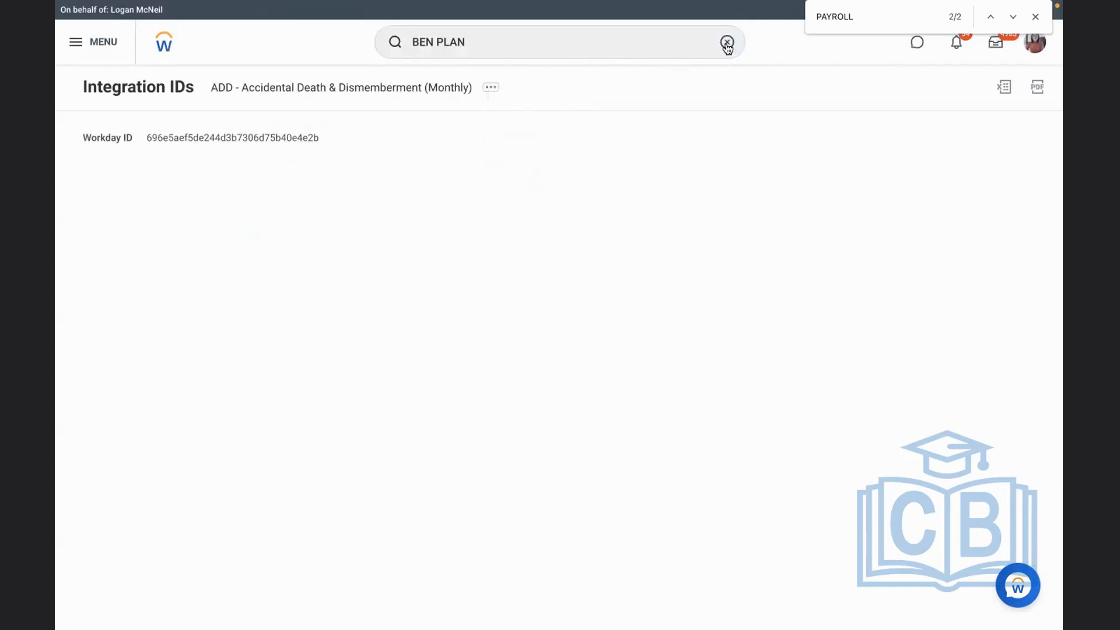
left_click(727, 42)
key("ctrl+v")
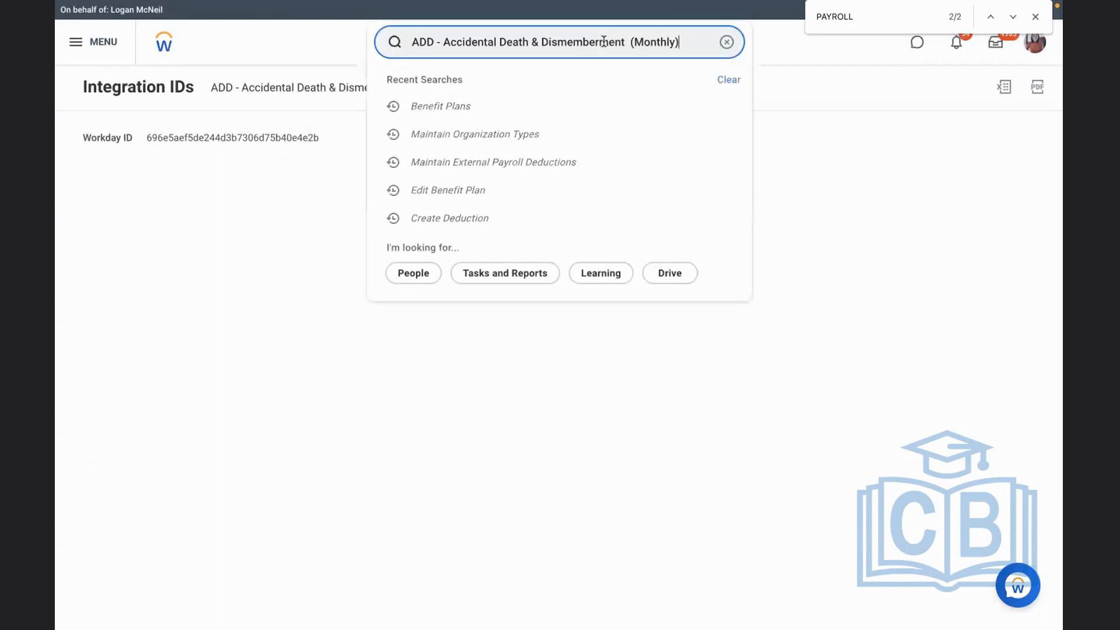
Copy the deduction's Workday ID and search for it with the prefix WDID:
left_click_drag(320, 138, 147, 135)
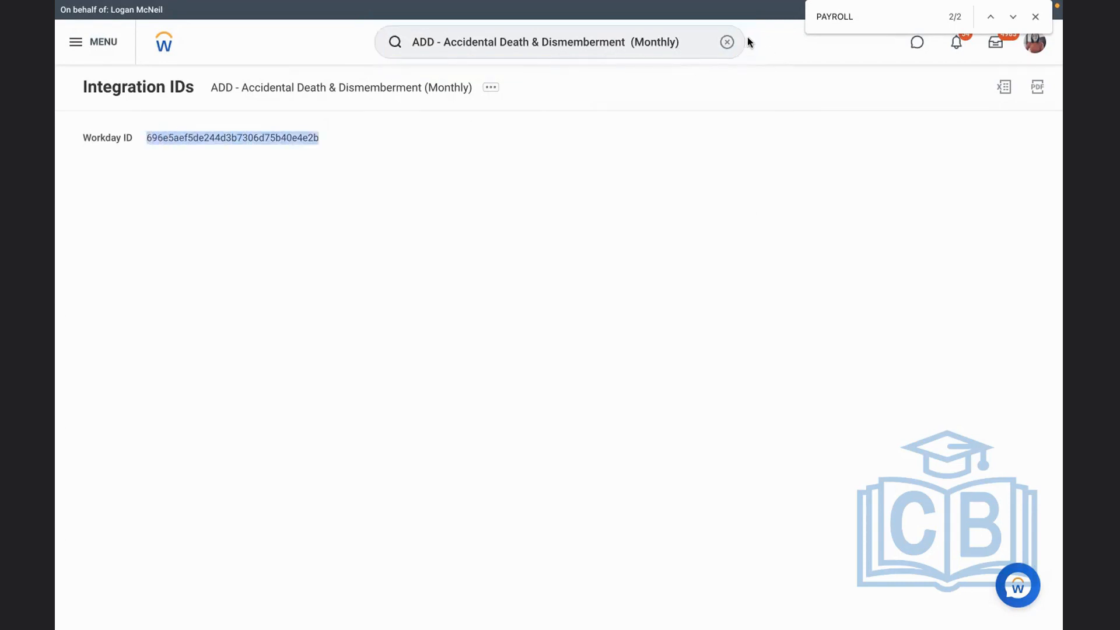
left_click(727, 43)
type("W")
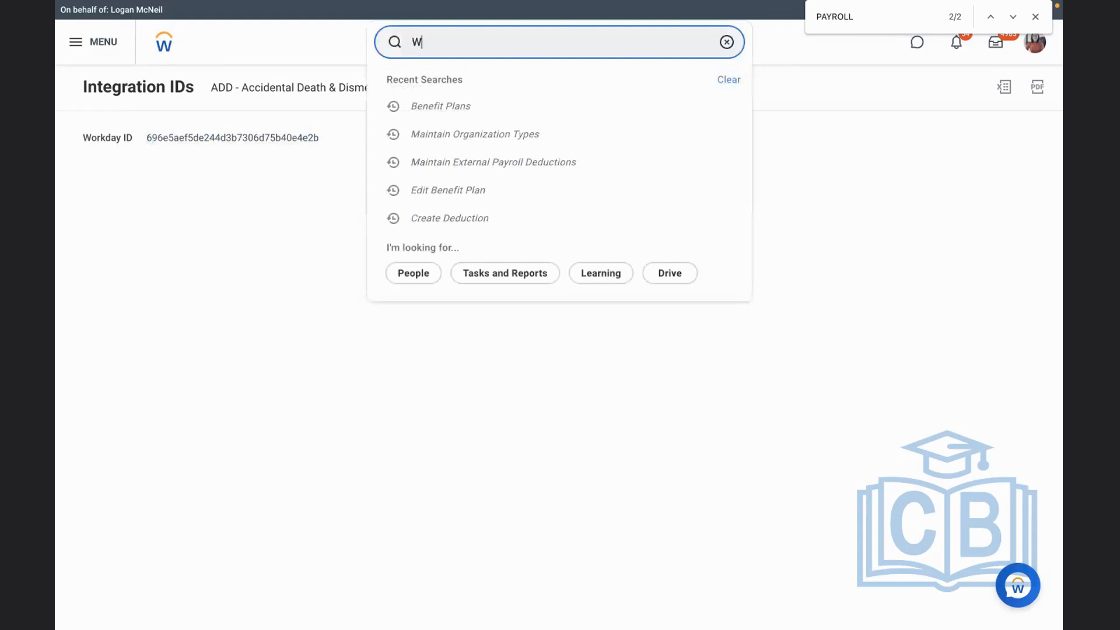
type("DID:")
key("ctrl+v")
key("Return")
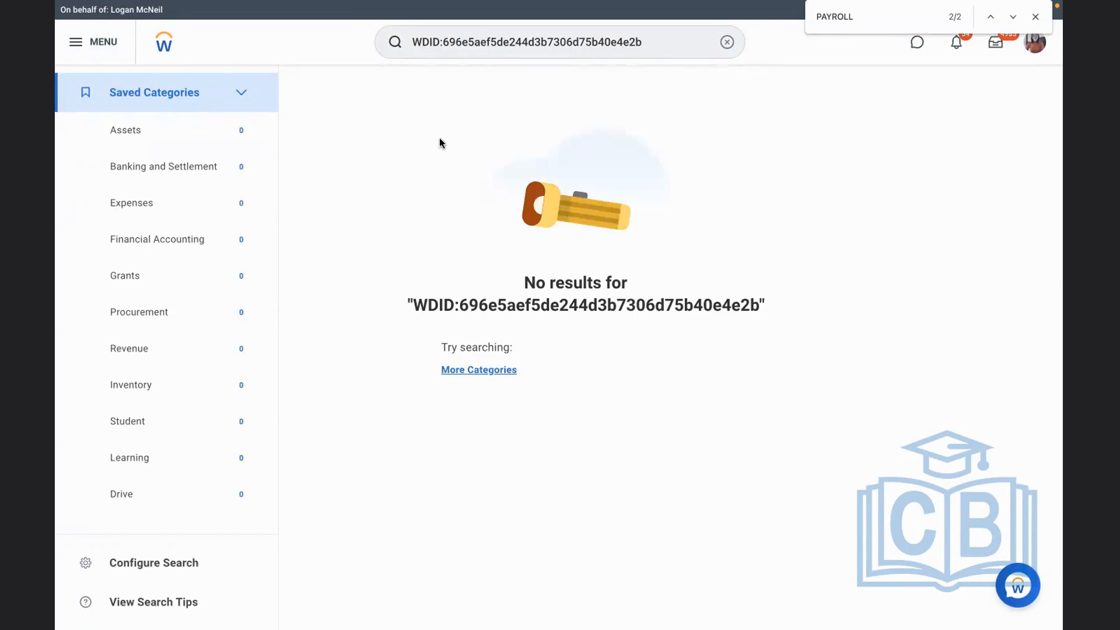
Repeat the Workday ID search with the prefix changed to WD ID:
left_click(444, 46)
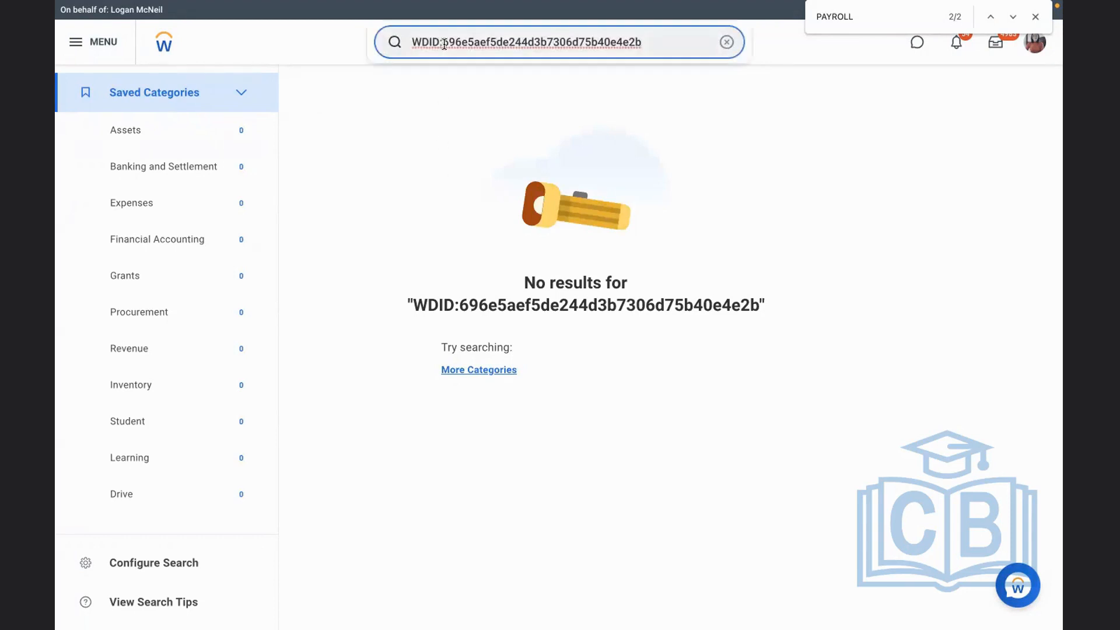
key("BackSpace")
type(":")
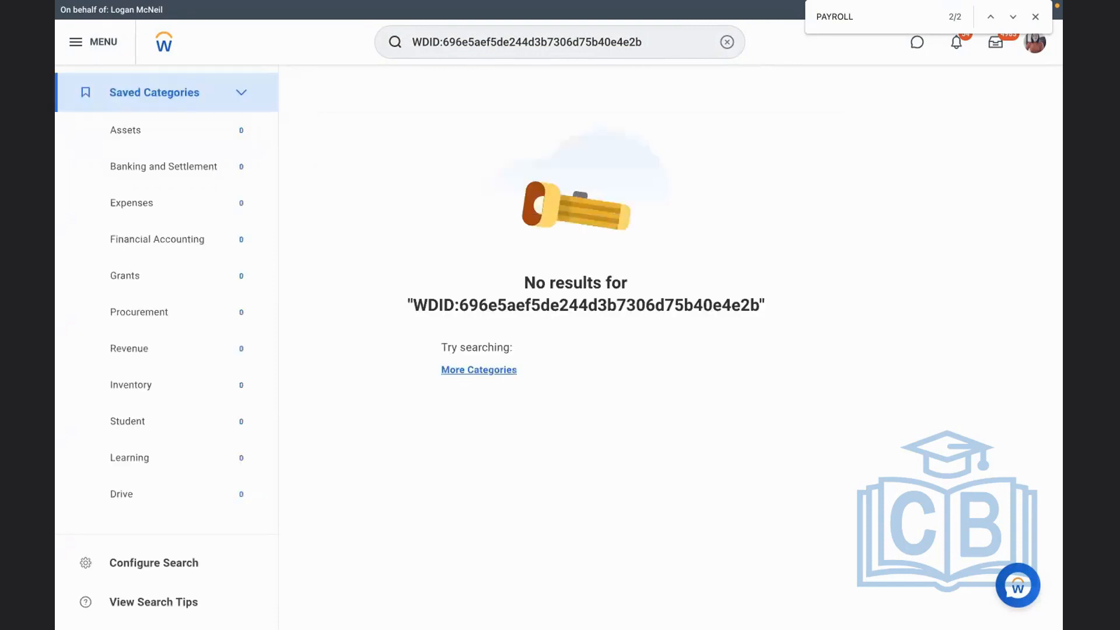
left_click(429, 43)
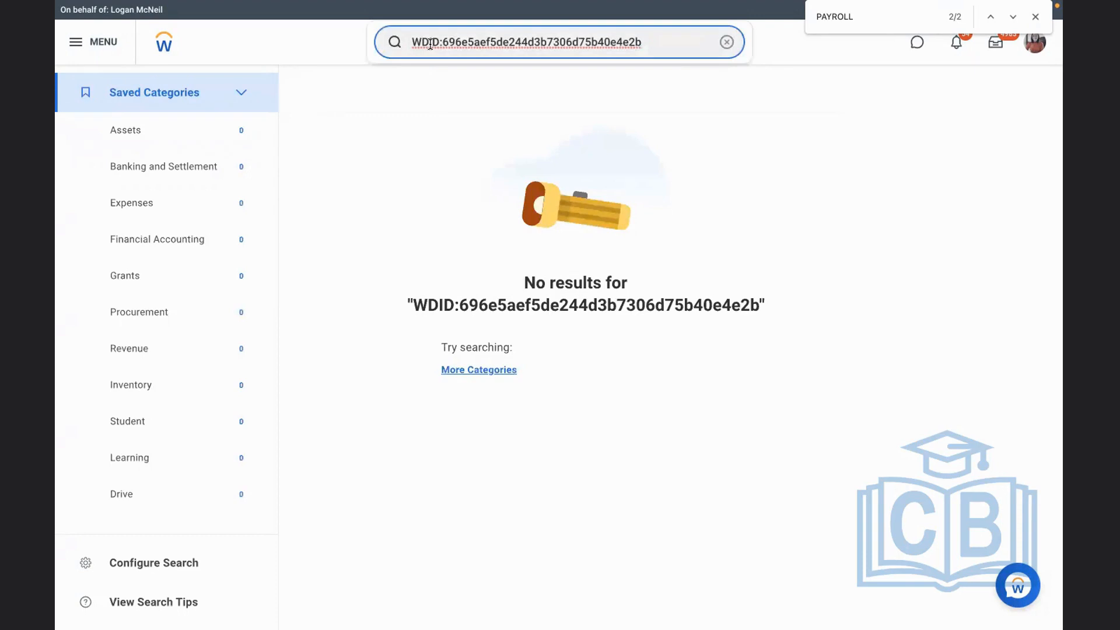
left_click(427, 42)
key("Return")
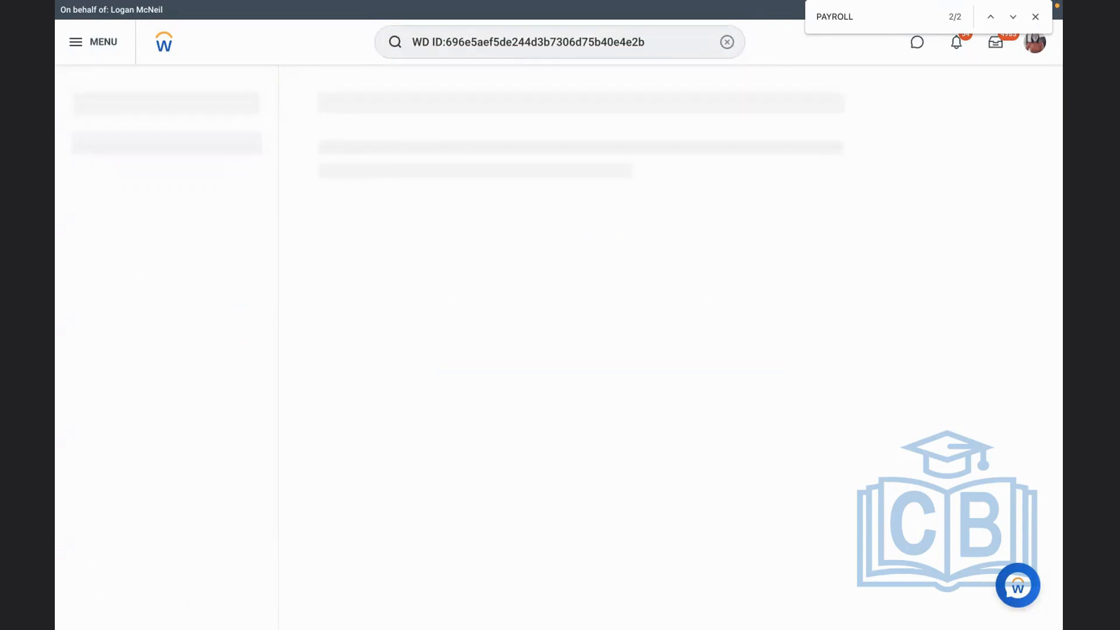
Search for the deduction's Workday ID alone, without any prefix
left_click(445, 42)
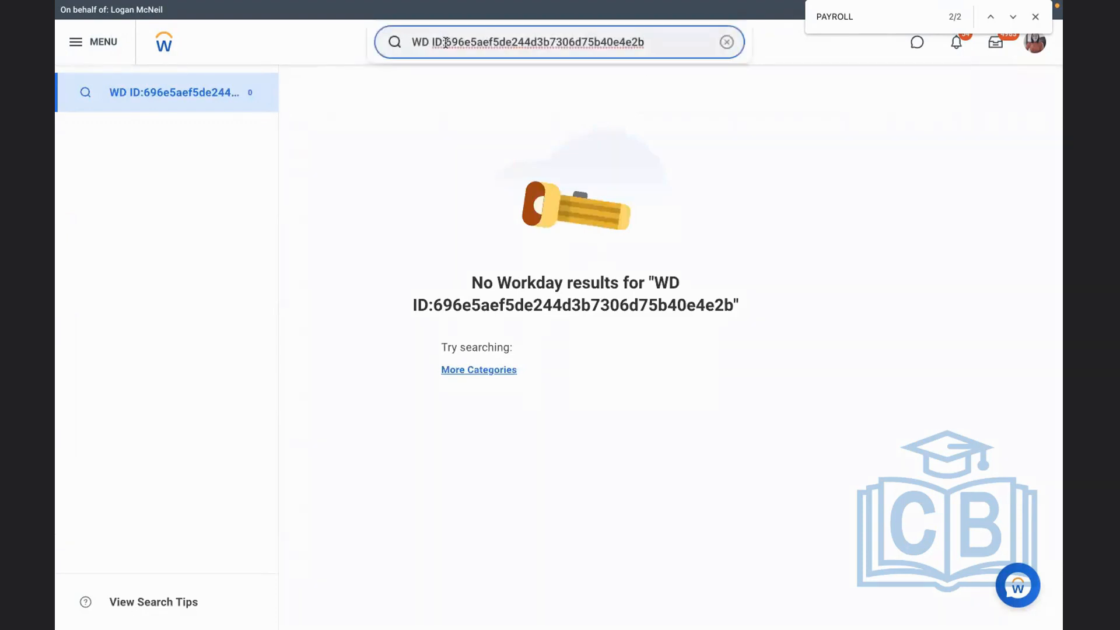
key("BackSpace")
key("BackSpace")
key("BackSpace")
key("BackSpace")
key("BackSpace")
key("BackSpace")
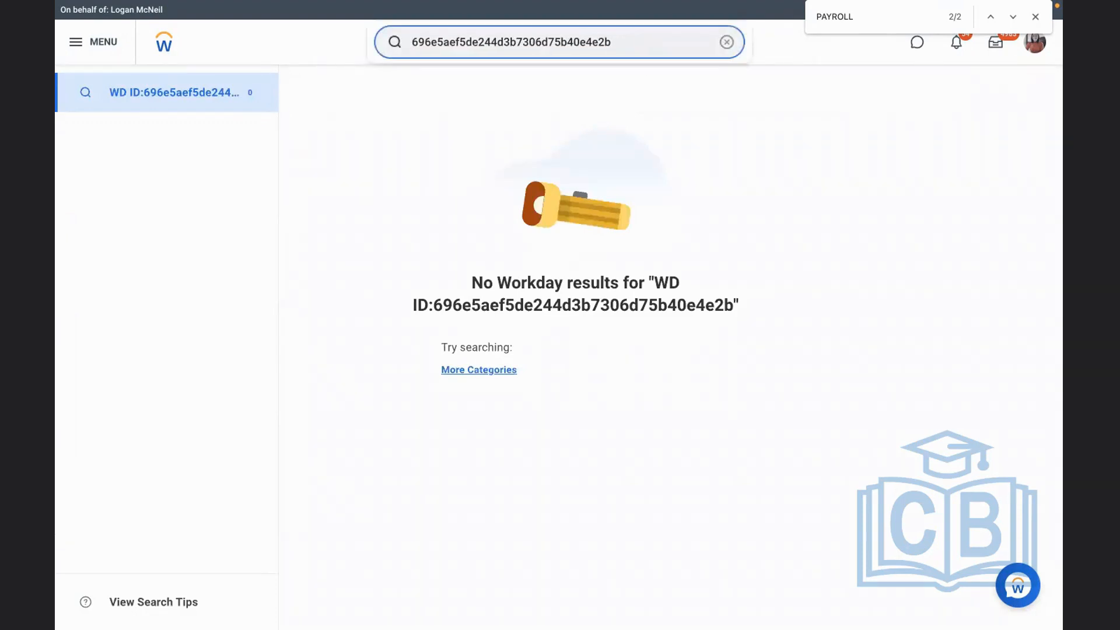
key("Return")
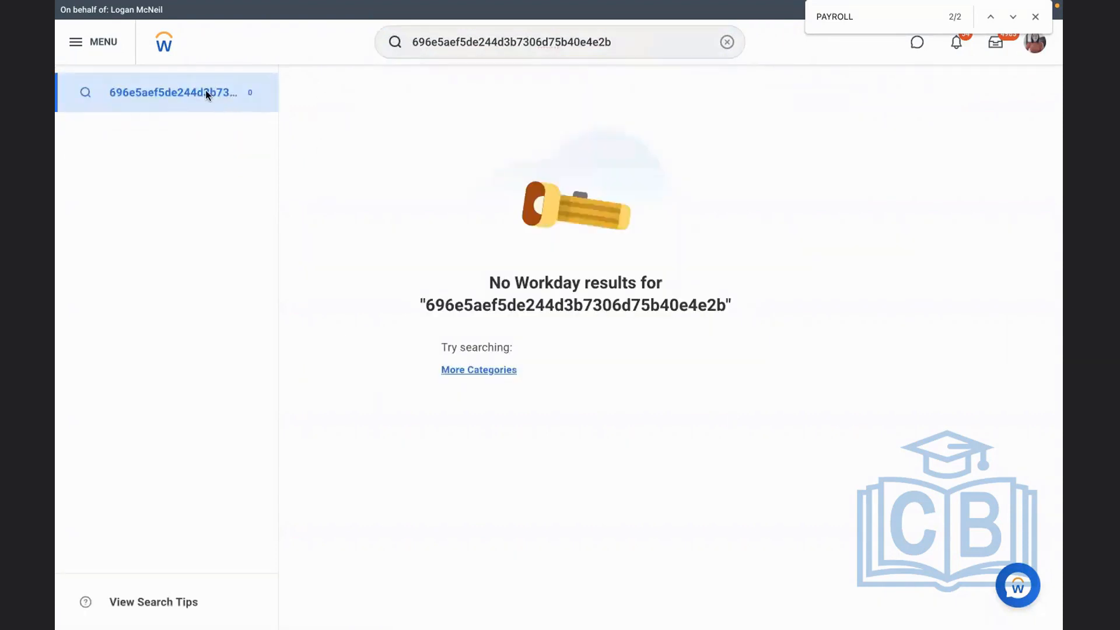
Return to the Workday home page with its preview banner and mobile app notice dismissed, and check the 401K setup checklist in Word
left_click(165, 50)
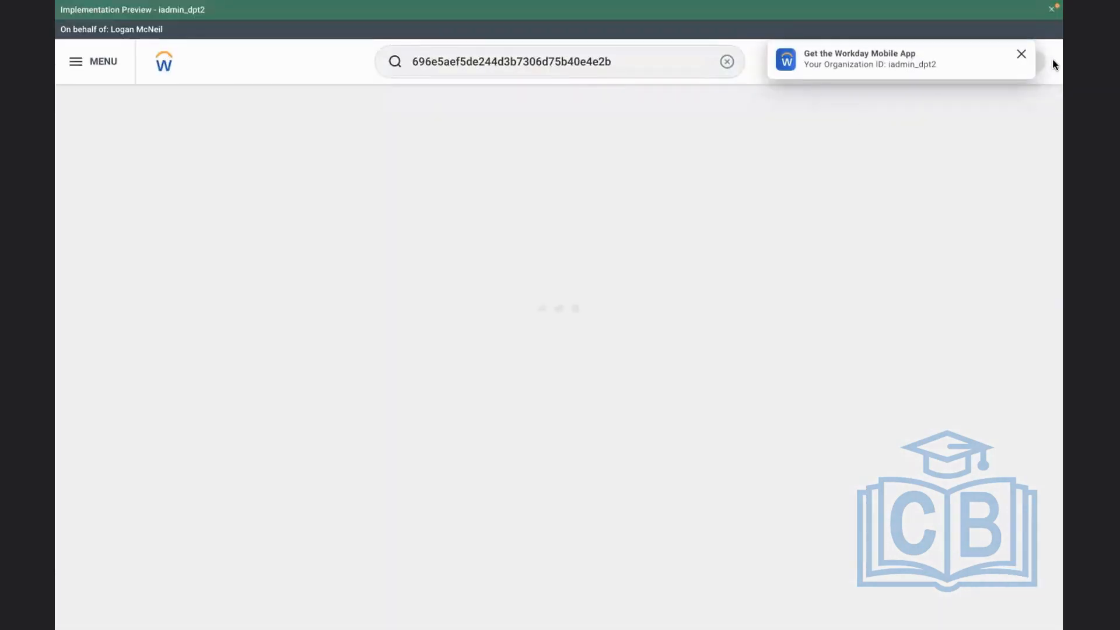
left_click(1051, 9)
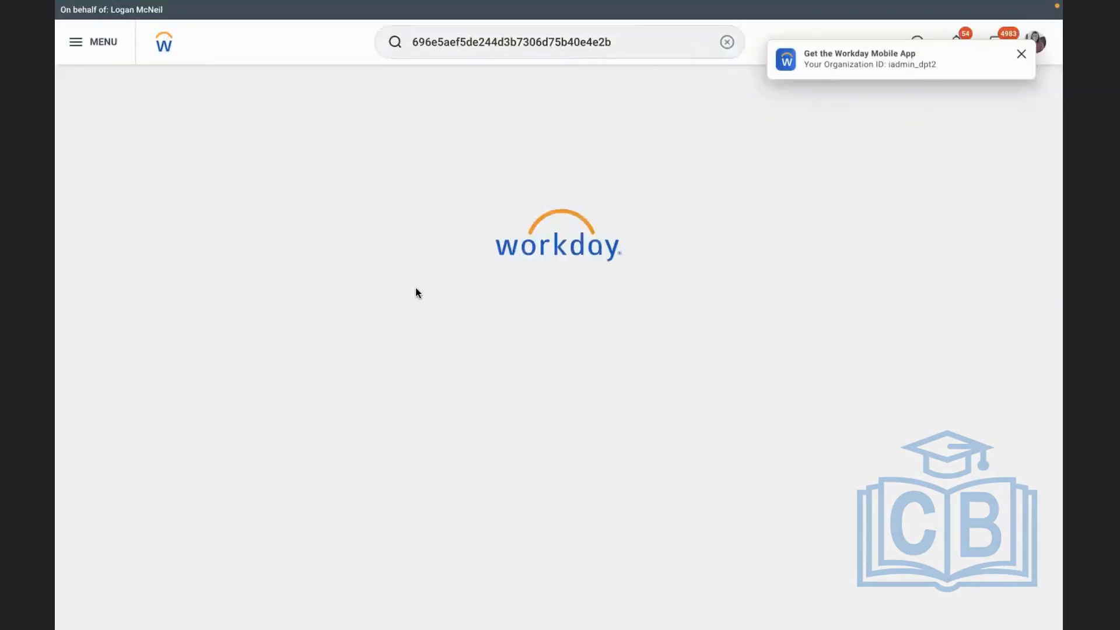
key("ctrl+Left")
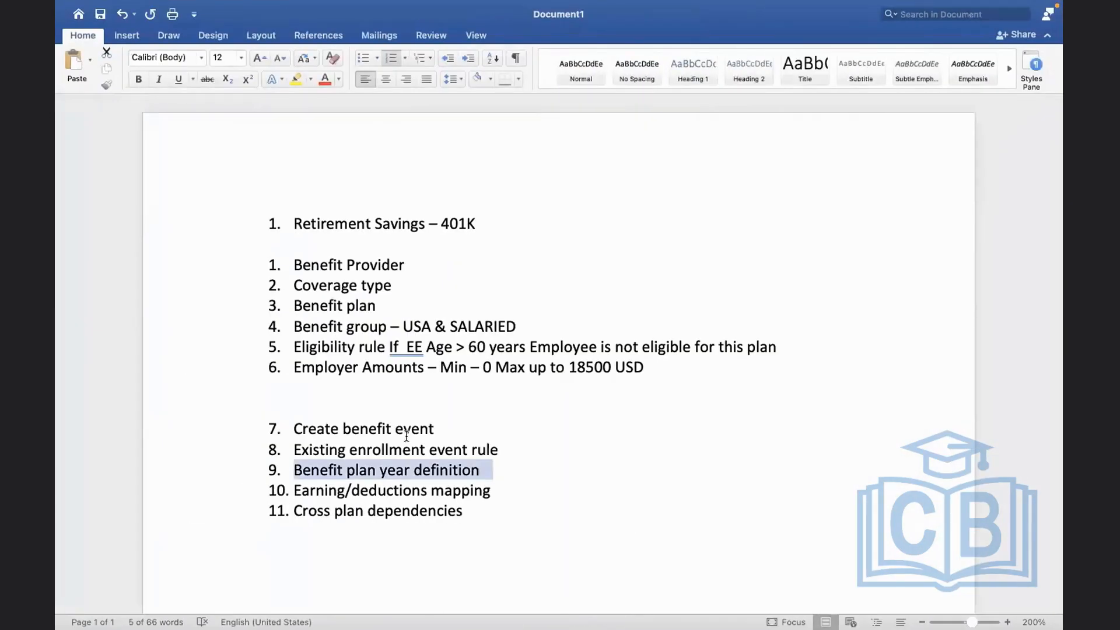
left_click(406, 435)
key("ctrl+Right")
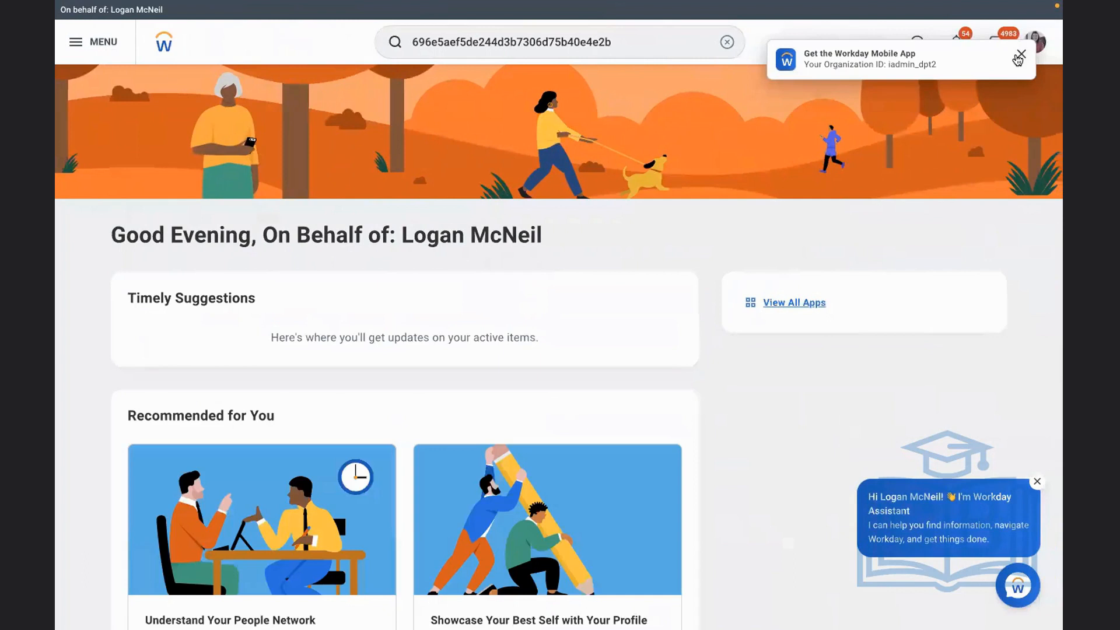
left_click(1018, 56)
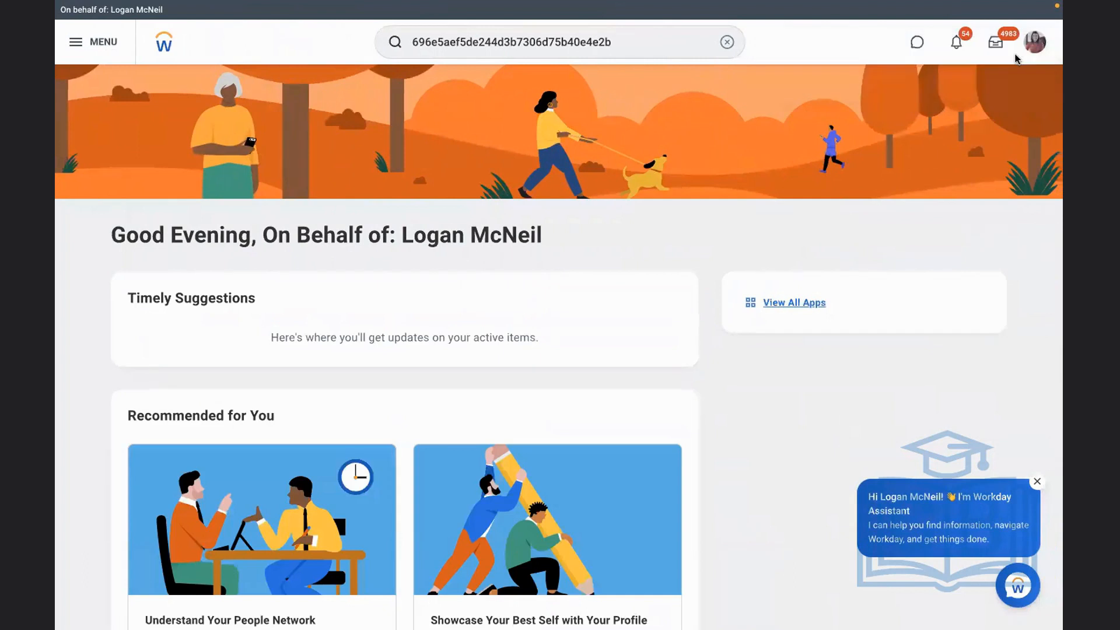
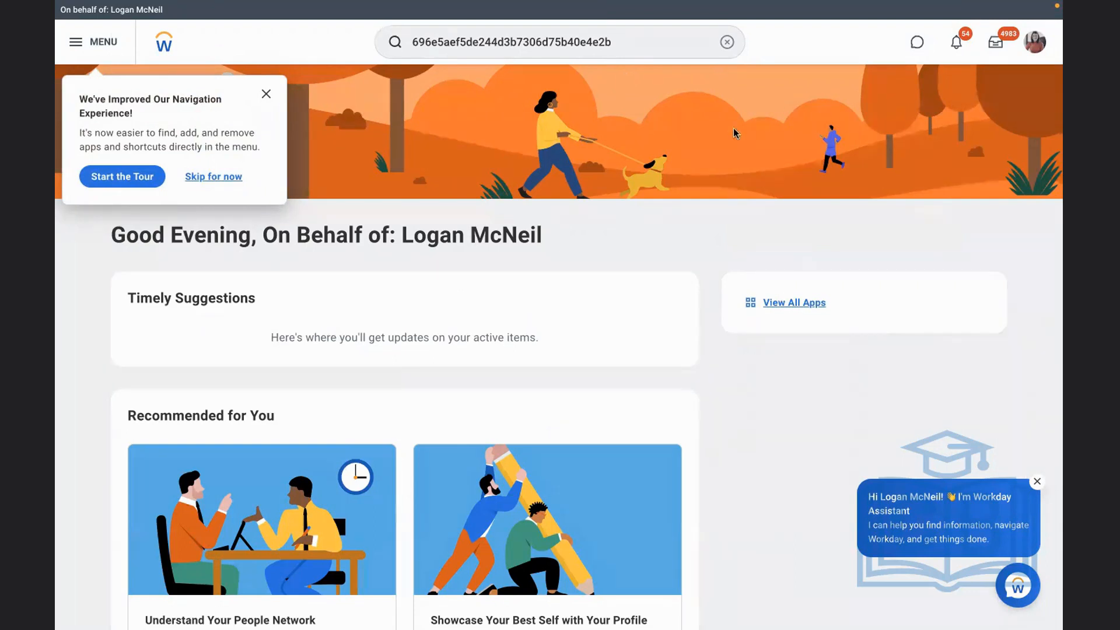
Search for the test employee, a Staff Payroll Specialist, open the worker profile and check the age in the personal information
left_click(727, 42)
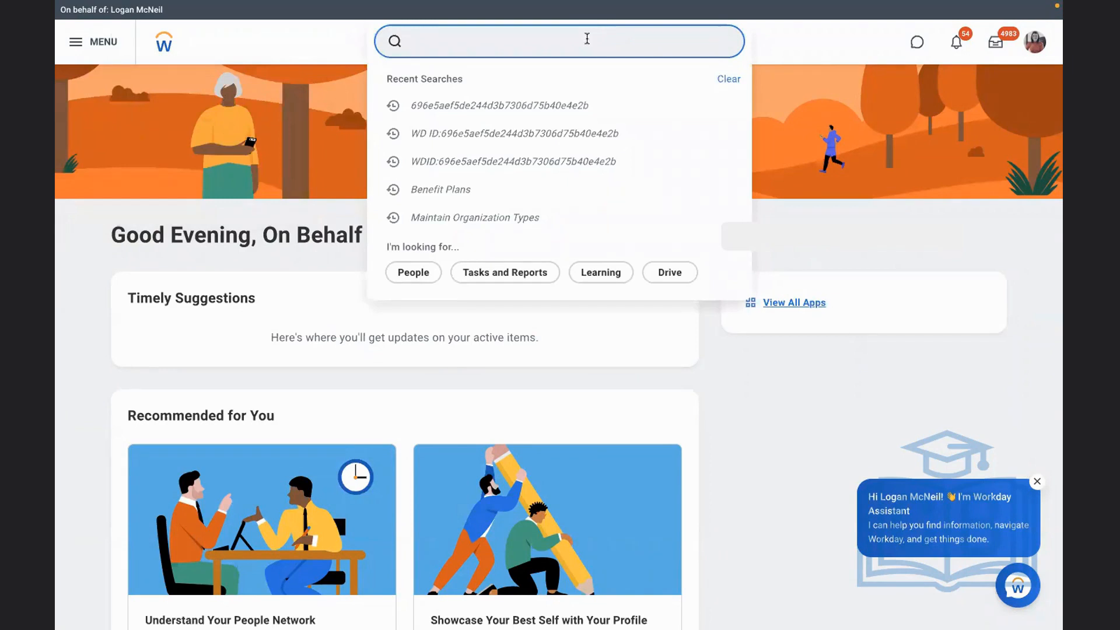
type("adam carl")
left_click(485, 88)
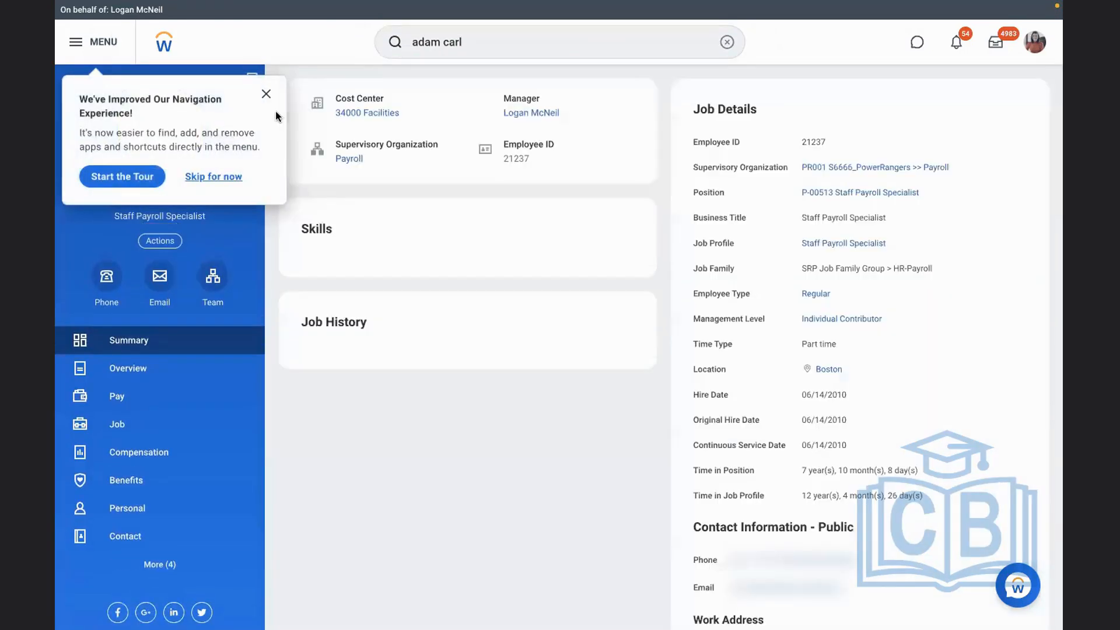
left_click(266, 88)
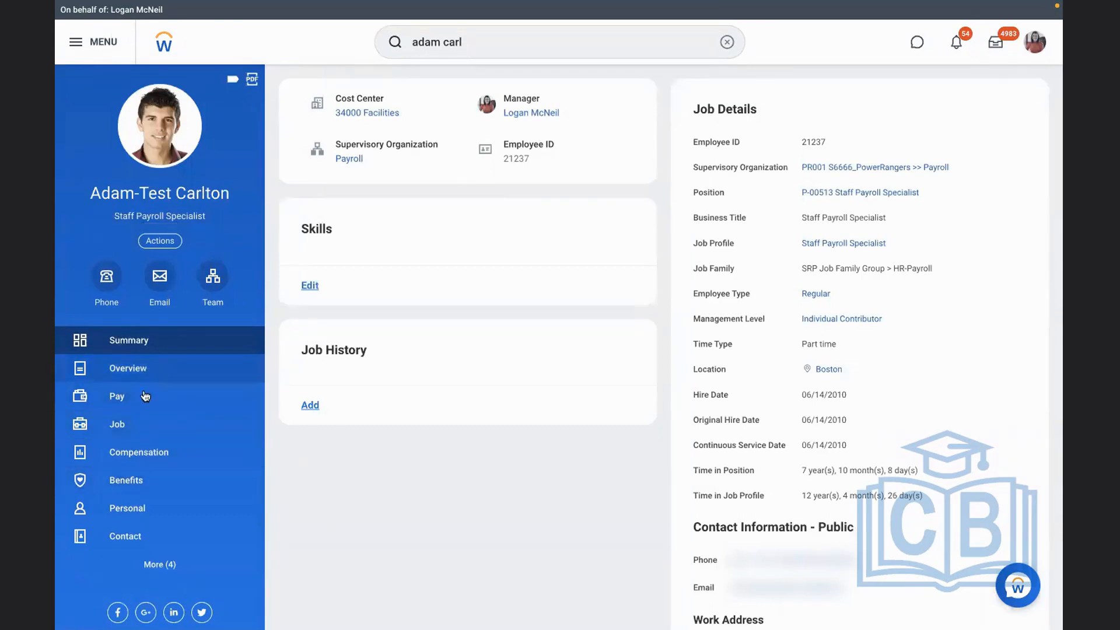
left_click(140, 510)
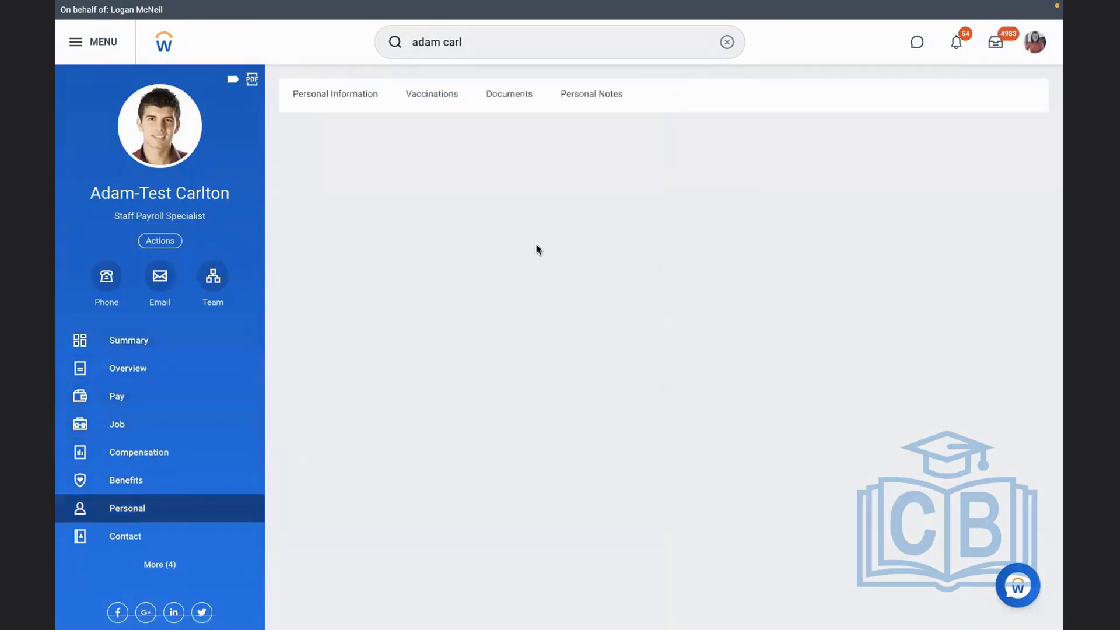
left_click_drag(463, 303, 620, 296)
Start a benefits change for this employee with RBS - 401K Retirement Savings as the change reason
left_click(165, 249)
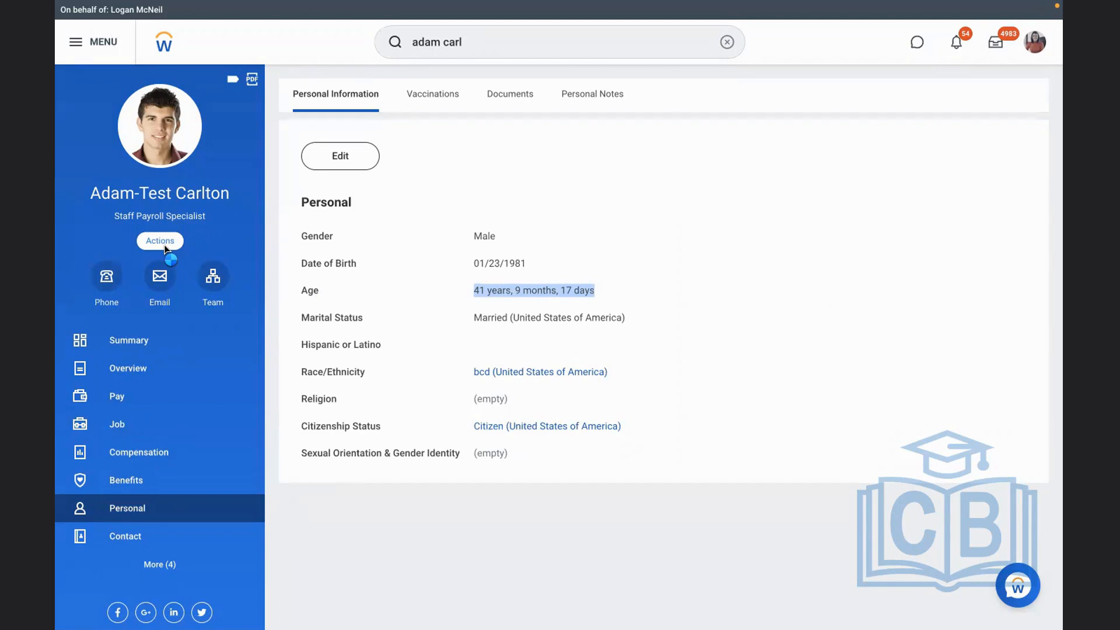
mouse_move(186, 321)
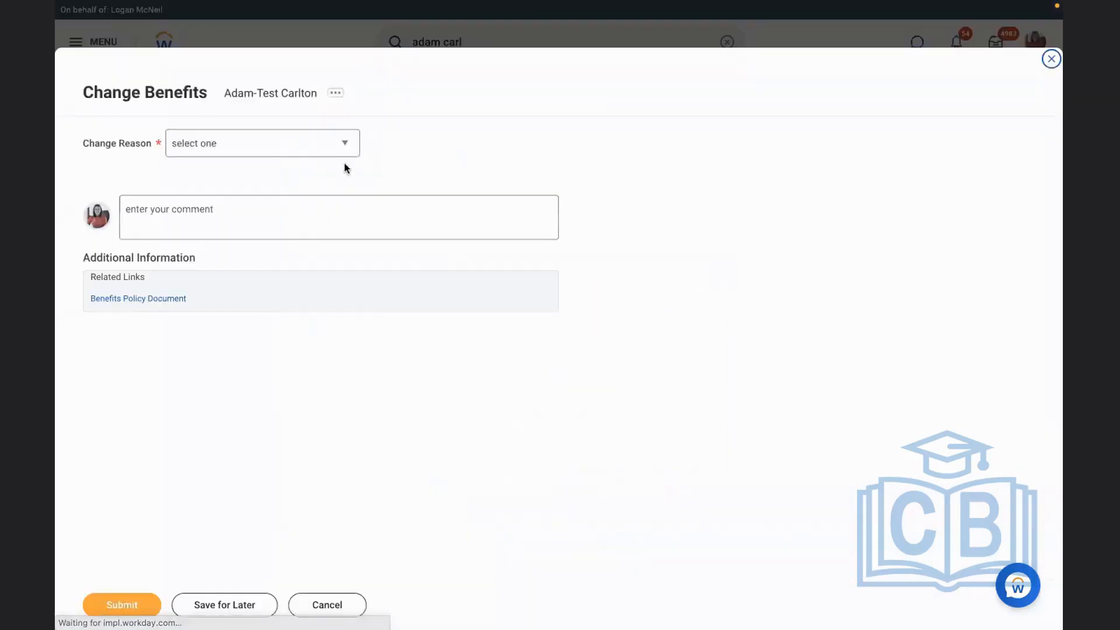
left_click(286, 153)
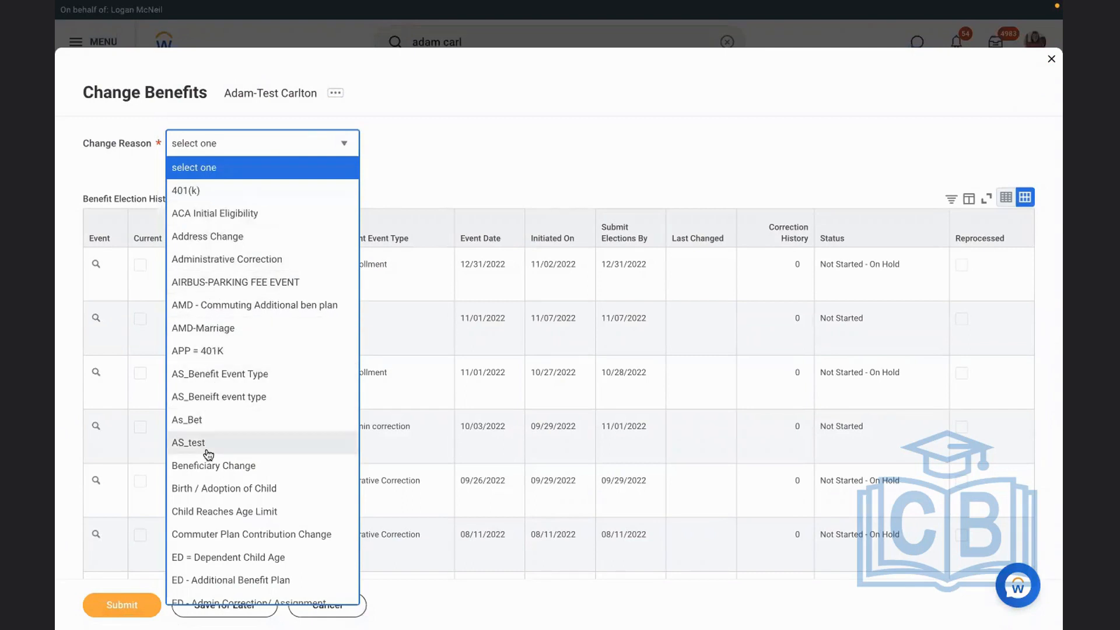
key("Down")
key("Down")
key("Down")
key("Down")
key("Down")
key("Down")
key("Down")
key("Down")
key("Down")
key("Down")
key("Down")
key("Down")
key("Down")
key("Down")
key("Down")
key("Down")
key("Down")
key("Down")
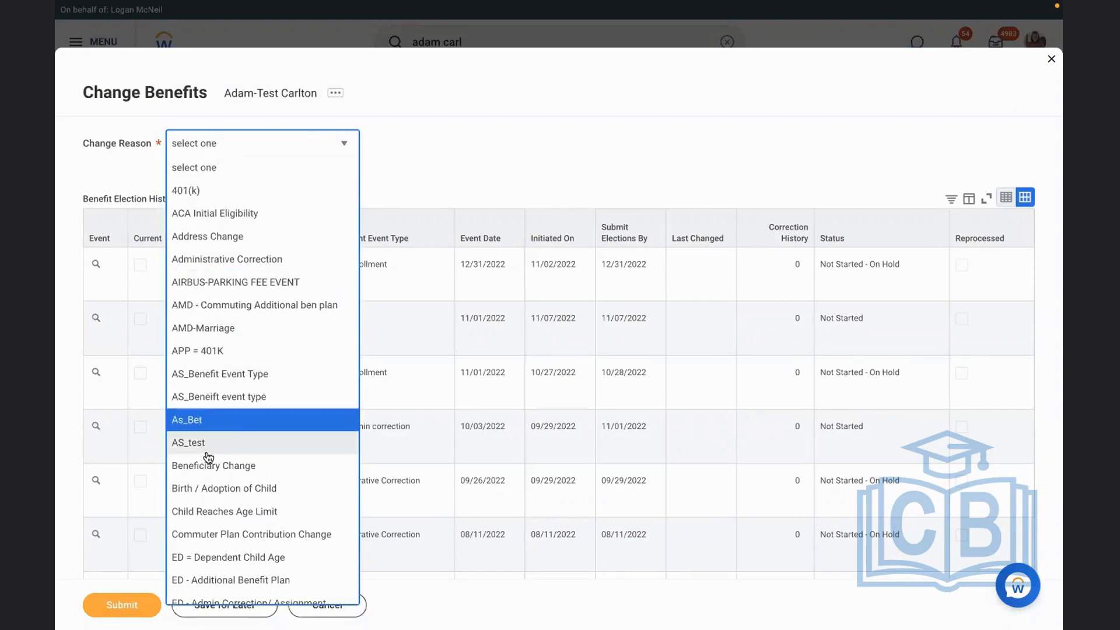
key("Down")
key("Down")
key("Down")
key("Down")
key("Down")
key("Down")
key("Down")
key("Down")
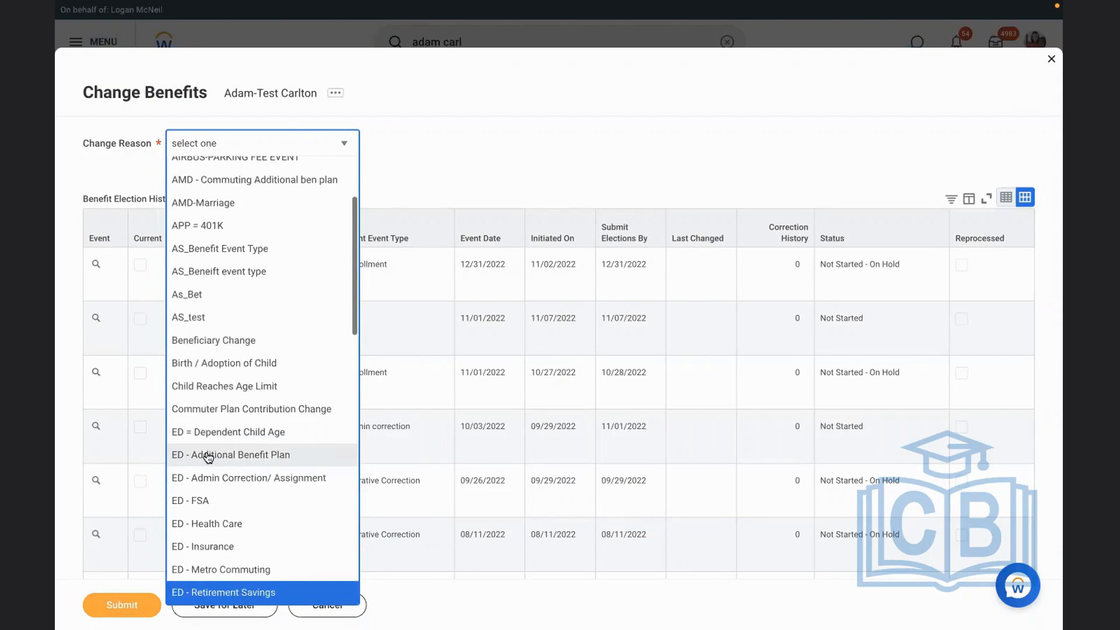
key("Down")
key("Down")
key("Down")
key("Down")
key("Down")
key("Down")
key("Down")
key("Down")
key("Down")
key("Down")
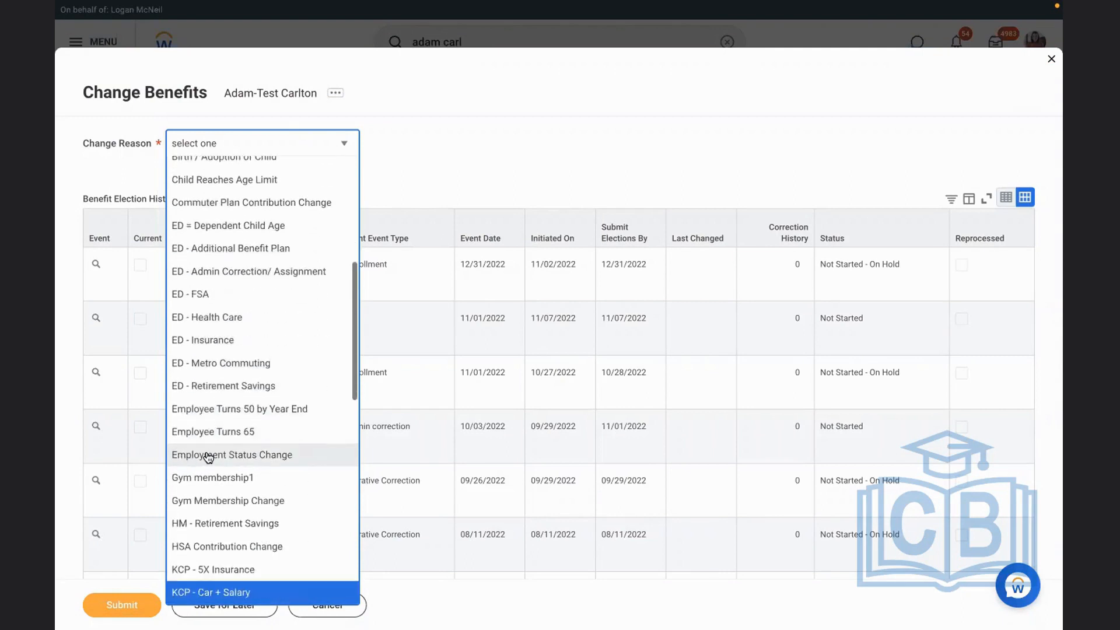
key("Down")
key("Down")
key("Down")
key("Down")
key("Down")
key("Down")
key("Down")
key("Down")
key("Down")
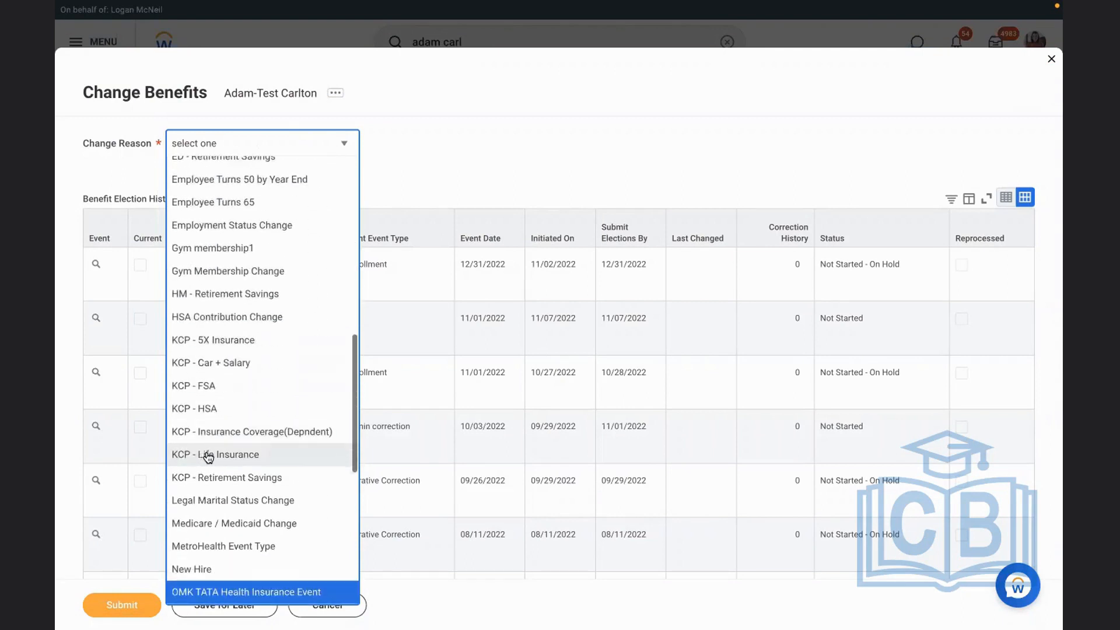
key("Down")
key("Down")
key("Down")
key("Up")
key("Up")
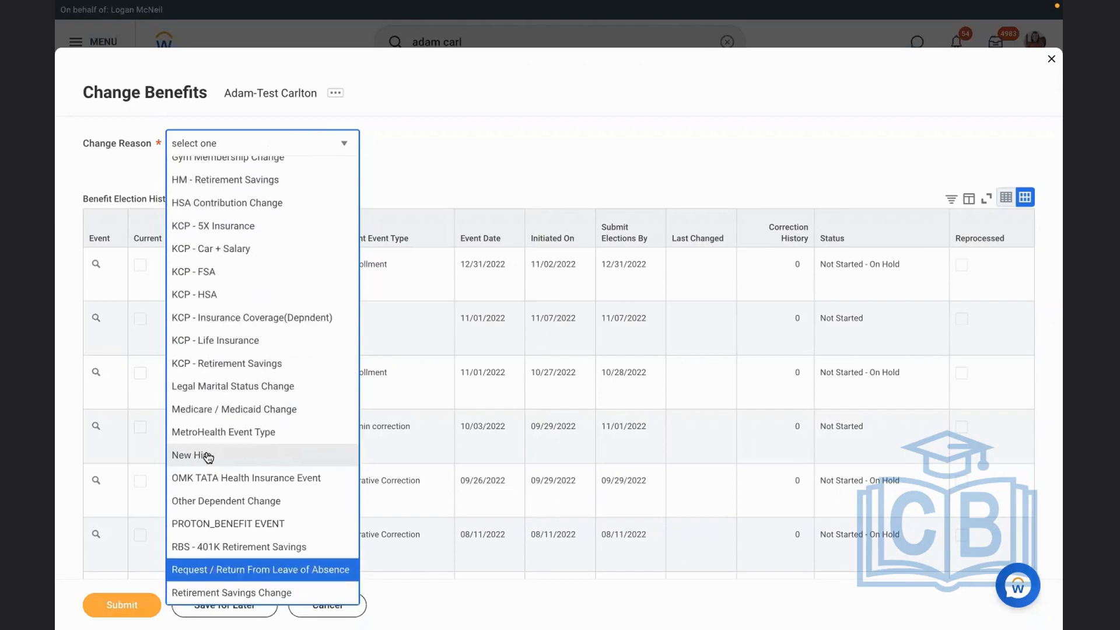
key("Return")
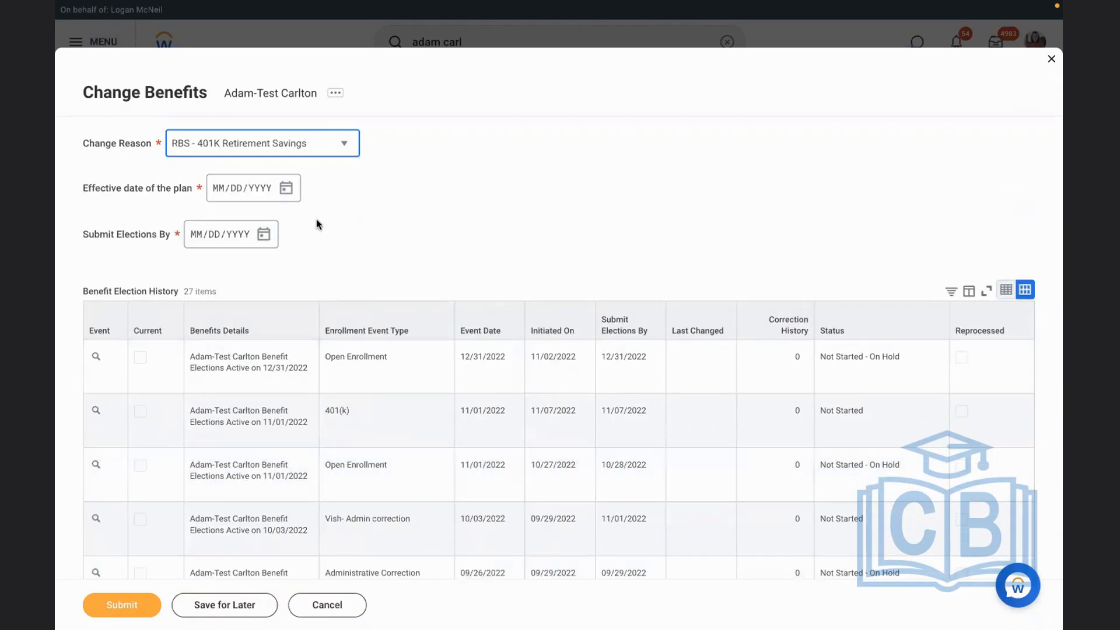
Set the plan's effective date to 11/07/2022 and submit the benefits change
left_click(285, 188)
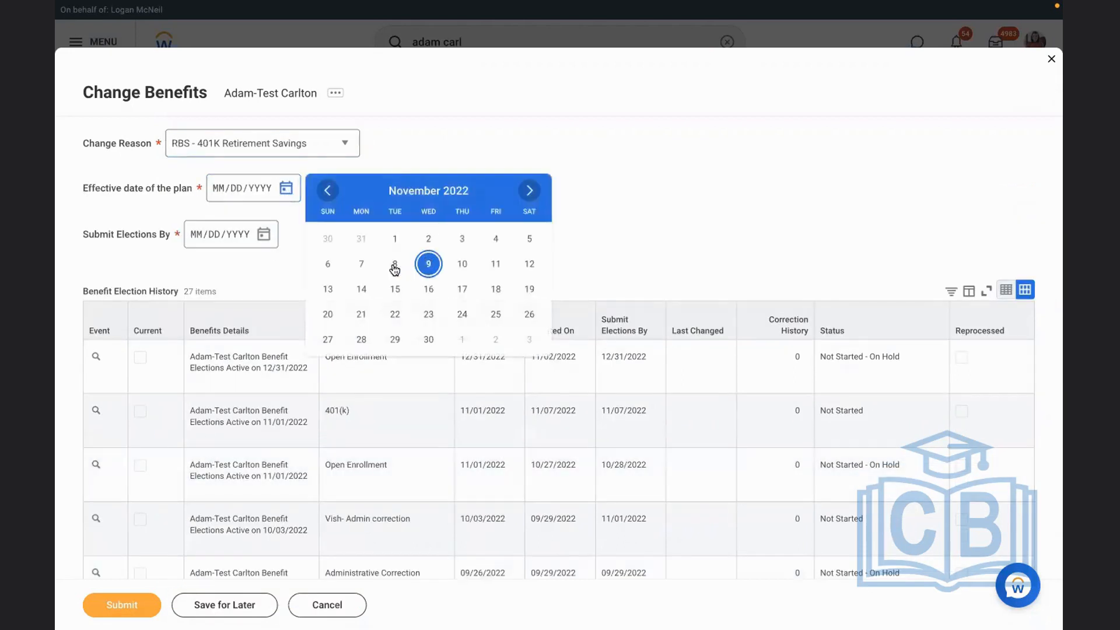
left_click(361, 263)
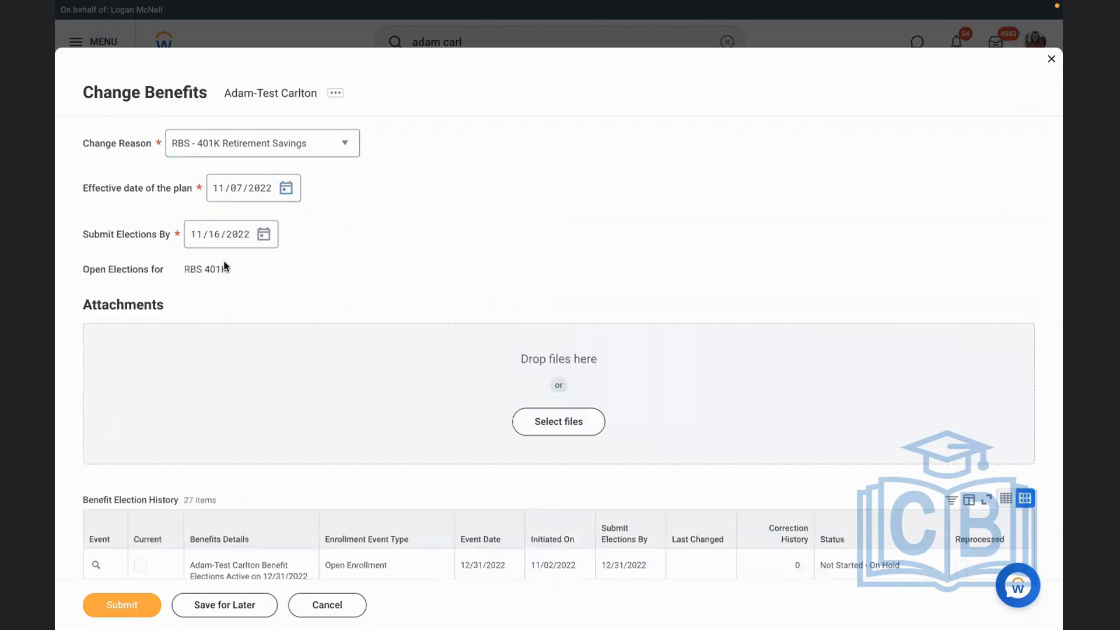
left_click(122, 604)
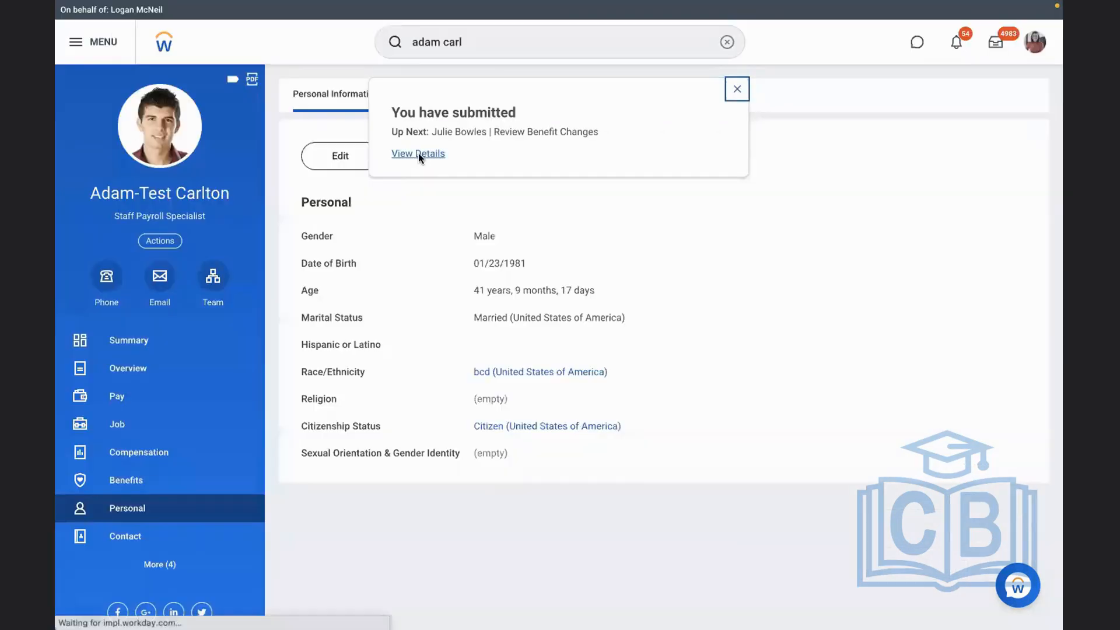
From the submitted event's details, start a proxy session as the worker who has to review the benefit changes
left_click(418, 153)
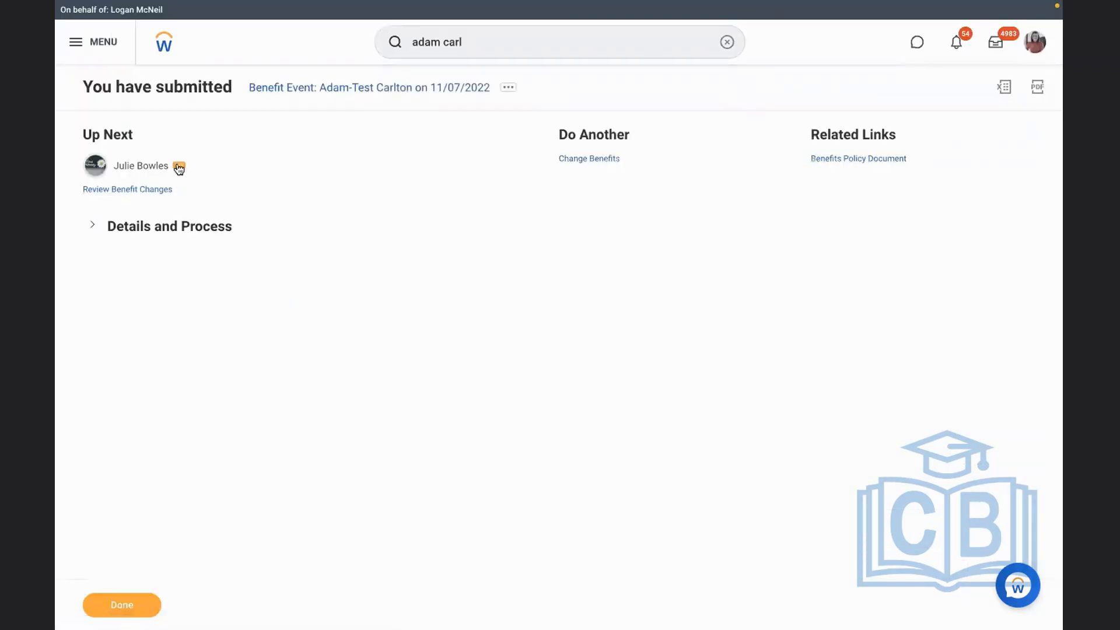
left_click(179, 168)
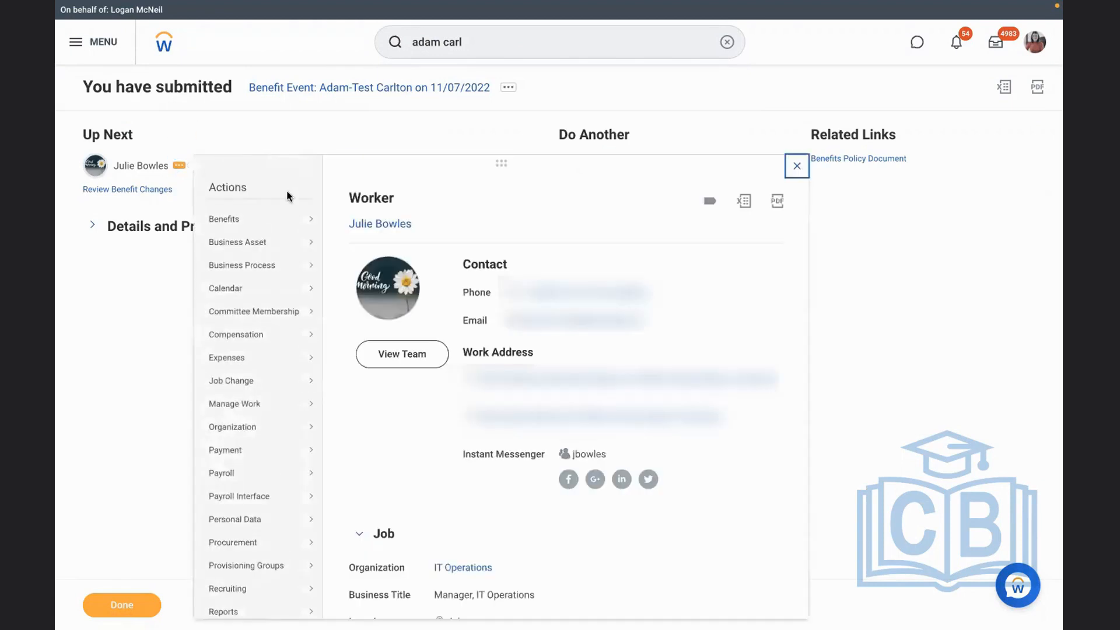
scroll(423, 430, "down", 5)
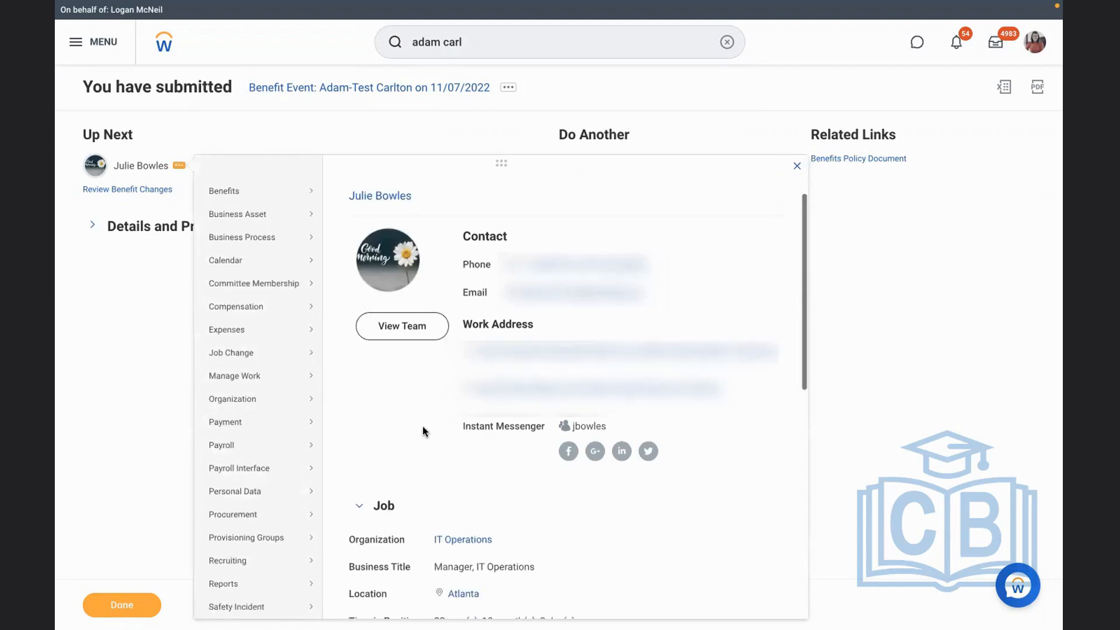
scroll(423, 430, "down", 5)
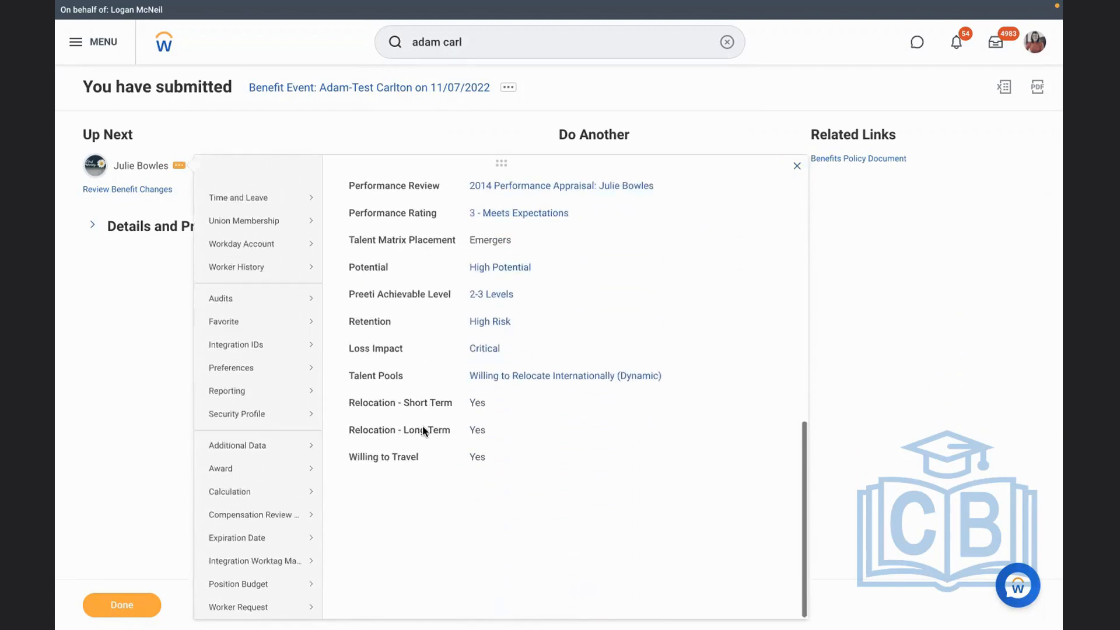
mouse_move(252, 415)
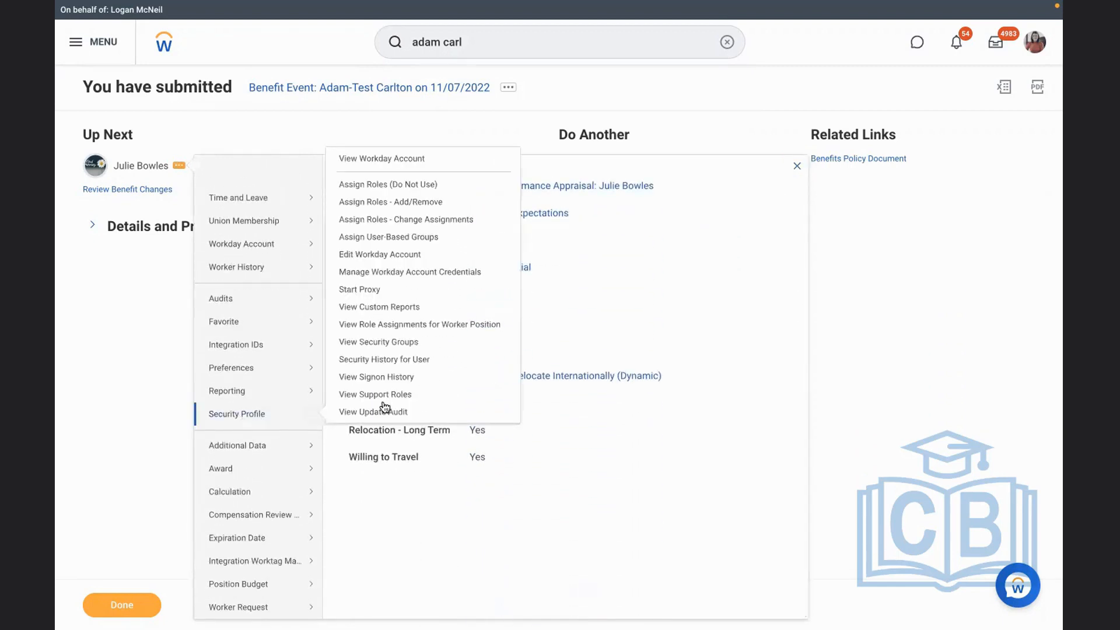
left_click(385, 292)
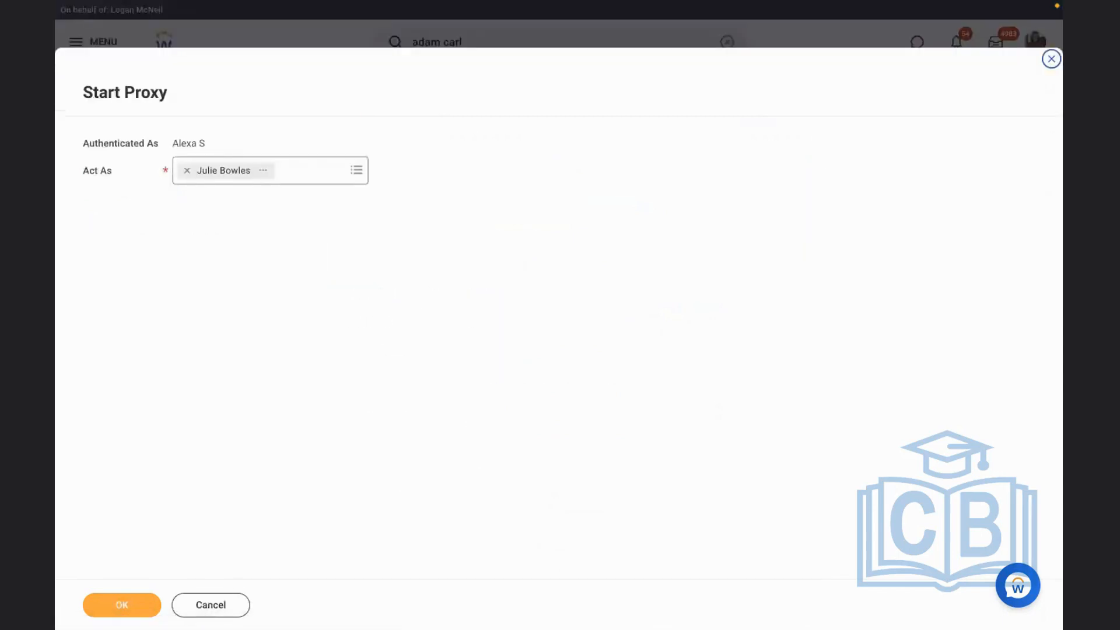
left_click(97, 606)
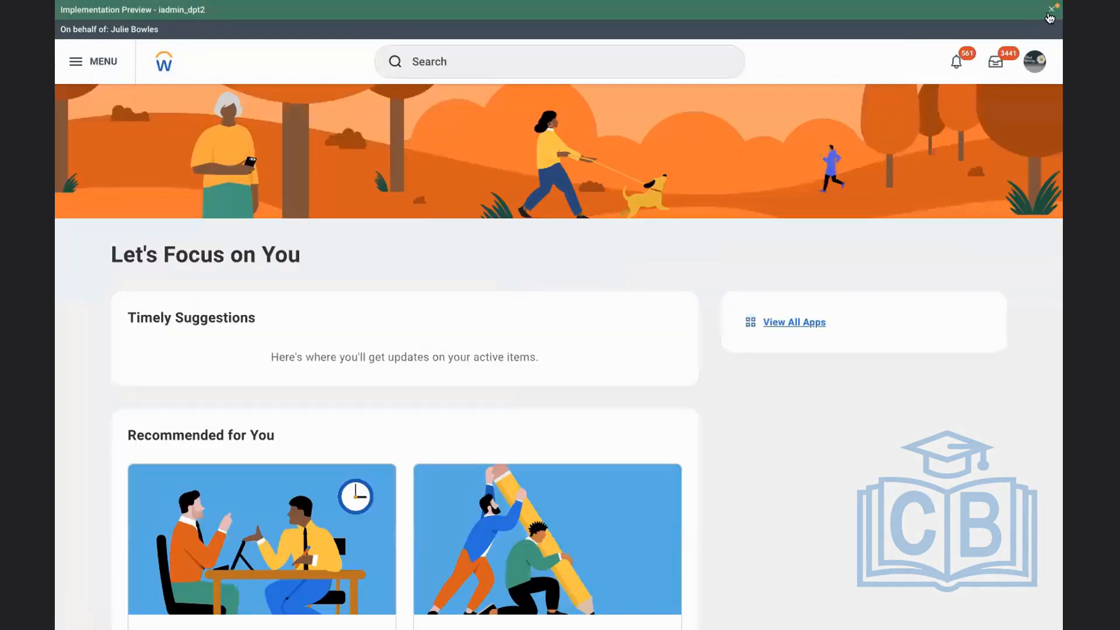
Dismiss the preview banner and approve the employee's 11/07/2022 benefit event from the reviewer's inbox
left_click(1050, 10)
left_click(995, 42)
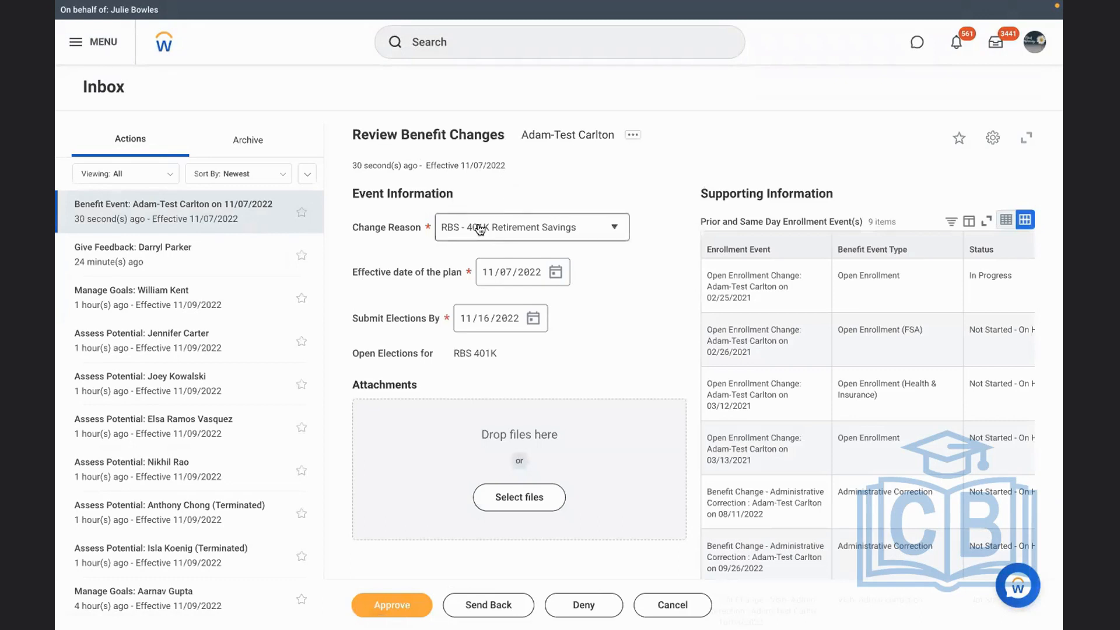
left_click(385, 604)
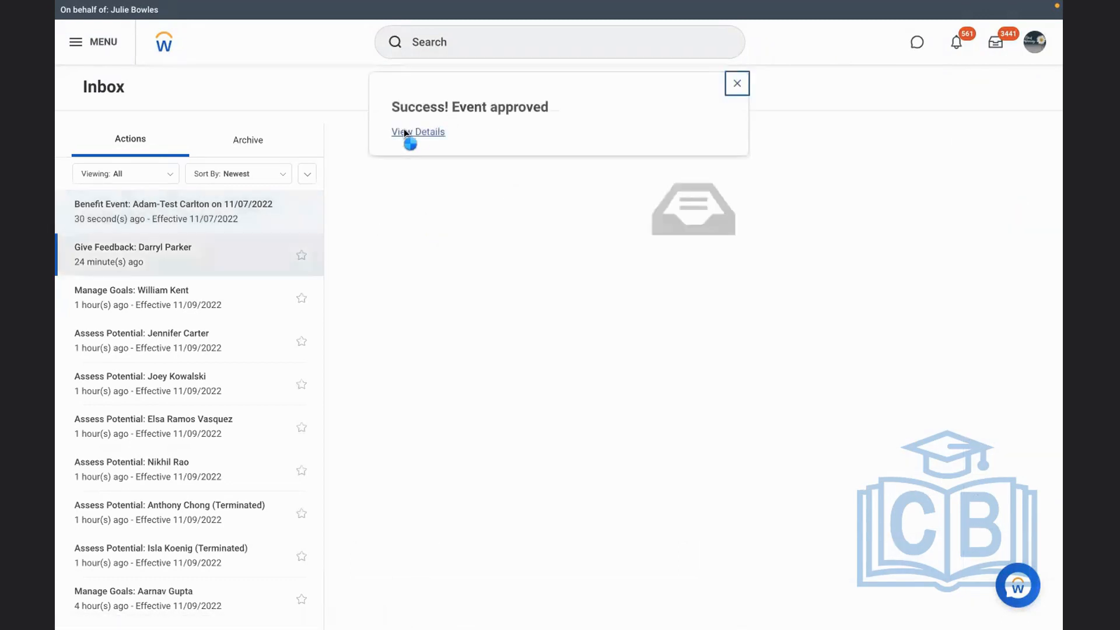
View the approved event's details and examine its process history, including the Change Benefit Elections steps
left_click(398, 133)
left_click(131, 238)
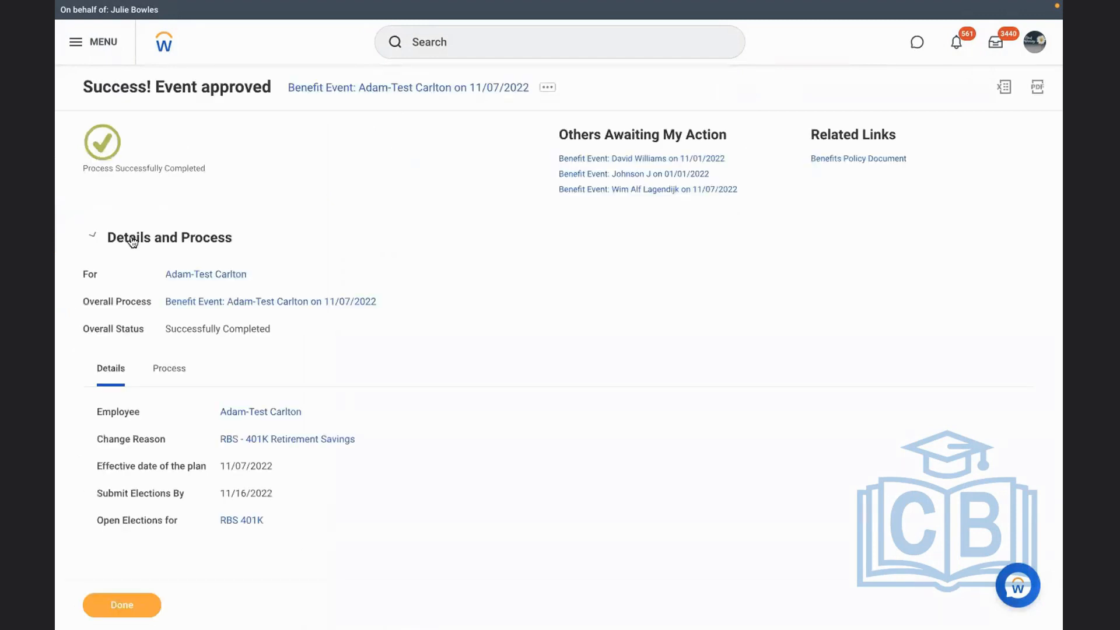
left_click(169, 376)
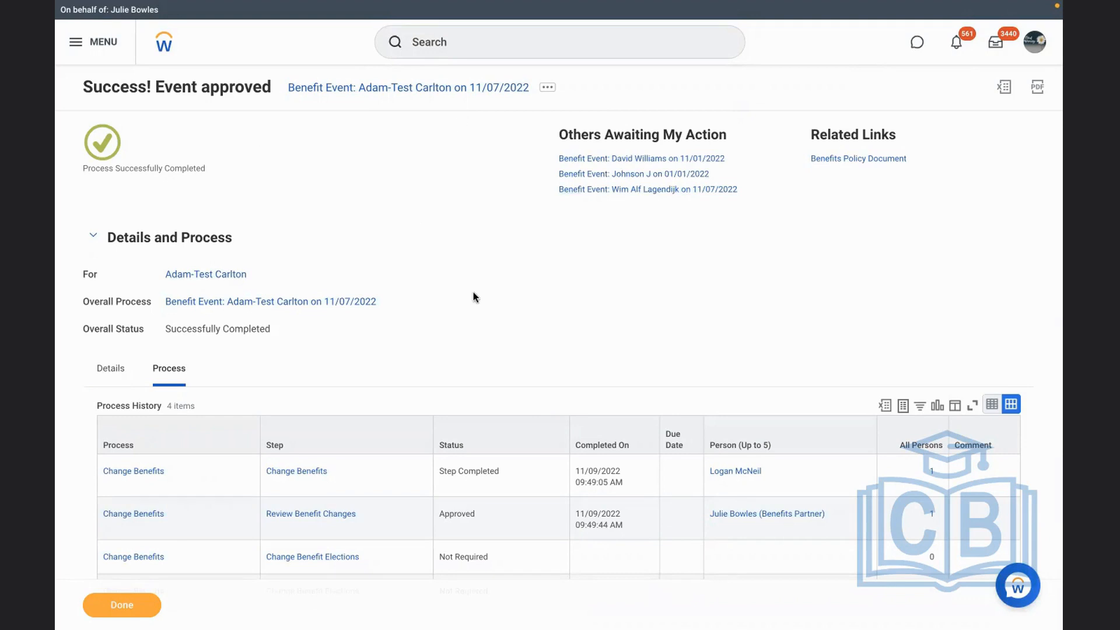
scroll(473, 294, "down", 2)
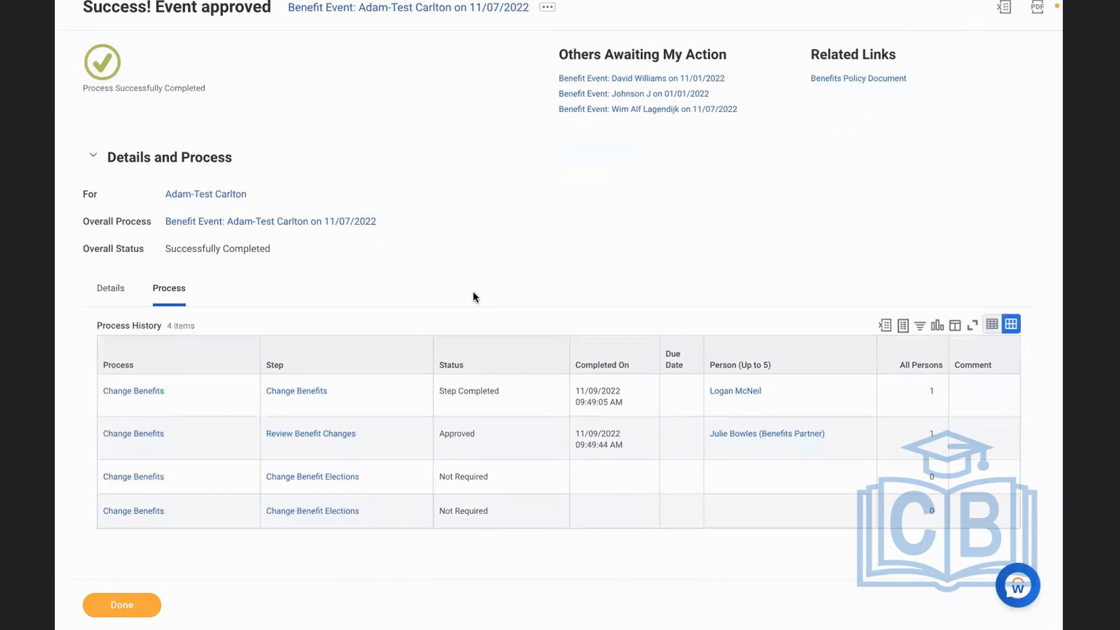
left_click(585, 486)
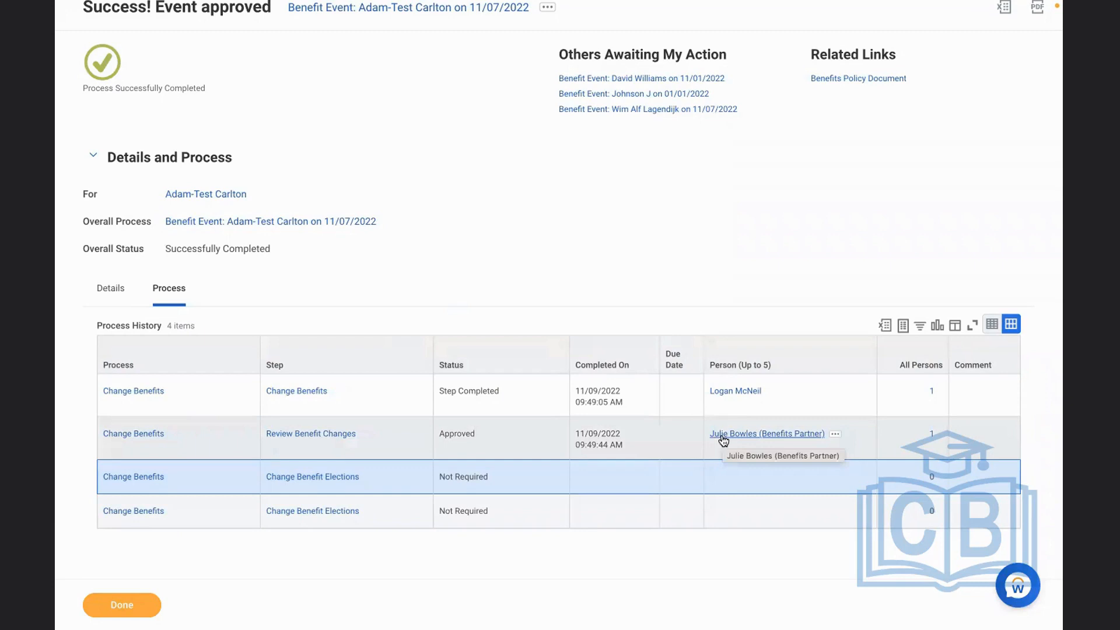
Open the employee's profile from the event and check the benefit plan, coverage and beneficiaries listed there
left_click(195, 193)
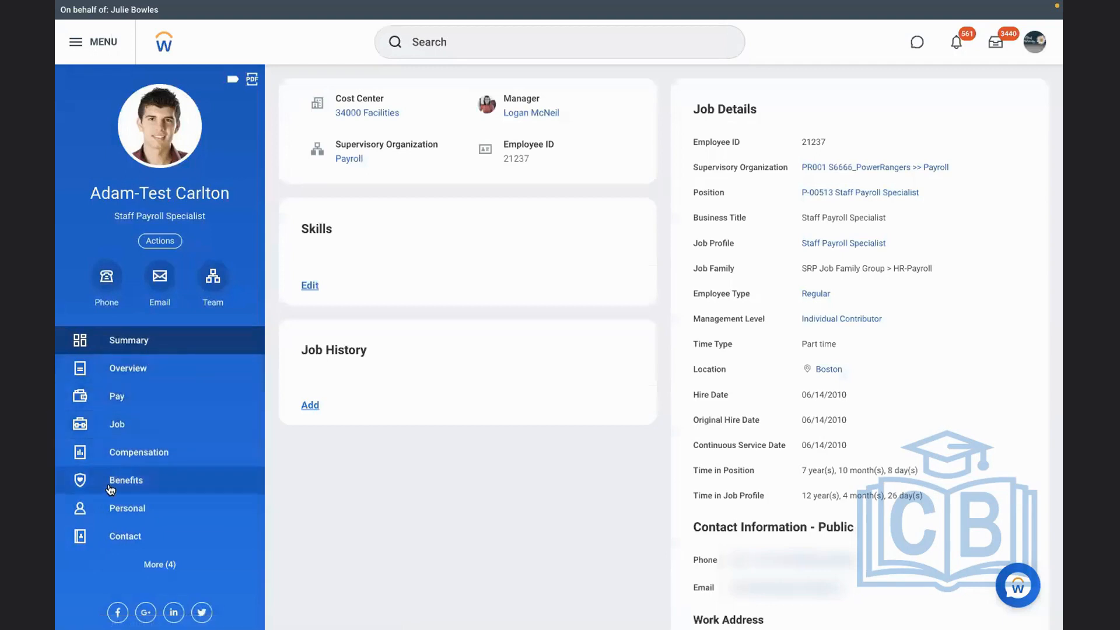
left_click(110, 487)
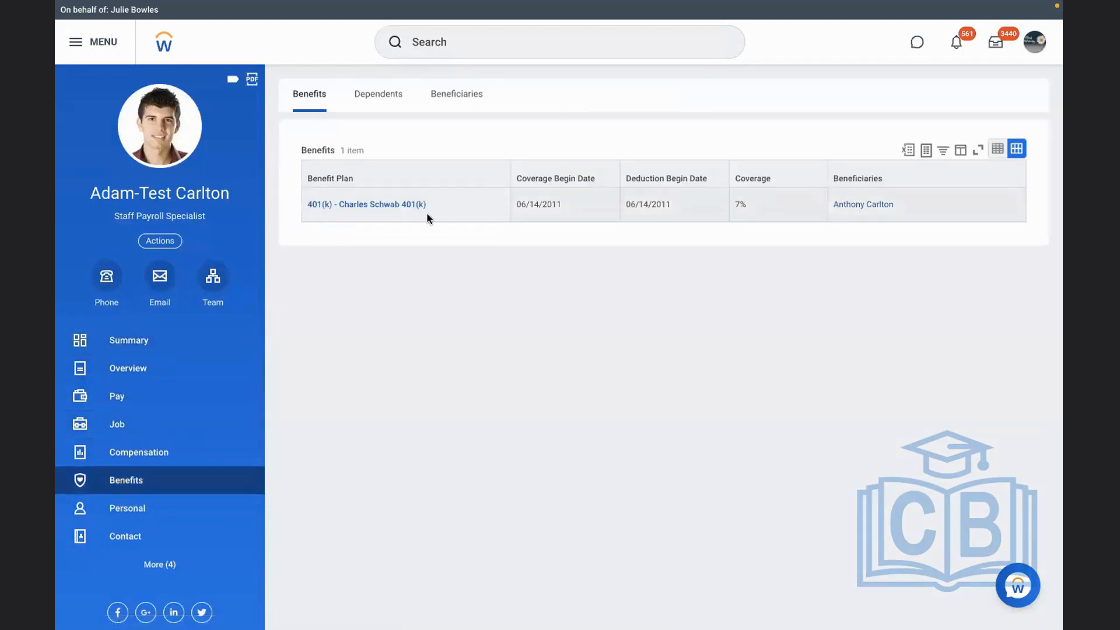
left_click(782, 198)
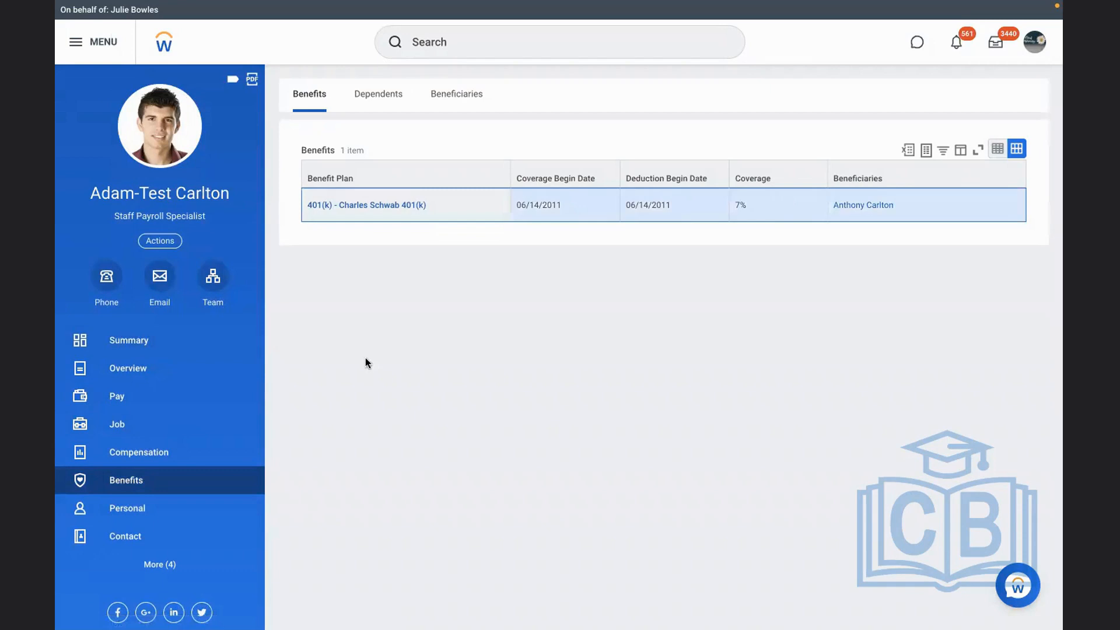
View the employee's job information and check which job change actions are available for the worker
left_click(129, 424)
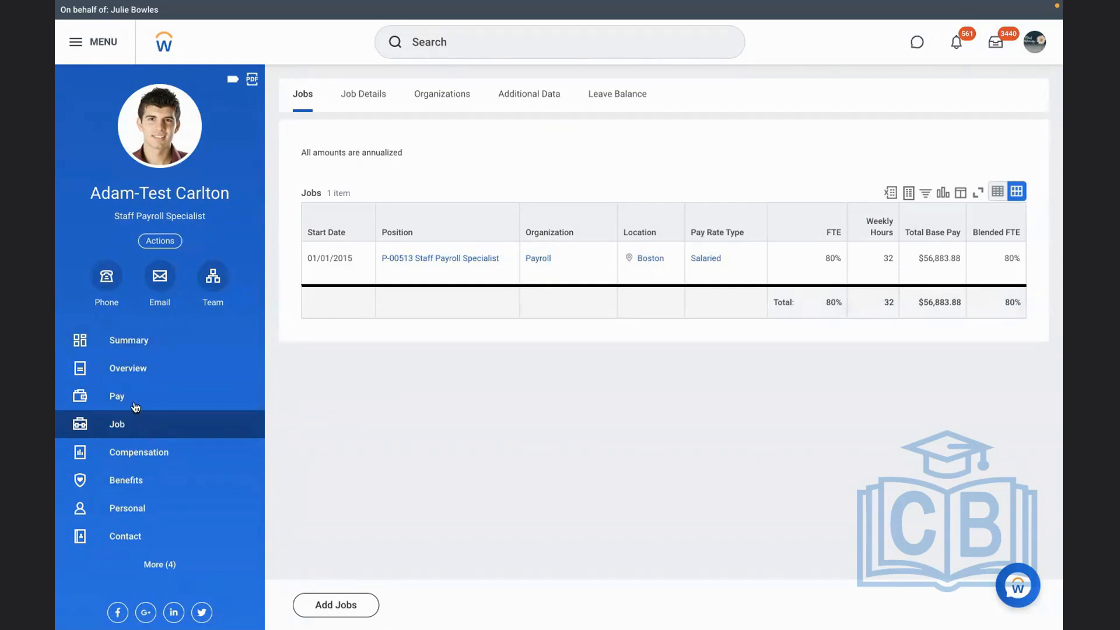
left_click(159, 242)
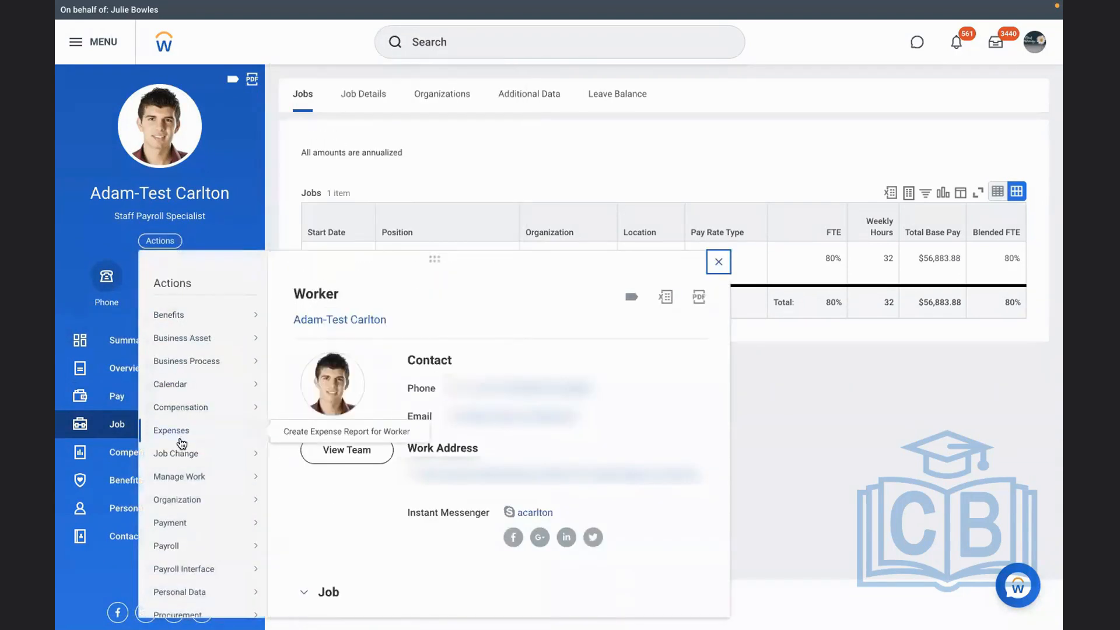
mouse_move(190, 456)
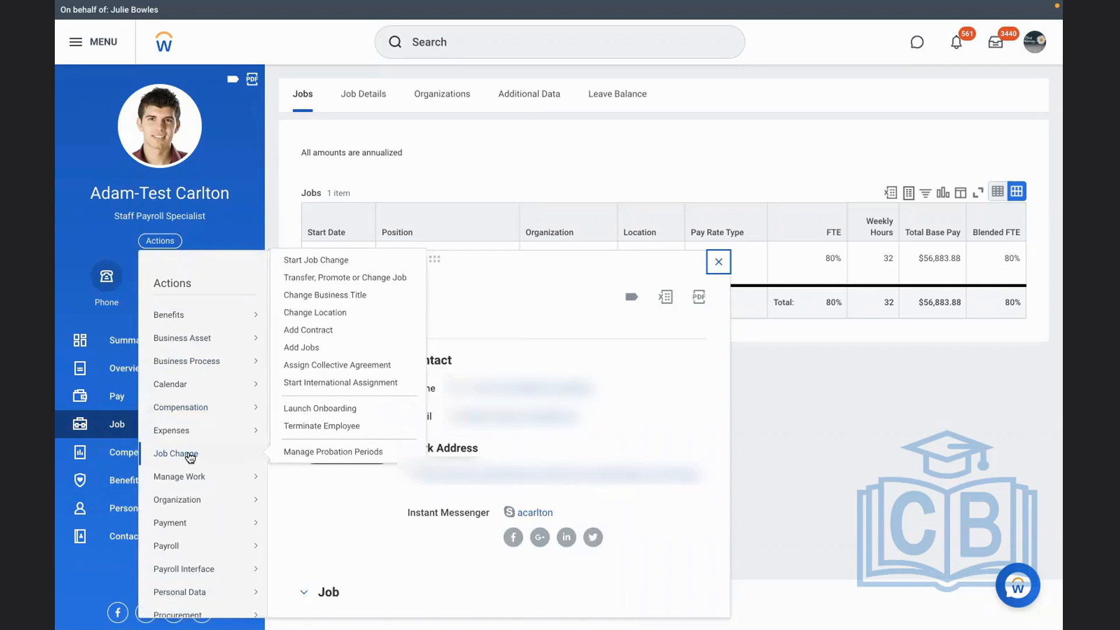
Search for the Start Proxy task and open it
left_click(510, 46)
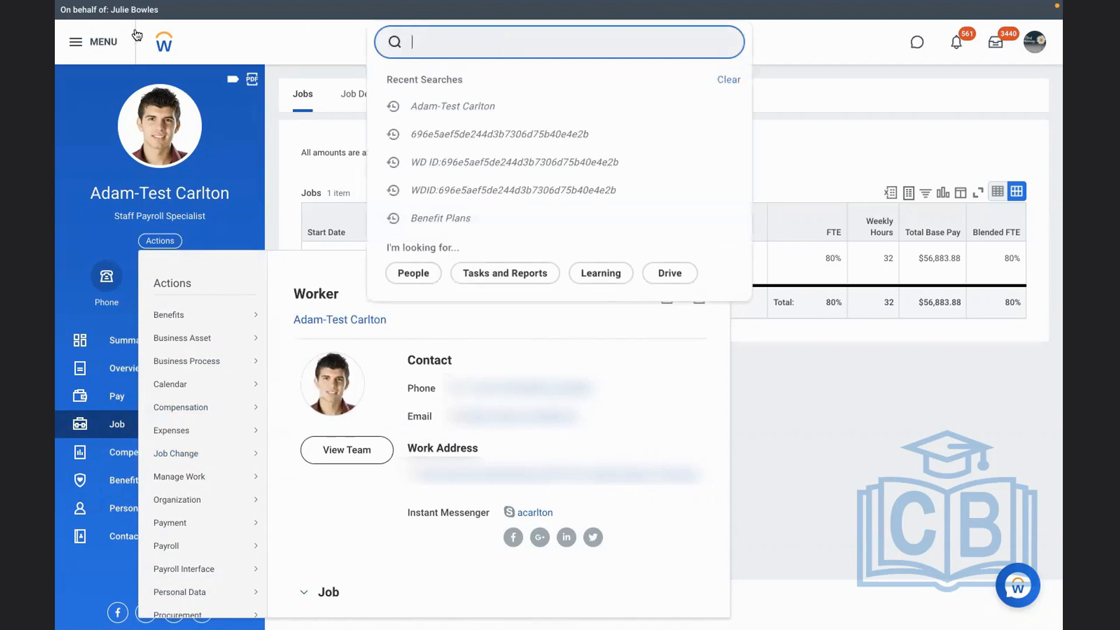
type("s")
key("BackSpace")
type("pr")
key("BackSpace")
key("BackSpace")
key("BackSpace")
type("s")
key("BackSpace")
left_click(470, 80)
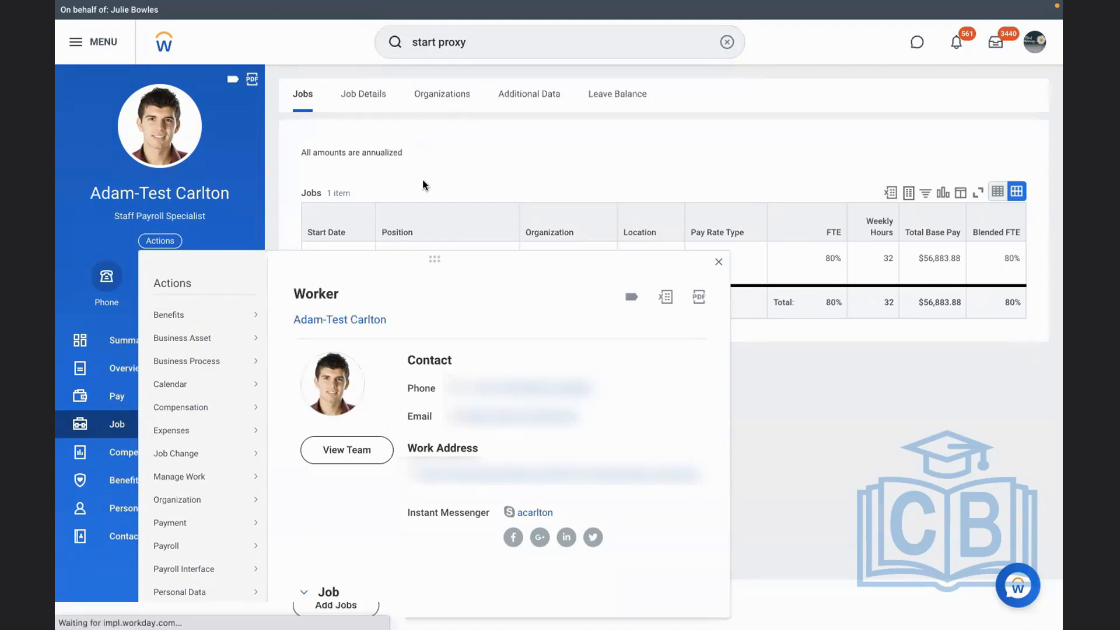
Start a proxy session as the HR Officer from Executive Management and dismiss the implementation preview banner
left_click(305, 169)
type("logan")
key("Return")
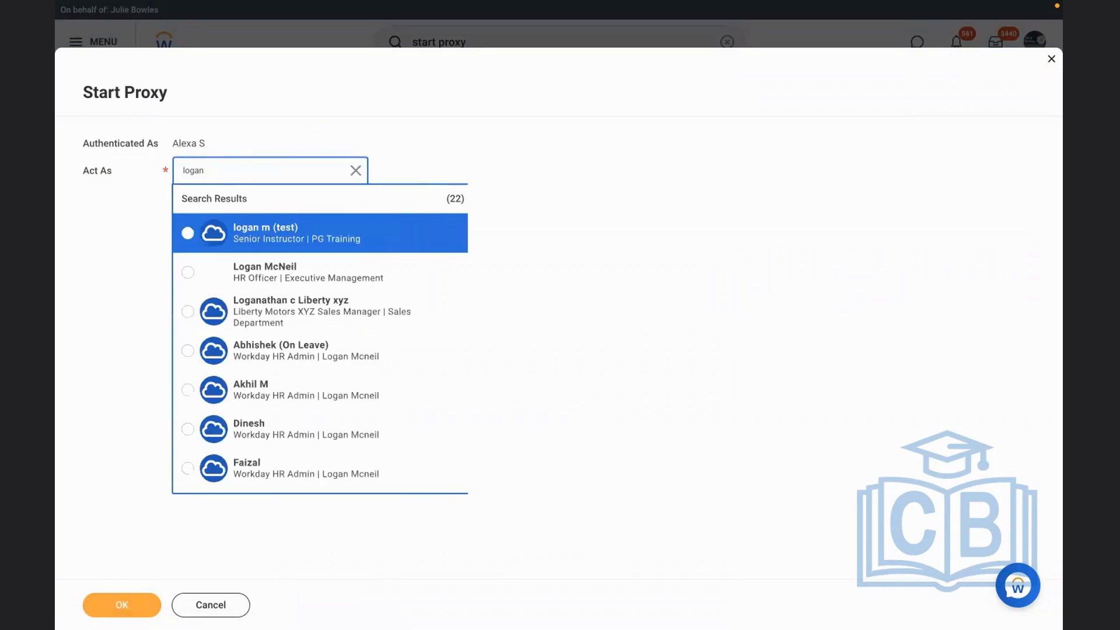
left_click(264, 270)
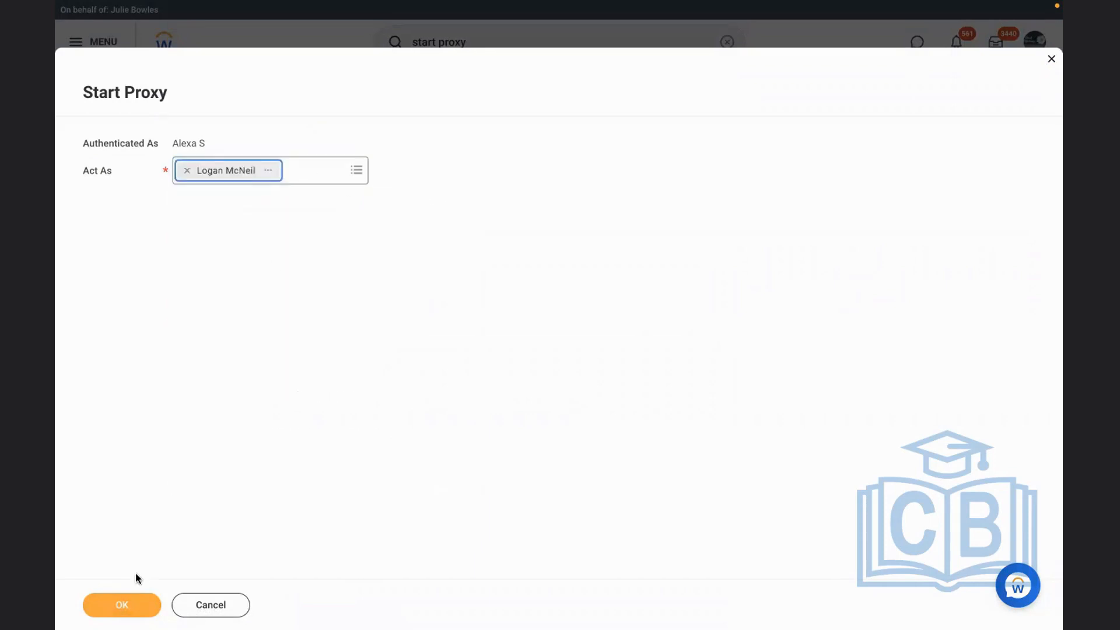
left_click(114, 607)
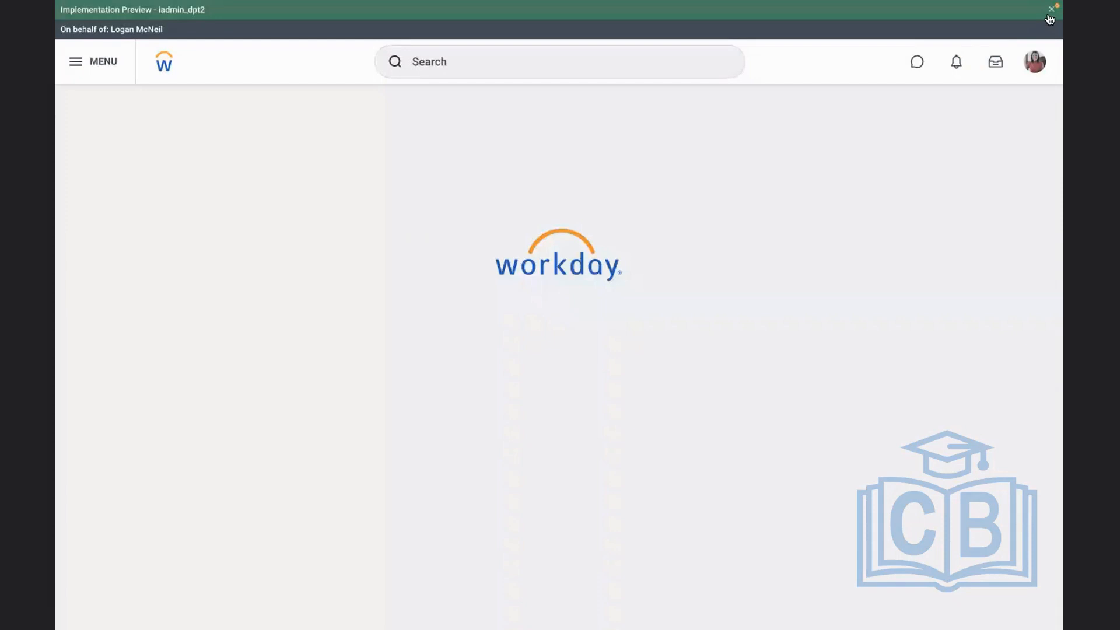
left_click(1049, 16)
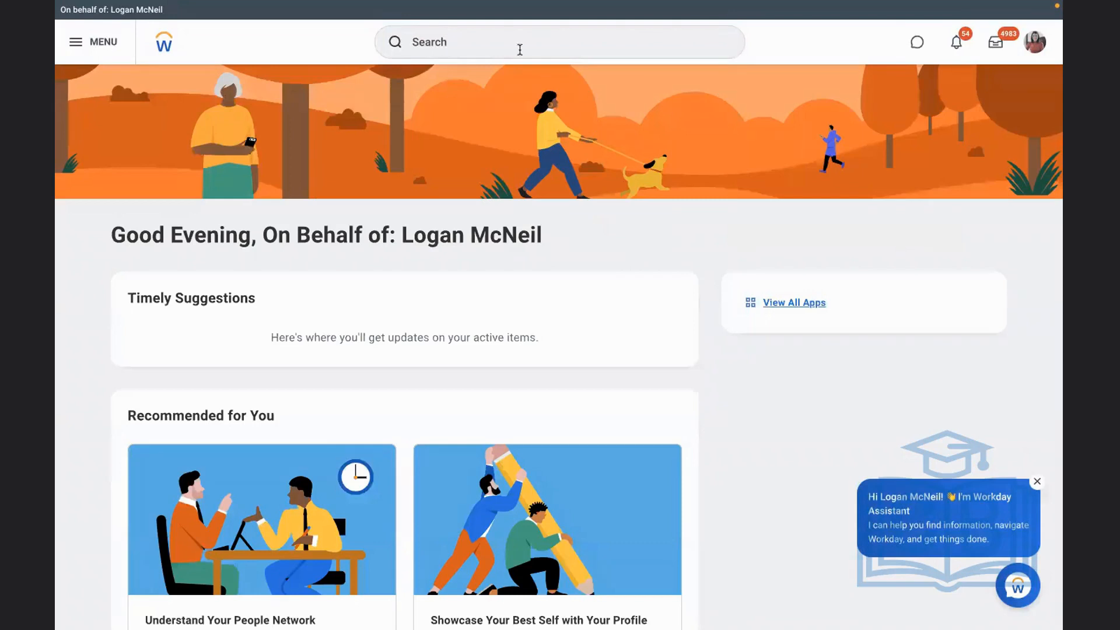
Reopen the test employee's profile from the recent searches and display the worker history in the job section
left_click(519, 49)
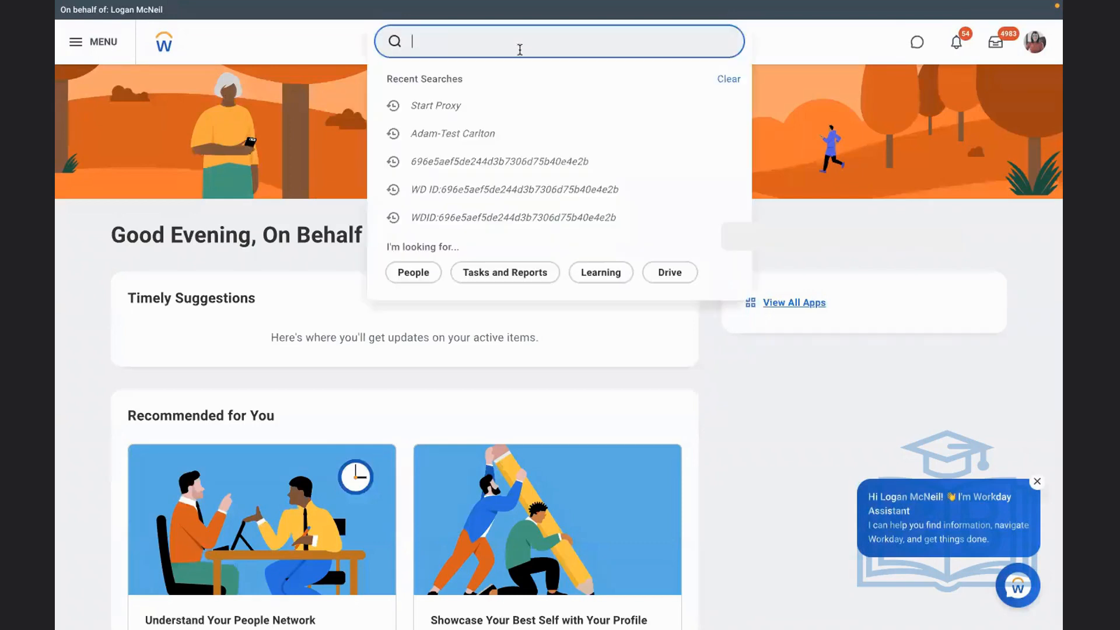
left_click(465, 126)
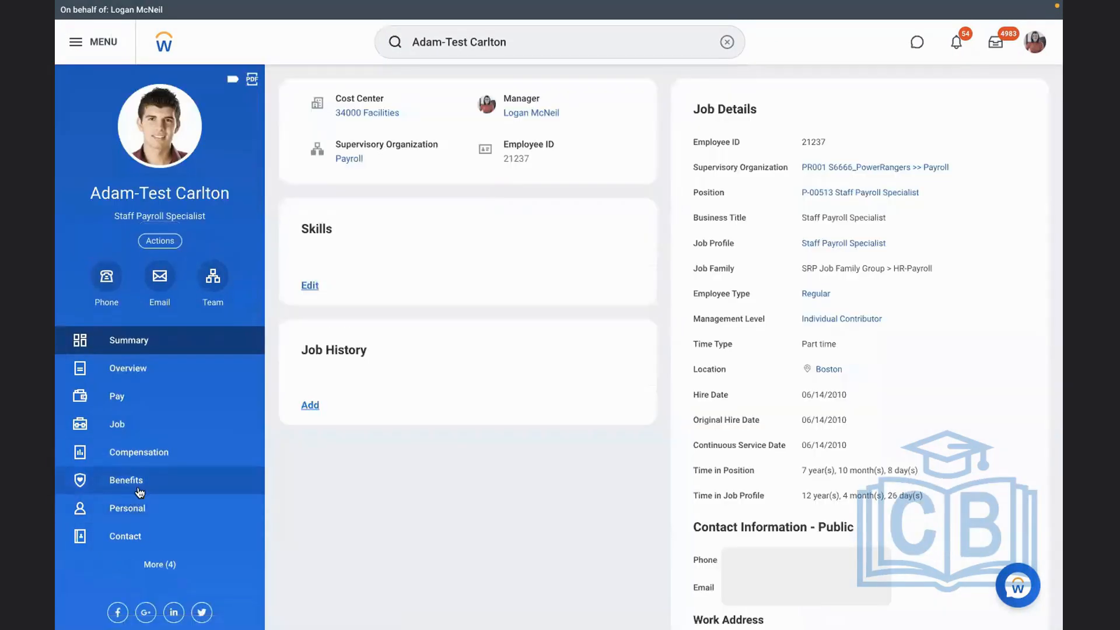
left_click(140, 493)
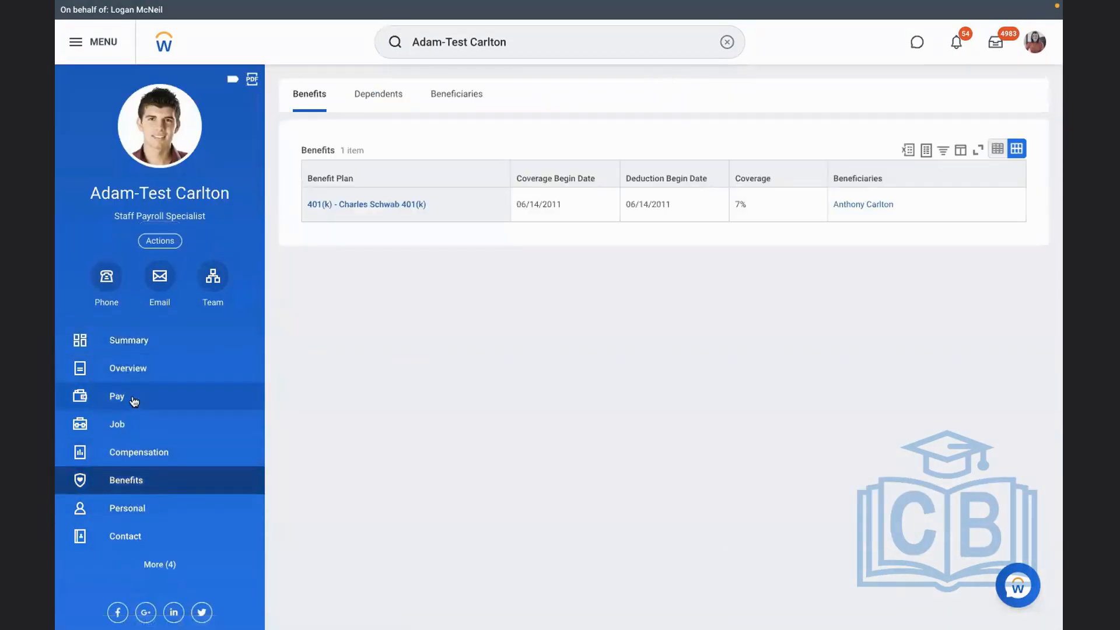
left_click(131, 430)
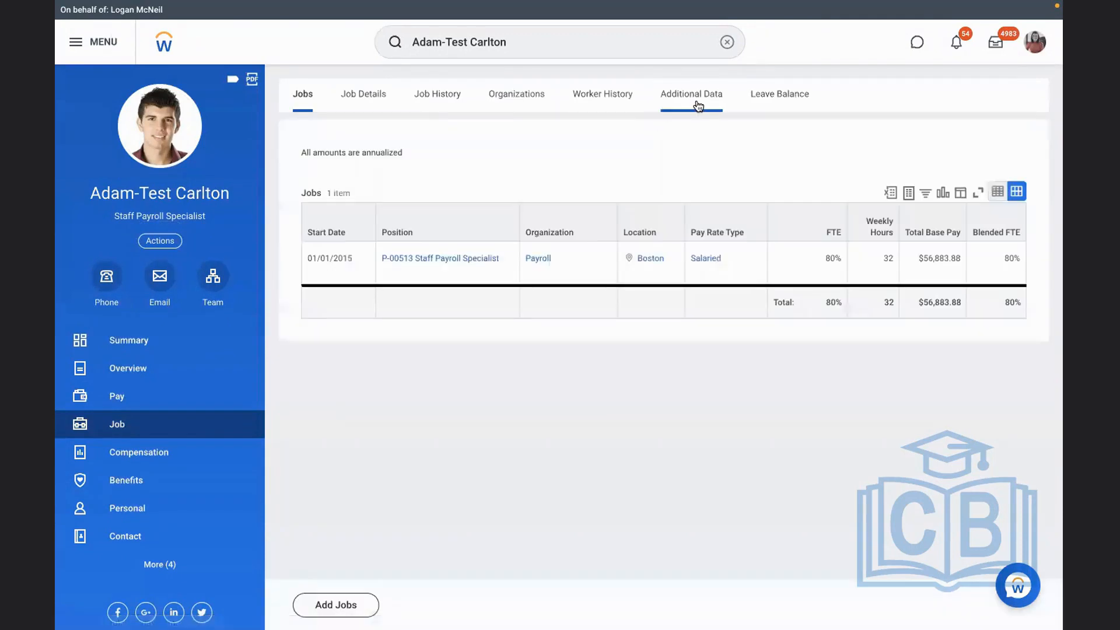
left_click(600, 105)
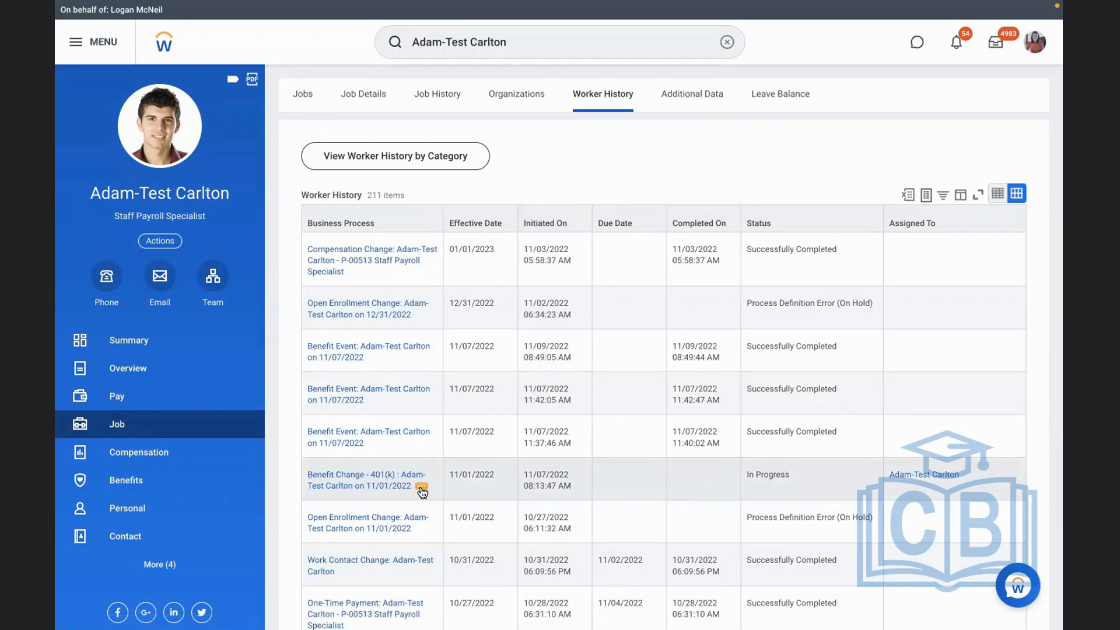
Open the employee's in-progress 401(k) benefit change of 11/01/2022 and cancel its business process with the comment "test"
left_click(356, 485)
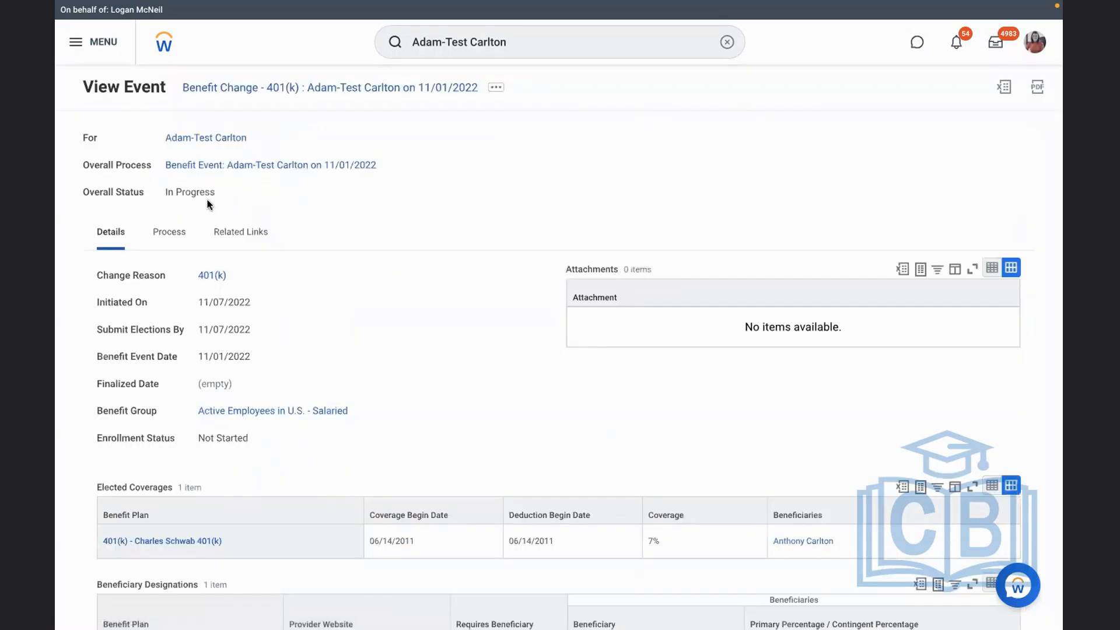
left_click(493, 91)
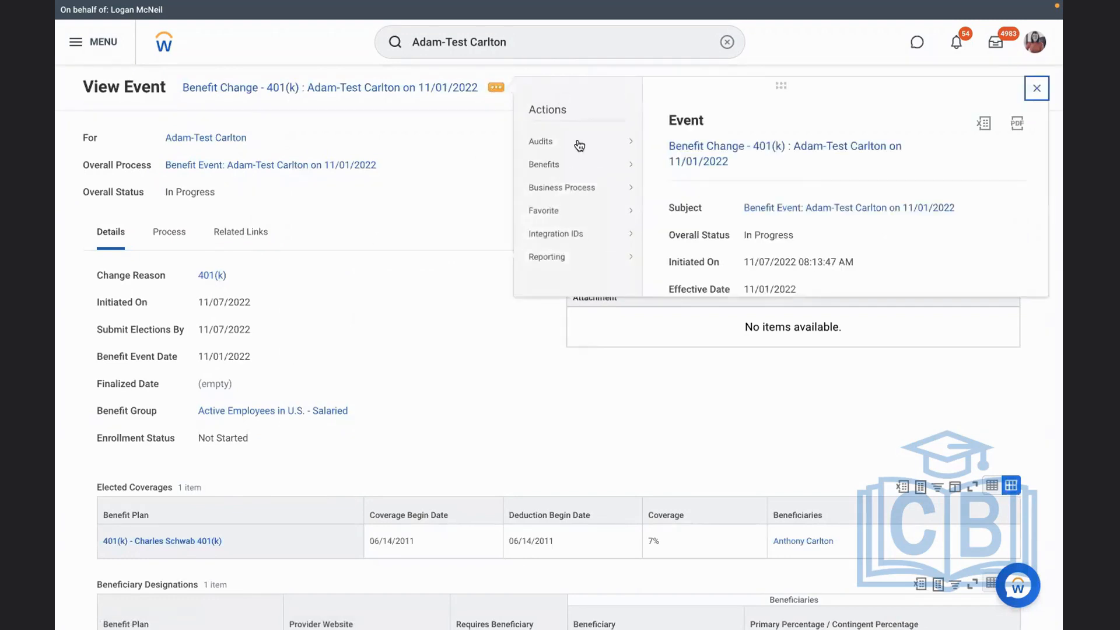
mouse_move(560, 175)
left_click(679, 191)
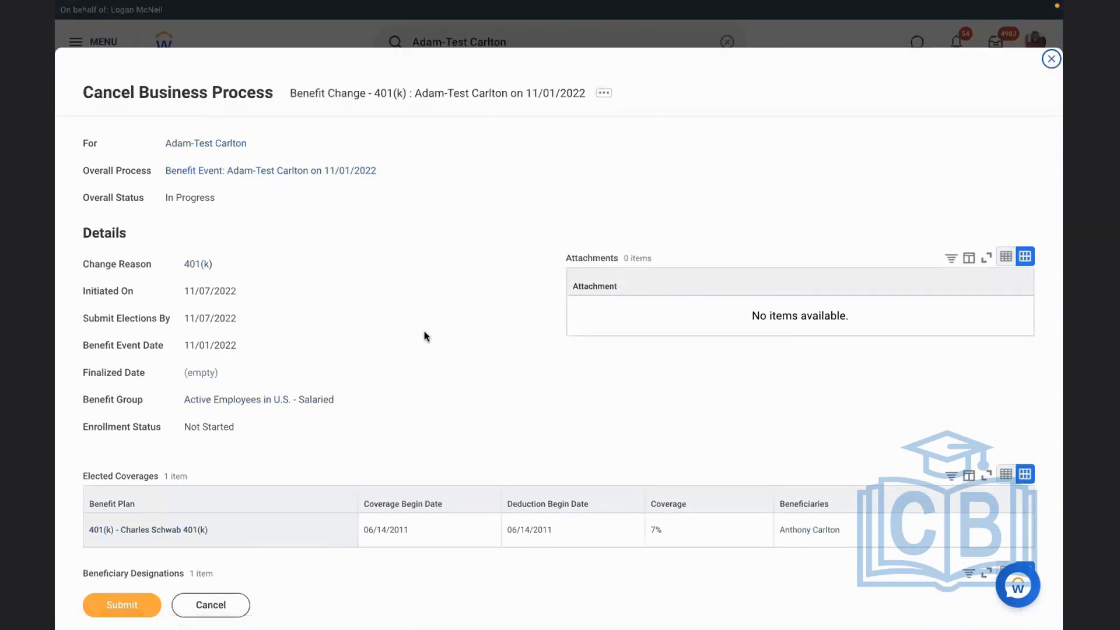
scroll(424, 331, "down", 1)
scroll(425, 330, "down", 4)
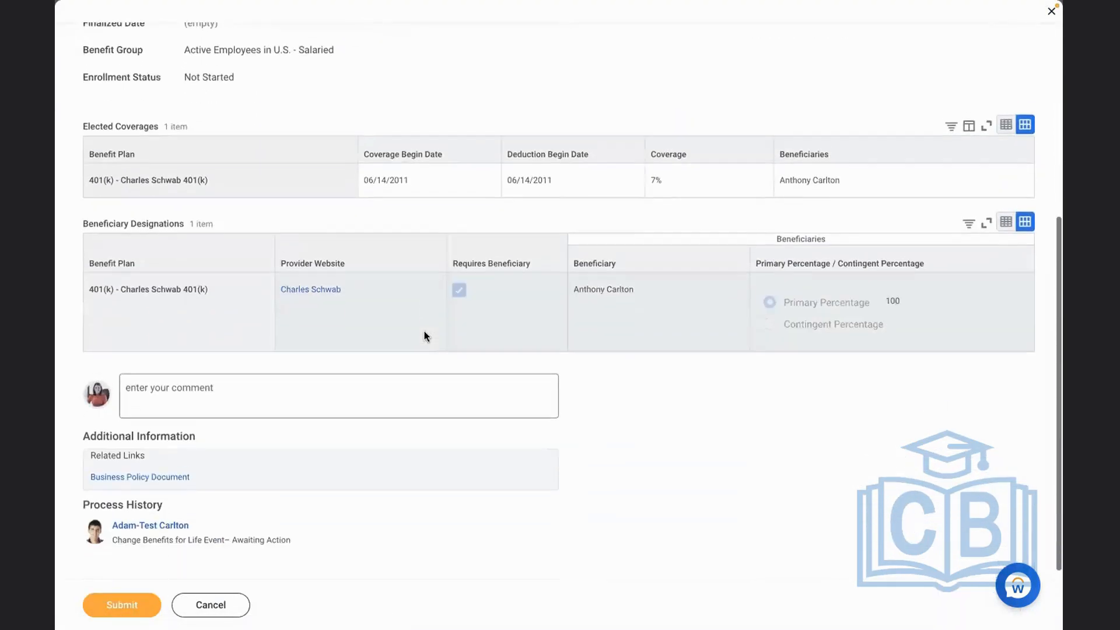
left_click(312, 395)
type("test")
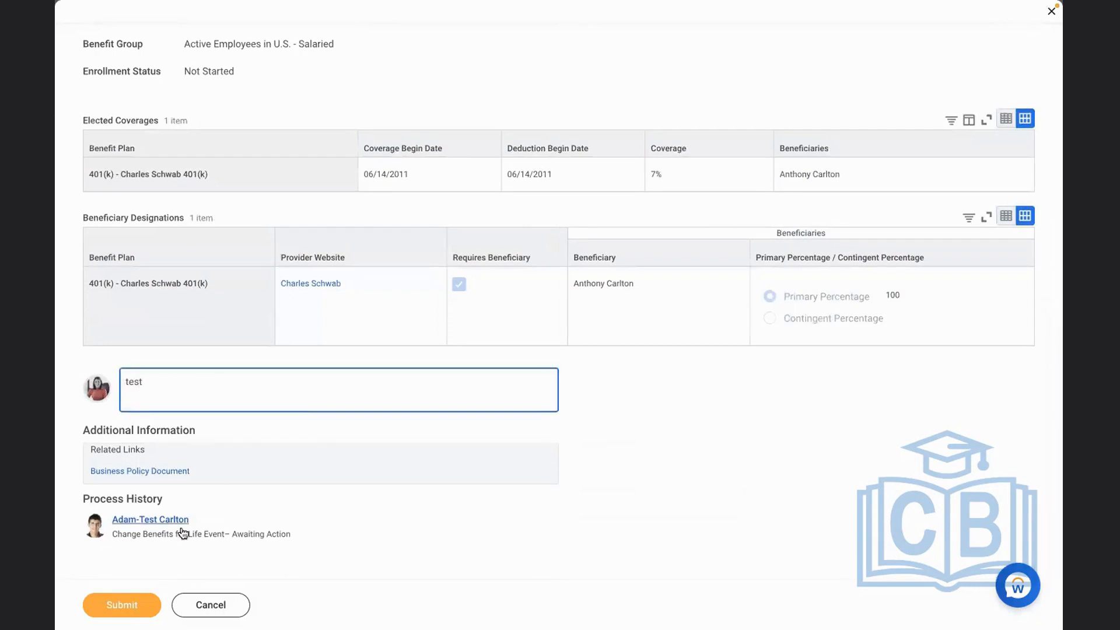
left_click(137, 604)
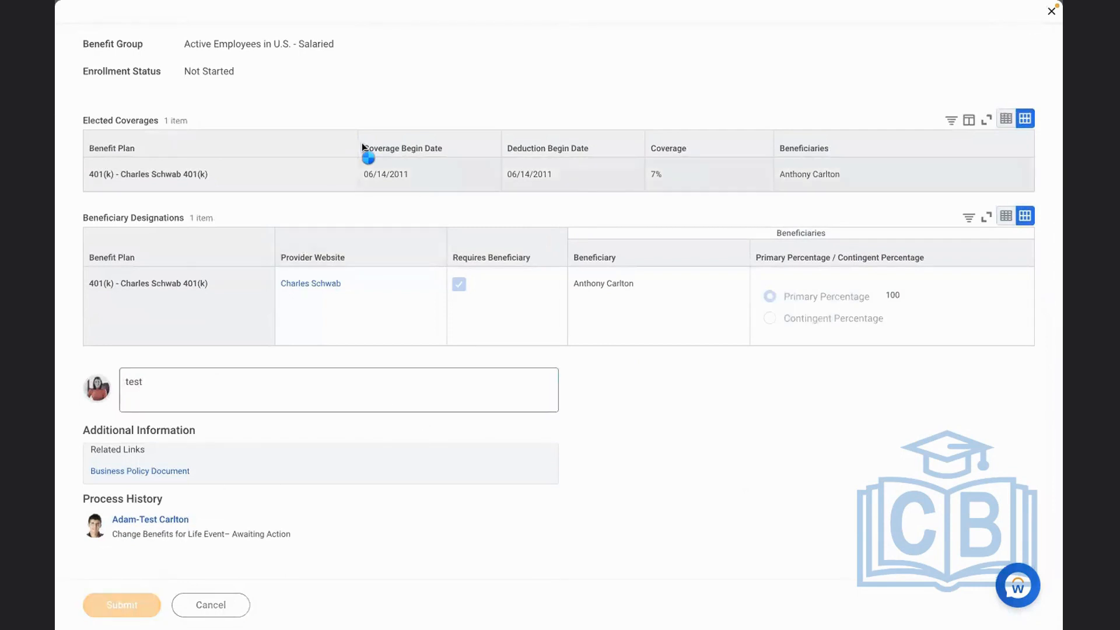
left_click(413, 132)
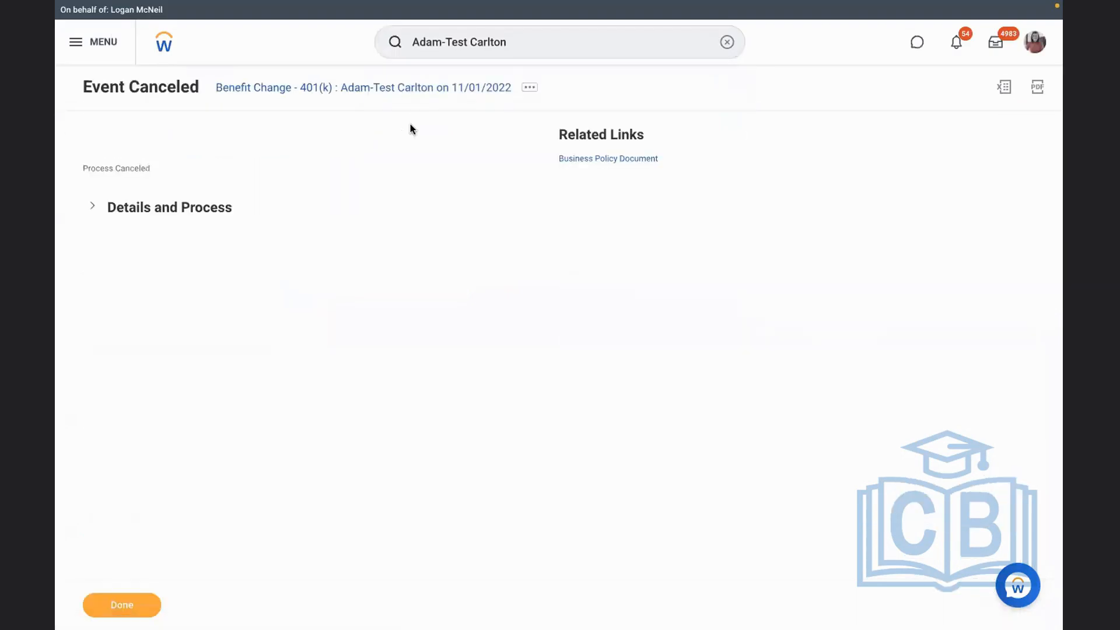
Expand the canceled event's details, start a proxy session as the test employee from there, and dismiss the preview banner
left_click(192, 209)
mouse_move(258, 244)
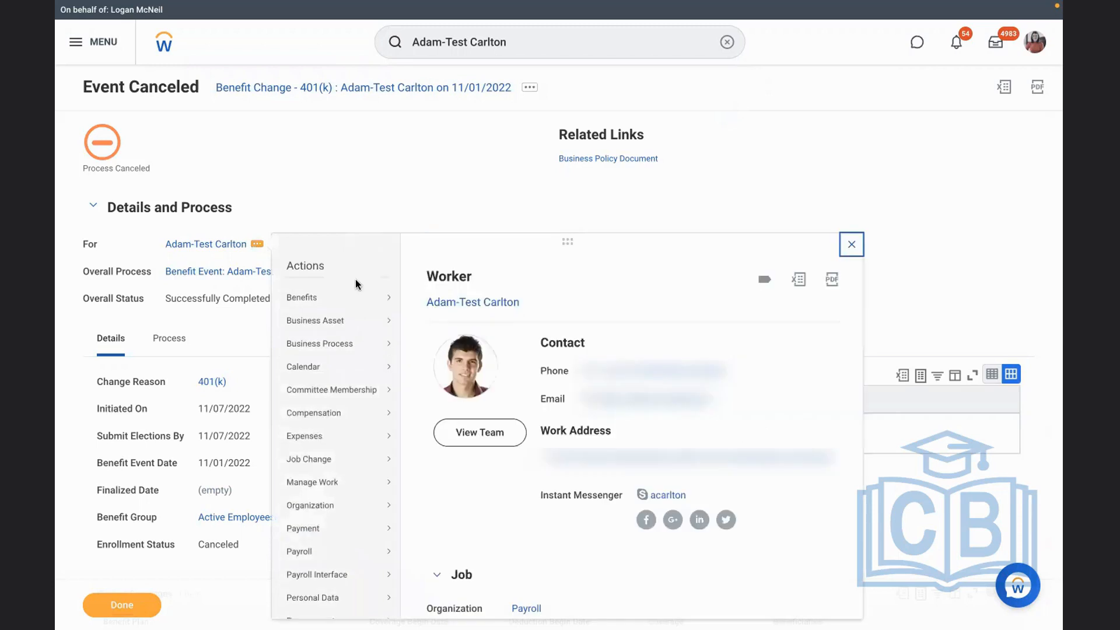
scroll(537, 527, "down", 3)
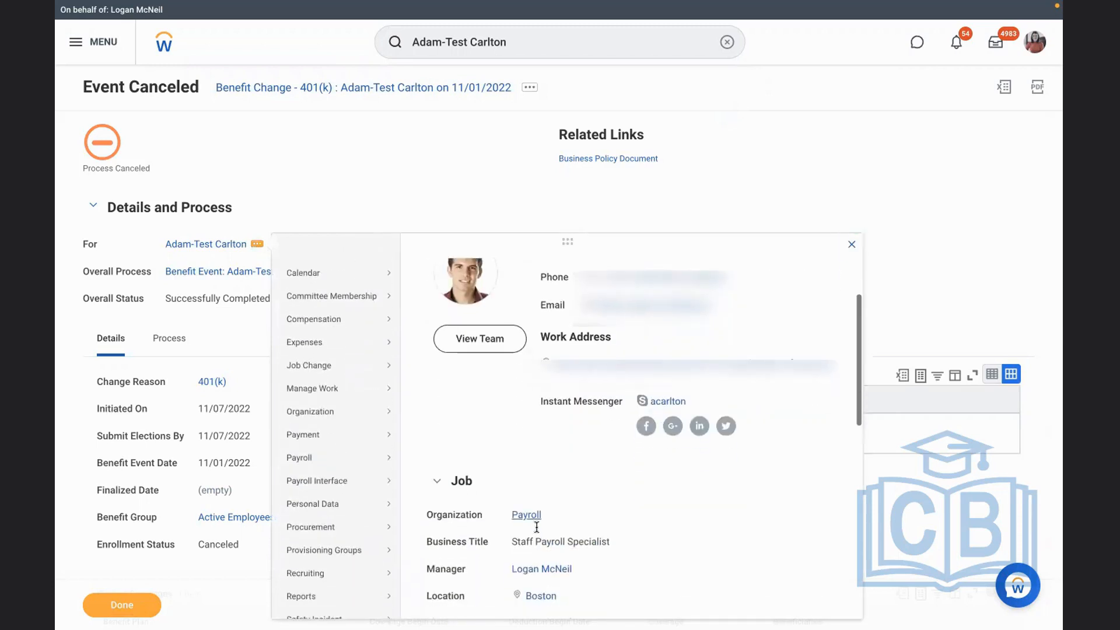
scroll(537, 526, "down", 5)
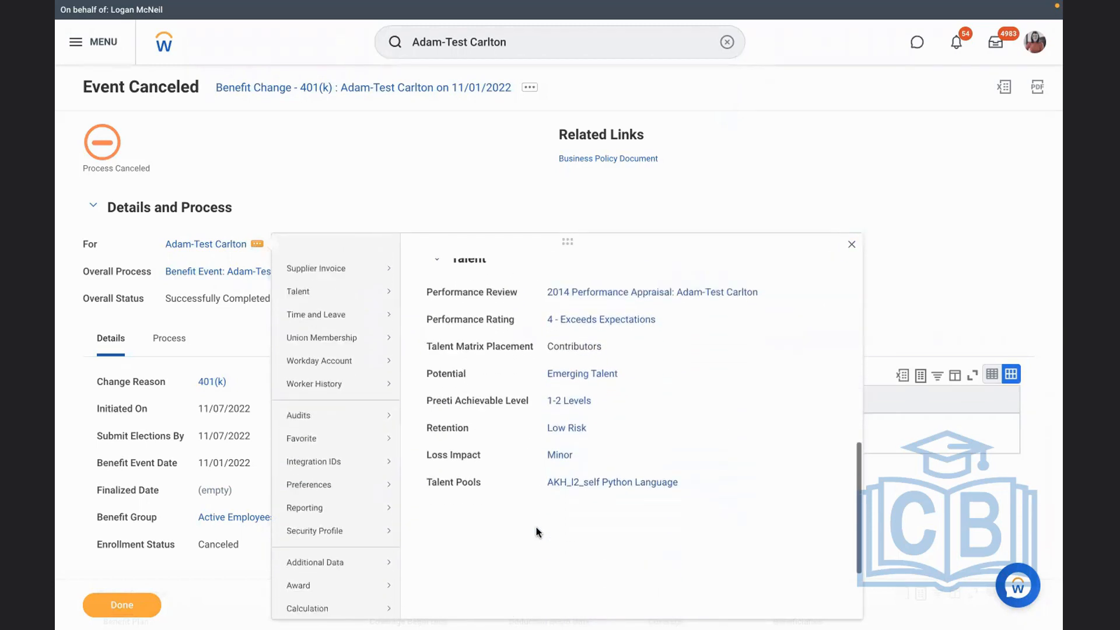
mouse_move(367, 437)
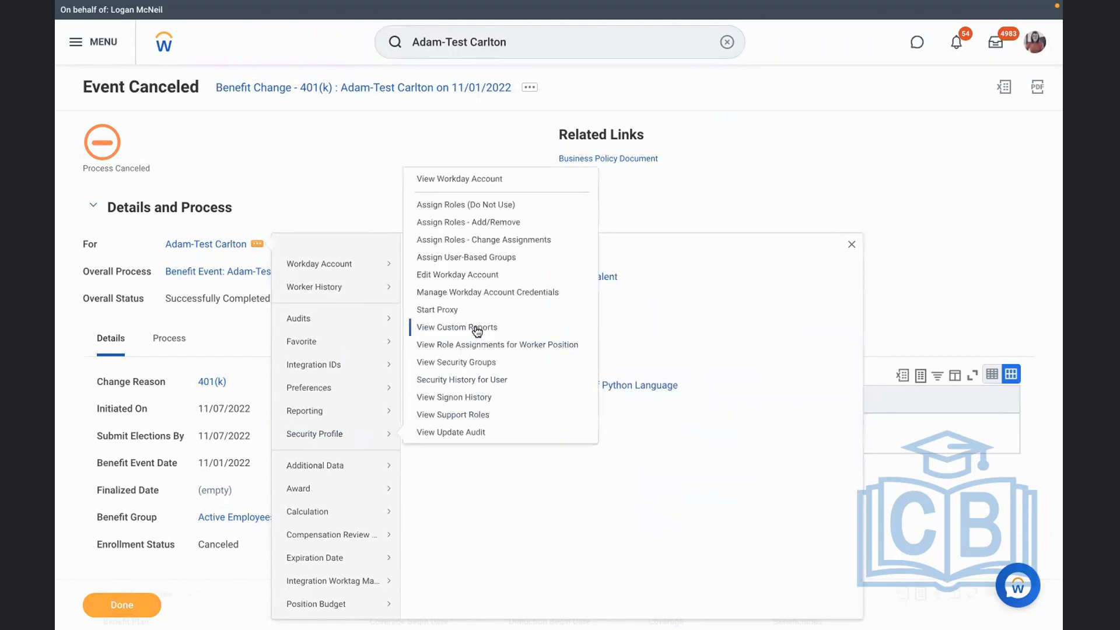
left_click(441, 309)
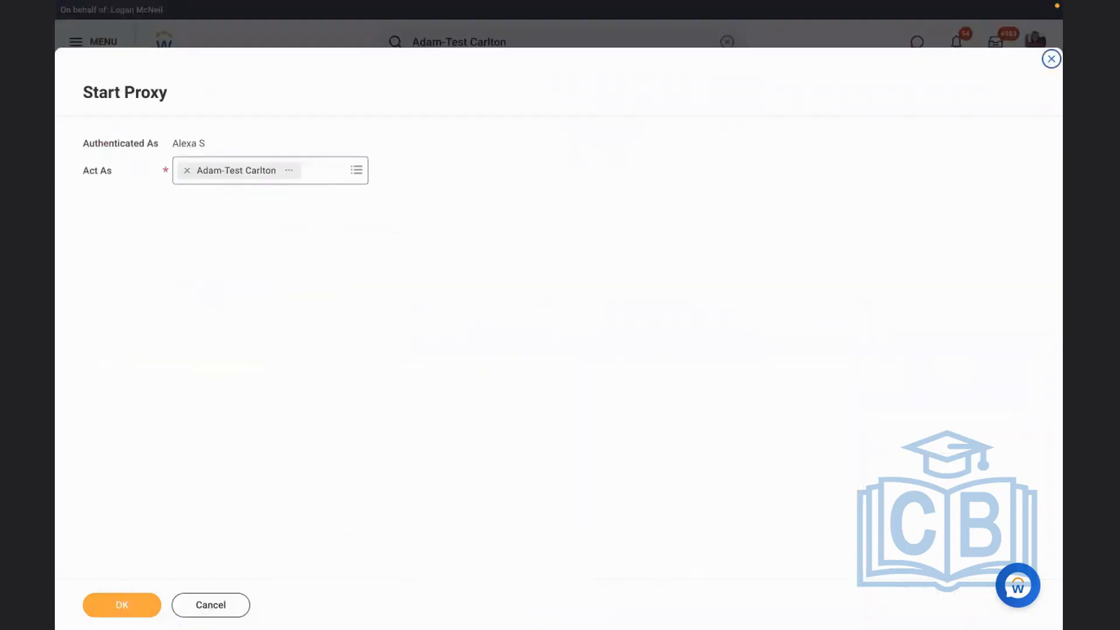
left_click(116, 605)
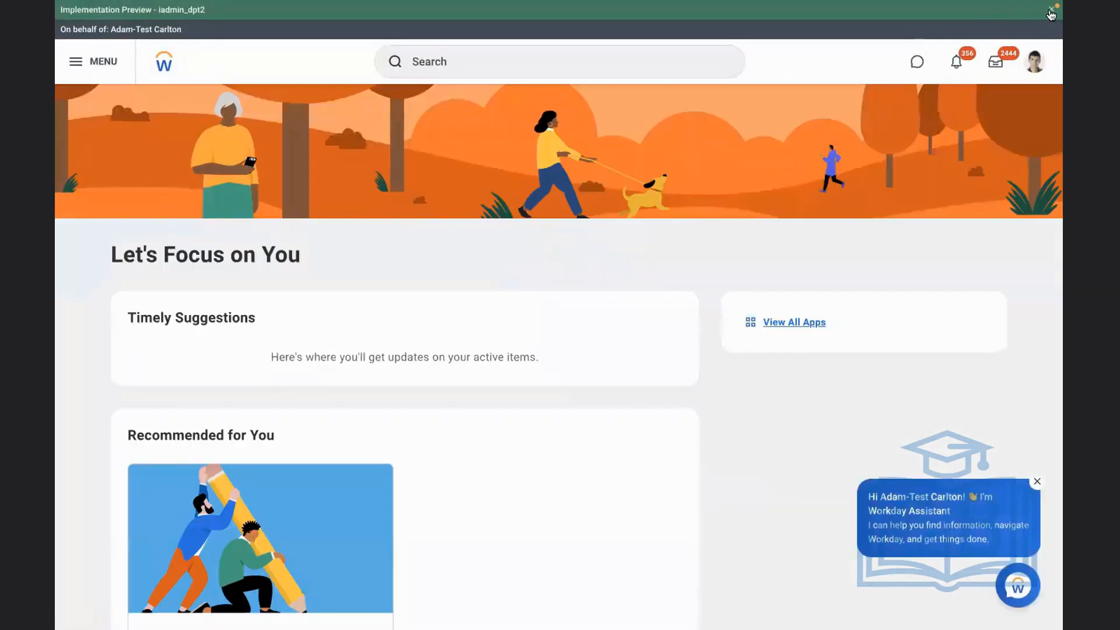
left_click(1052, 9)
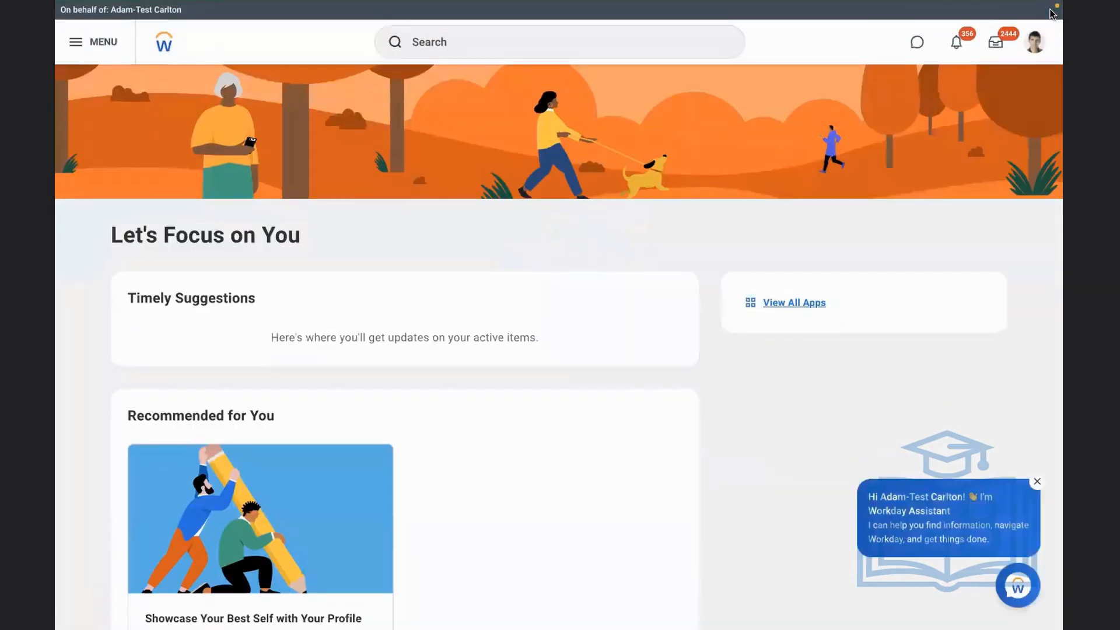
Open the employee's inbox, return to the home page without the preview banner, and look through the available apps
left_click(996, 45)
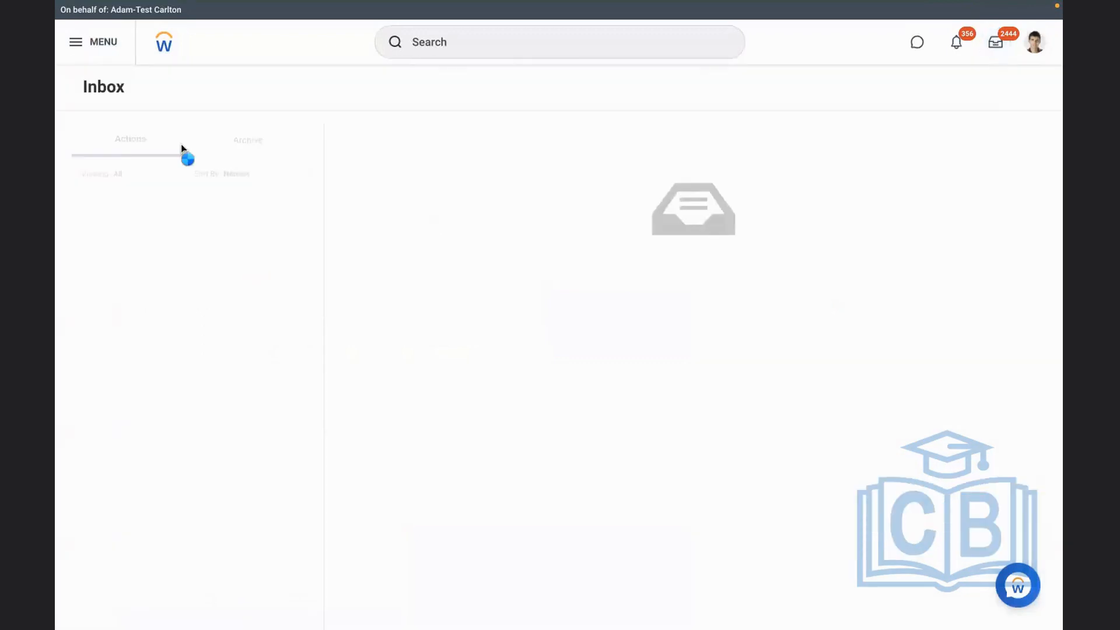
left_click(159, 51)
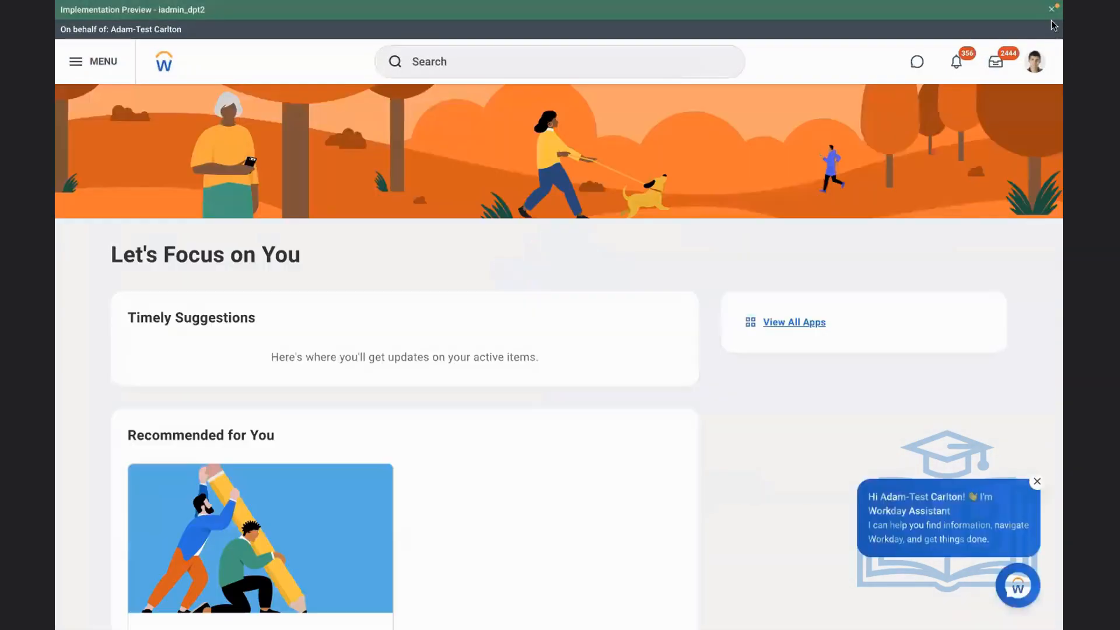
left_click(1052, 8)
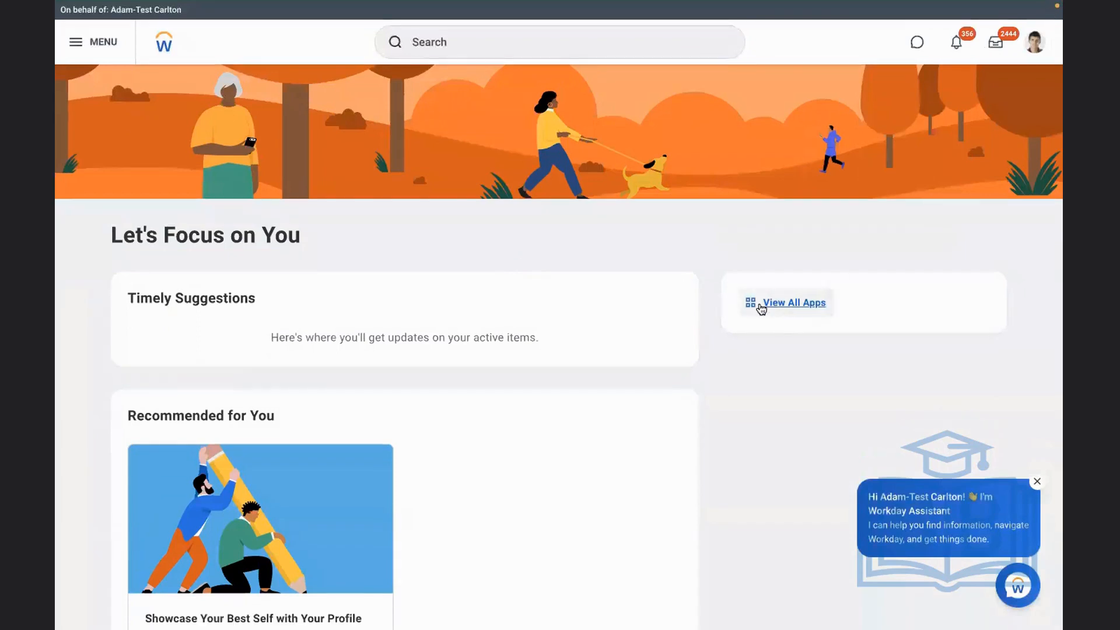
left_click(760, 303)
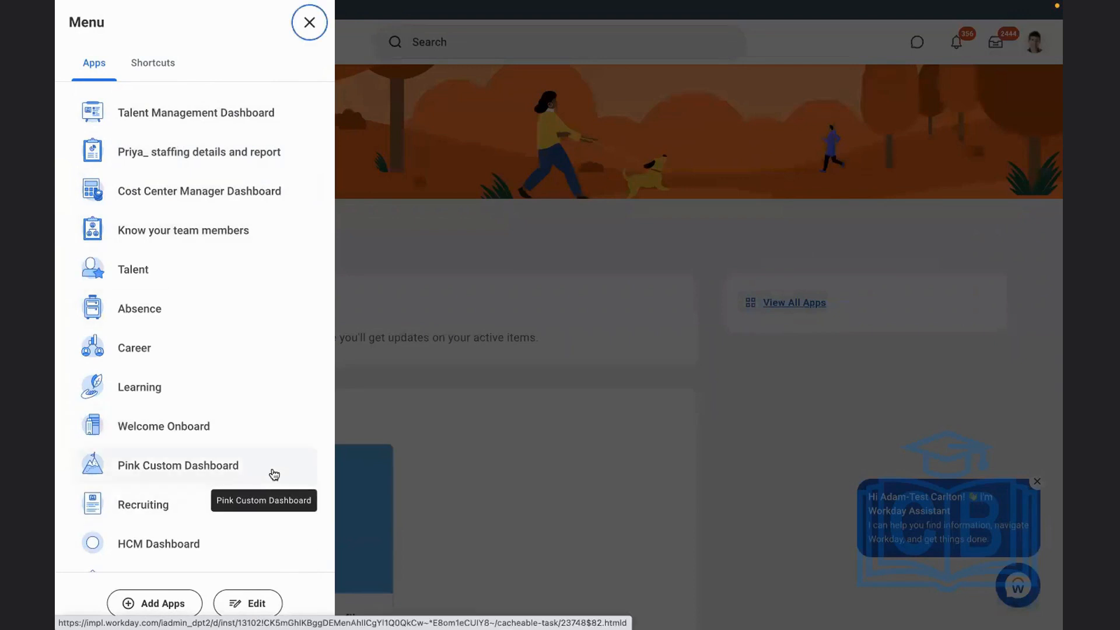
left_click(478, 442)
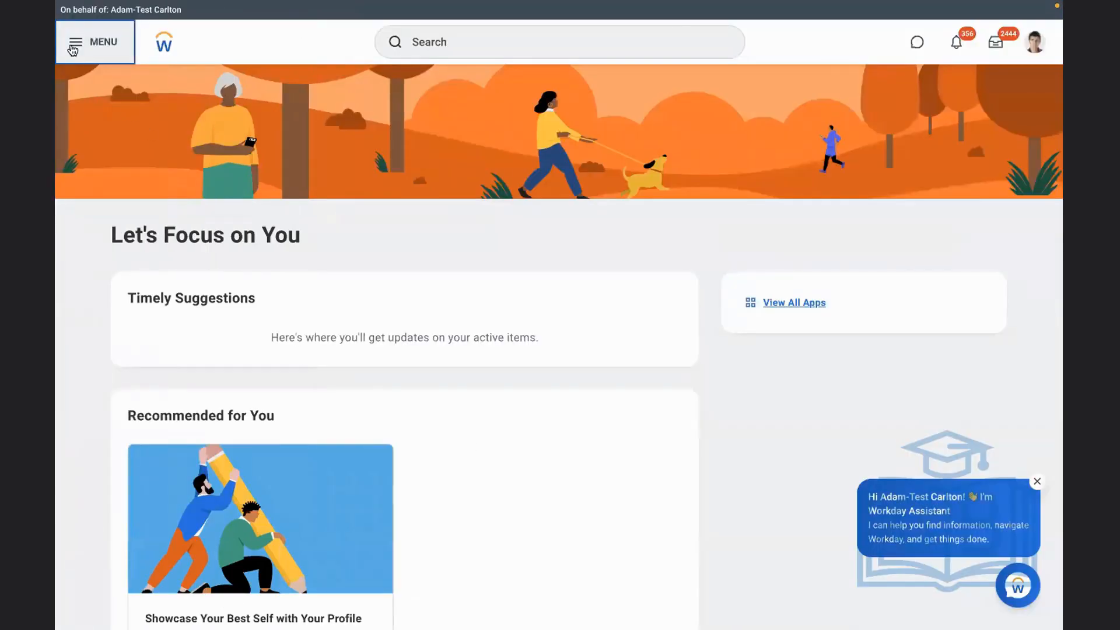
left_click(72, 49)
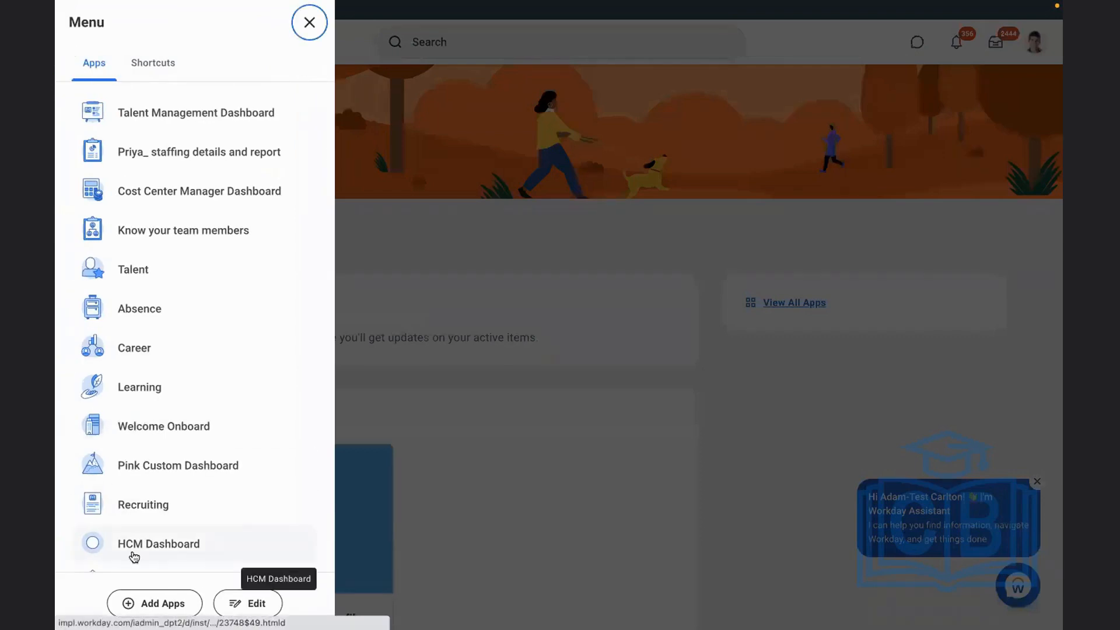
left_click(670, 377)
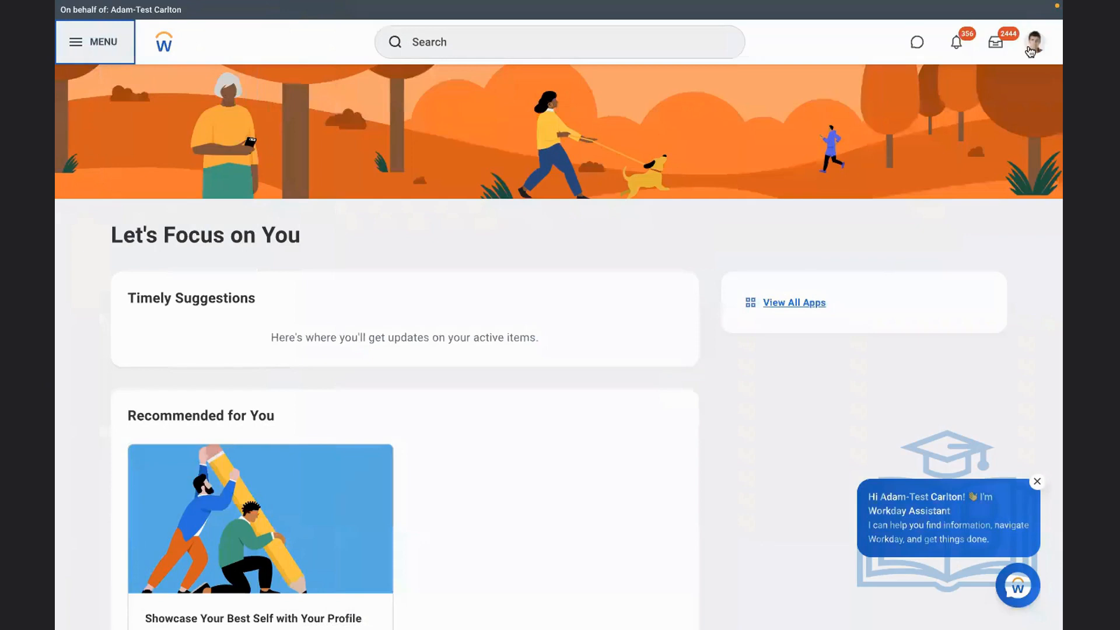
Open the proxied test employee's own profile and start a Change Benefits request from its benefits actions
left_click(1029, 52)
left_click(337, 302)
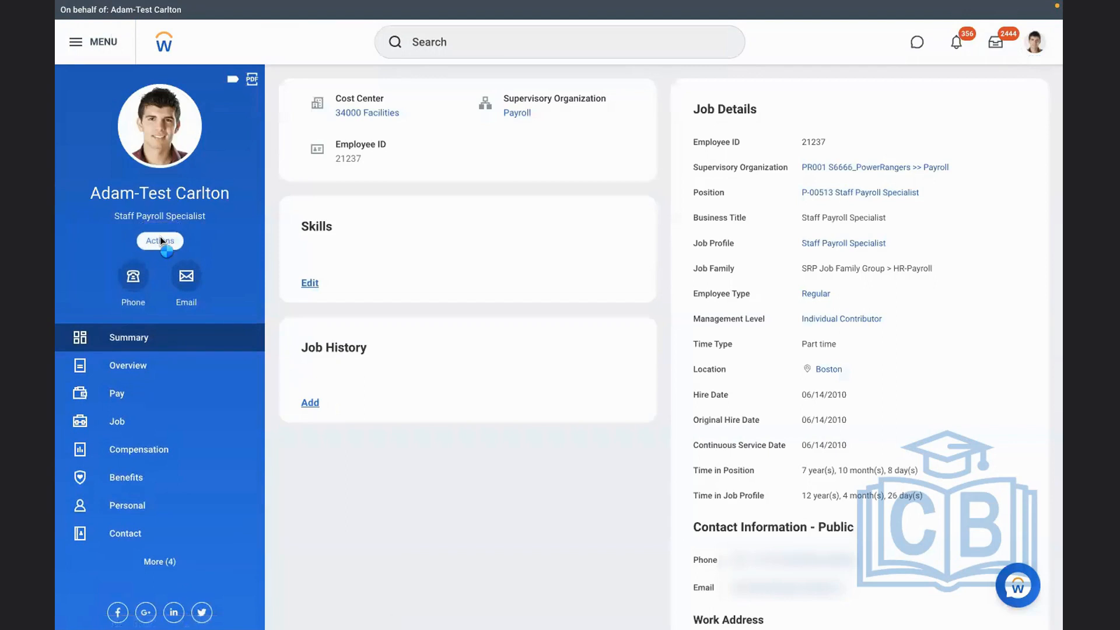
left_click(160, 239)
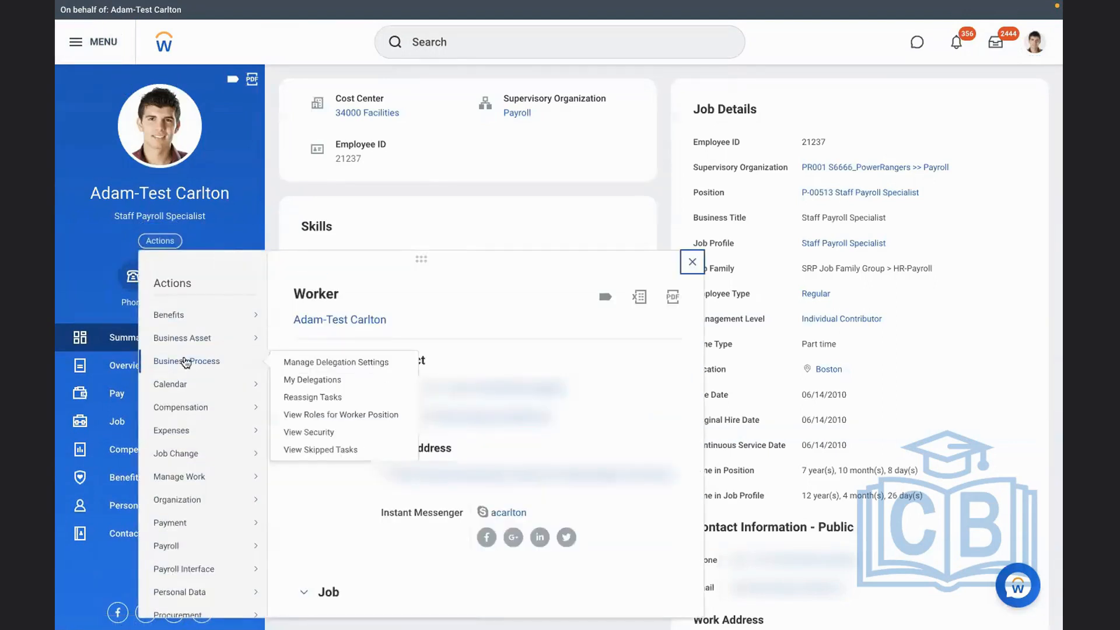
mouse_move(215, 320)
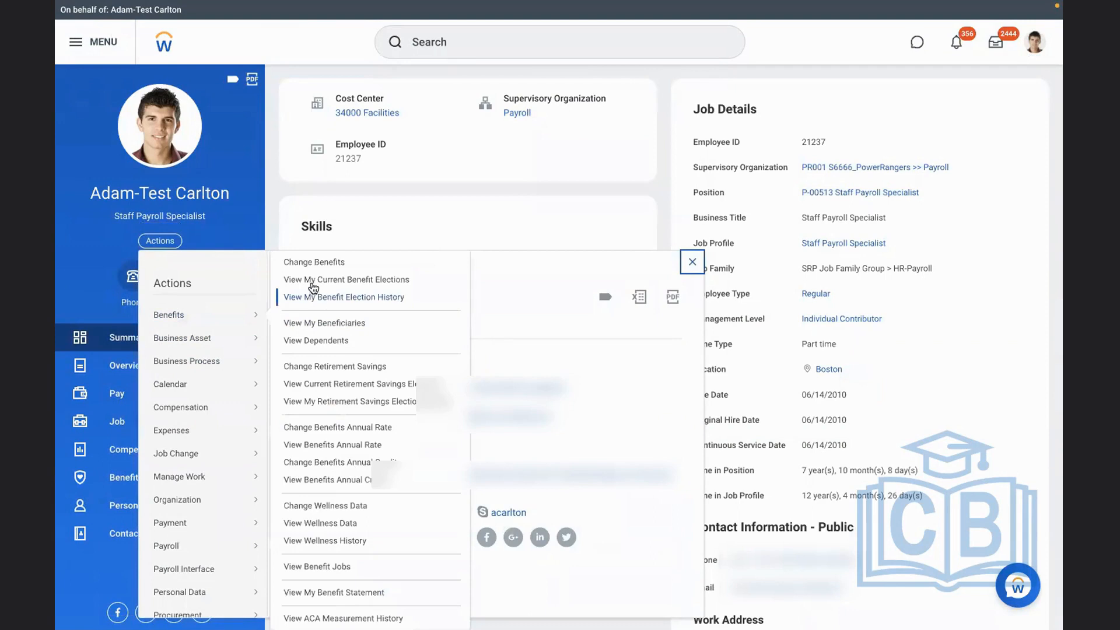
left_click(299, 264)
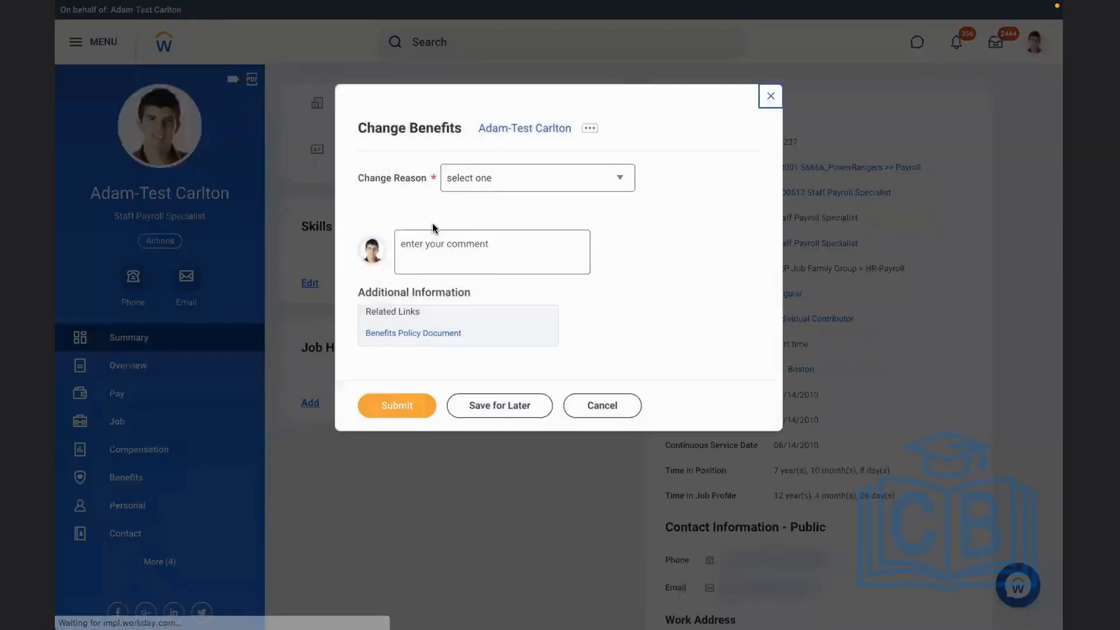
Choose RBS - 401K Retirement Savings as the change reason, set the plan's effective date to 11/07/2022, and submit the benefit change
left_click(532, 183)
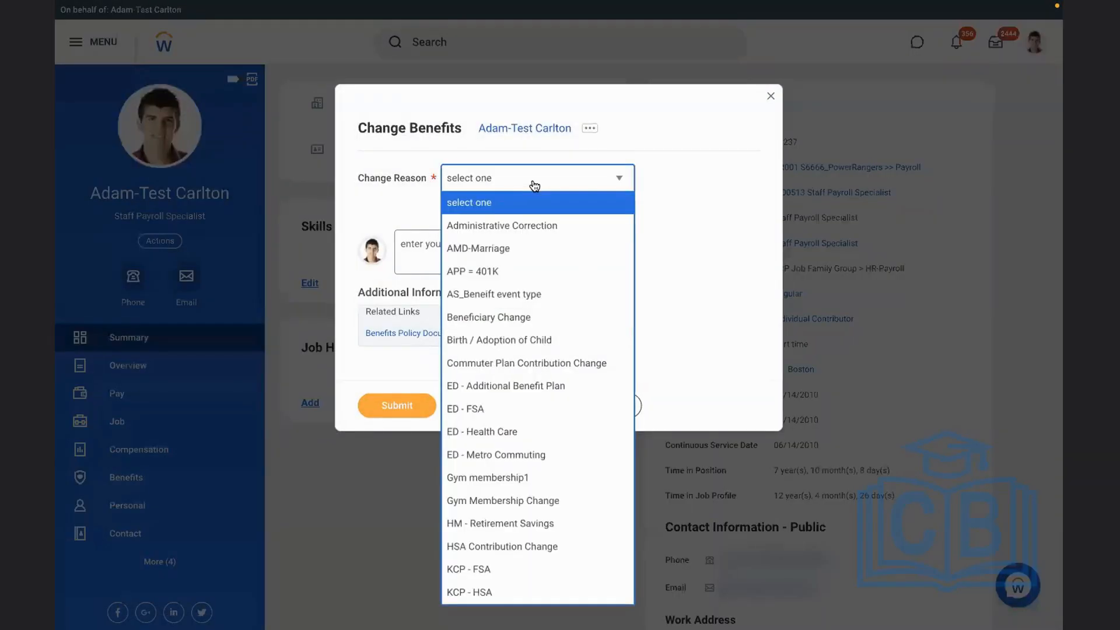
key("Up")
key("Up")
key("Up")
key("Up")
key("Up")
key("Up")
key("Up")
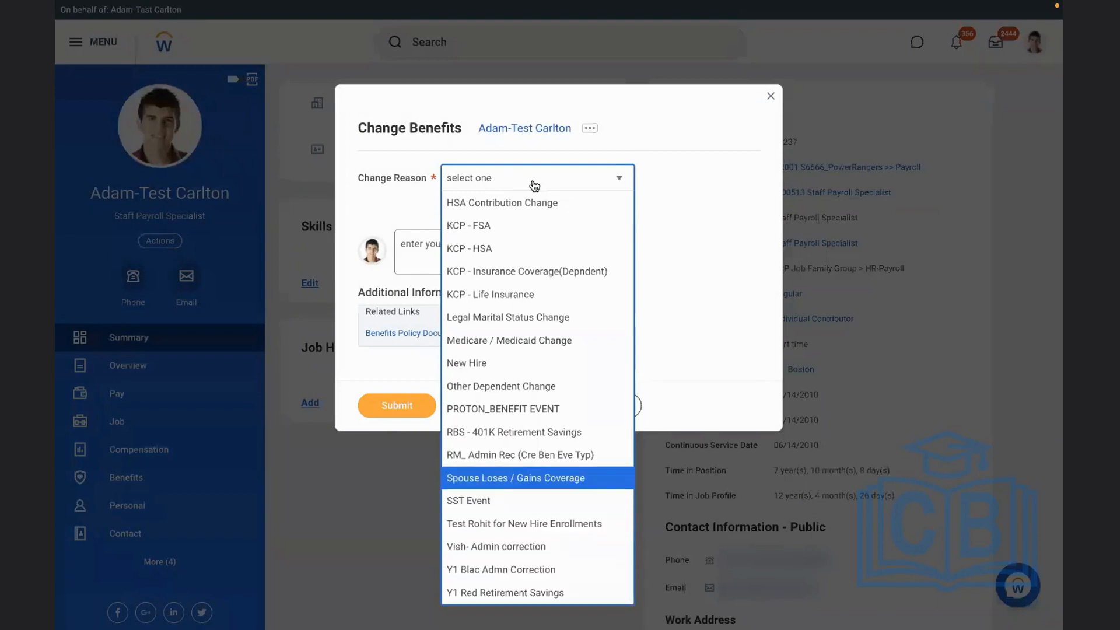
key("Up")
key("Return")
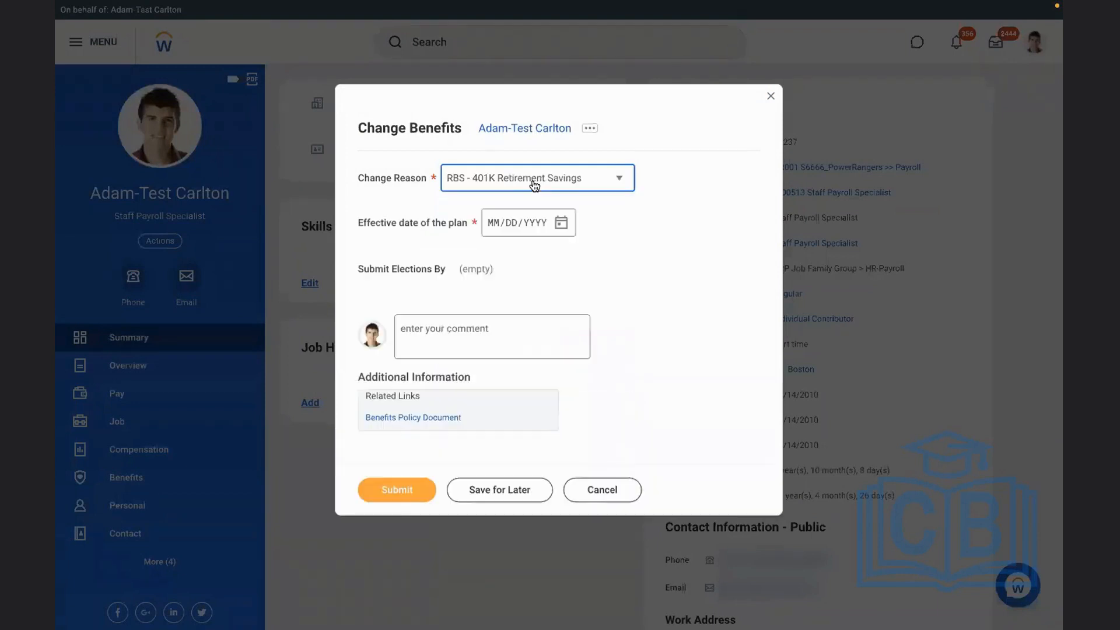
left_click(557, 225)
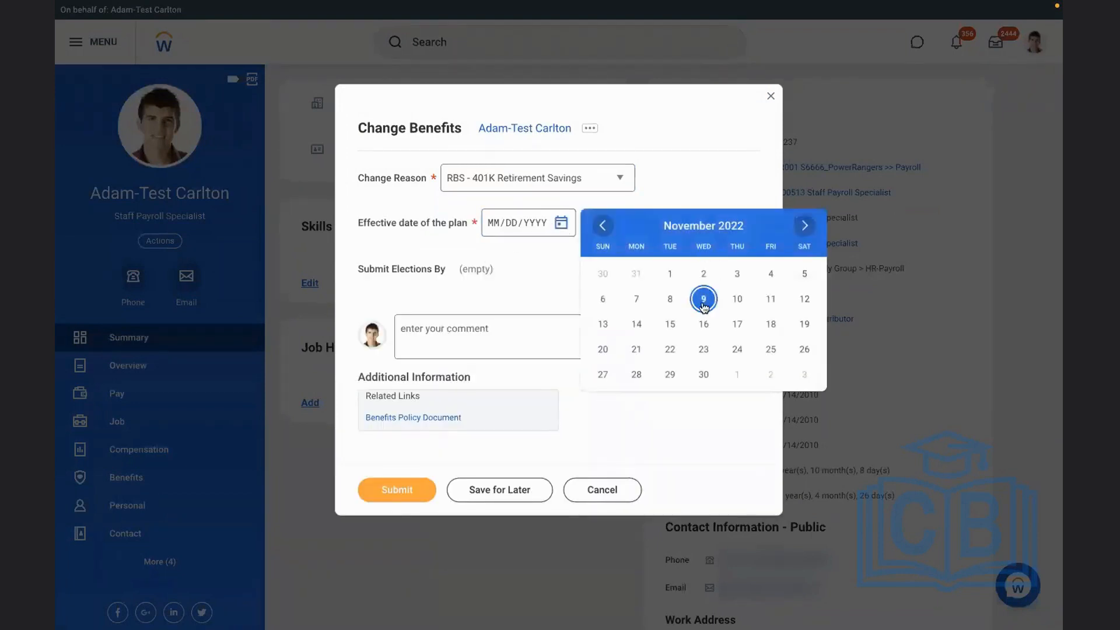
left_click(636, 298)
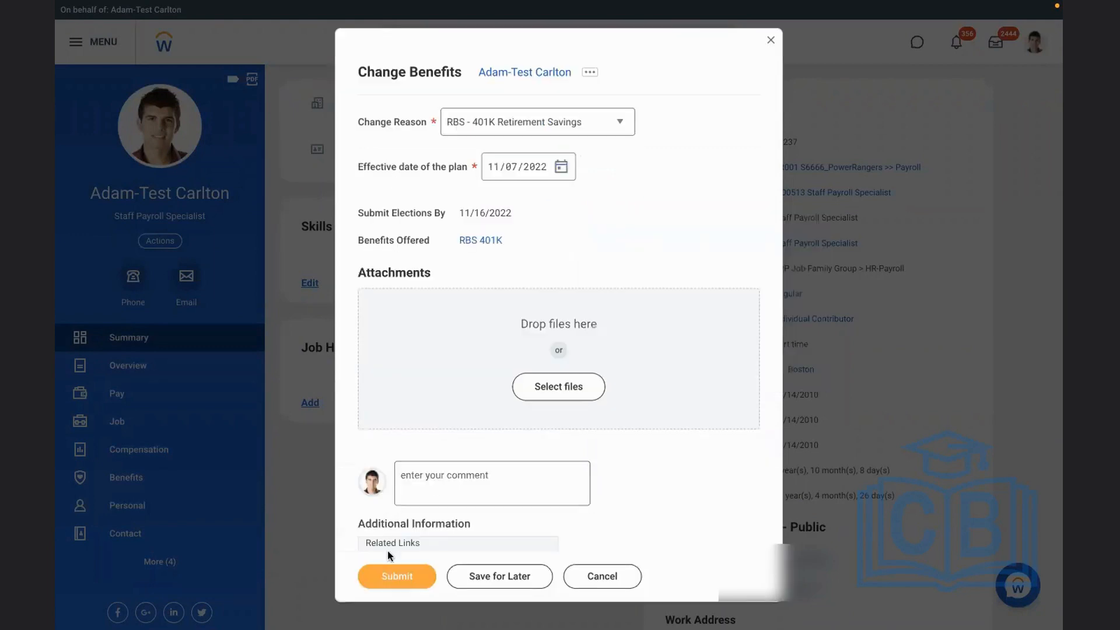
left_click(382, 579)
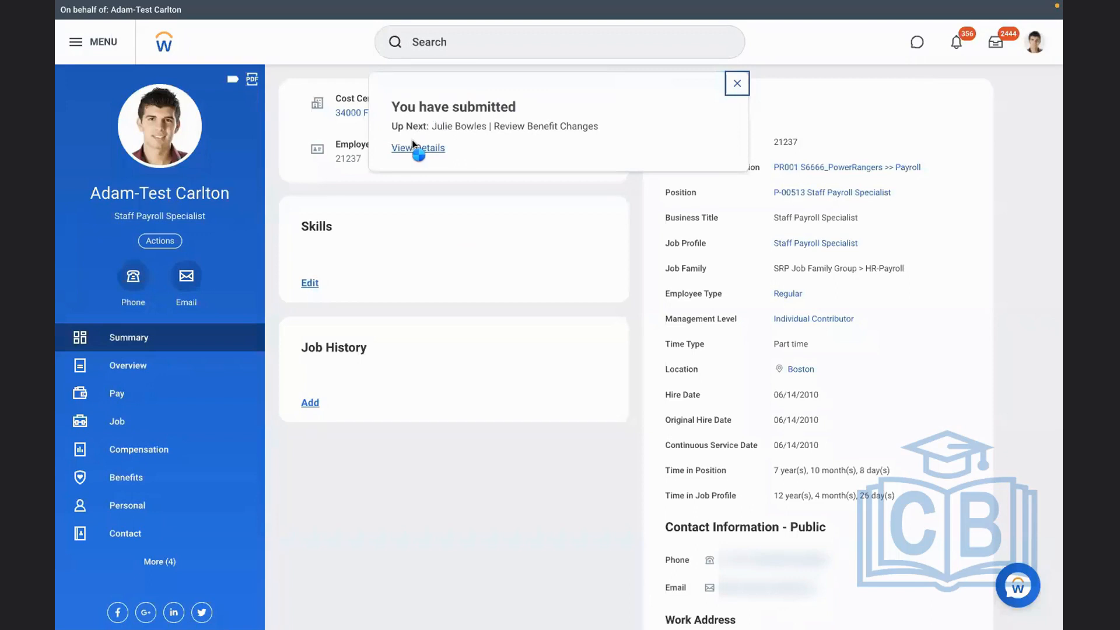
Open the submission's details and start a proxy session as the worker assigned to review the benefit changes
left_click(412, 146)
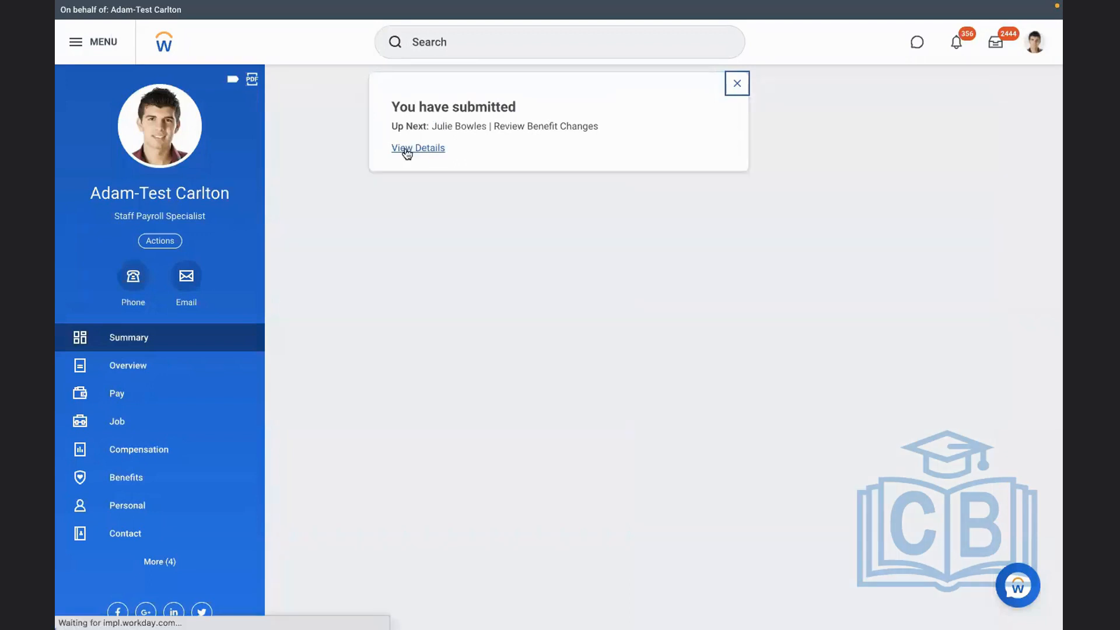
left_click(180, 168)
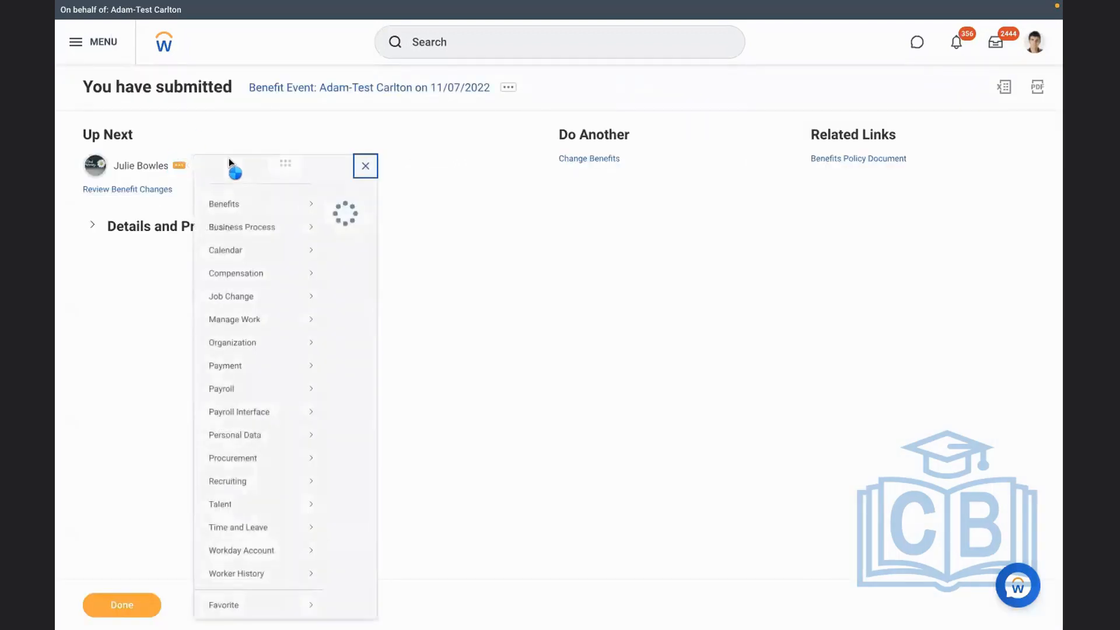
mouse_move(264, 313)
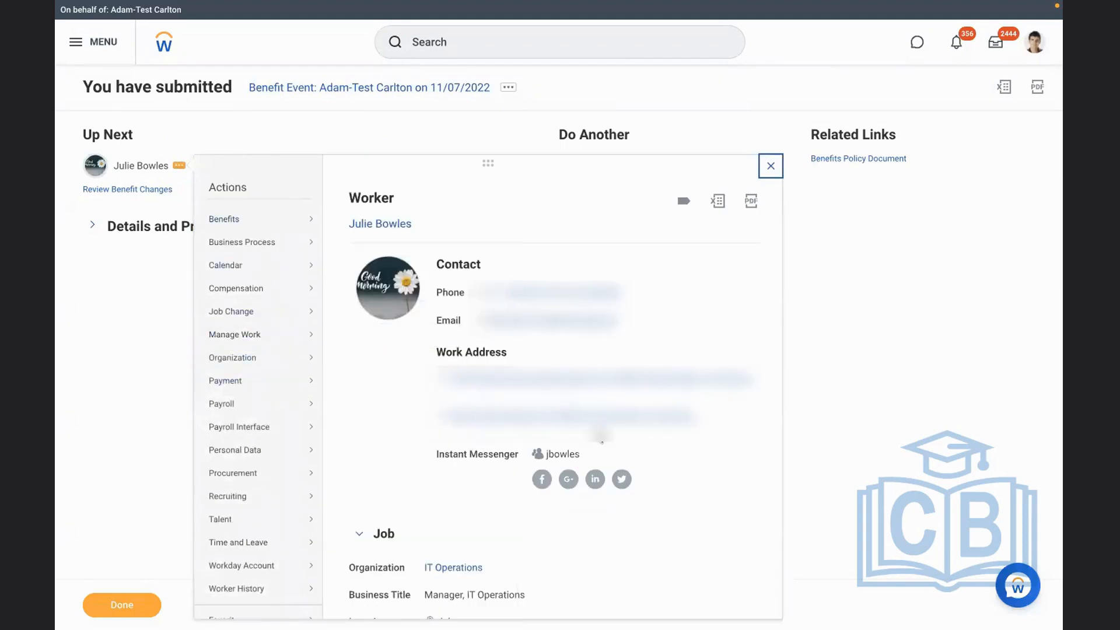
scroll(642, 538, "down", 5)
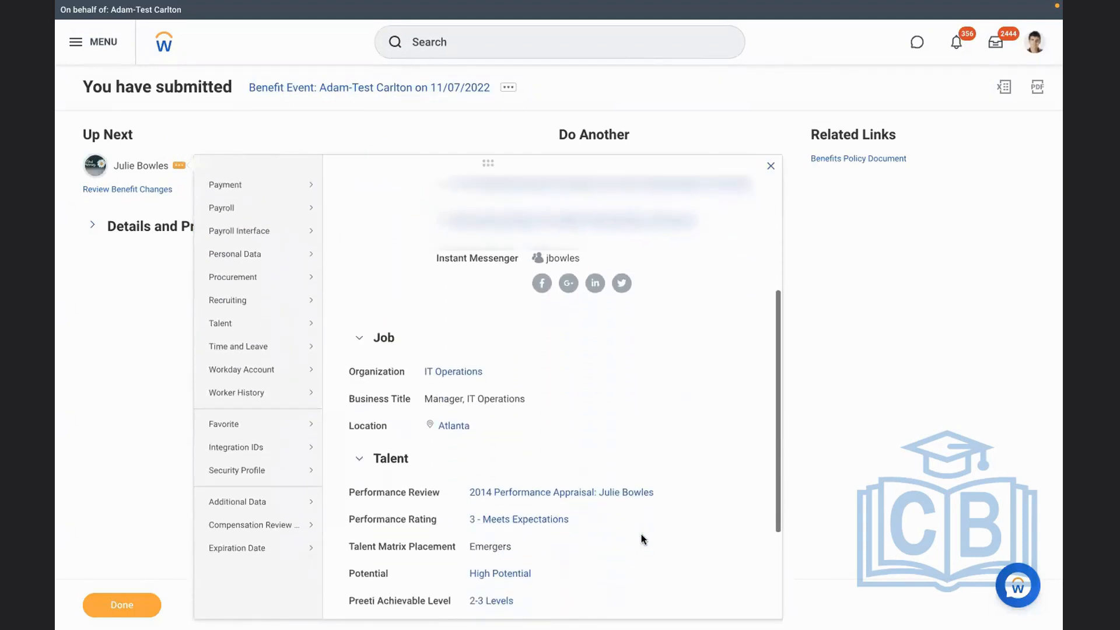
mouse_move(315, 452)
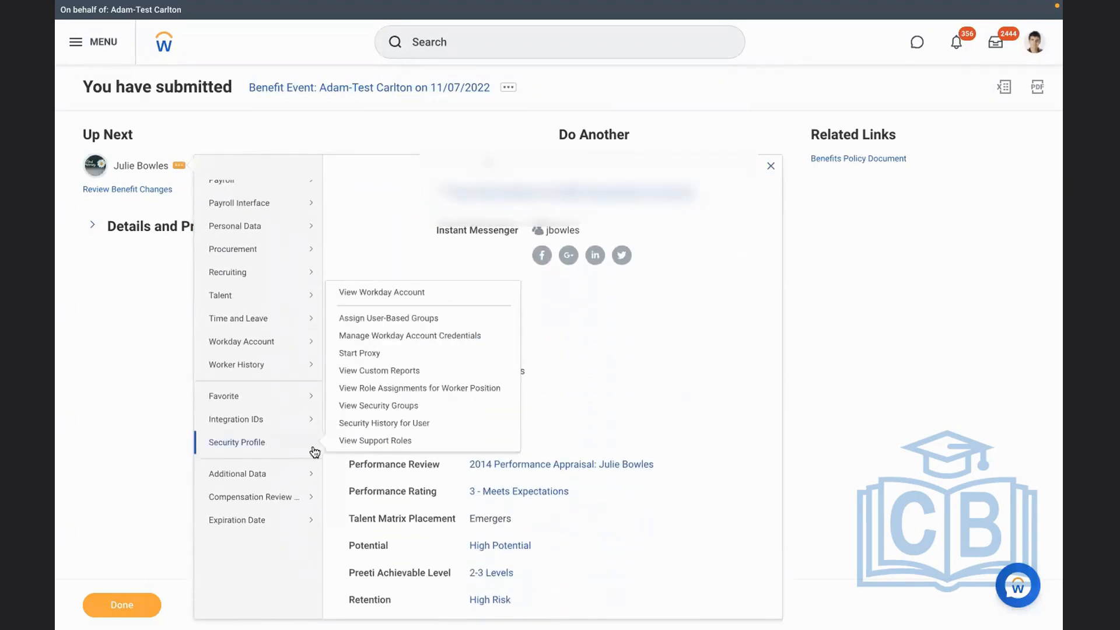
left_click(353, 354)
left_click(108, 606)
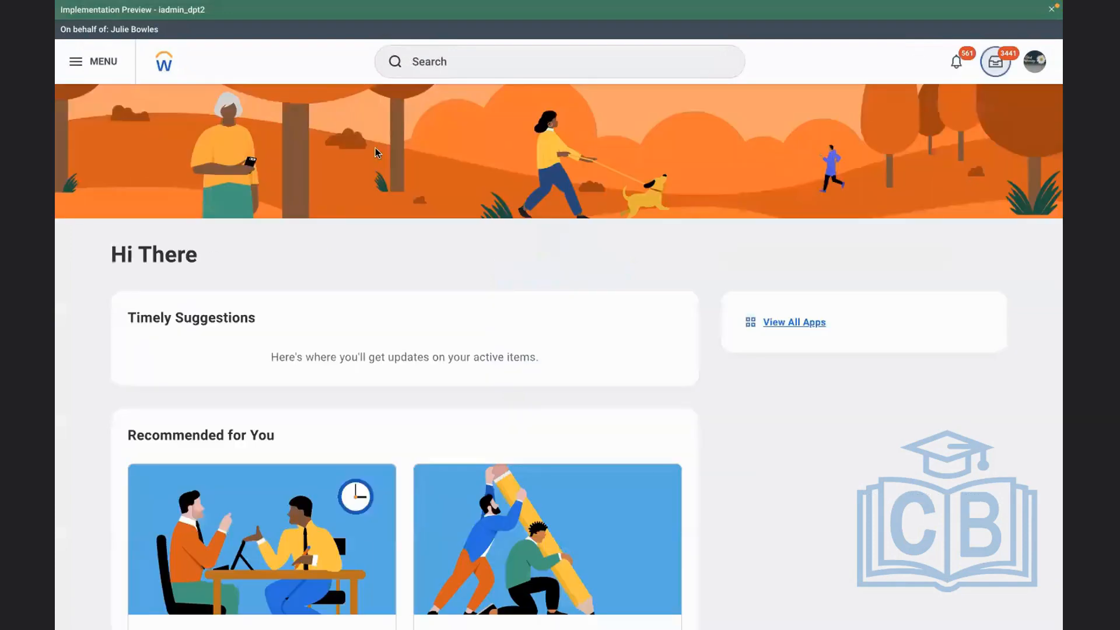
Open the reviewer's inbox, expand the test employee's 11/07/2022 benefit event to full view, and approve it
left_click(994, 62)
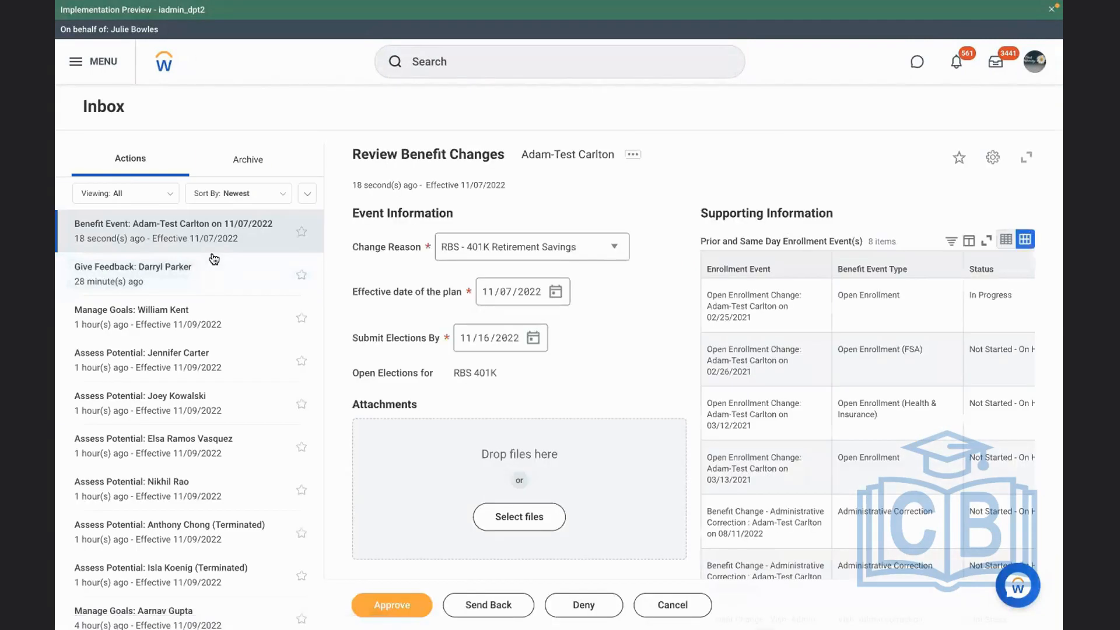
left_click(1027, 161)
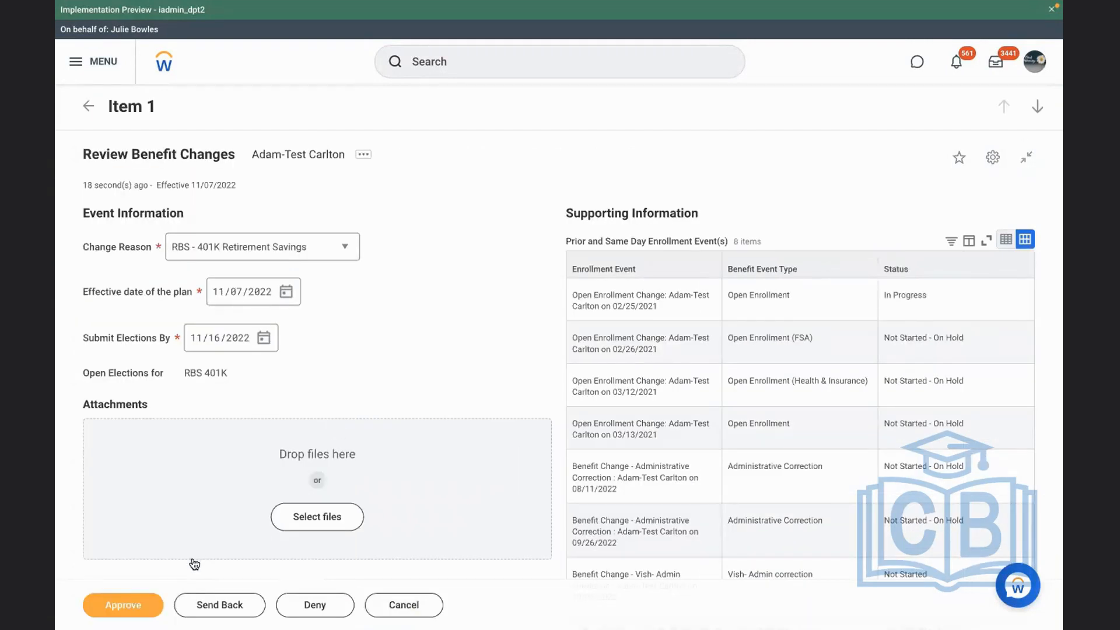
left_click(131, 607)
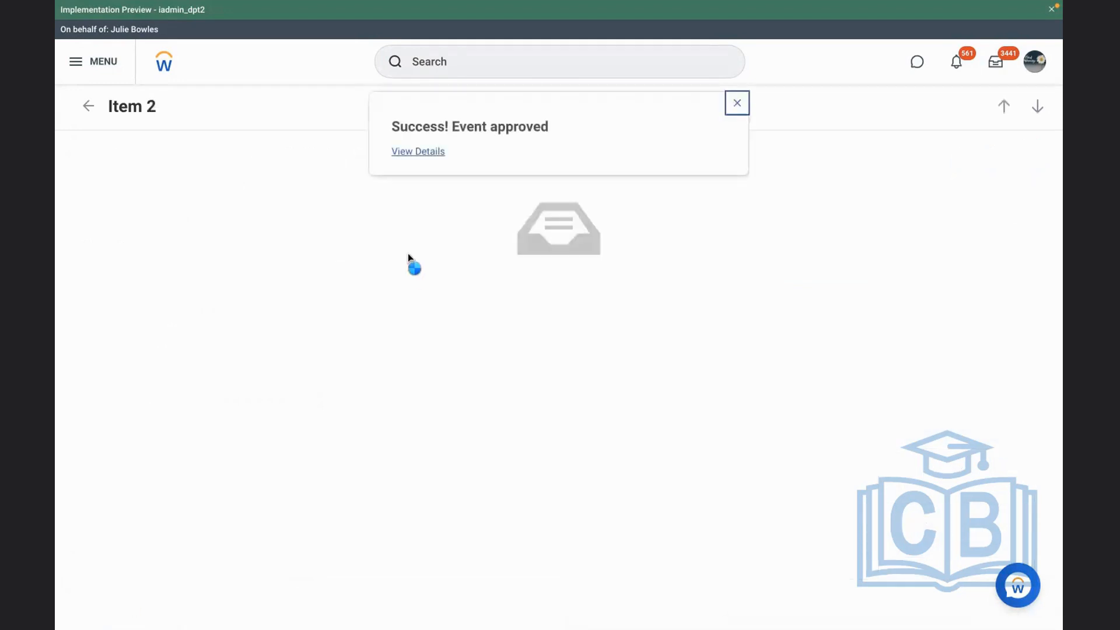
View the approved event's details and examine its process history, focusing on the first Change Benefit Elections step
left_click(410, 153)
left_click(547, 106)
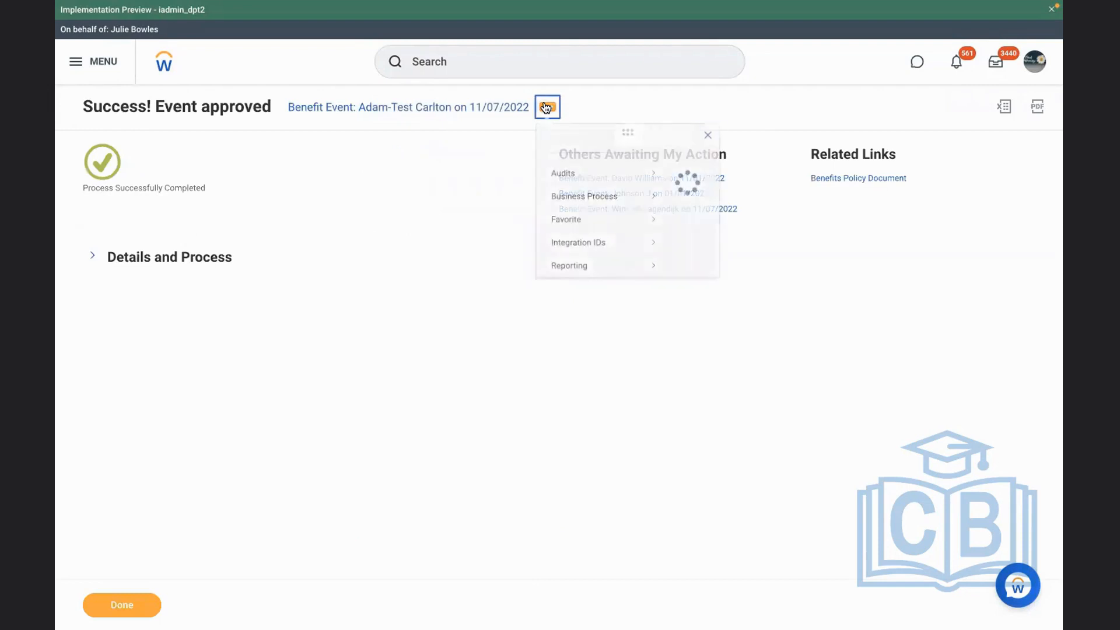
left_click(93, 256)
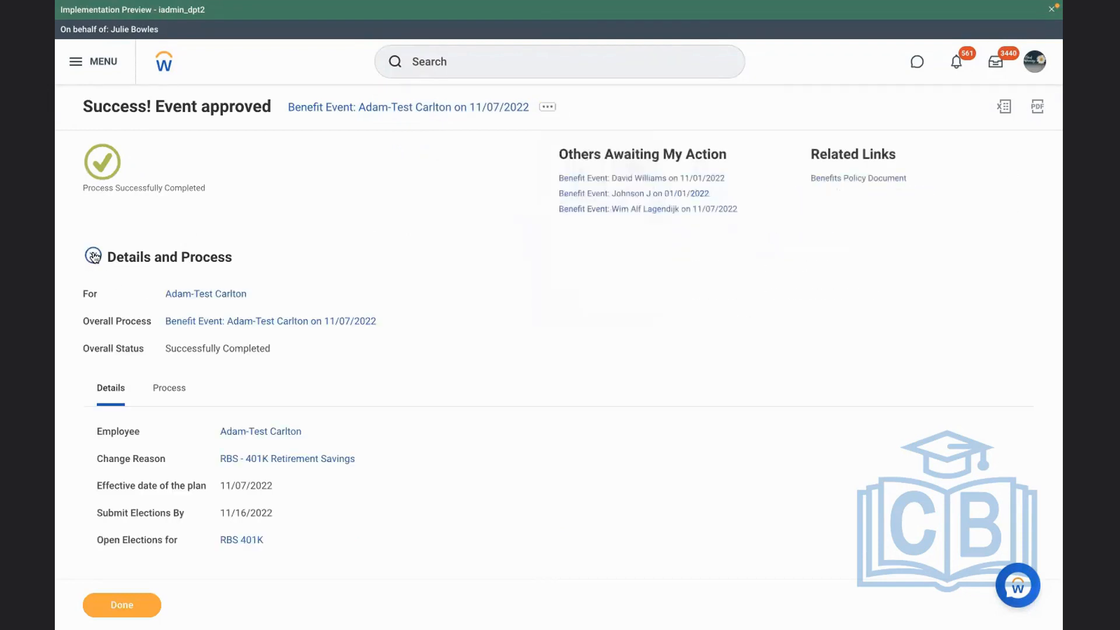
left_click(154, 393)
scroll(470, 344, "down", 2)
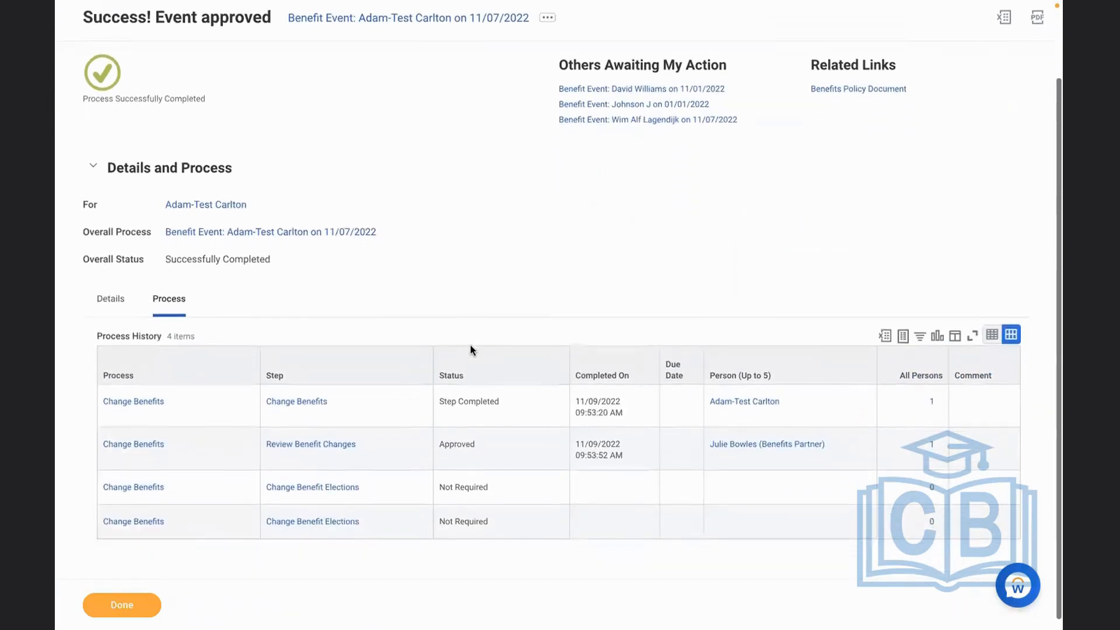
left_click(377, 493)
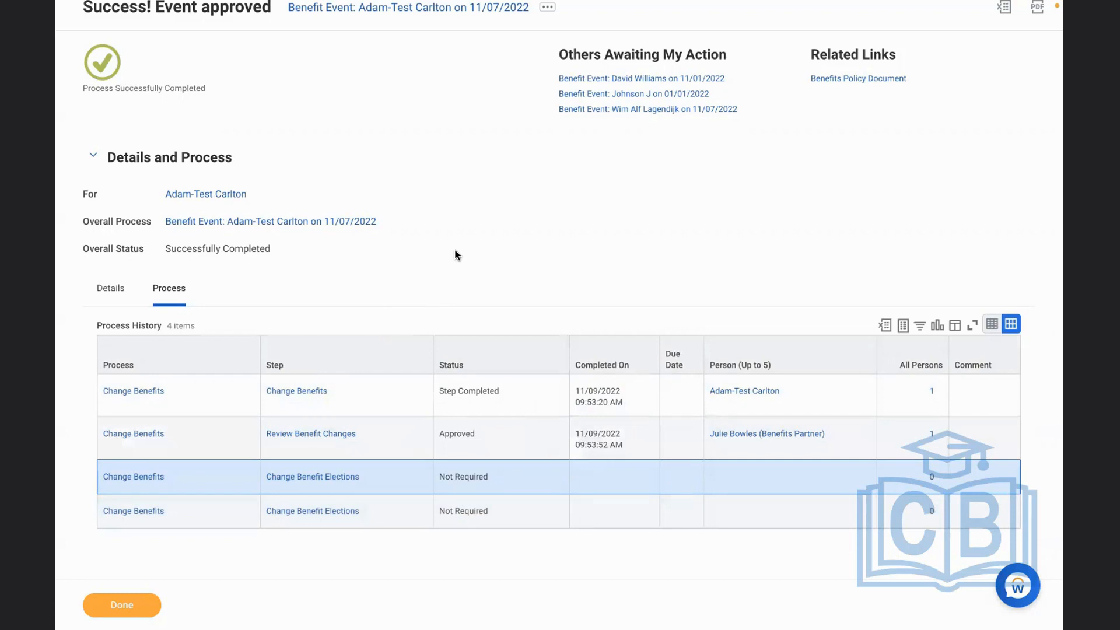
Open the business process definition behind the approved benefit event and examine its steps and routing conditions
scroll(453, 250, "up", 3)
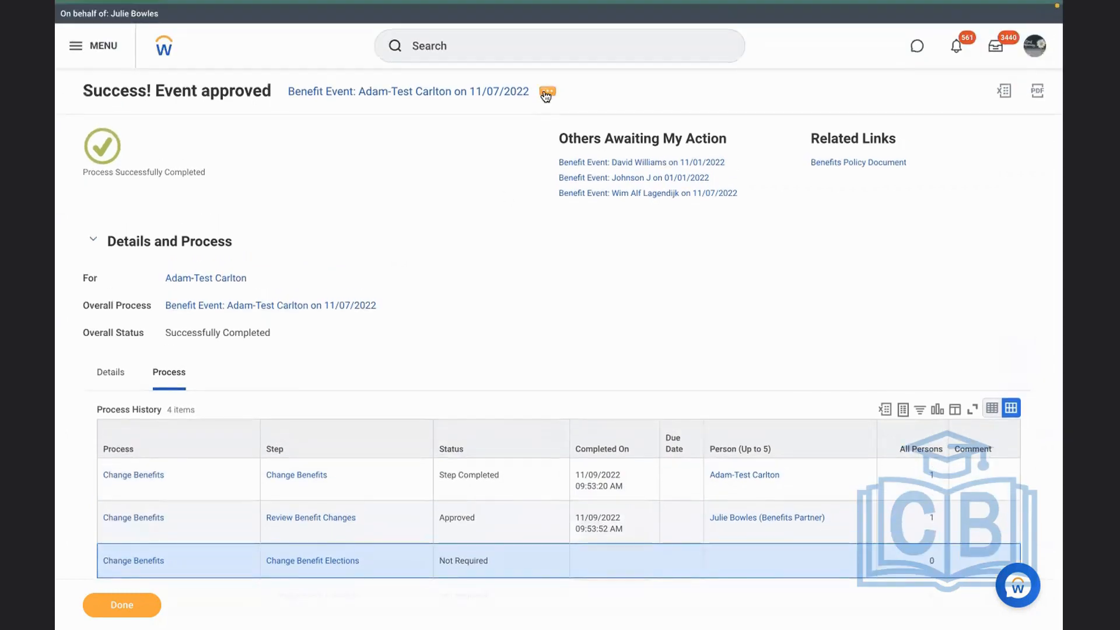
left_click(545, 95)
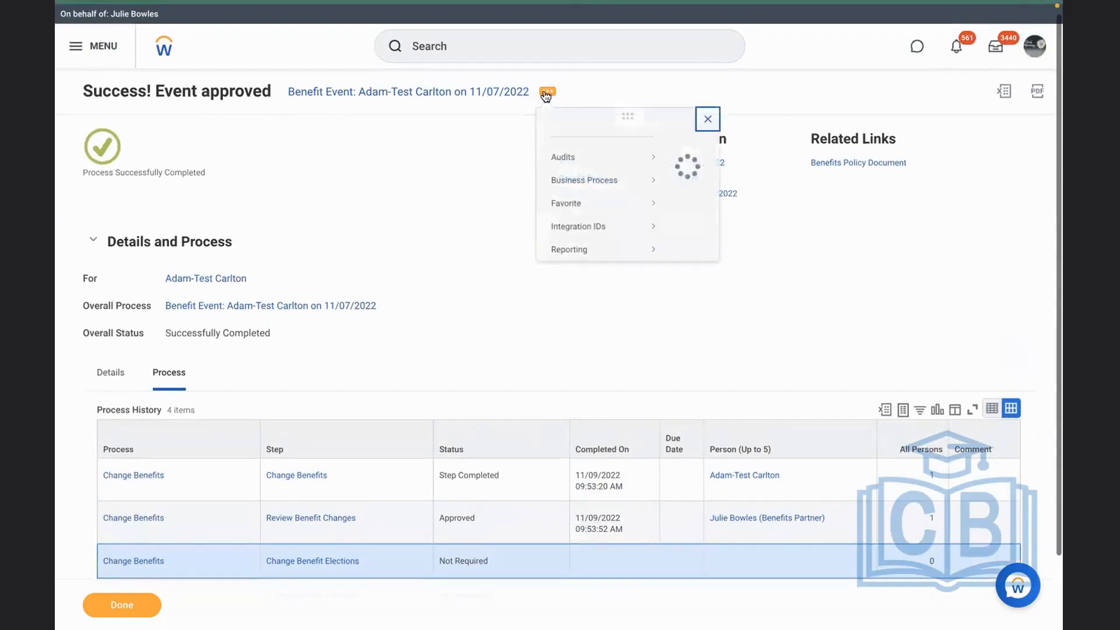
mouse_move(583, 196)
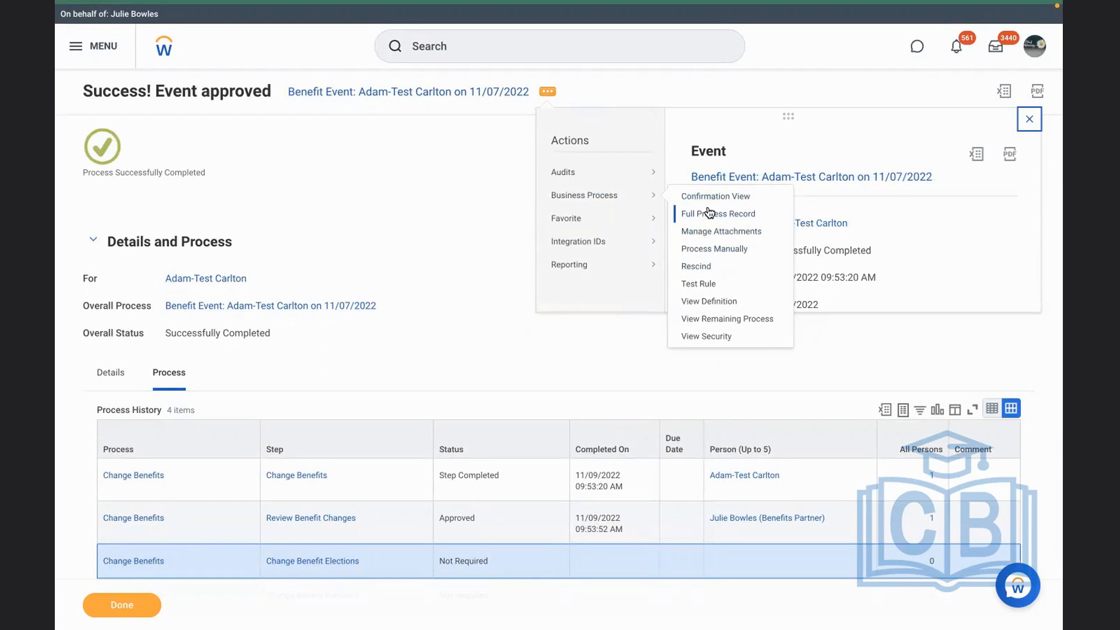
left_click(688, 300)
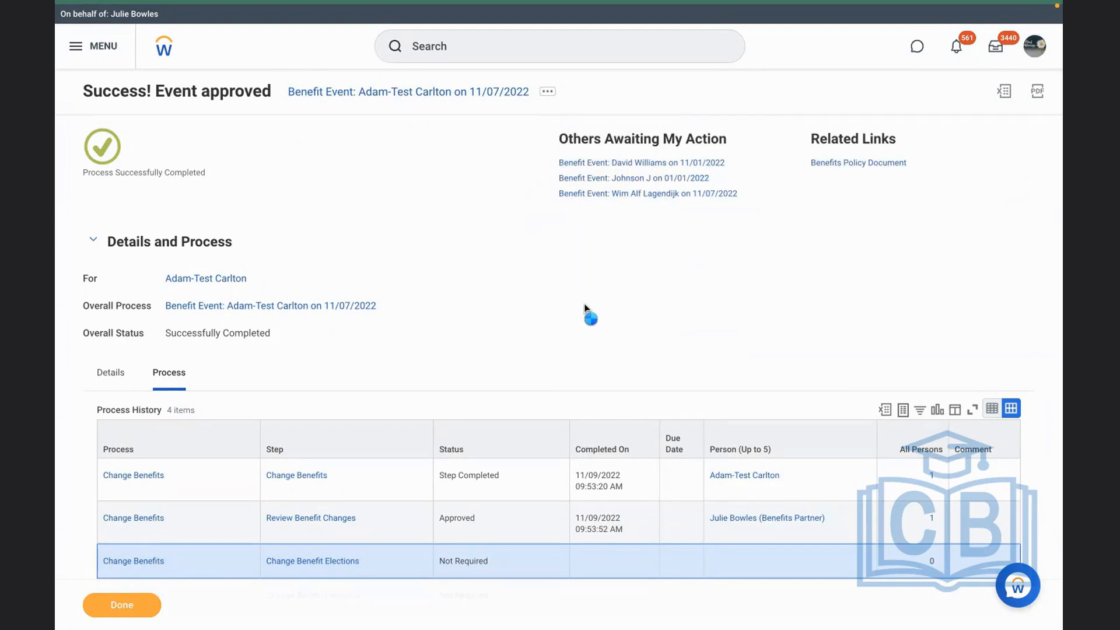
scroll(584, 306, "down", 2)
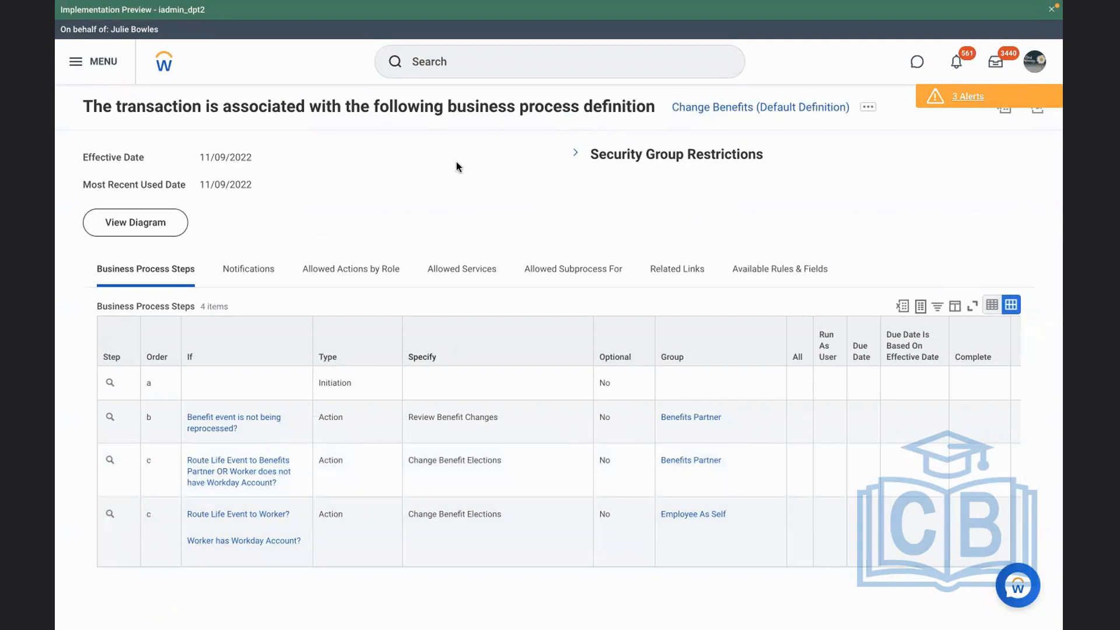
Reopen the test employee's profile from the recent searches and view the job details in the job section
left_click(476, 61)
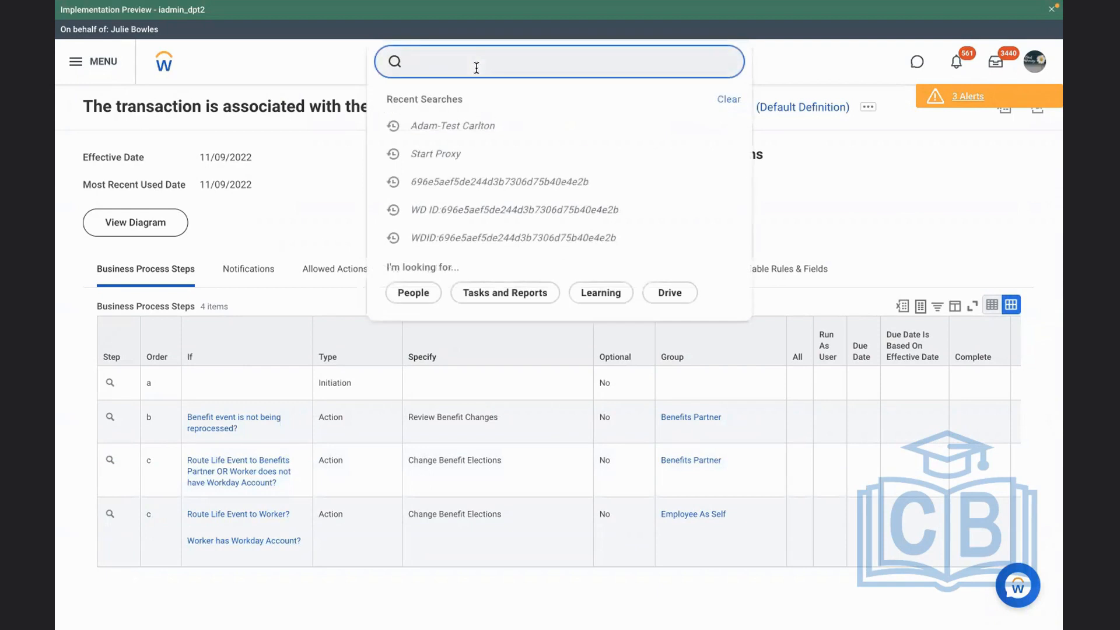
left_click(473, 127)
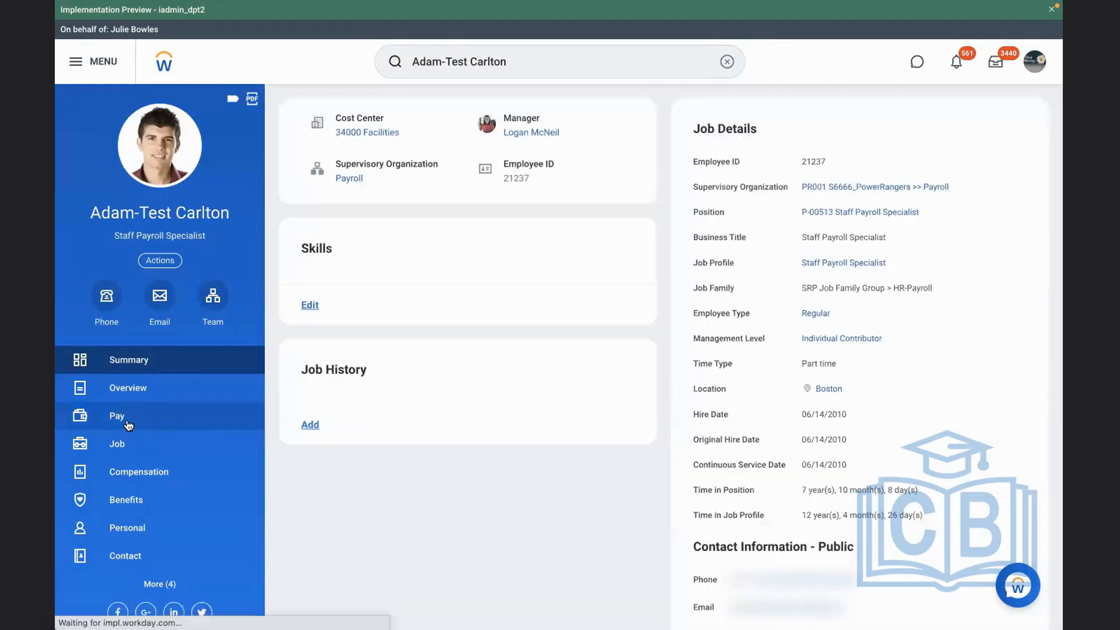
left_click(133, 450)
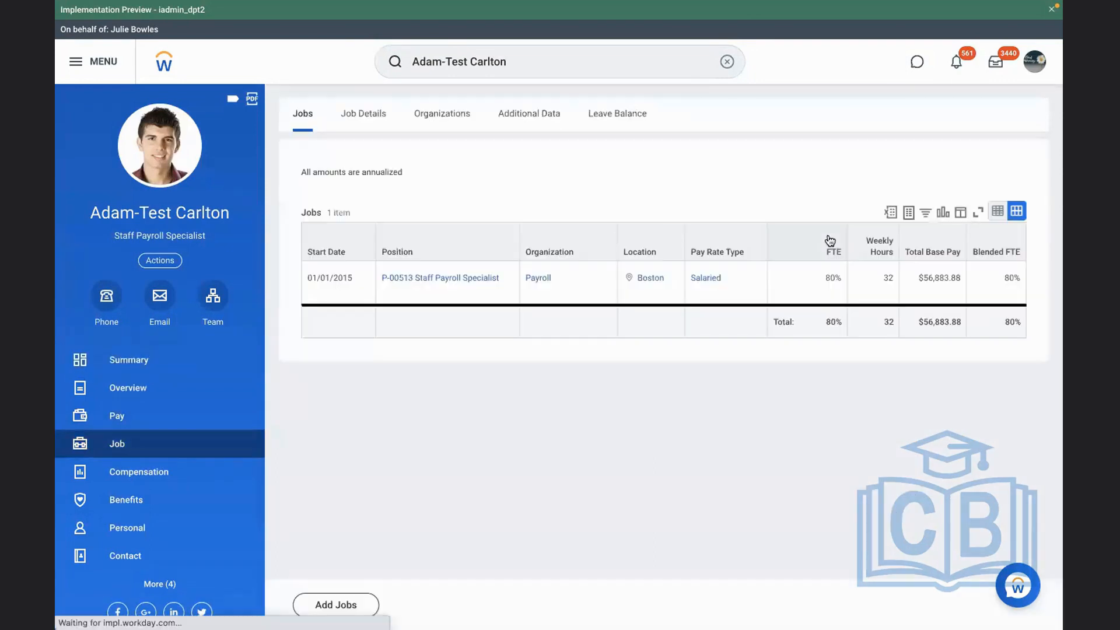
left_click(362, 114)
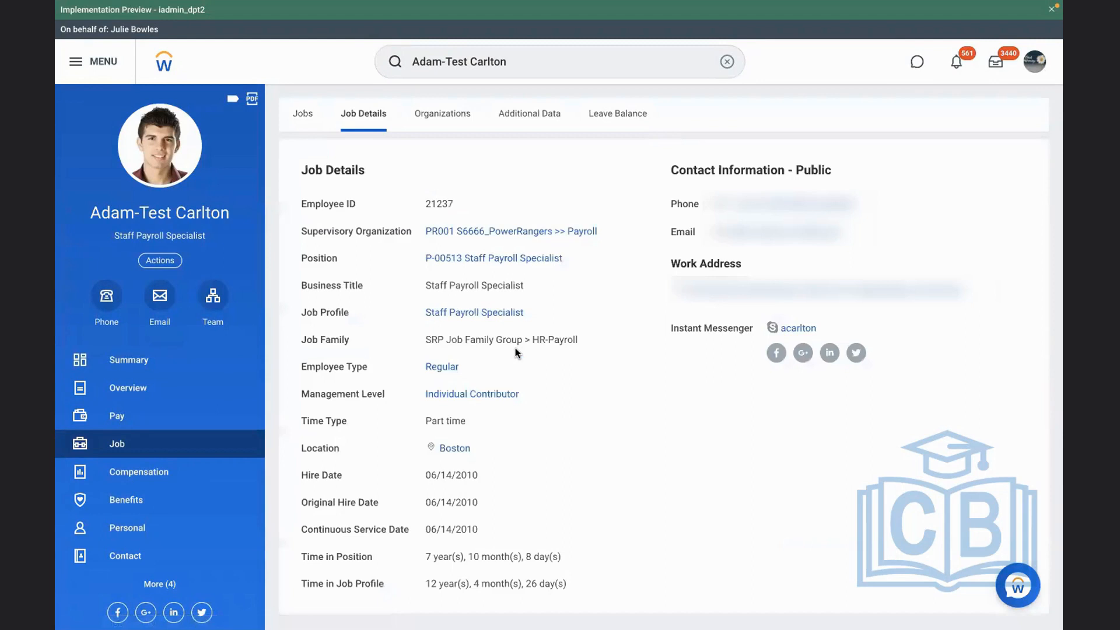
Search for the stop proxy task and run it to end the reviewer's proxy session
left_click(726, 61)
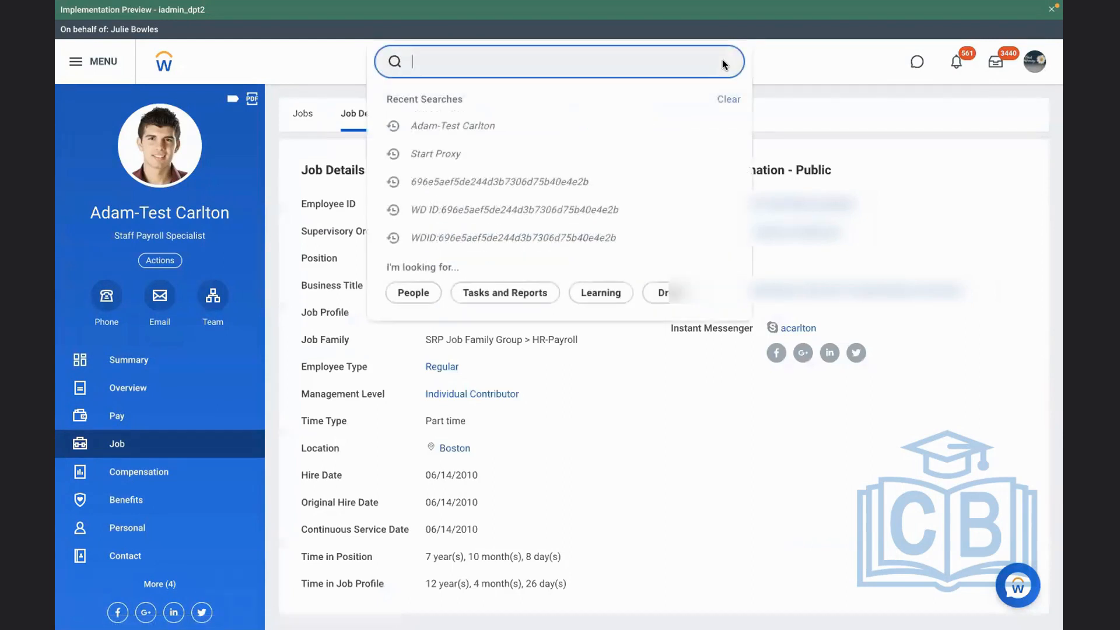
type("stop proxy")
left_click(500, 122)
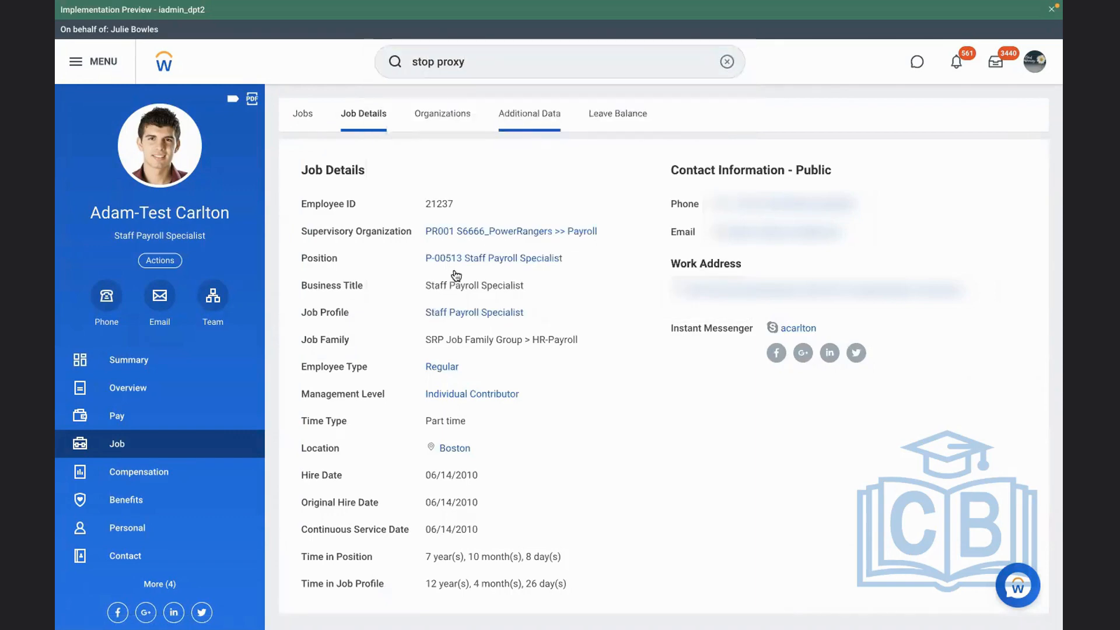
left_click(380, 284)
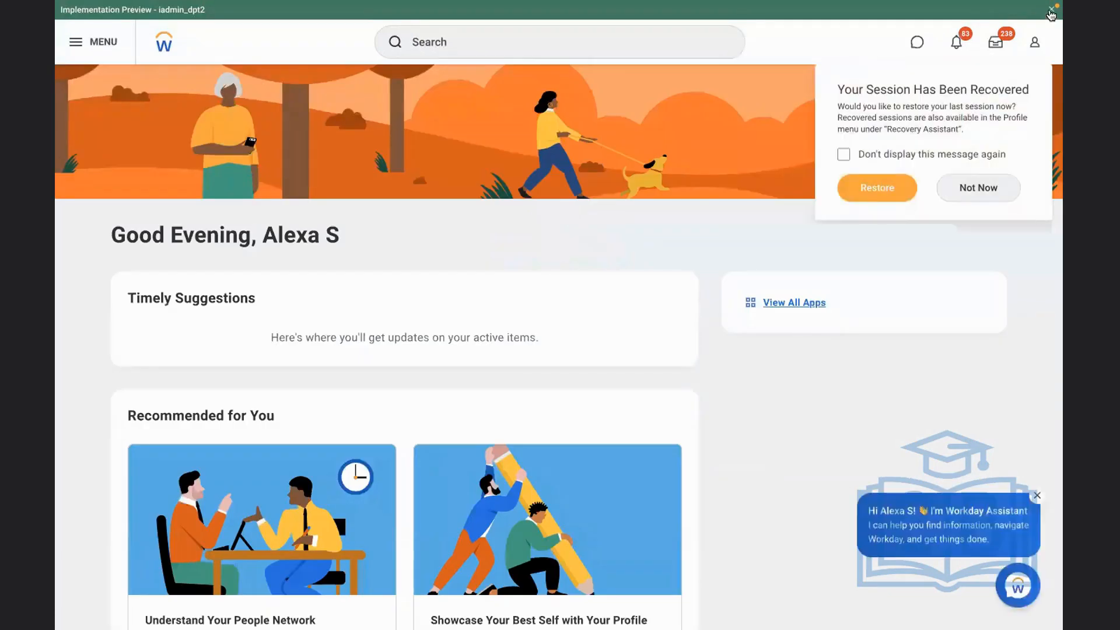
Reopen the test employee's profile, open the latest benefit event dated 11/07/2022 from the worker history and view its process history
left_click(1050, 10)
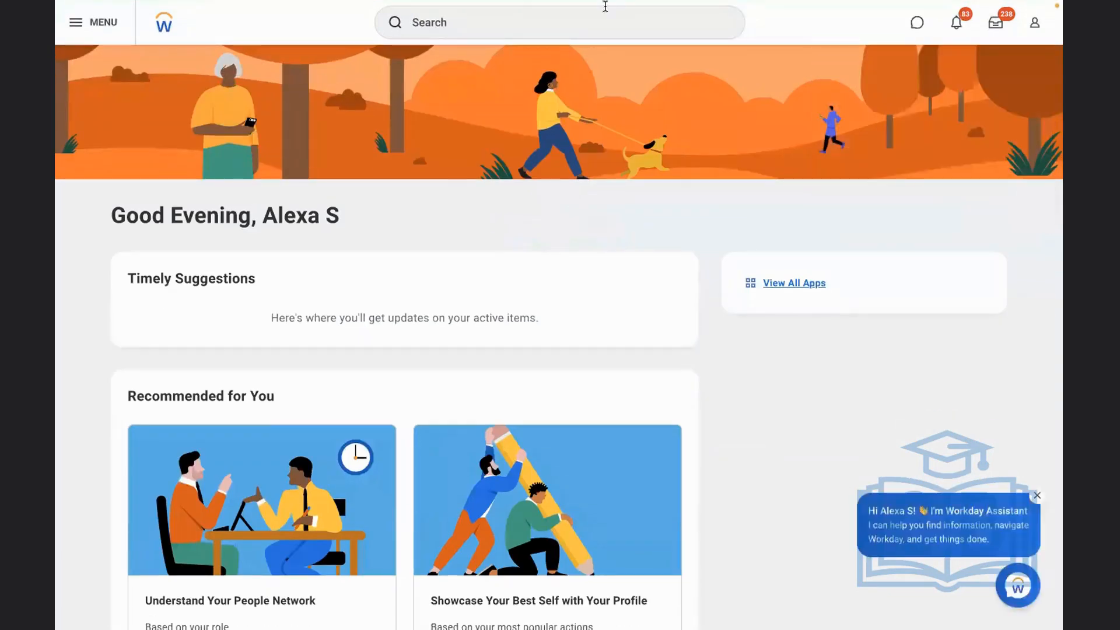
left_click(522, 29)
left_click(461, 114)
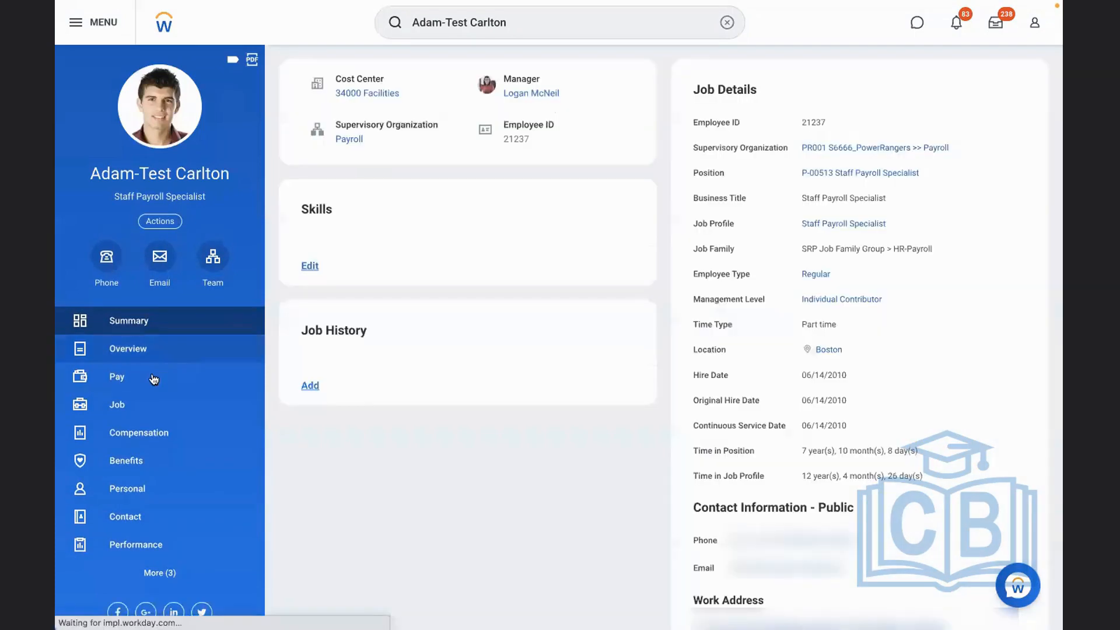
left_click(142, 404)
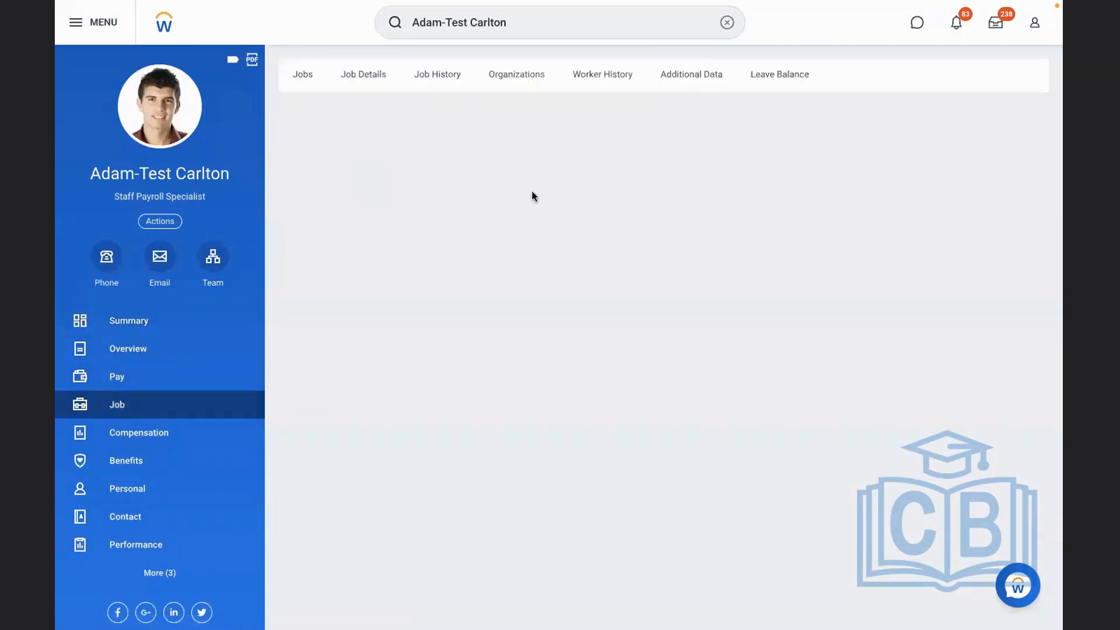
left_click(611, 67)
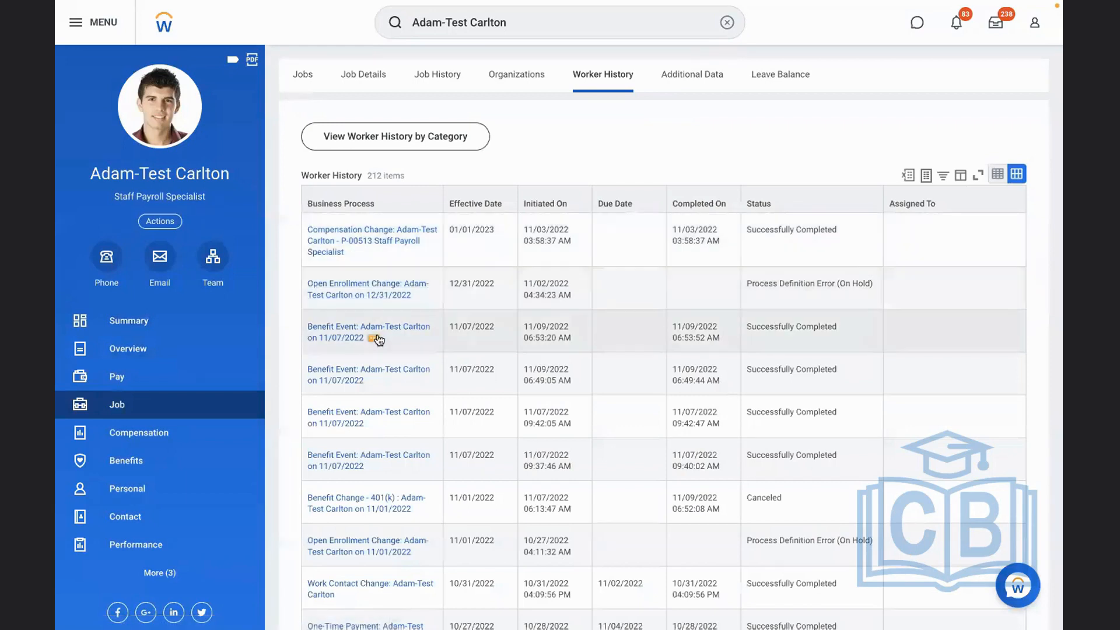
left_click(348, 334)
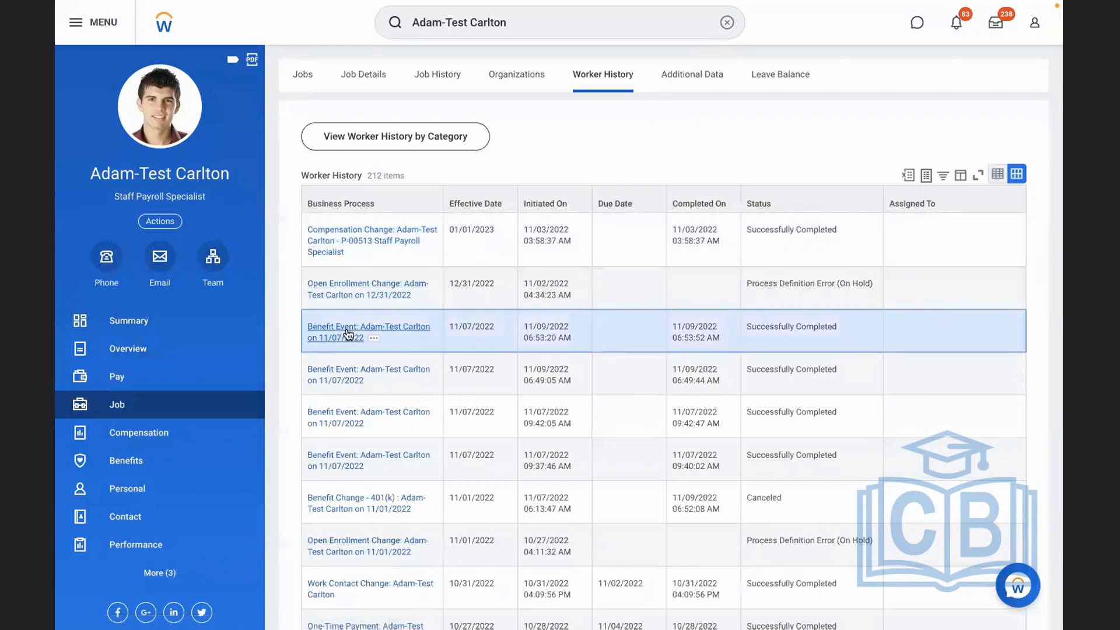
left_click(173, 217)
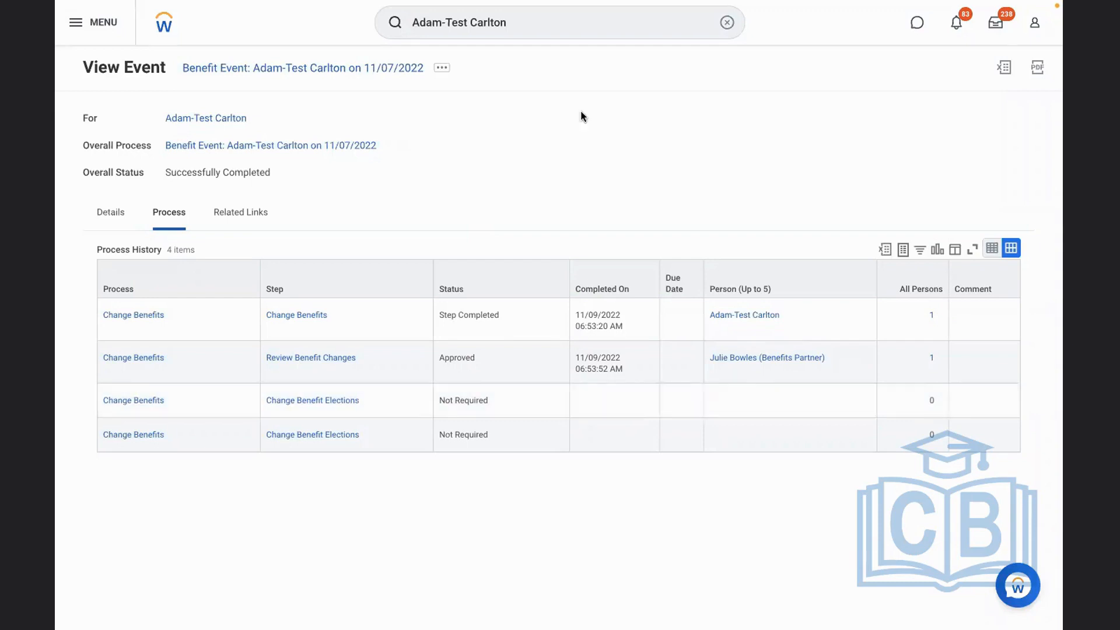
View the business process definition behind the benefit event and examine its initiation, Review Benefit Changes and Change Benefit Elections steps
left_click(441, 69)
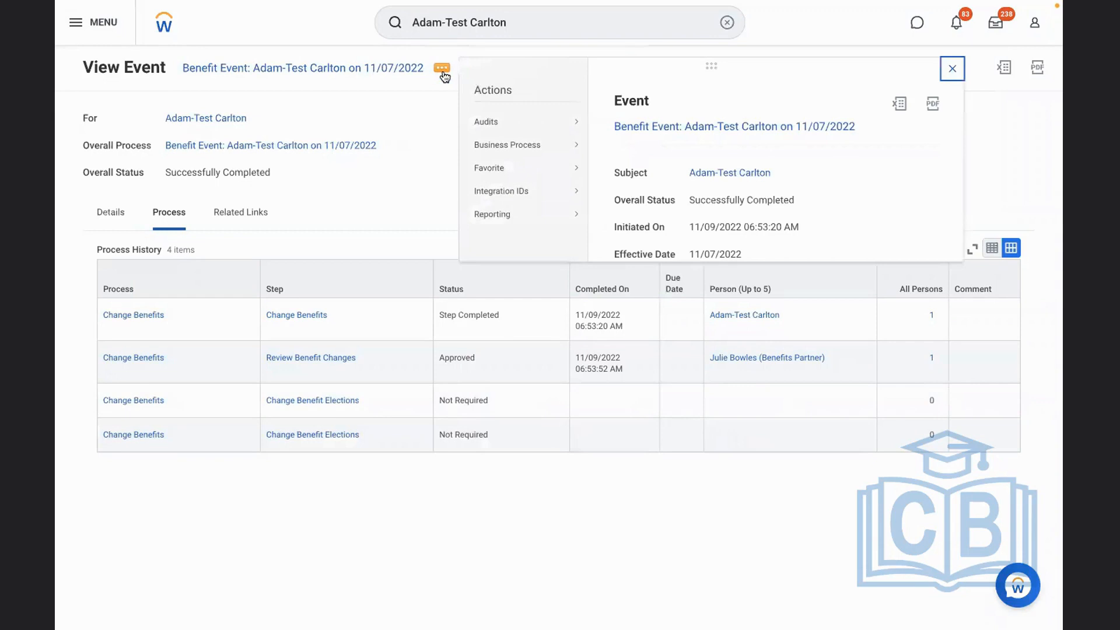
mouse_move(528, 153)
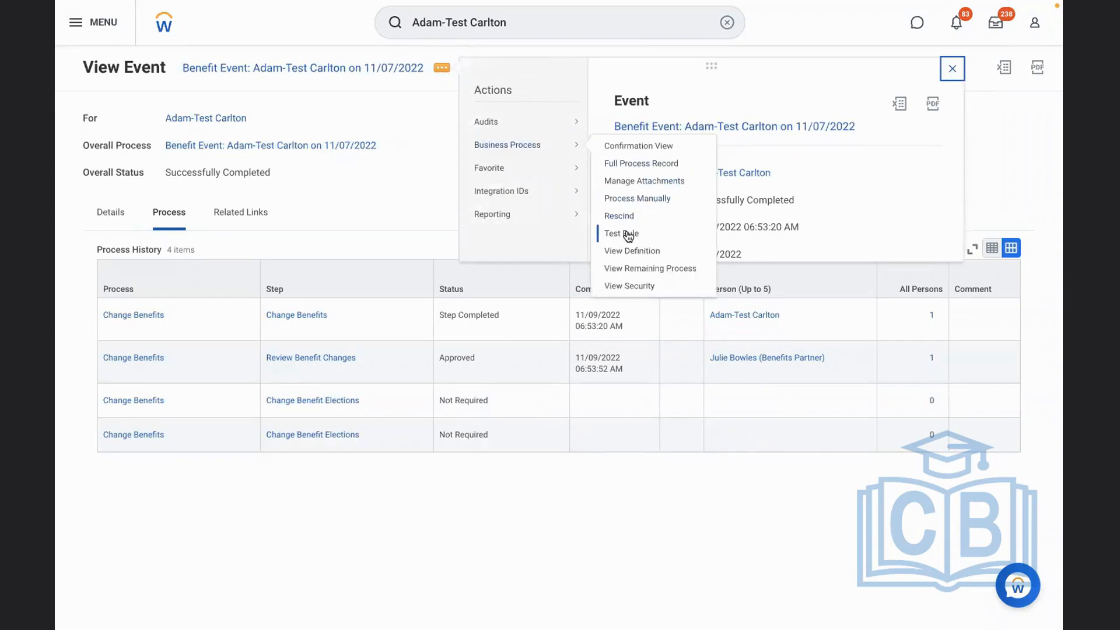
left_click(620, 251)
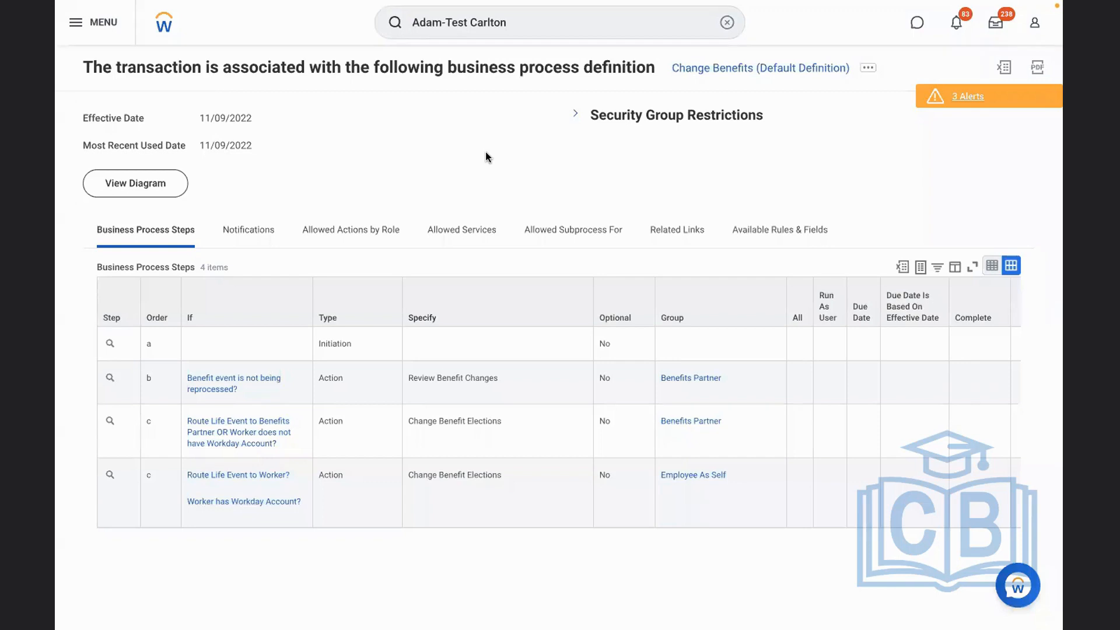
left_click(478, 334)
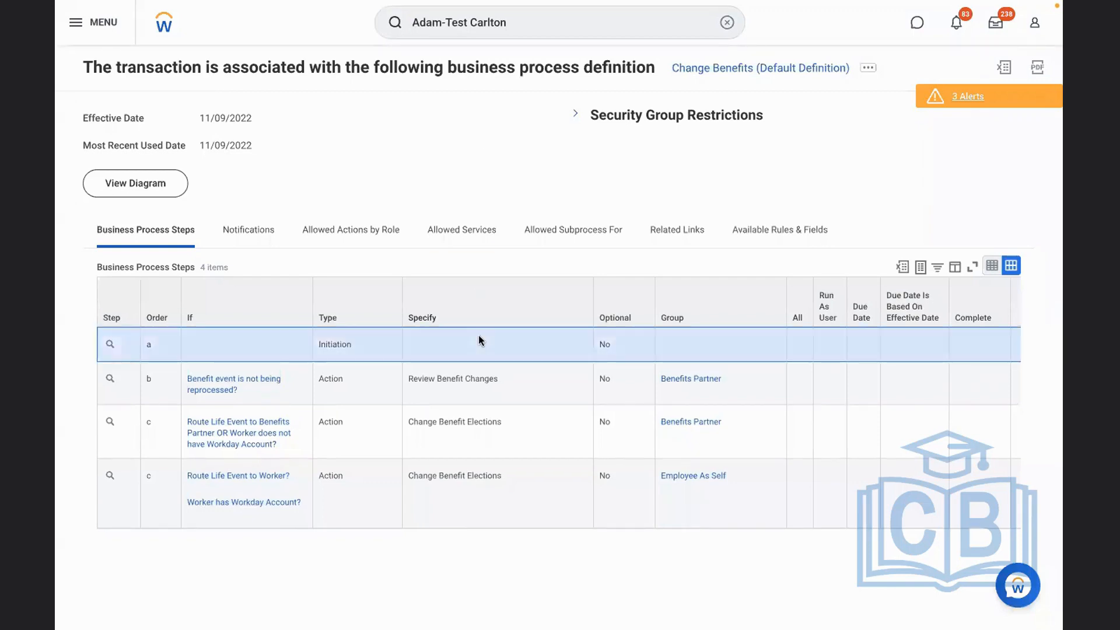
left_click(537, 385)
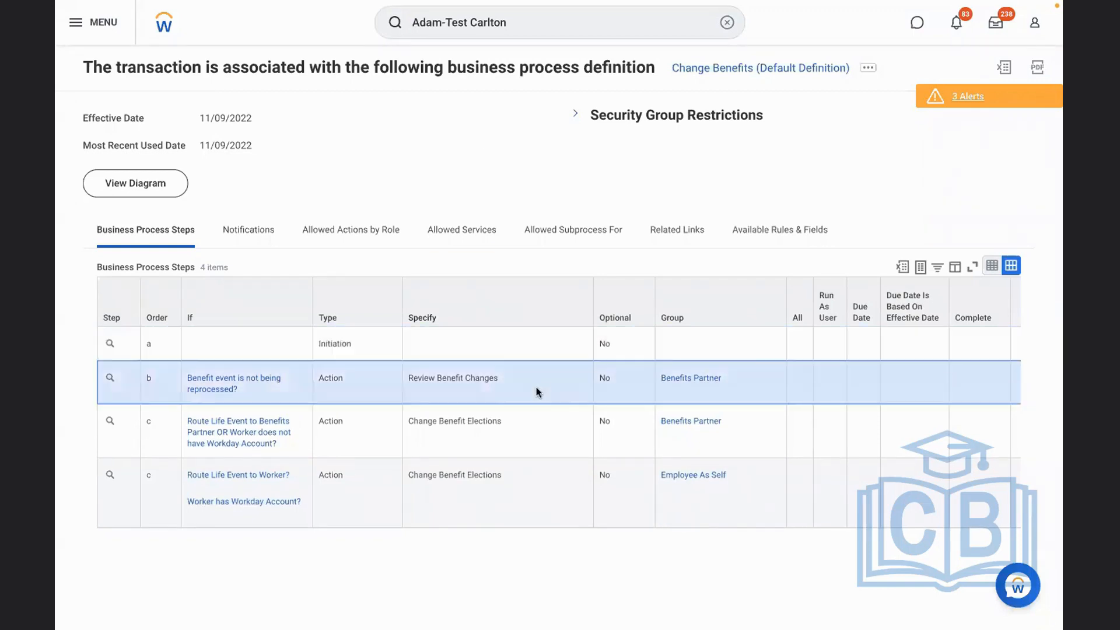
left_click(529, 449)
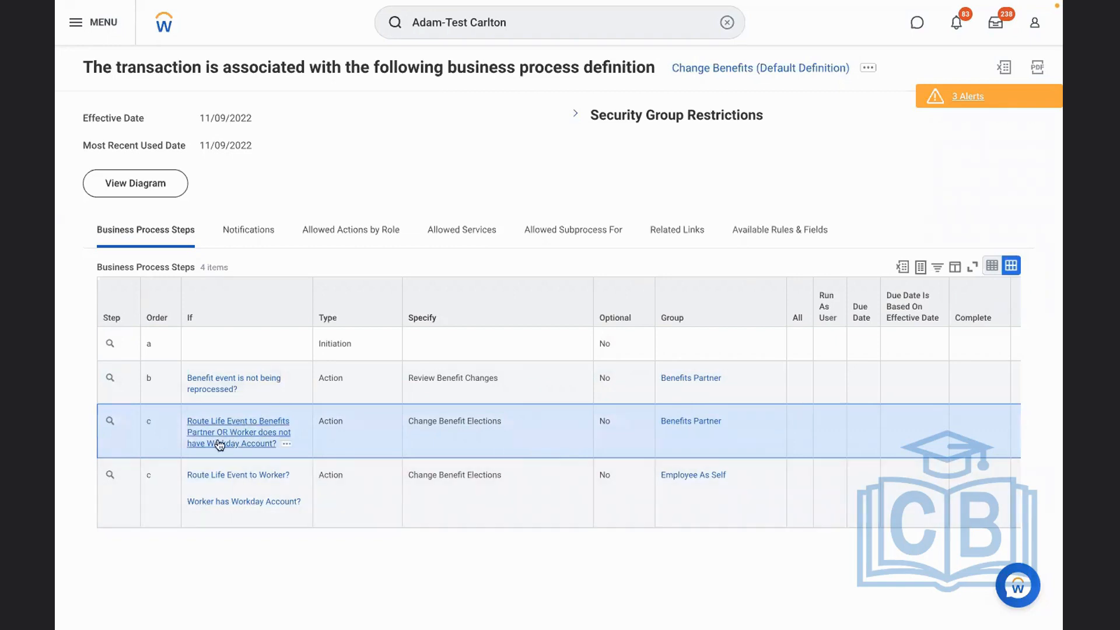
Examine the rule conditions that route life events to the Benefits Partner, plus the election step assigned to Employee As Self
left_click(286, 444)
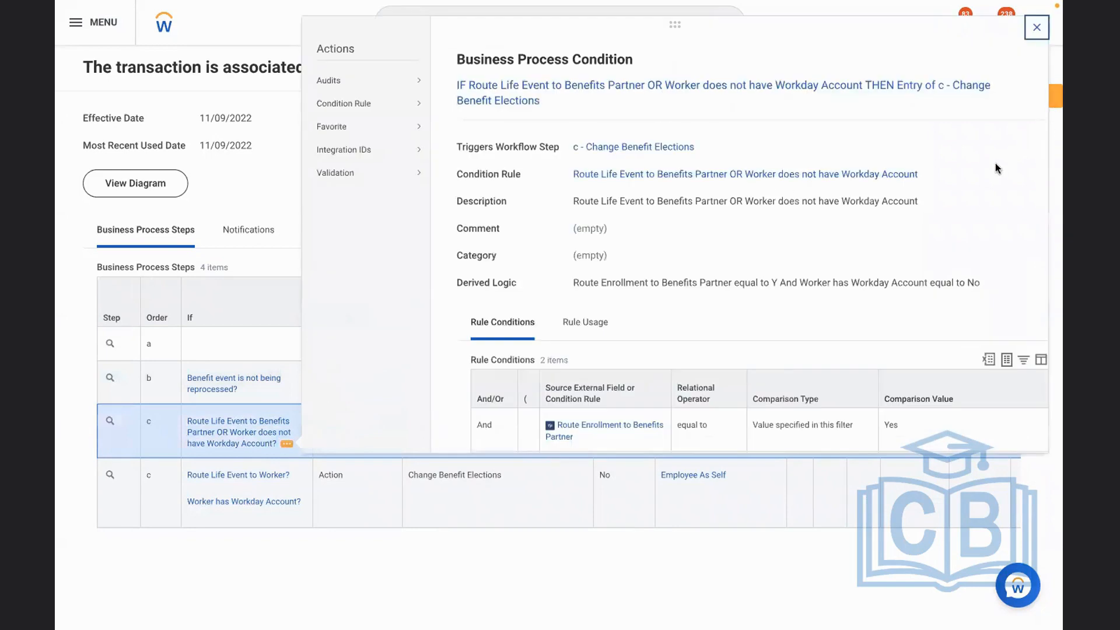
scroll(995, 162, "down", 2)
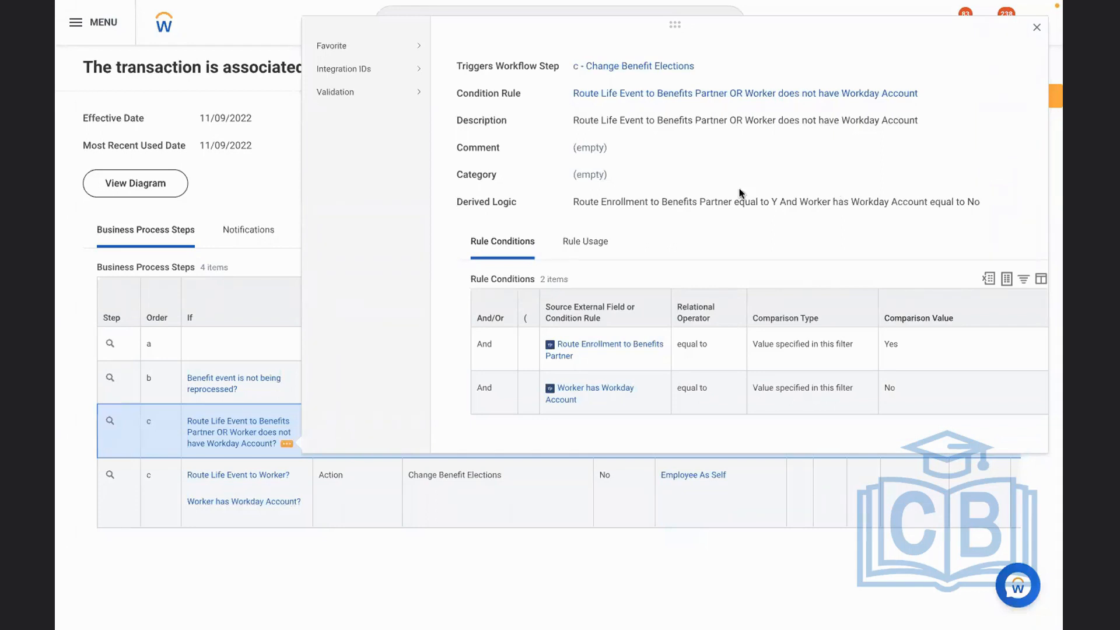
left_click(267, 185)
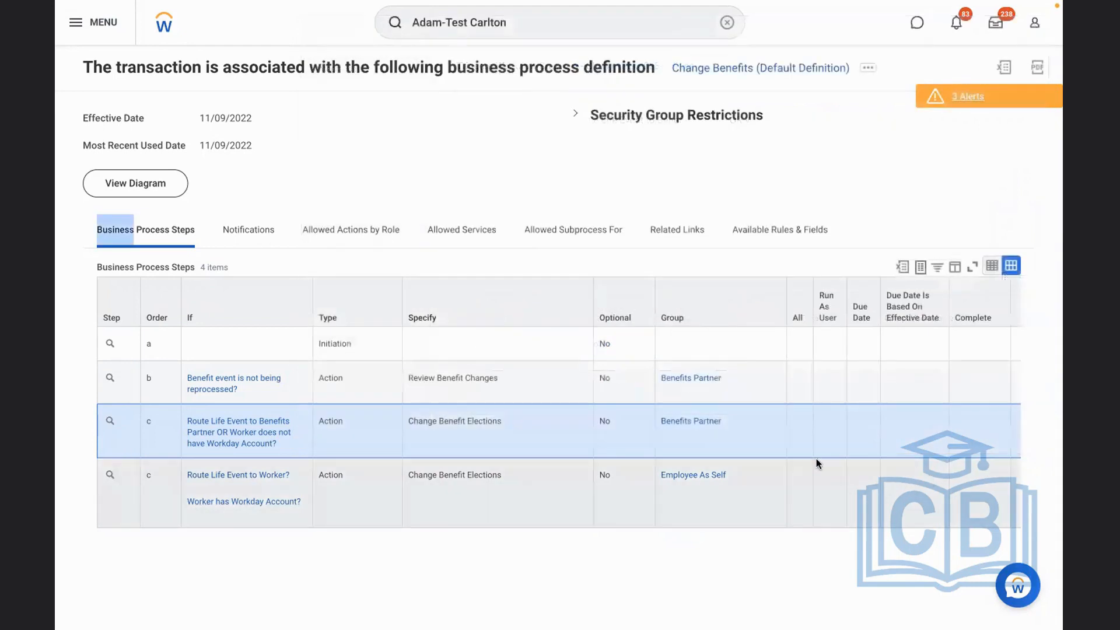
left_click(750, 438)
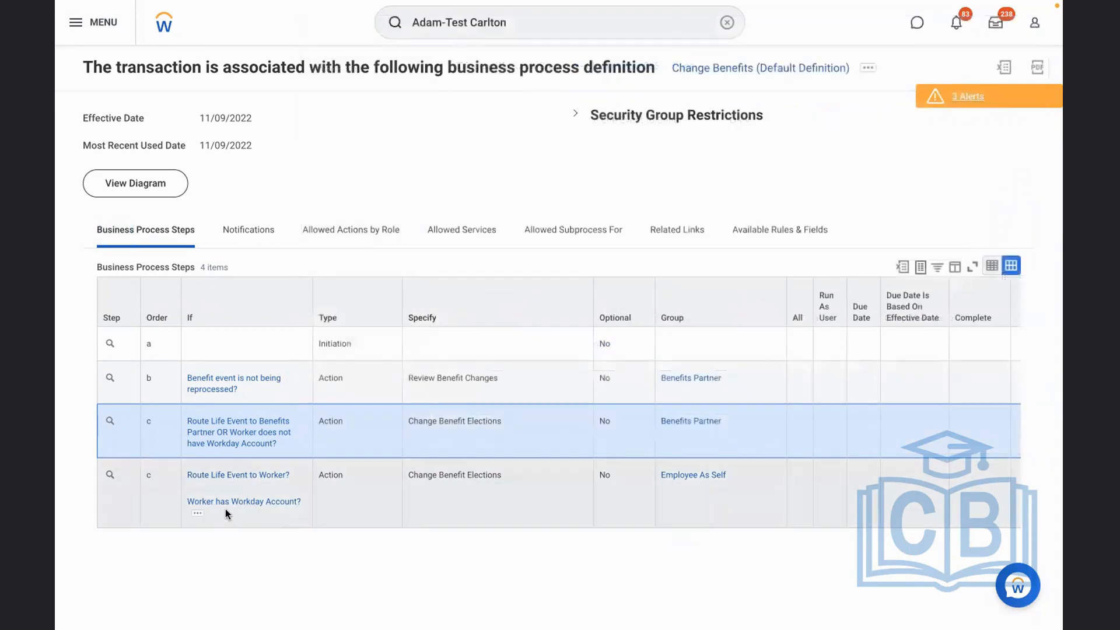
left_click(606, 525)
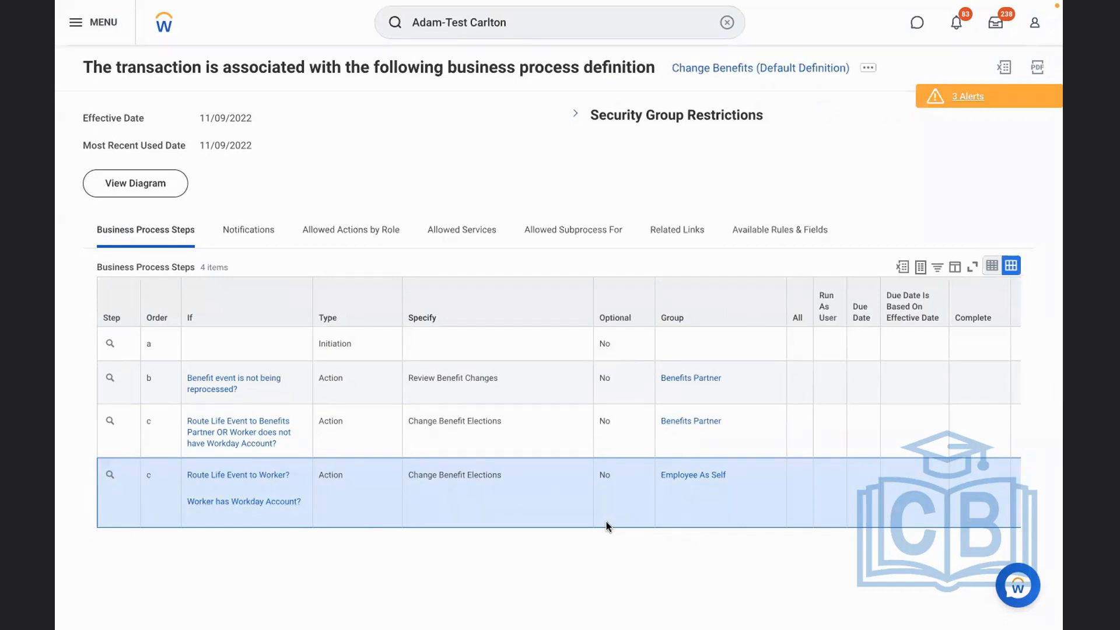
left_click(727, 21)
type("edit")
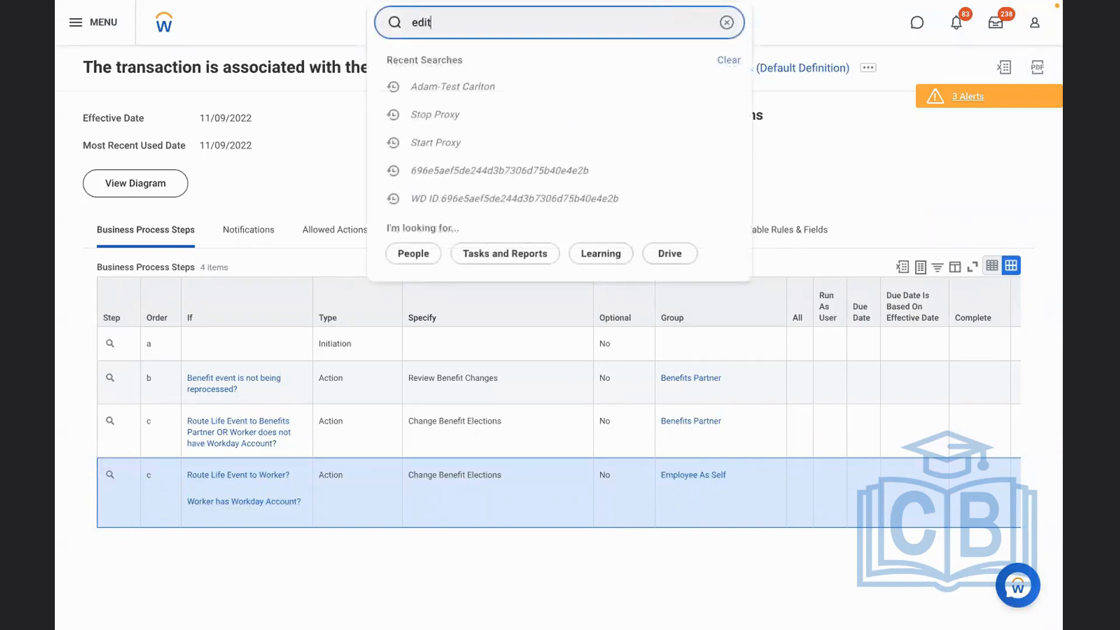
type(" enroll")
left_click(463, 60)
left_click(519, 186)
type("rbs")
key("Return")
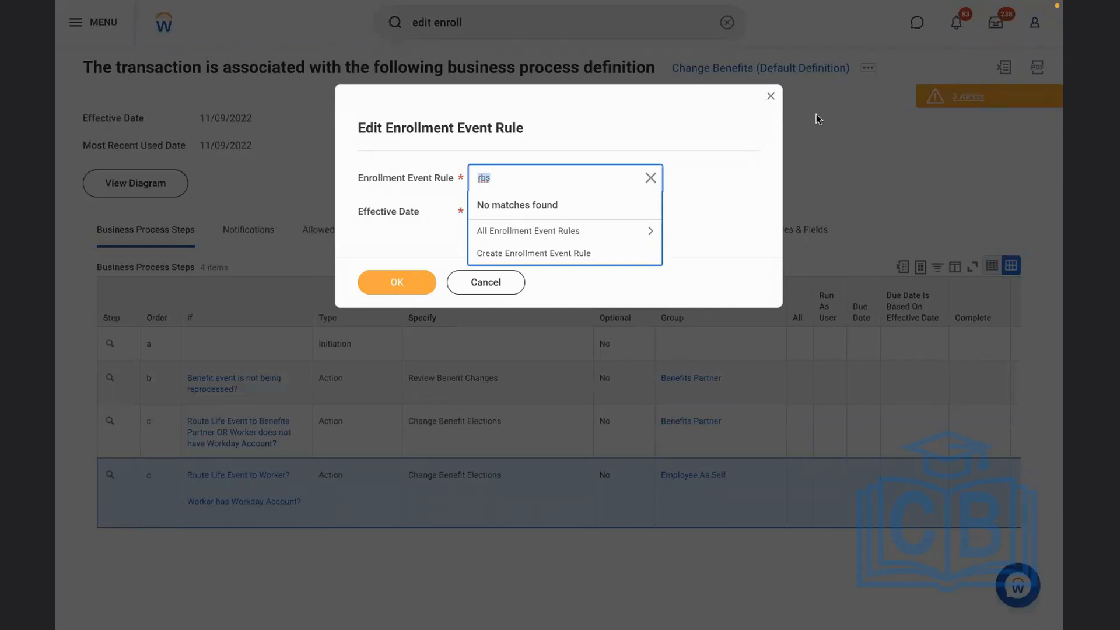
left_click(770, 97)
left_click(771, 97)
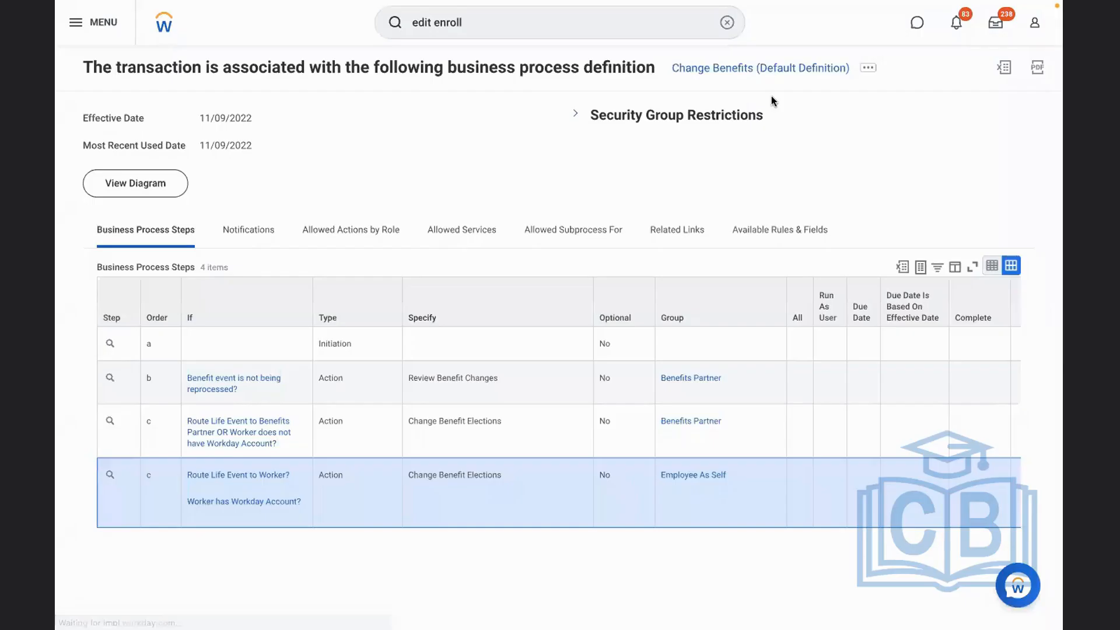
Find the Edit Benefit Event Type task and open the RBS - 401K Retirement Savings event type for editing
left_click(726, 22)
type("e")
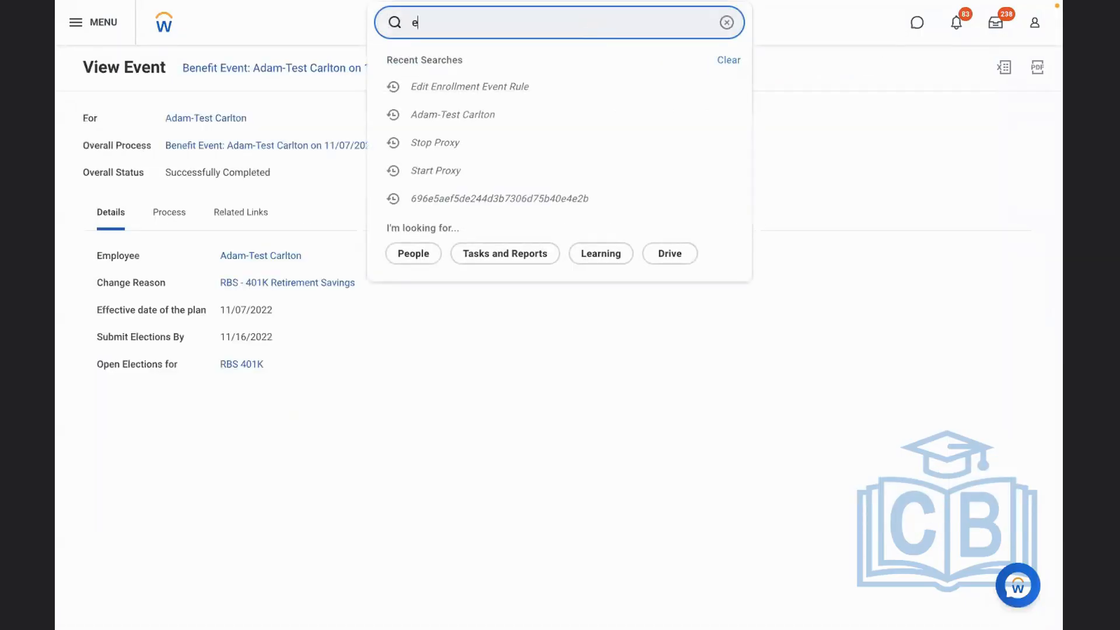
type("dit enrollment")
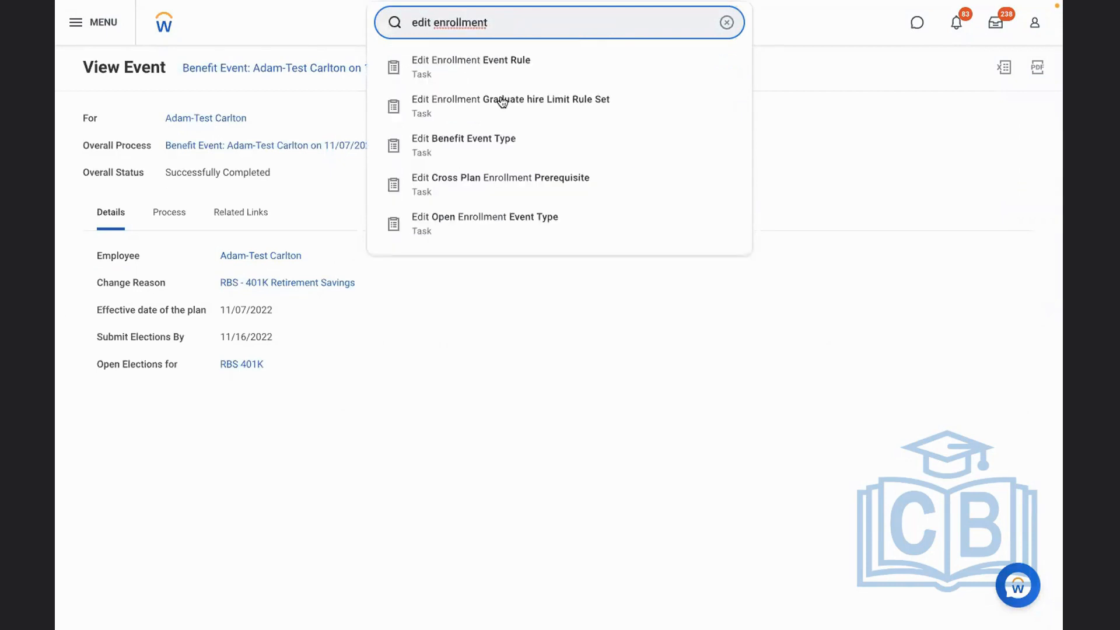
left_click(480, 140)
left_click(492, 170)
type("ret")
key("Return")
left_click(384, 278)
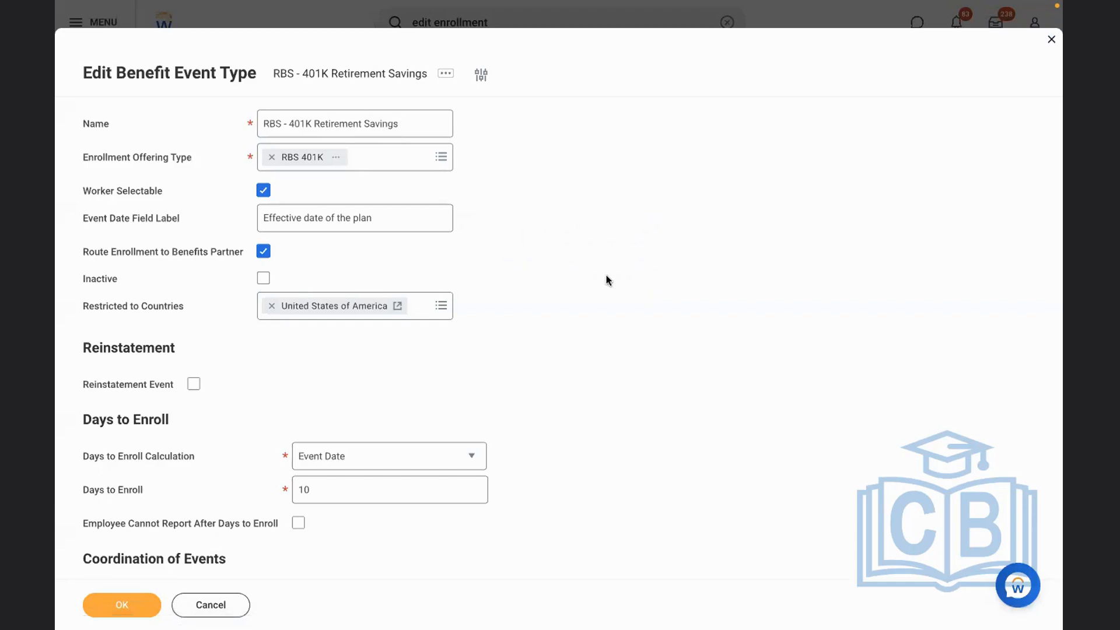
Turn off Route Enrollment to Benefits Partner, keep Worker Selectable enabled, and save the benefit event type
left_click(263, 254)
left_click(263, 191)
left_click(264, 191)
left_click(121, 605)
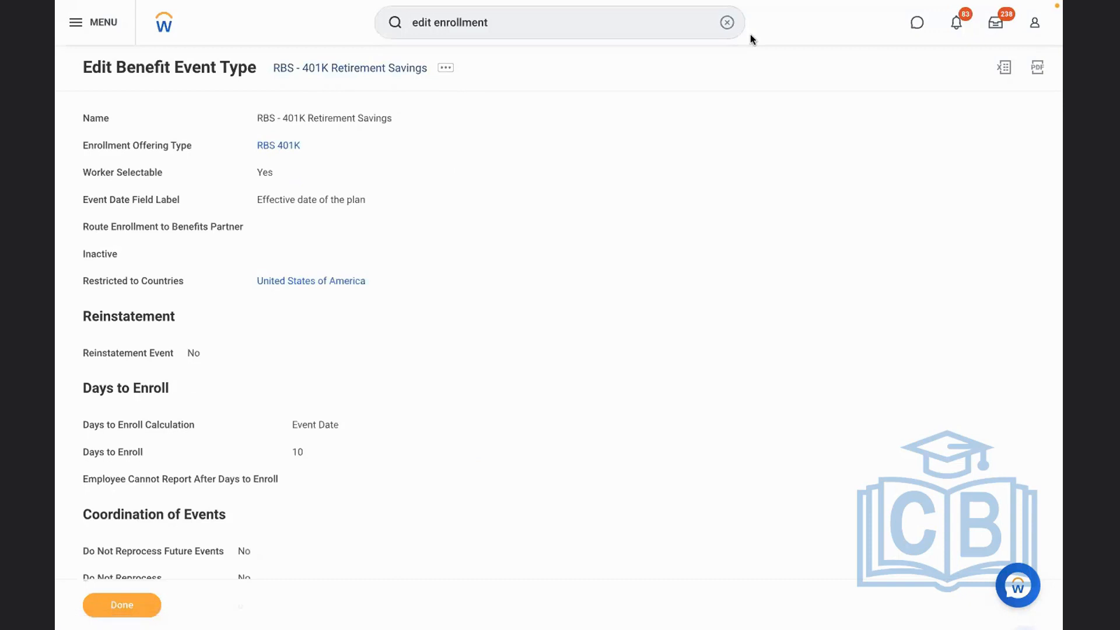
Find the Start Proxy task and start a proxy session acting as the test employee
left_click(726, 24)
type("star")
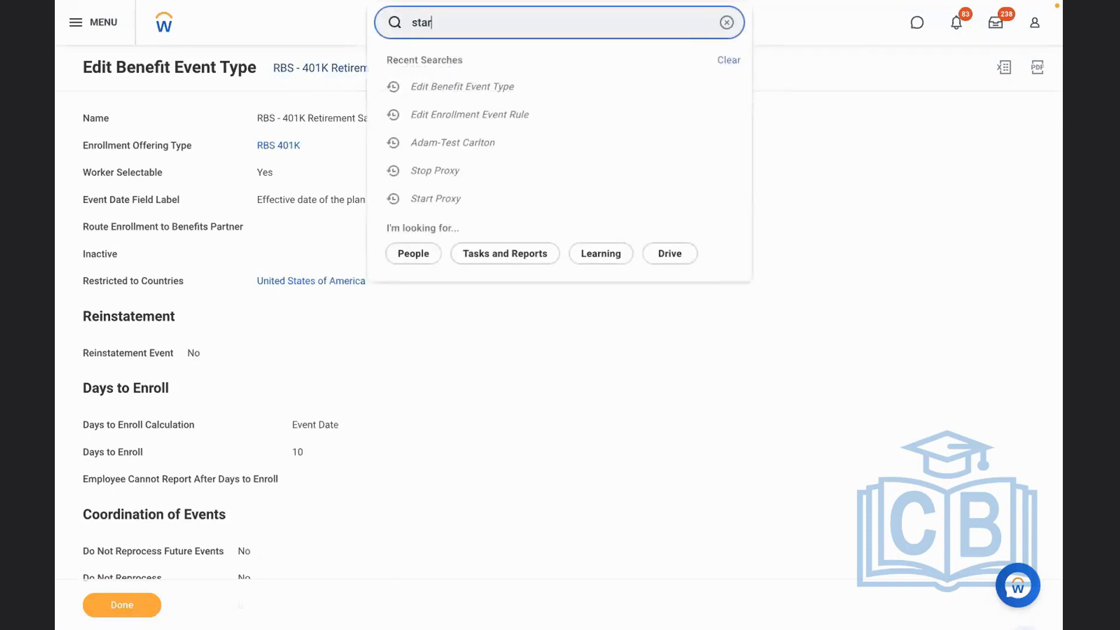
type("t proxy")
left_click(528, 69)
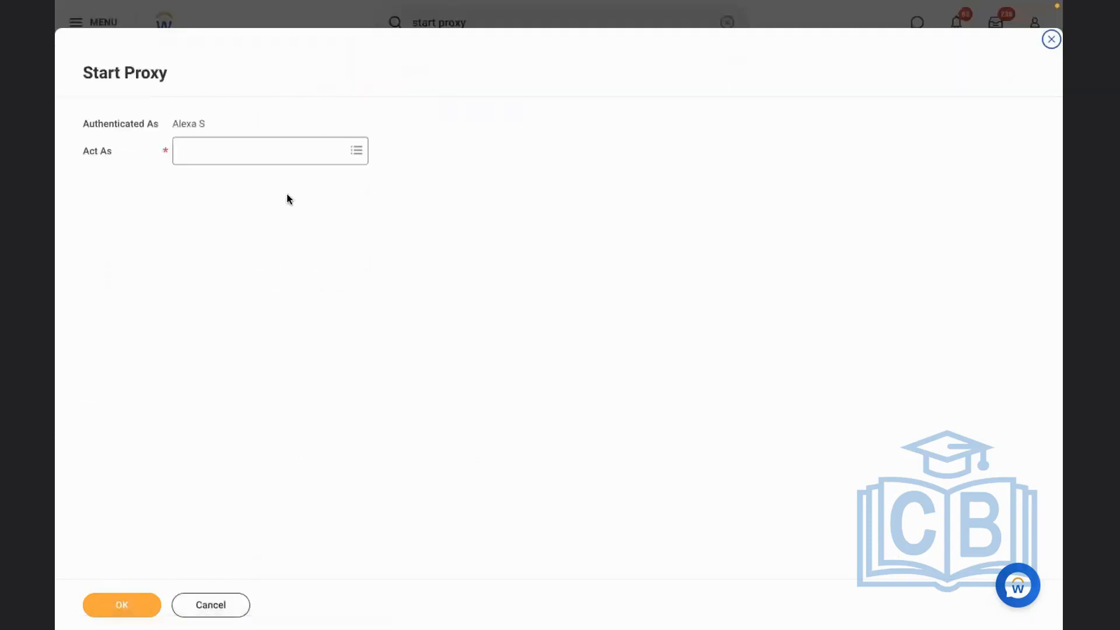
left_click(240, 156)
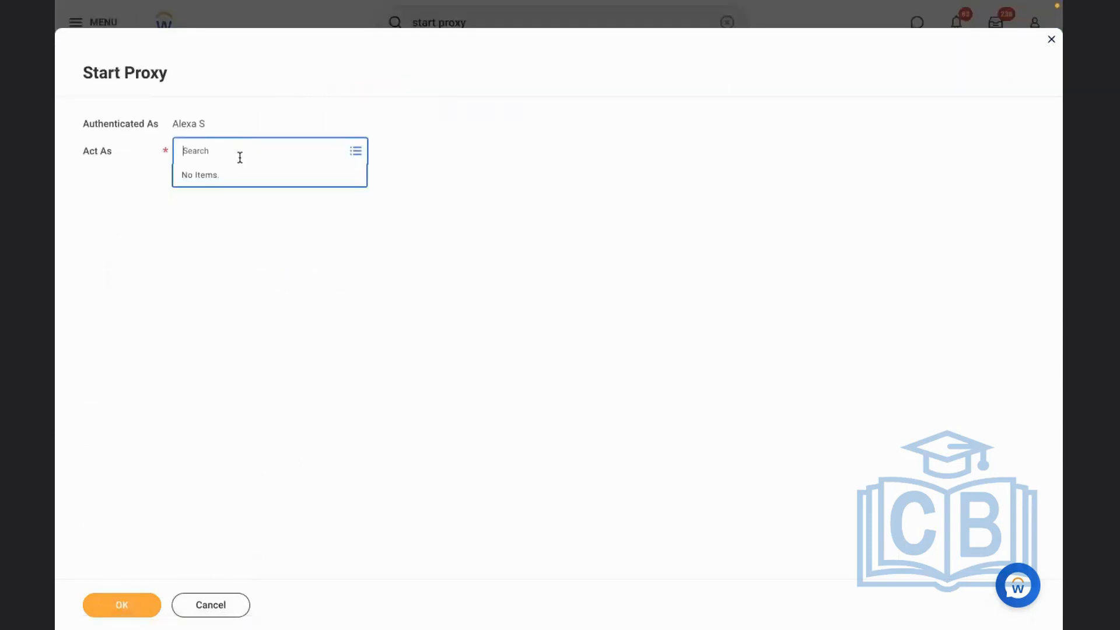
type("adam carl")
key("Return")
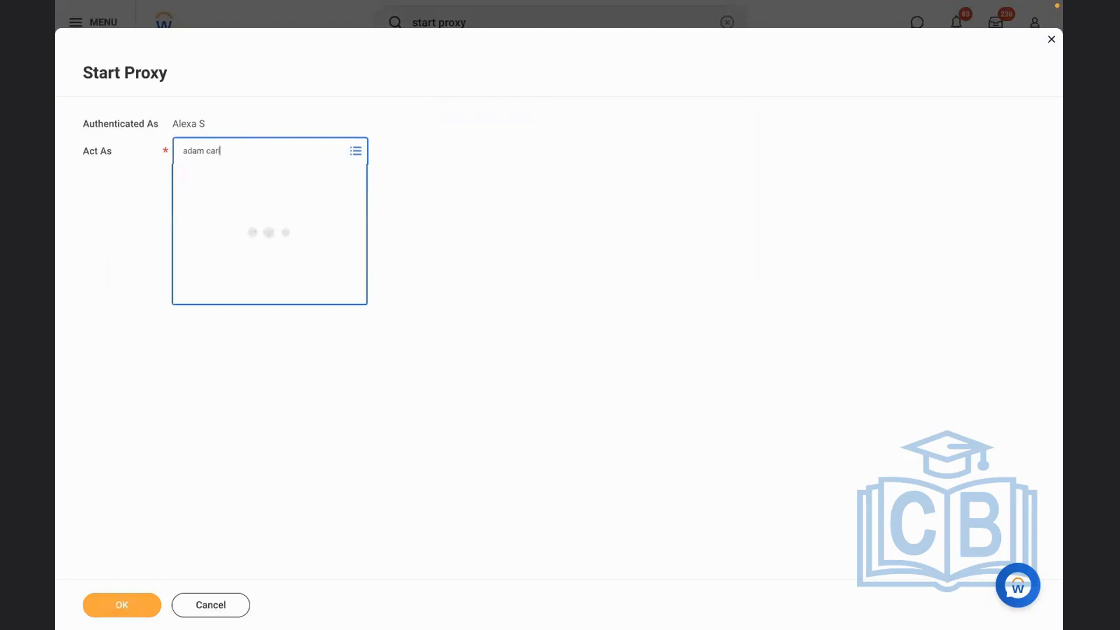
left_click(120, 611)
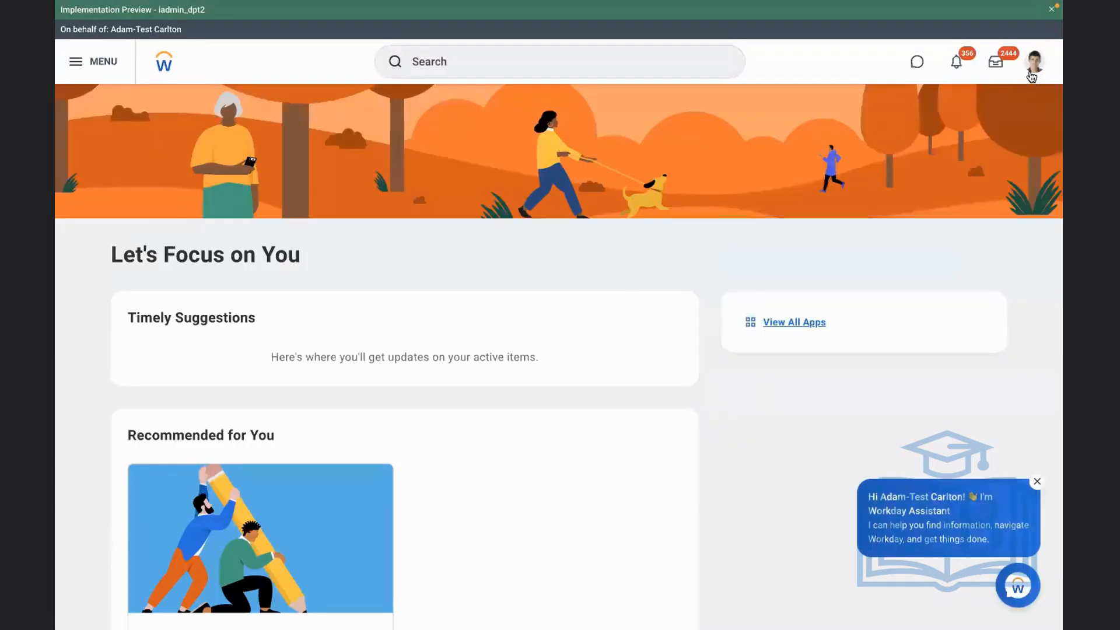
Open the test employee's own profile and start a Change Benefits request from the worker's related actions
left_click(1031, 75)
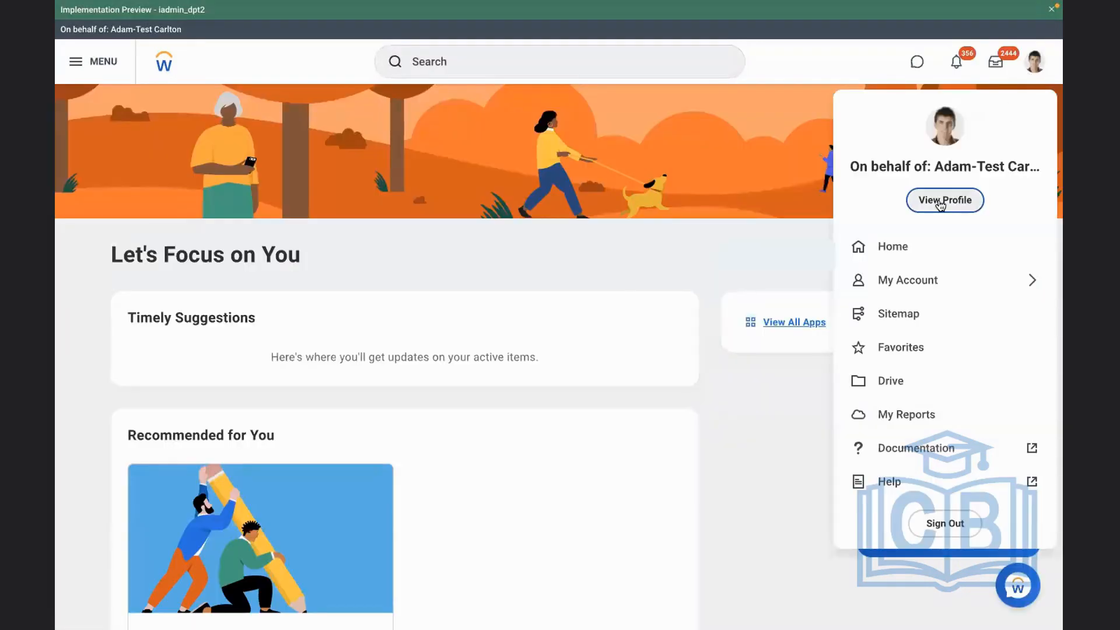
left_click(284, 190)
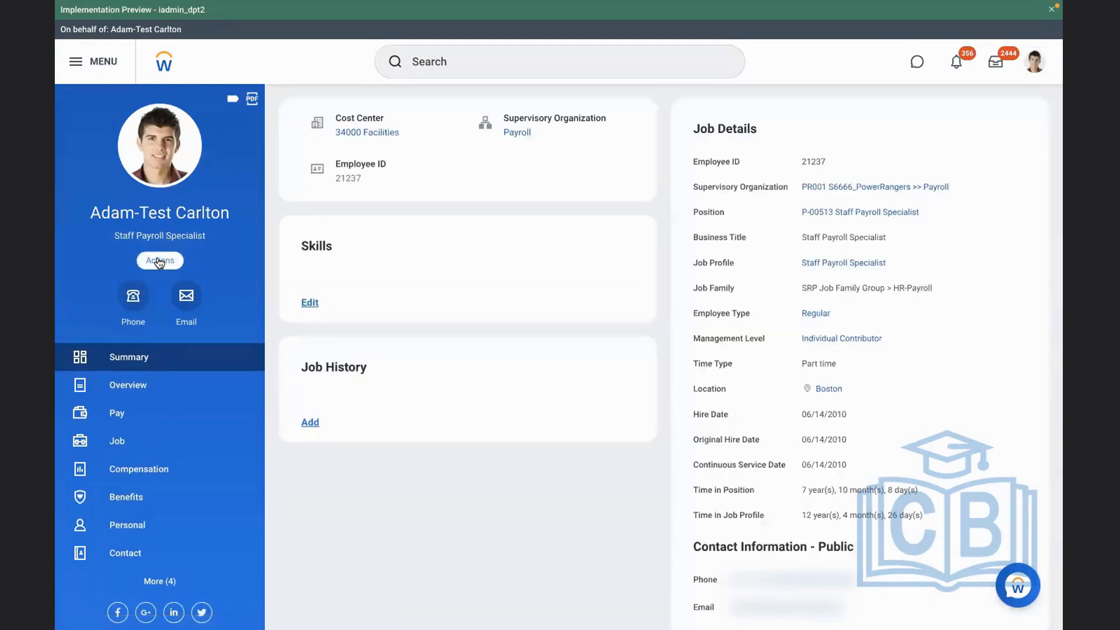
left_click(158, 261)
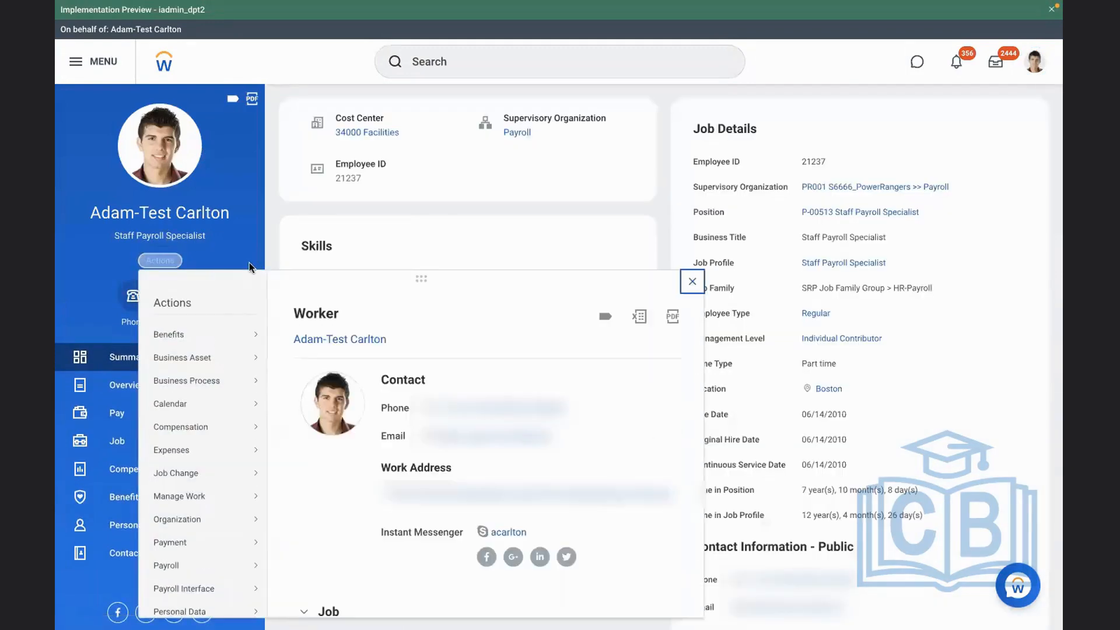
mouse_move(236, 344)
left_click(418, 285)
Set the change reason to RBS - 401K Retirement Savings and the effective date of the plan to 11/07/2022
left_click(516, 178)
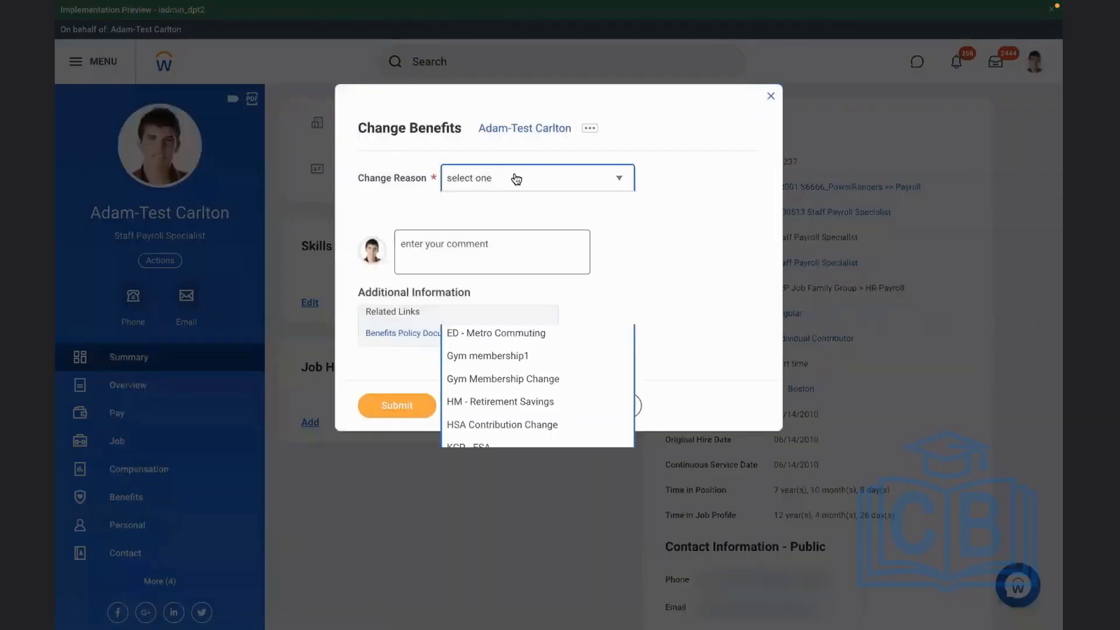
key("Up")
key("Up")
key("Up")
key("Up")
key("Up")
key("Up")
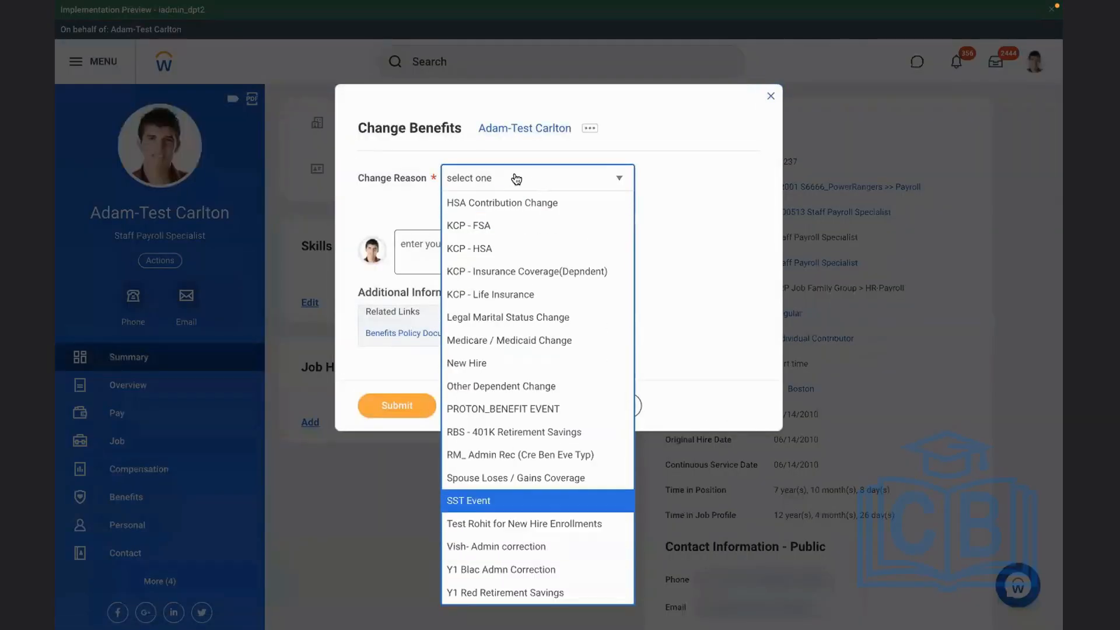
key("Up")
key("Return")
left_click(561, 223)
left_click(635, 299)
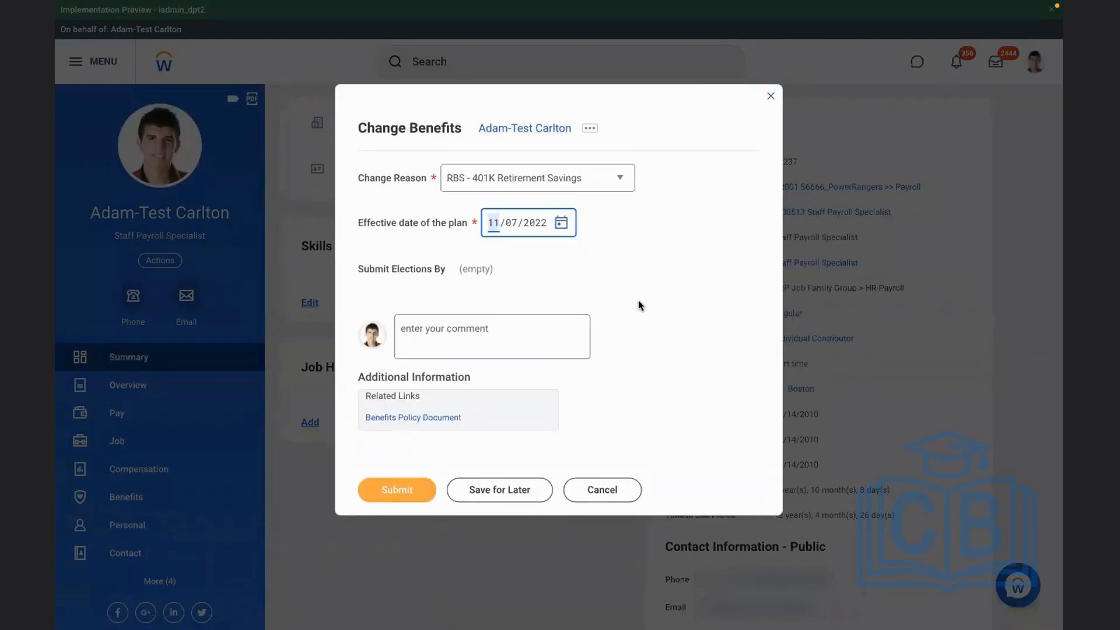
Submit the Change Benefits request and start a proxy session as the person assigned to review it
left_click(378, 576)
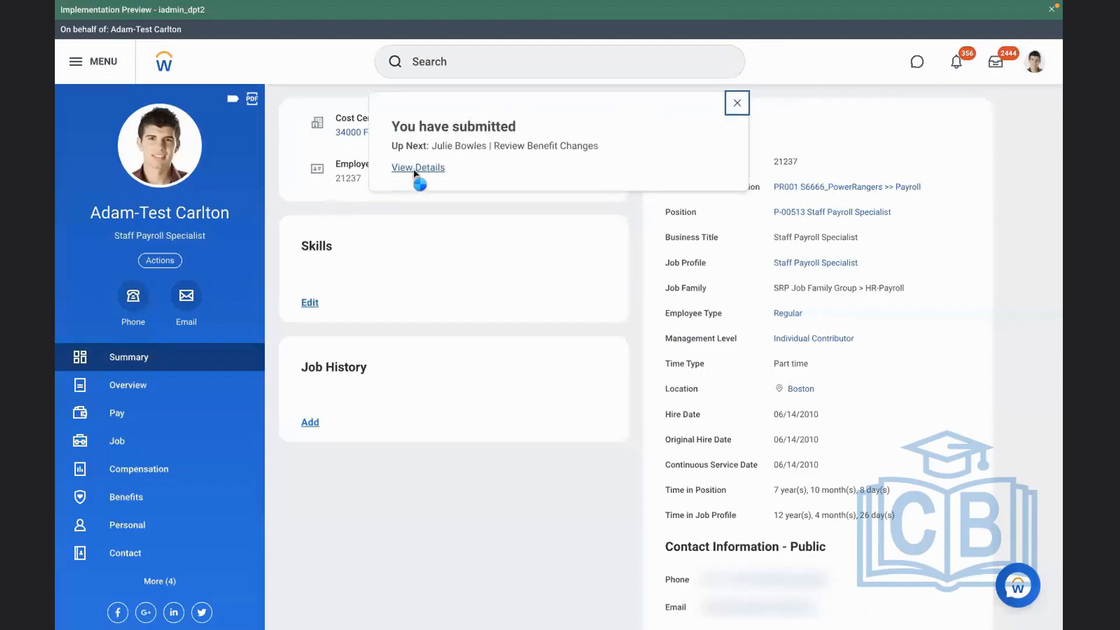
left_click(413, 170)
left_click(180, 186)
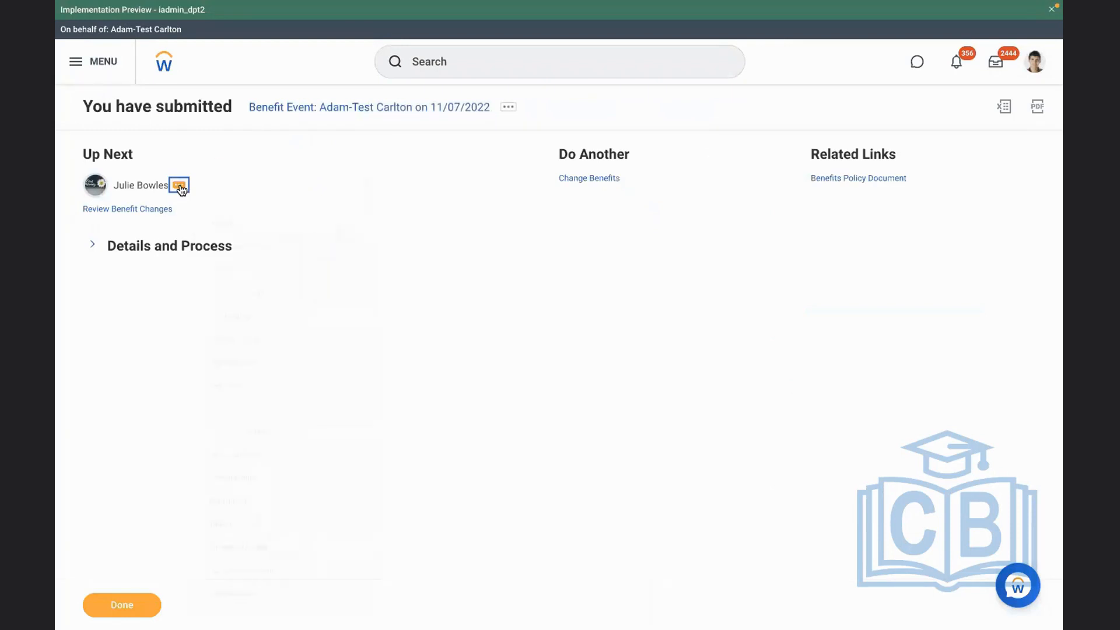
left_click(430, 509)
scroll(429, 510, "down", 1)
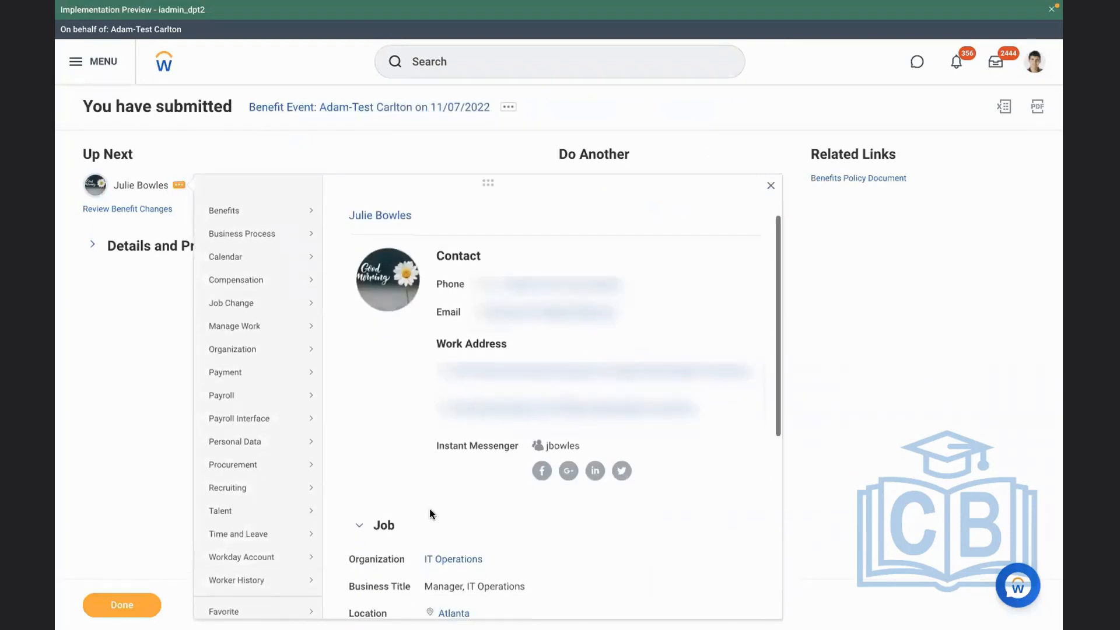
scroll(429, 509, "down", 6)
mouse_move(261, 330)
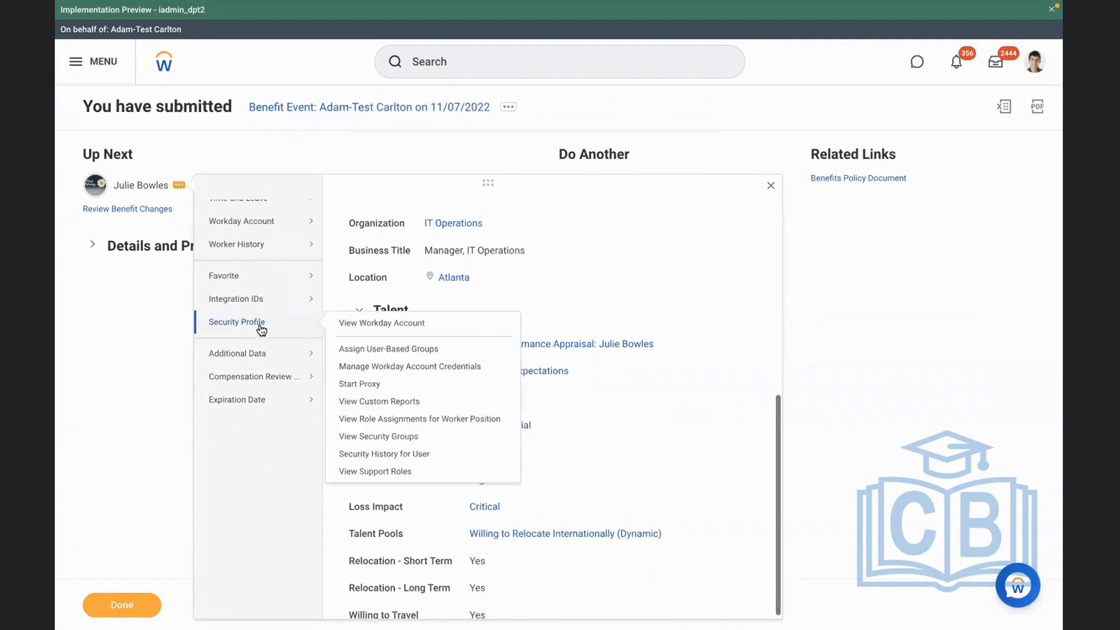
left_click(357, 384)
left_click(128, 605)
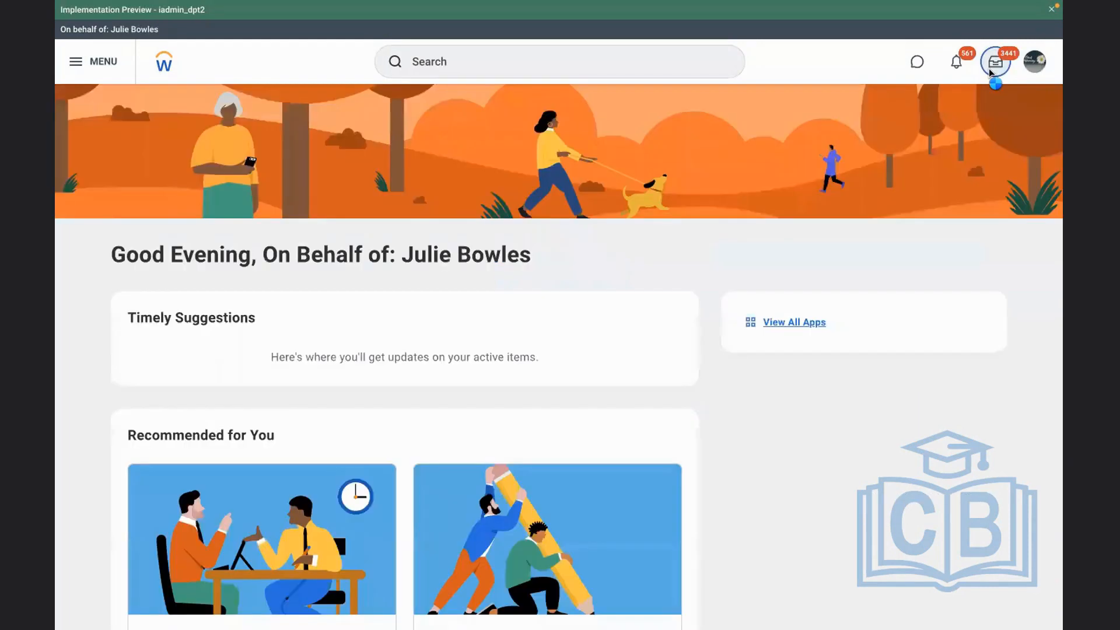
Approve the employee's benefit event effective 11/07/2022 from the inbox and examine its process history
left_click(992, 65)
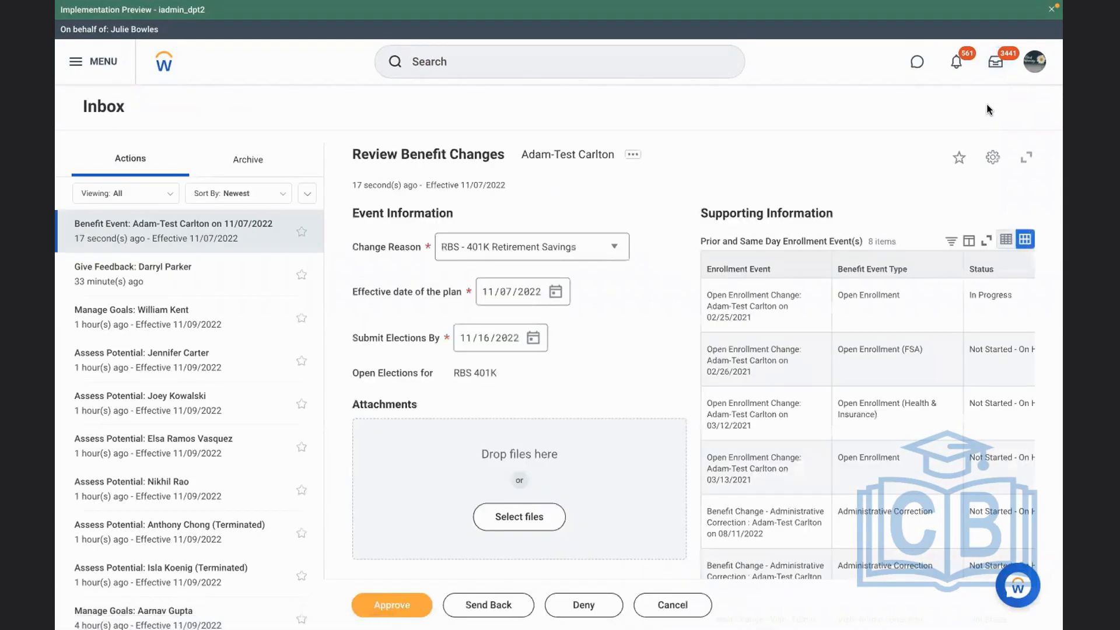
left_click(376, 606)
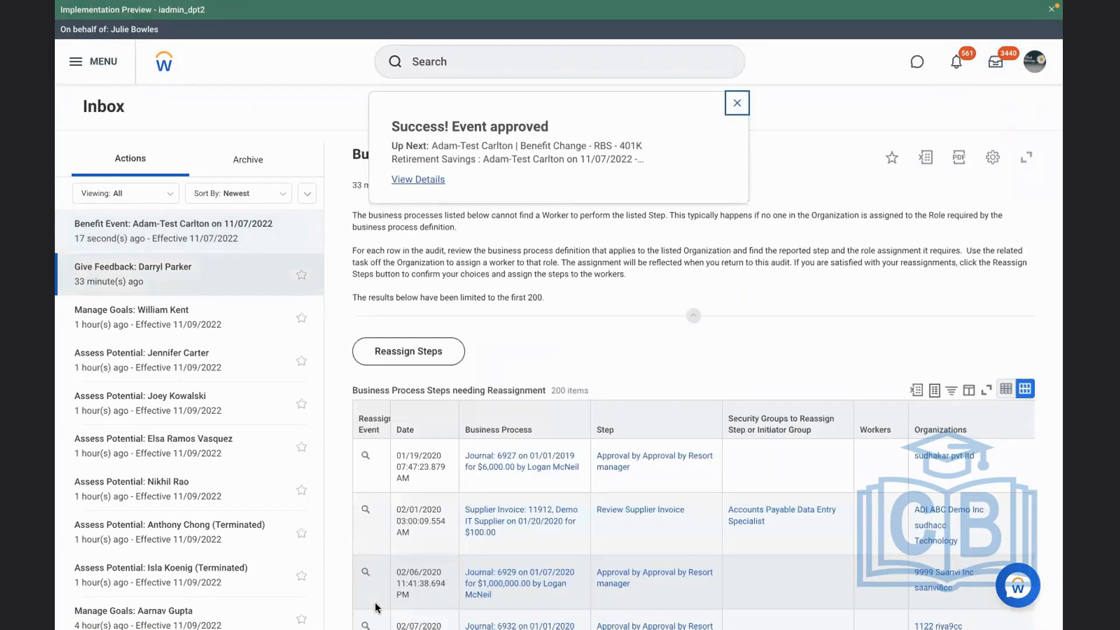
left_click(406, 180)
left_click(93, 257)
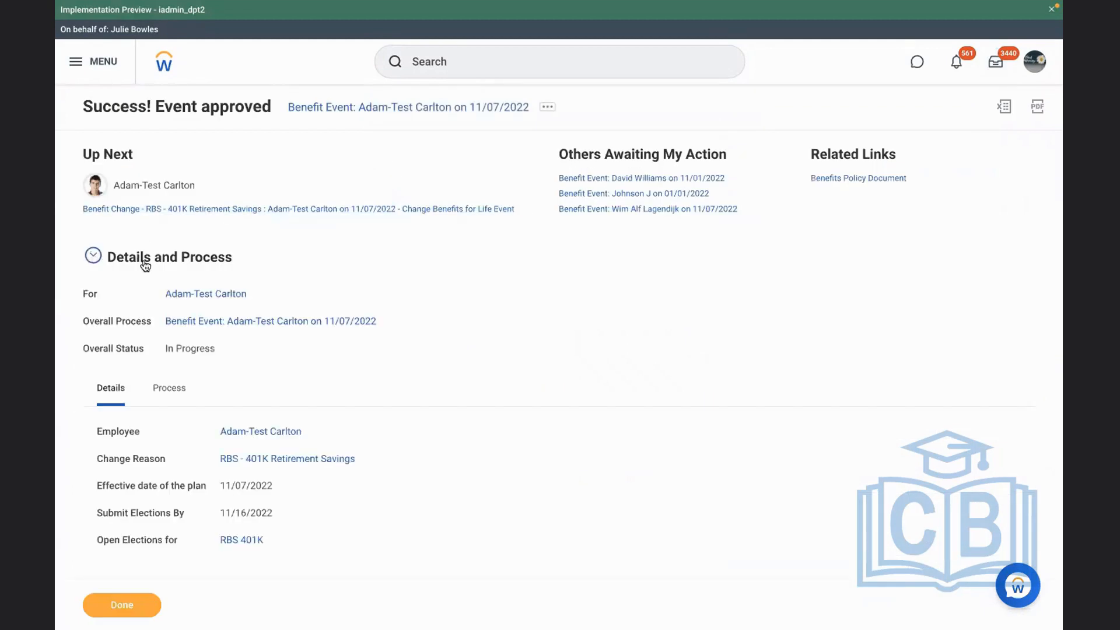
left_click(186, 382)
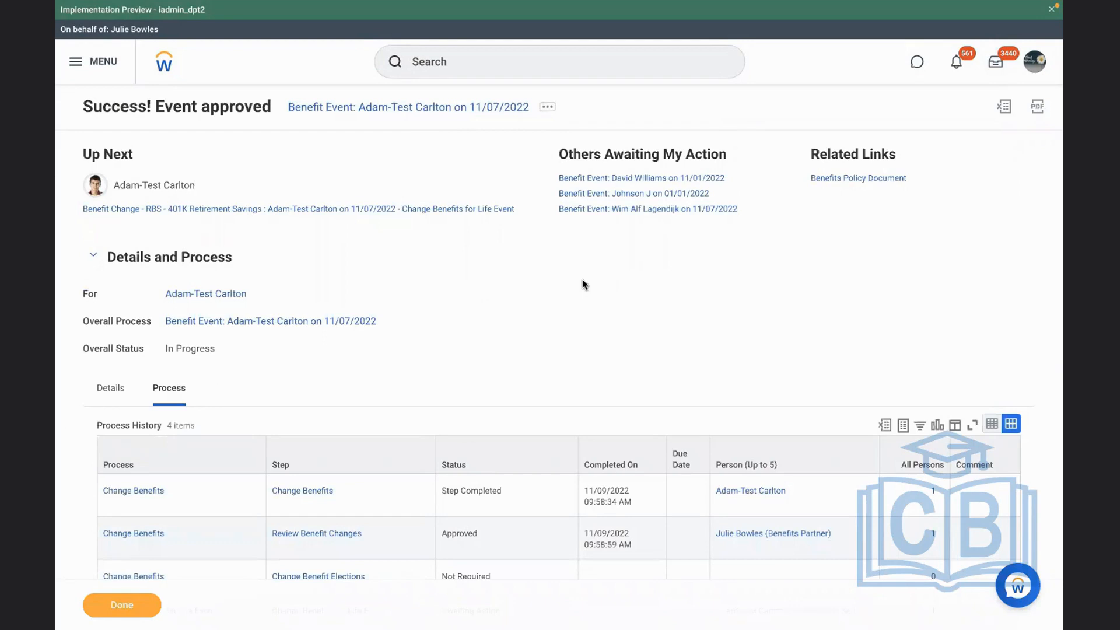
scroll(582, 280, "down", 3)
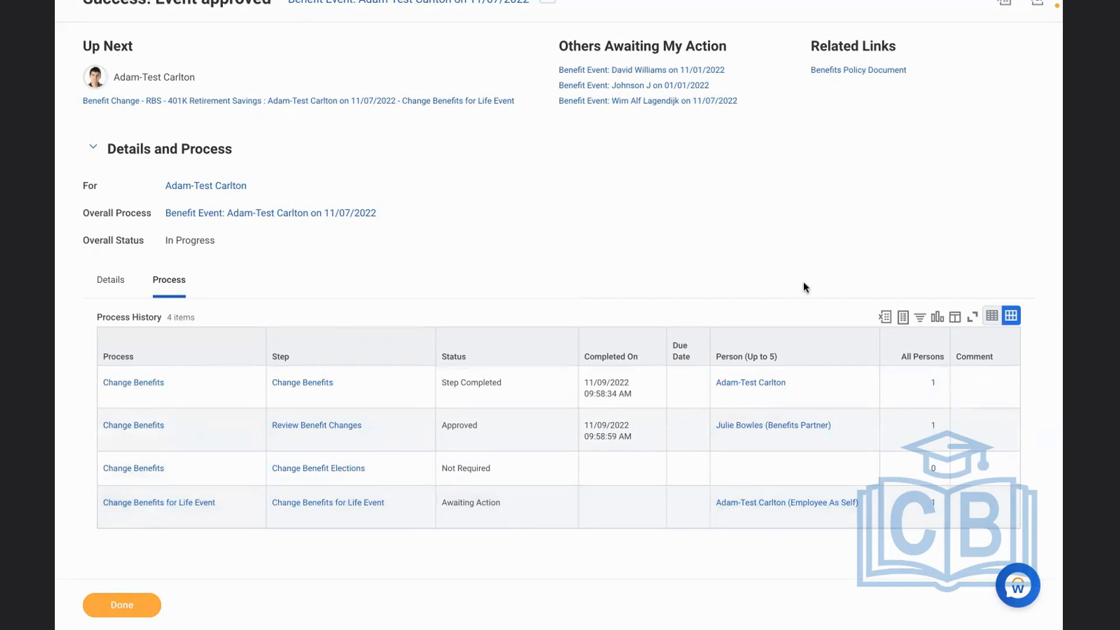
Start a proxy session as the employee assigned to the Change Benefits for Life Event step
left_click(727, 517)
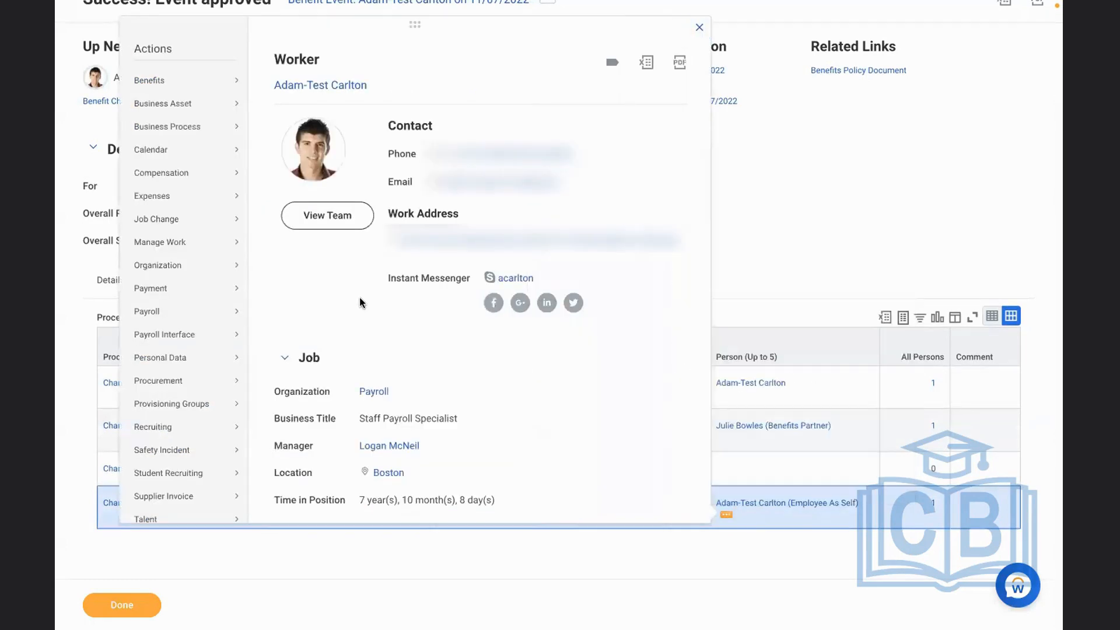
scroll(360, 298, "down", 5)
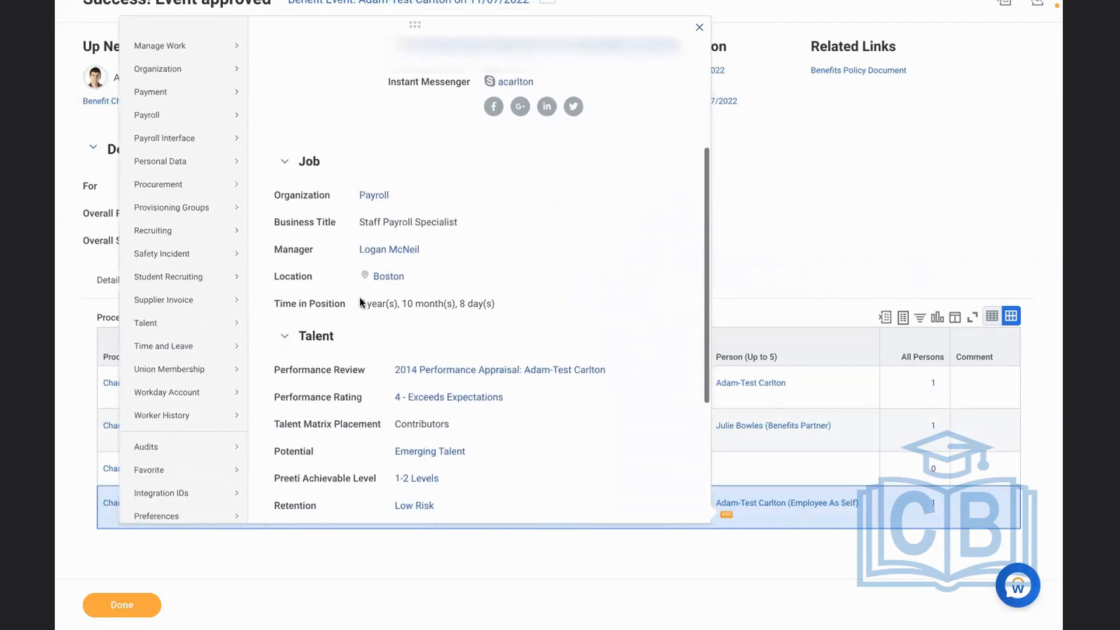
scroll(359, 302, "down", 3)
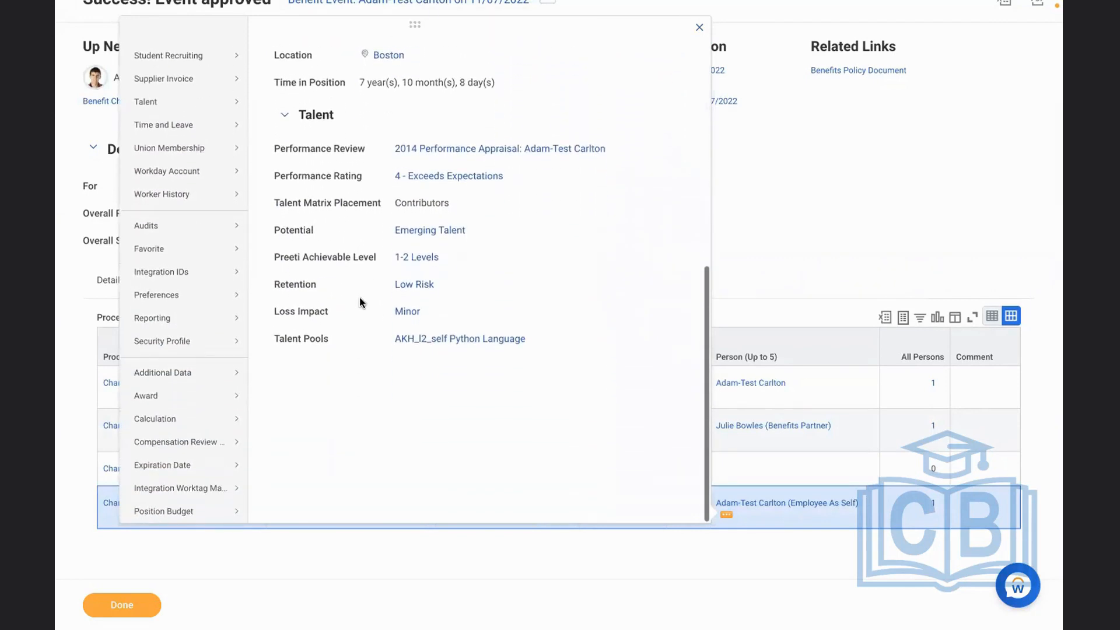
mouse_move(229, 342)
left_click(290, 218)
left_click(122, 605)
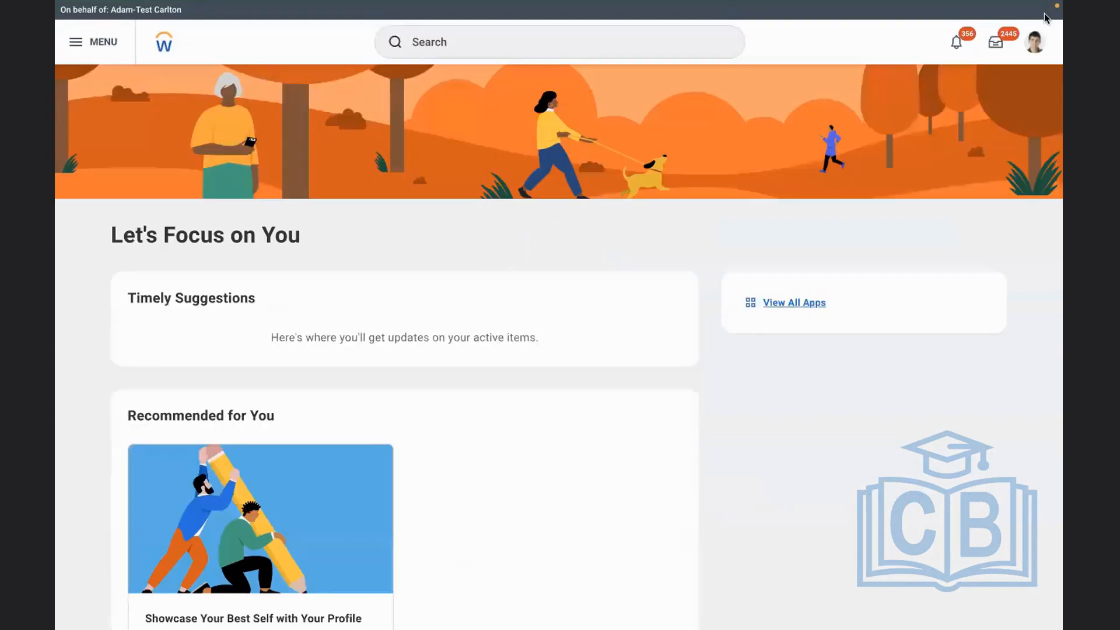
Start the RBS - 401K Retirement Savings elections from the inbox and select the RBS - Met Life Retirement Savings plan for RBS 401K
left_click(994, 42)
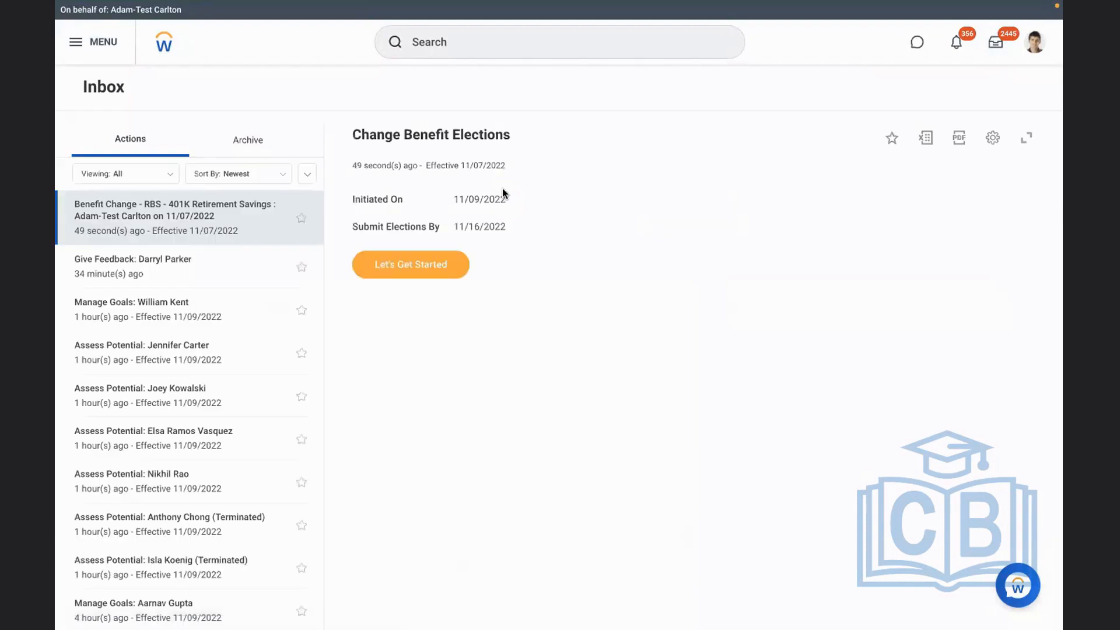
left_click(414, 279)
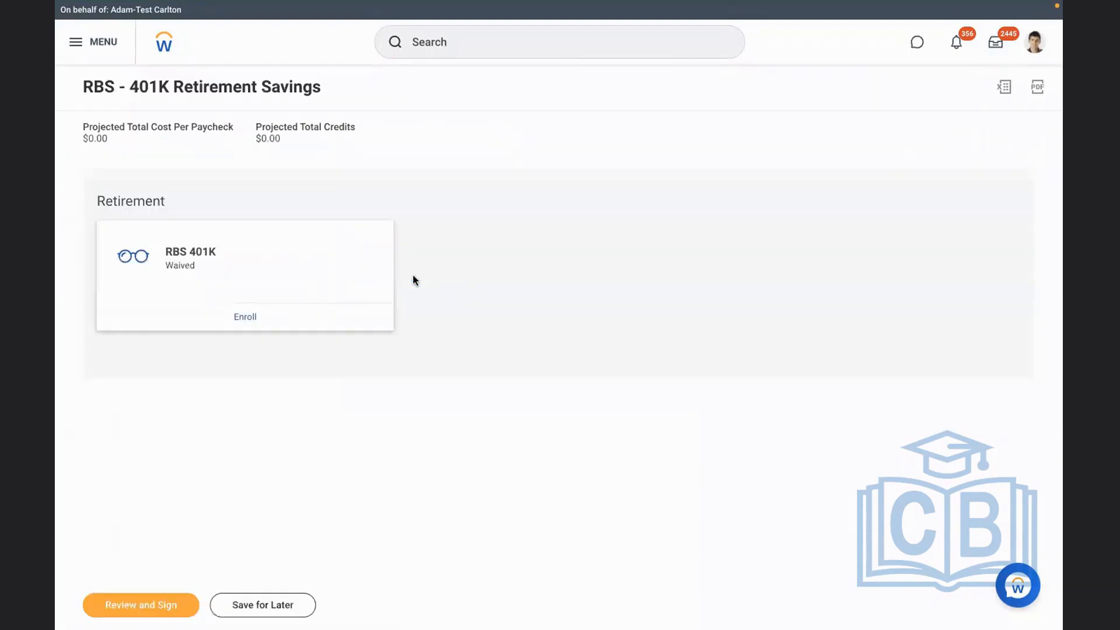
left_click(242, 318)
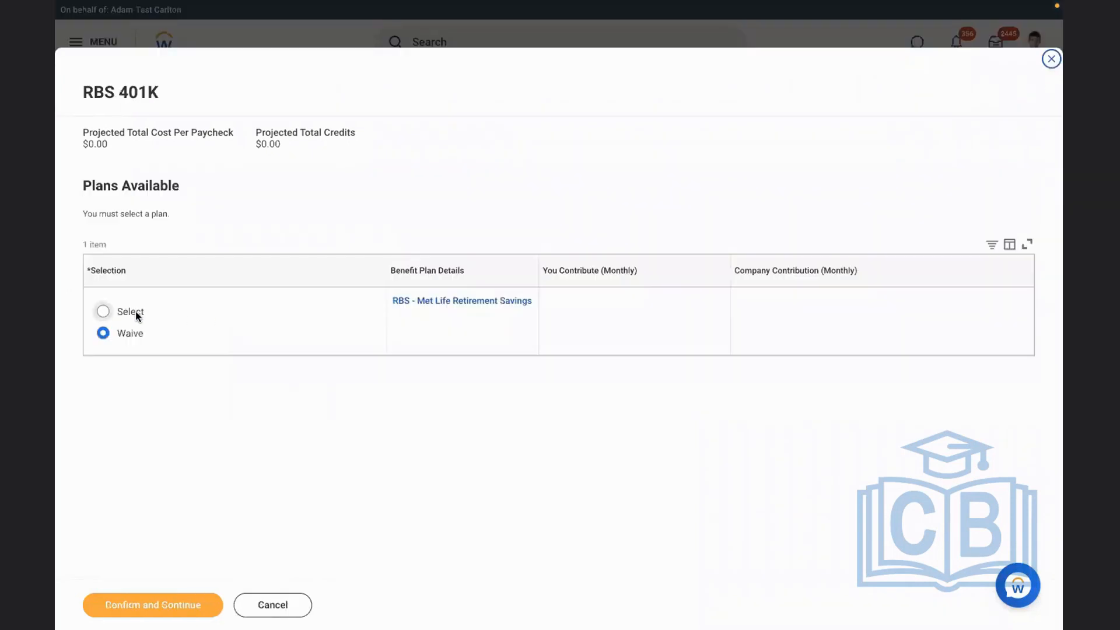
left_click(137, 313)
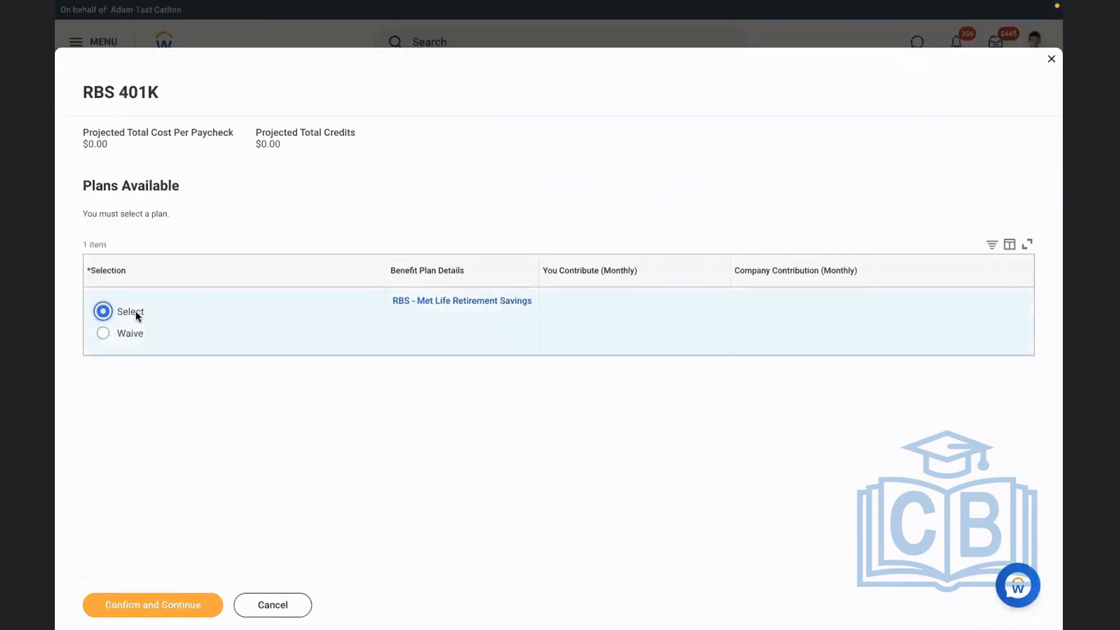
left_click(141, 606)
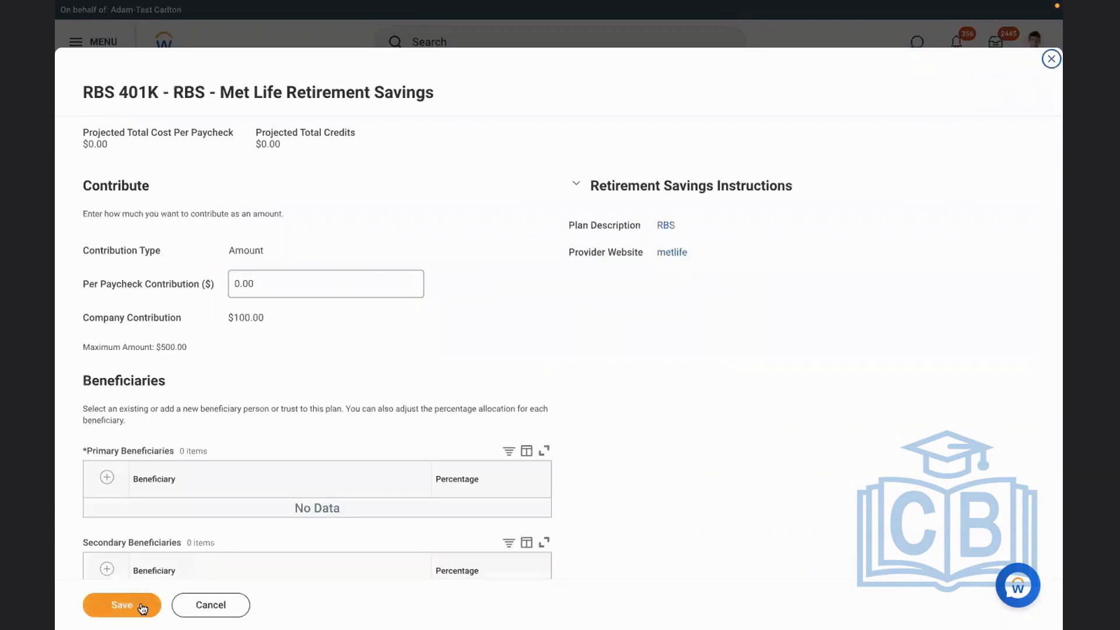
Check the company contribution and maximum amount, and set the per paycheck contribution to 100
left_click_drag(281, 281, 208, 272)
left_click_drag(106, 314, 271, 323)
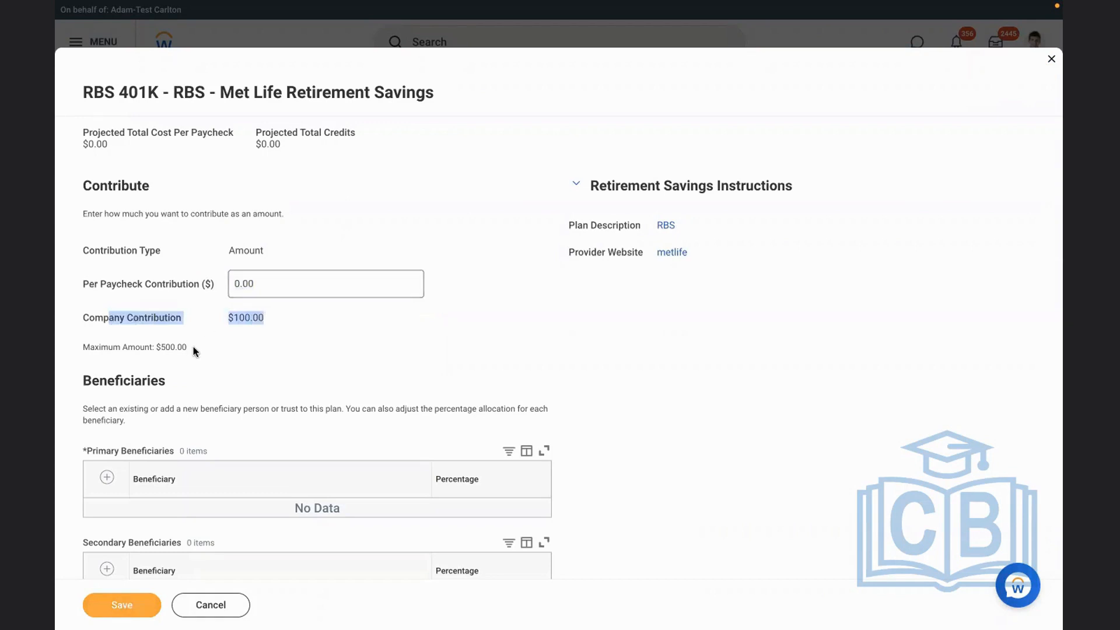
left_click_drag(196, 351, 151, 348)
left_click(250, 283)
key("BackSpace")
type("100")
left_click(597, 328)
scroll(597, 328, "down", 1)
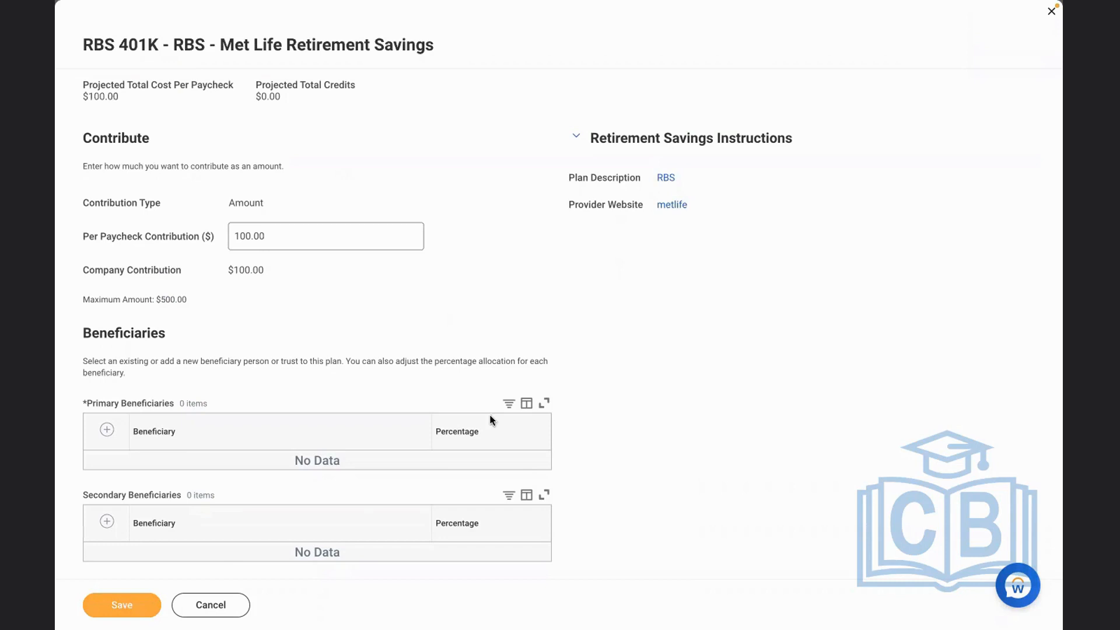
Try to save the election without a beneficiary and read the error details and contribution limits
left_click(124, 601)
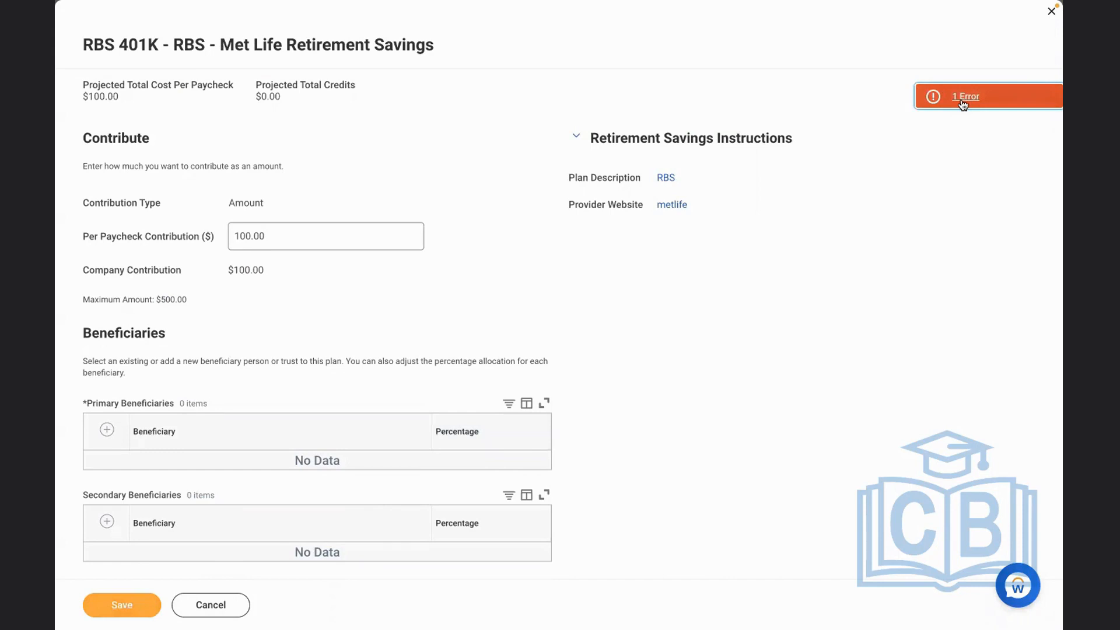
left_click(962, 104)
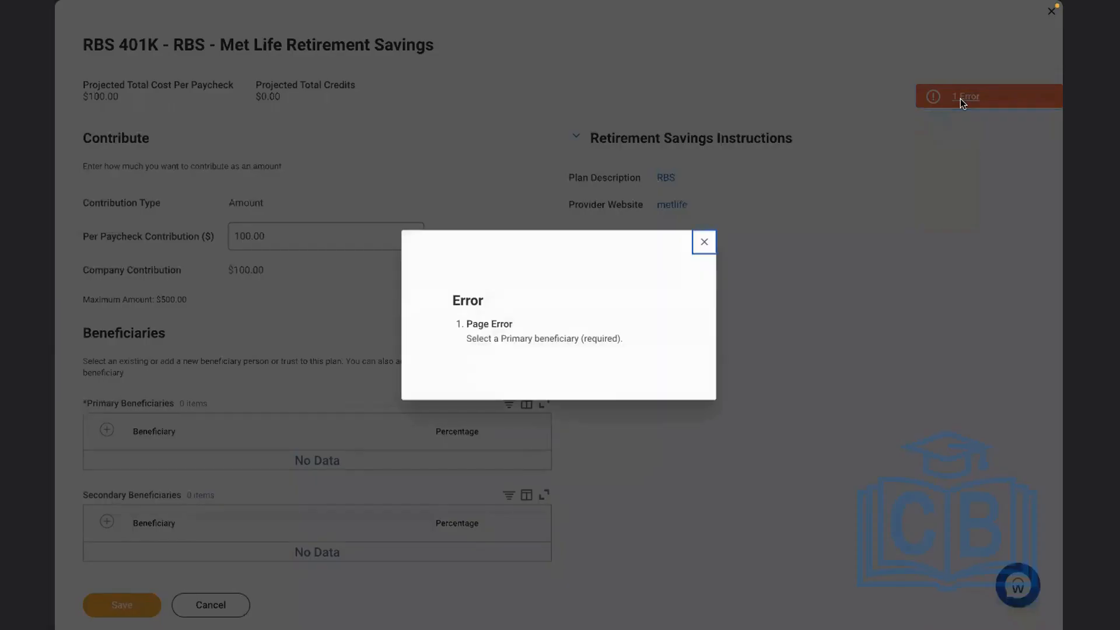
left_click_drag(635, 338, 463, 339)
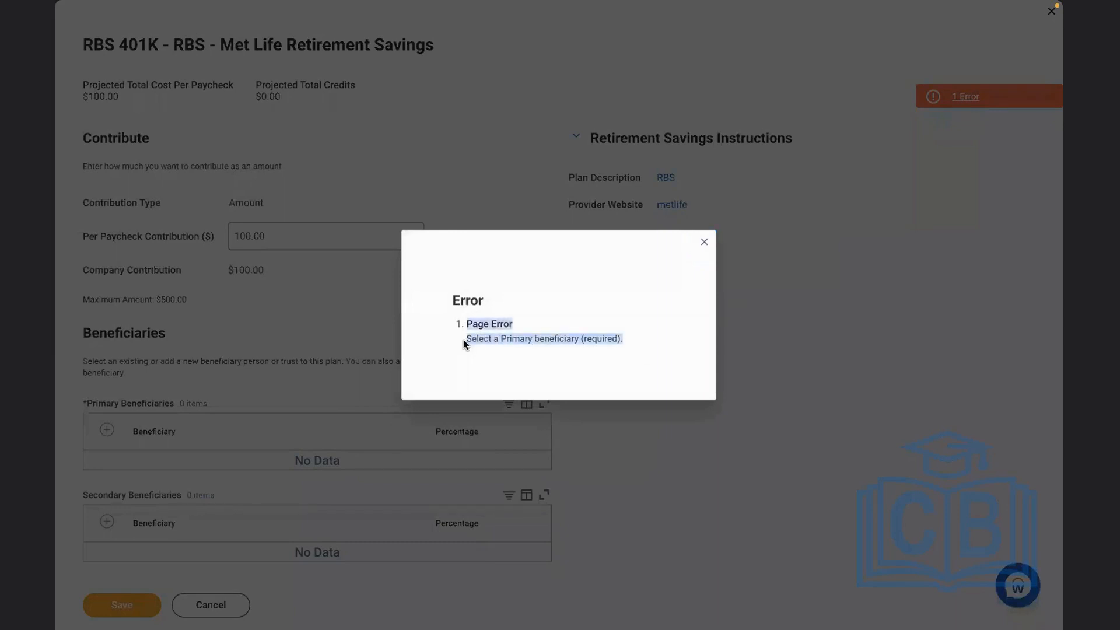
left_click(704, 242)
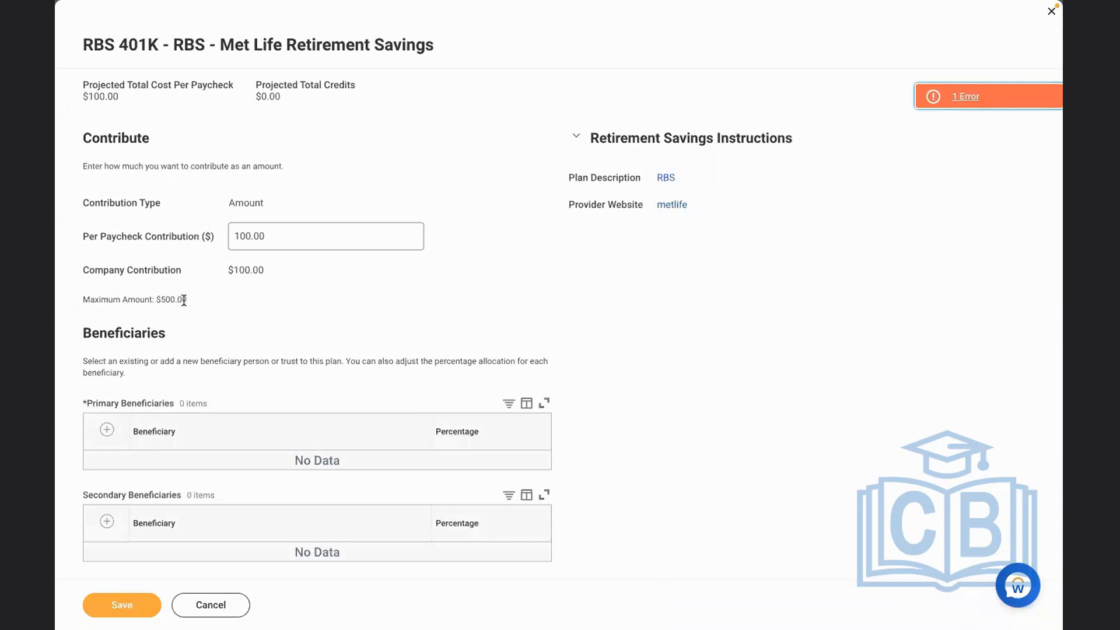
left_click(193, 268)
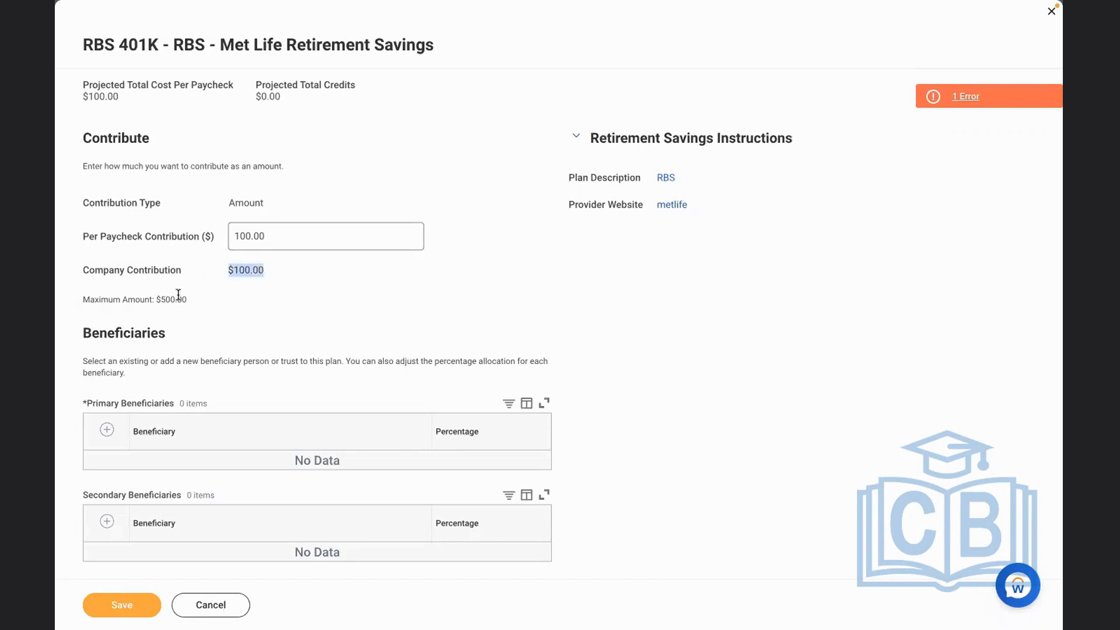
left_click(202, 300)
Add an existing beneficiary person as the primary beneficiary with a percentage of 100 and save the election
left_click(107, 432)
left_click(205, 466)
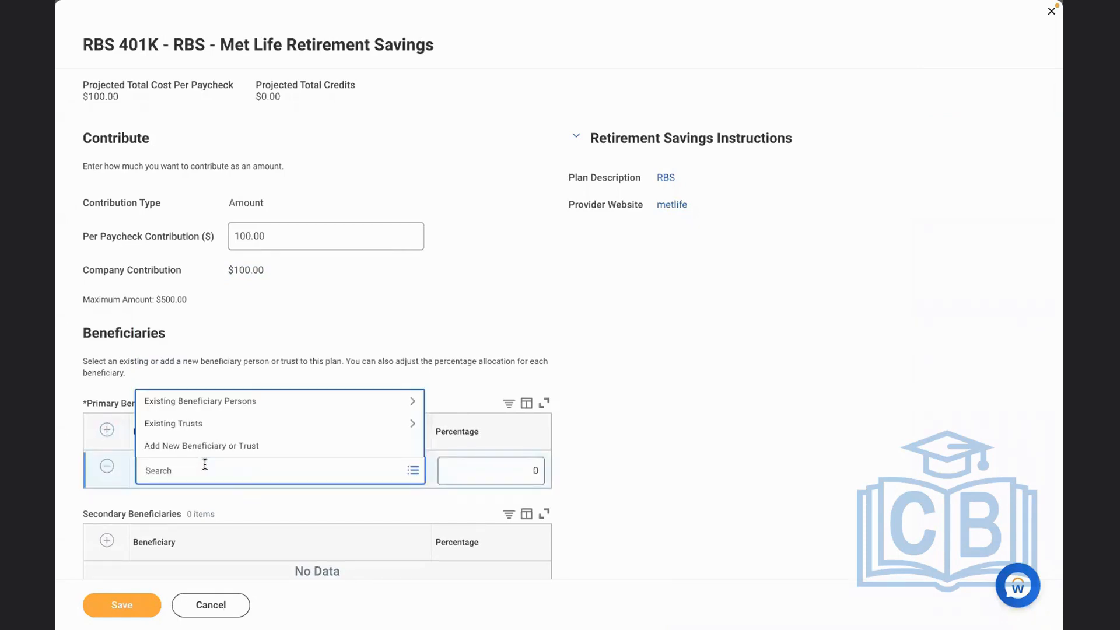
left_click(218, 337)
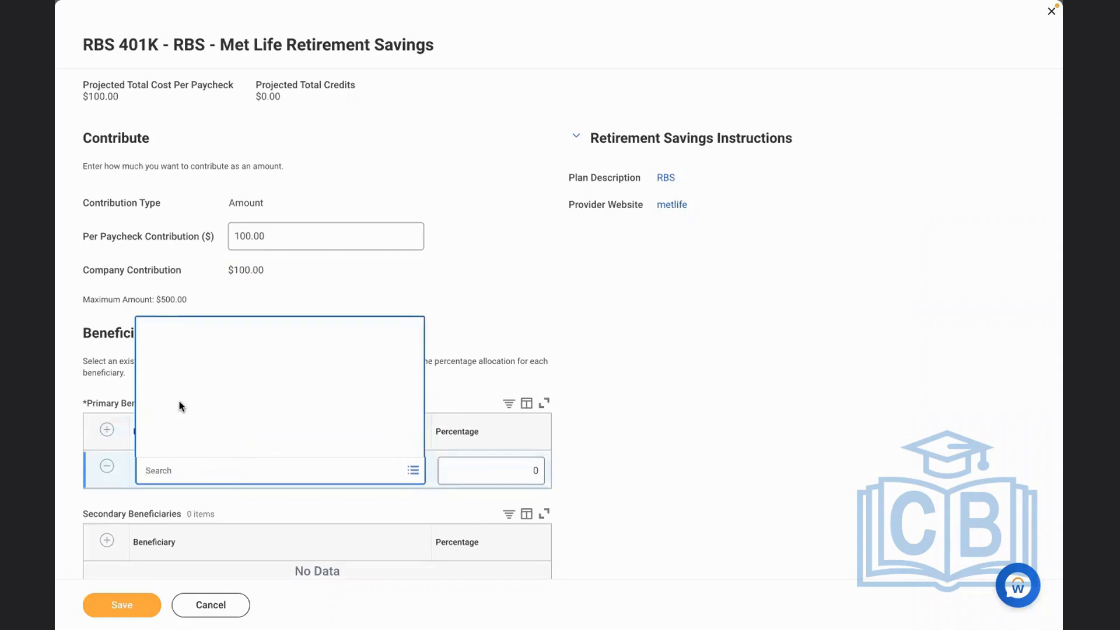
left_click(234, 438)
left_click(483, 471)
key("BackSpace")
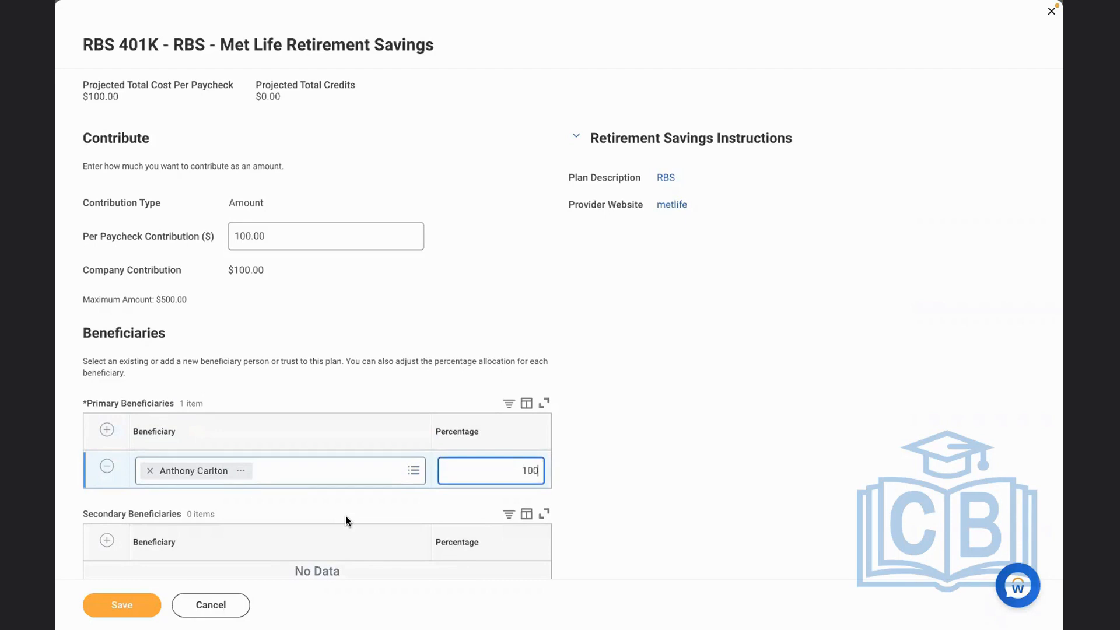
left_click(124, 601)
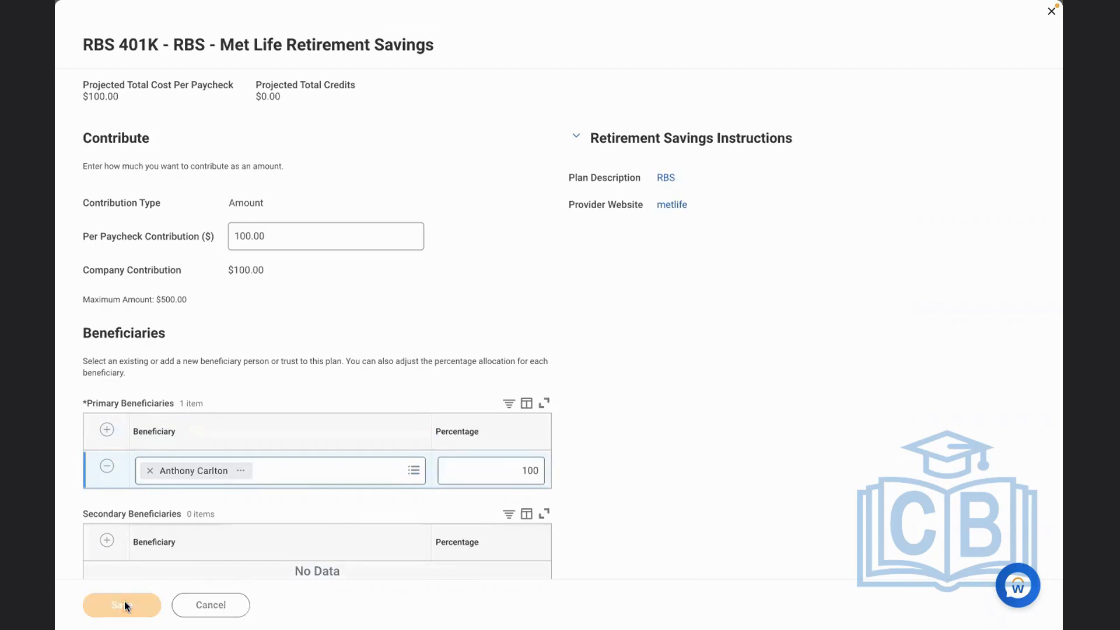
Review, sign and submit the RBS 401K elections, and finish the enrollment
left_click(144, 607)
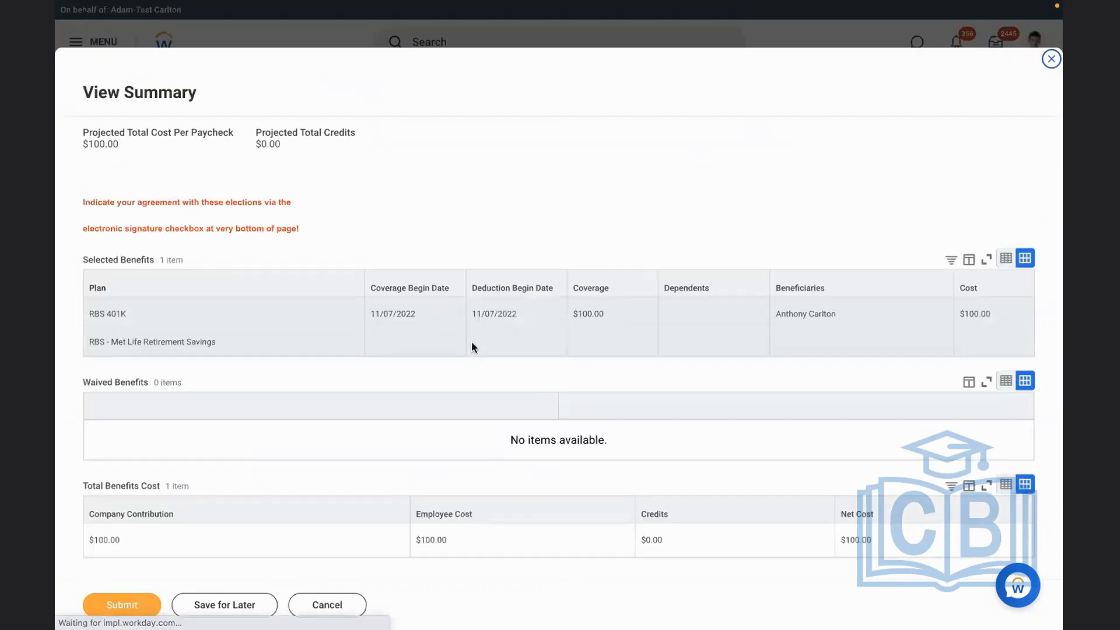
scroll(309, 466, "down", 5)
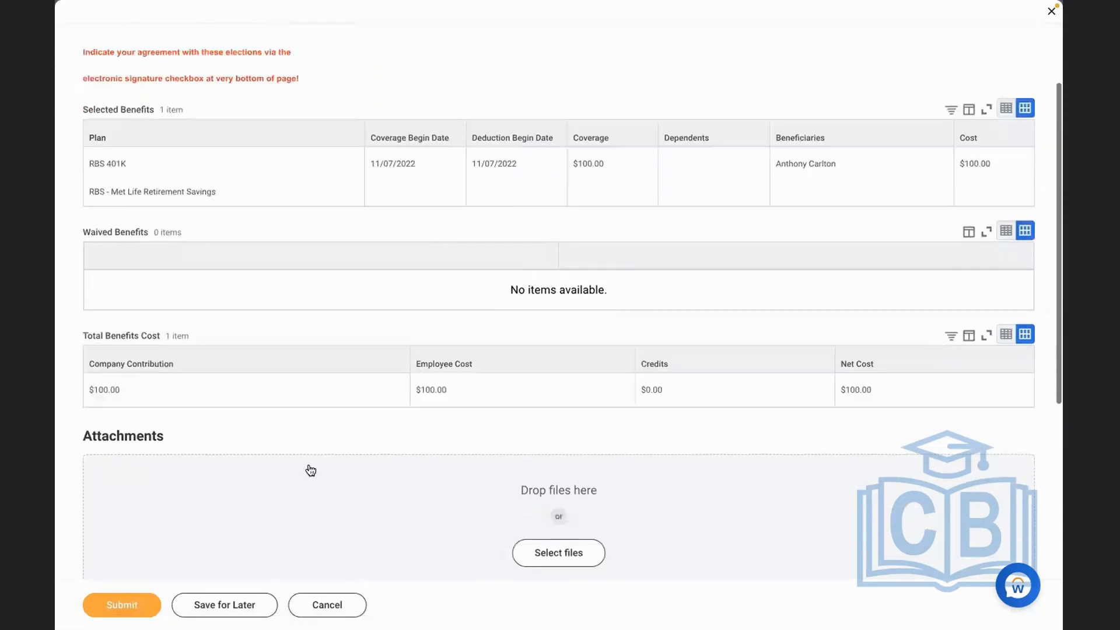
scroll(309, 467, "down", 3)
left_click(122, 604)
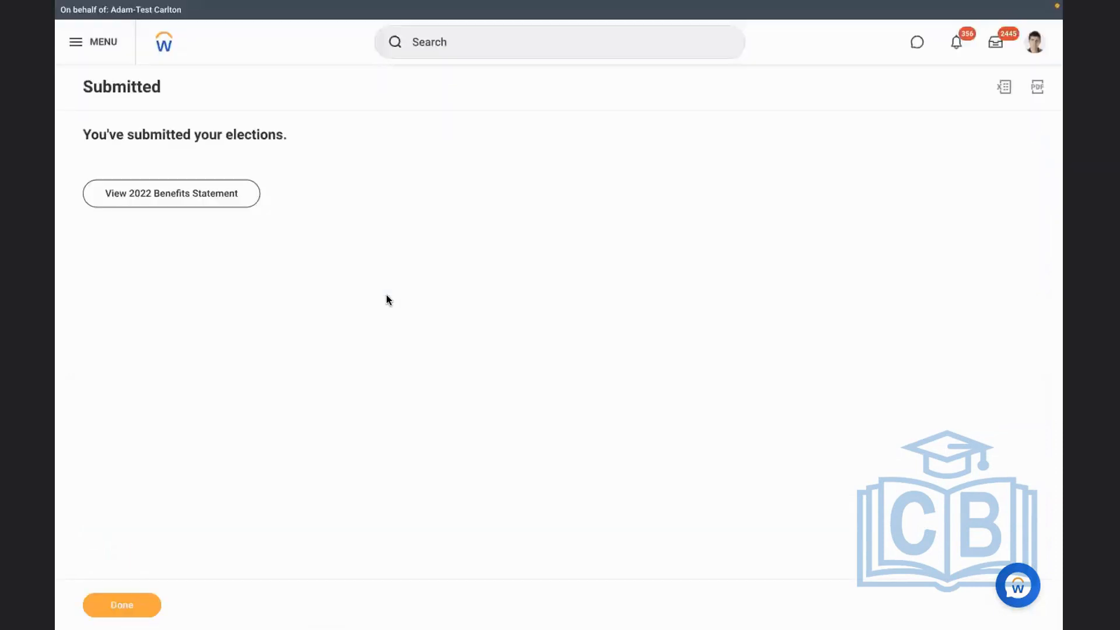
left_click(137, 602)
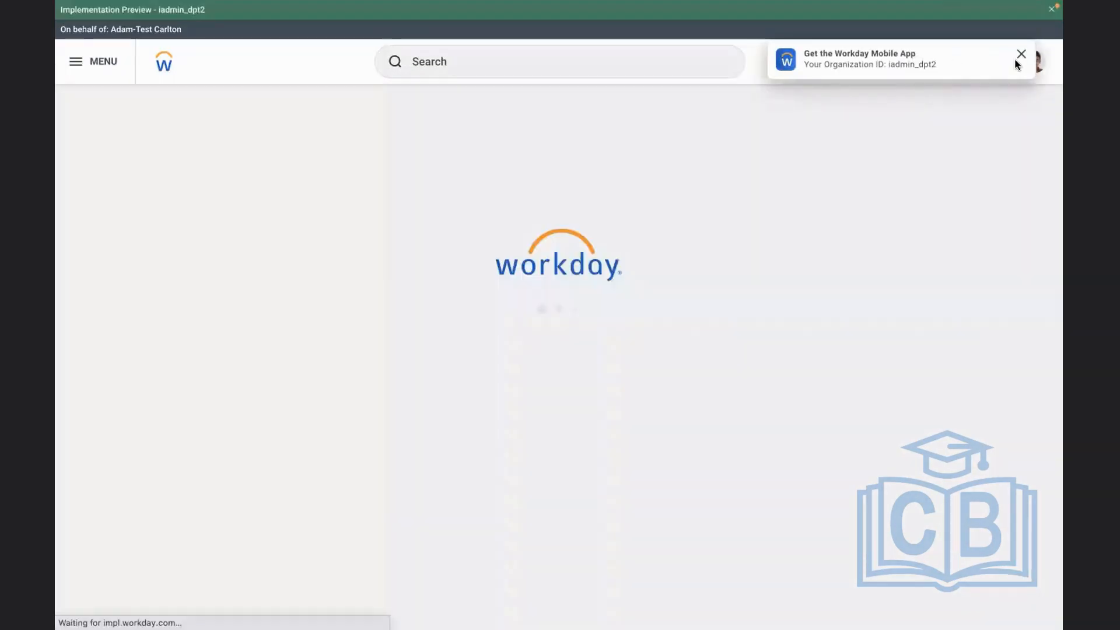
Open the employee's own profile and examine the RBS 401K row among the enrolled benefits
left_click(1021, 54)
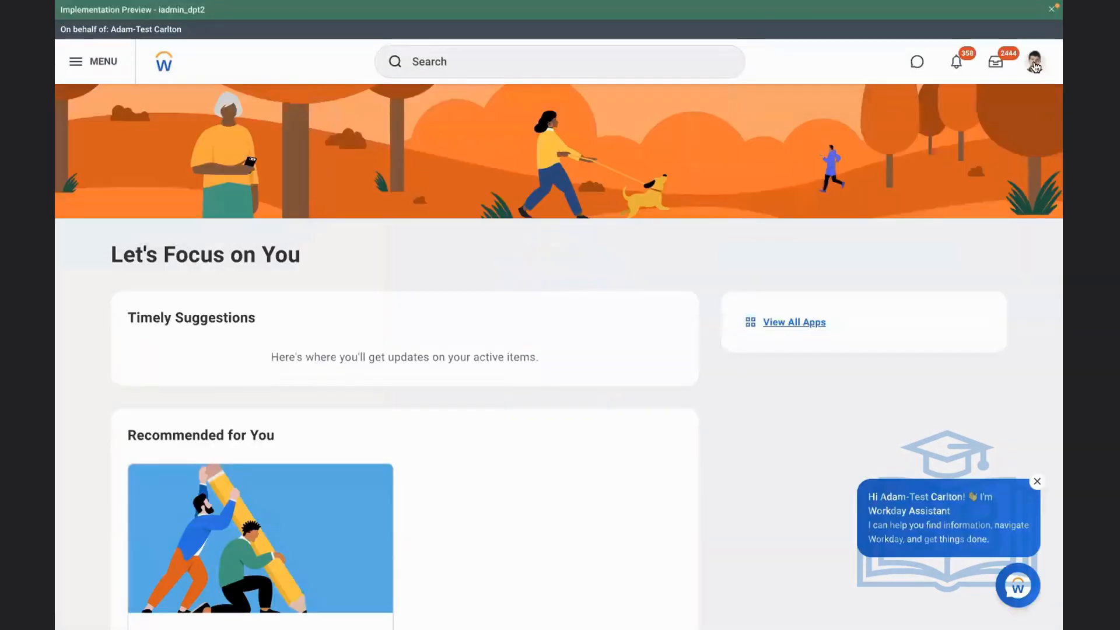
left_click(1035, 65)
left_click(944, 199)
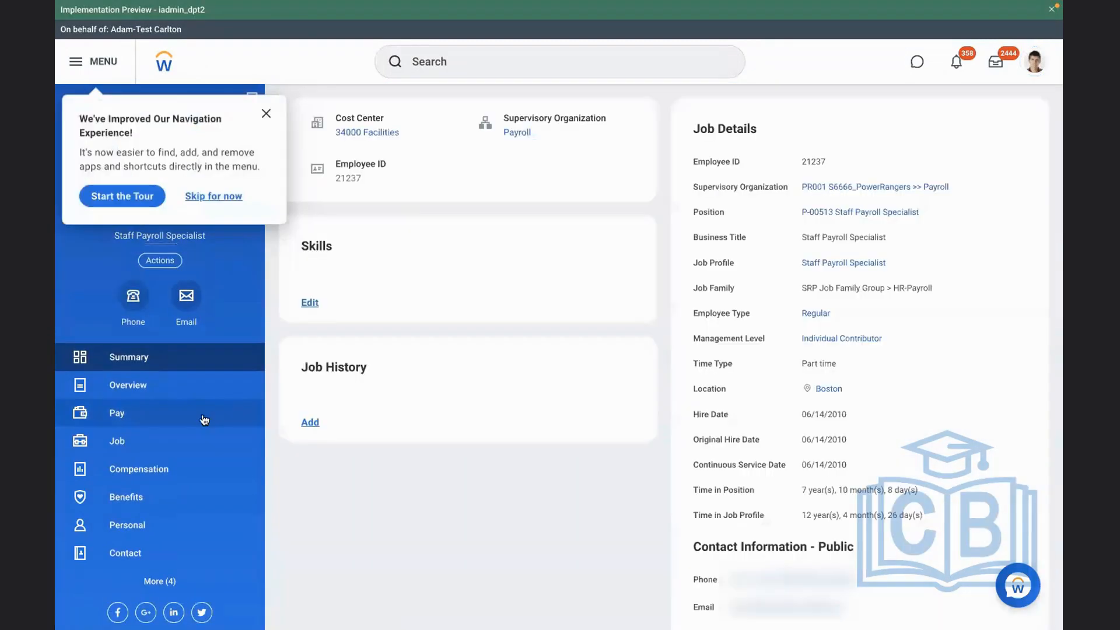
left_click(166, 499)
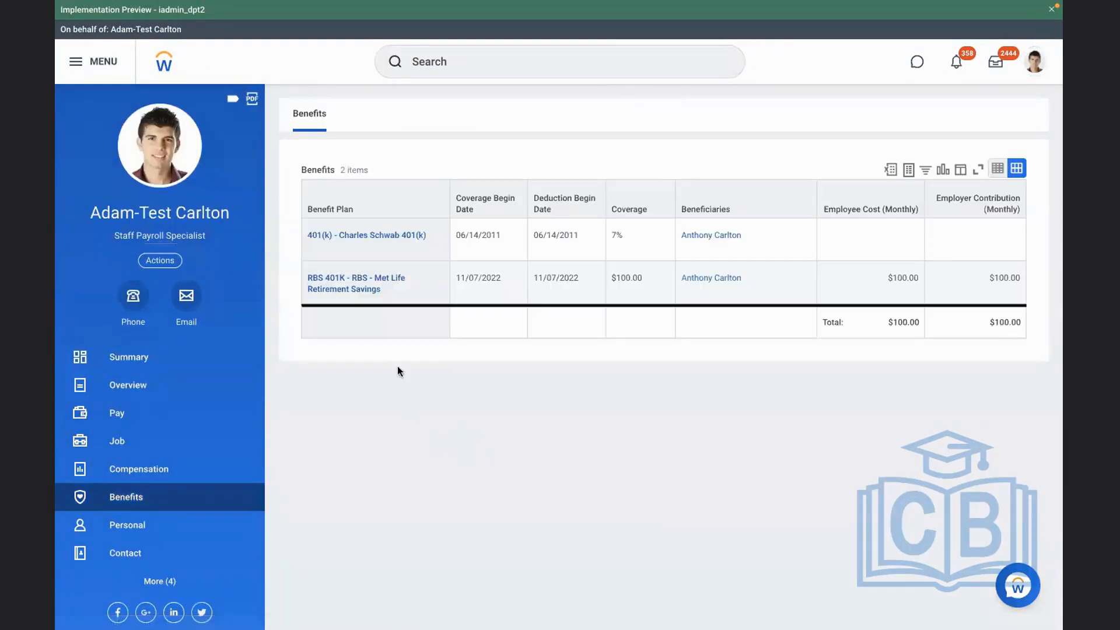
left_click(970, 283)
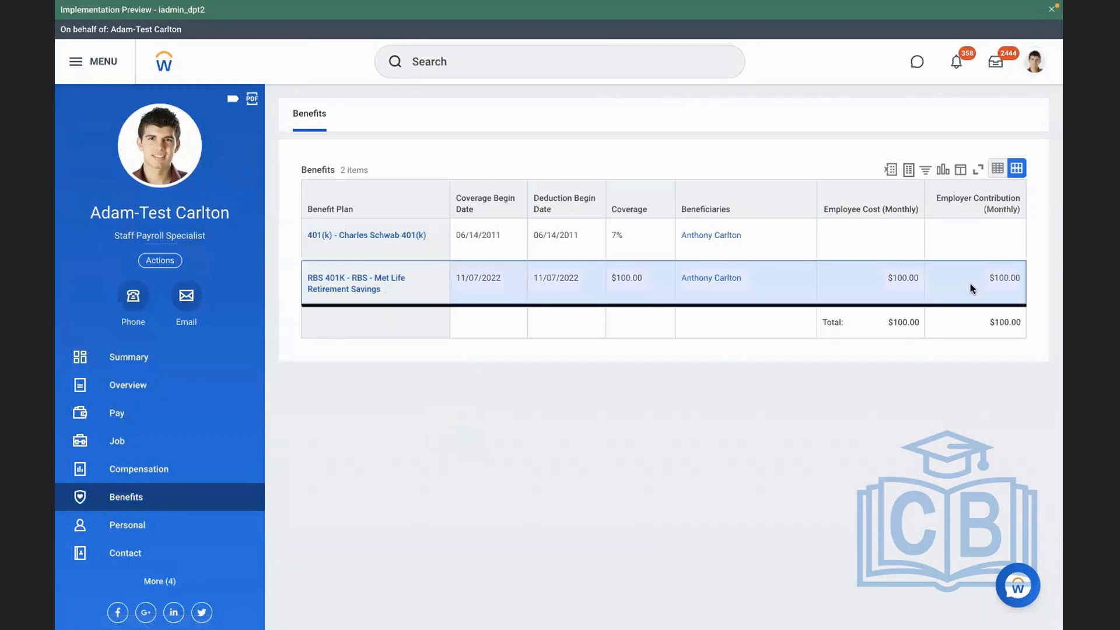